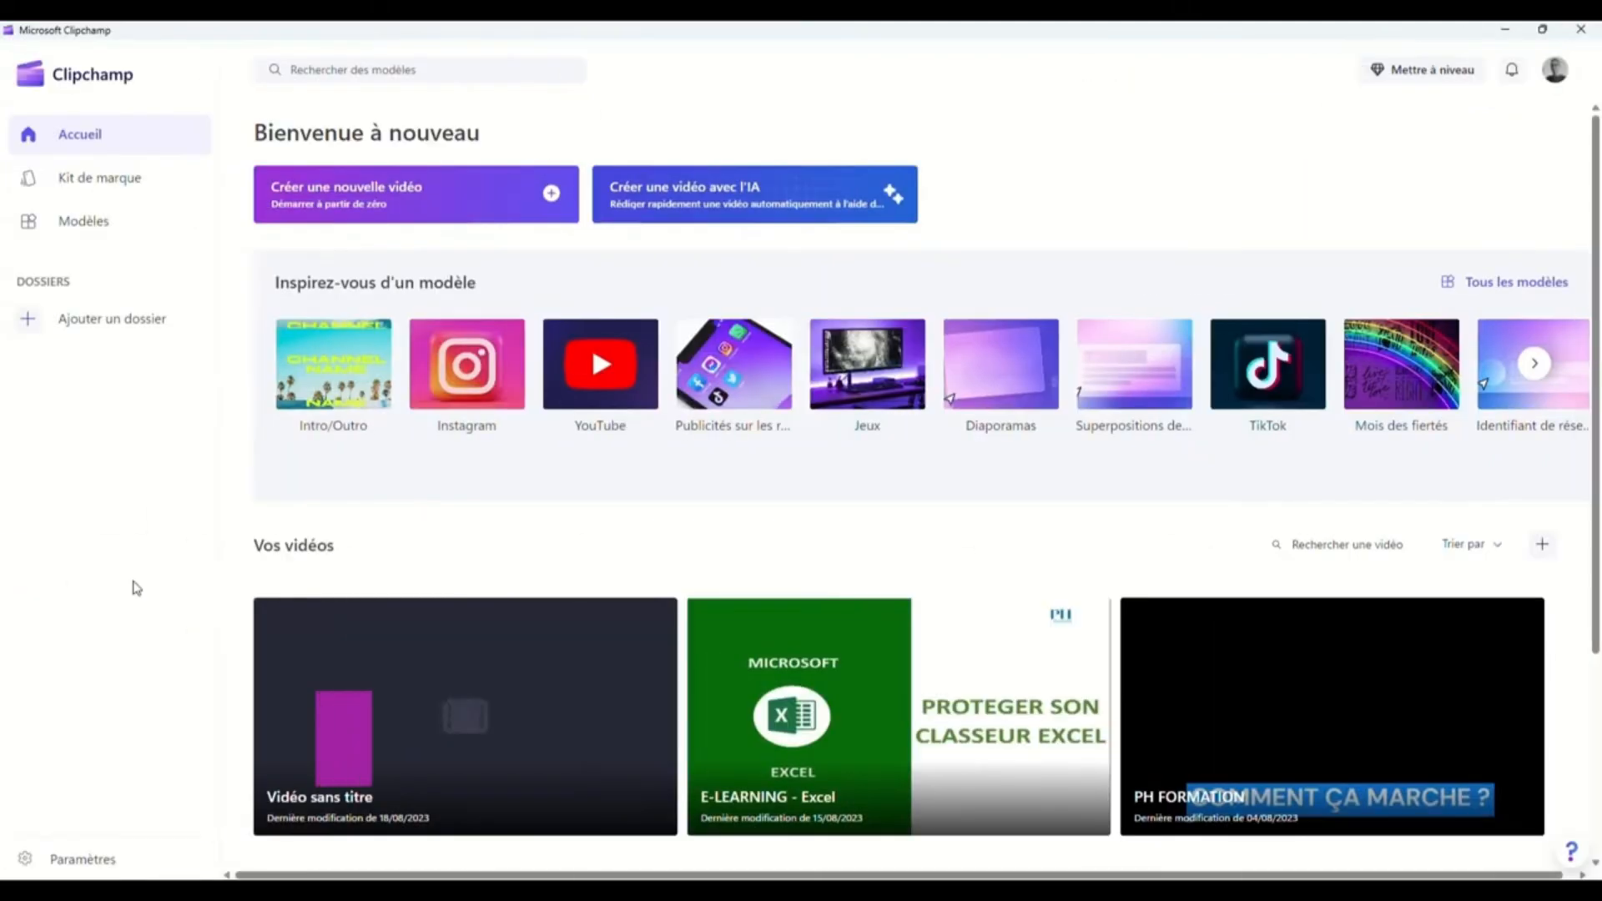
Step: Look up Clipchamp in the Microsoft Store with the search "clip", view its app page, and close the store
key("super")
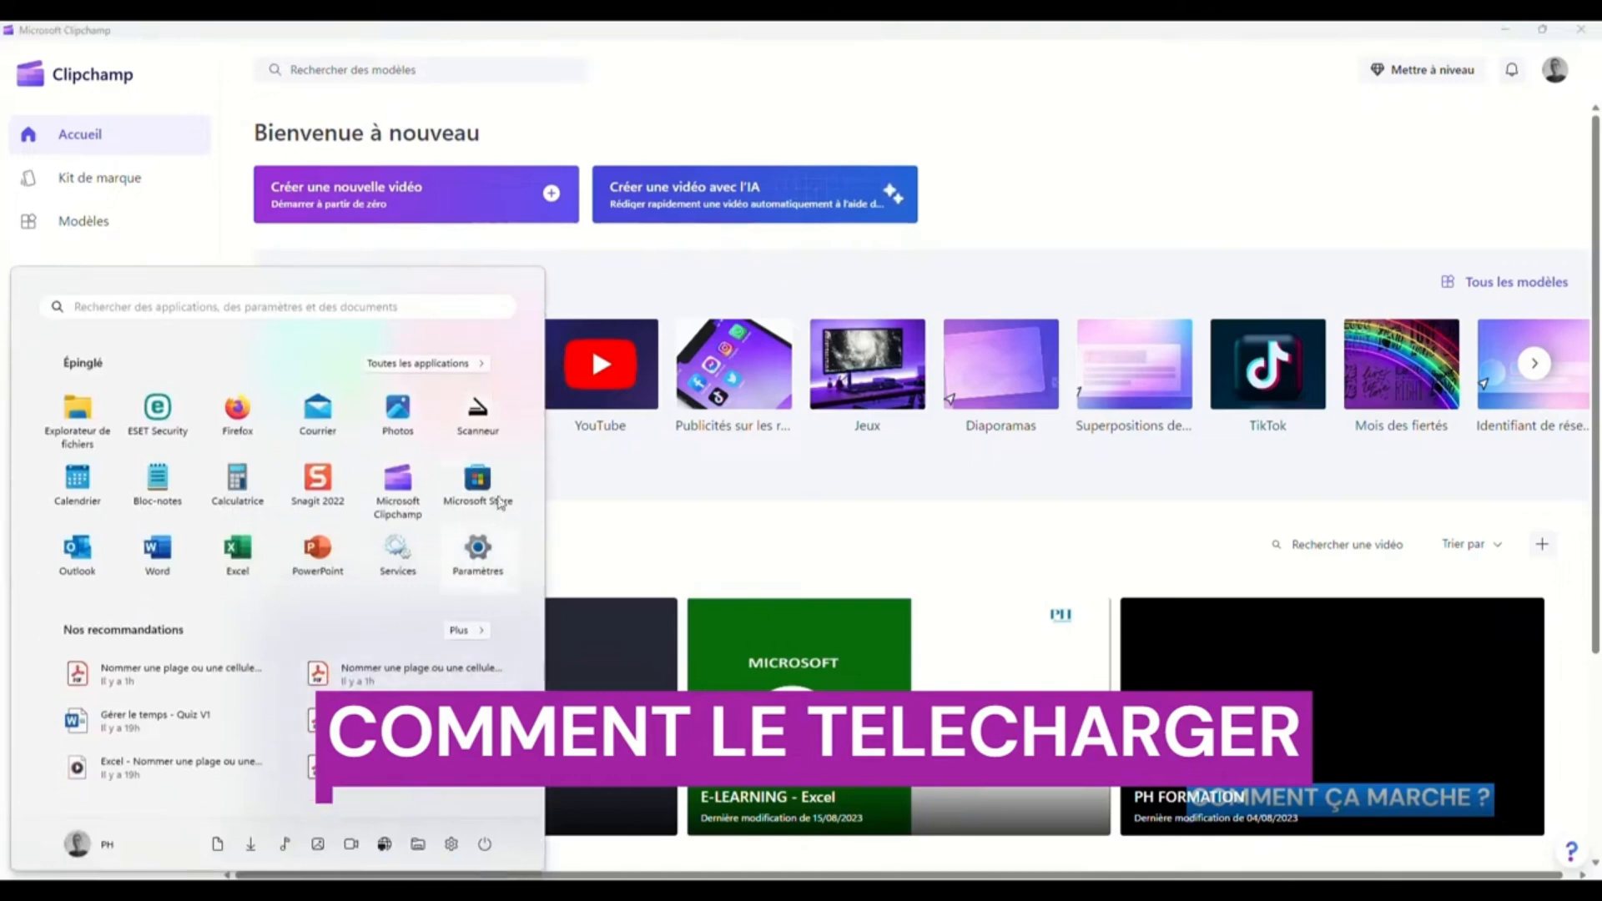
left_click(497, 486)
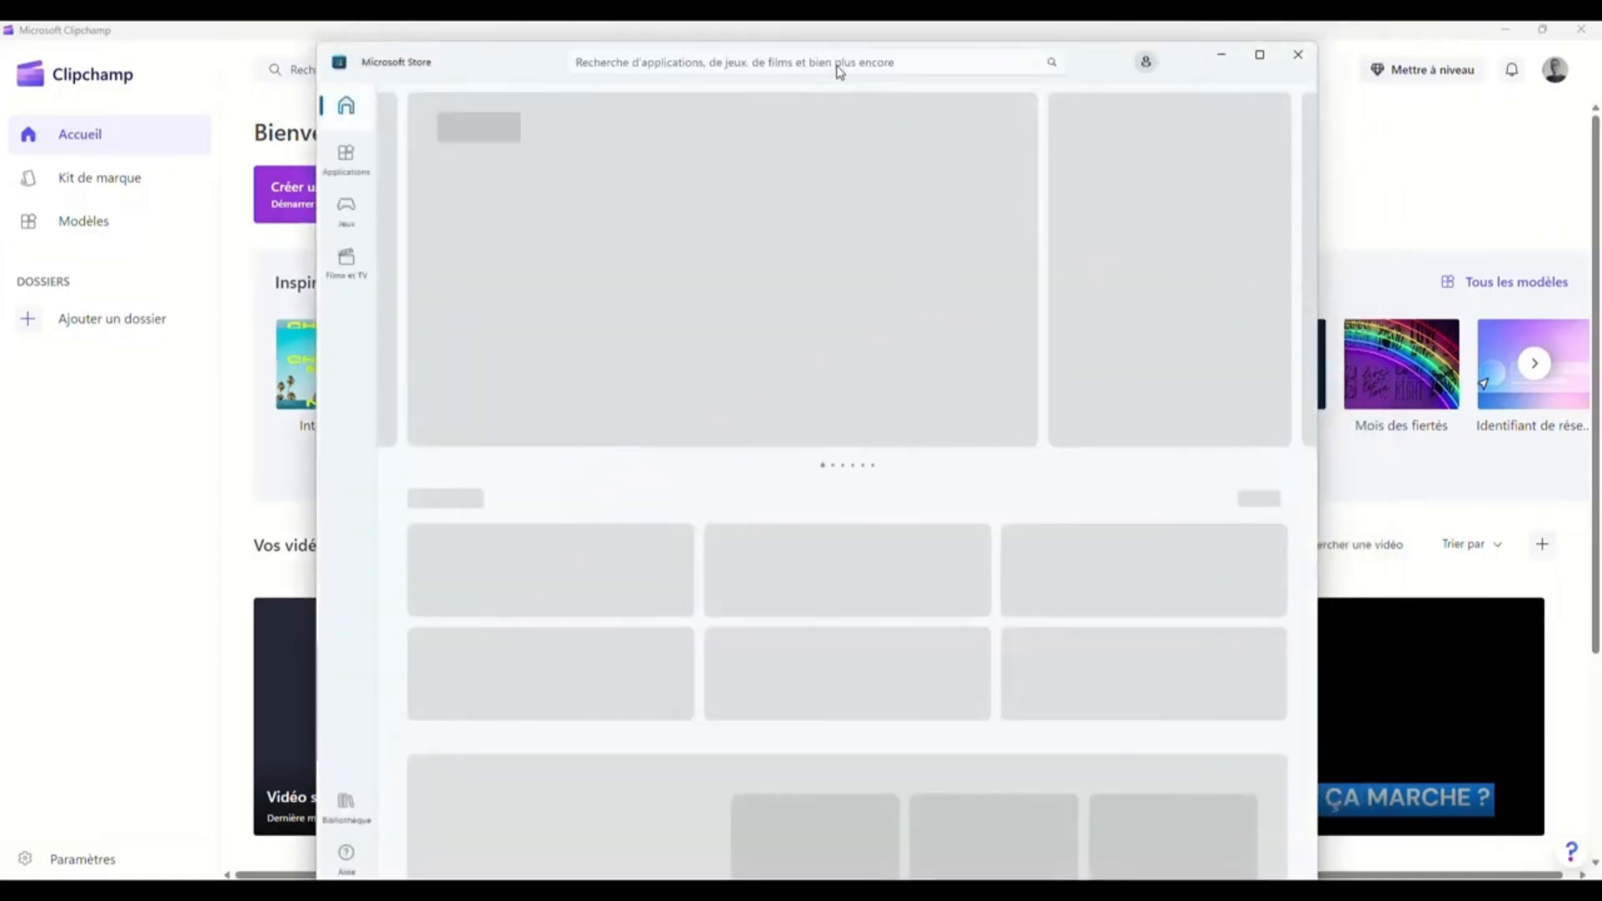
left_click(813, 63)
type("clip")
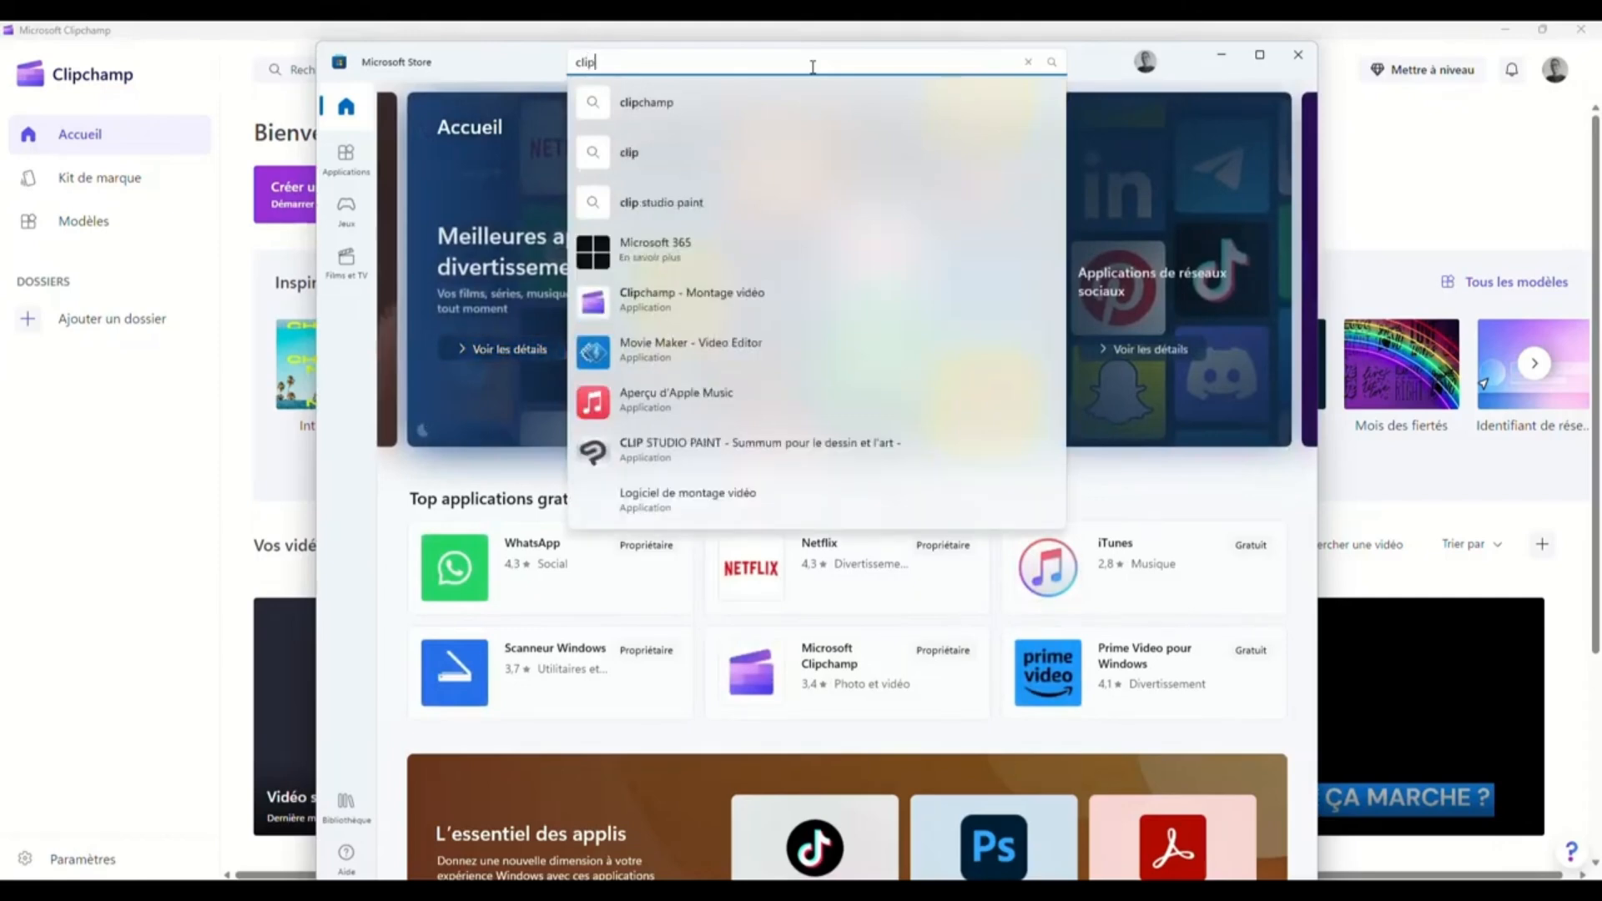
left_click(668, 311)
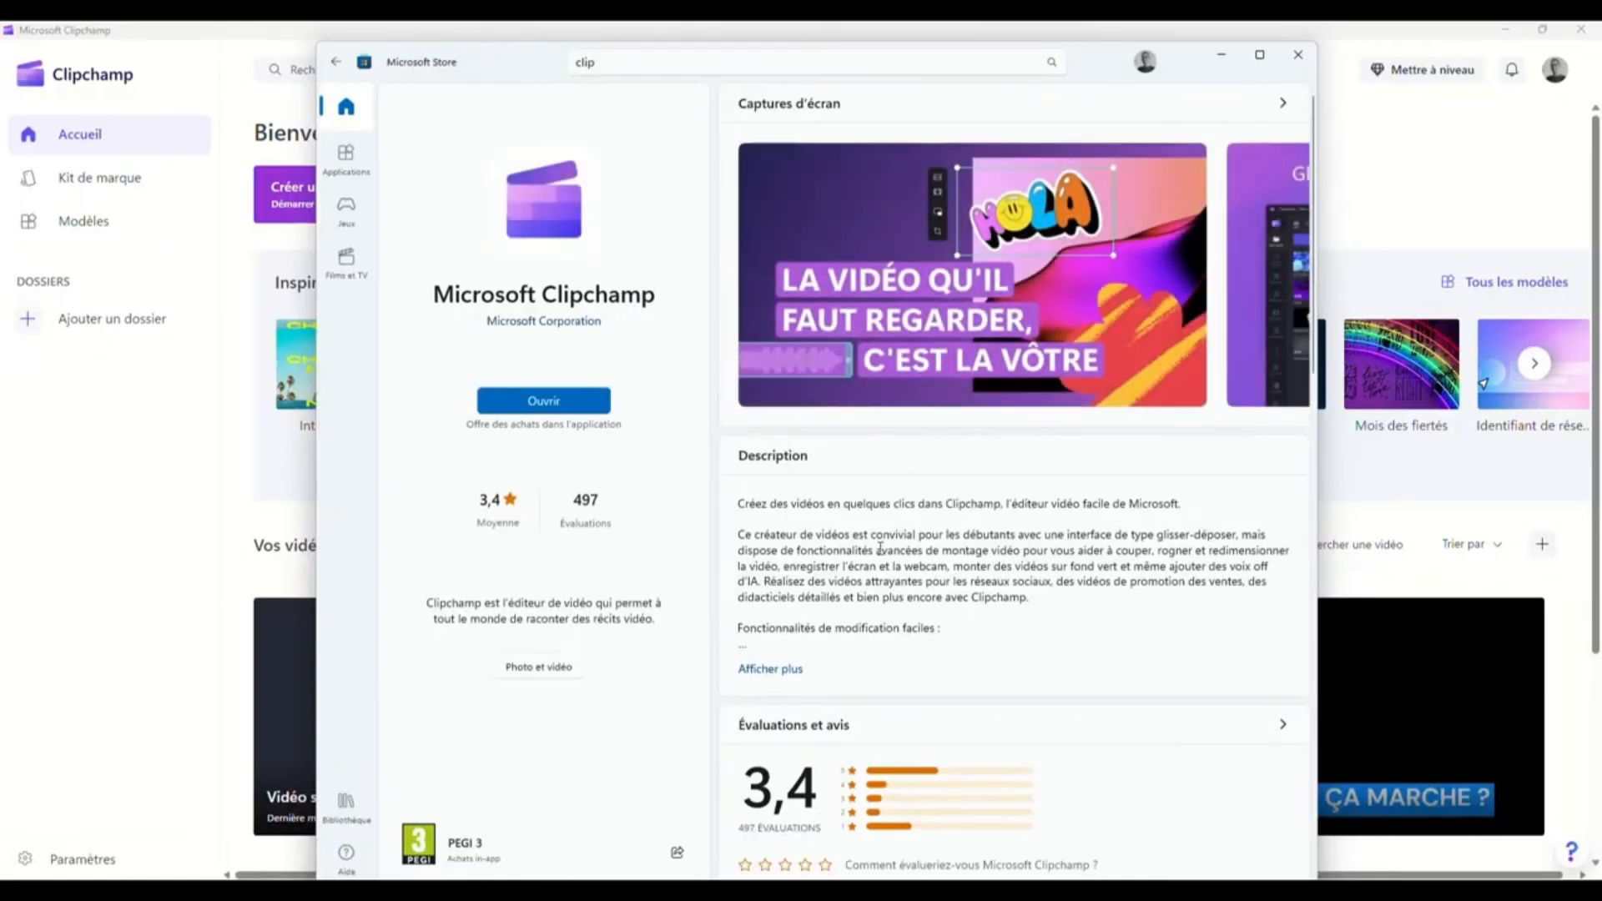
scroll(747, 575, "down", 2)
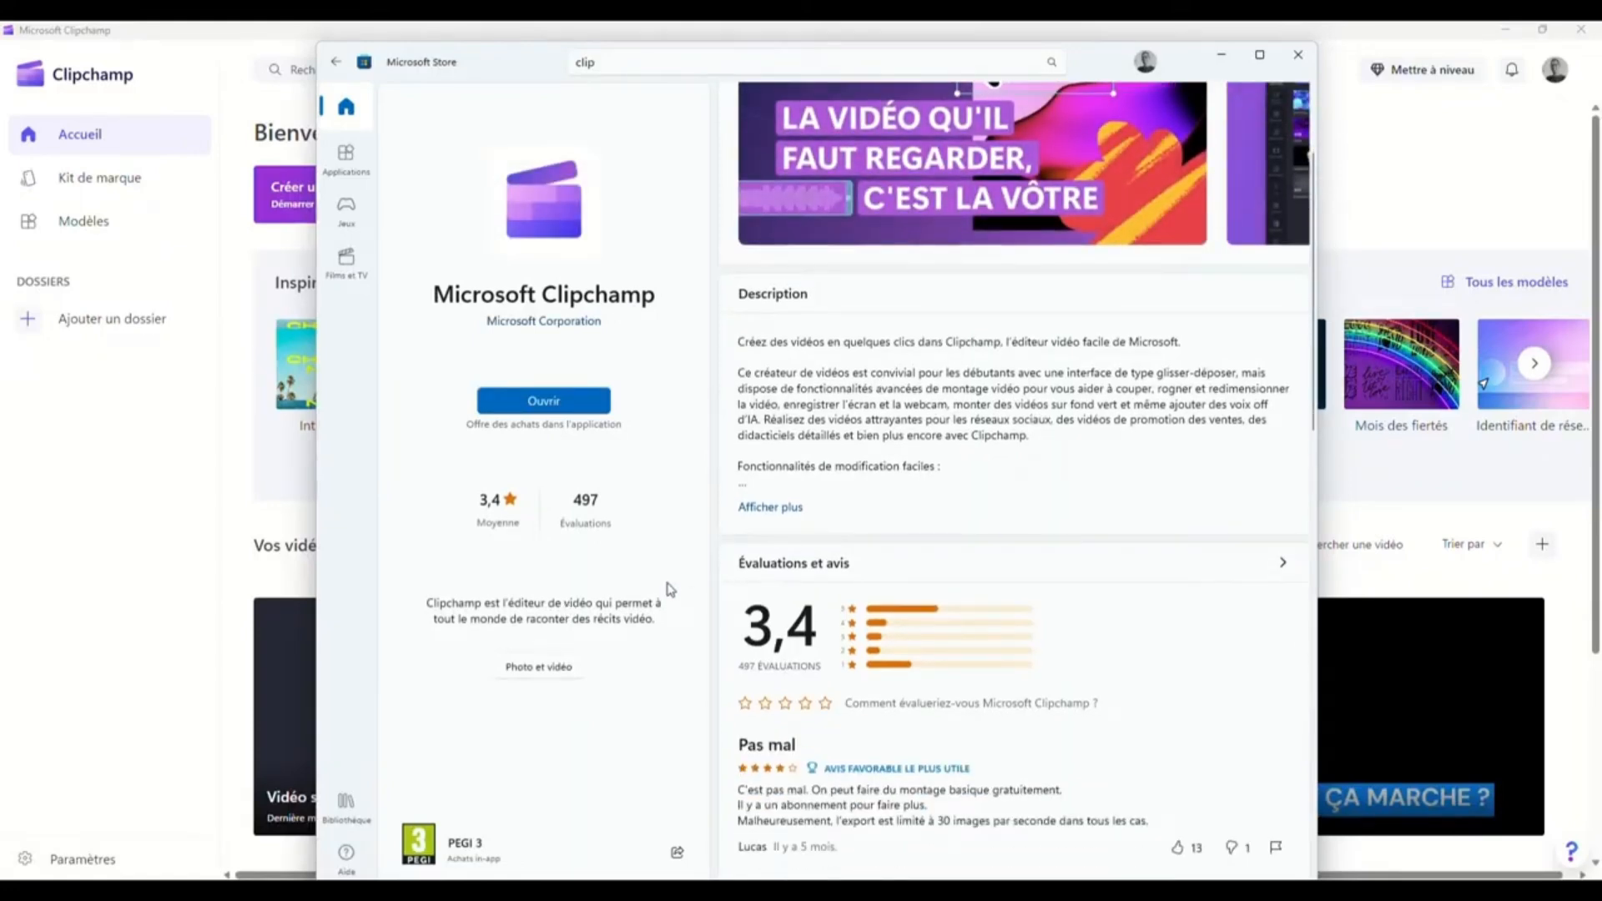
left_click(1298, 55)
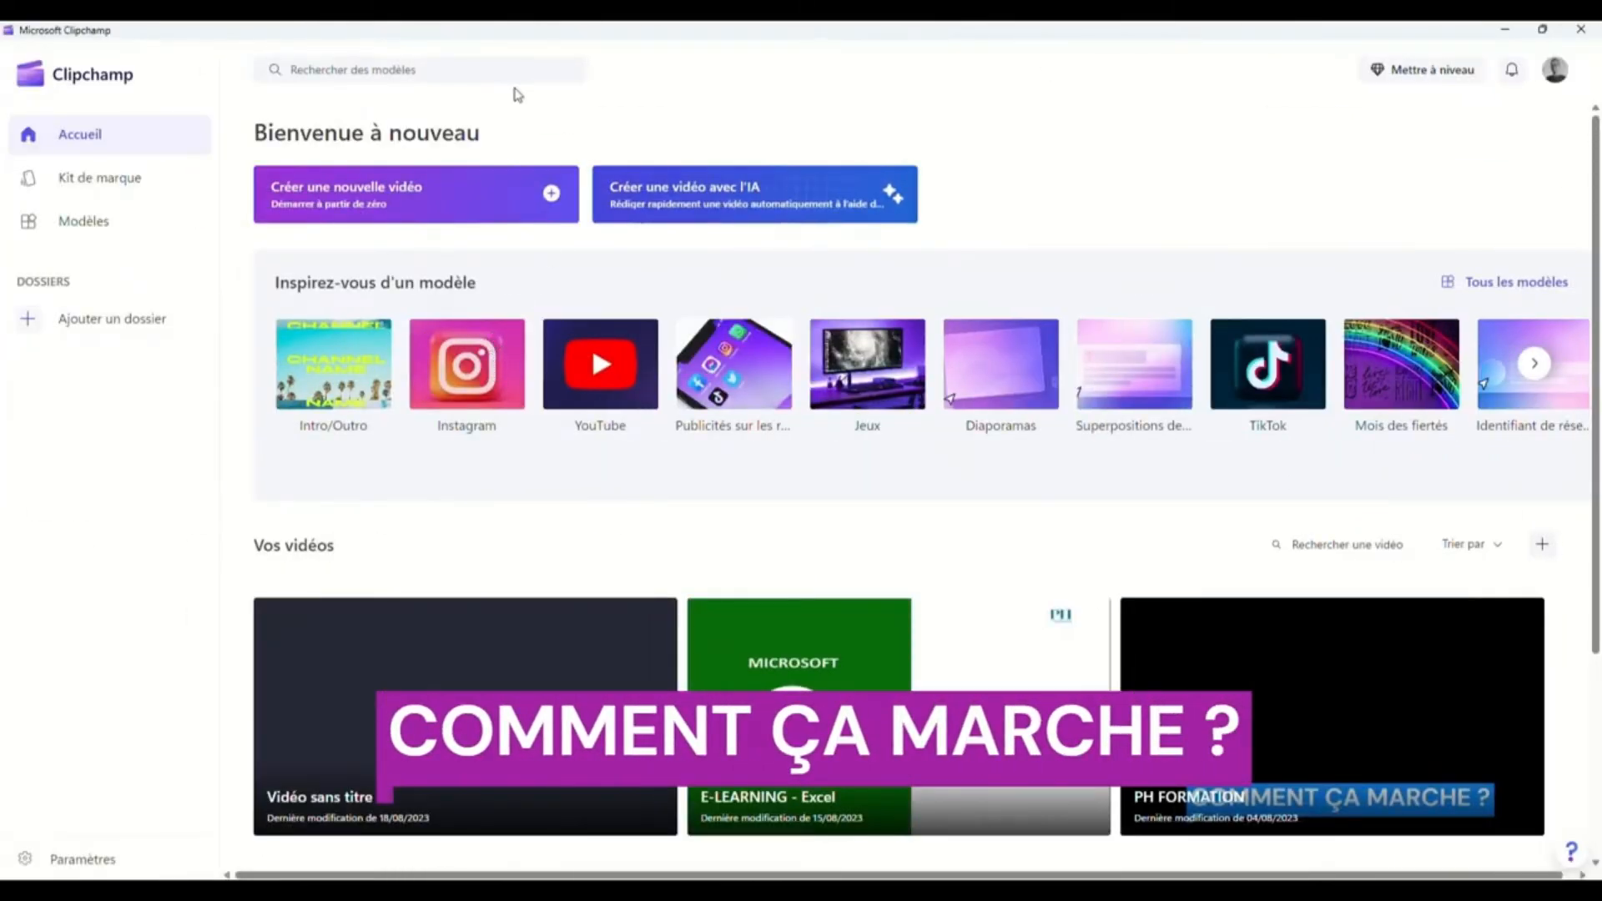
Step: Create a new video project from scratch
left_click(390, 200)
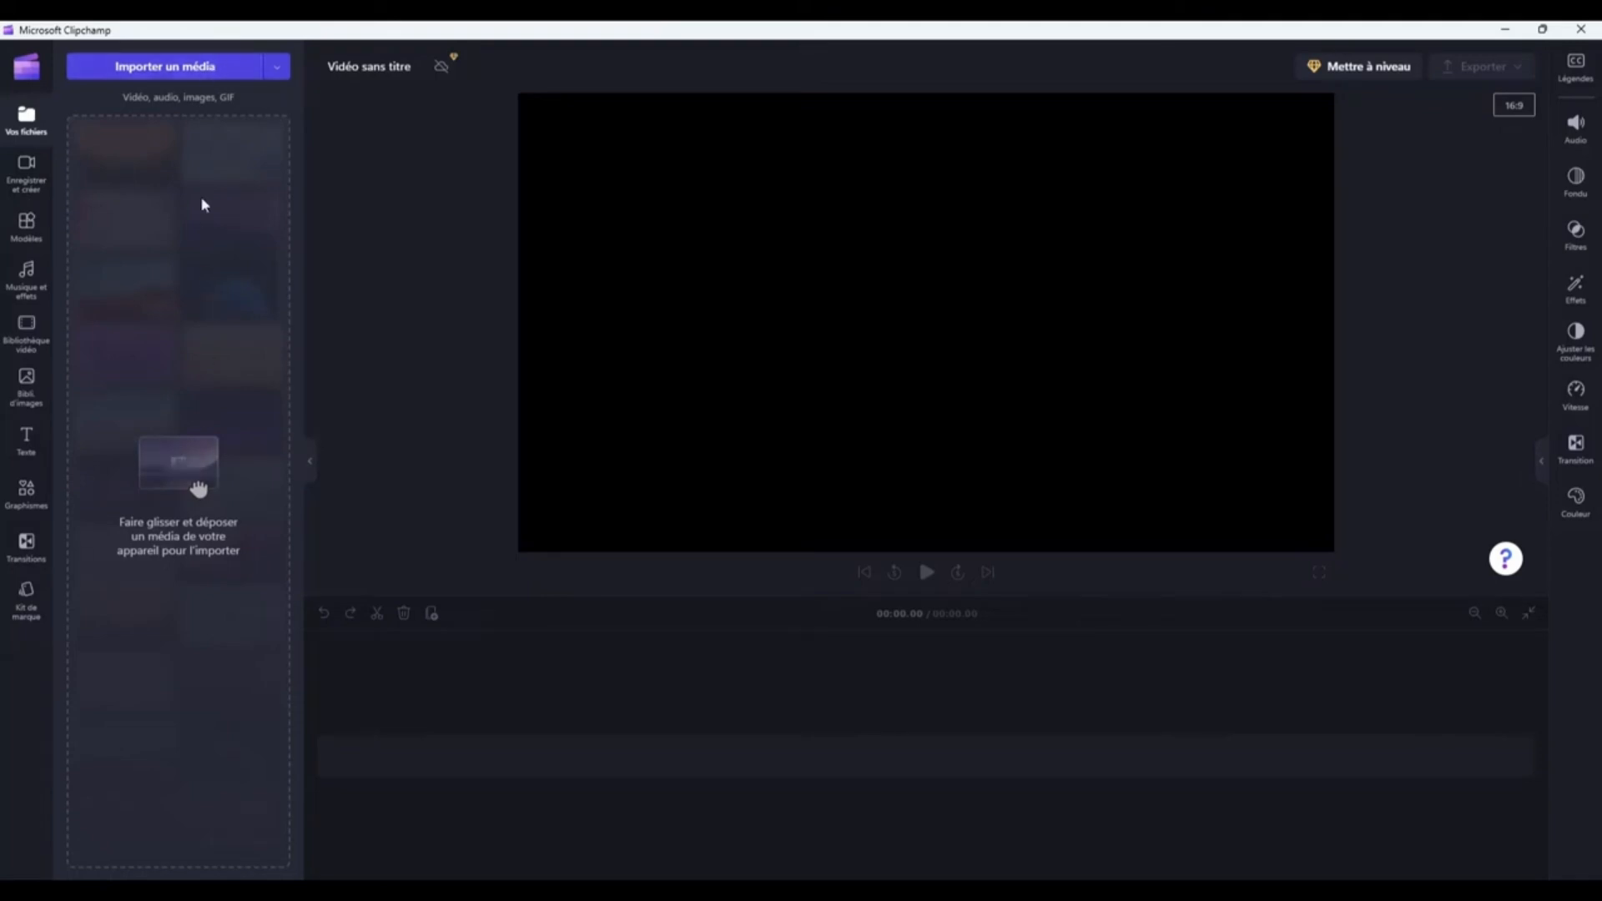
left_click(186, 76)
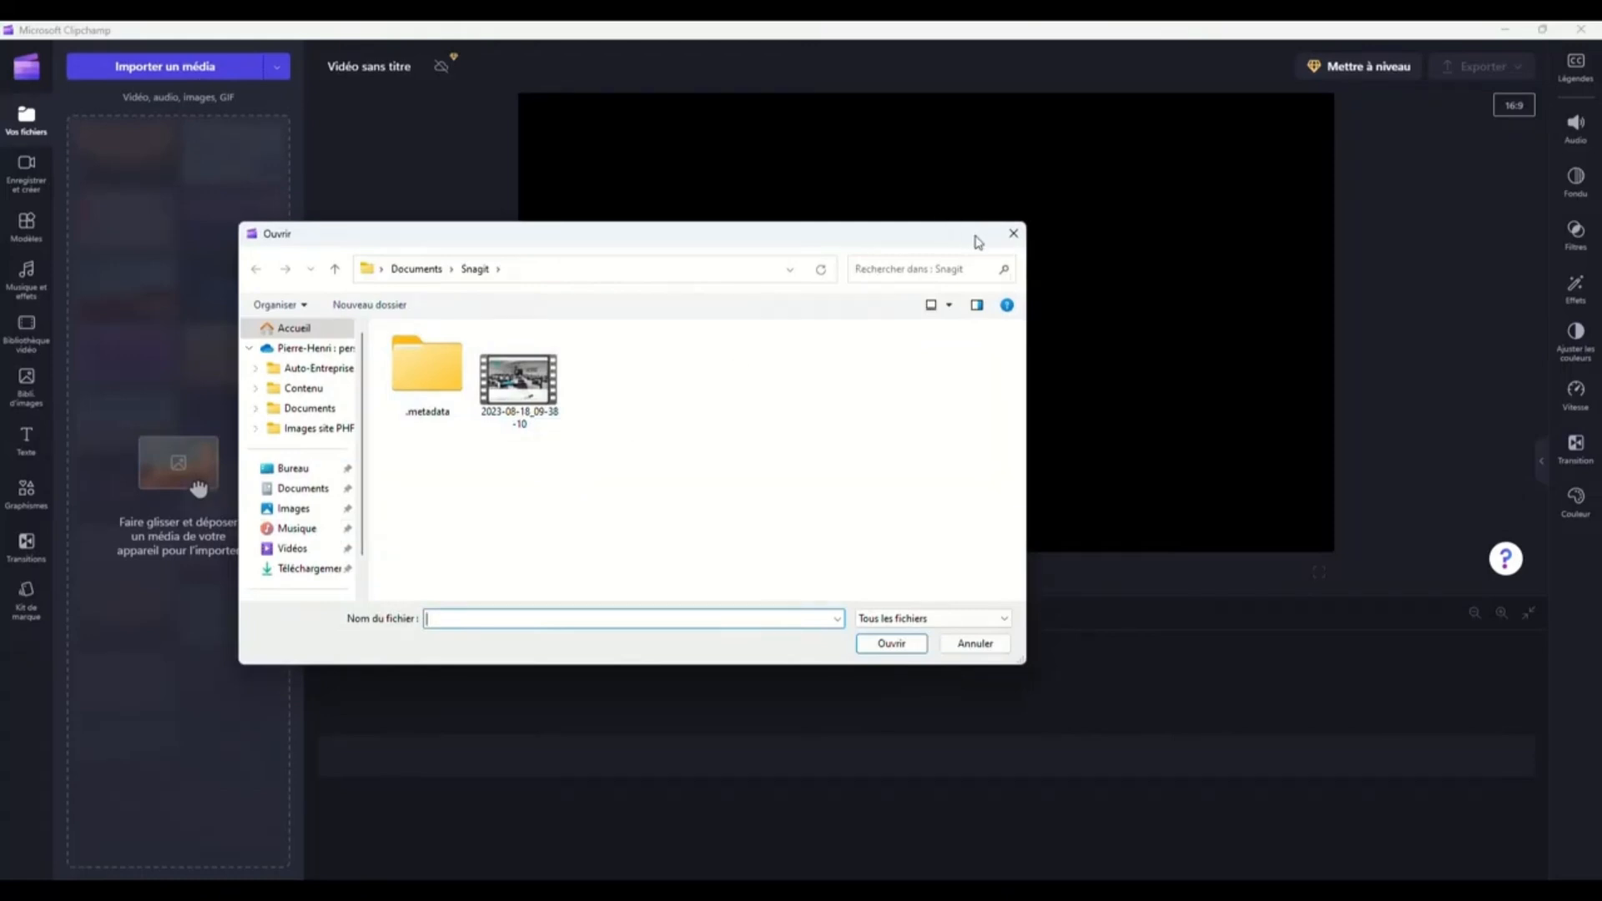
left_click(1012, 235)
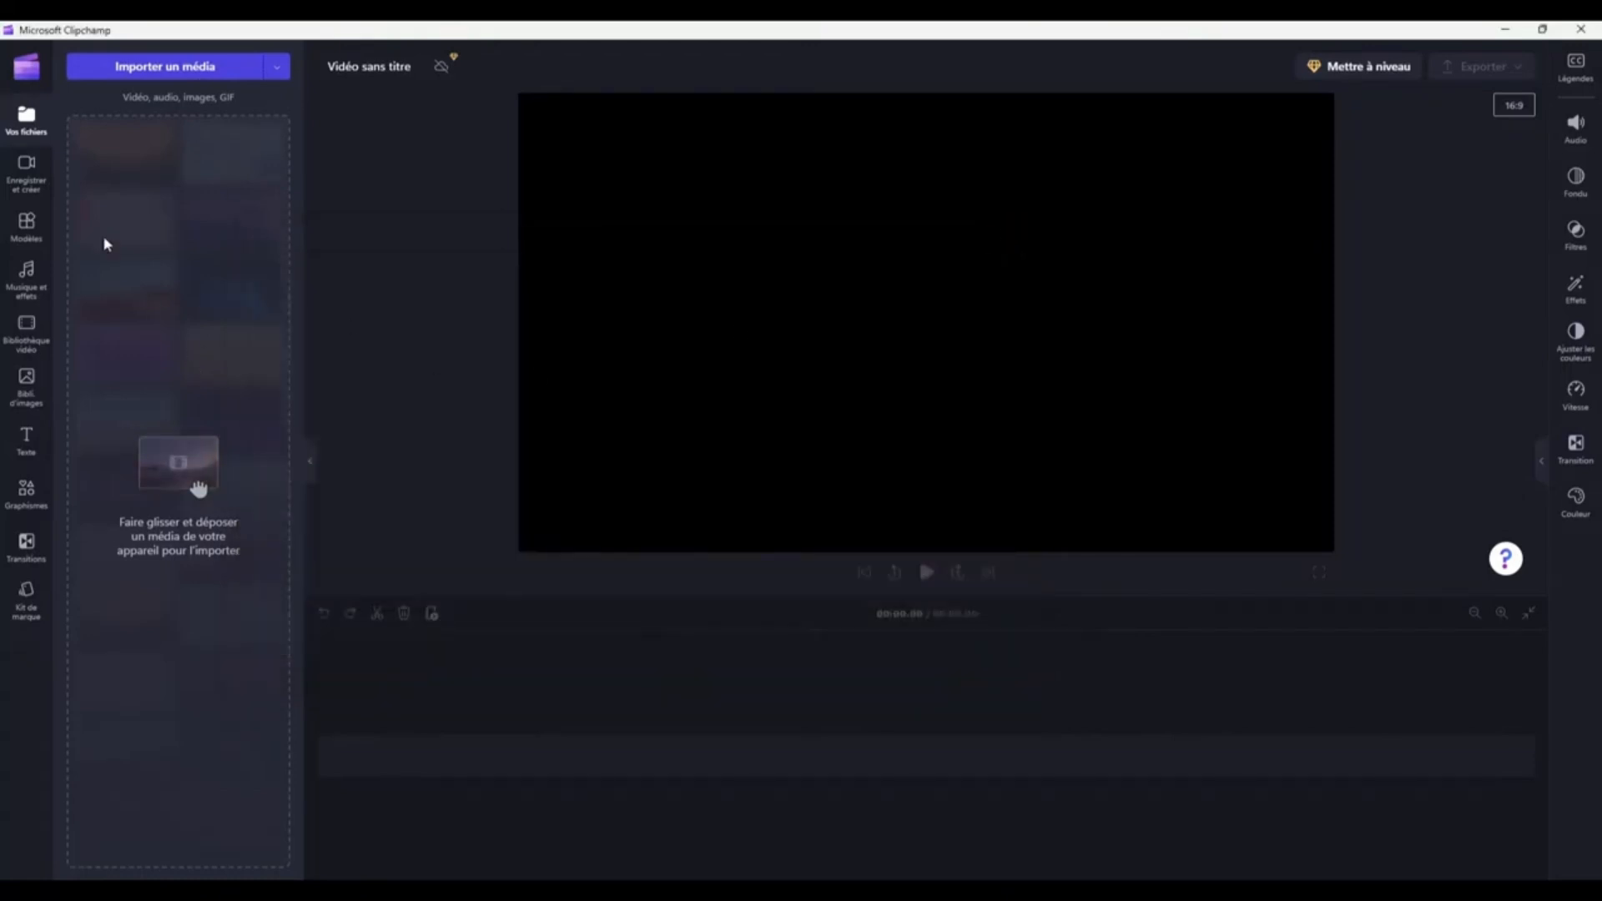
Step: Set up a screen-only recording and start the recorder
left_click(23, 186)
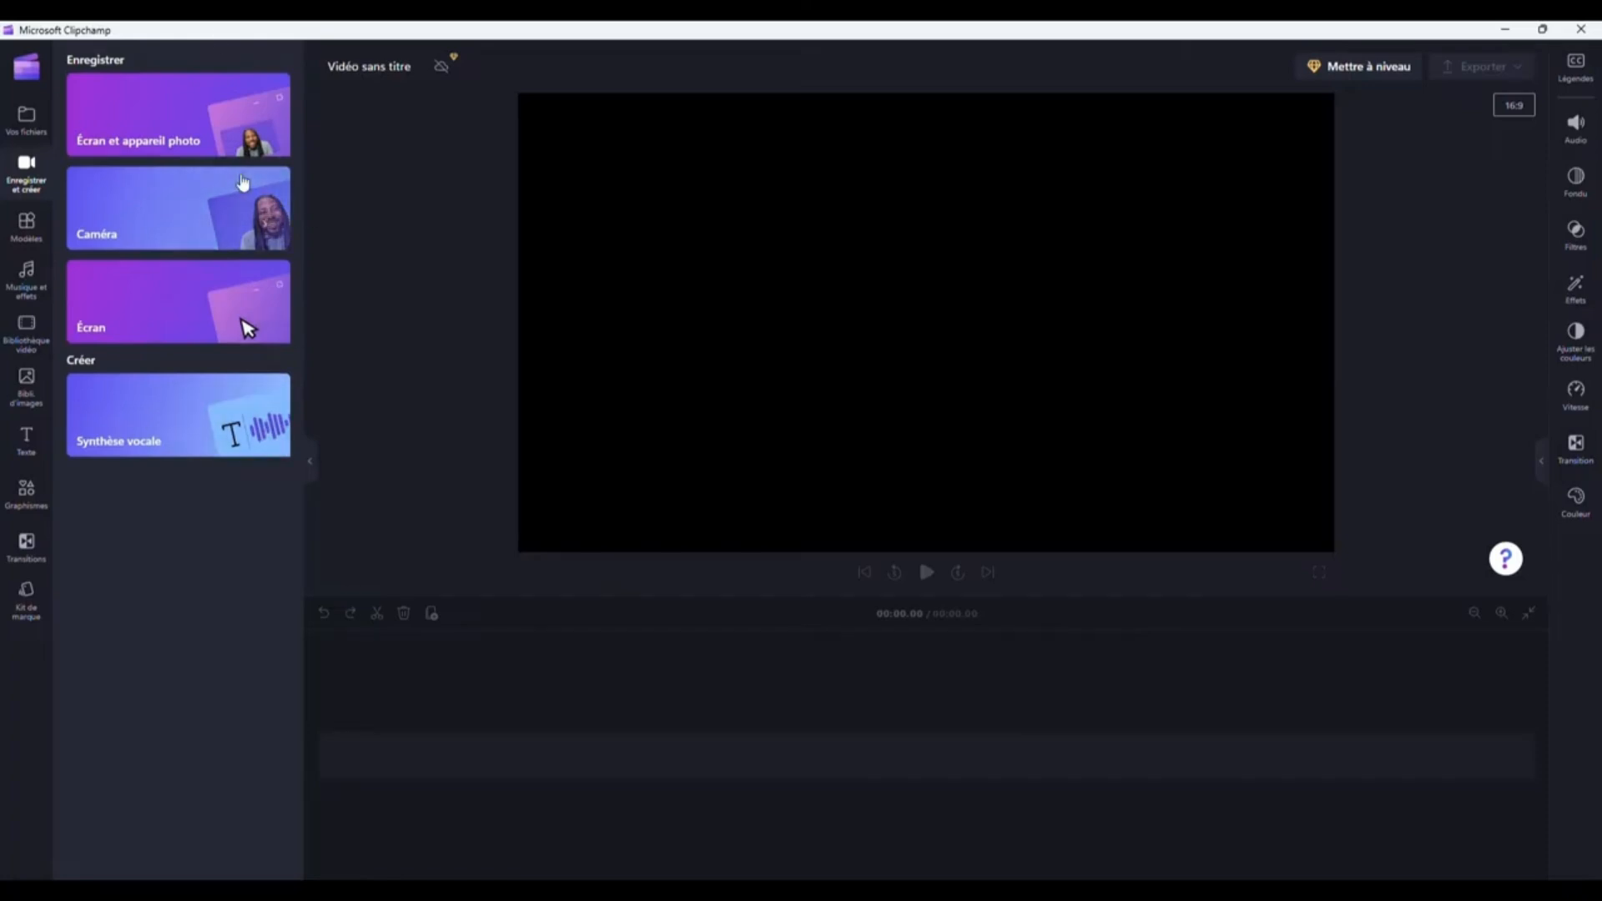
left_click(192, 310)
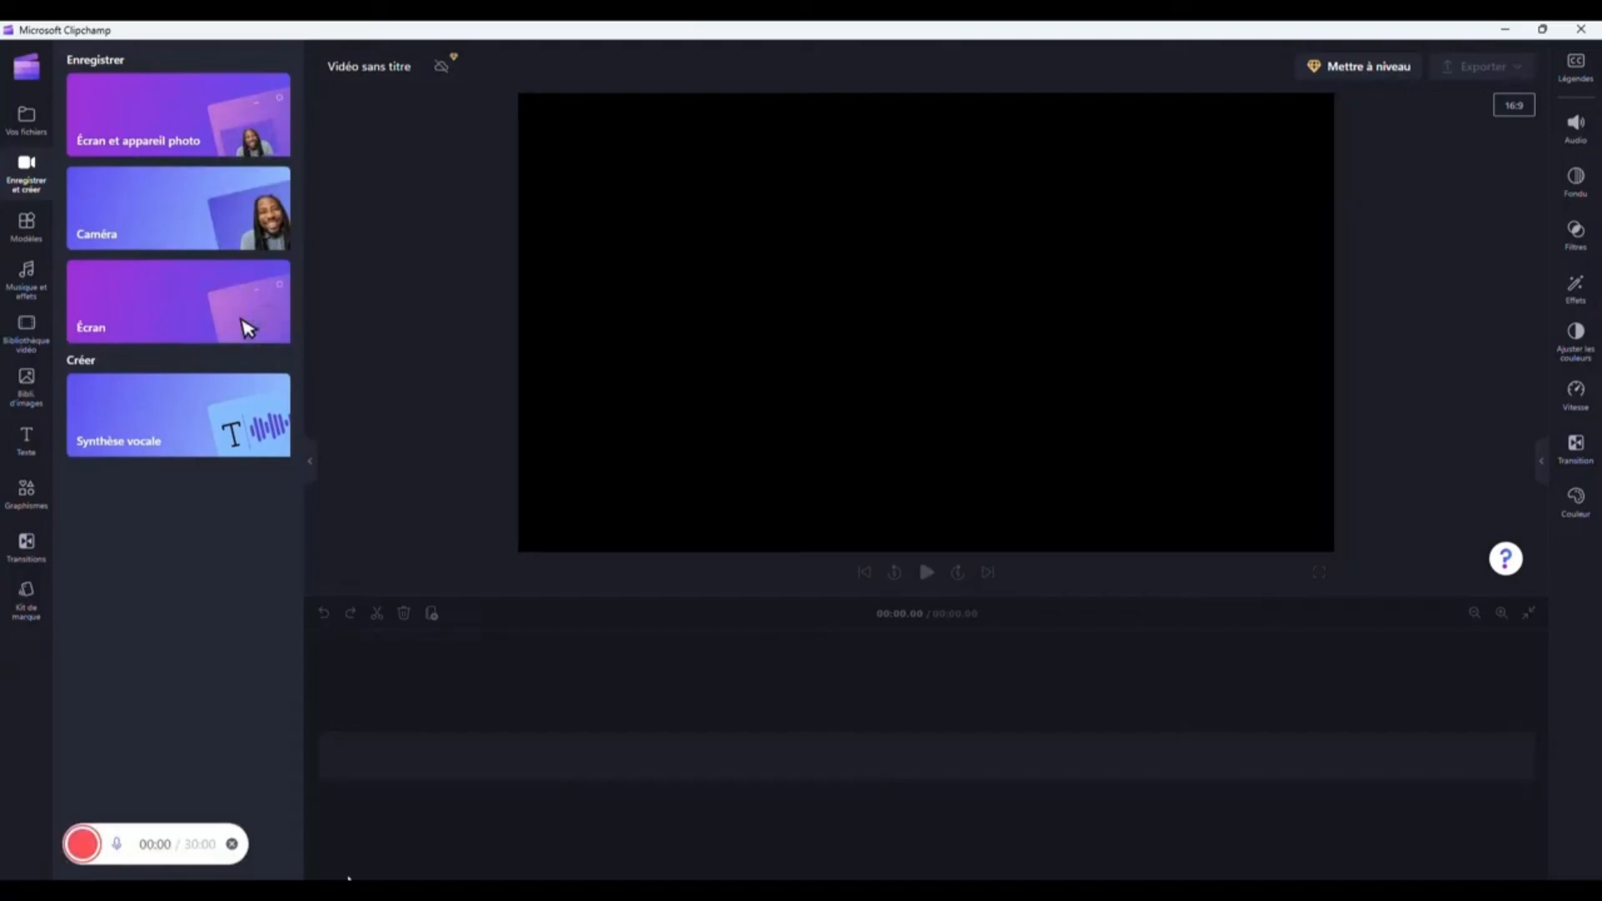
left_click(86, 850)
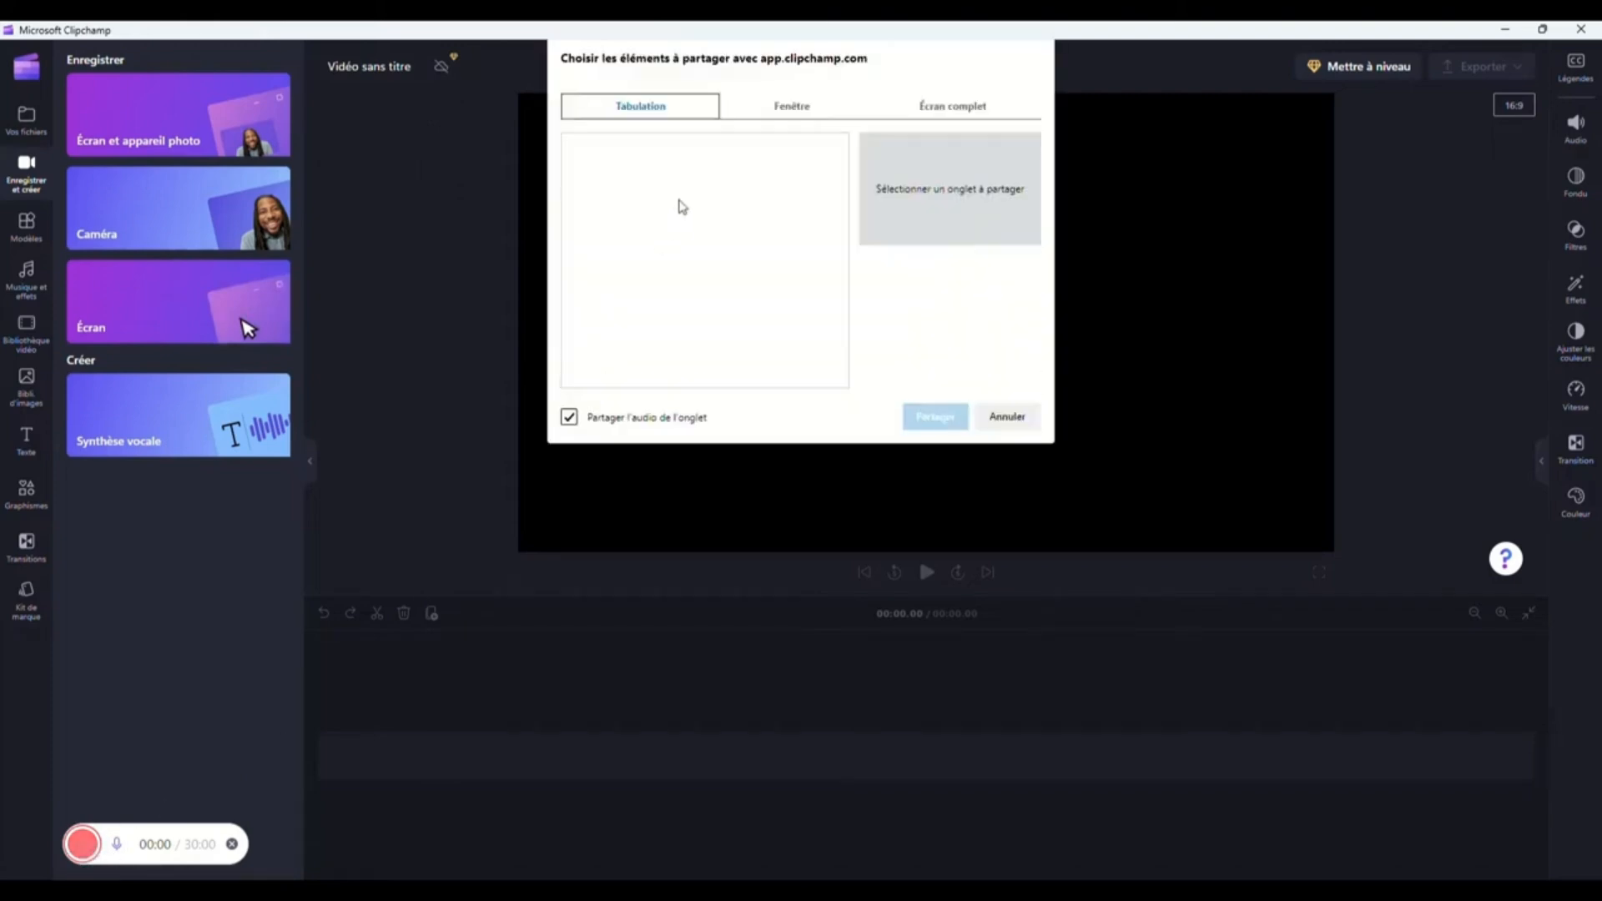
Step: Share the Excel window "Prime de fin d'année" as the recording source and hide the sharing notice
left_click(793, 103)
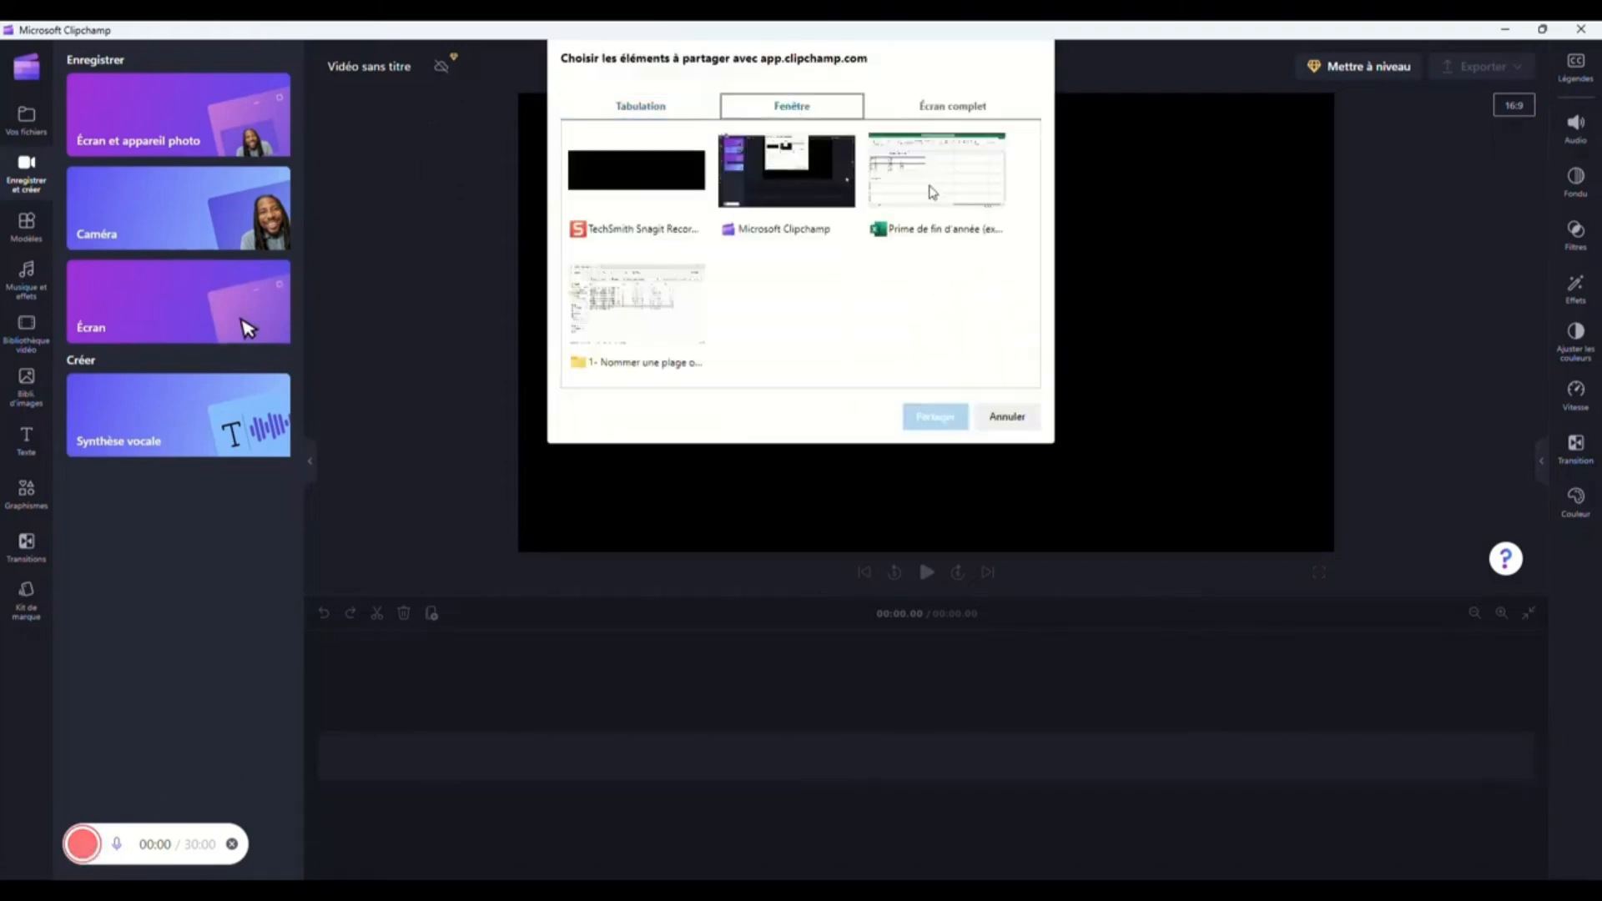
left_click(933, 196)
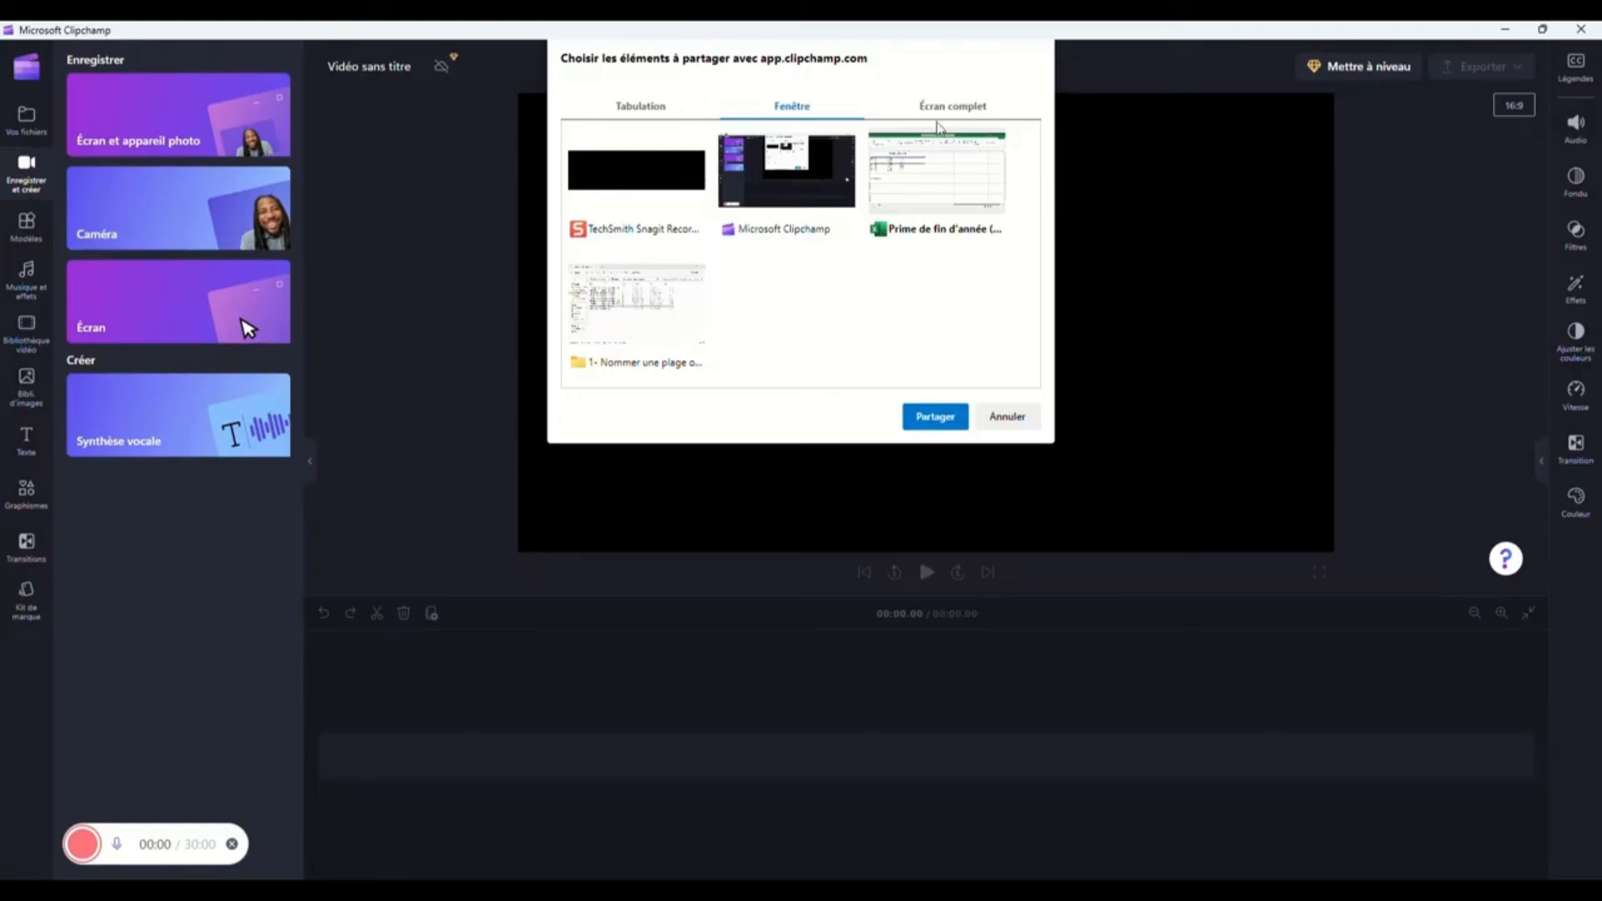
left_click(972, 111)
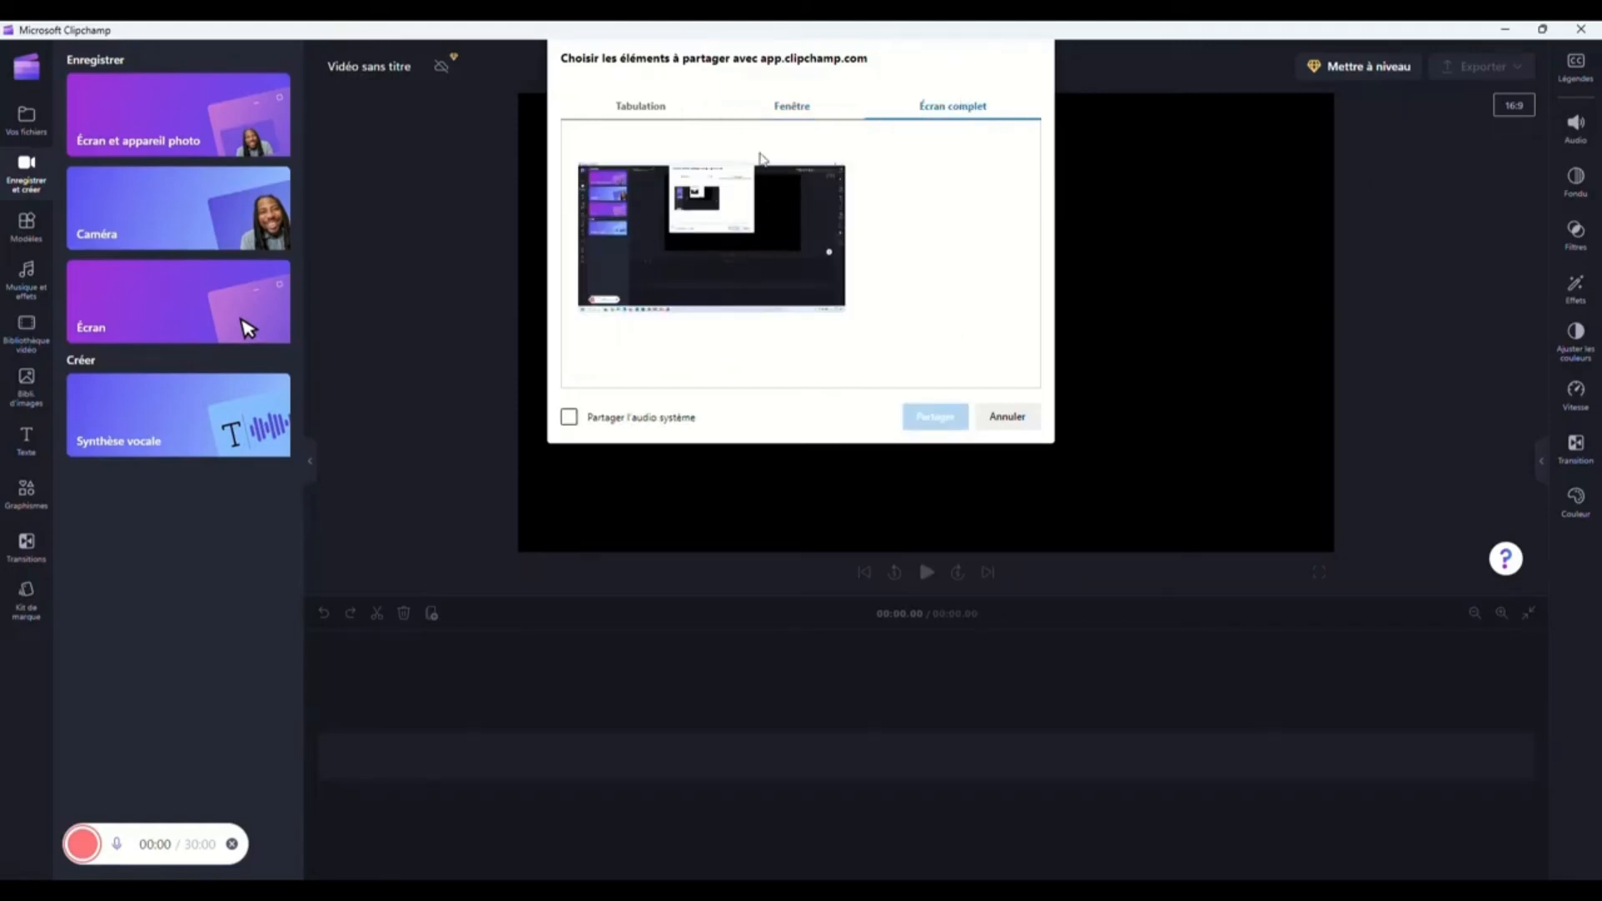
left_click(800, 112)
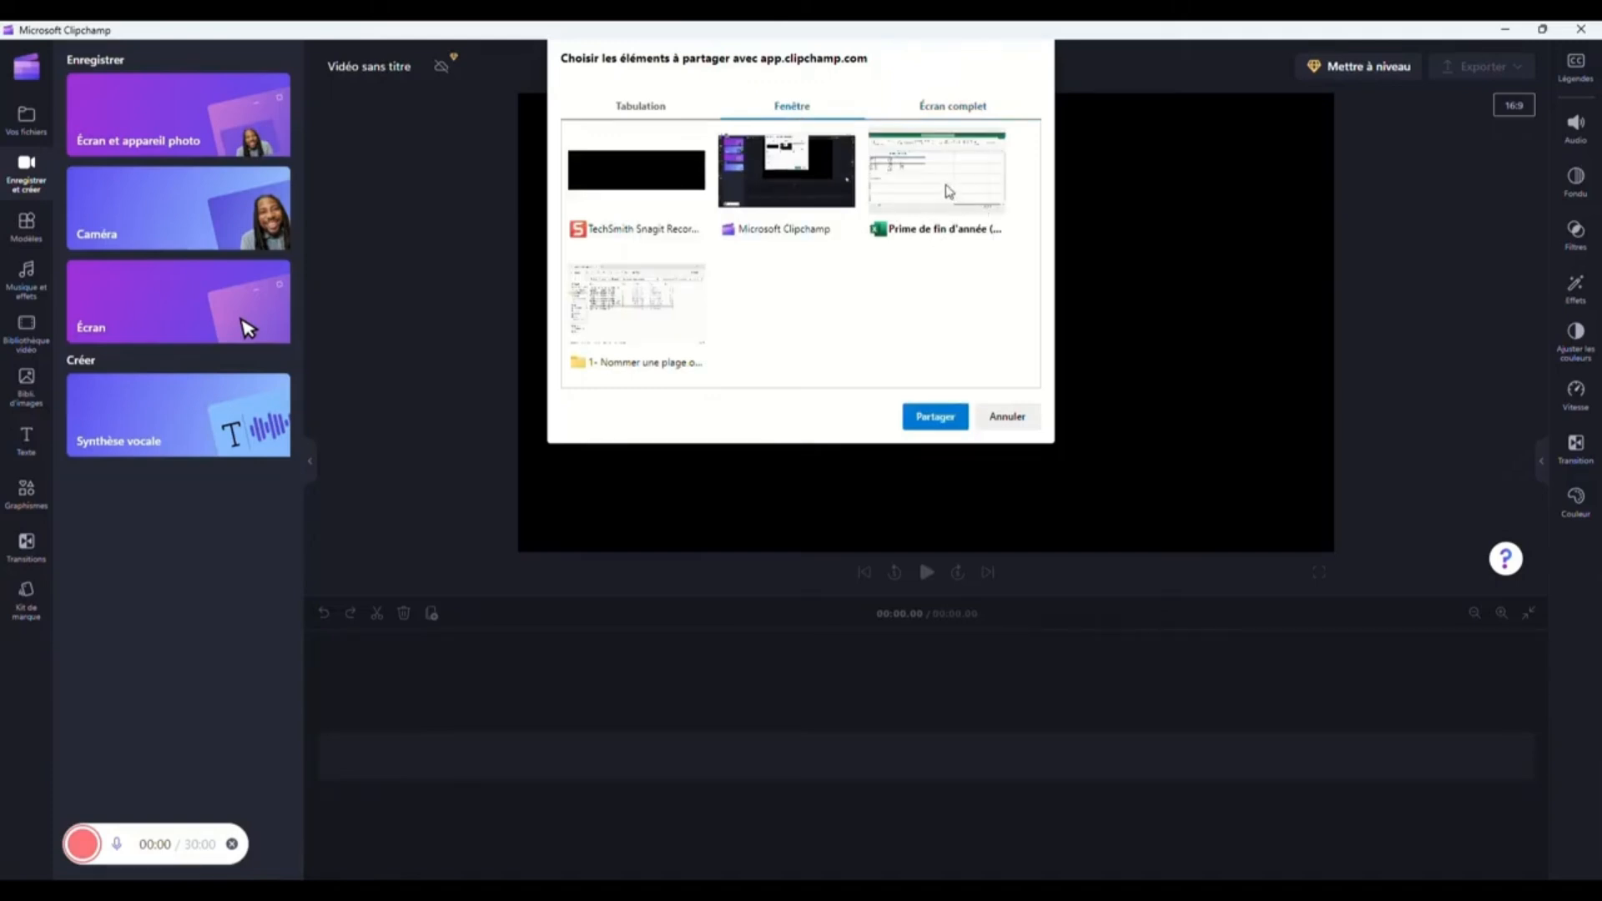
left_click(945, 420)
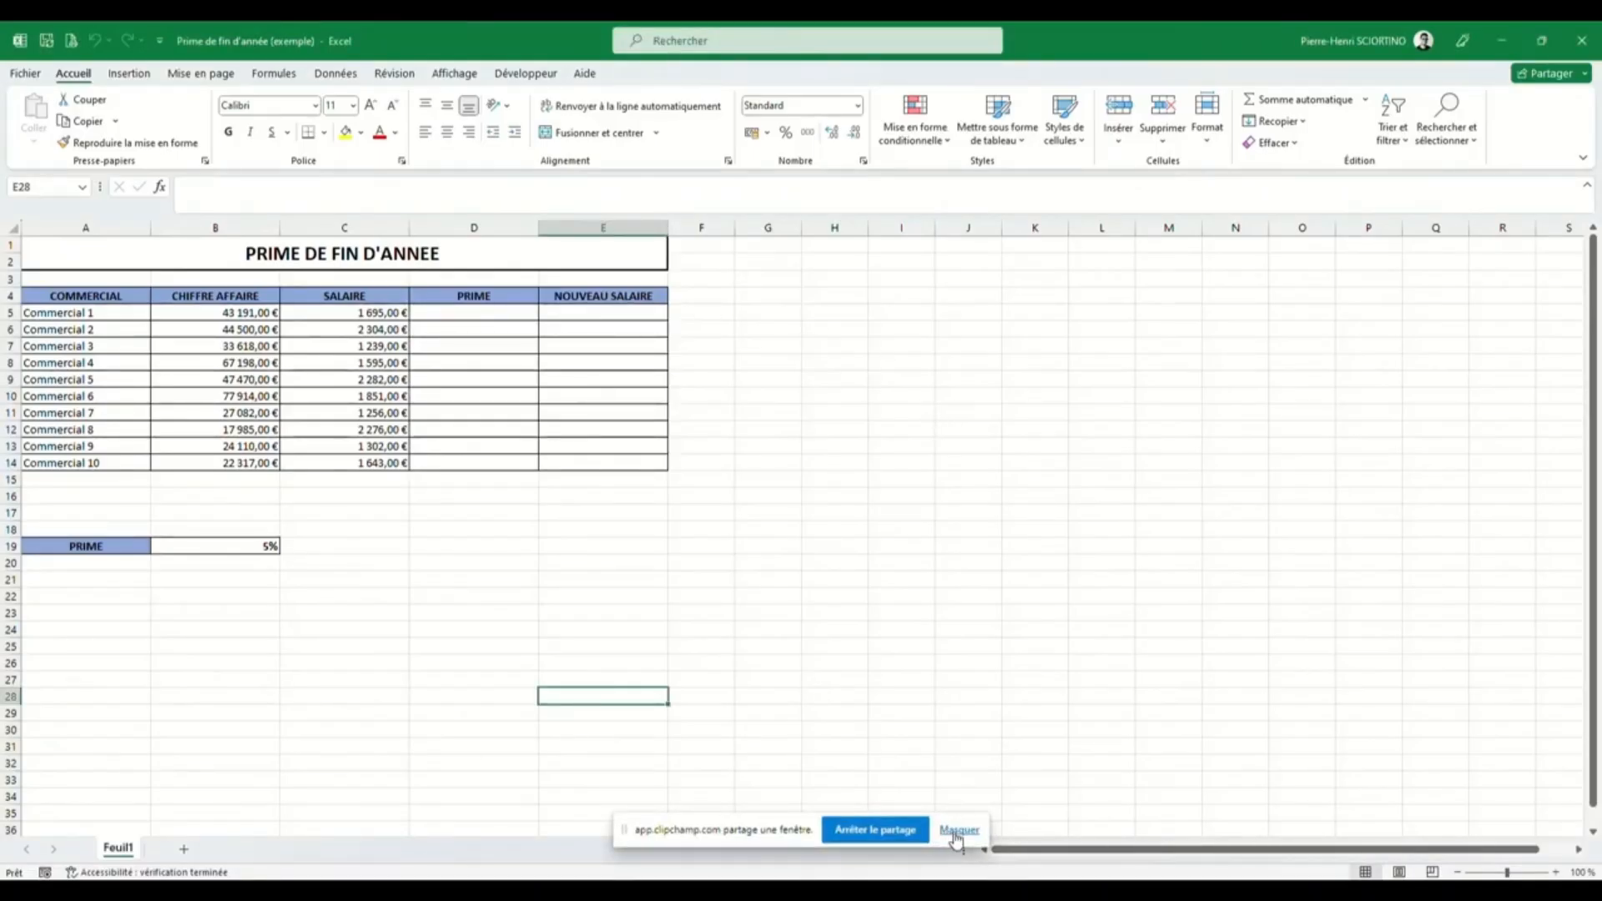
left_click(959, 831)
Step: Enter "coucou" in cell F20 and "comment ca va" in cell F21 of the recorded workbook
left_click(687, 566)
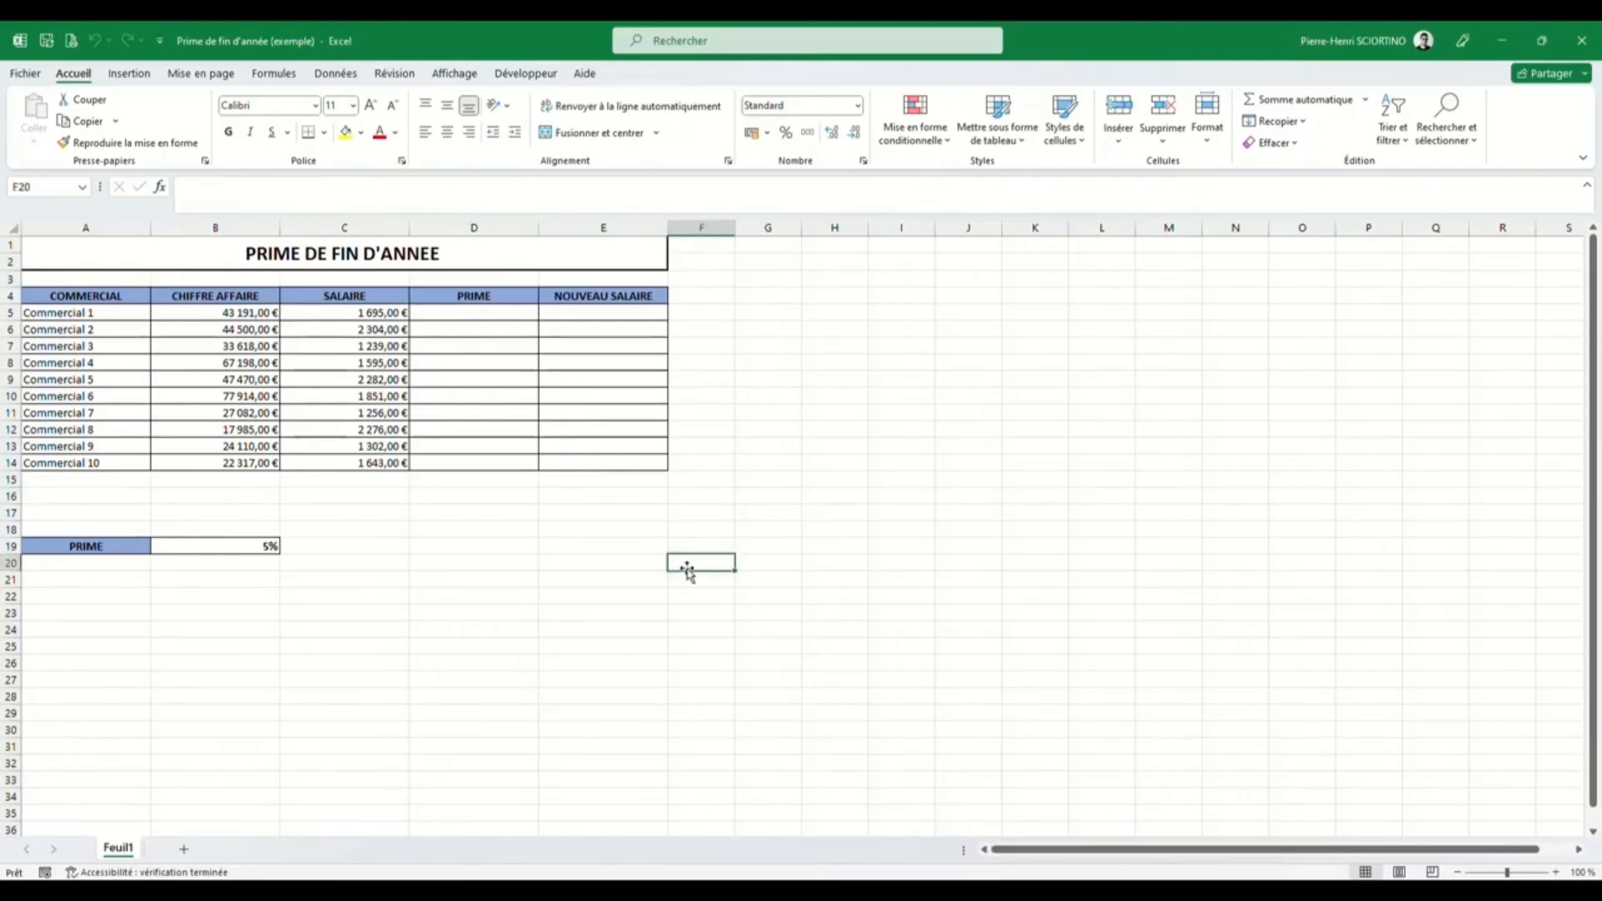
type("coucou")
key("Return")
type("commen")
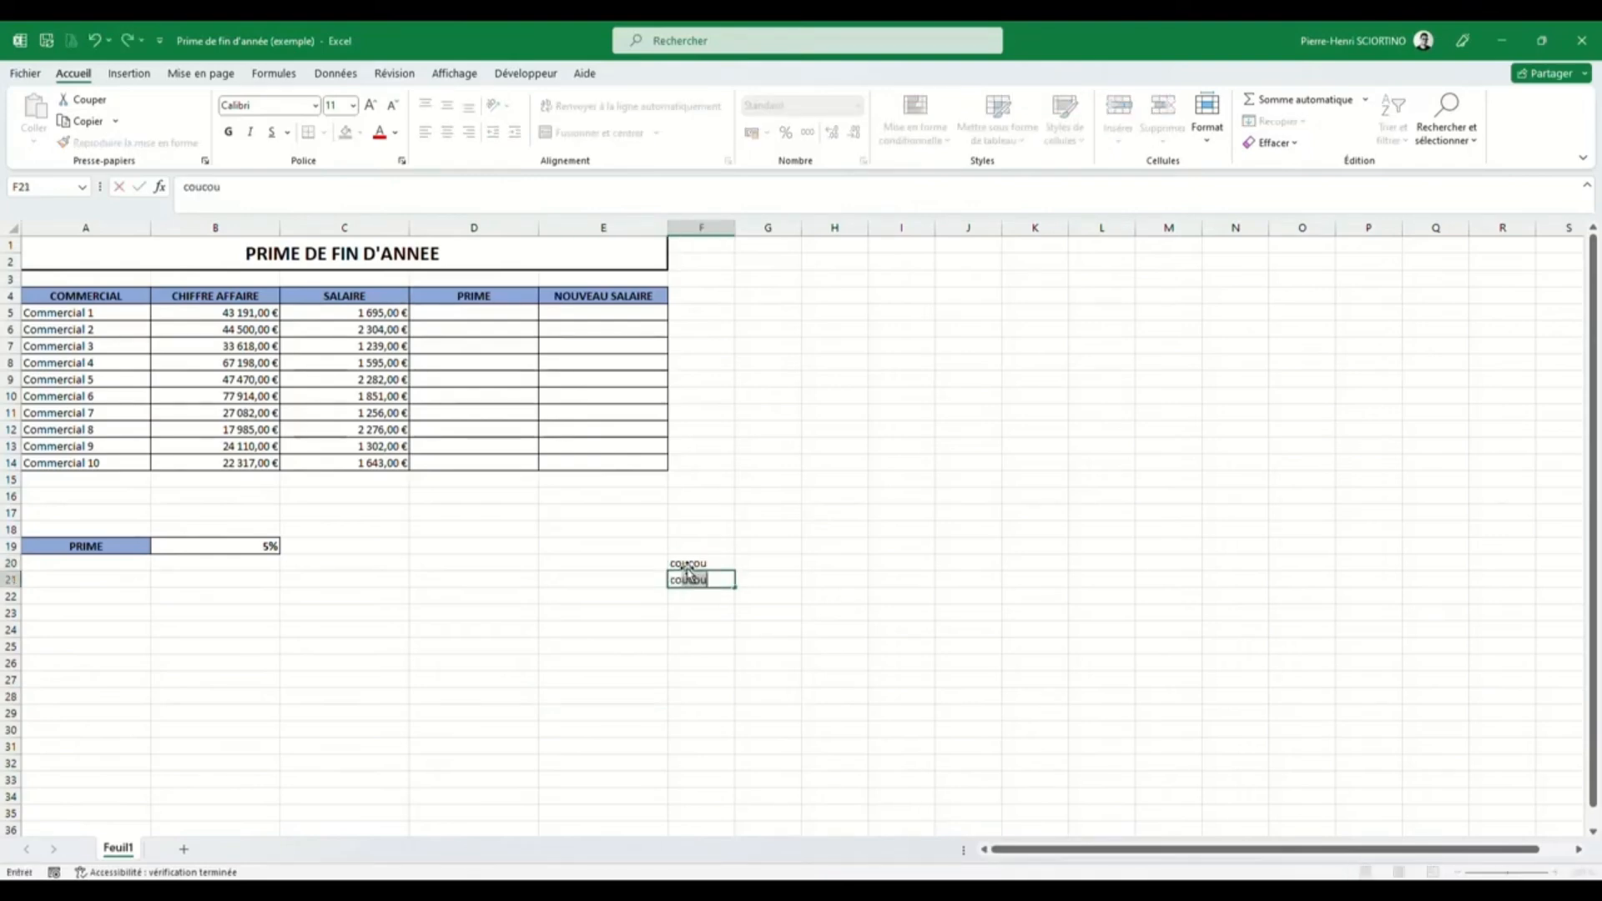
type("t ca va")
key("Return")
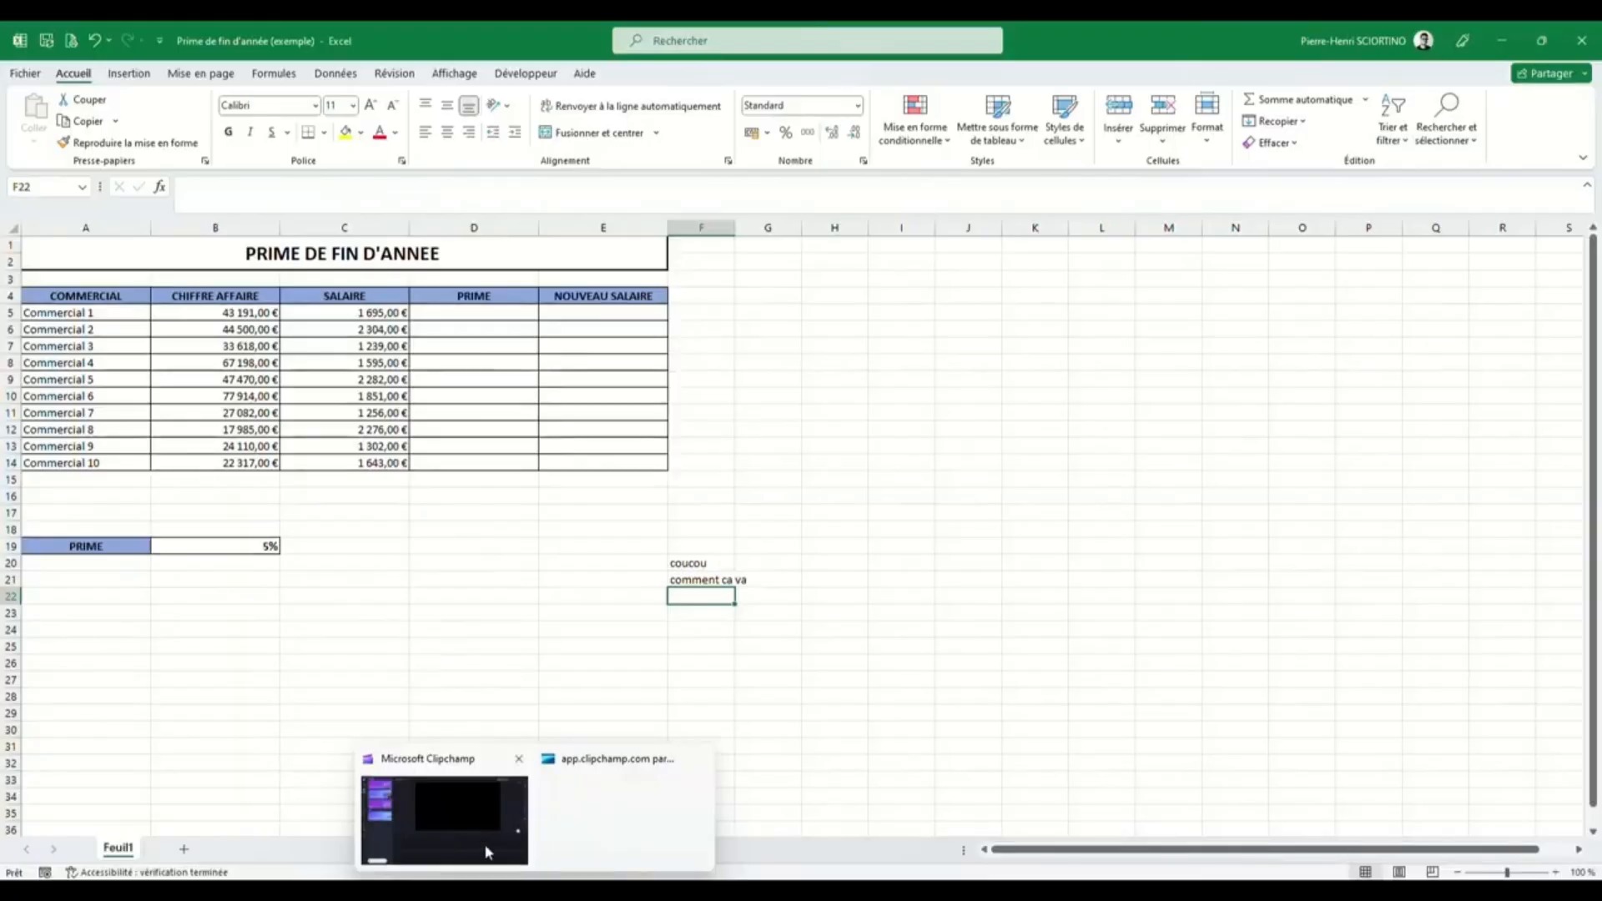
Step: Return to Clipchamp, stop the screen recording, and save it for editing
left_click(483, 843)
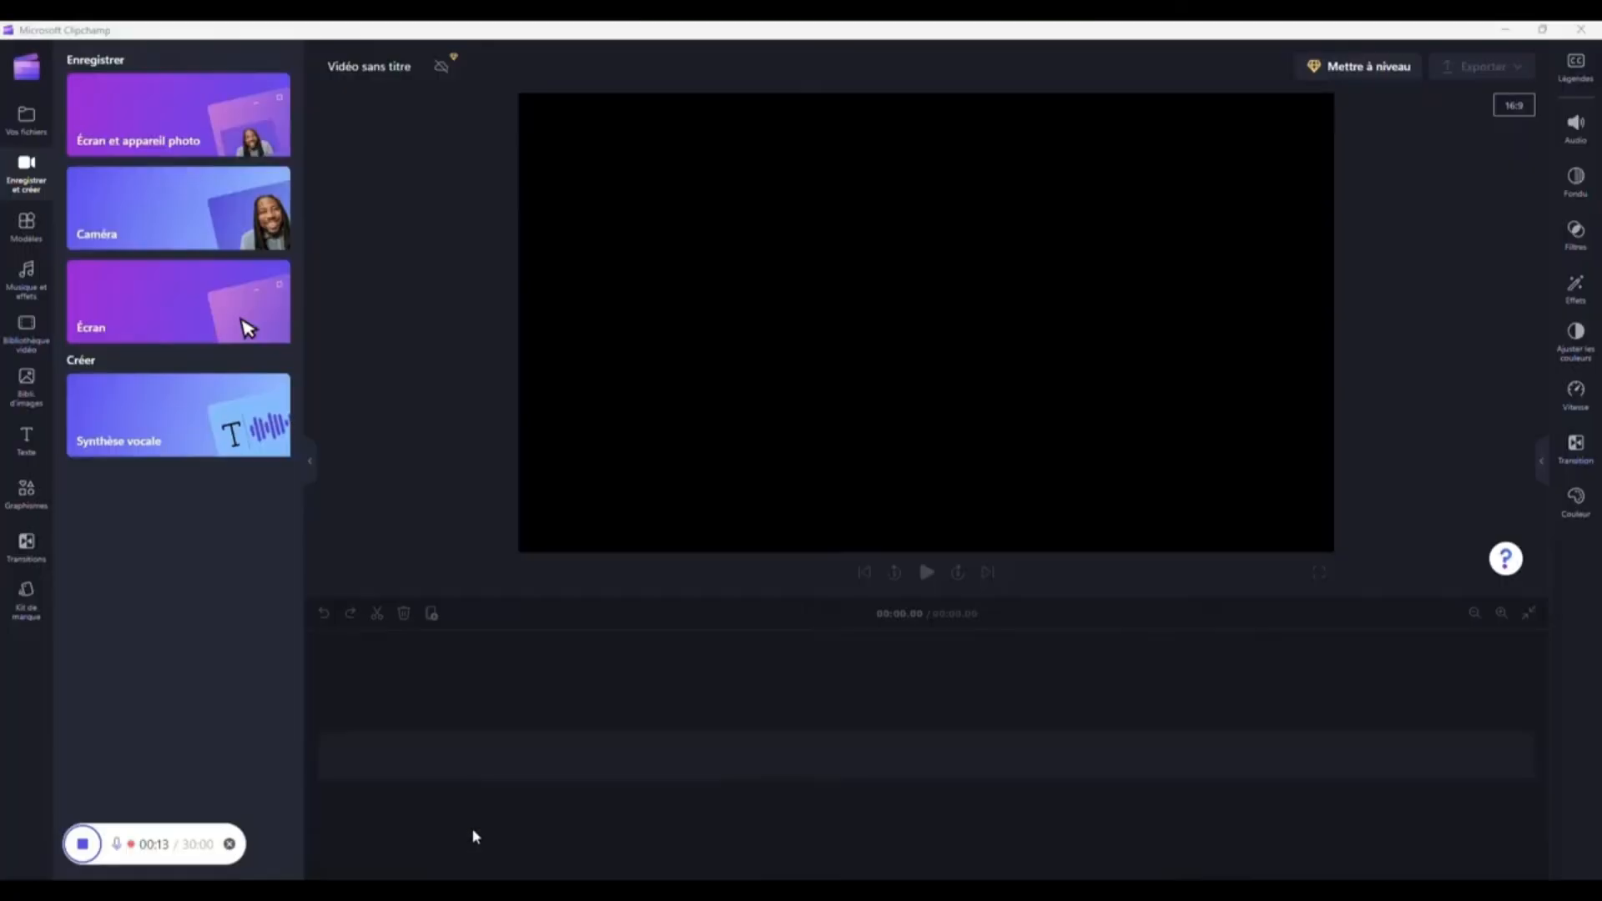
left_click(83, 845)
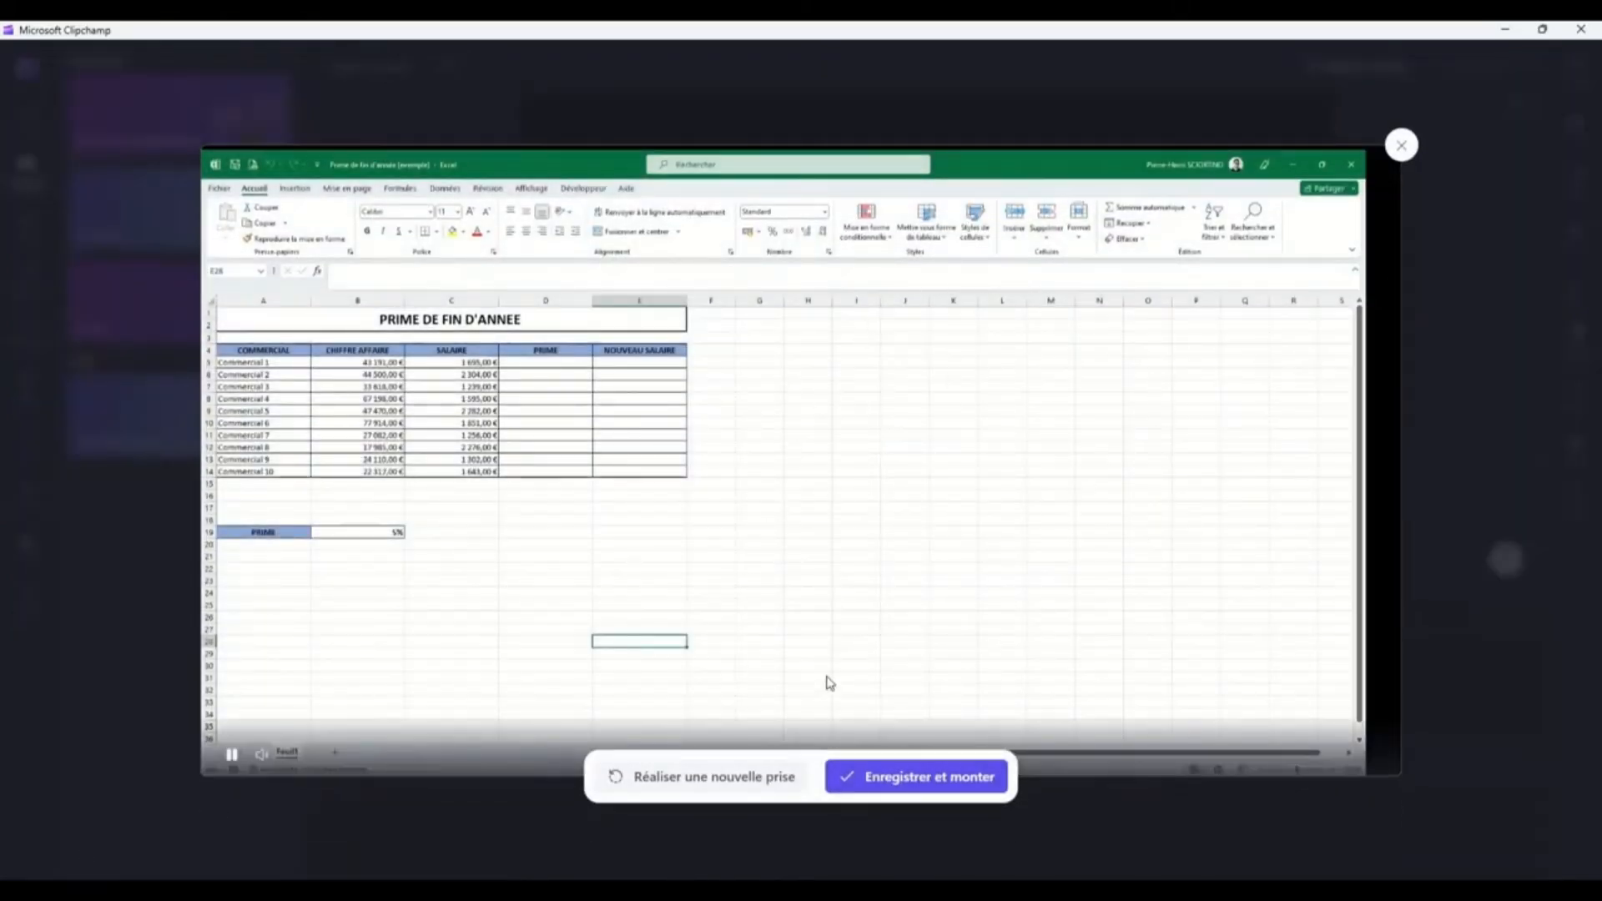
left_click(921, 788)
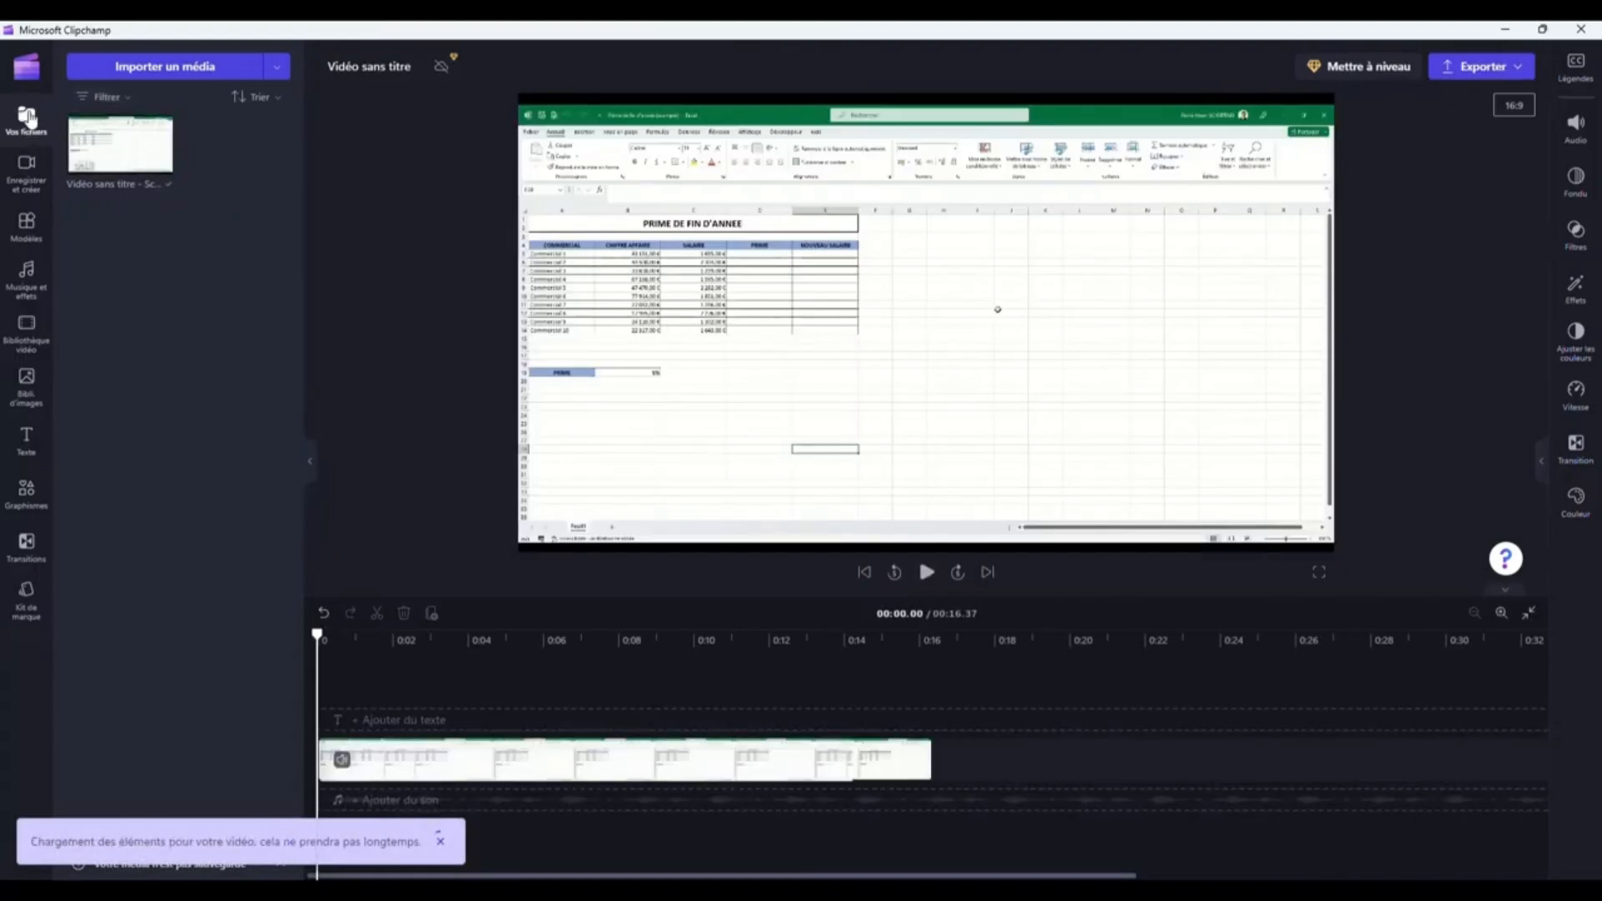
Step: Examine the recorded clip in the project files and timeline, and browse the template, music and image libraries
left_click(33, 171)
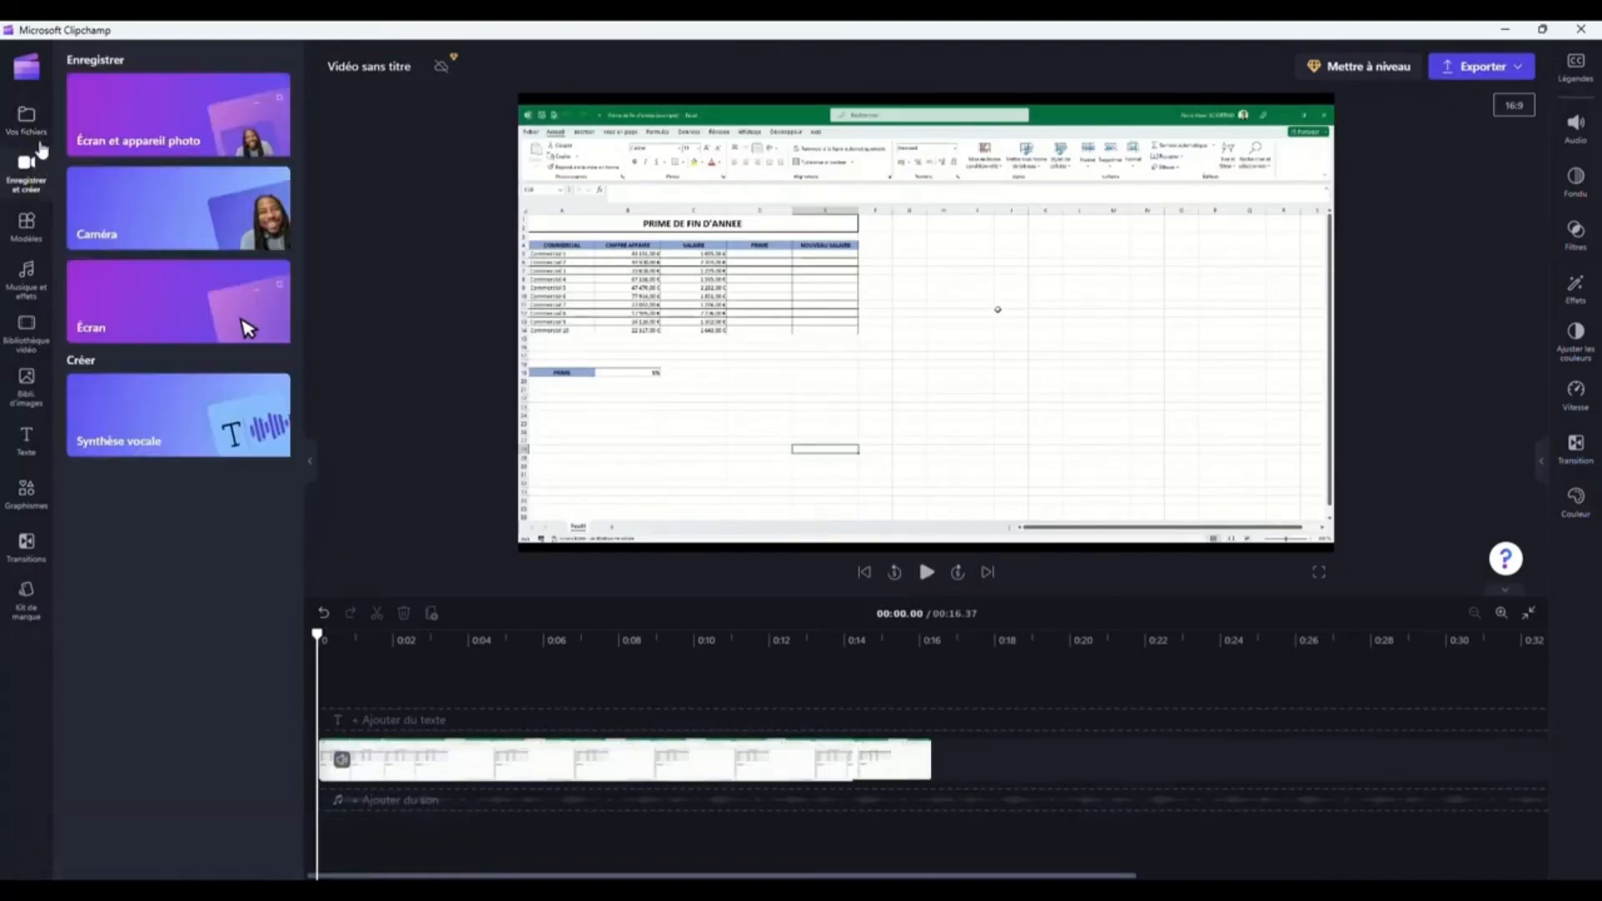
left_click(29, 126)
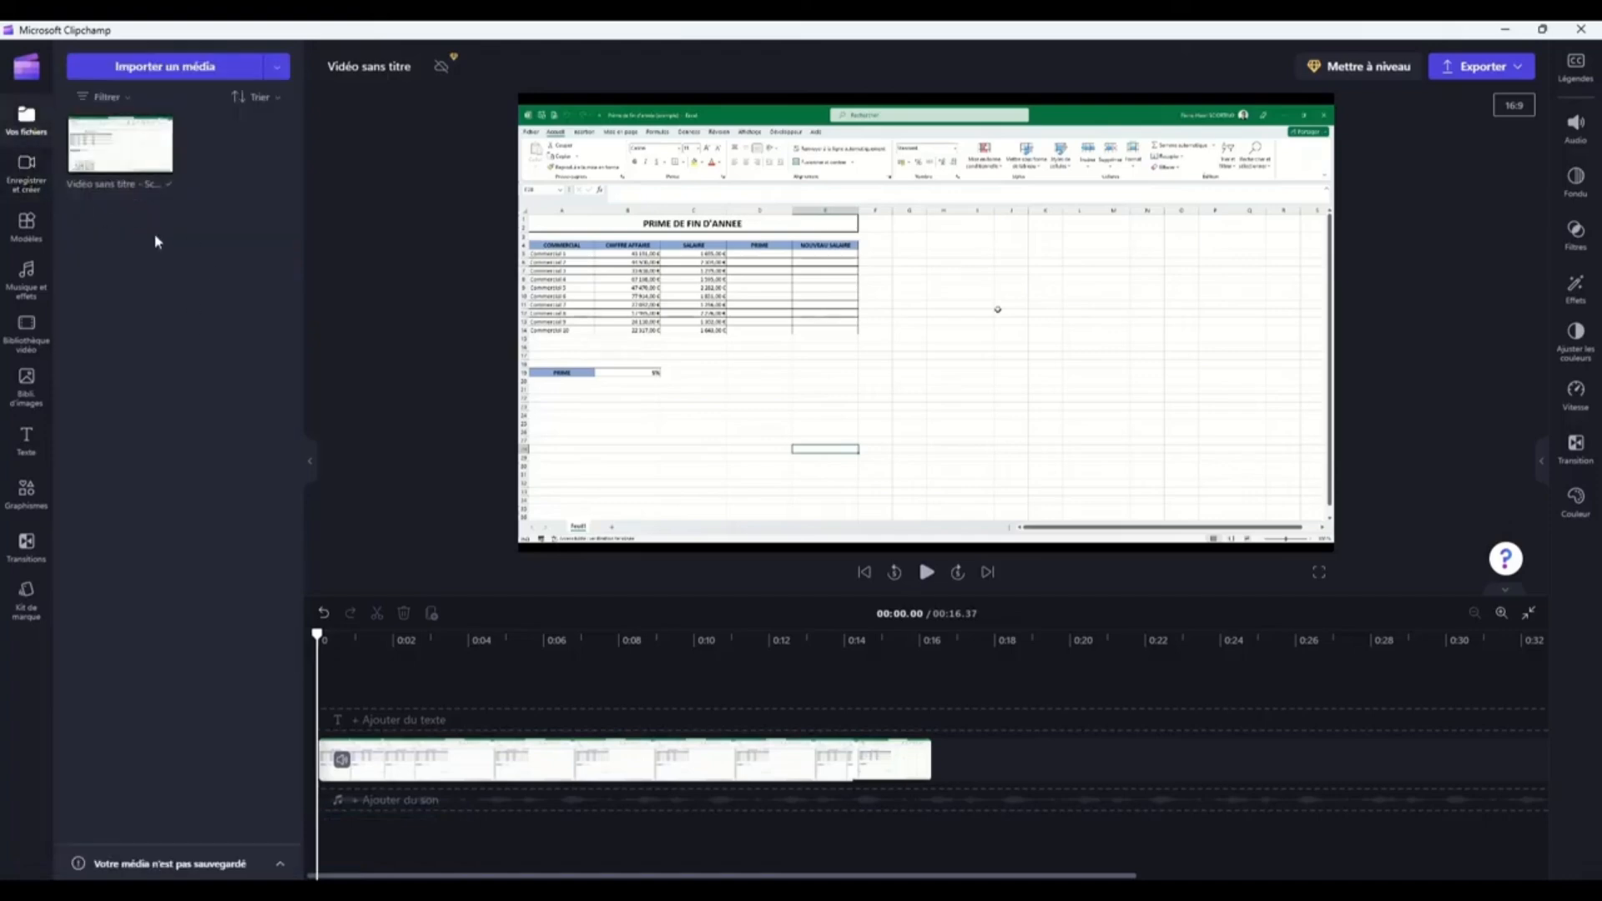
mouse_move(455, 766)
left_mouse_down()
mouse_move(644, 762)
mouse_move(453, 764)
left_mouse_up()
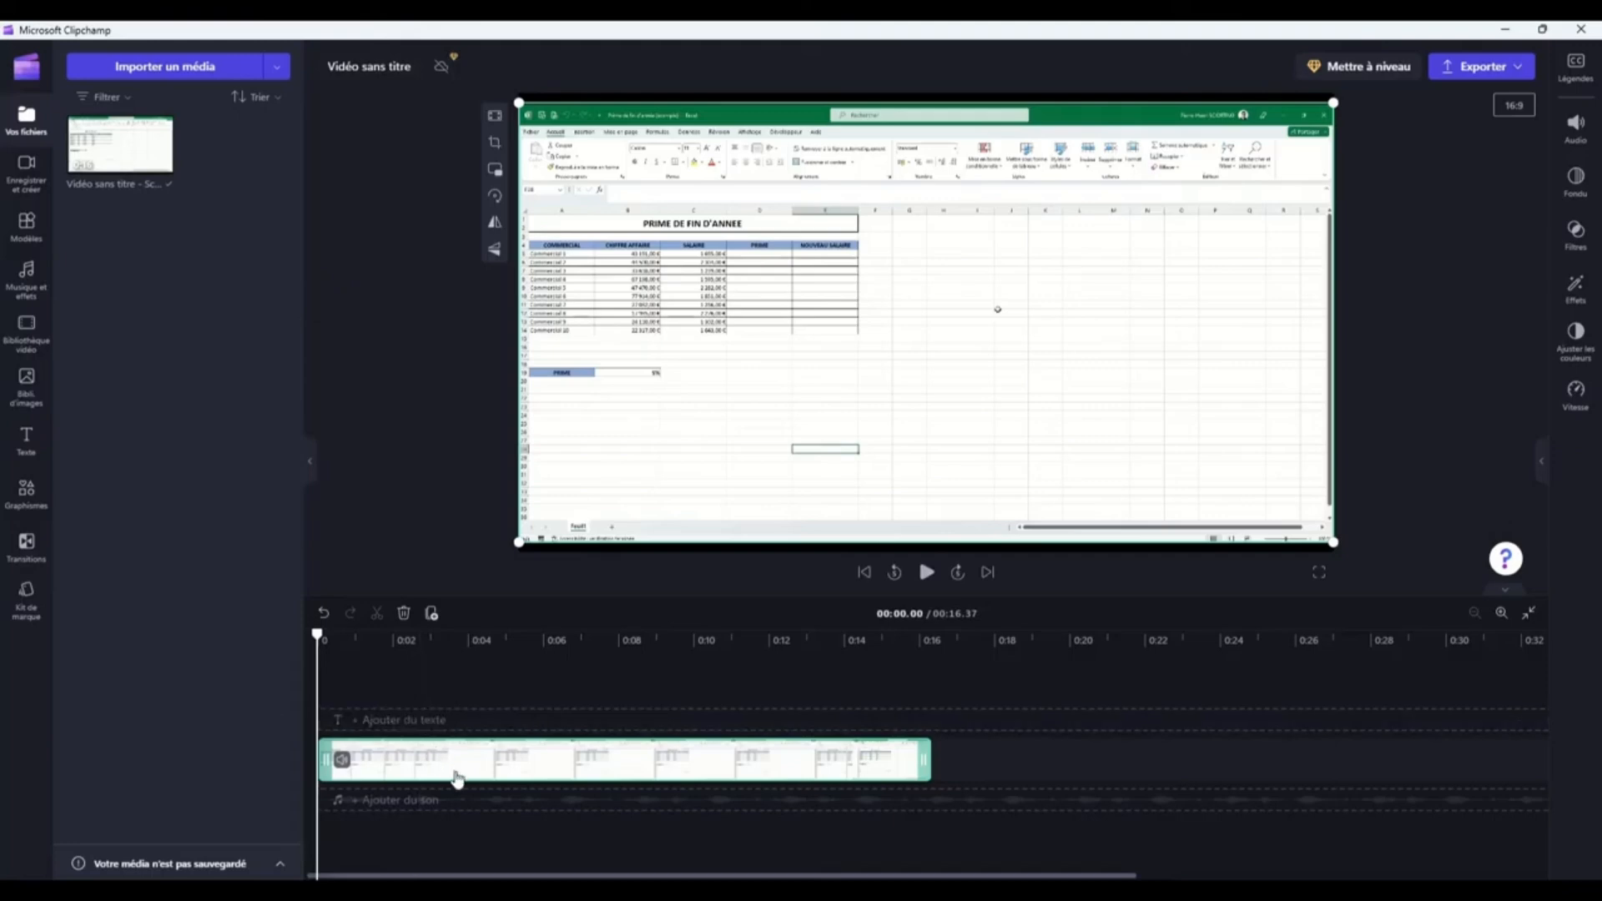
mouse_move(454, 764)
left_mouse_down()
mouse_move(529, 761)
mouse_move(447, 762)
left_mouse_up()
left_click(37, 233)
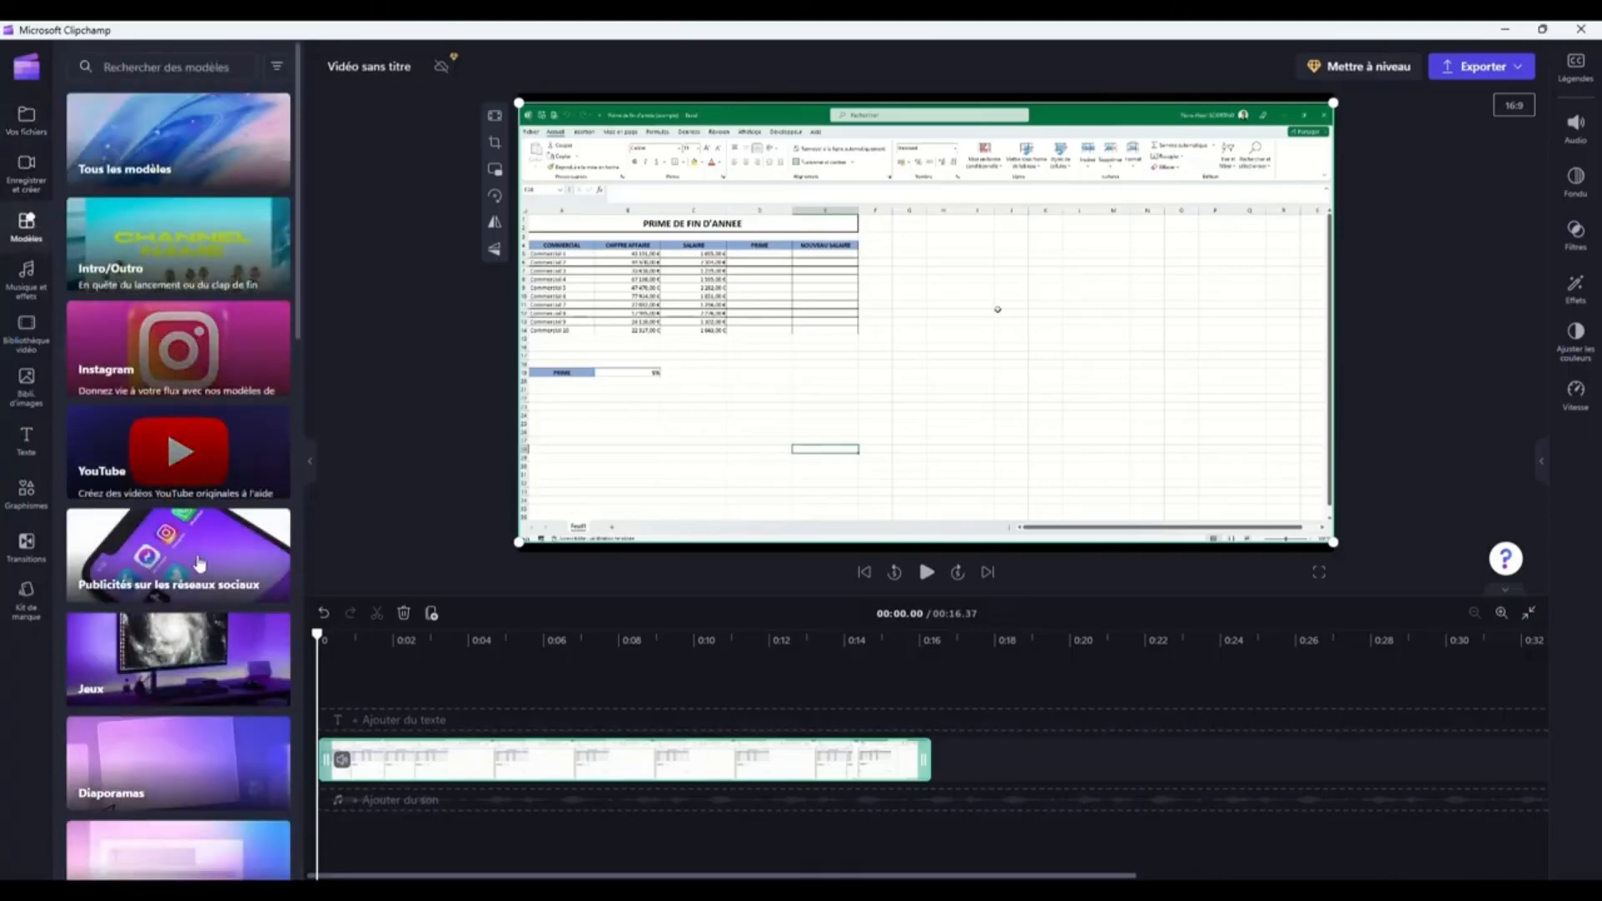
scroll(198, 564, "down", 5)
scroll(167, 501, "up", 5)
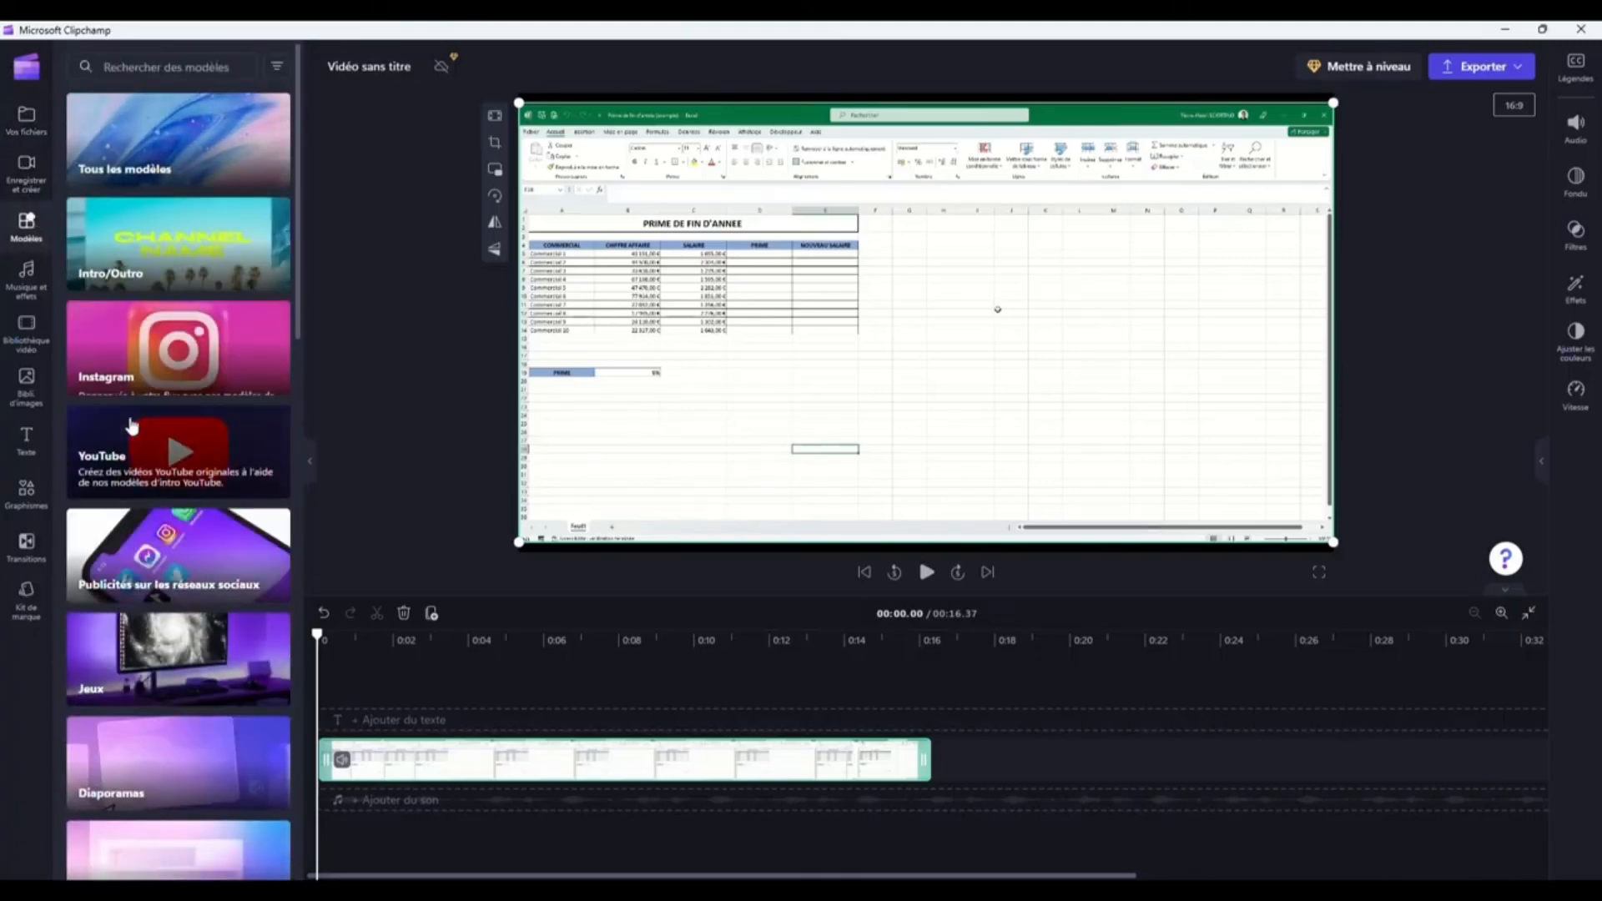
left_click(26, 275)
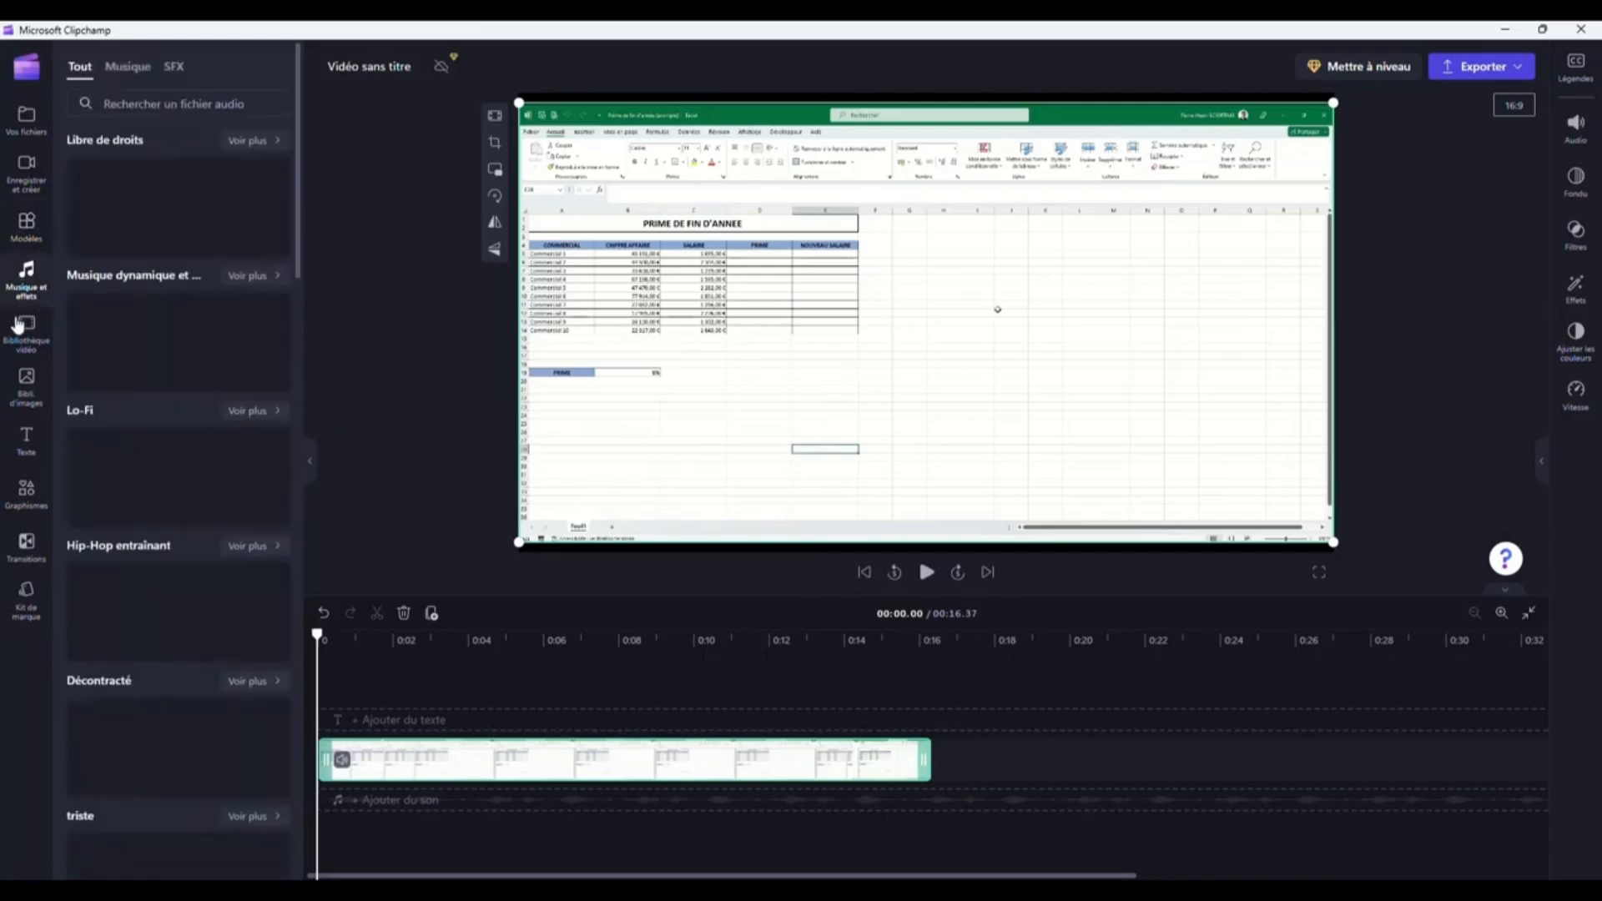
left_click(27, 386)
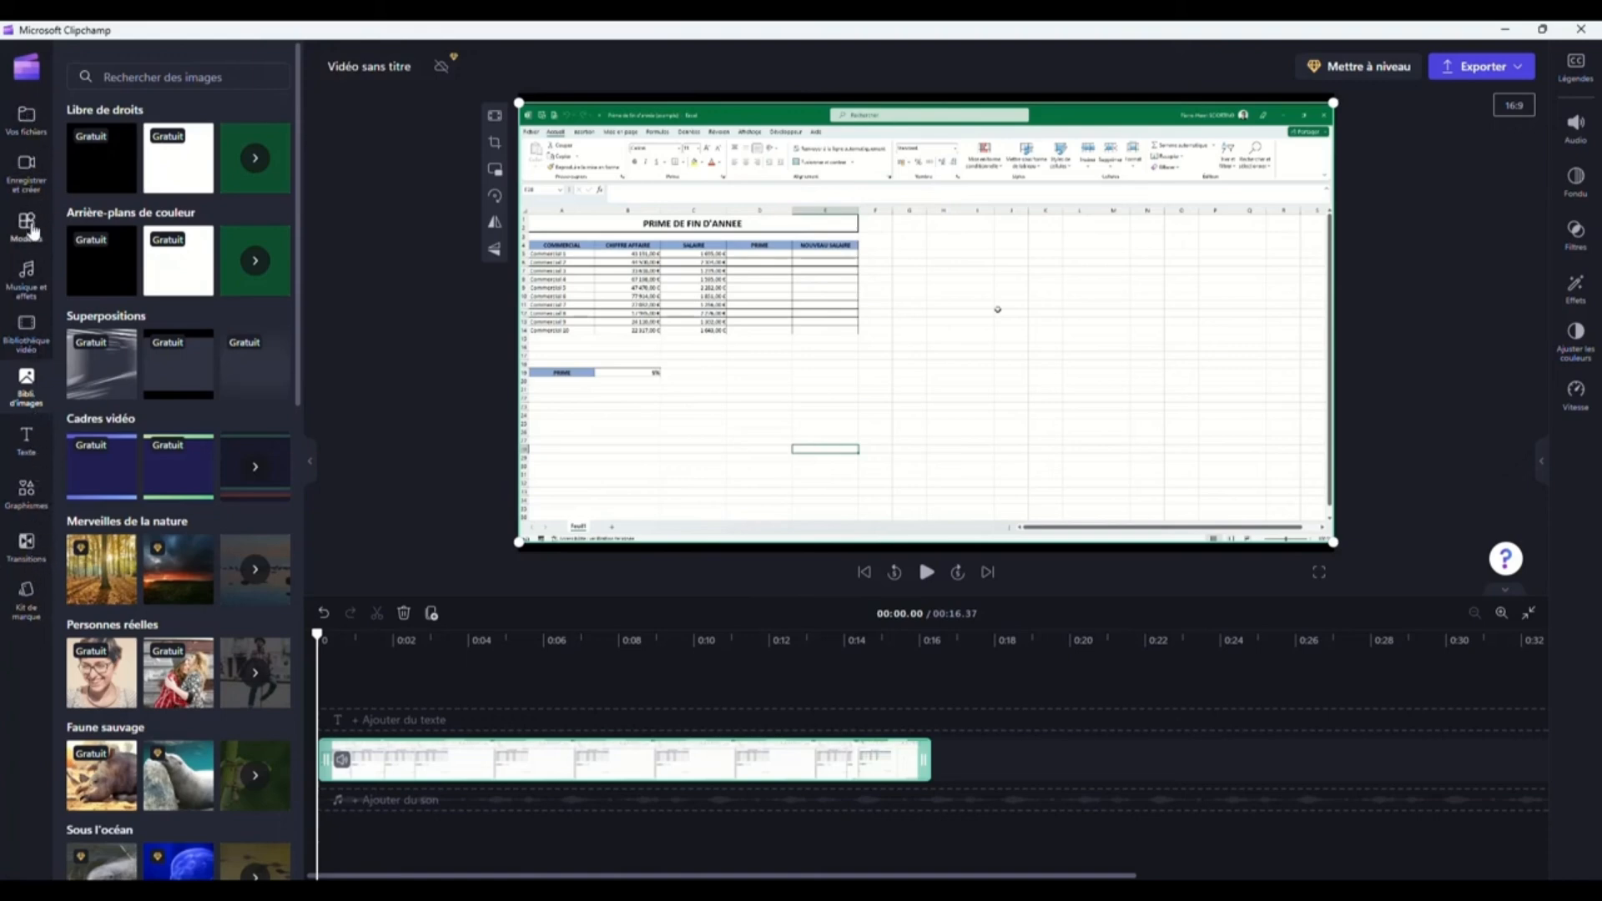
left_click(30, 134)
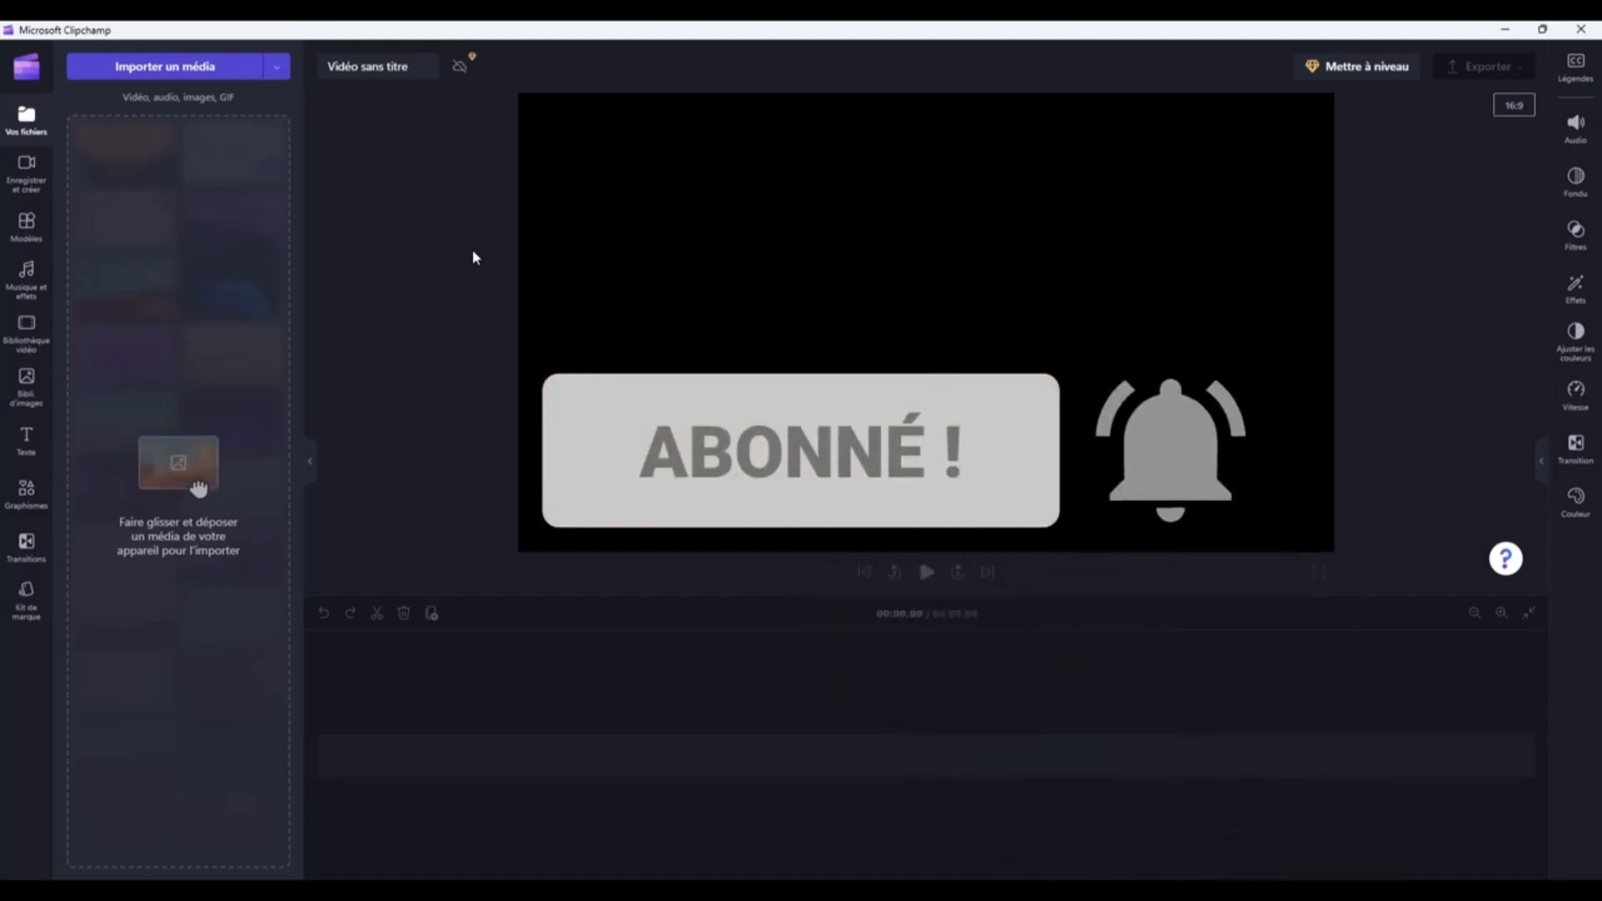
Step: Import the desktop video "PowerPoint - Ajouter des effets sonores à vos transitions" and place it at the start of the timeline
left_click(182, 69)
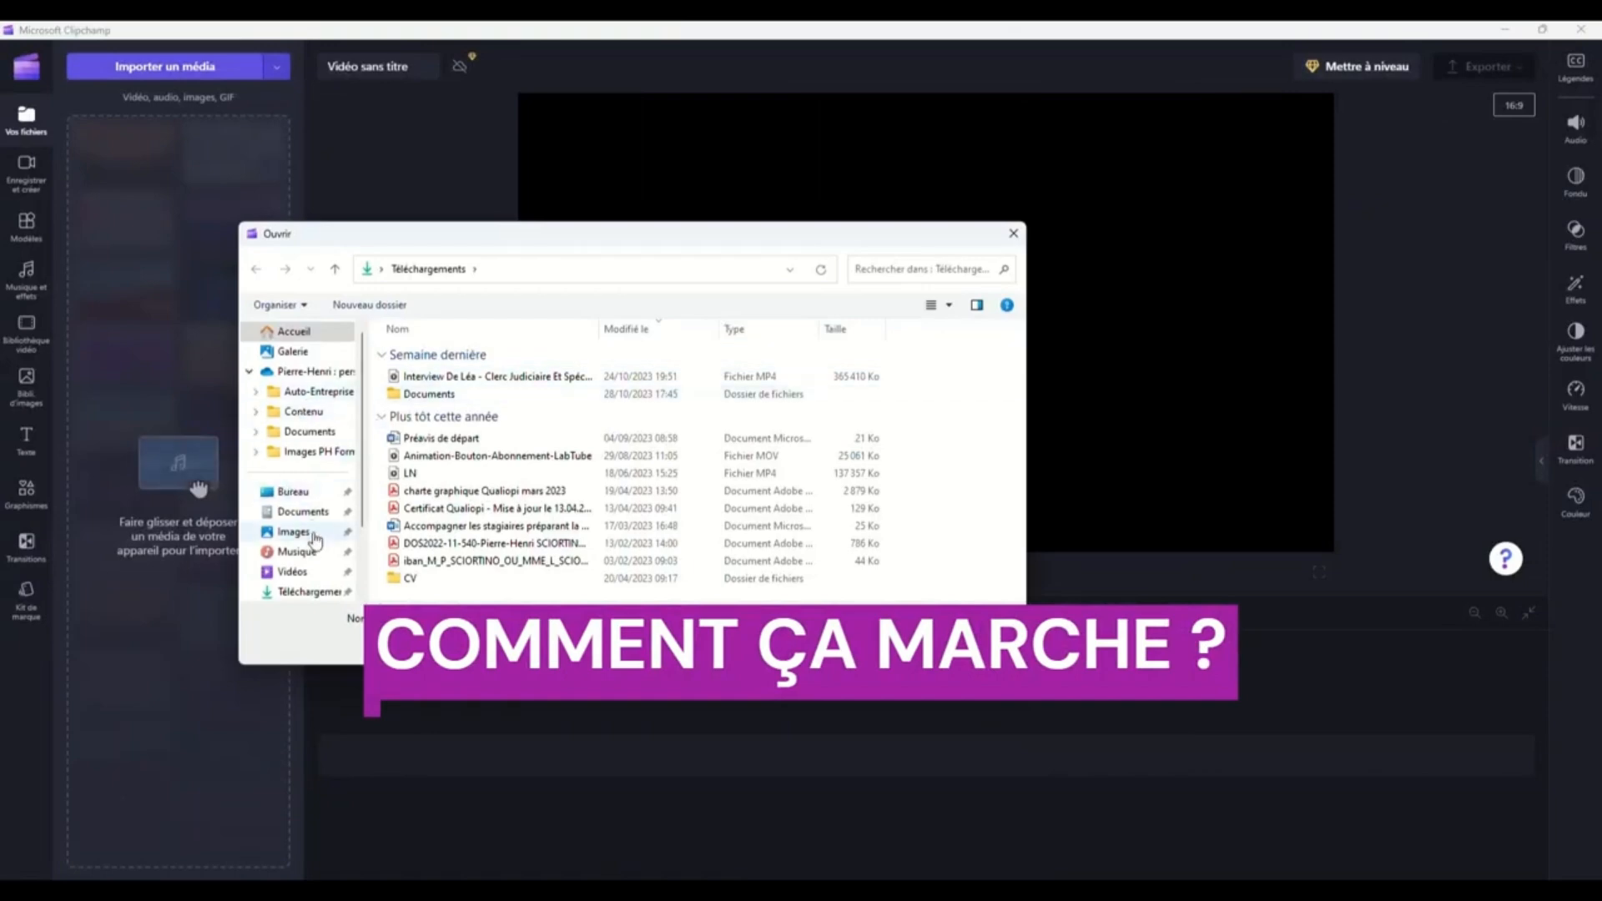
left_click(294, 493)
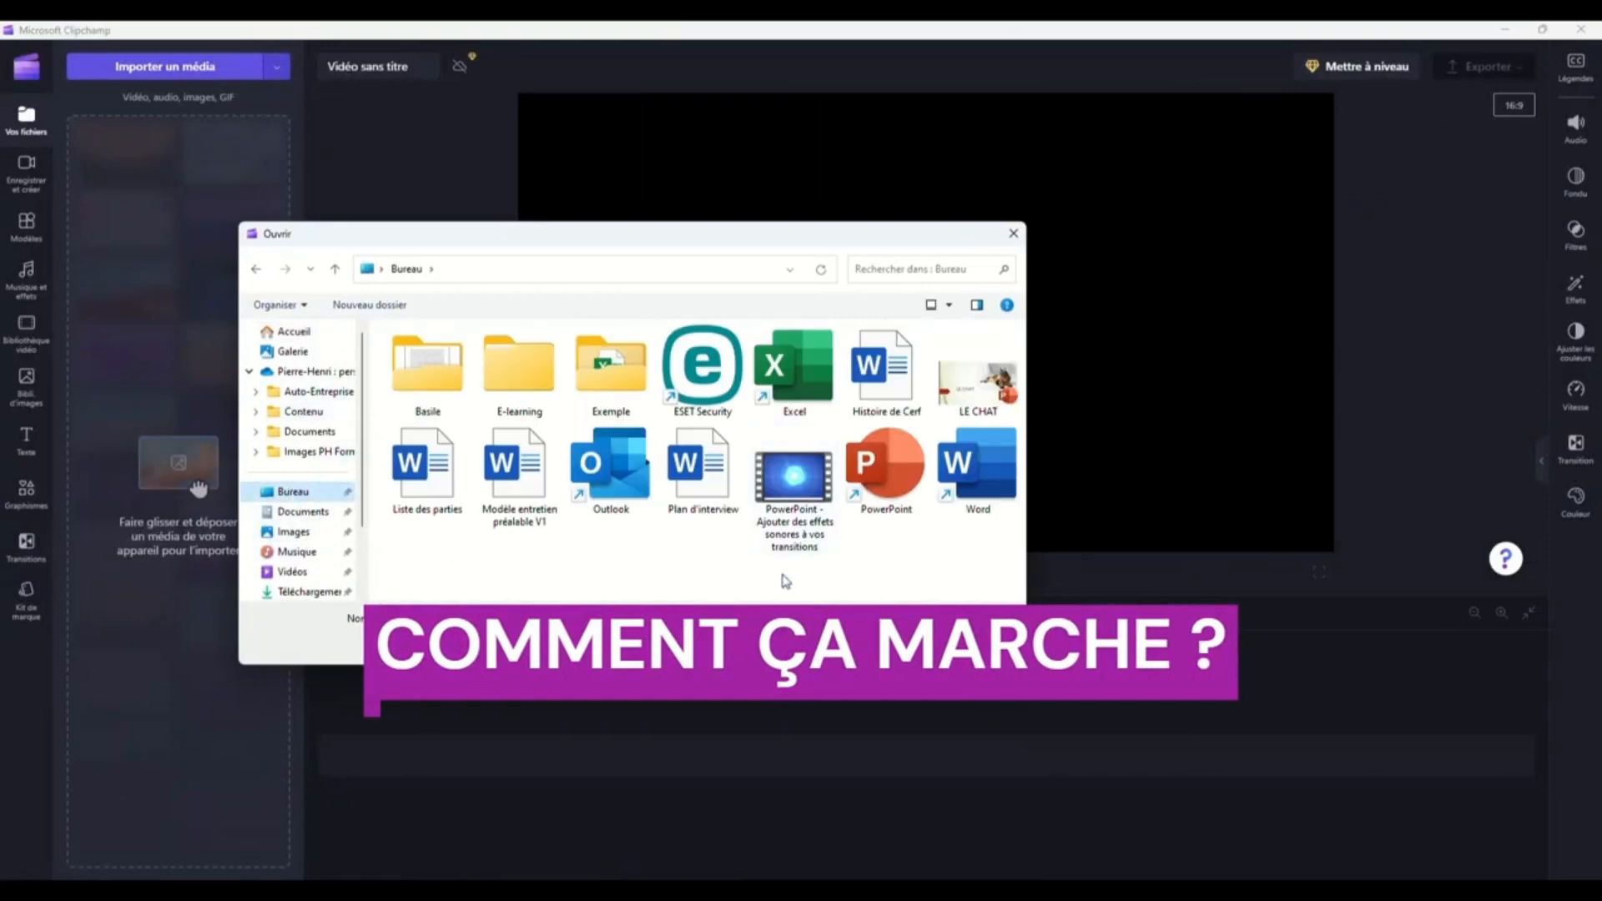
double_click(792, 501)
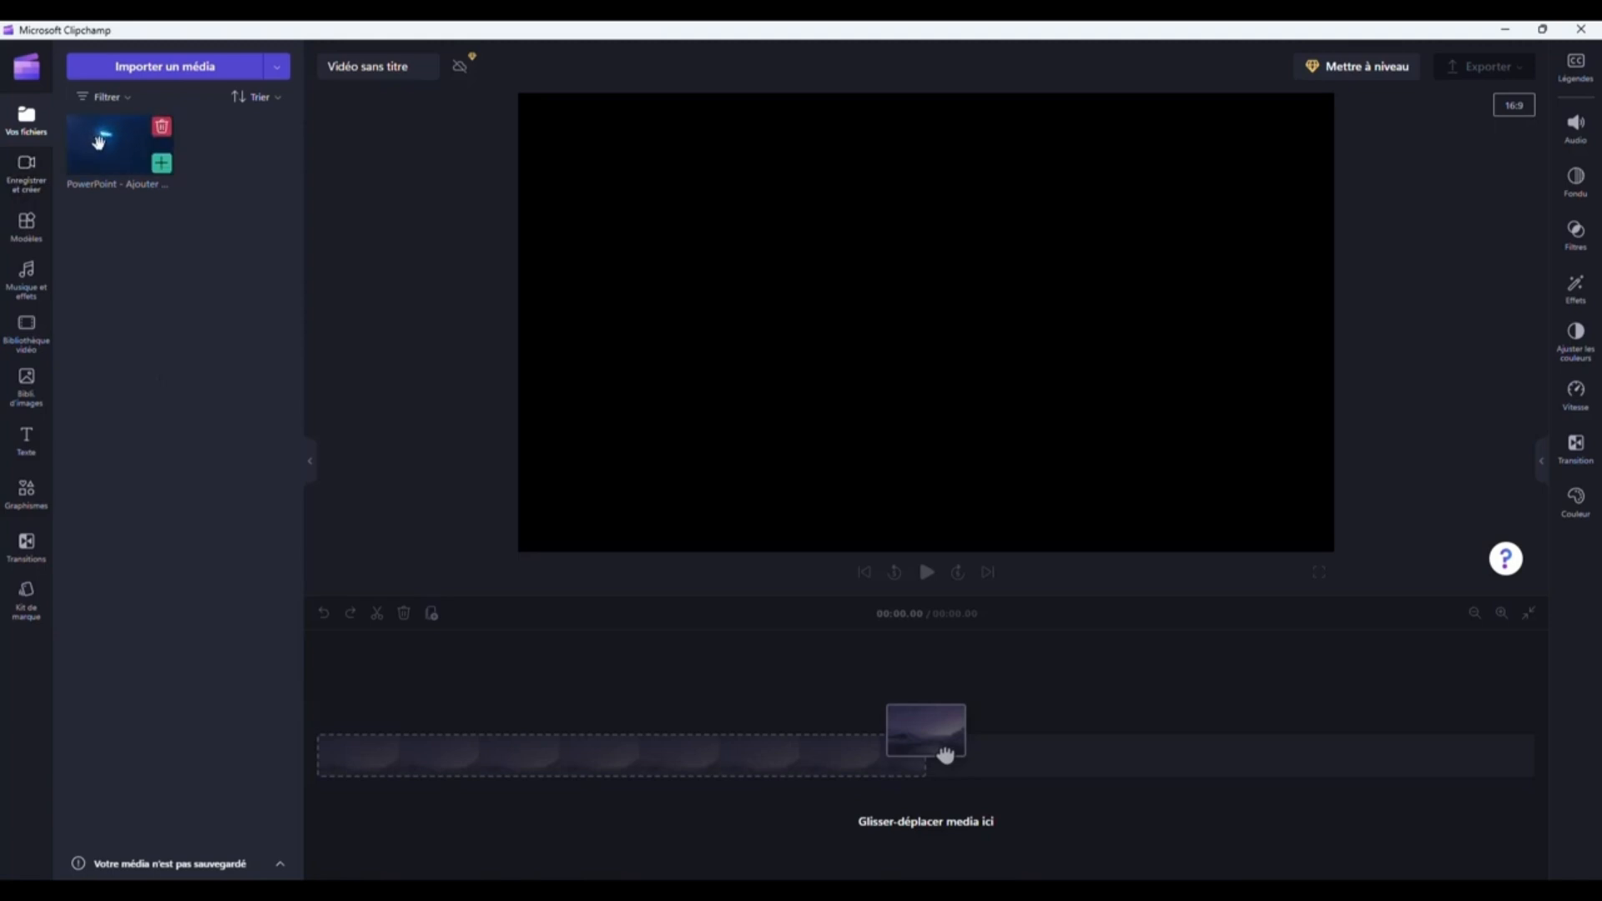
left_click_drag(104, 134, 390, 757)
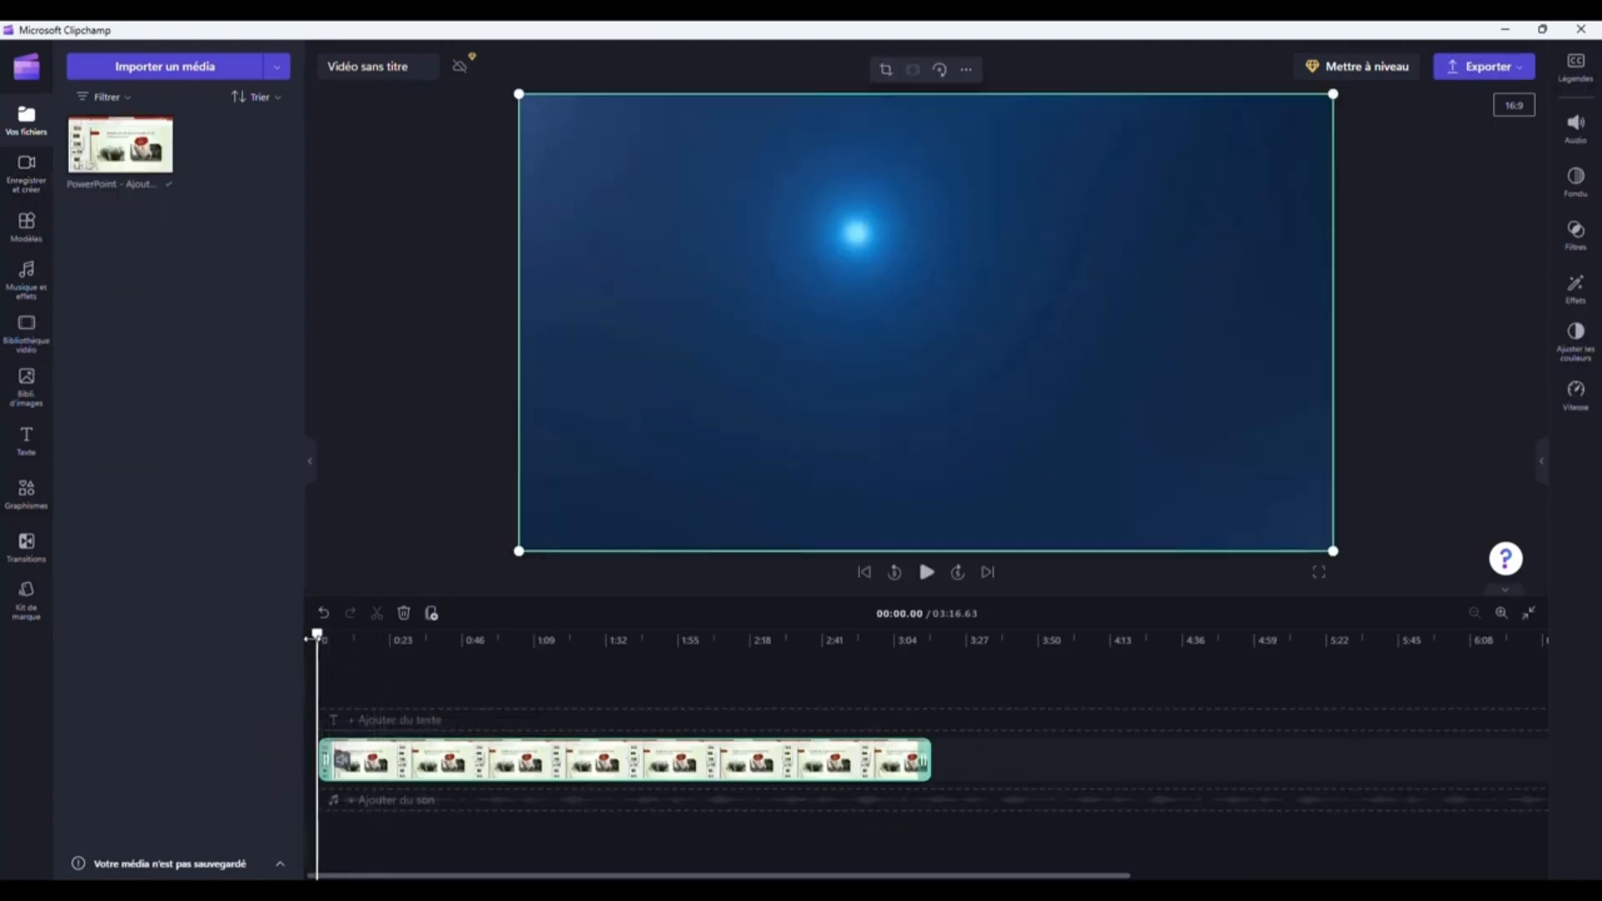
Step: Trim the end of the video clip to 03:10.94, cutting off the subscribe screen
left_click_drag(324, 637, 657, 672)
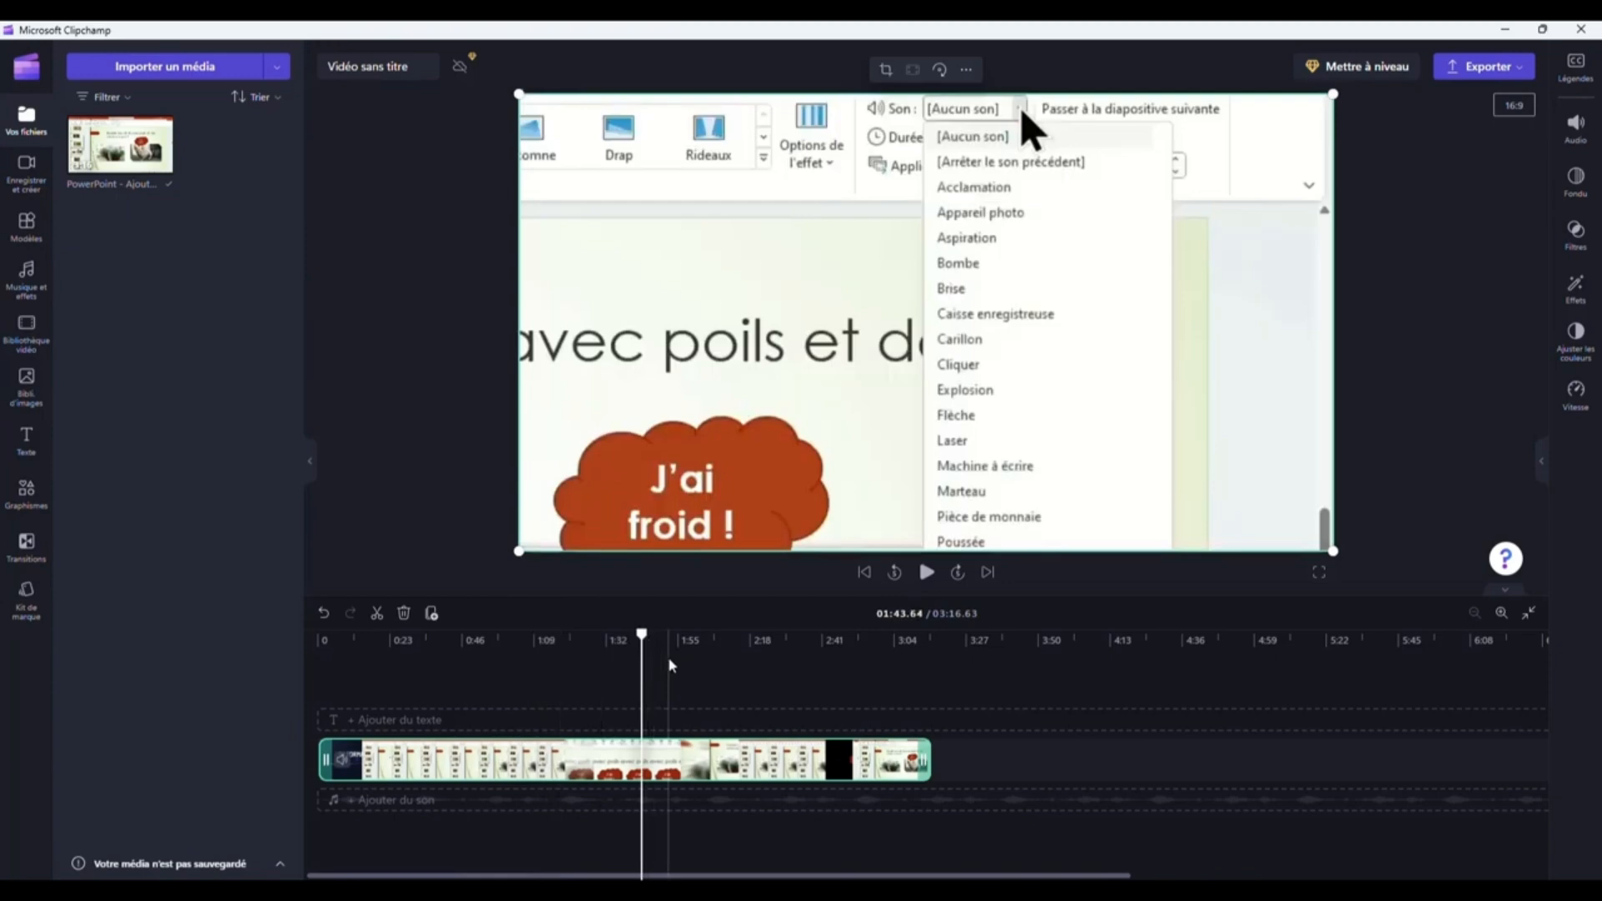
left_click(1502, 618)
left_click(1501, 617)
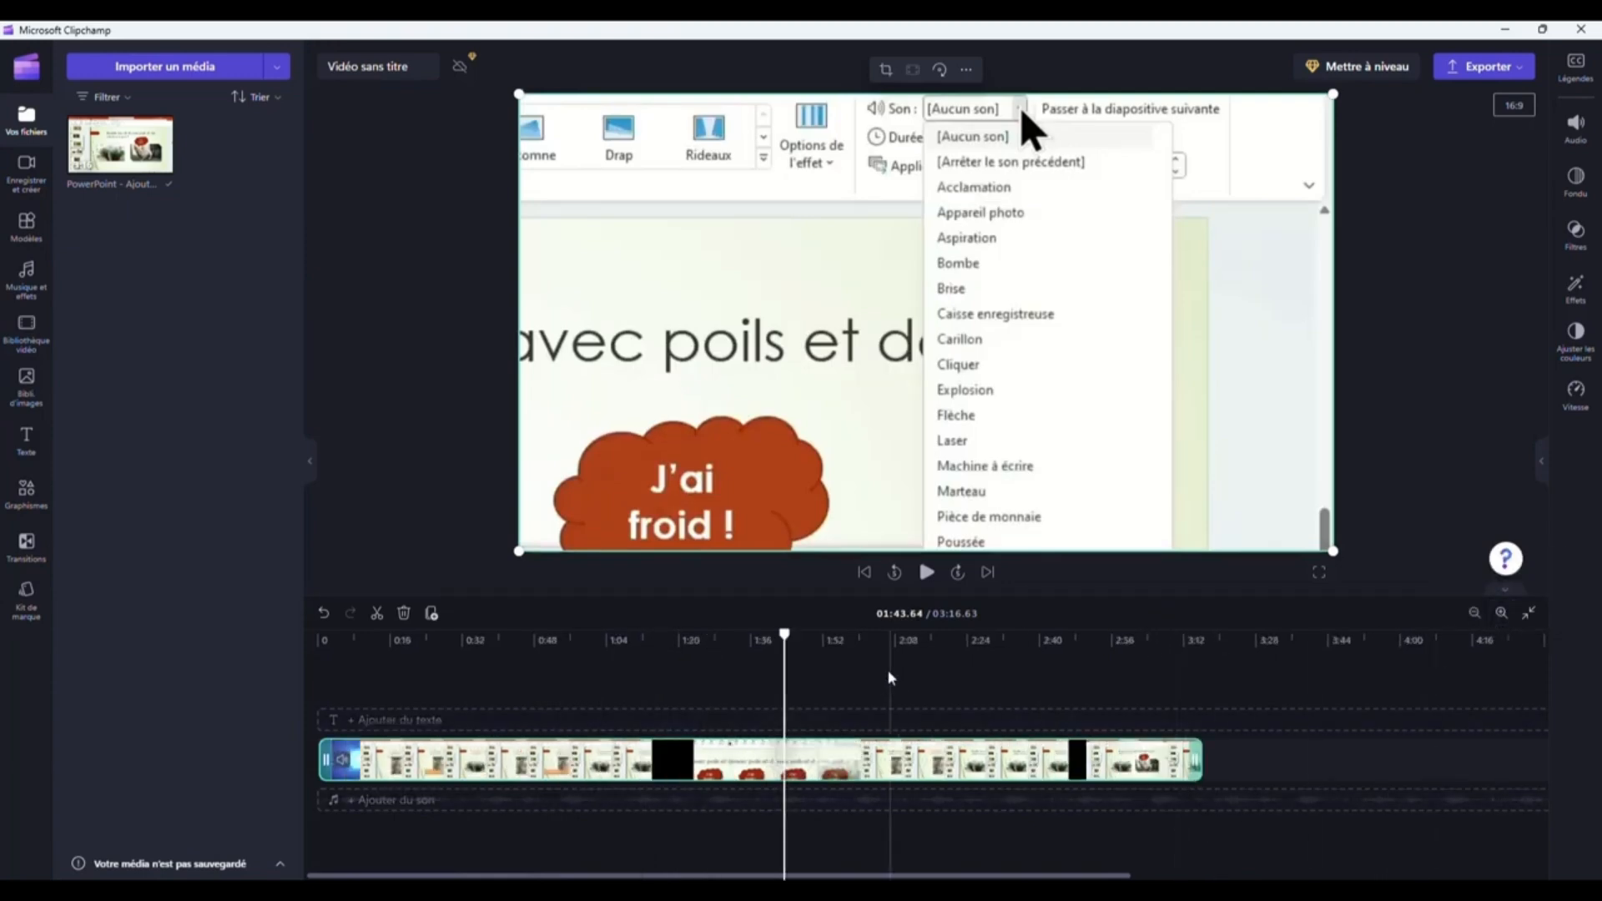
left_click_drag(795, 637, 1168, 638)
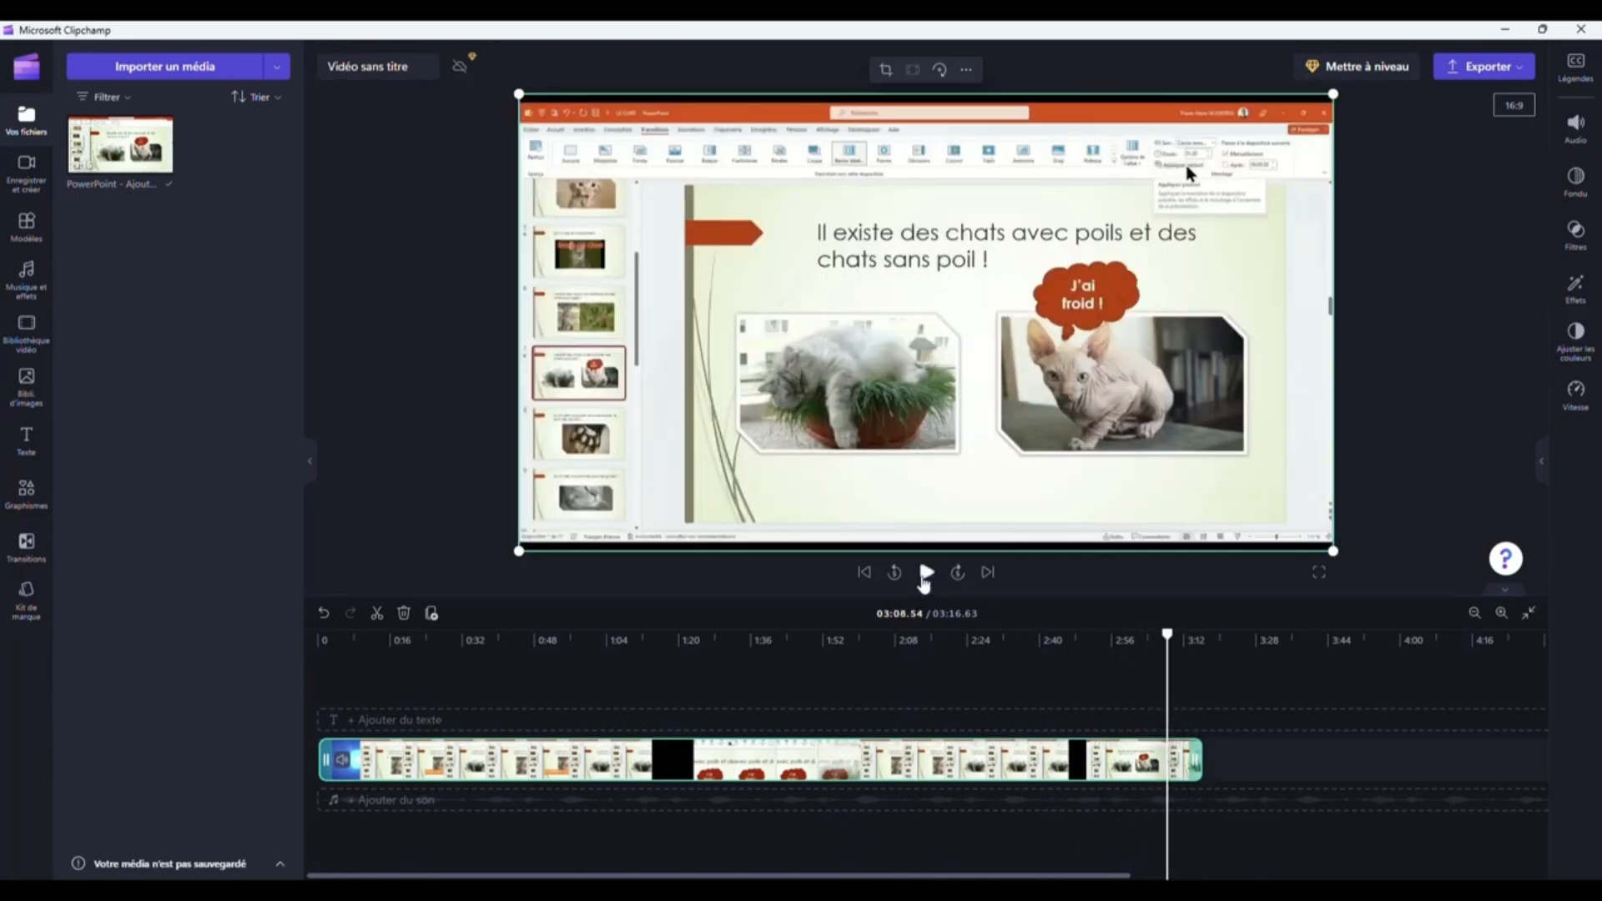
left_click(925, 578)
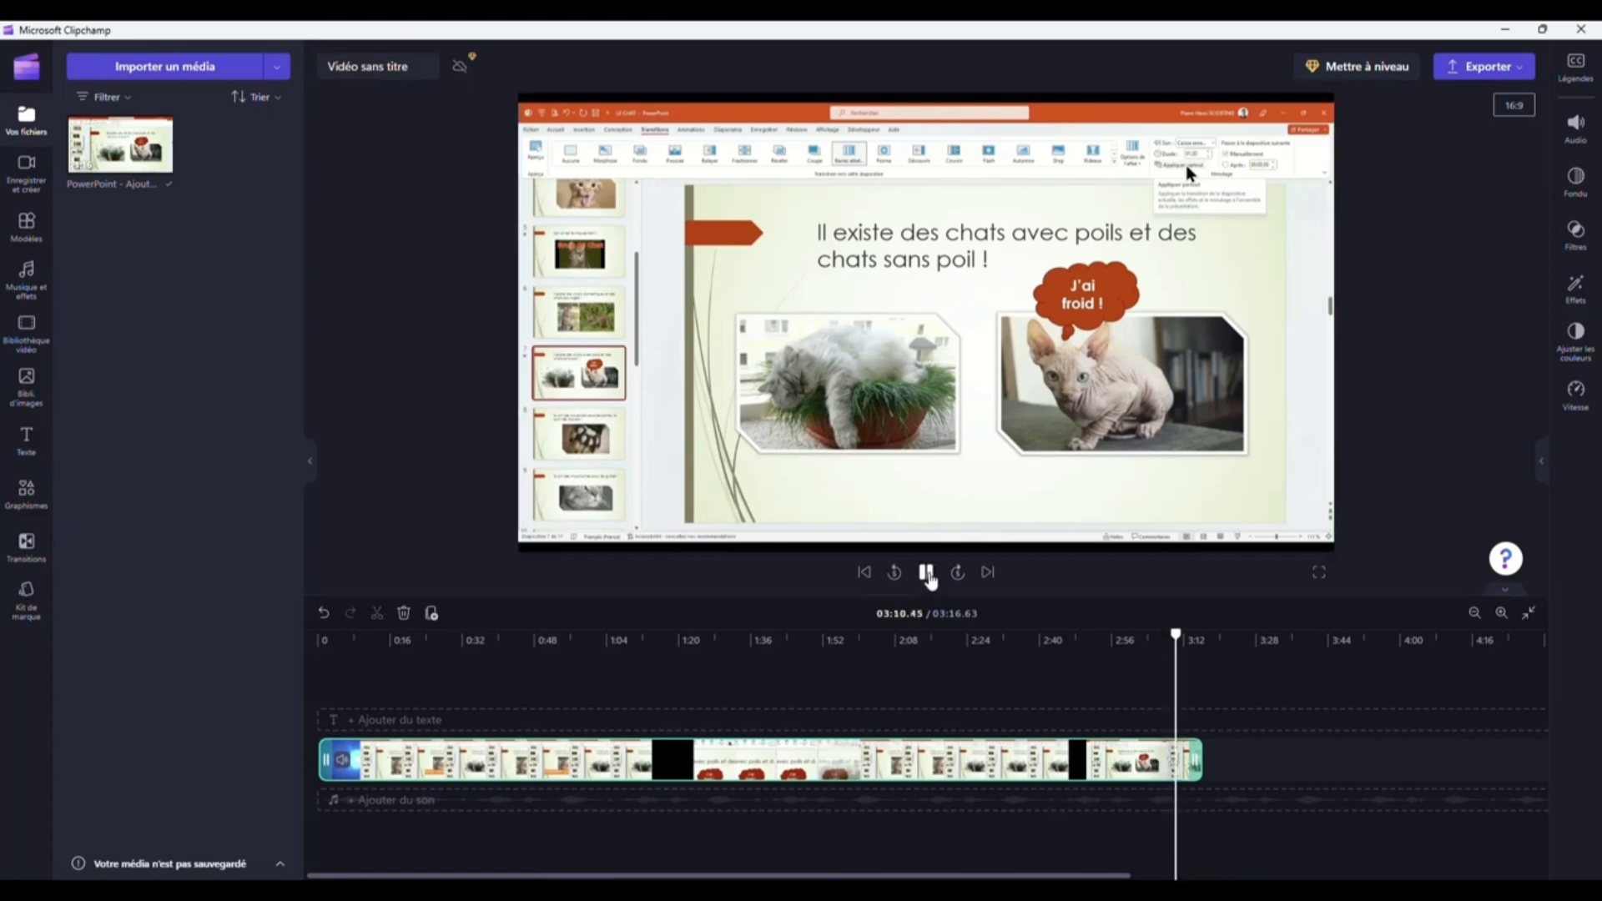
left_click(927, 574)
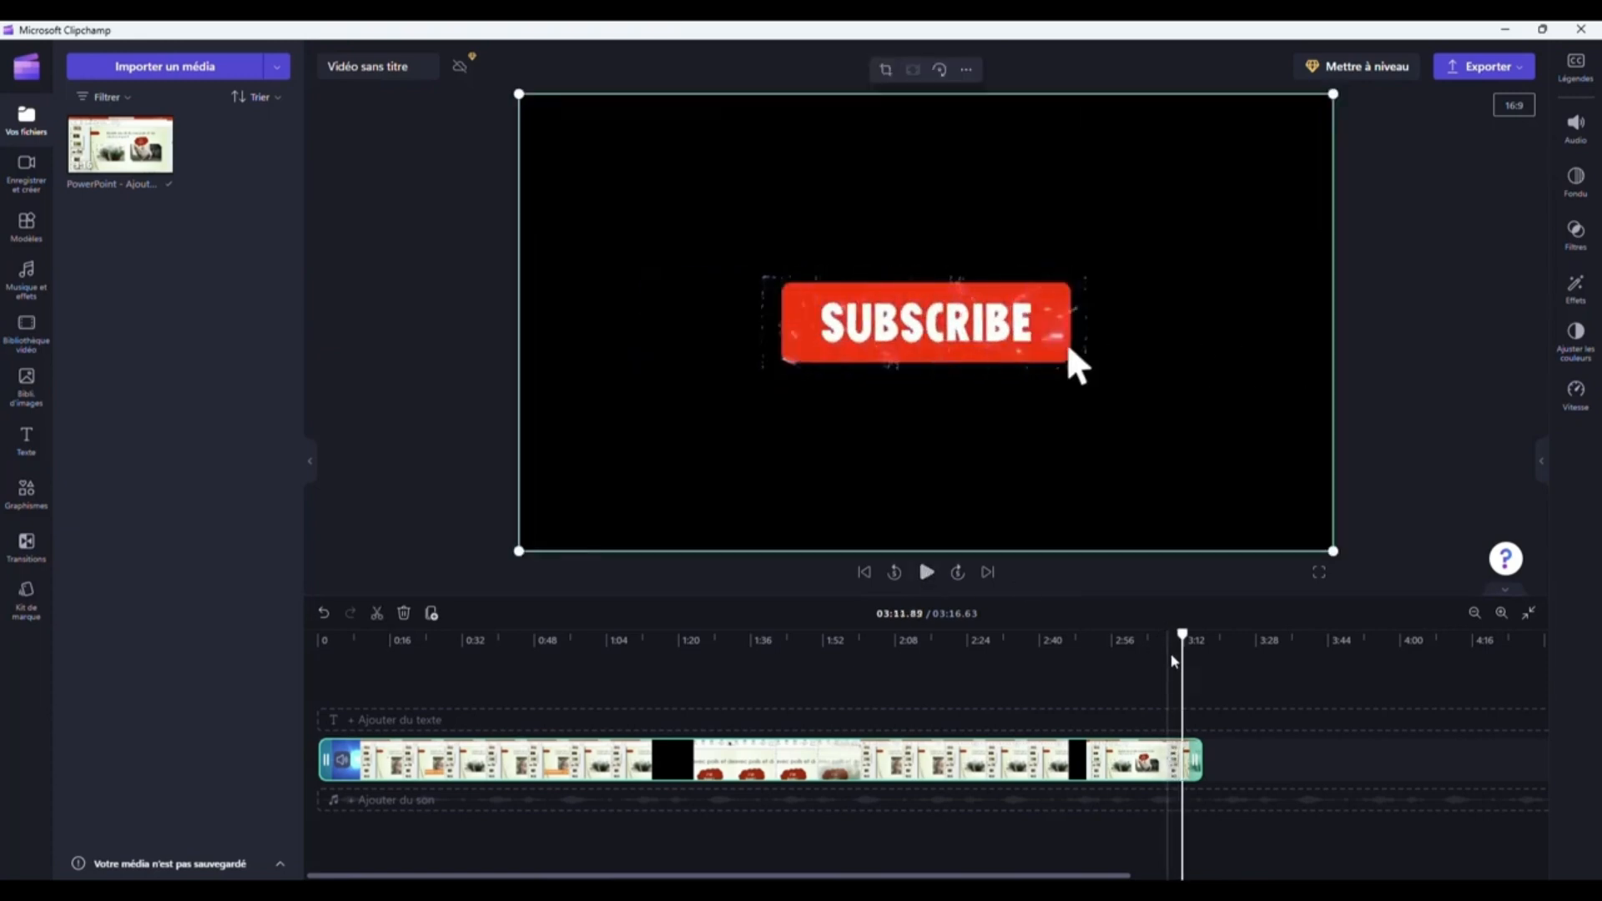
left_click_drag(1183, 635, 1178, 635)
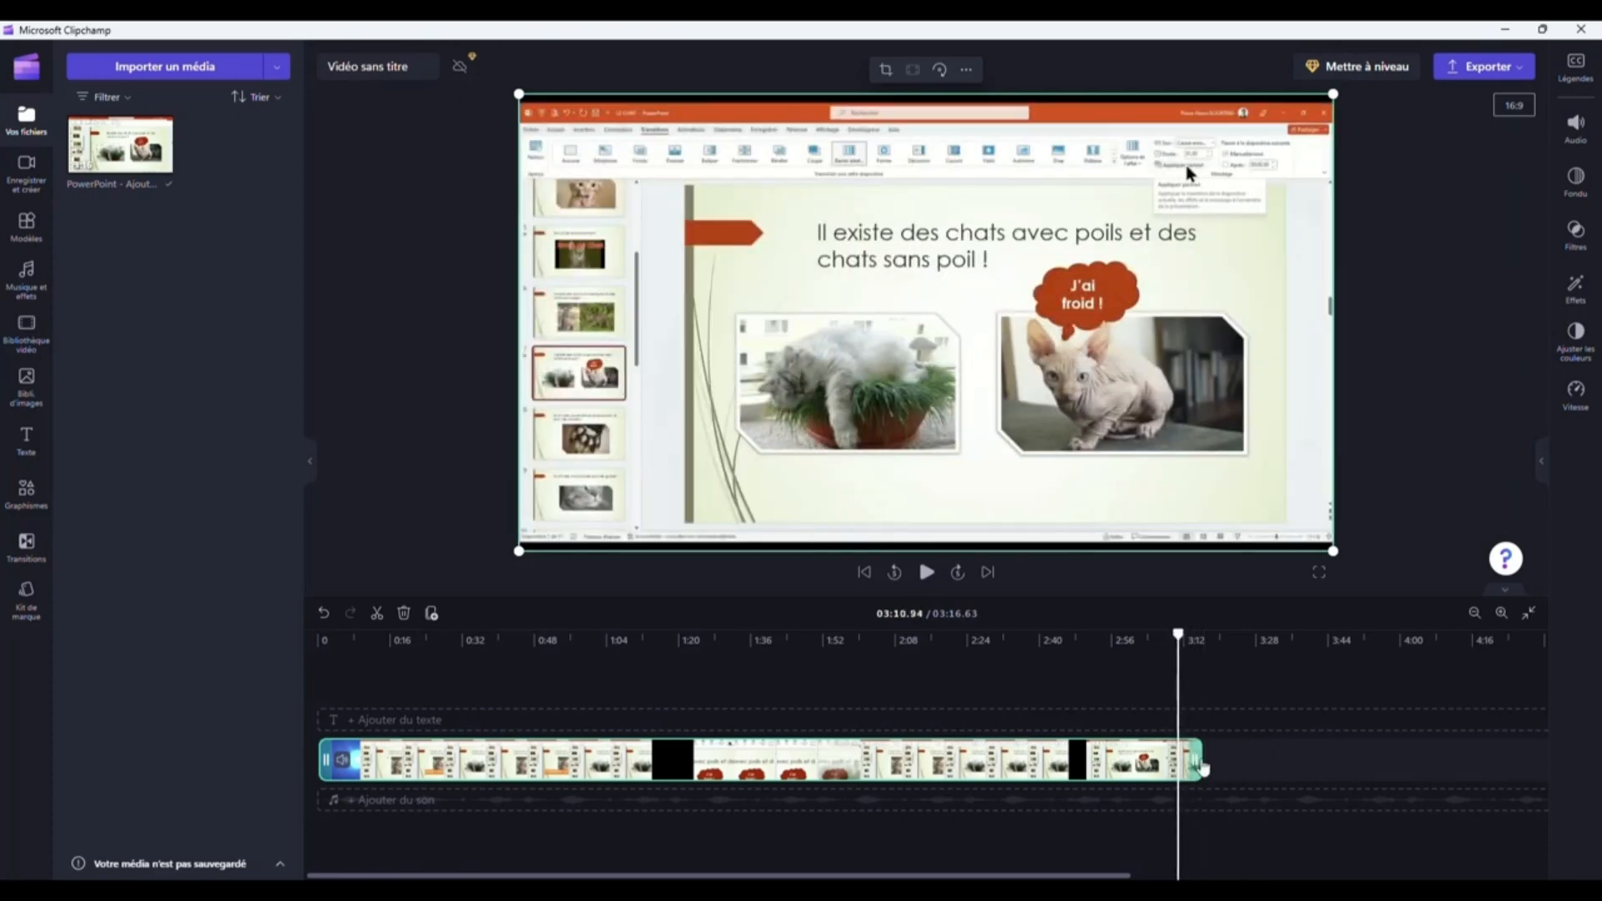
left_click_drag(1202, 758, 1180, 757)
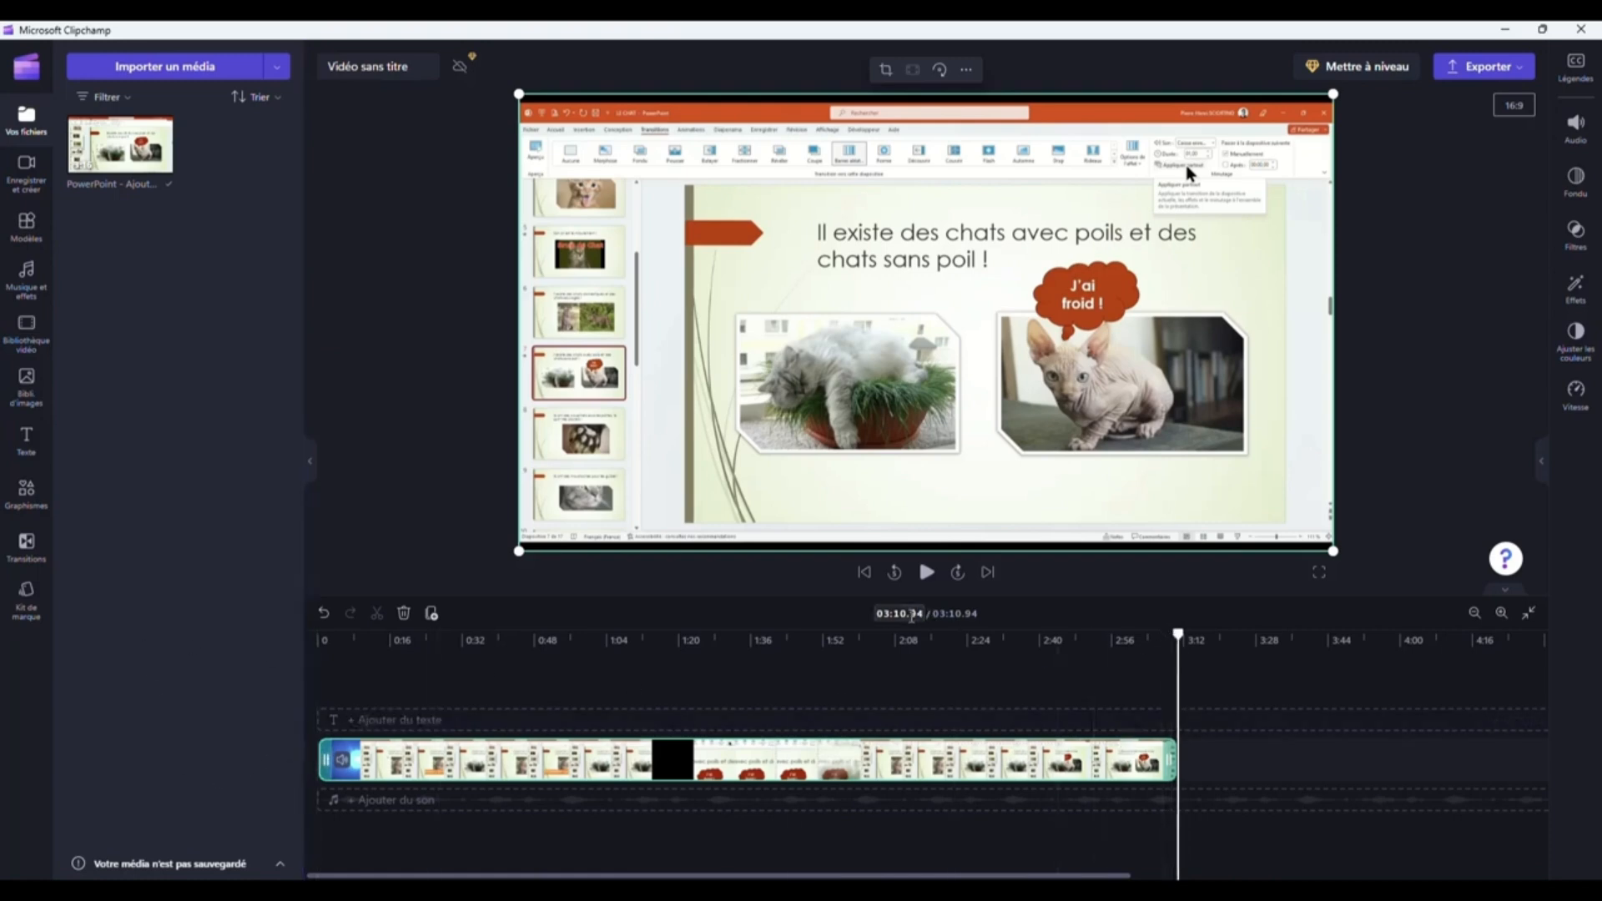
Step: Split the video clip at 01:38.17, just before the zoomed-in view
left_click_drag(1179, 636, 843, 685)
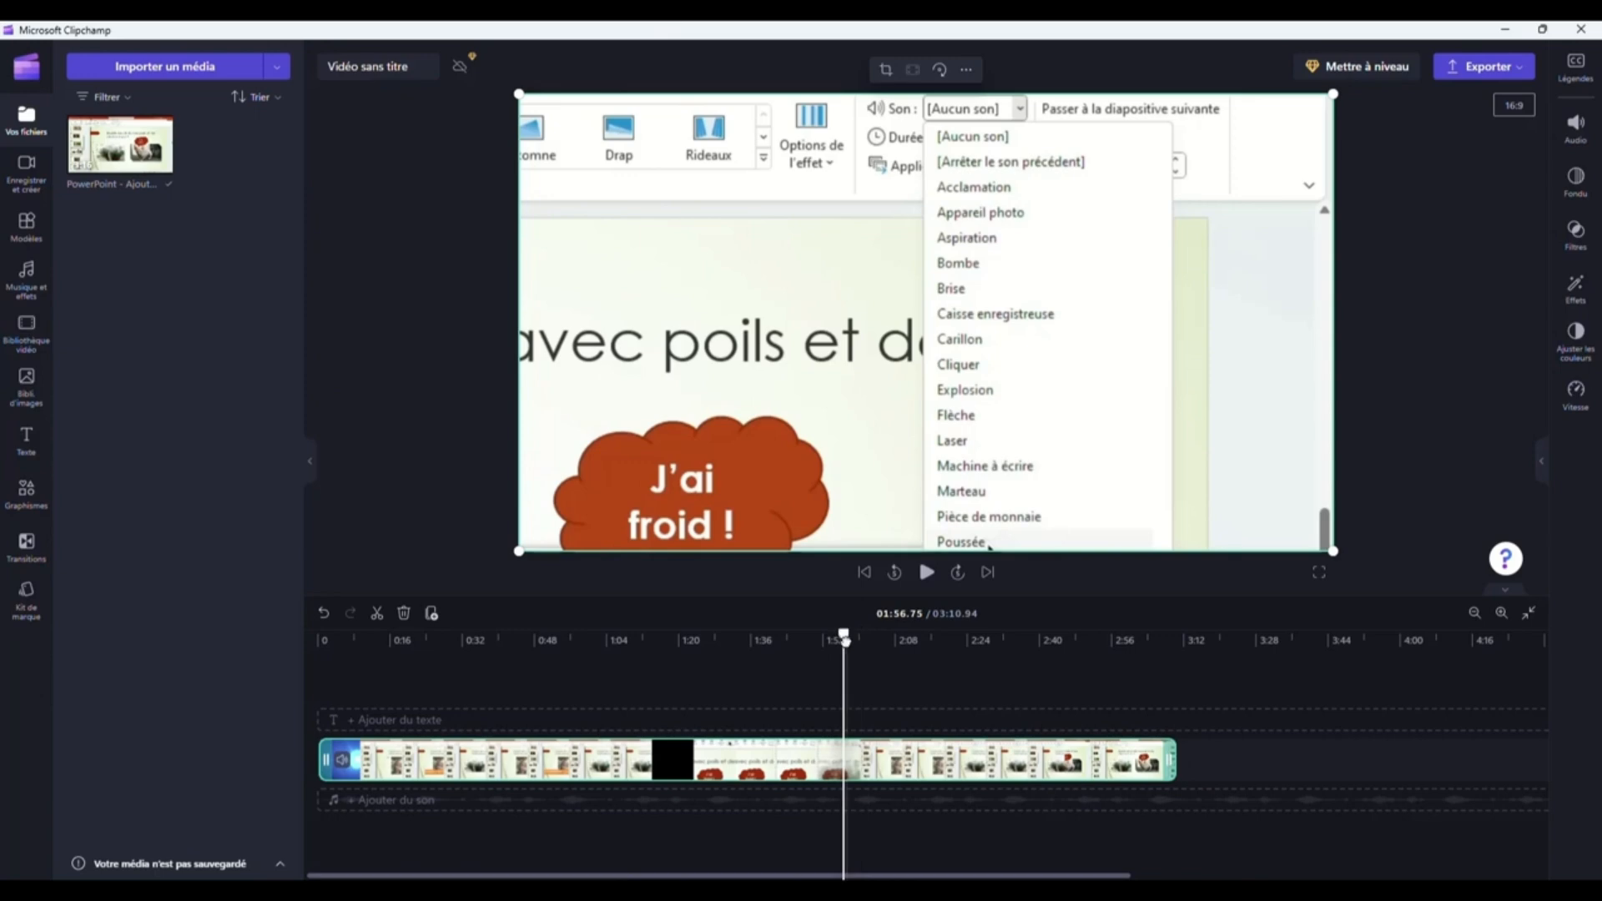
left_click_drag(845, 637, 753, 638)
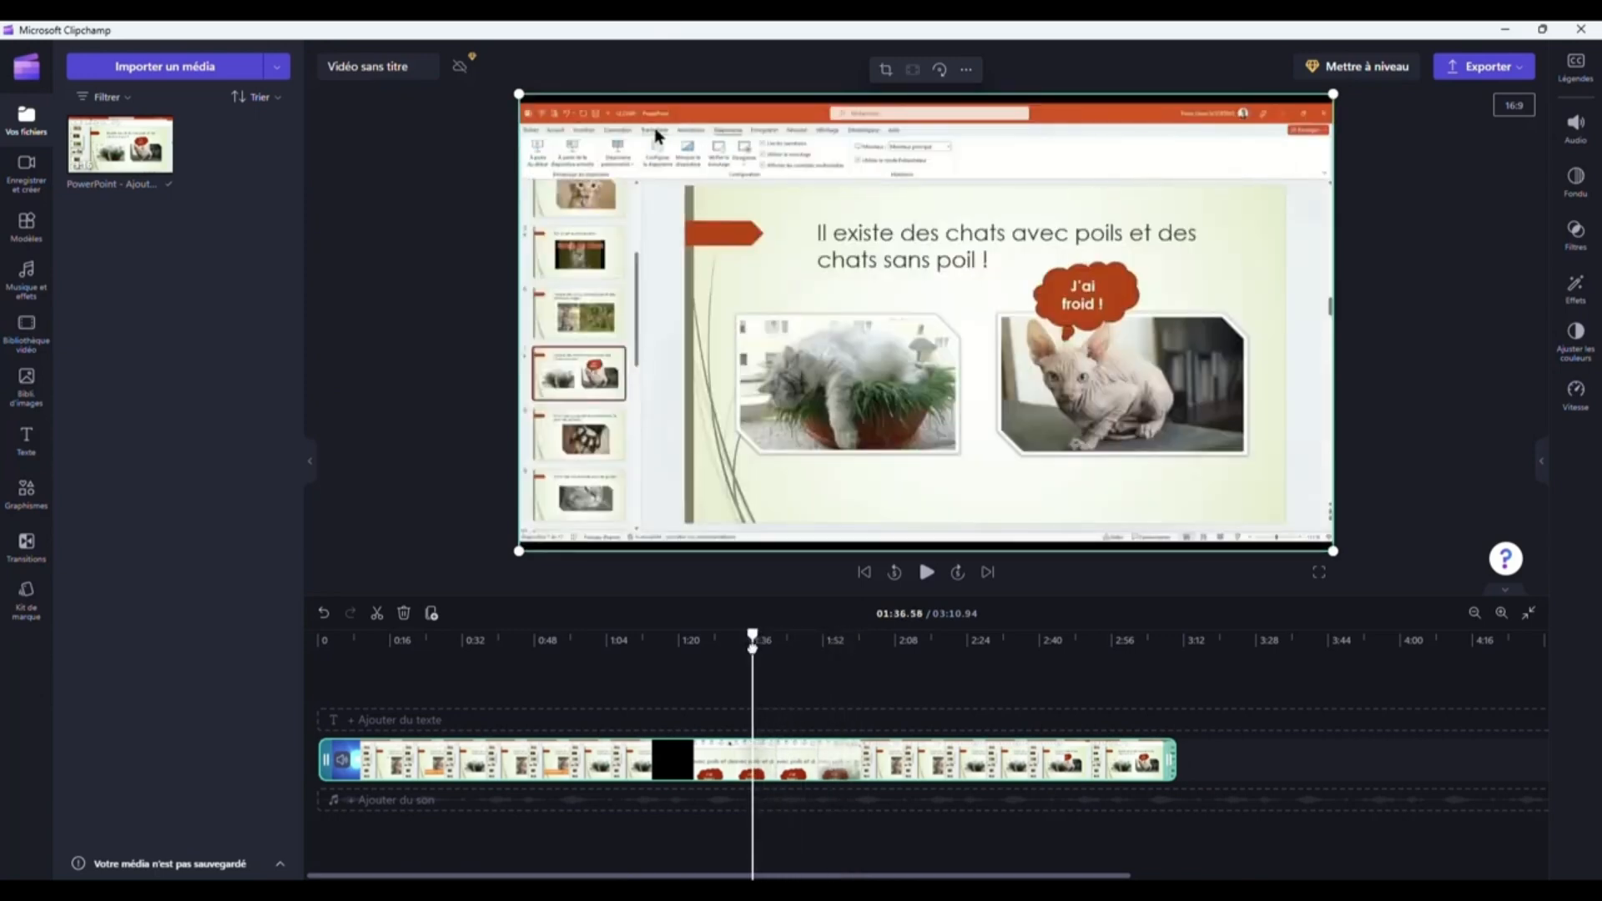
left_click(927, 573)
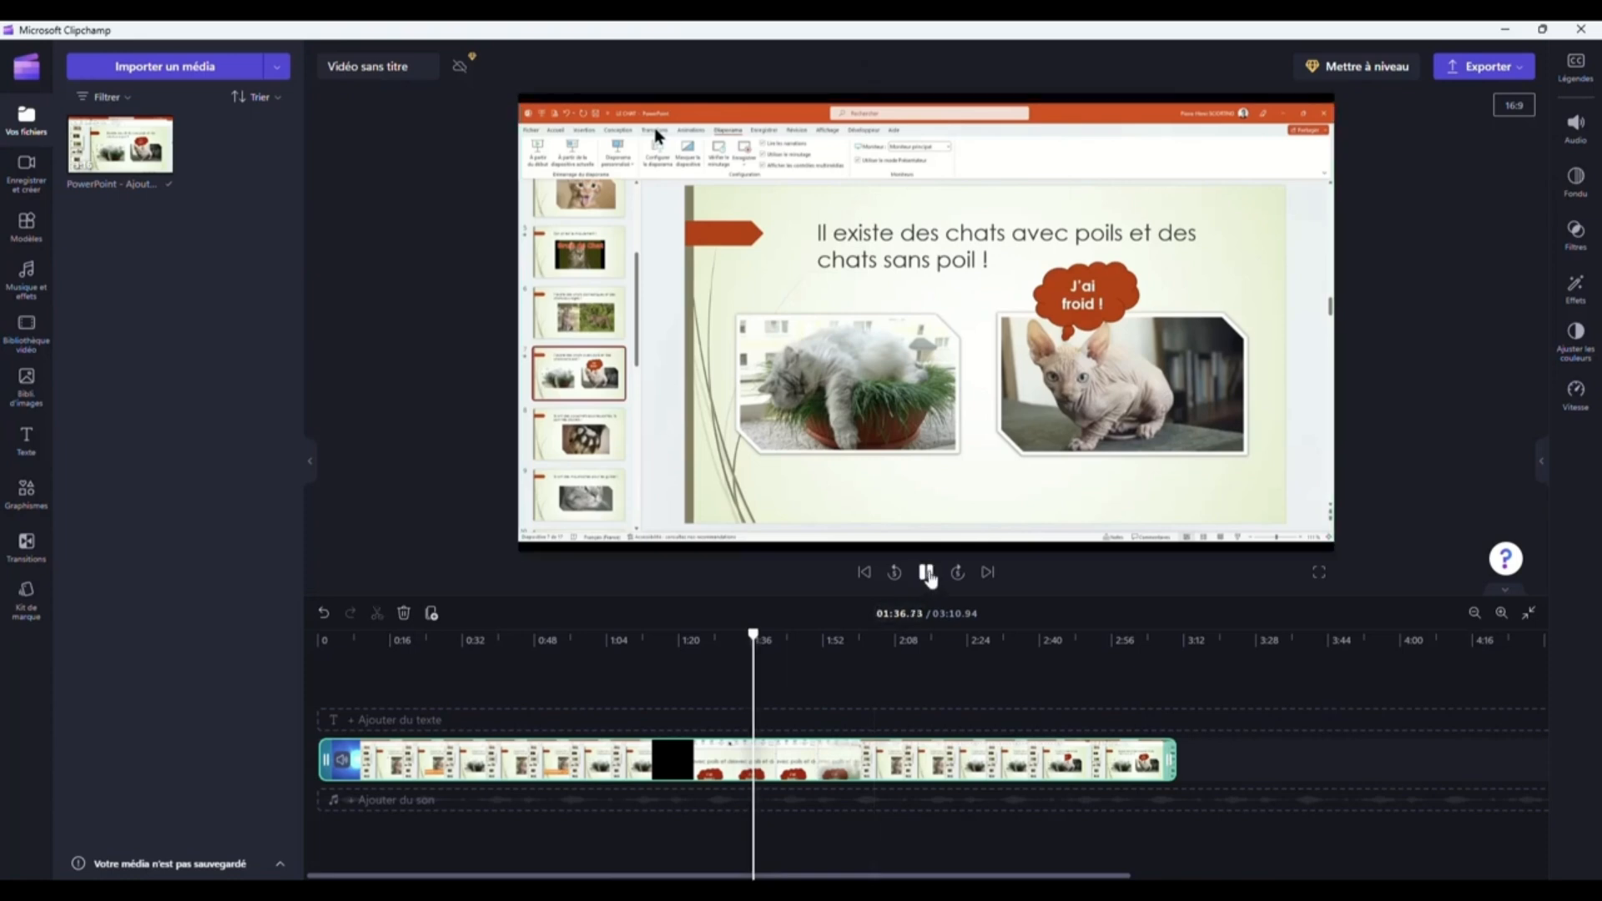
left_click(926, 573)
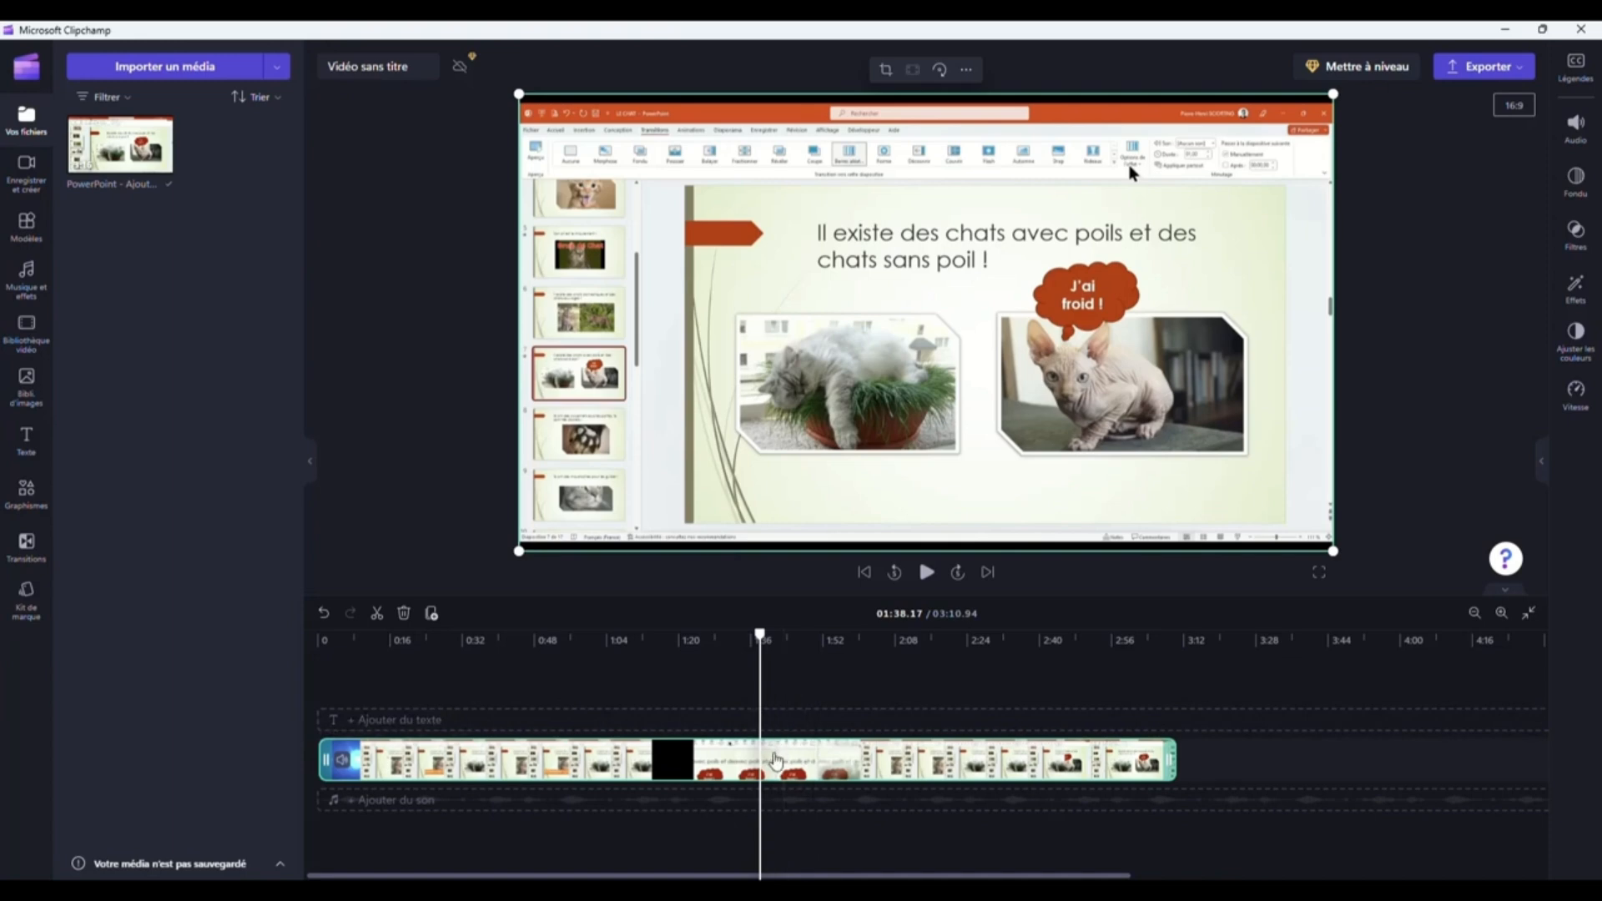
right_click(775, 759)
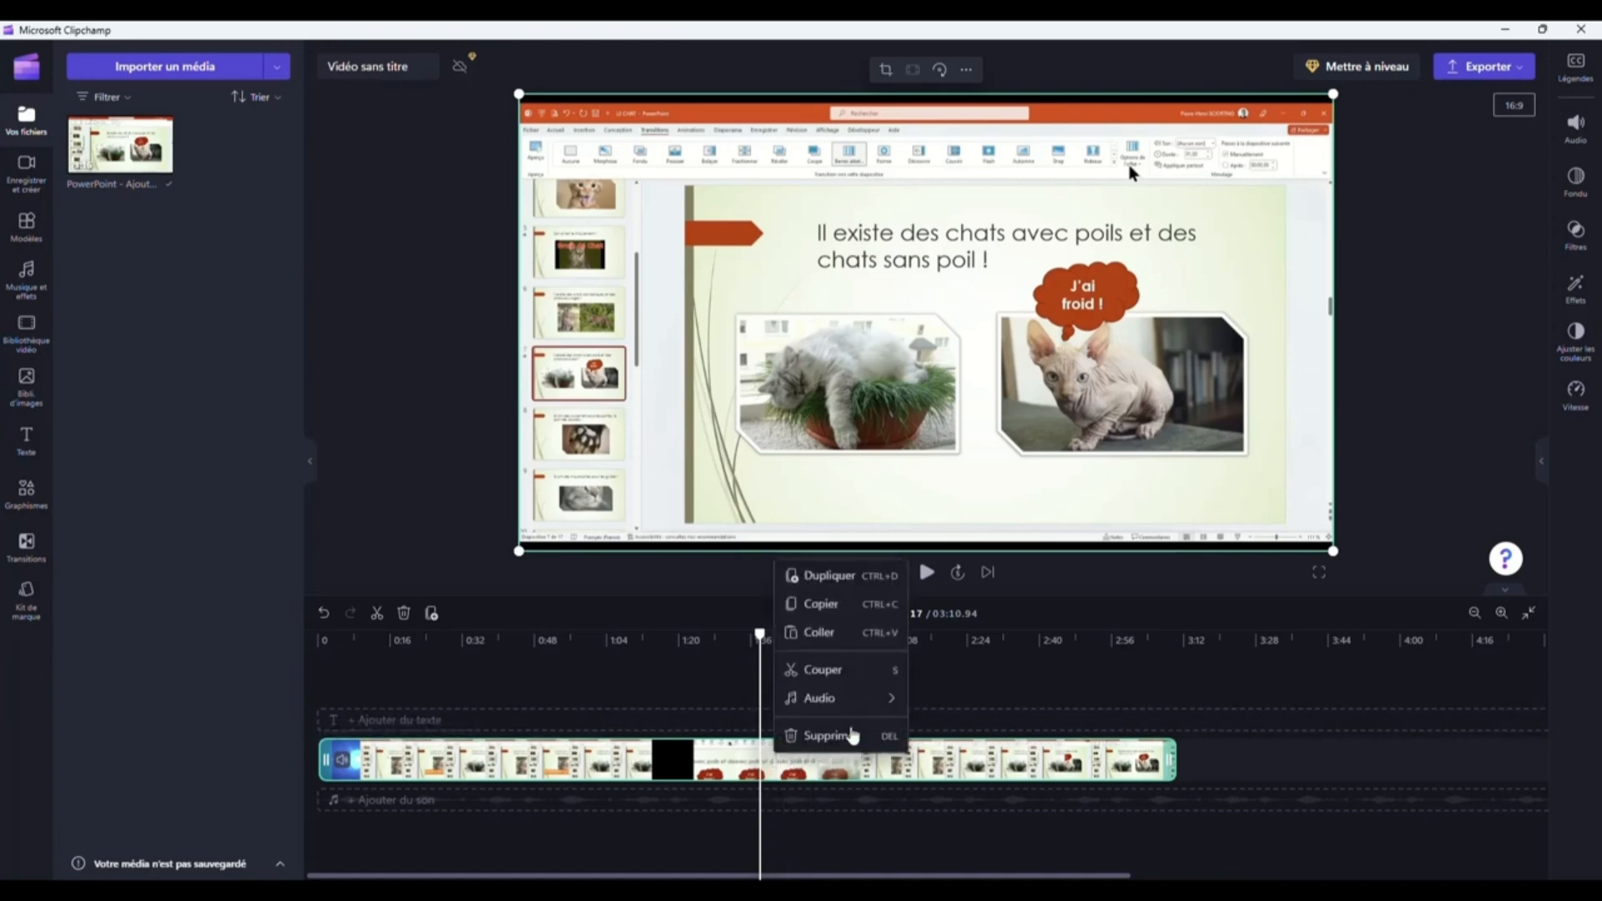
left_click(816, 670)
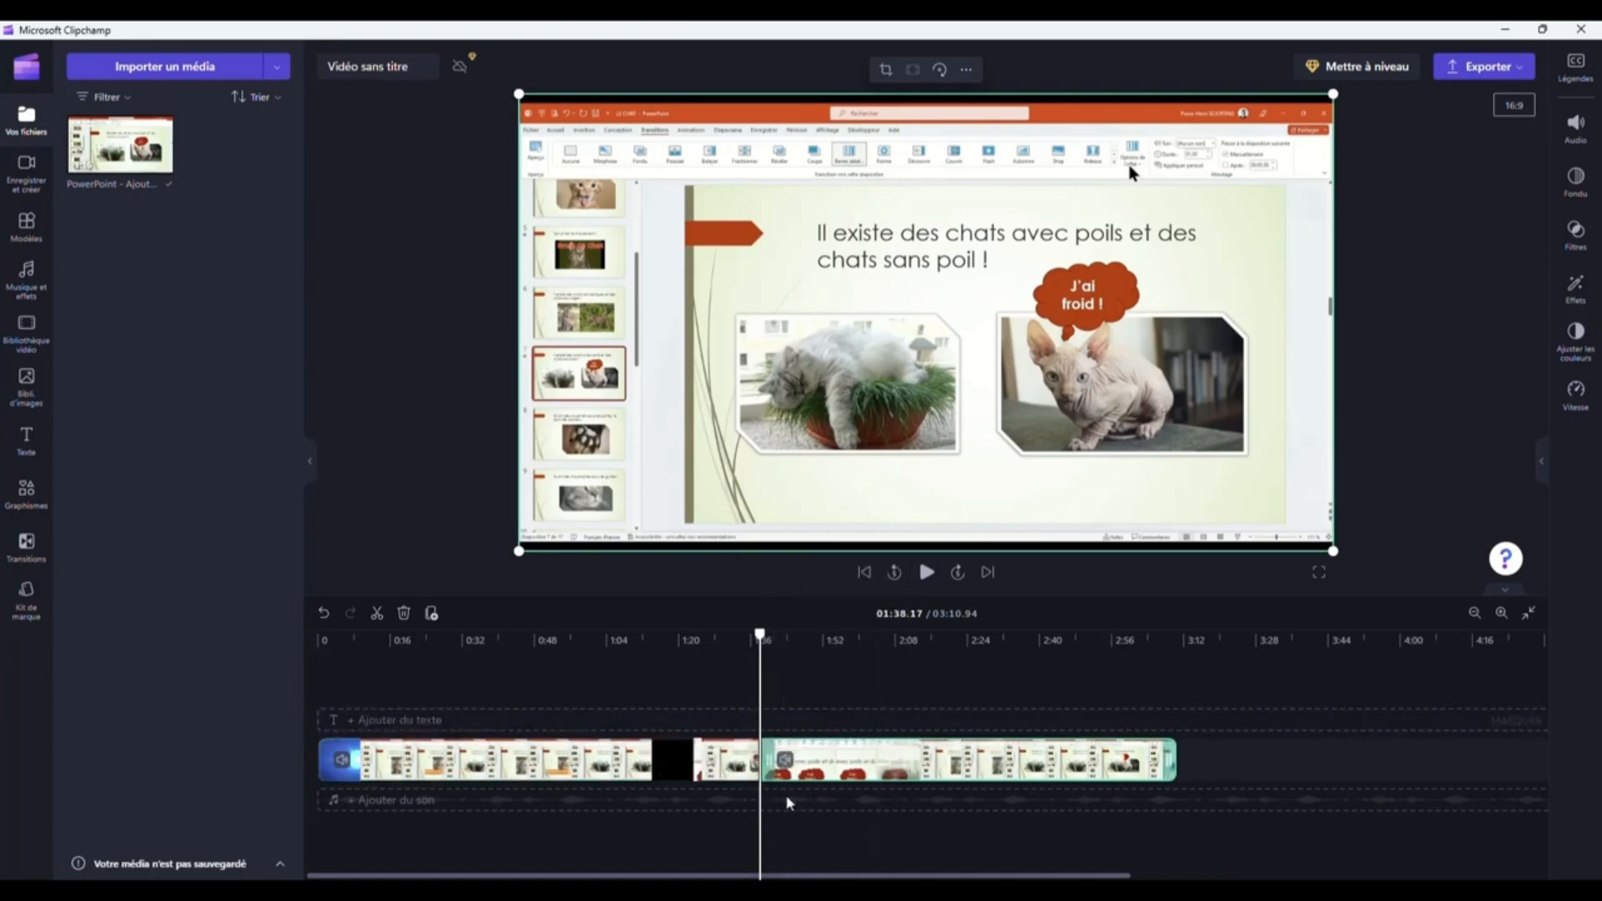
Step: Split the second segment at 01:42.86 and spread the resulting pieces apart on the timeline
mouse_move(843, 761)
left_mouse_down()
mouse_move(874, 755)
mouse_move(814, 768)
mouse_move(837, 702)
mouse_move(831, 755)
left_mouse_up()
left_click(928, 573)
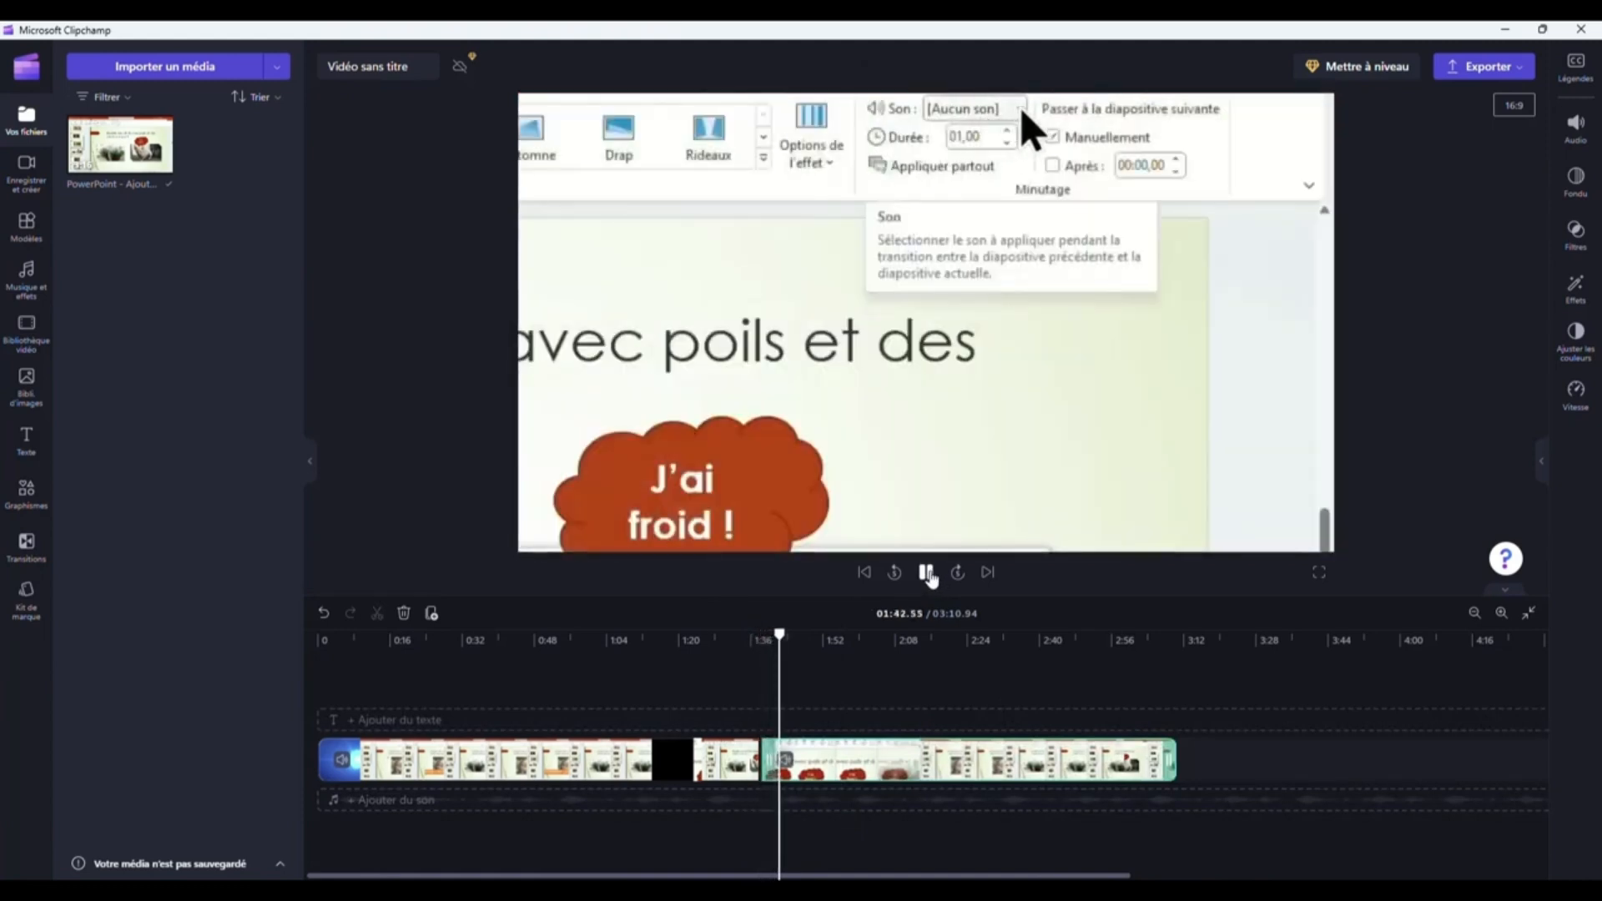
left_click(927, 573)
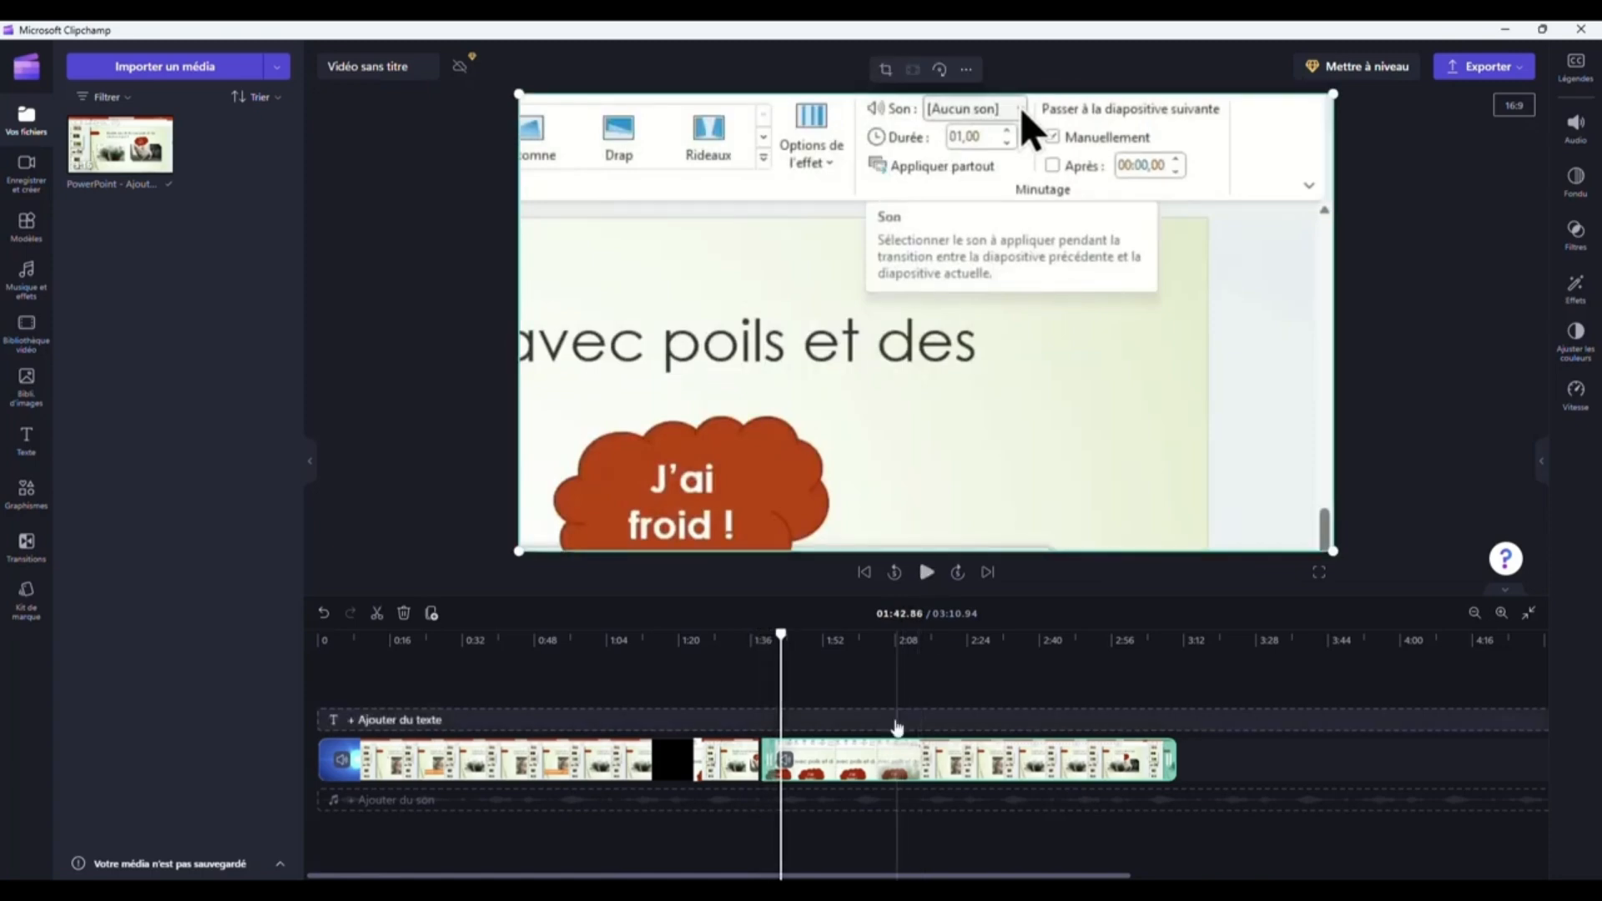
mouse_move(757, 759)
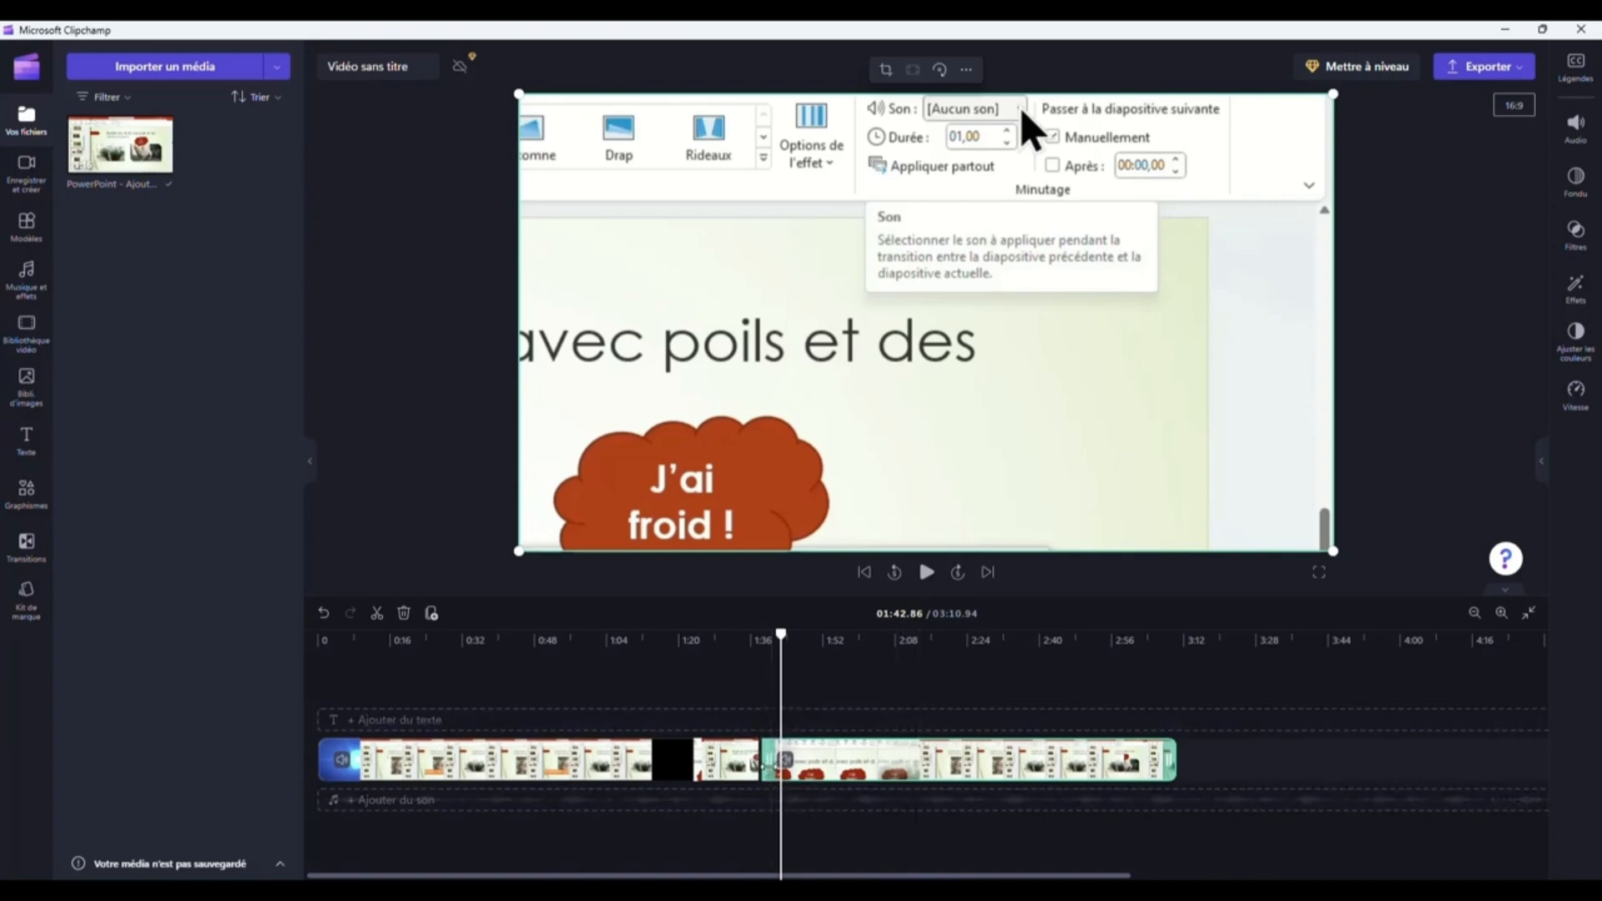
right_click(772, 761)
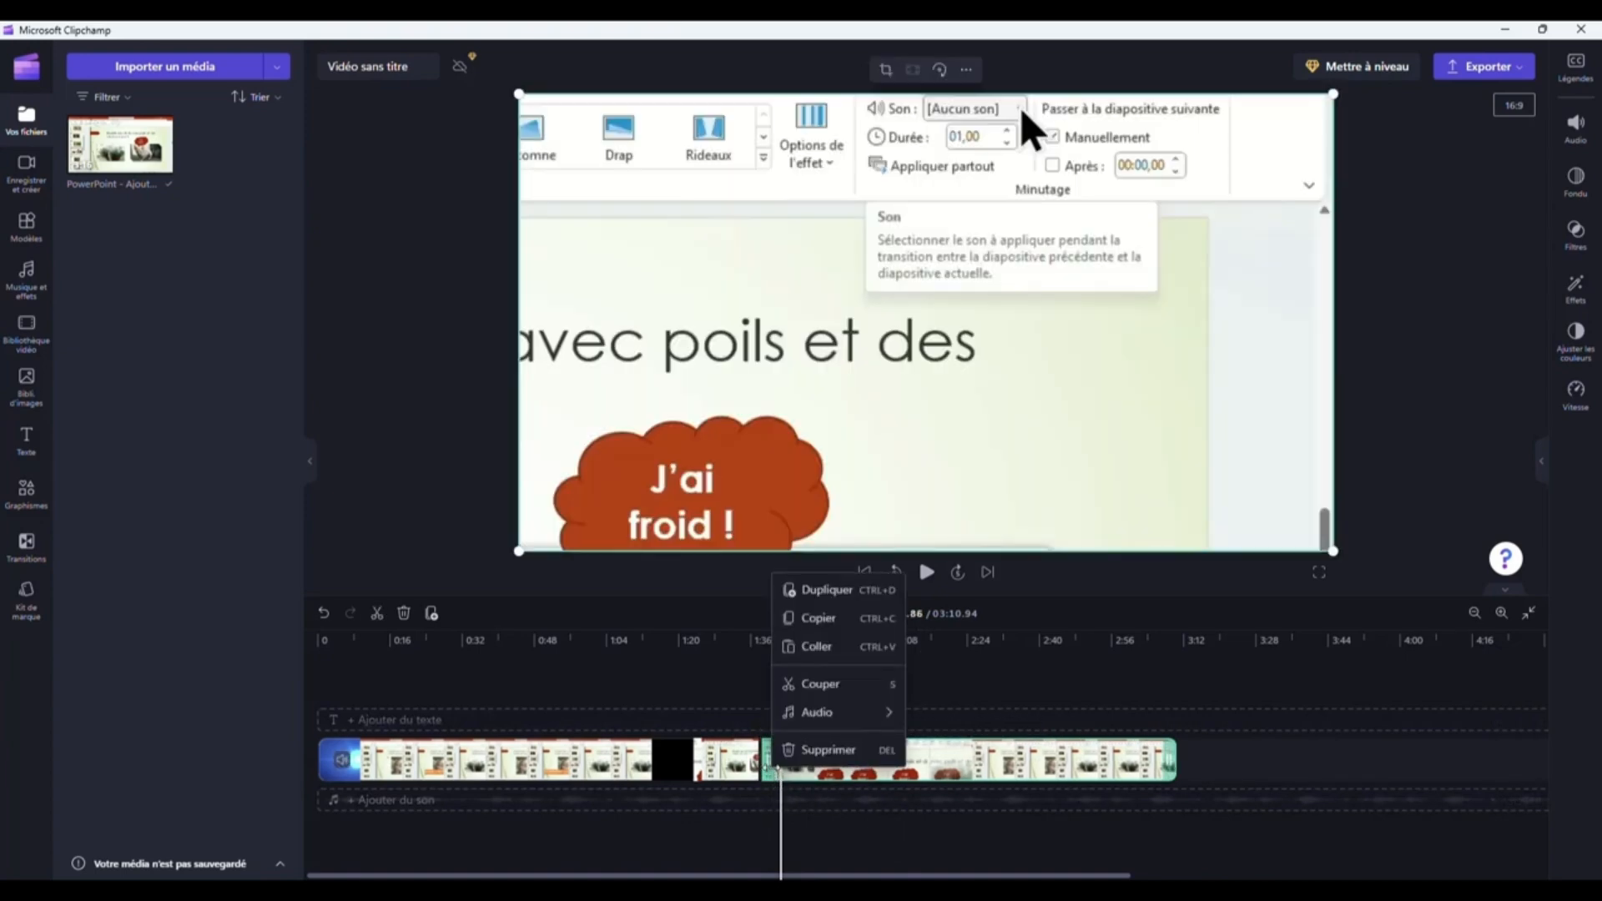
left_click(845, 691)
left_click_drag(873, 764, 920, 764)
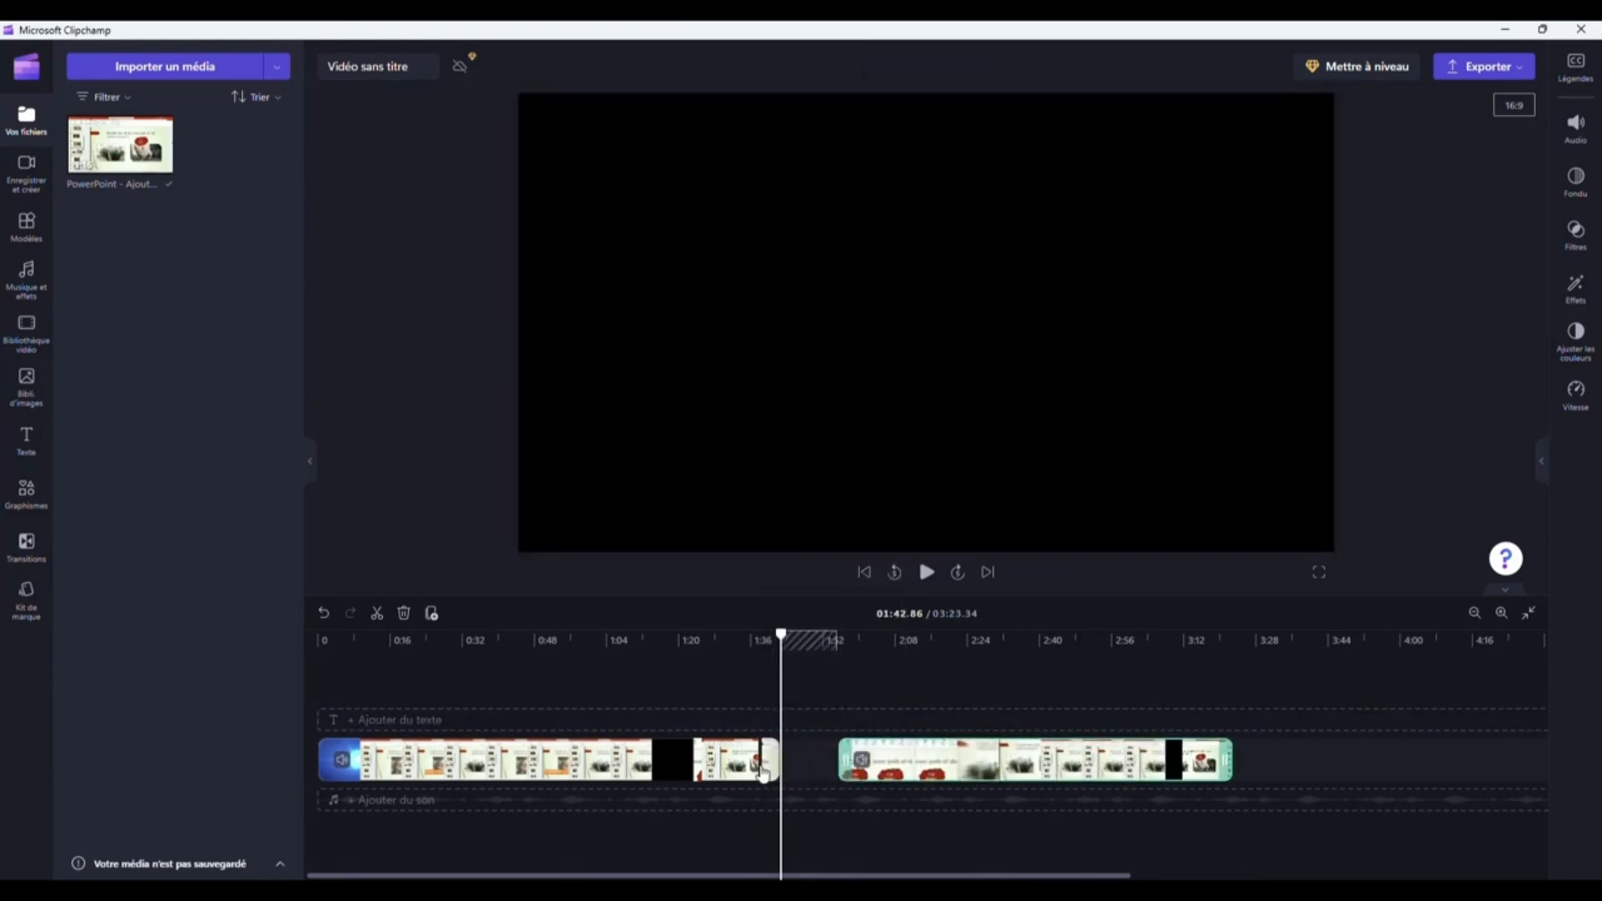
left_click_drag(770, 766, 894, 768)
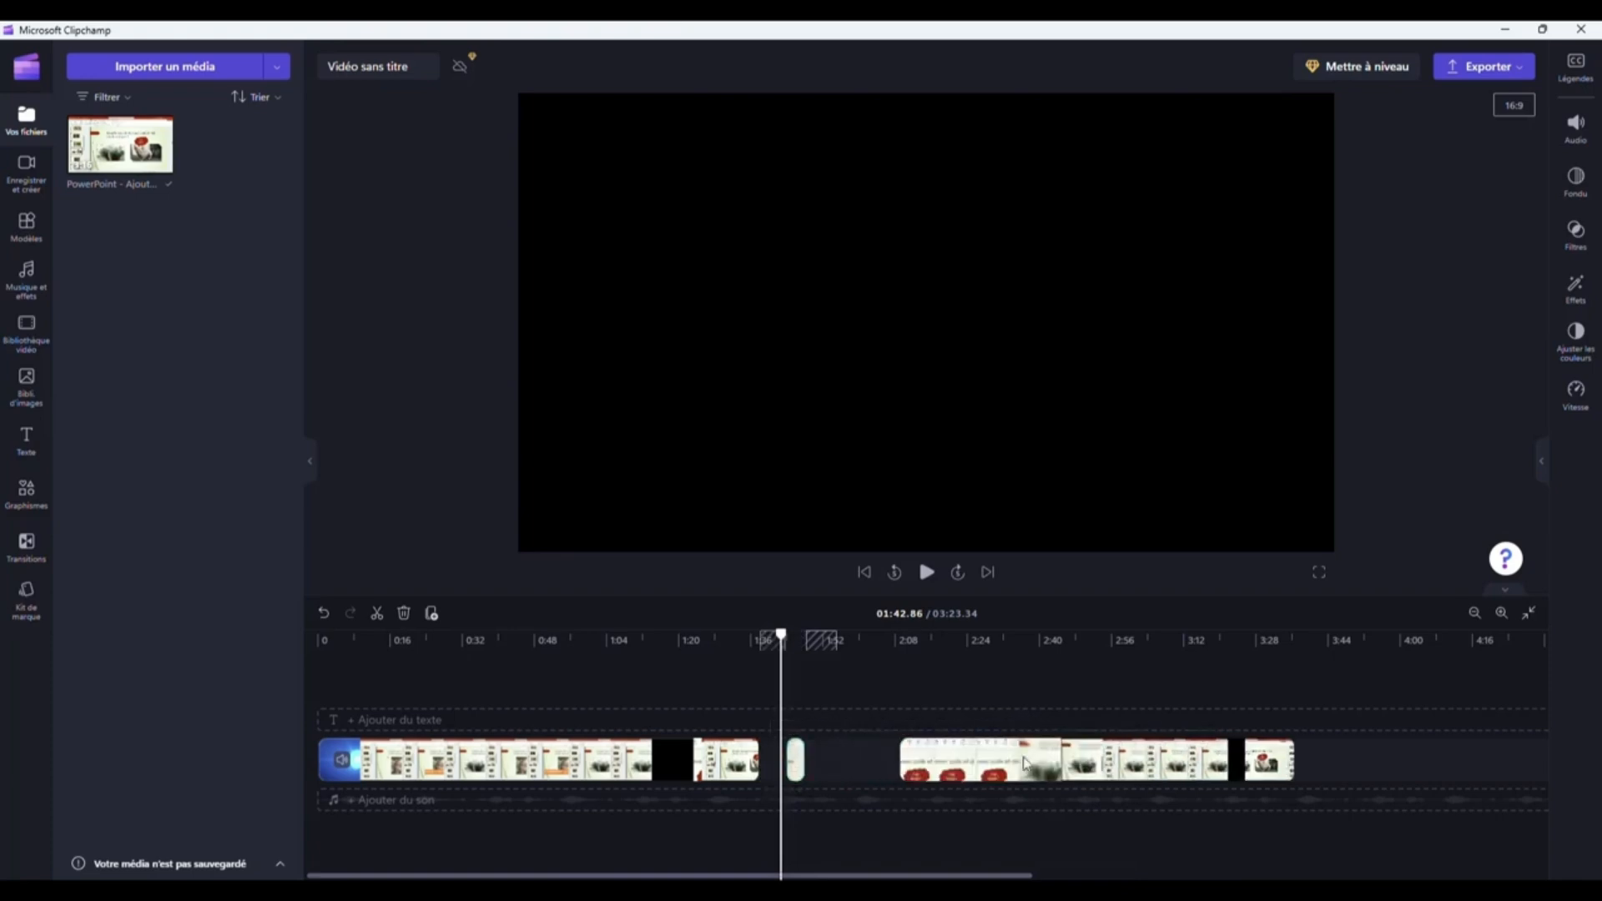
Step: Try deleting the short middle segment and closing the gap between the remaining segments, and undo both changes
right_click(795, 764)
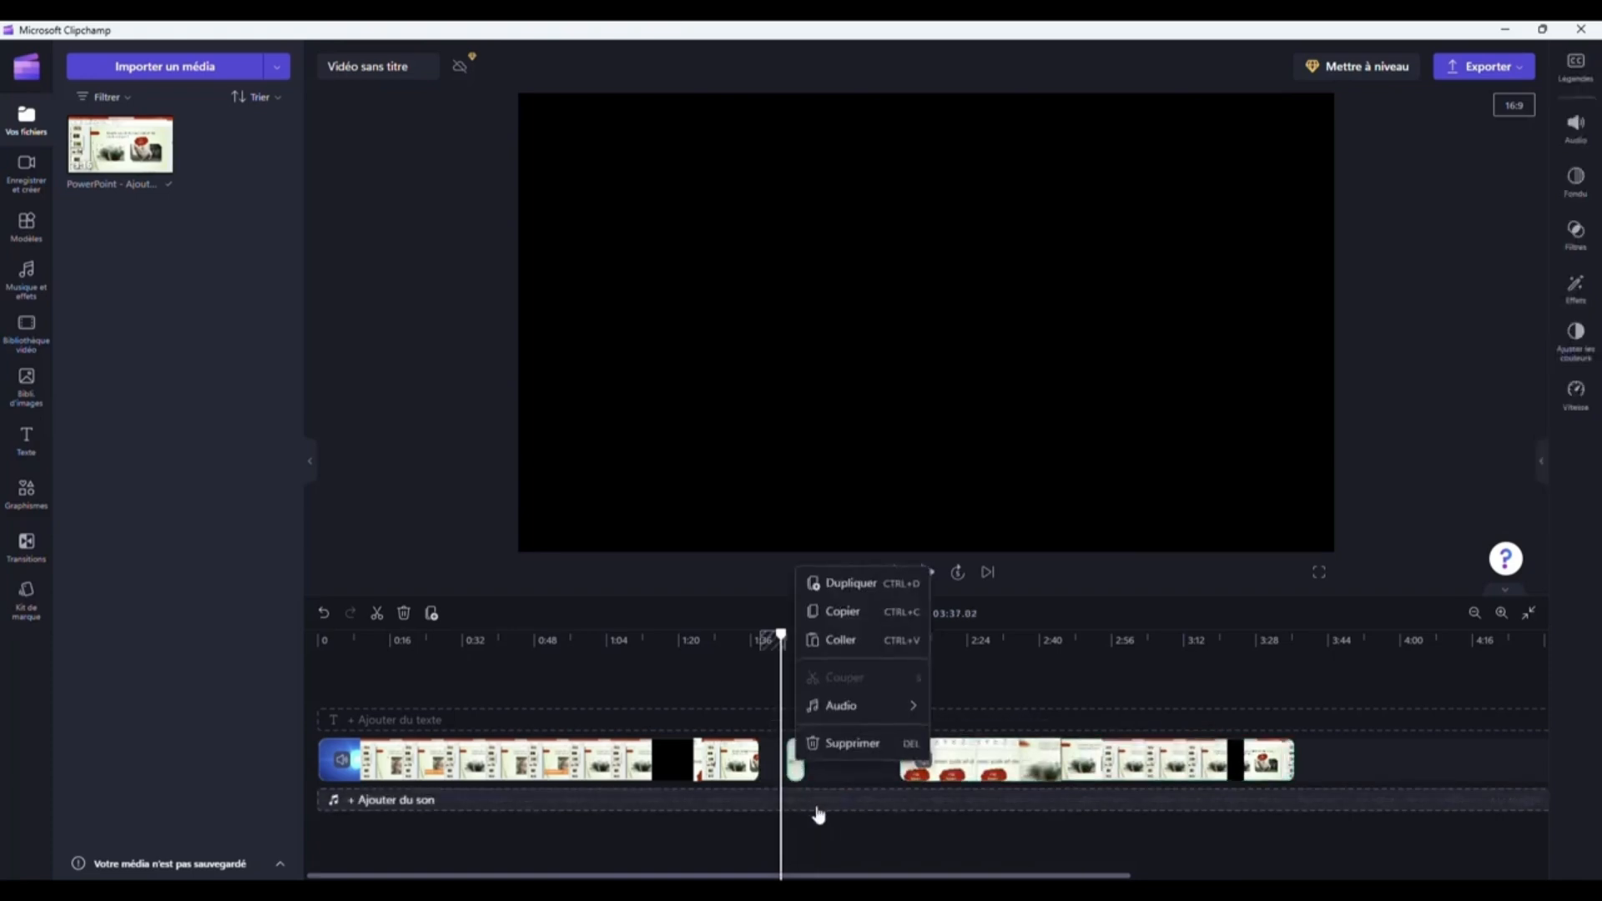
left_click(859, 745)
left_click(858, 756)
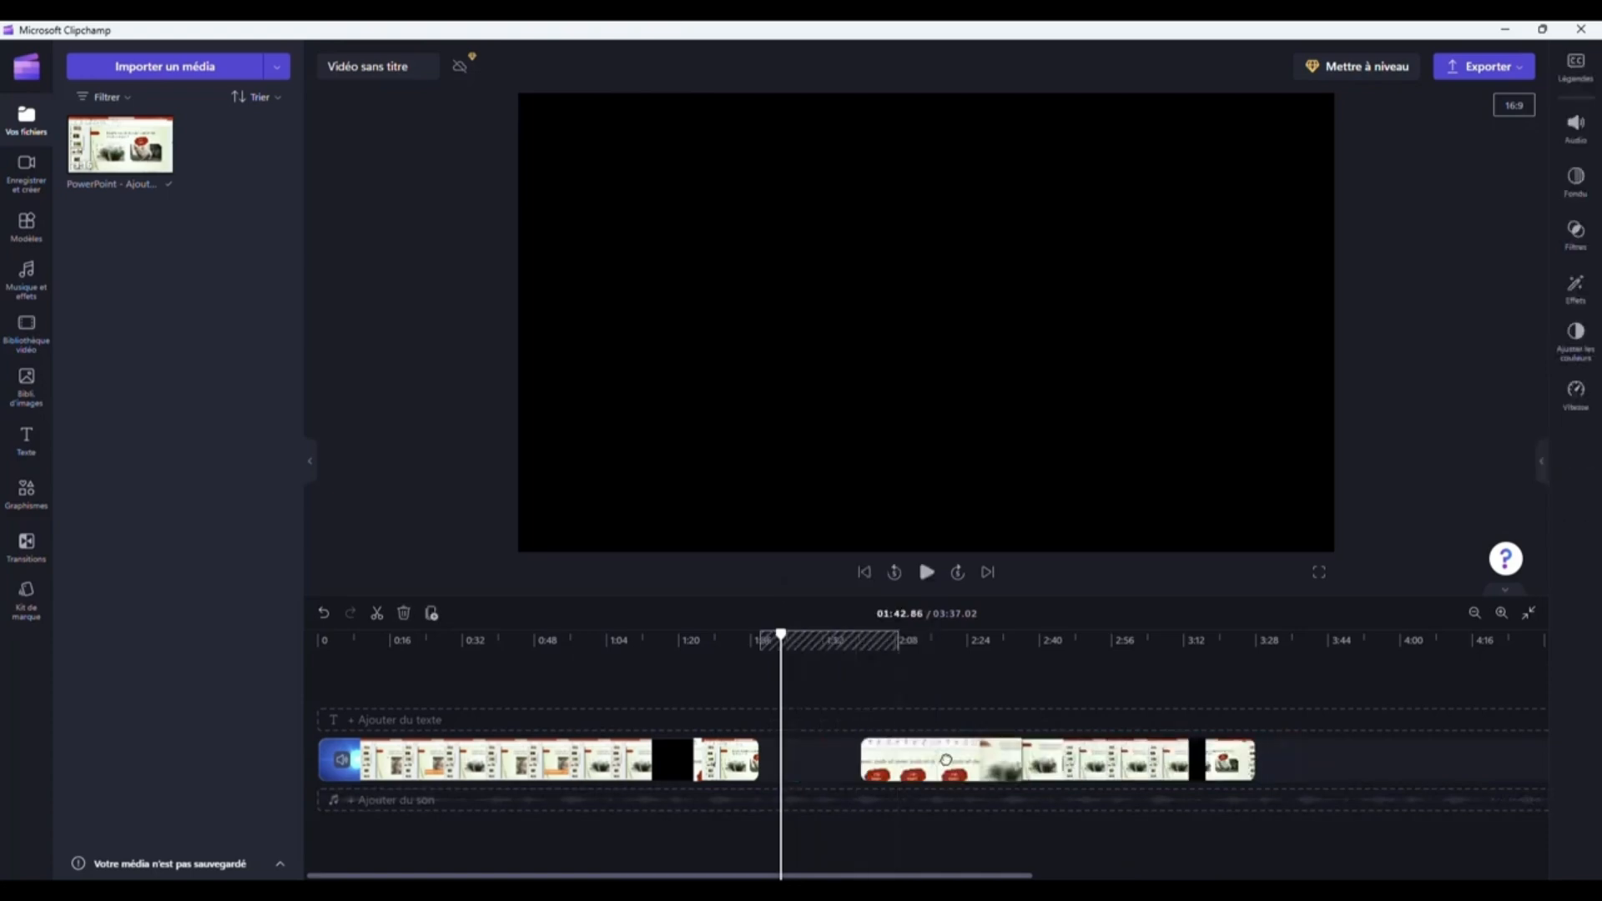
left_click(855, 767)
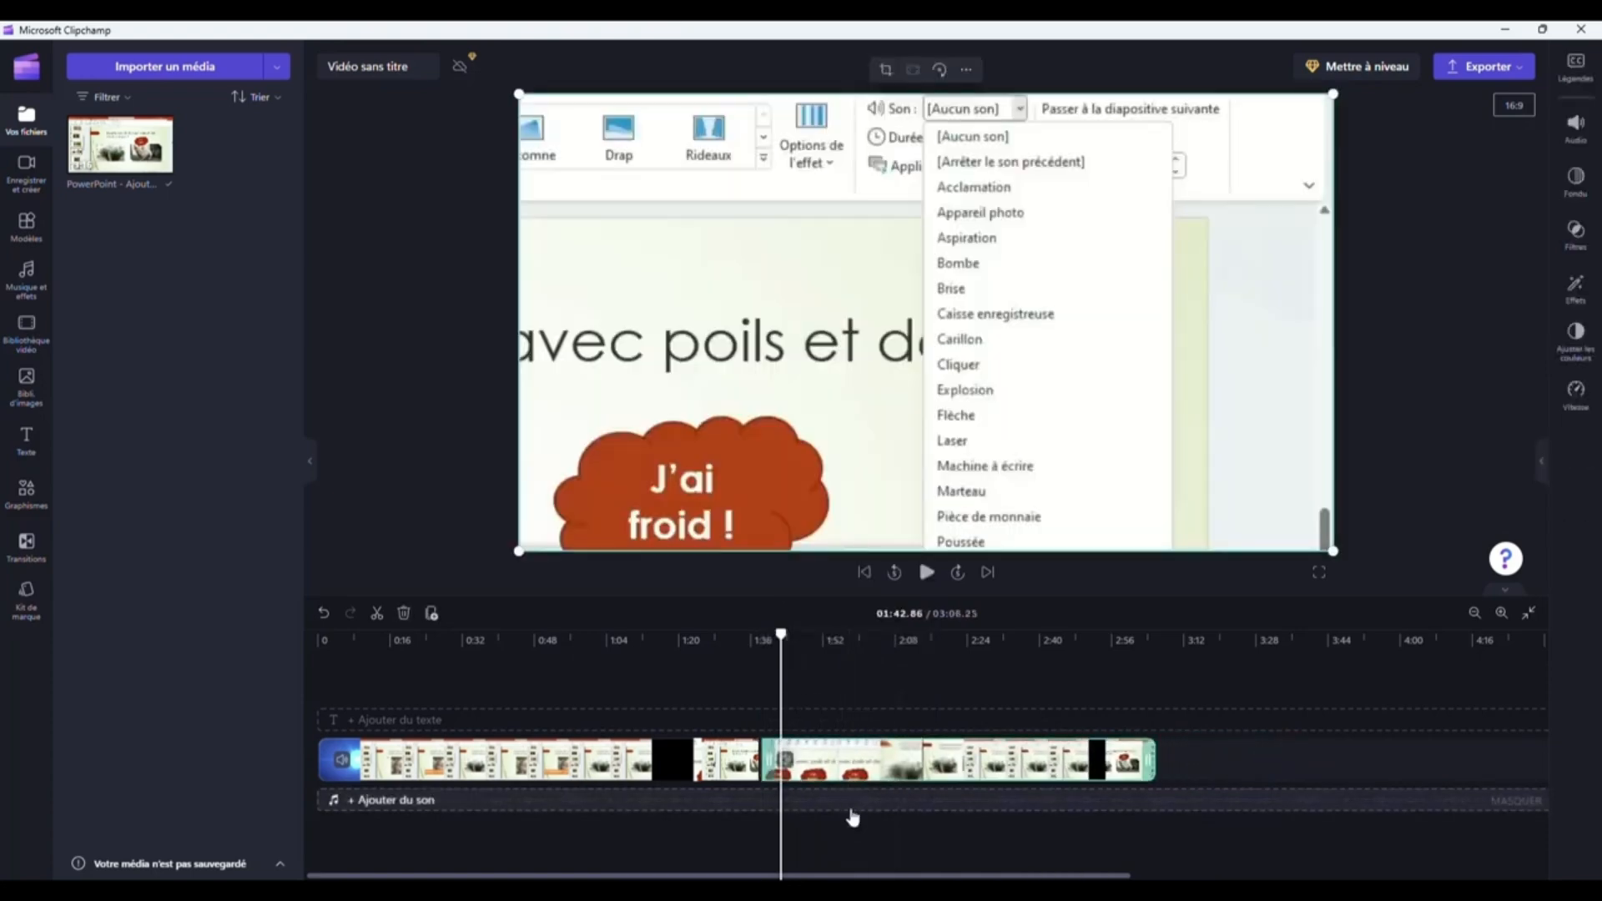
key("ctrl+z")
key("ctrl+z")
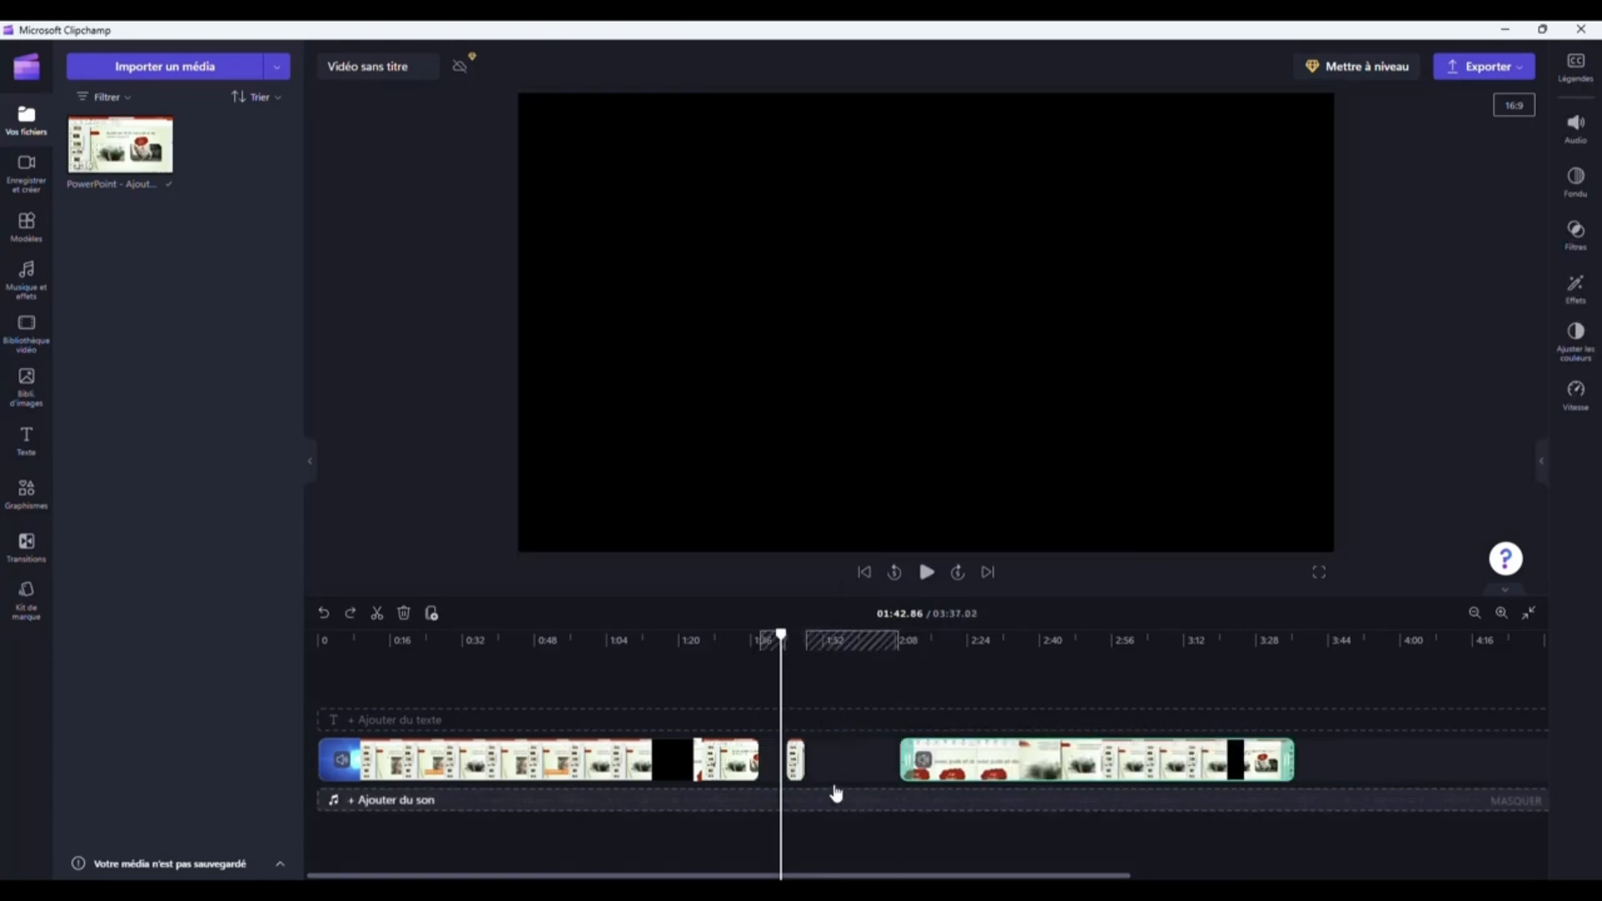
Step: Duplicate the short middle segment, shift the copy slightly along the timeline, and delete that copy
left_click(795, 763)
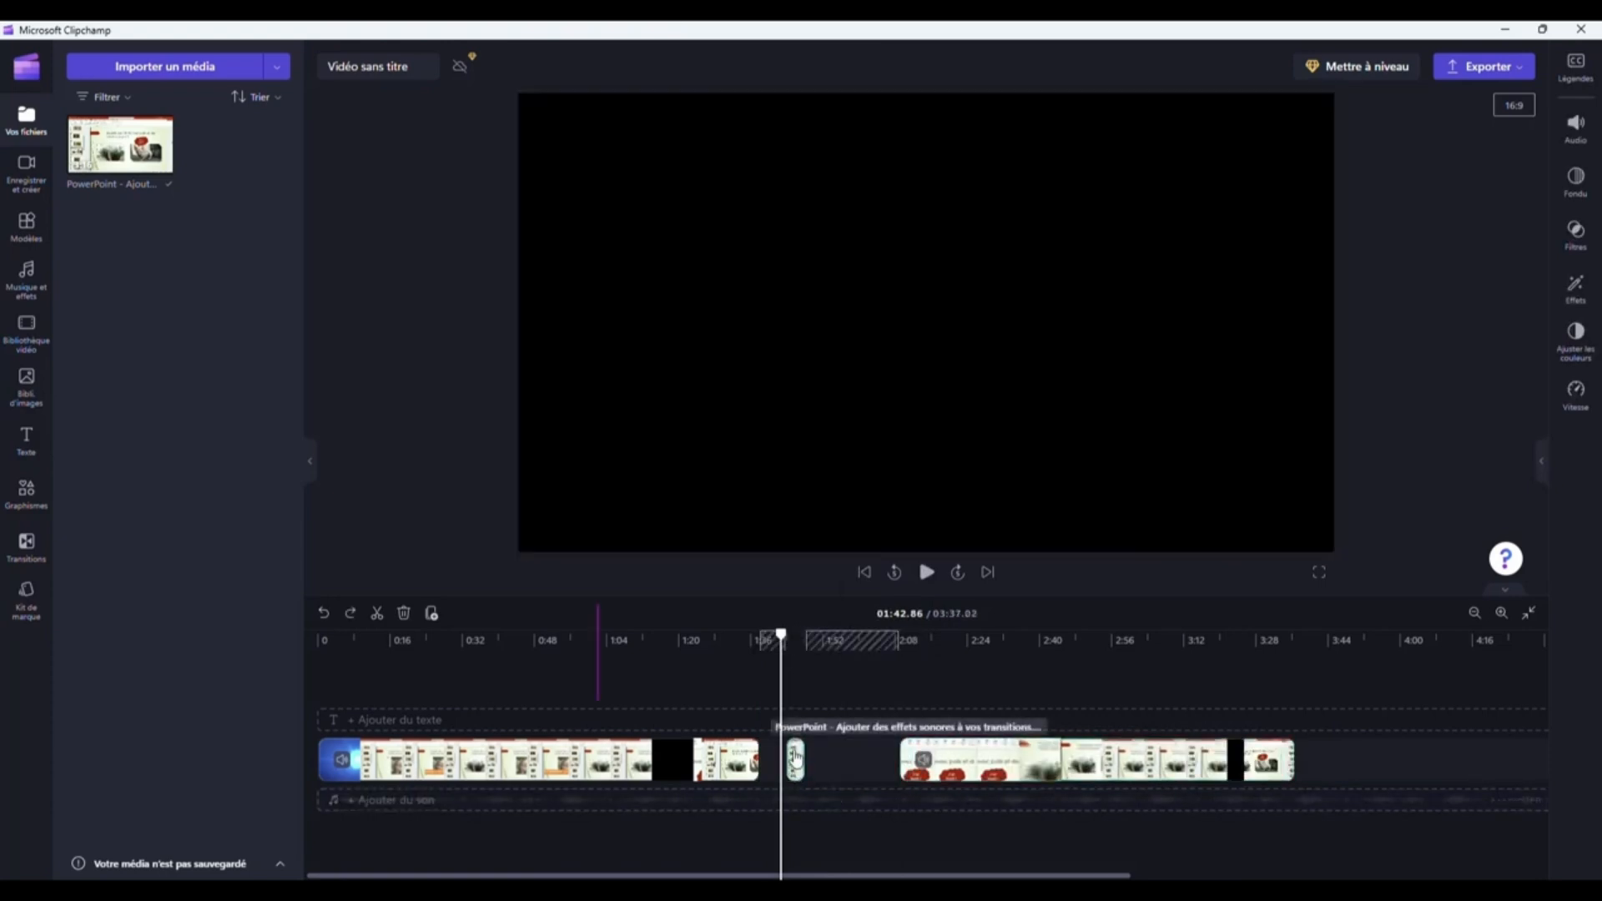
right_click(794, 753)
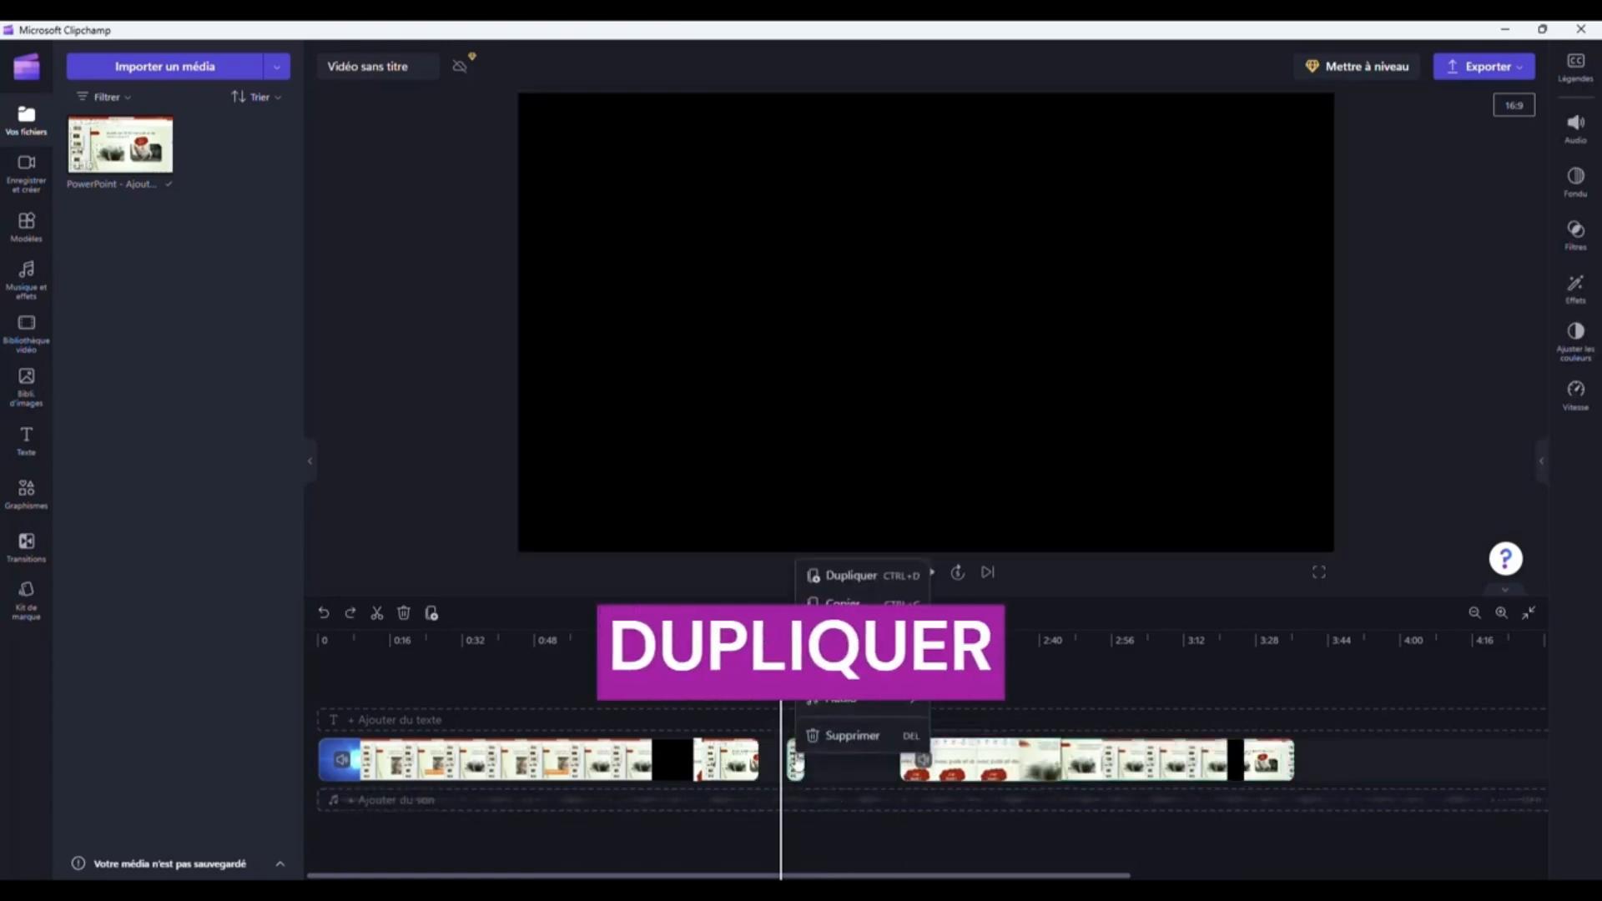
left_click(845, 576)
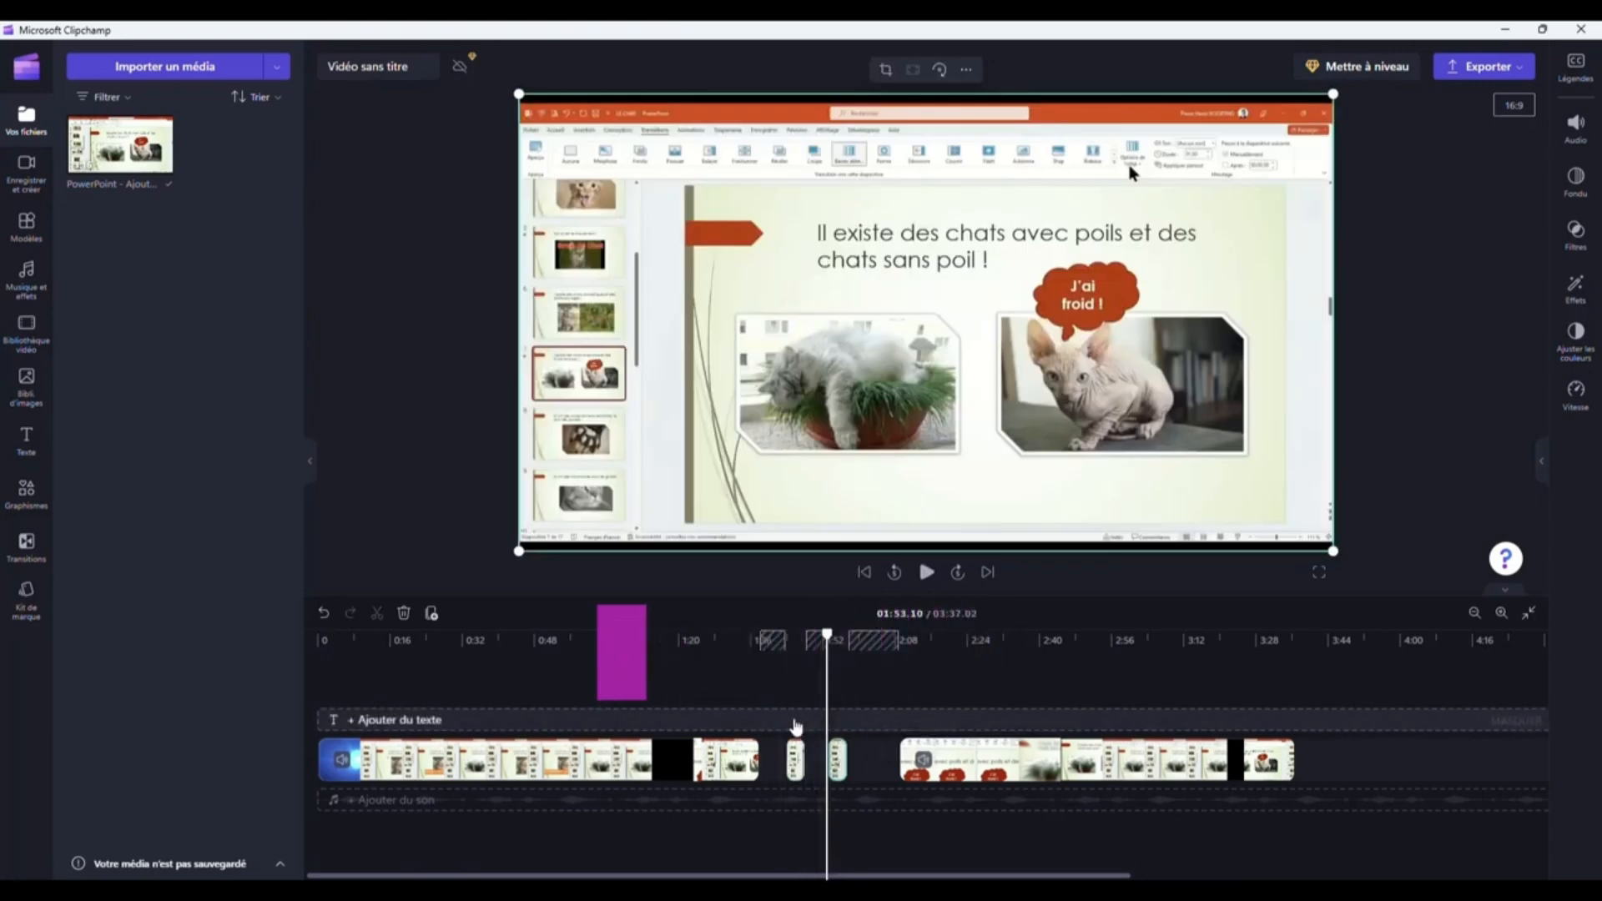
mouse_move(840, 779)
left_mouse_down()
mouse_move(890, 717)
mouse_move(1008, 751)
mouse_move(1241, 697)
mouse_move(1309, 761)
mouse_move(917, 634)
mouse_move(851, 759)
left_mouse_up()
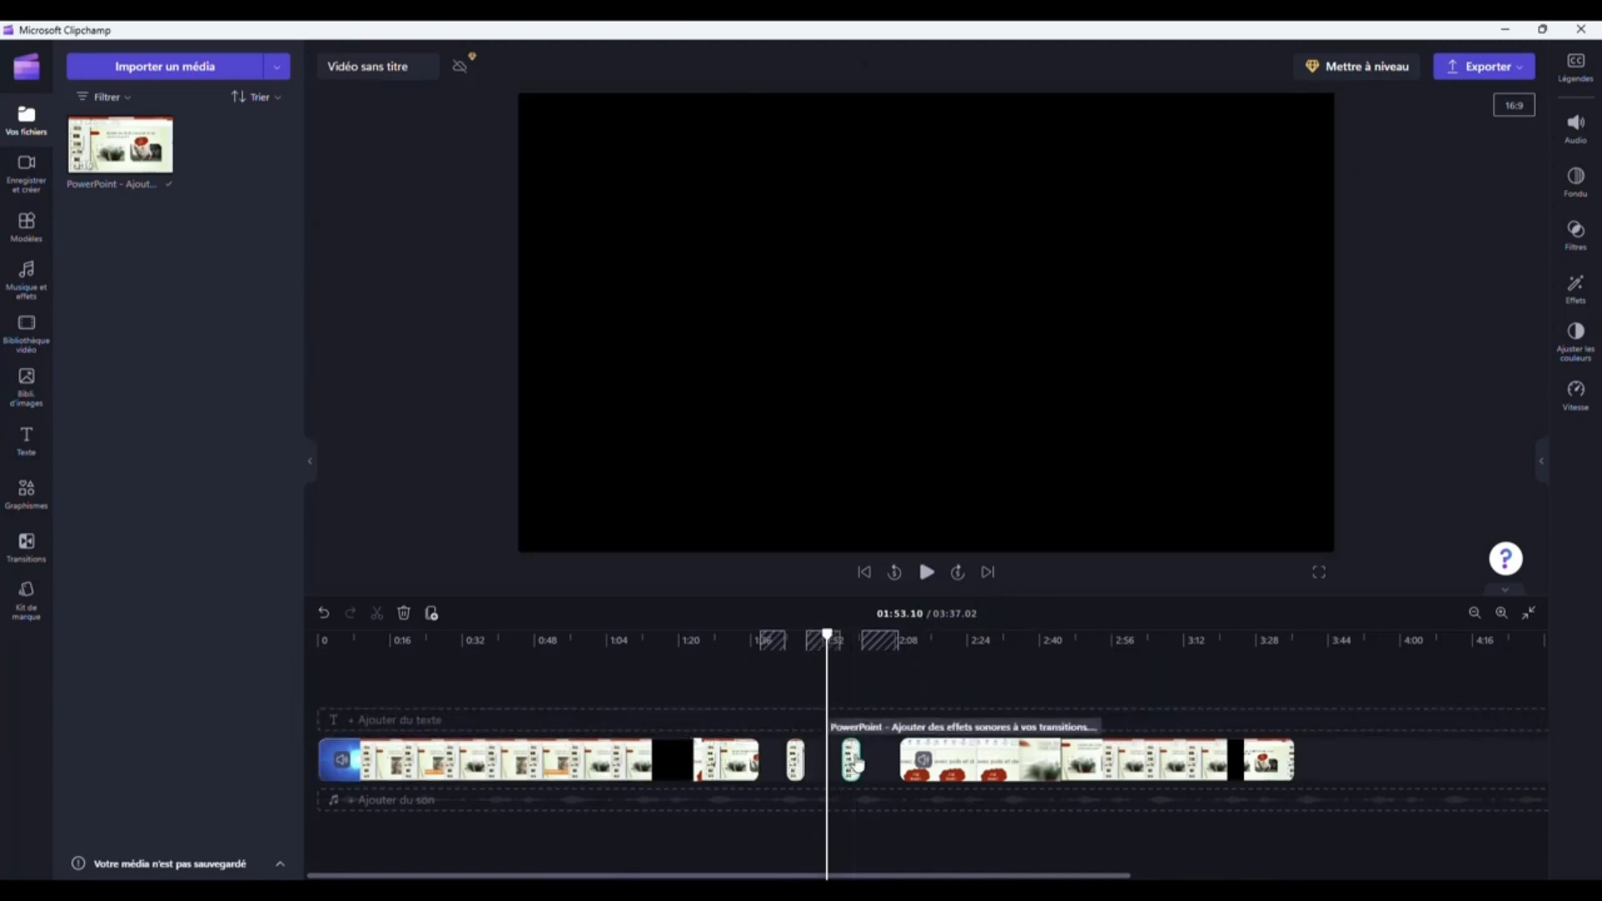
key("Delete")
Step: Delete the short middle segment and move the last segment directly against the end of the first one
left_click(797, 761)
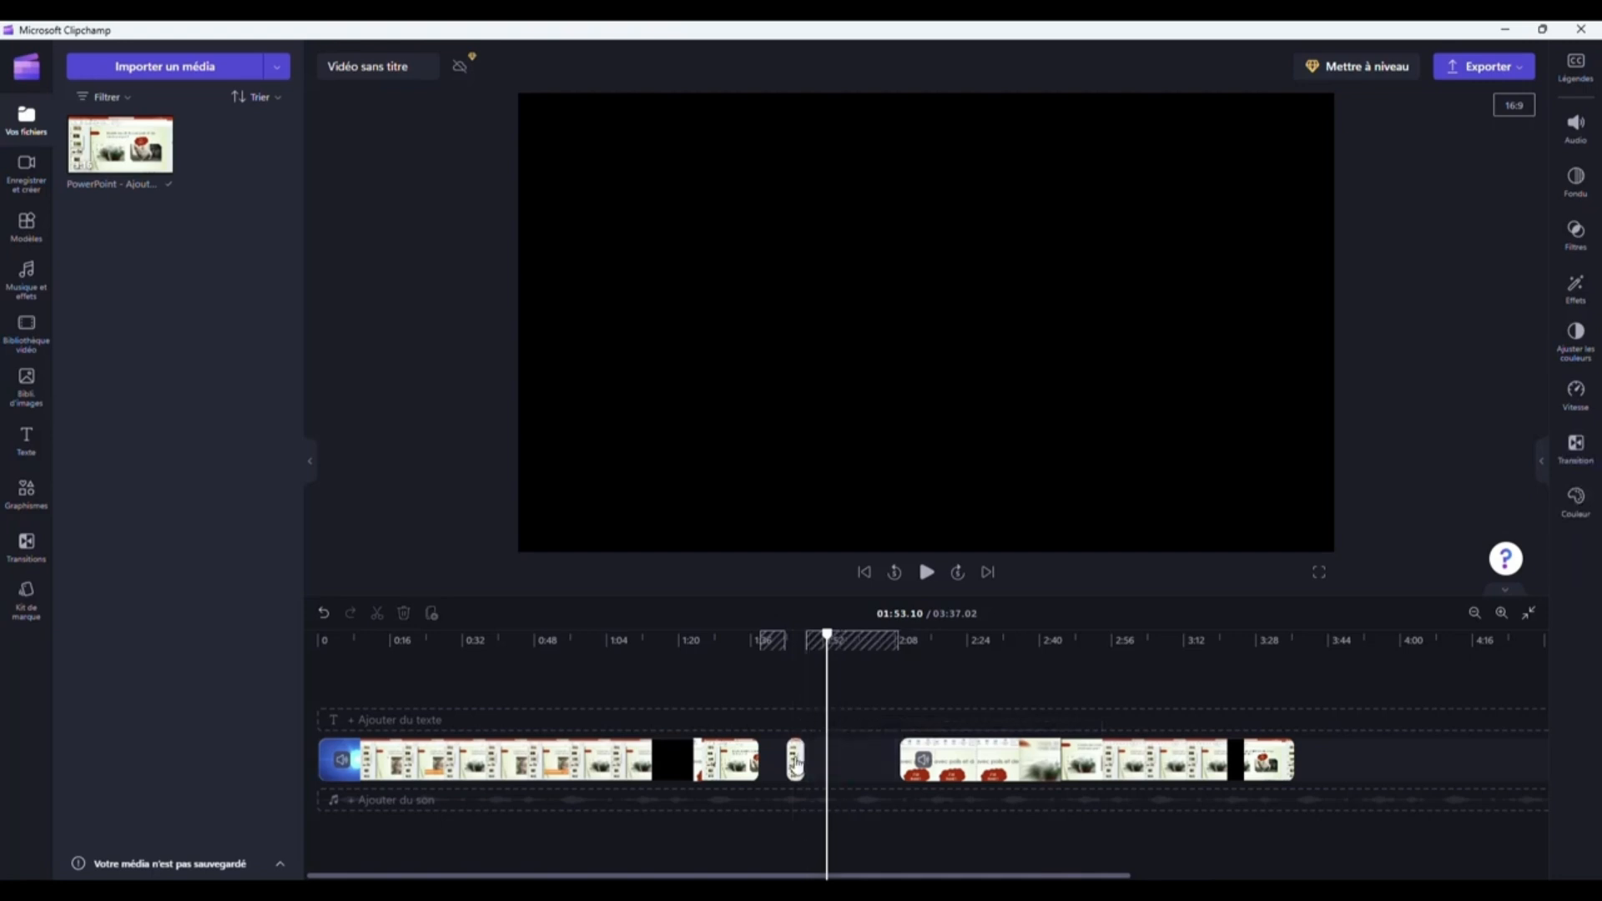
right_click(797, 761)
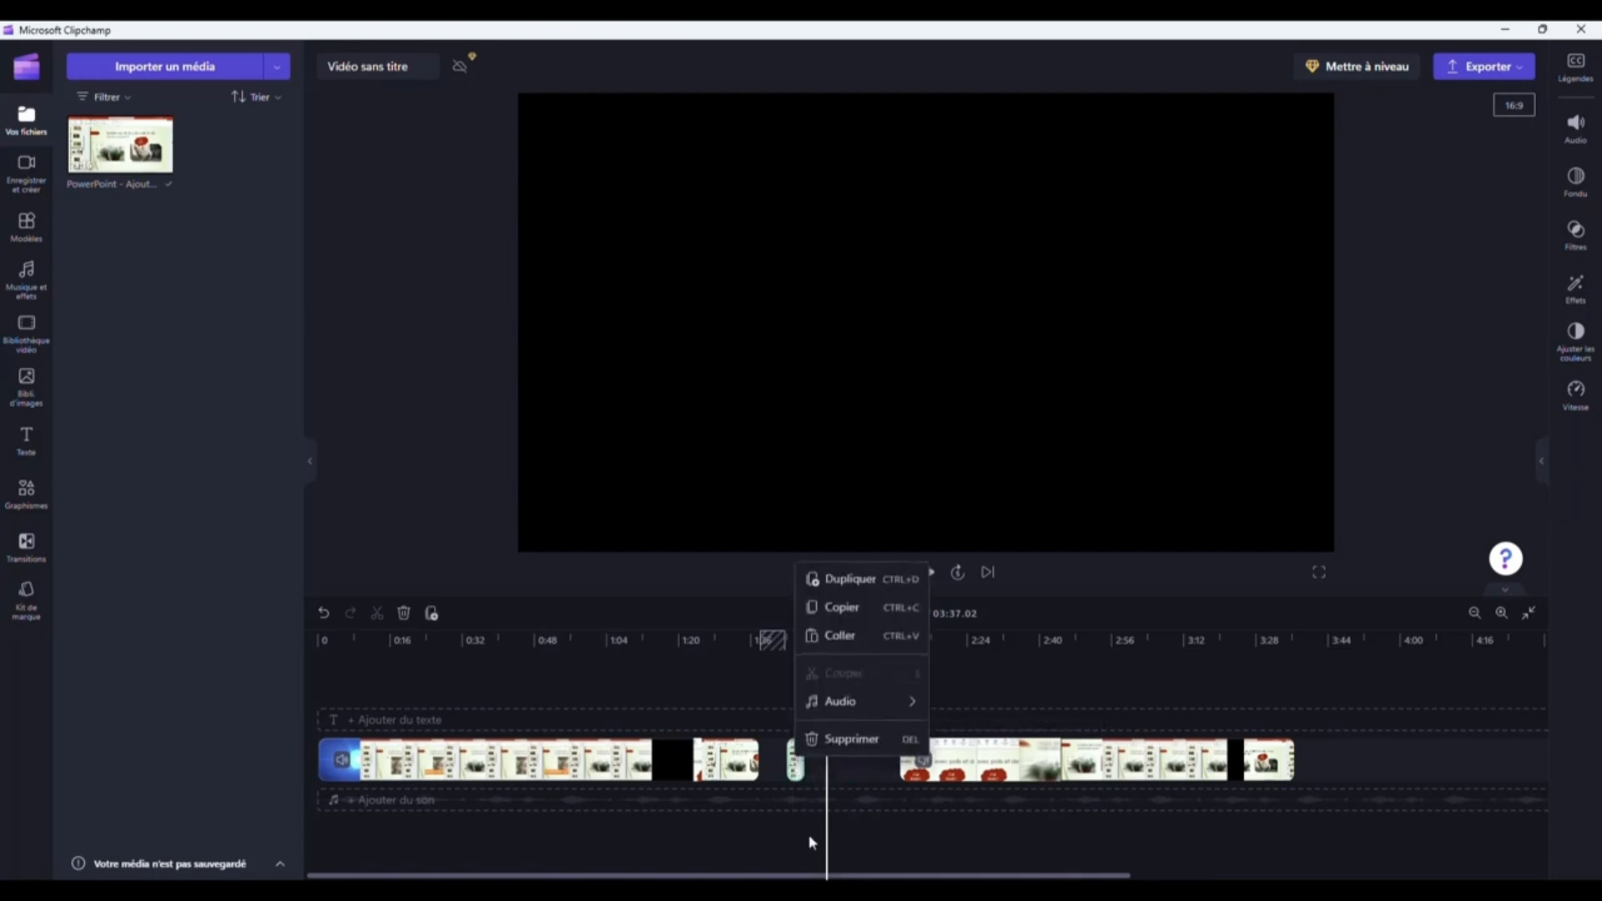
left_click(849, 739)
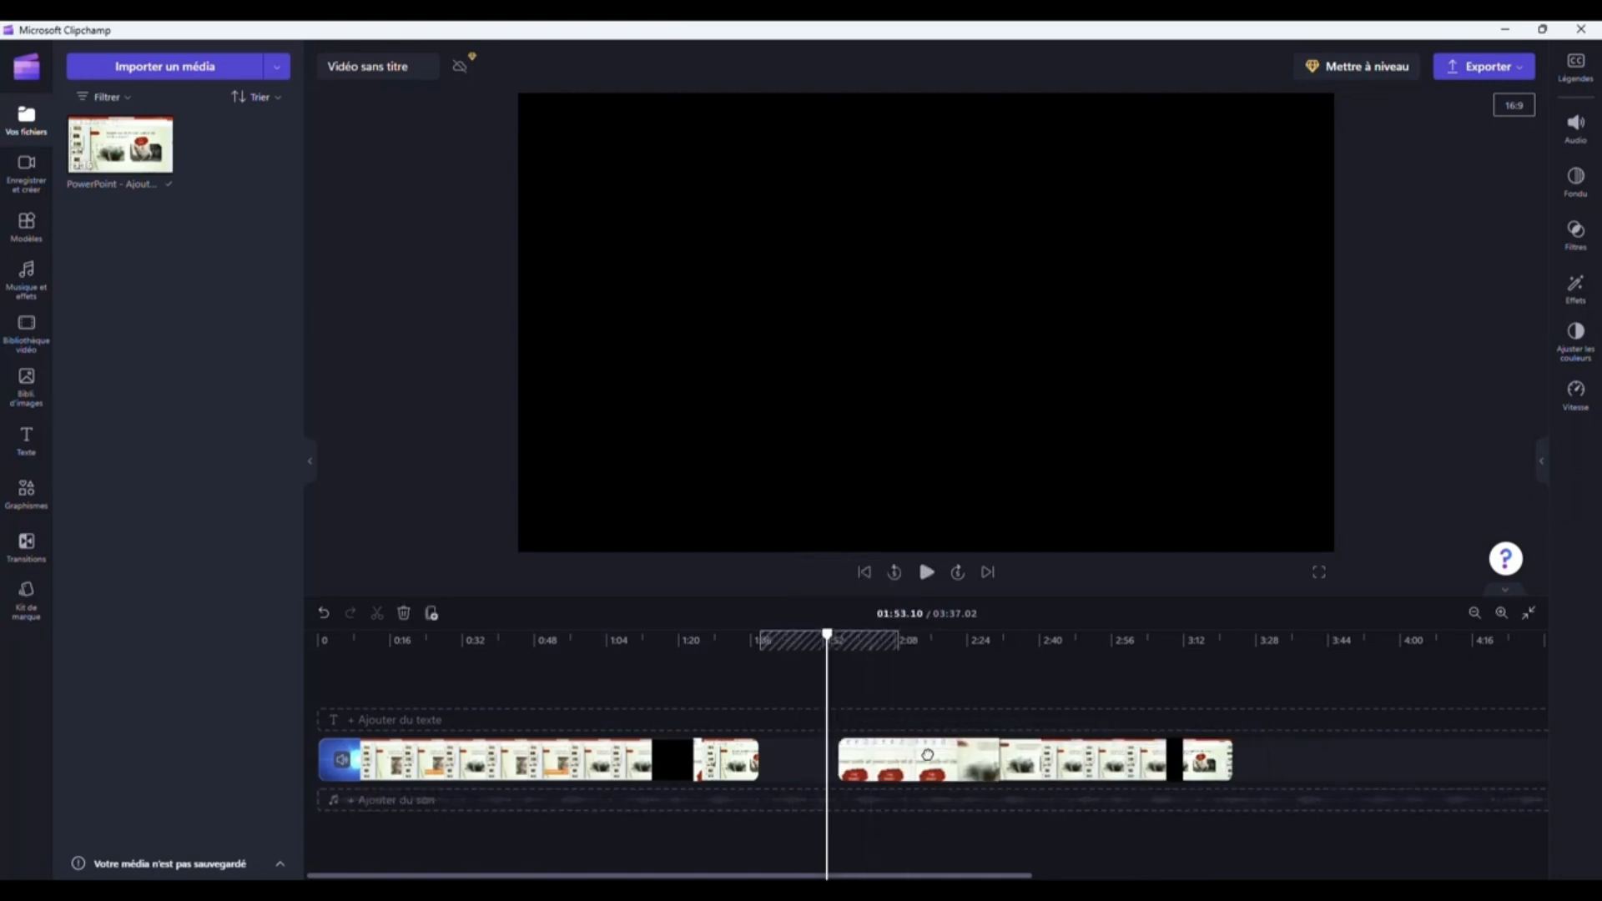
left_click_drag(849, 758, 847, 758)
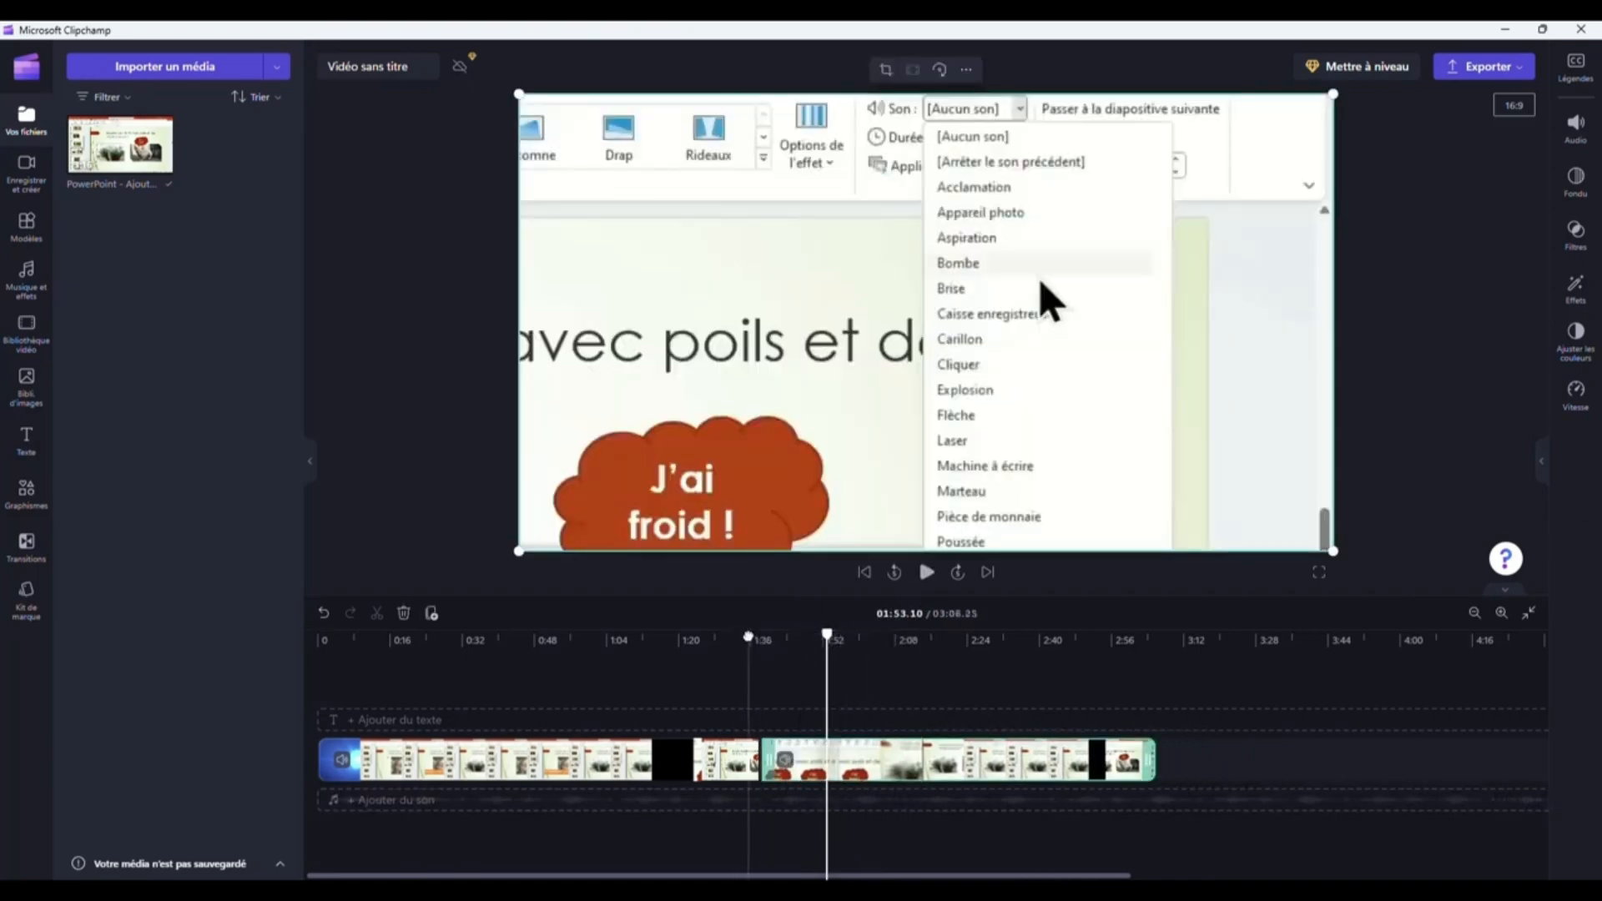
Step: Play back the video across the join between the two remaining segments
left_click(749, 641)
key("space")
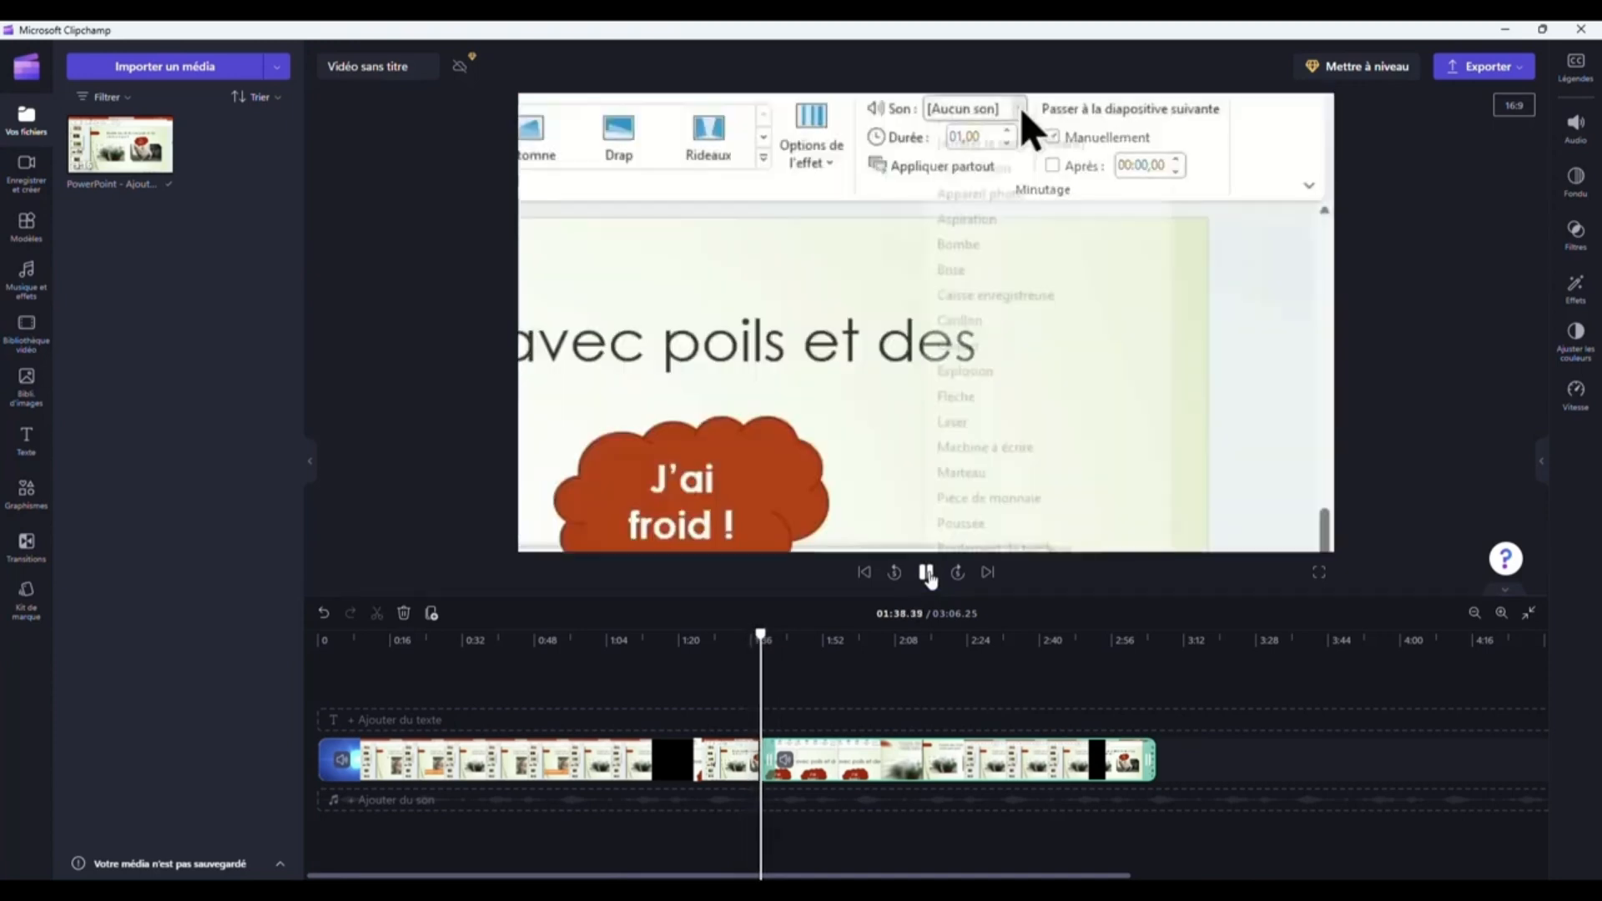
left_click(926, 572)
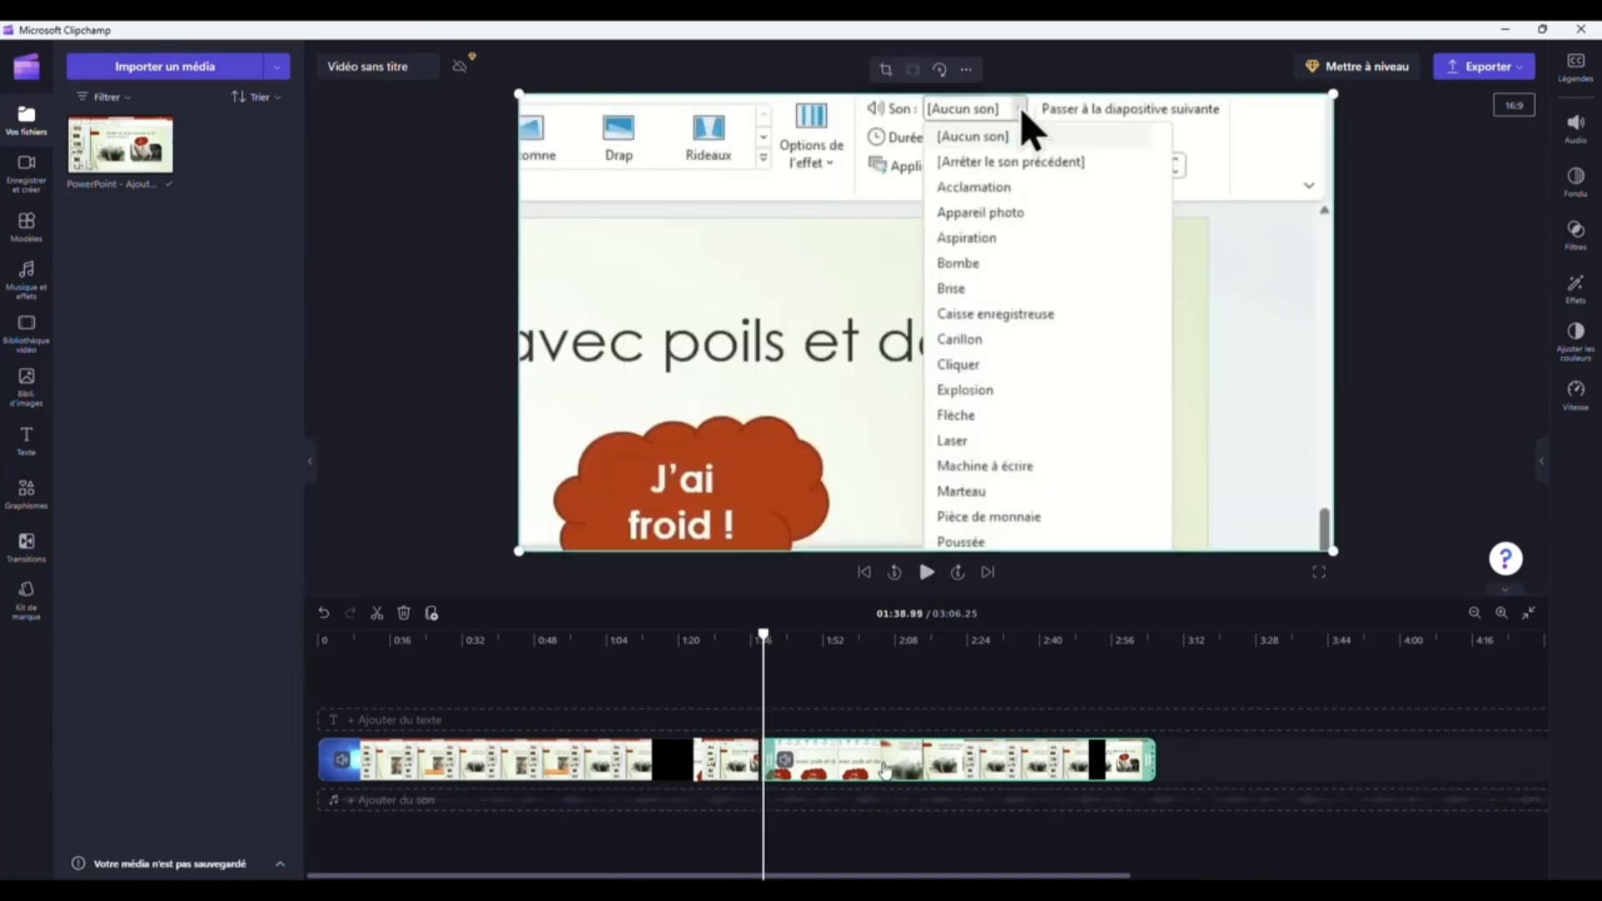
Step: Add the Cœur transition at the join between the two remaining segments on the timeline
mouse_move(875, 761)
left_mouse_down()
mouse_move(892, 762)
mouse_move(872, 761)
left_mouse_up()
left_click_drag(766, 636, 730, 639)
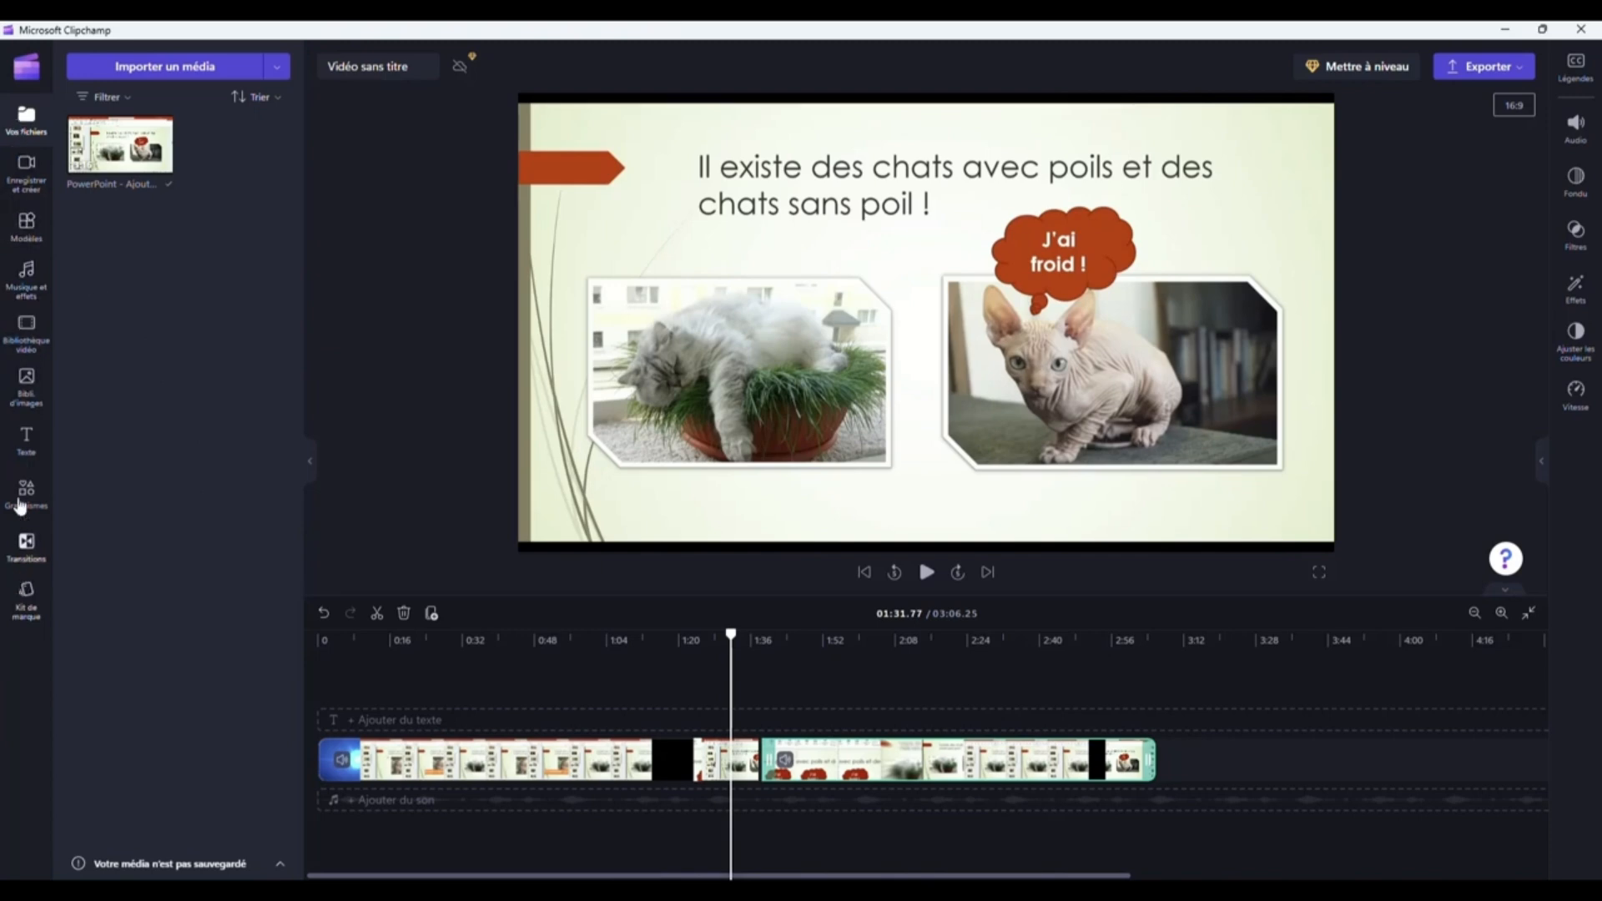
left_click(28, 553)
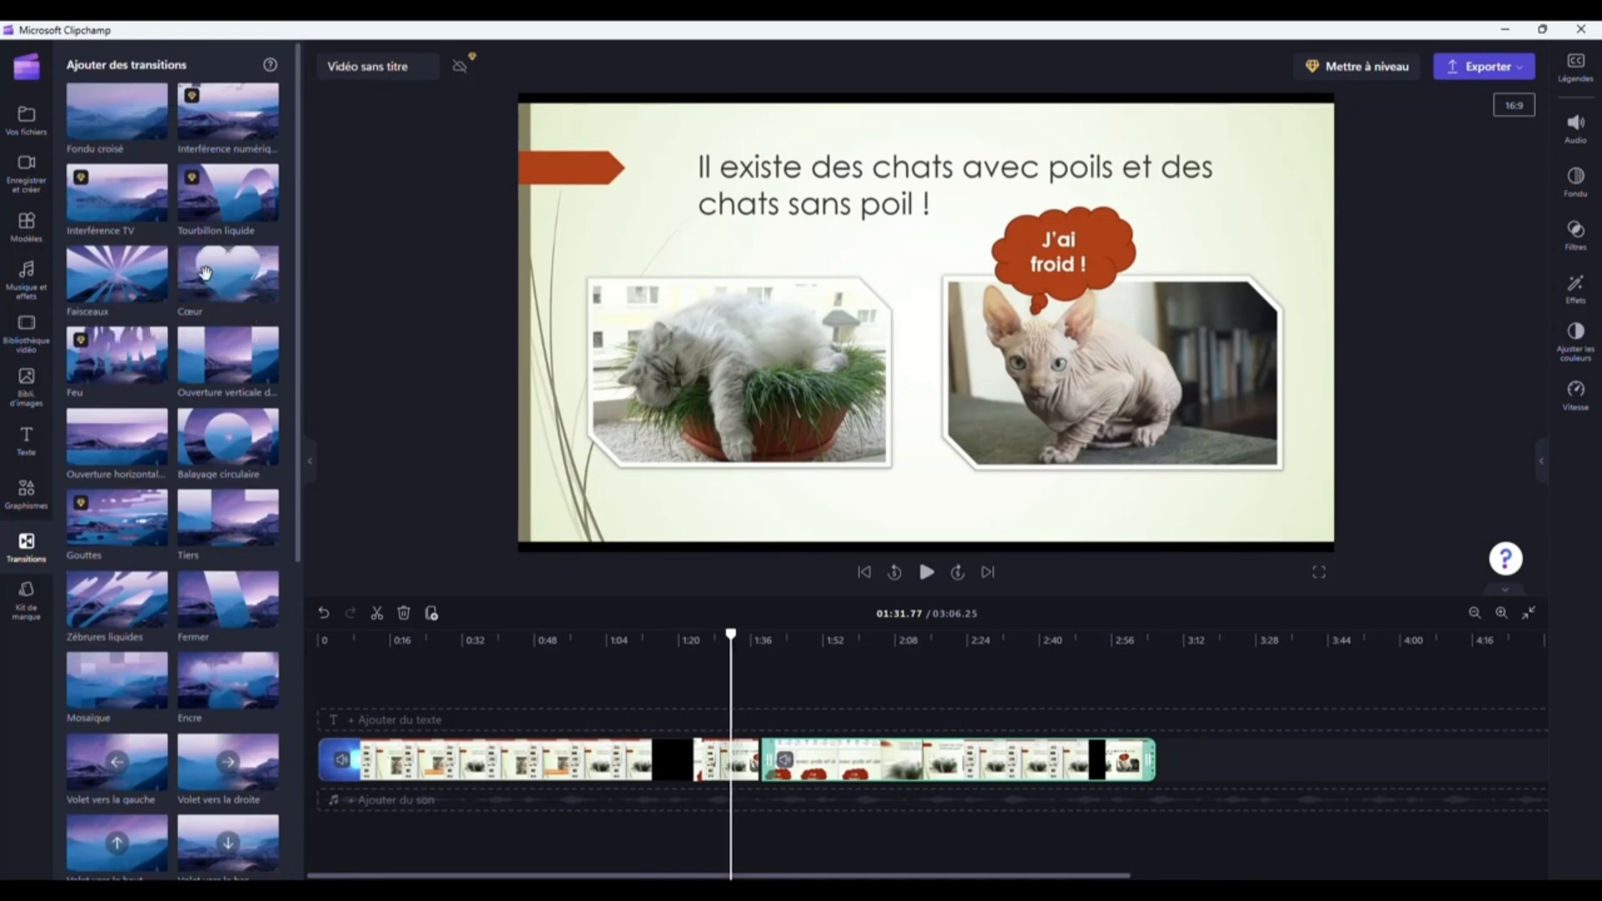
mouse_move(219, 282)
left_mouse_down()
mouse_move(431, 331)
mouse_move(542, 392)
mouse_move(647, 564)
mouse_move(766, 706)
mouse_move(760, 756)
left_mouse_up()
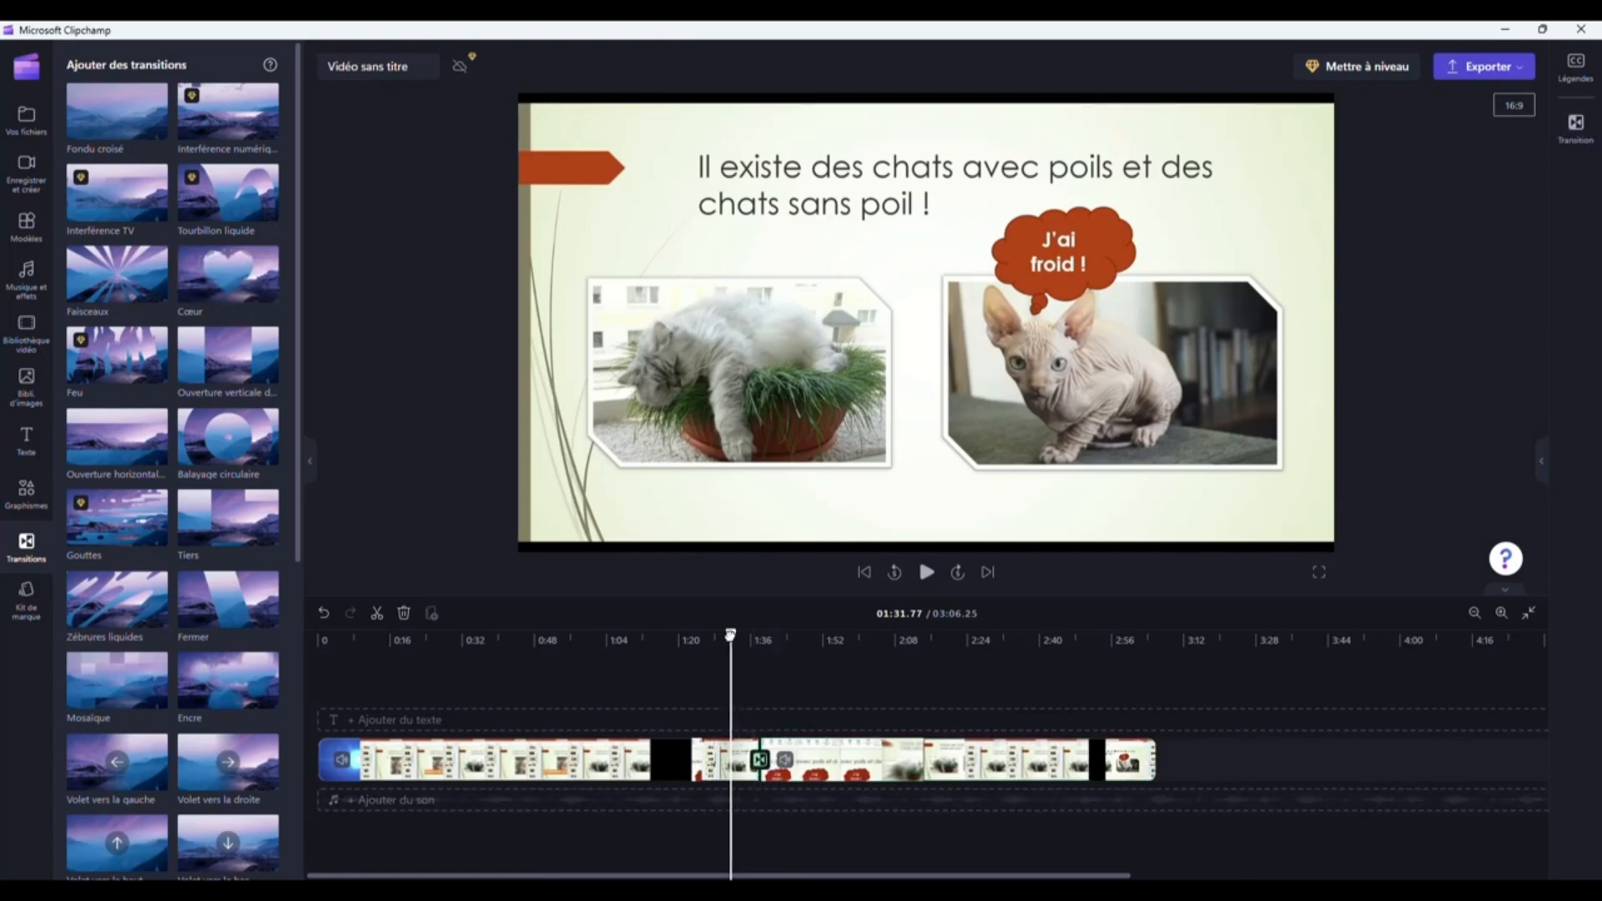
Step: Play back the Cœur transition from just before the join, starting at about 1:36
left_click_drag(732, 637, 750, 639)
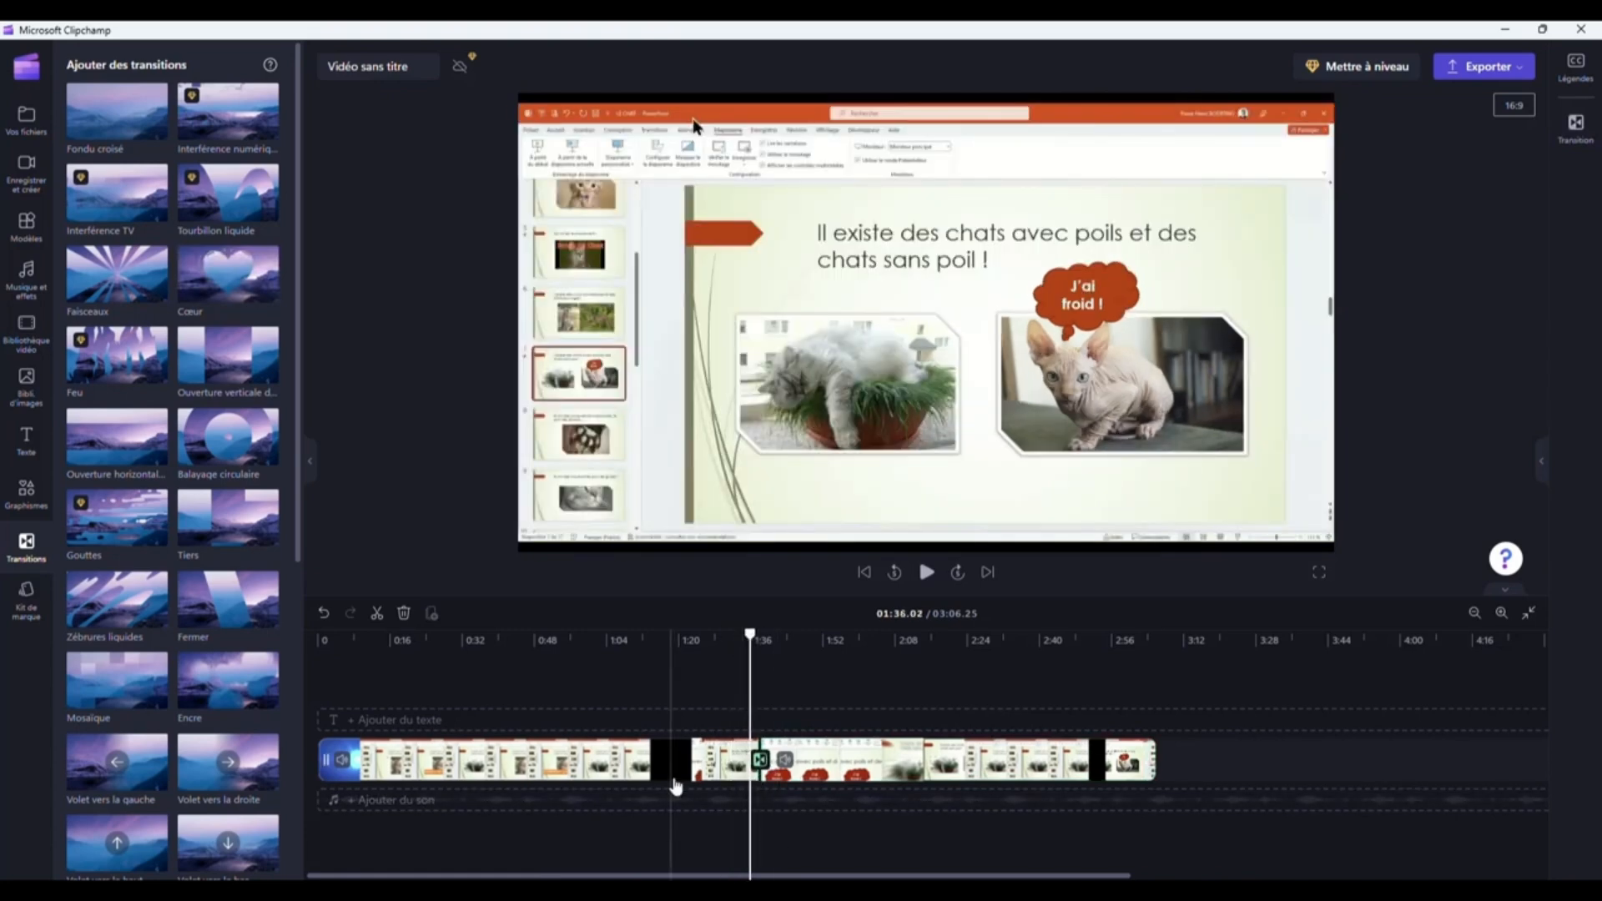
left_click(927, 573)
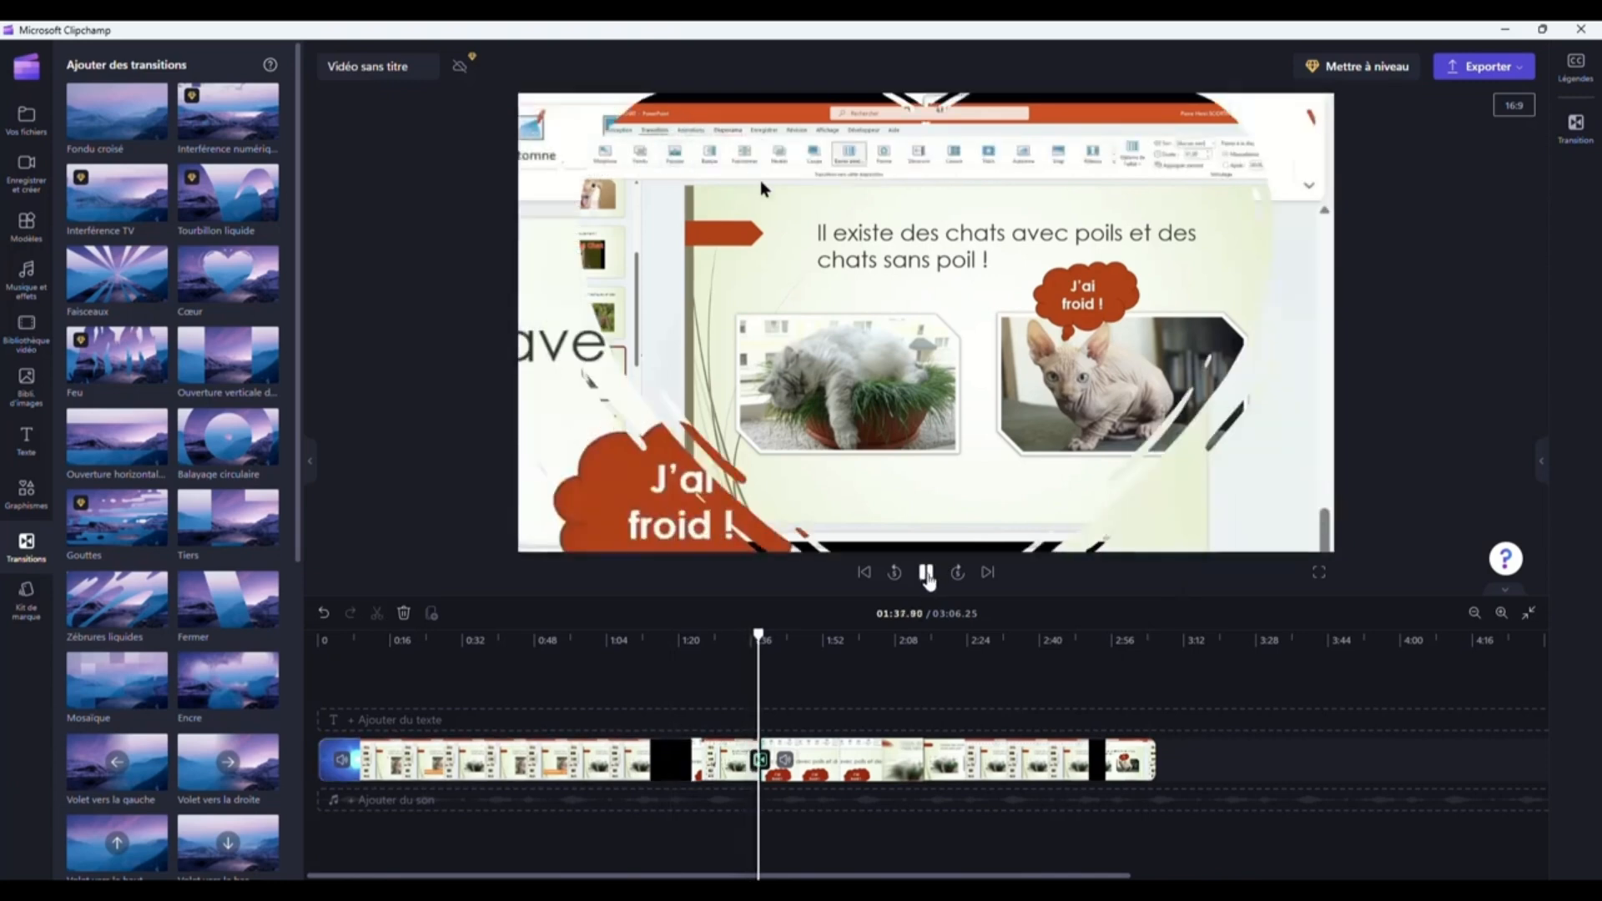
left_click(926, 573)
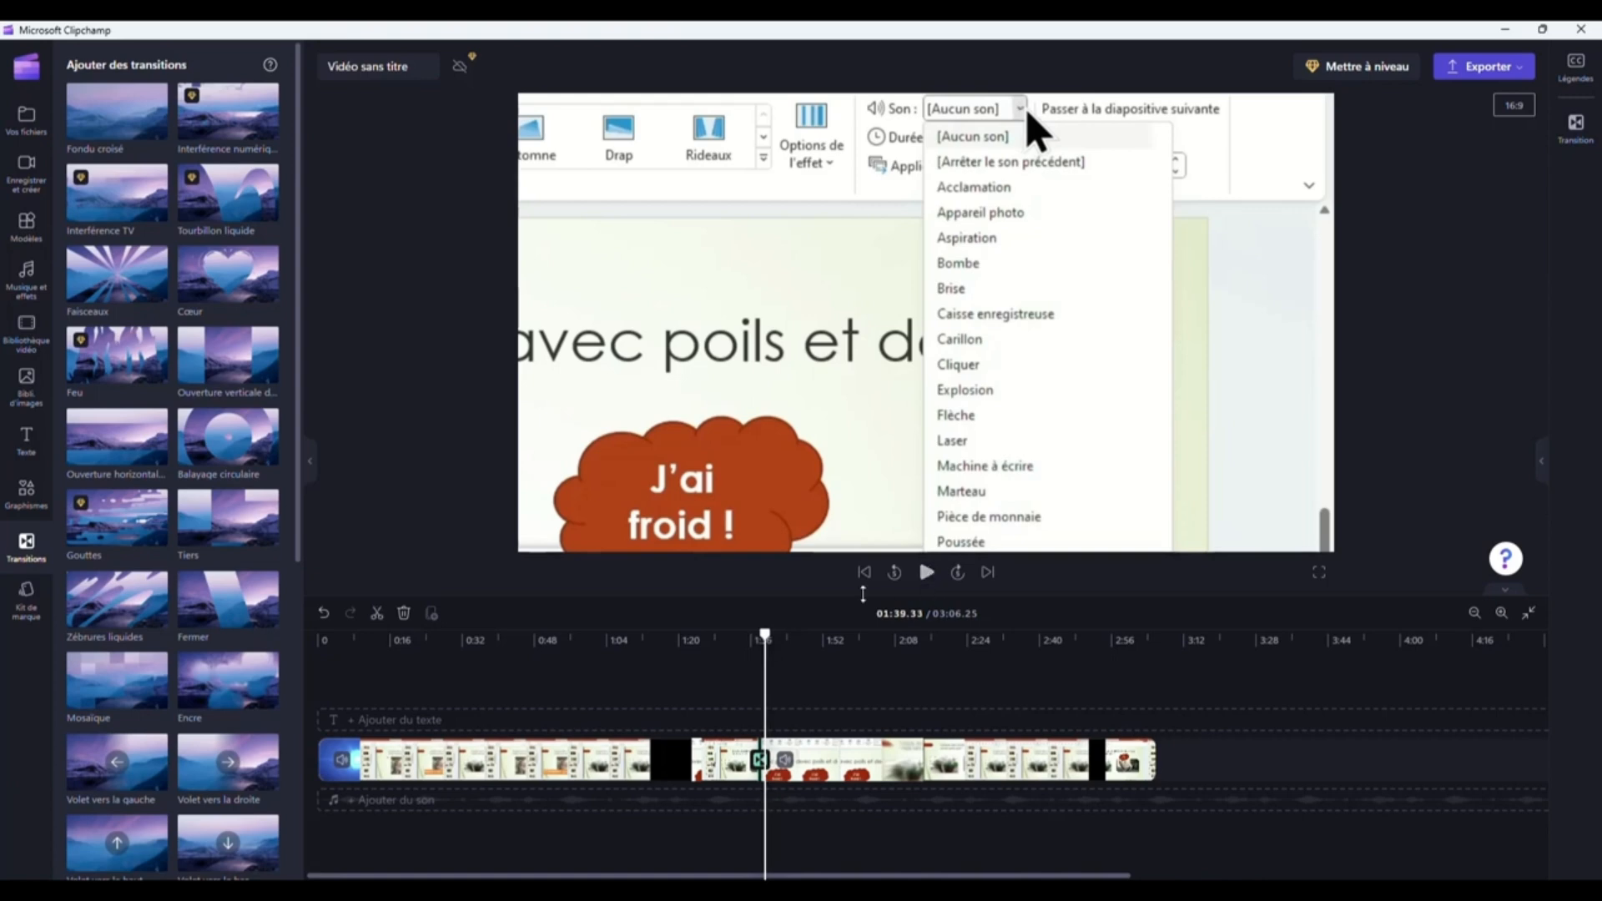
Step: Split the second segment at about 1:58
left_click_drag(766, 635, 851, 636)
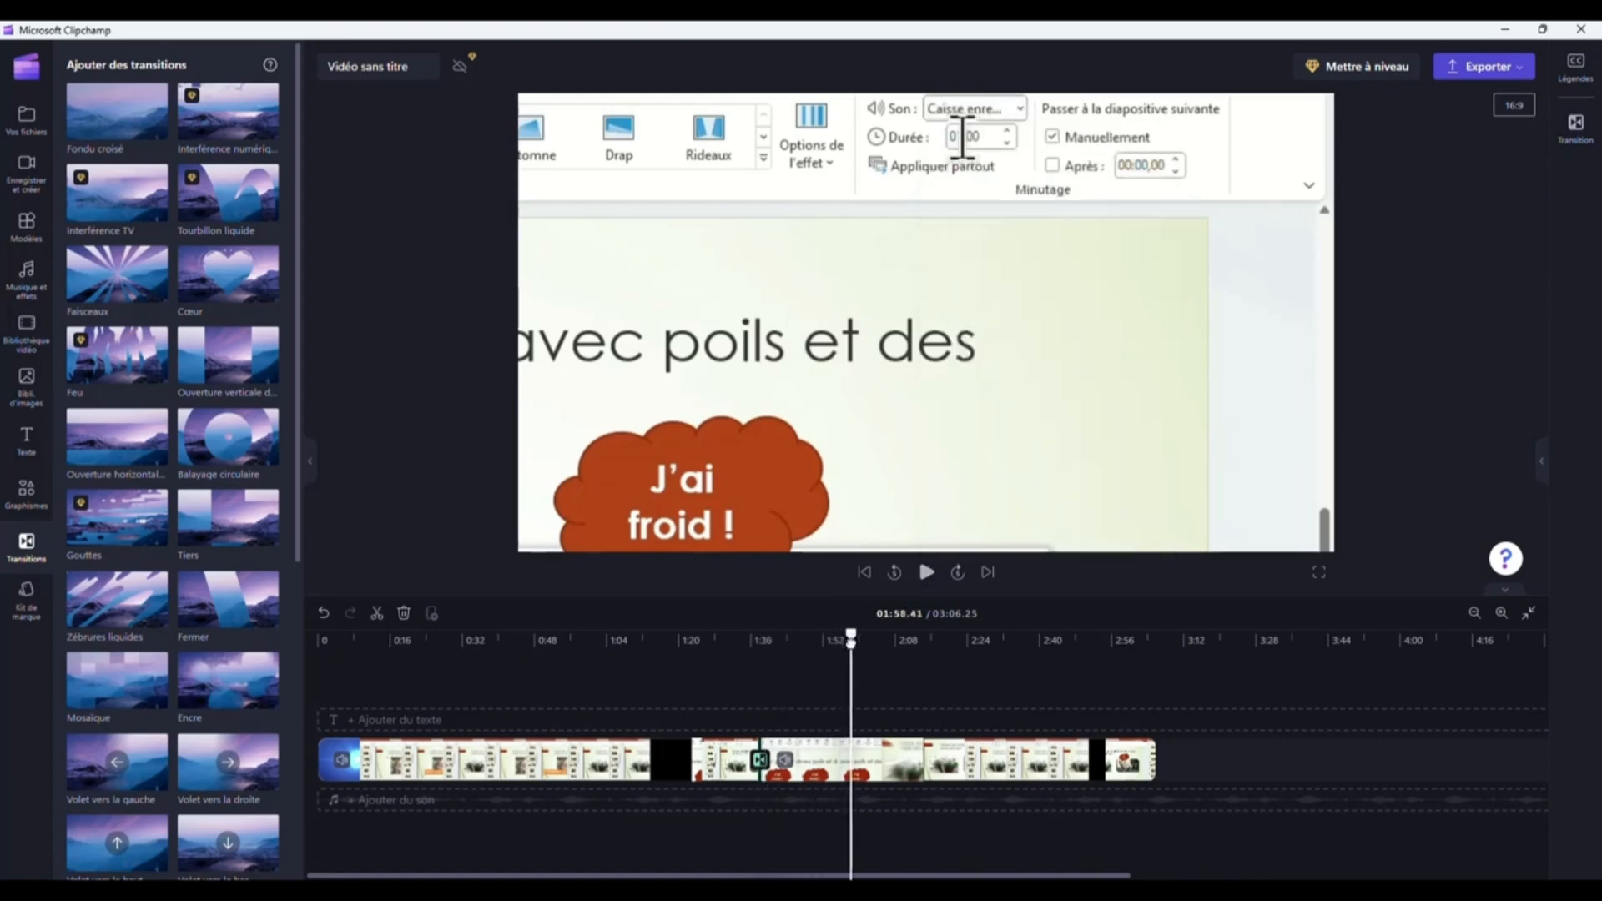
left_click(890, 781)
right_click(890, 780)
left_click(928, 678)
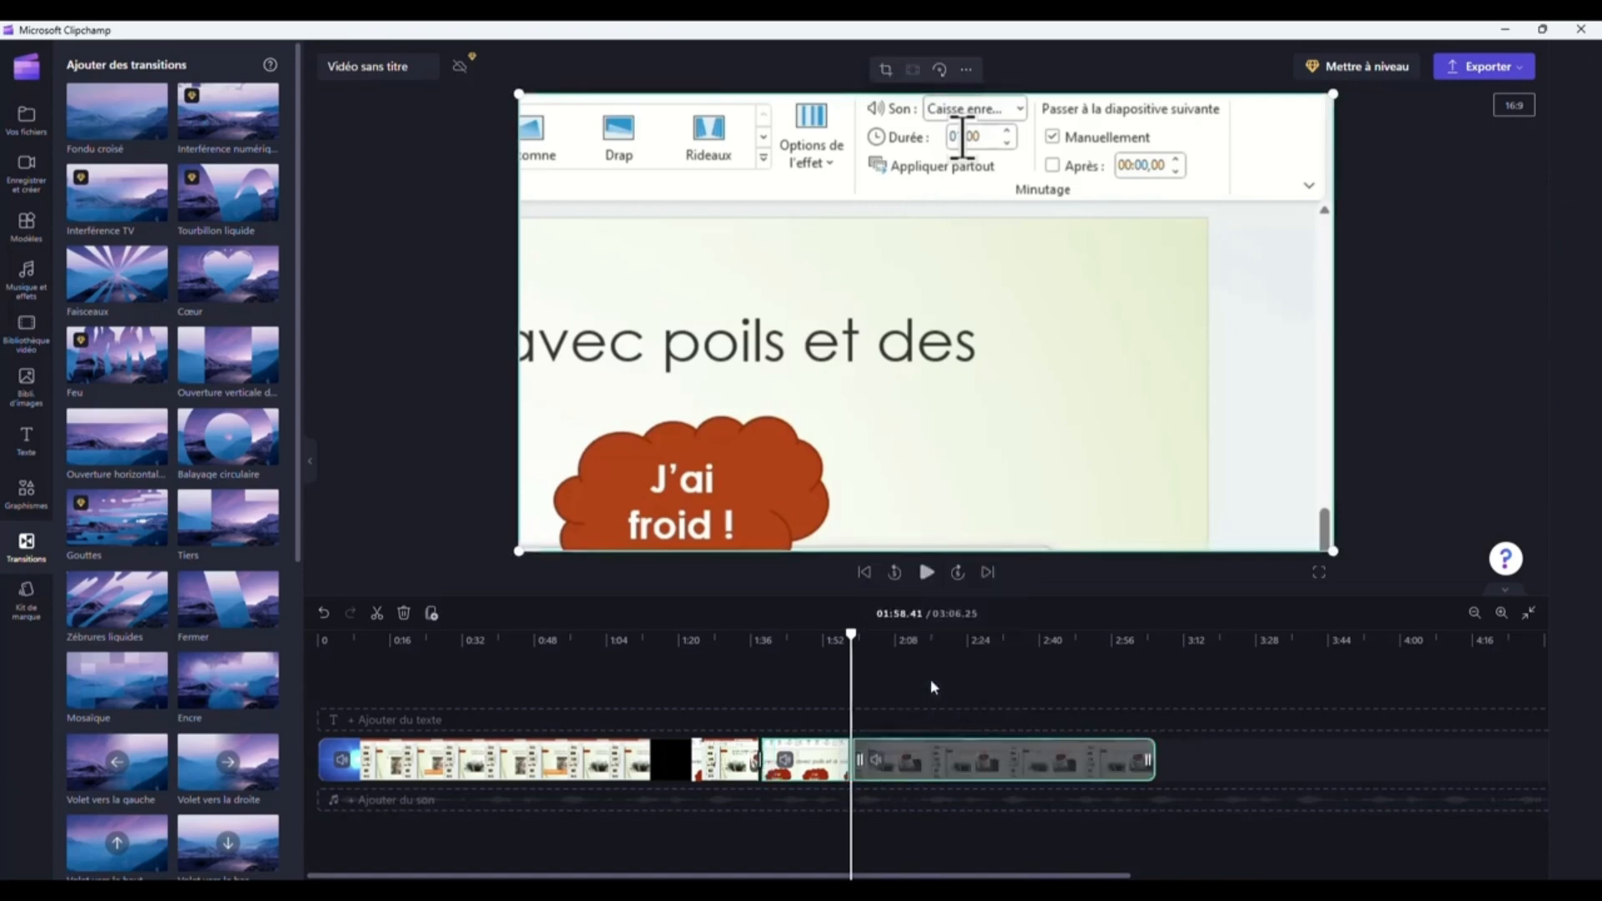
Step: Add the Balayage droite transition at the new cut near 1:58 and play it back
mouse_move(851, 638)
left_mouse_down()
mouse_move(868, 638)
mouse_move(843, 639)
left_mouse_up()
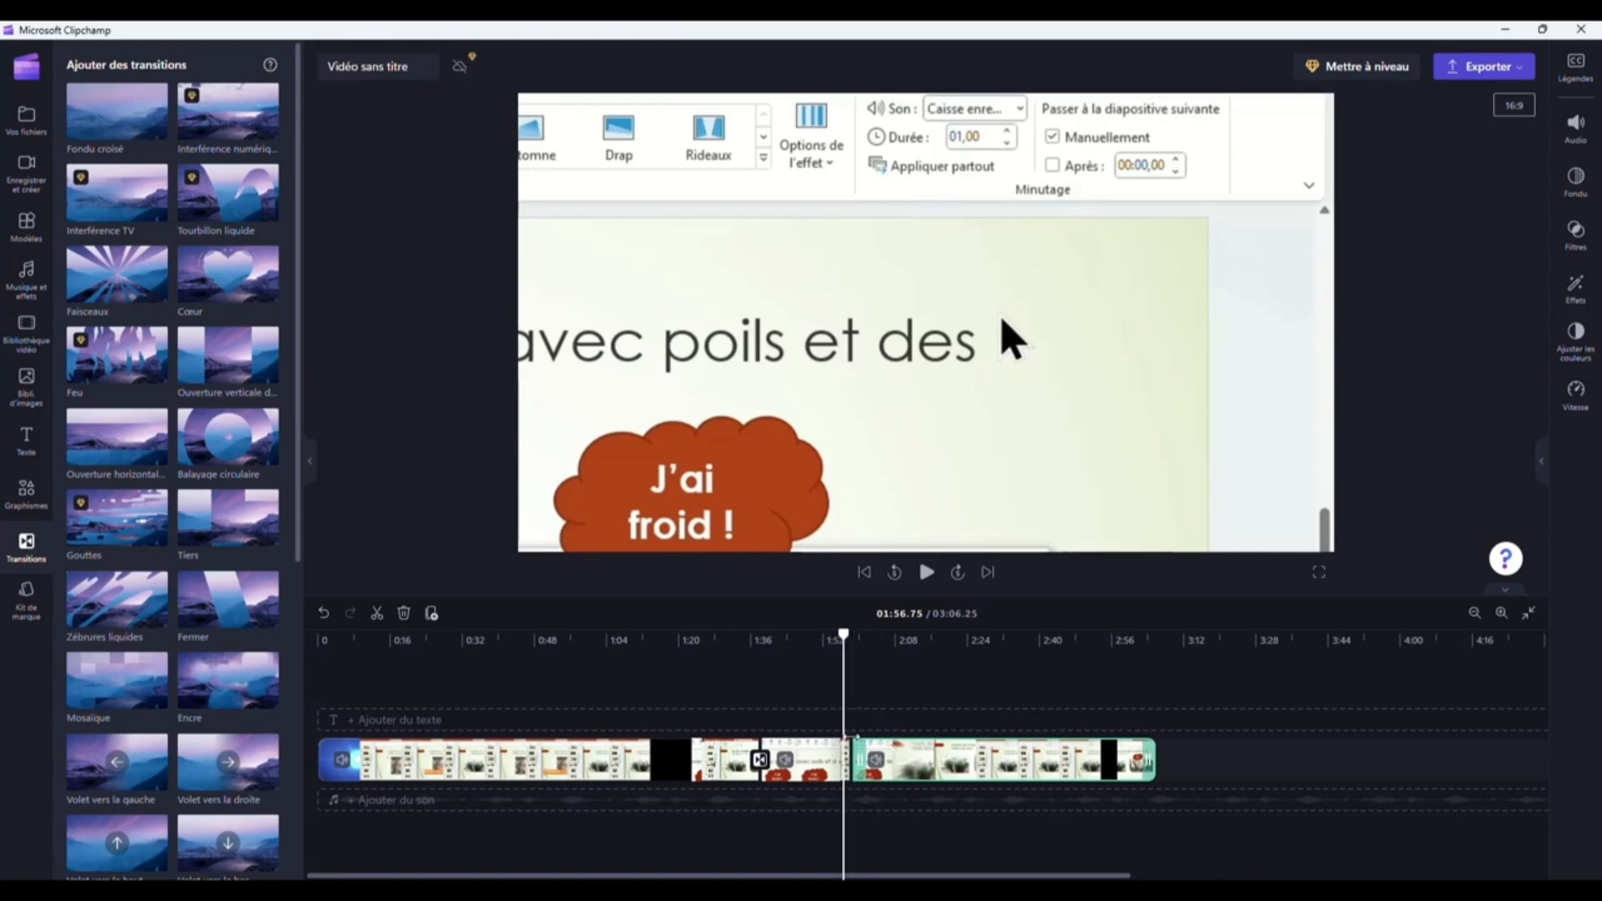
scroll(220, 711, "down", 5)
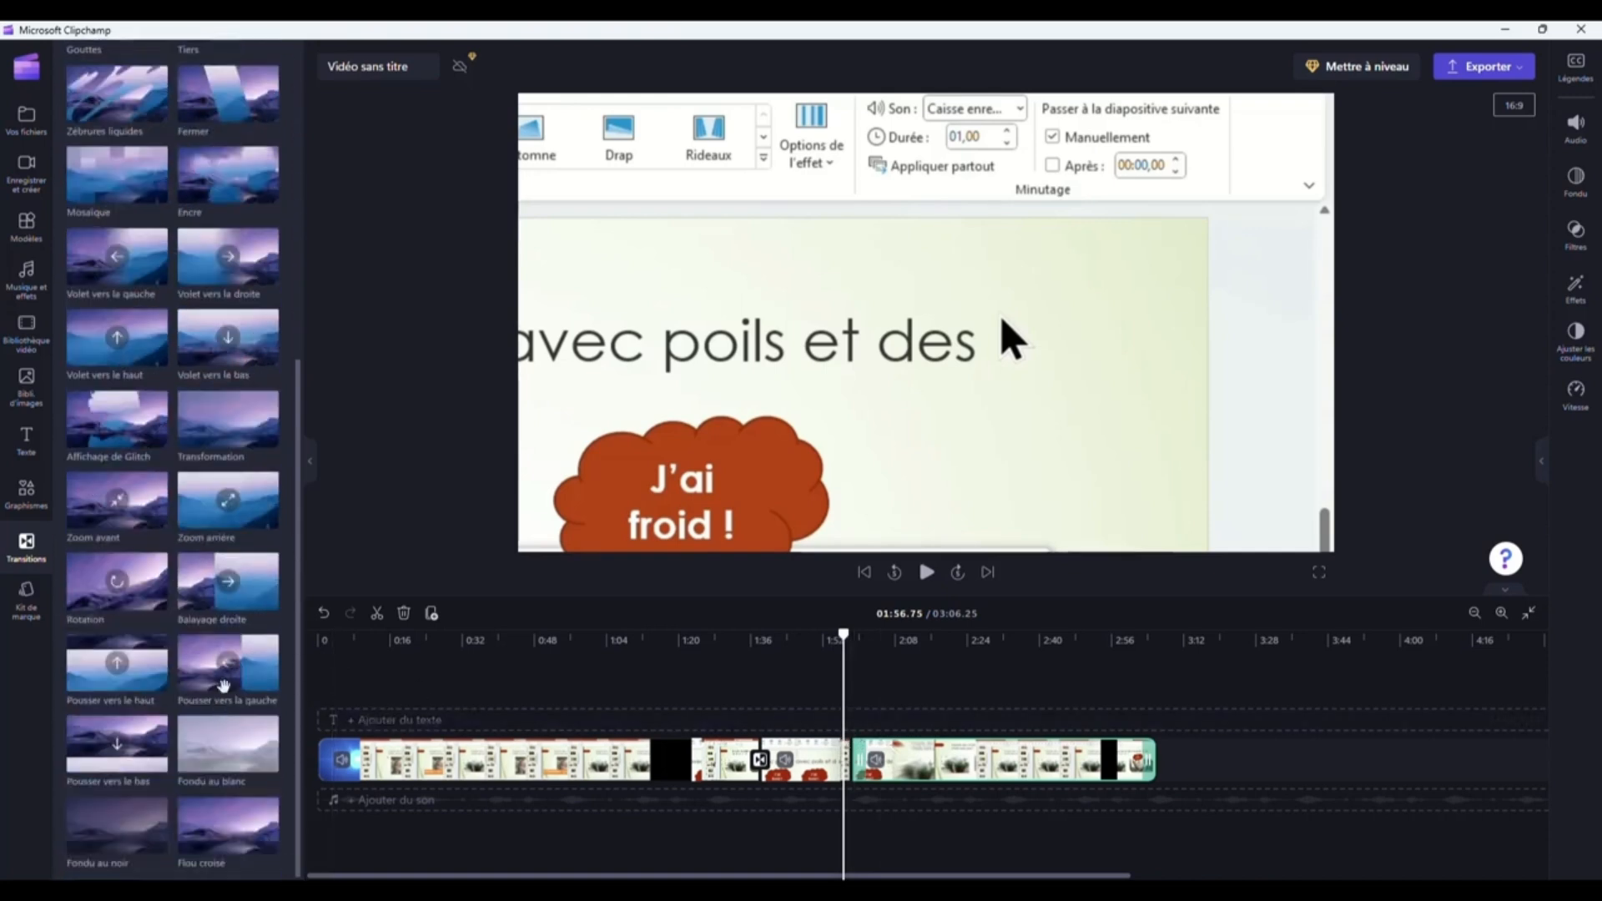
left_click_drag(227, 582, 852, 757)
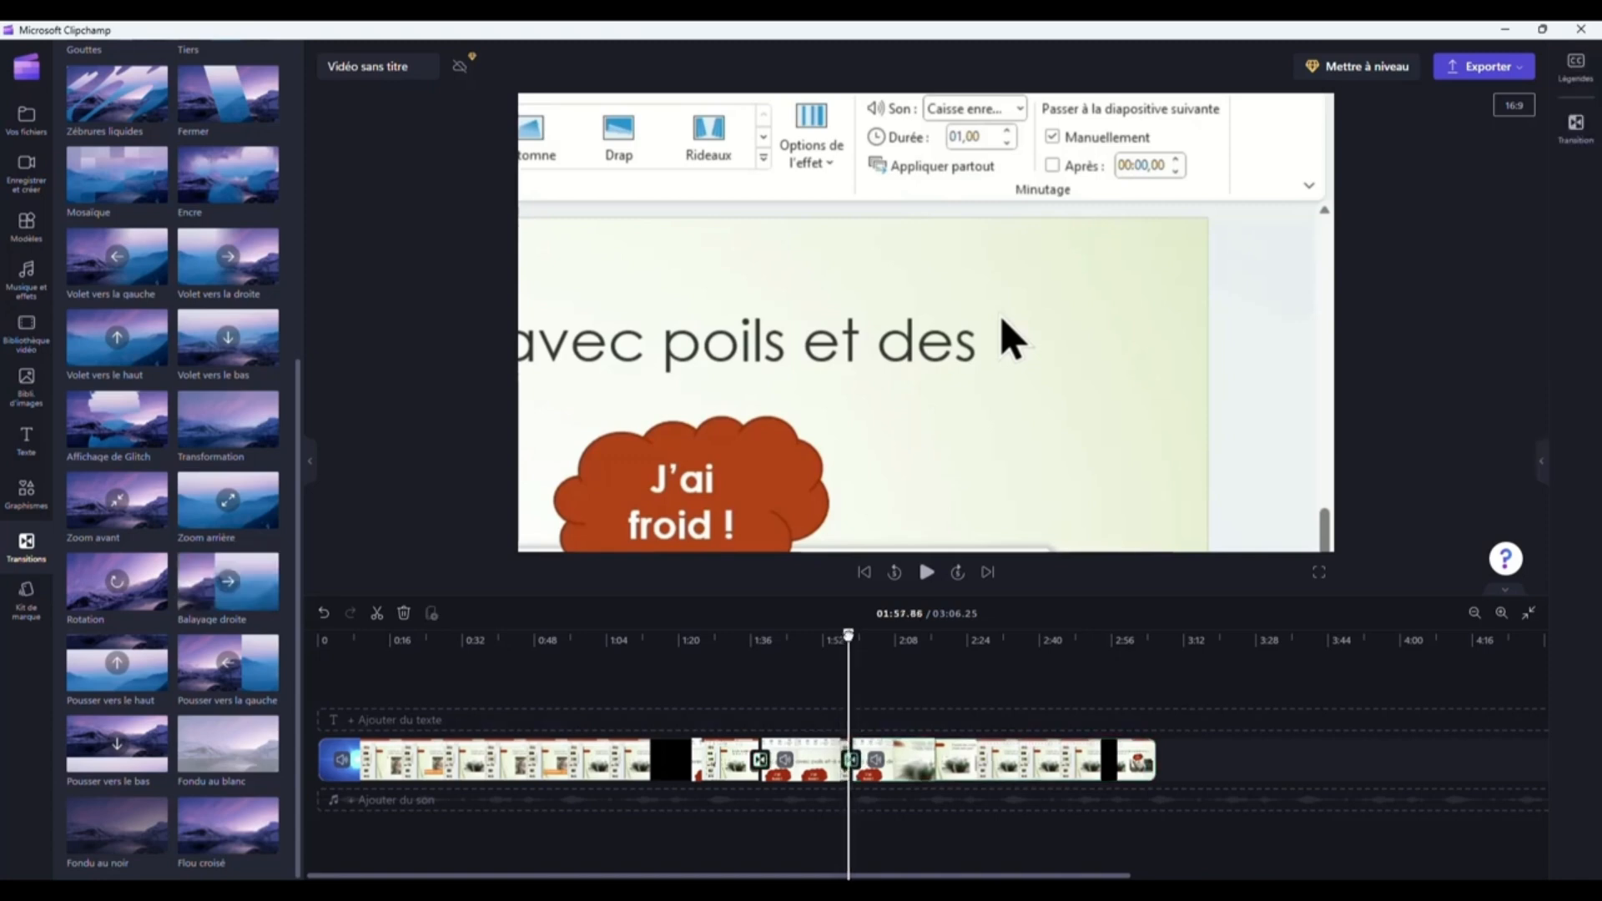
left_click(926, 573)
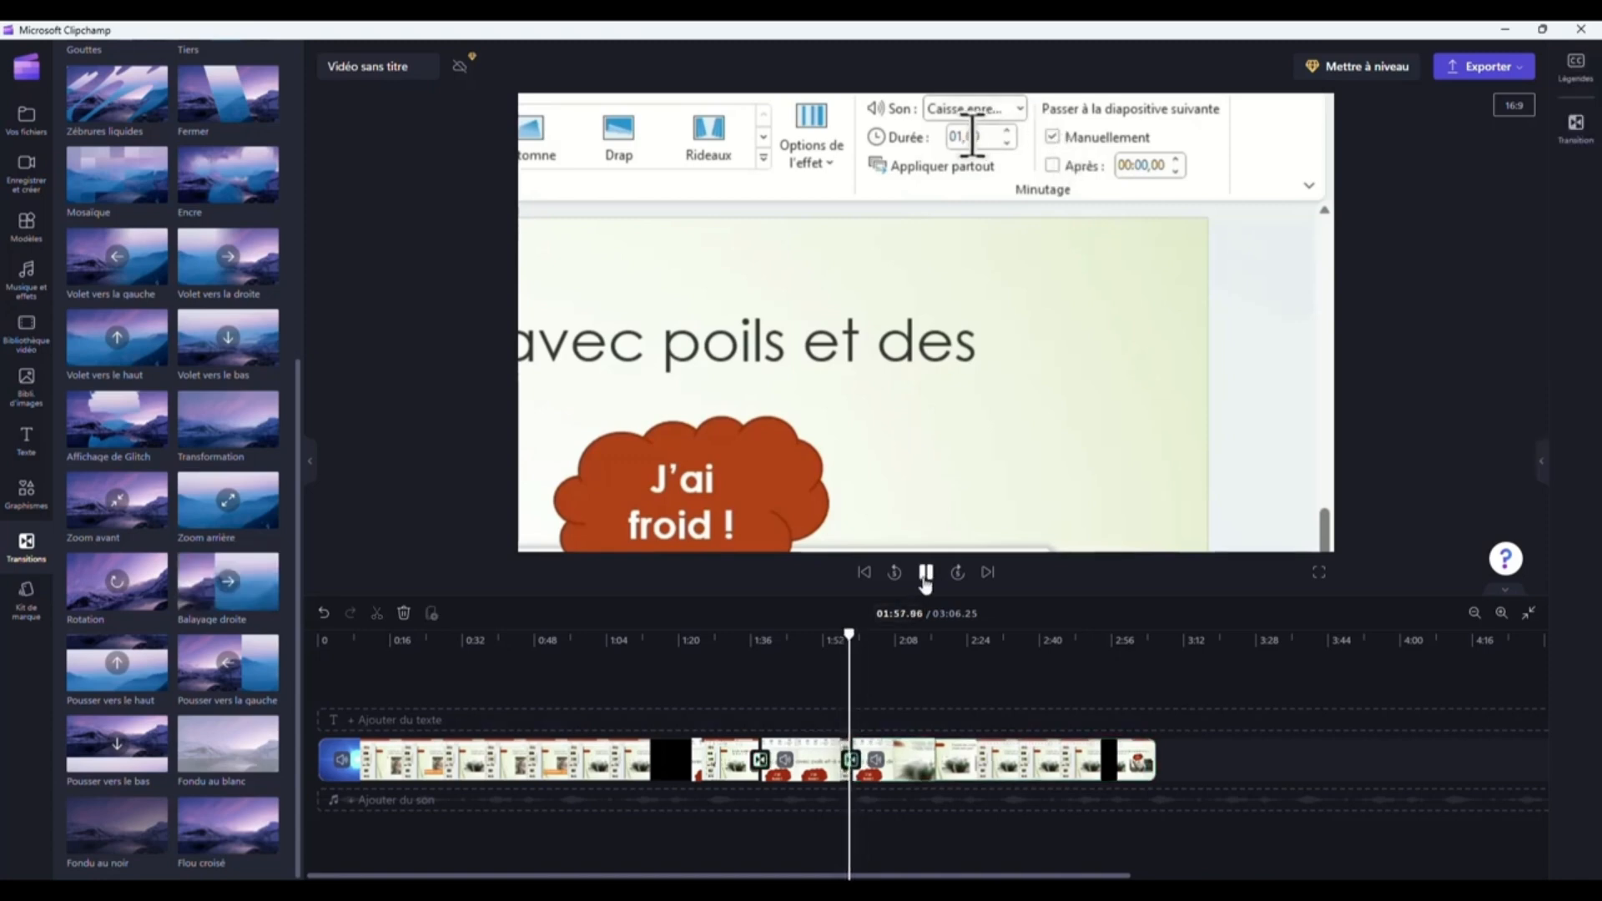
left_click(925, 574)
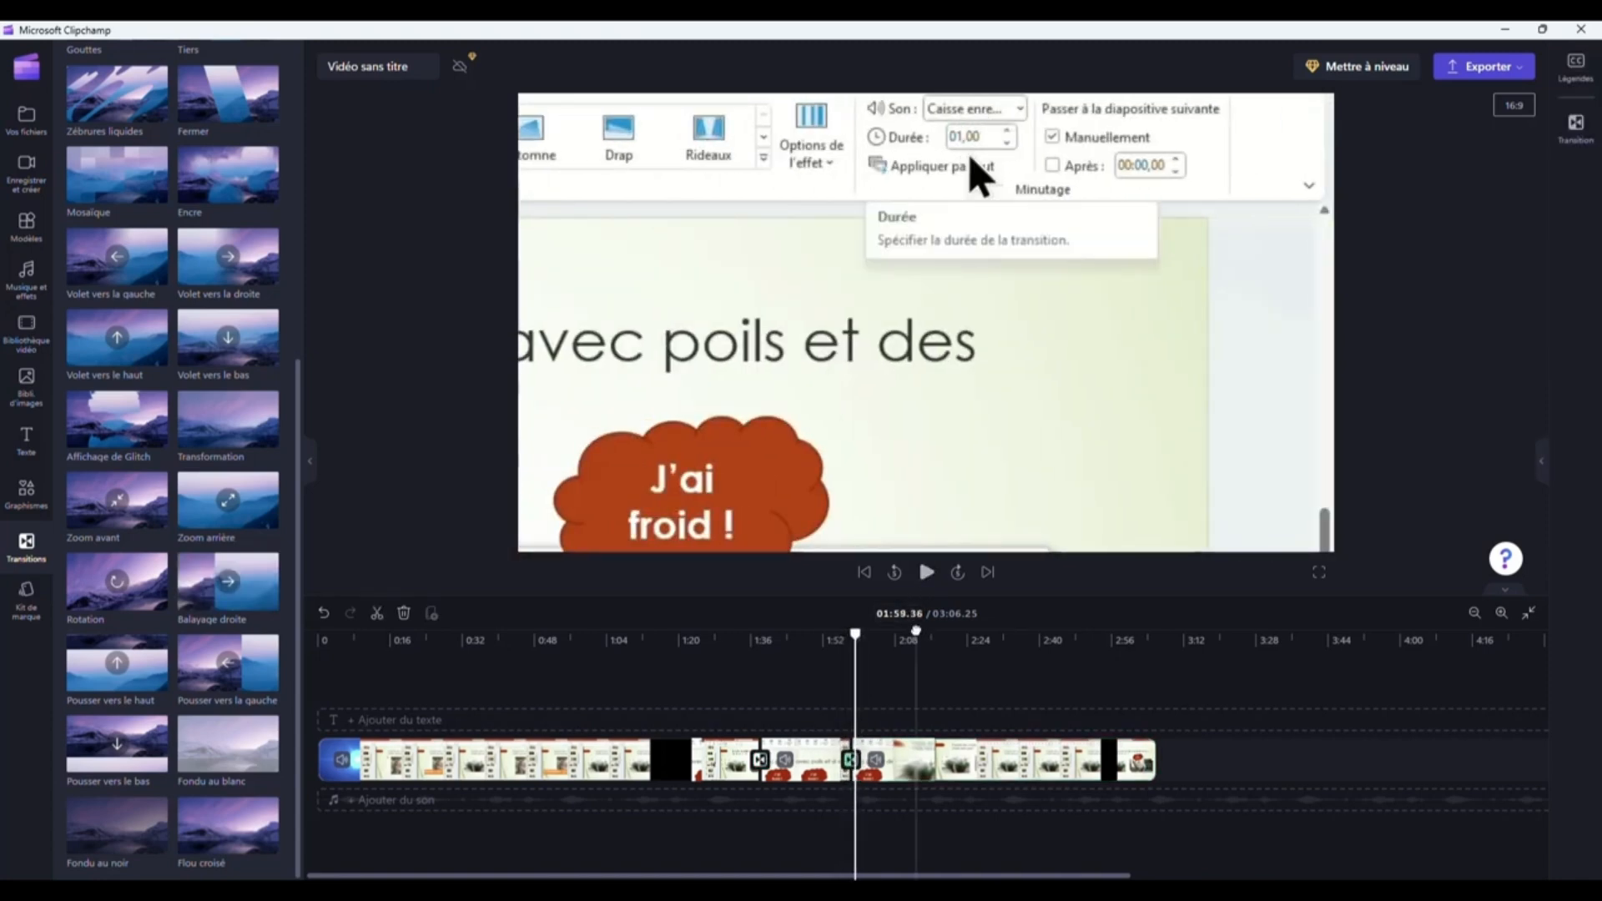
Step: Replace the transition at the cut near 1:58 with Zoom avant and play it back
left_click(1015, 375)
mouse_move(117, 500)
left_mouse_down()
mouse_move(757, 643)
mouse_move(852, 759)
left_mouse_up()
left_click_drag(850, 639, 837, 639)
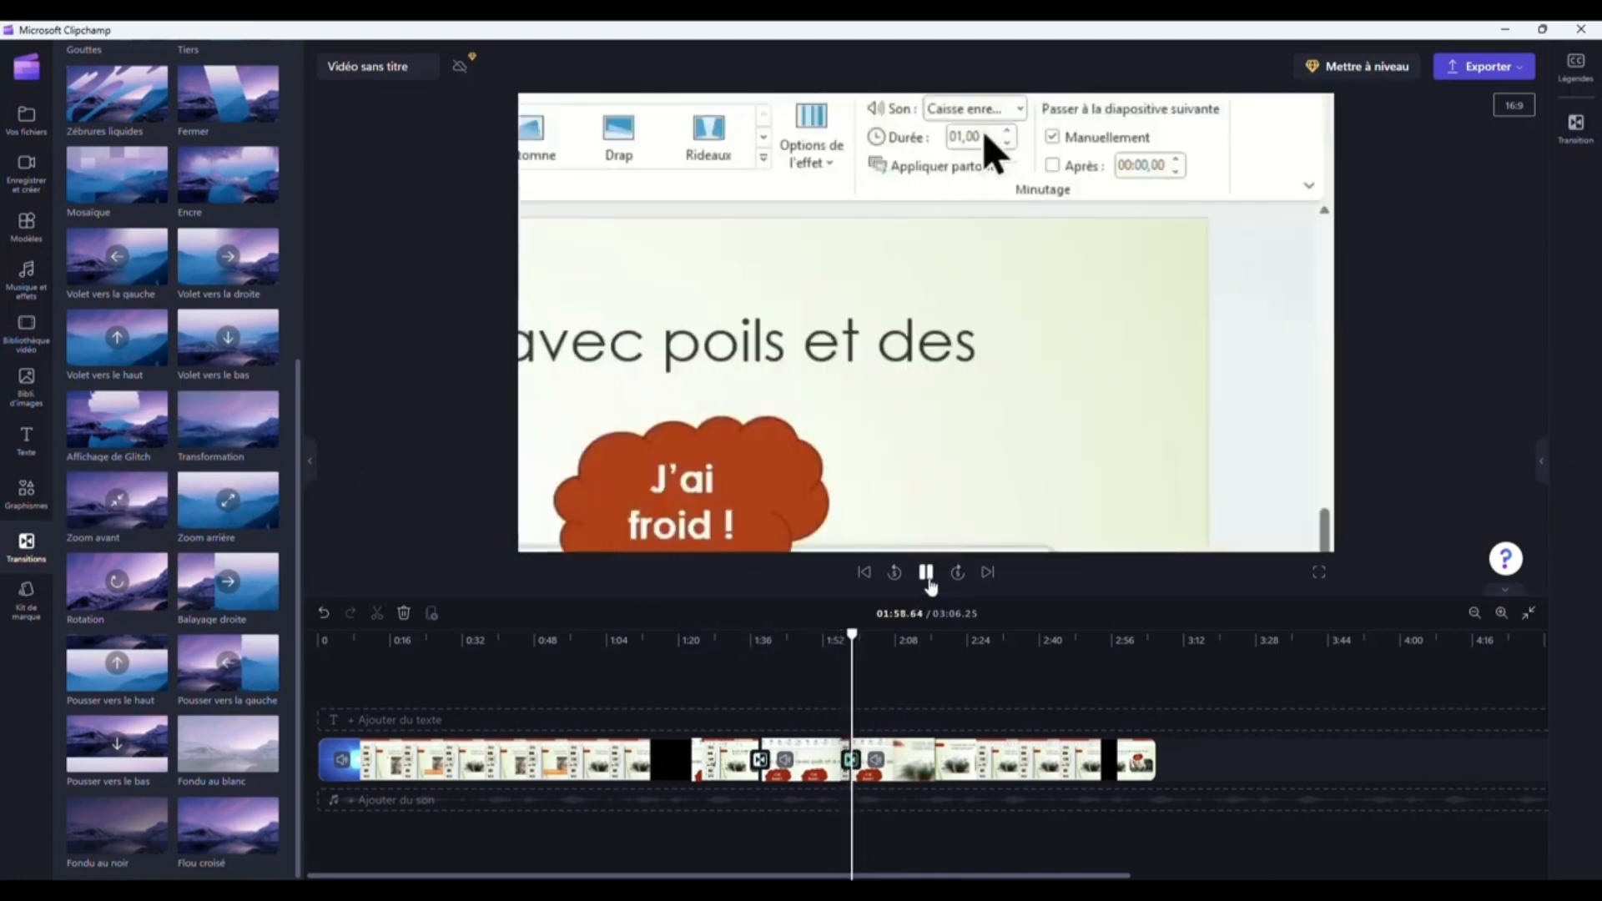
left_click(927, 576)
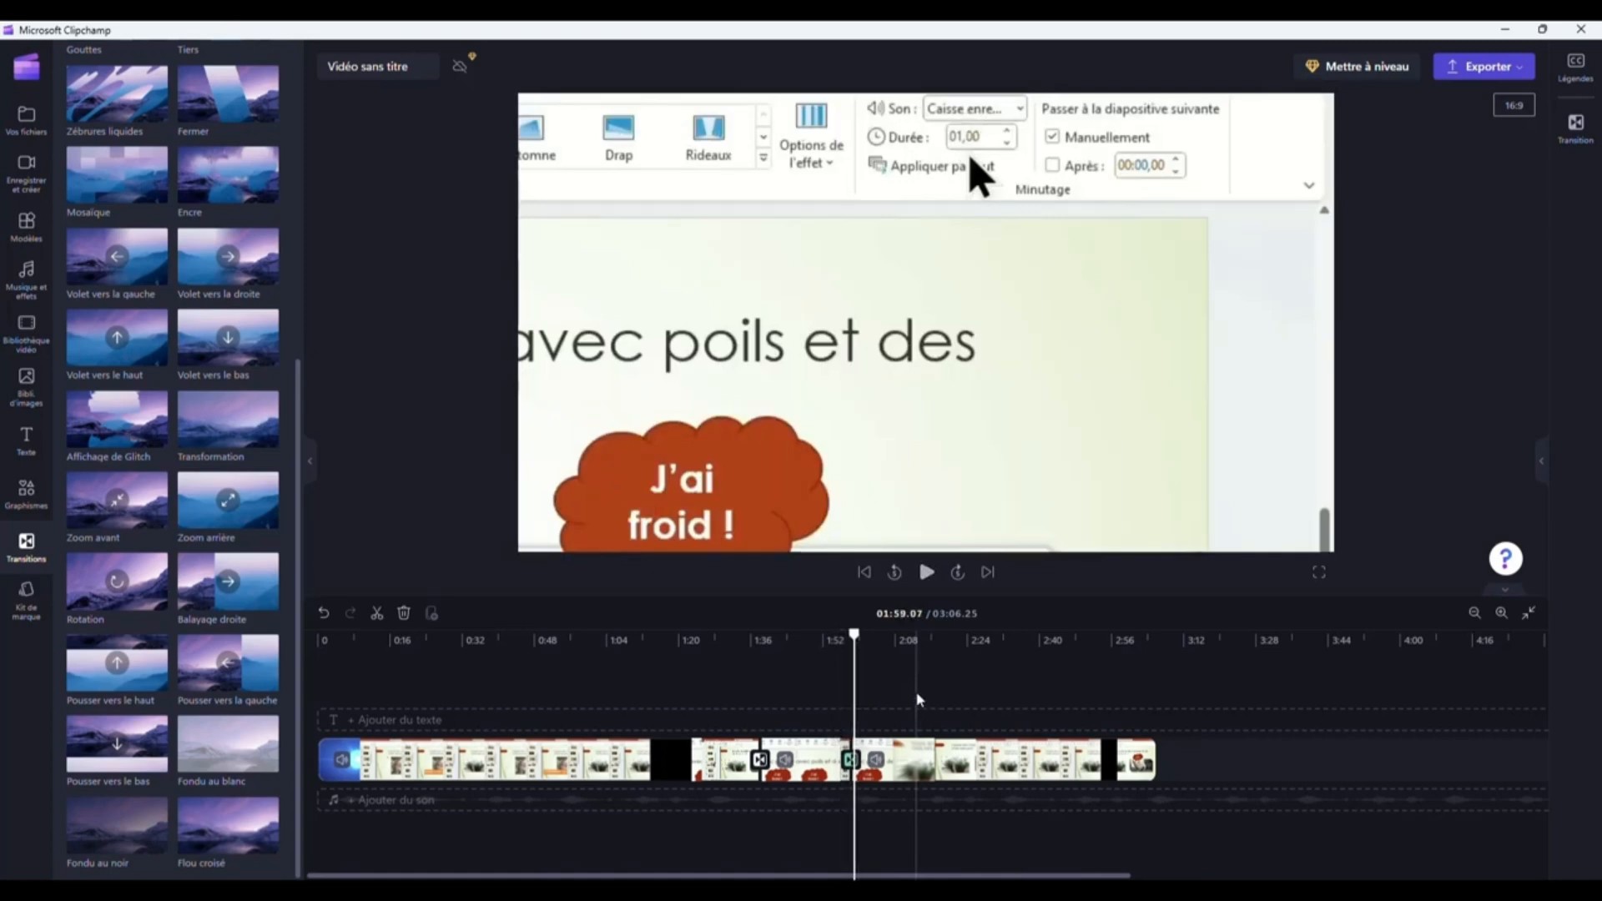
left_click(959, 429)
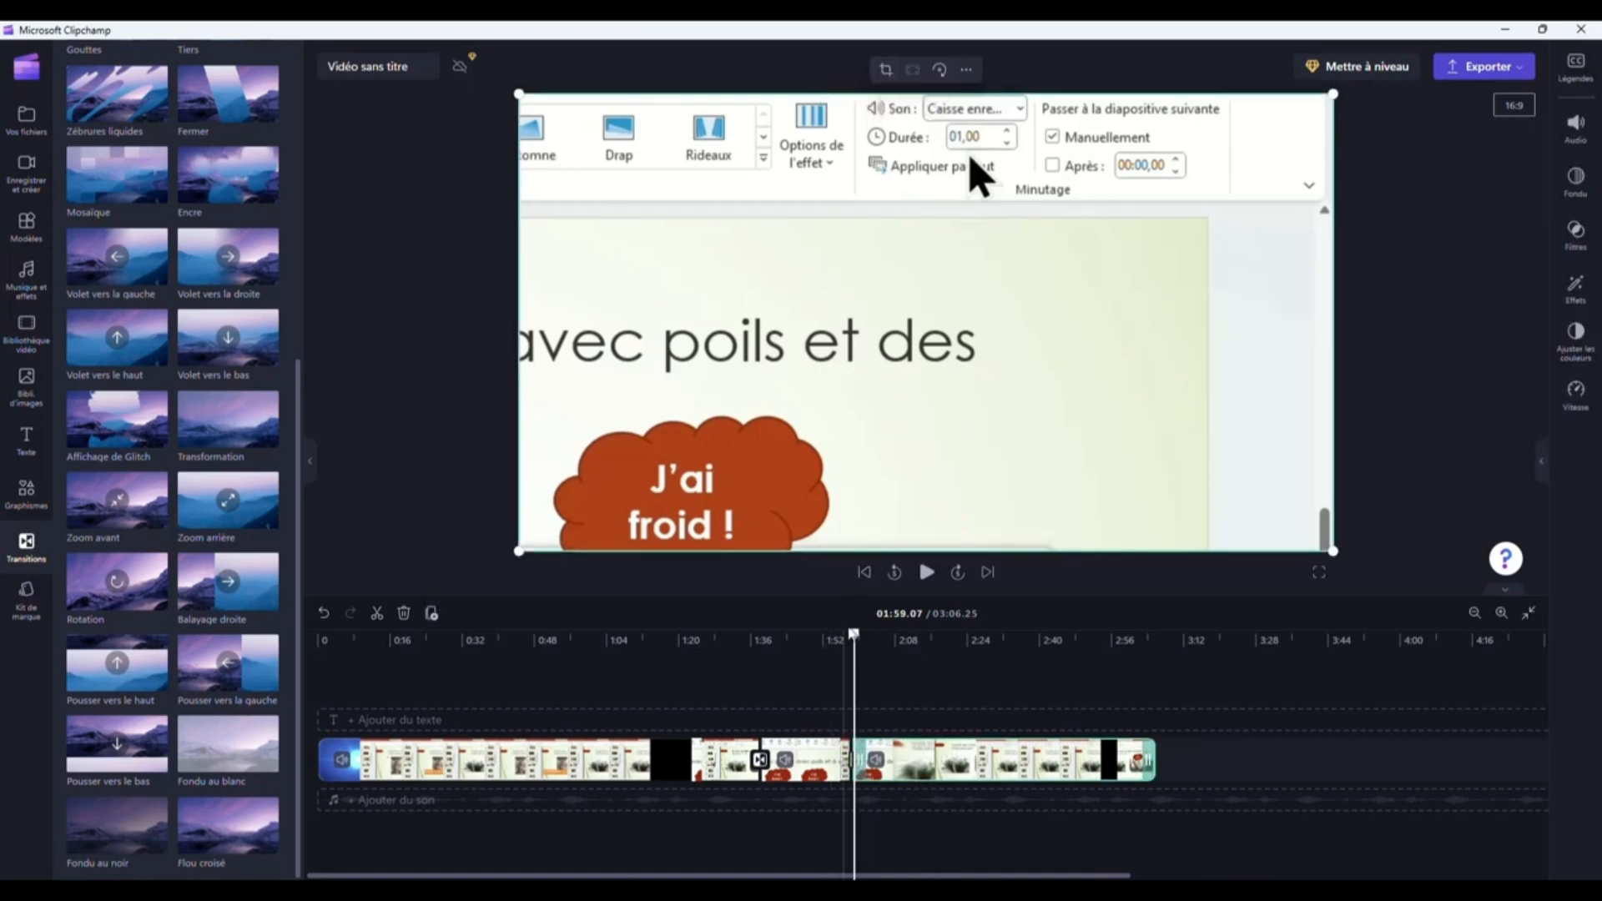
Step: Try cropping the first segment's picture to the lower-left area with the grey cat and filling the frame with it, and undo both changes
left_click_drag(853, 636, 746, 636)
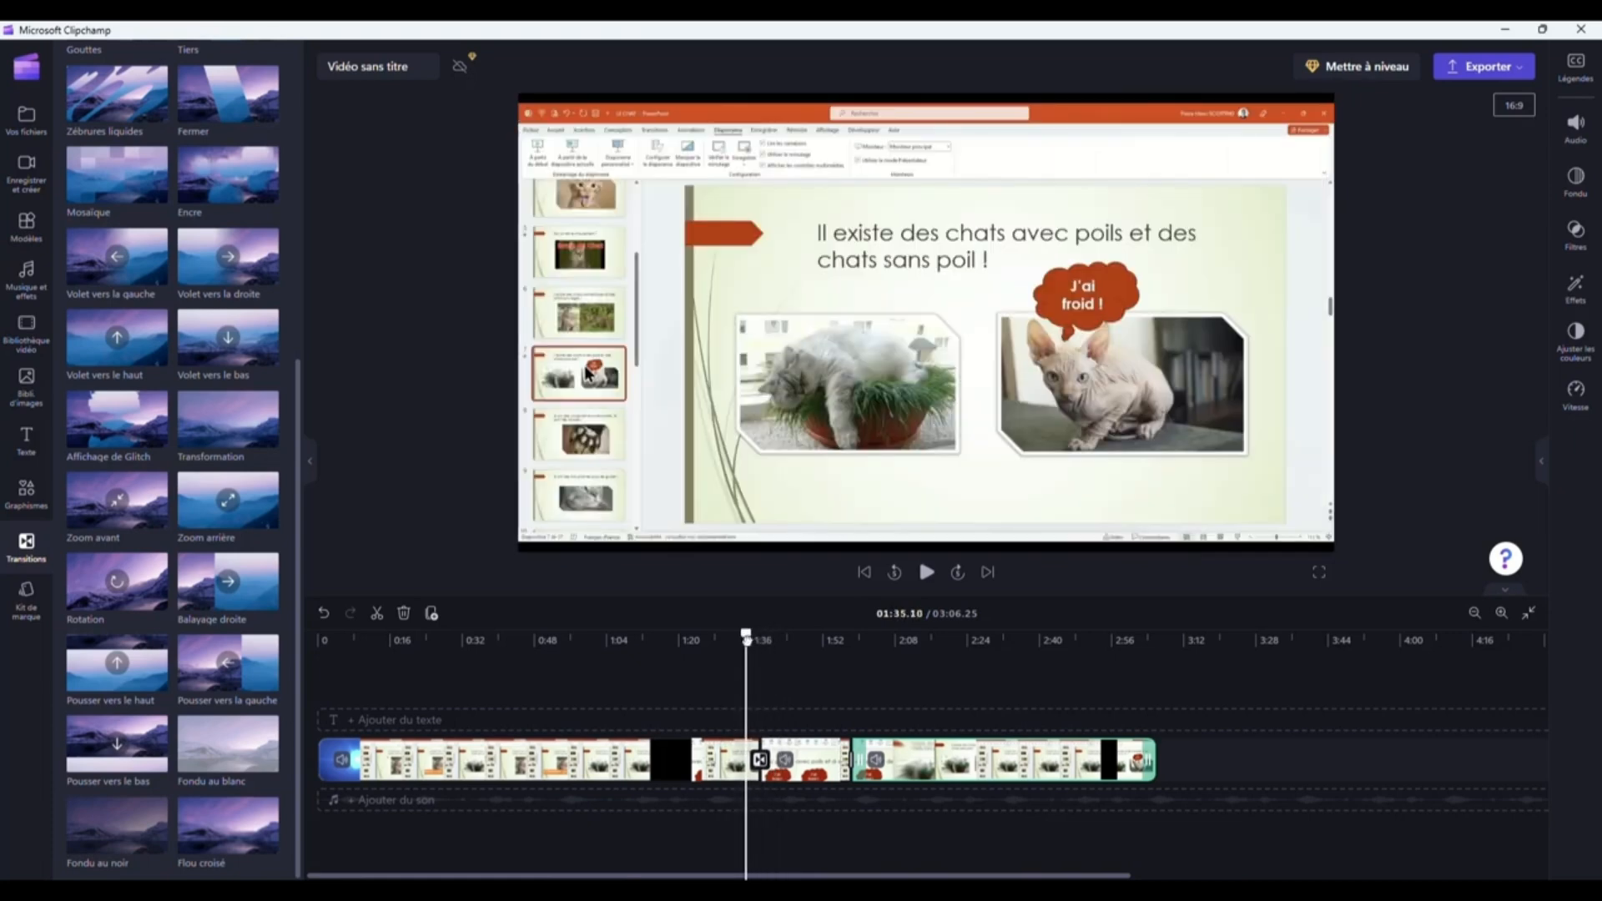
left_click(791, 640)
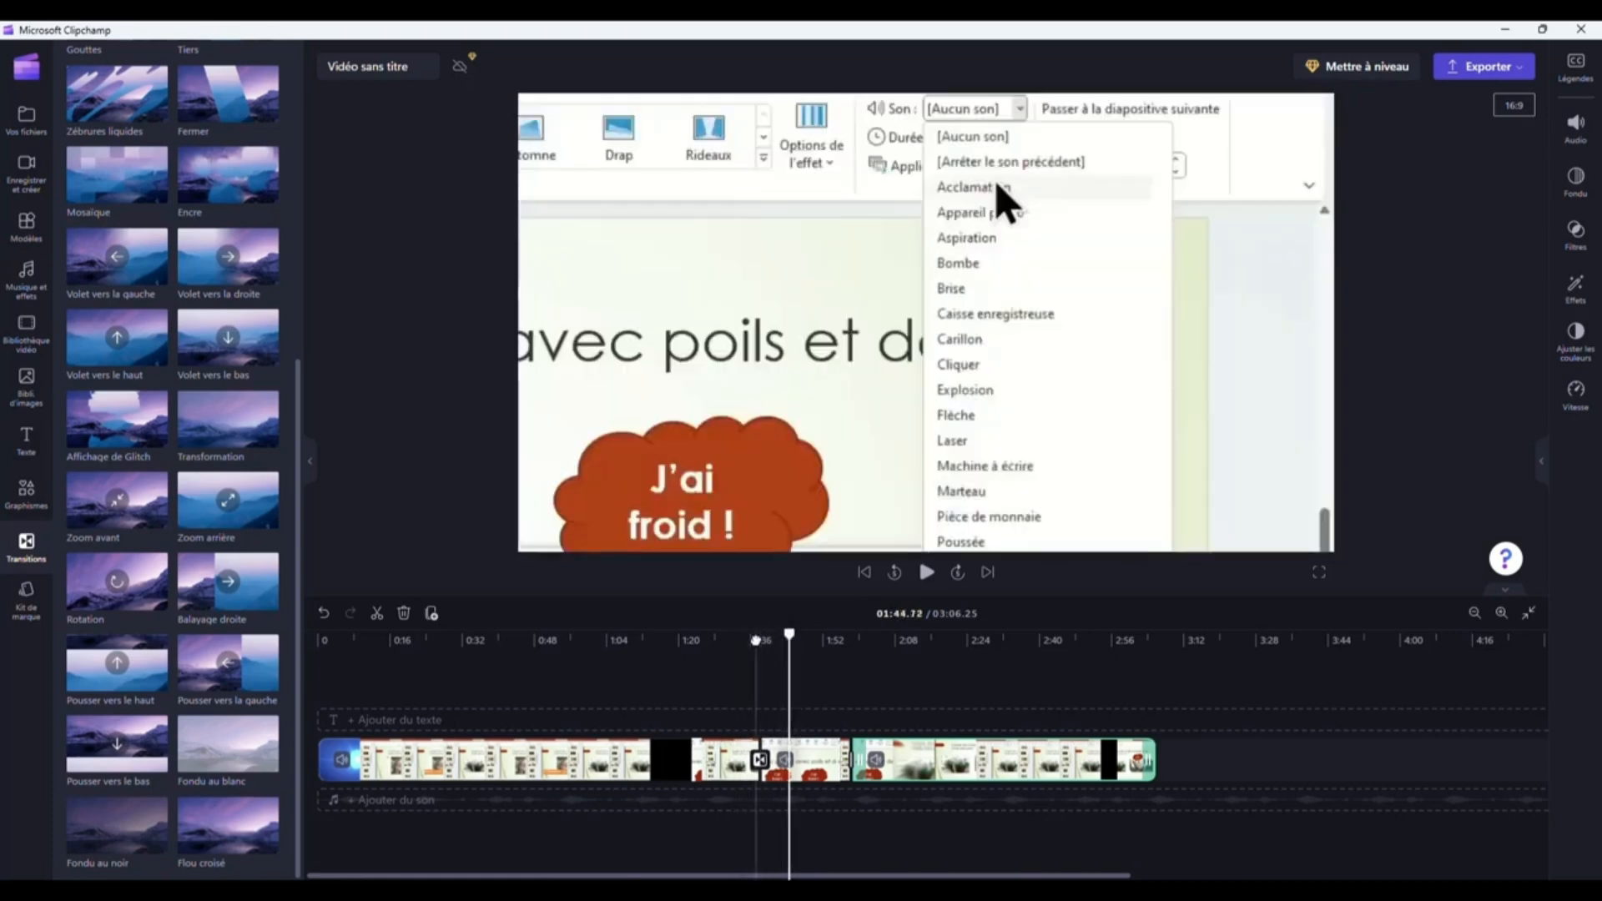
left_click(756, 636)
left_click_drag(756, 636, 733, 636)
left_click(874, 117)
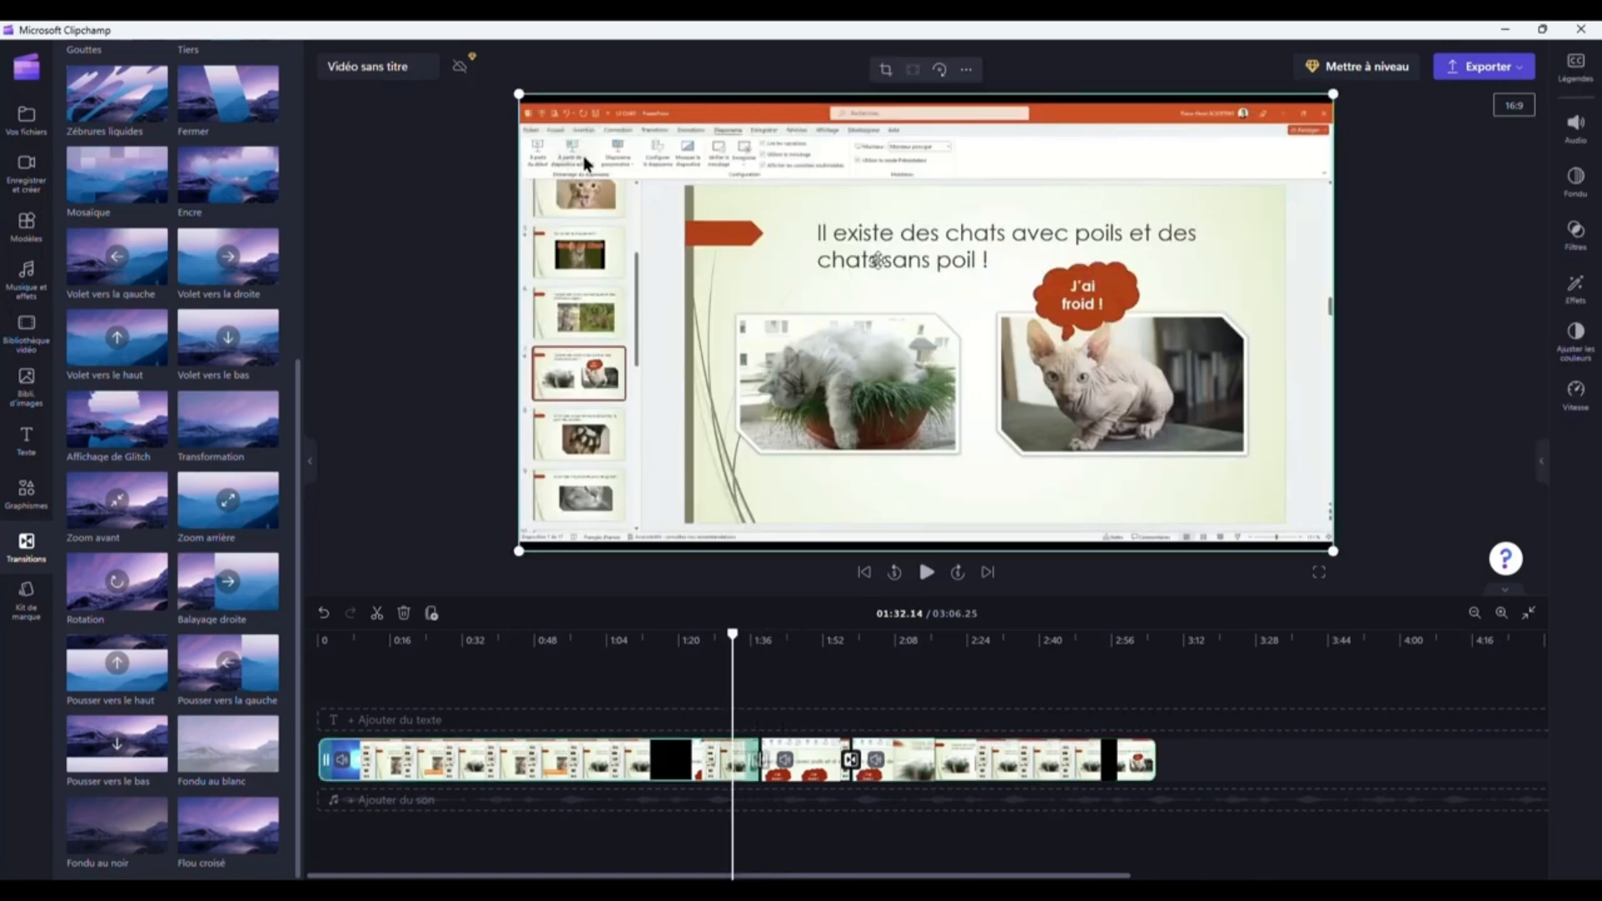
left_click(885, 70)
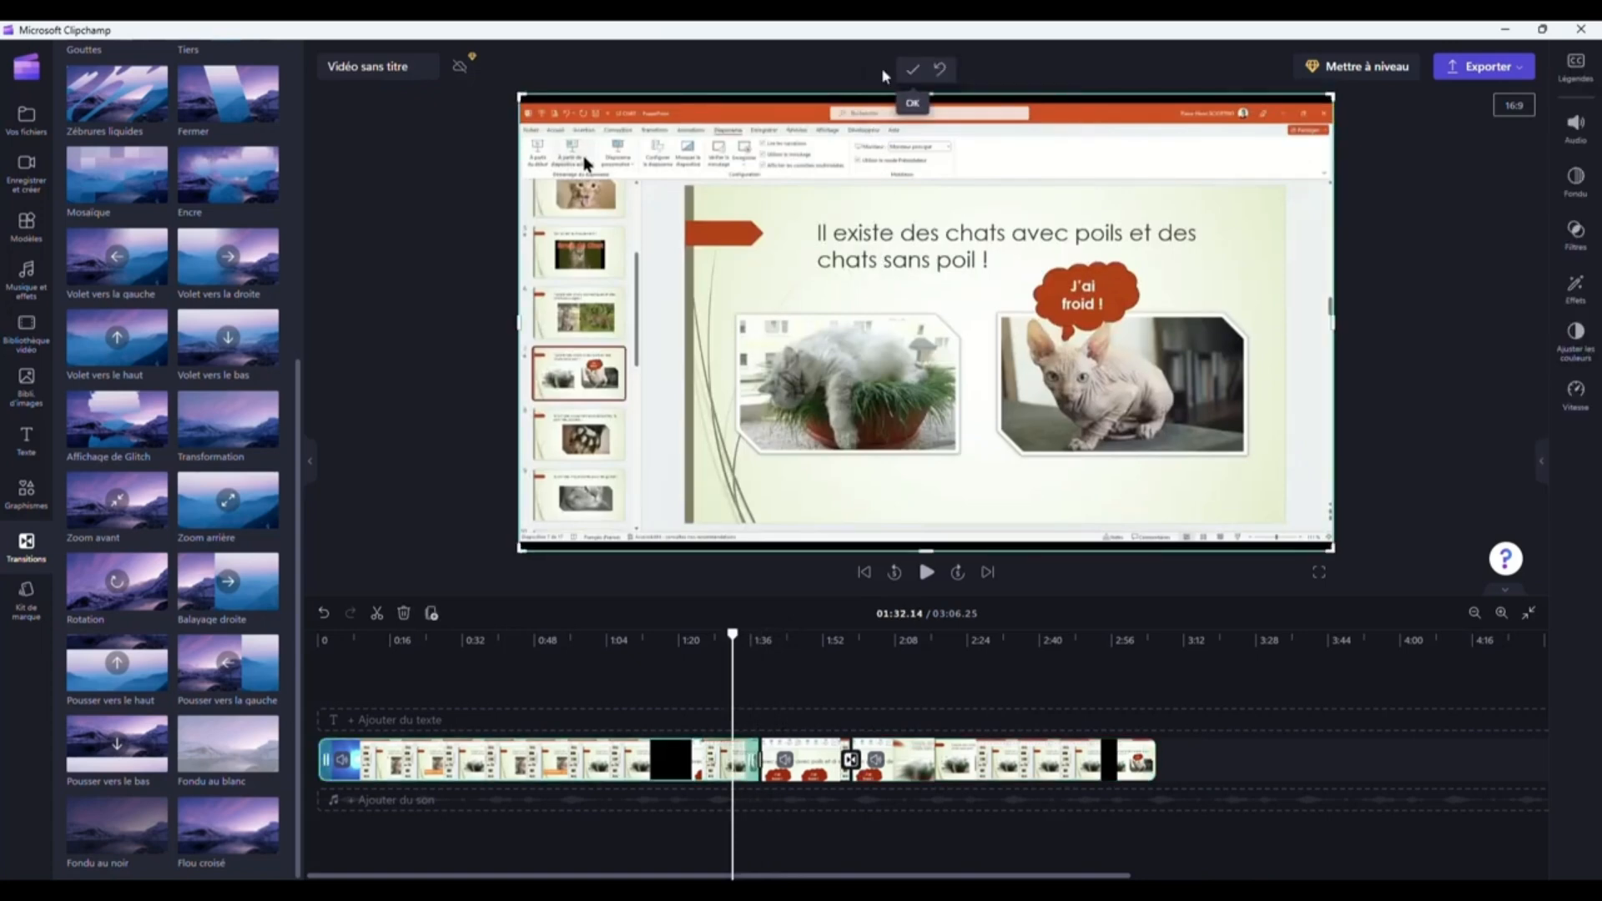
left_click_drag(1331, 98, 974, 315)
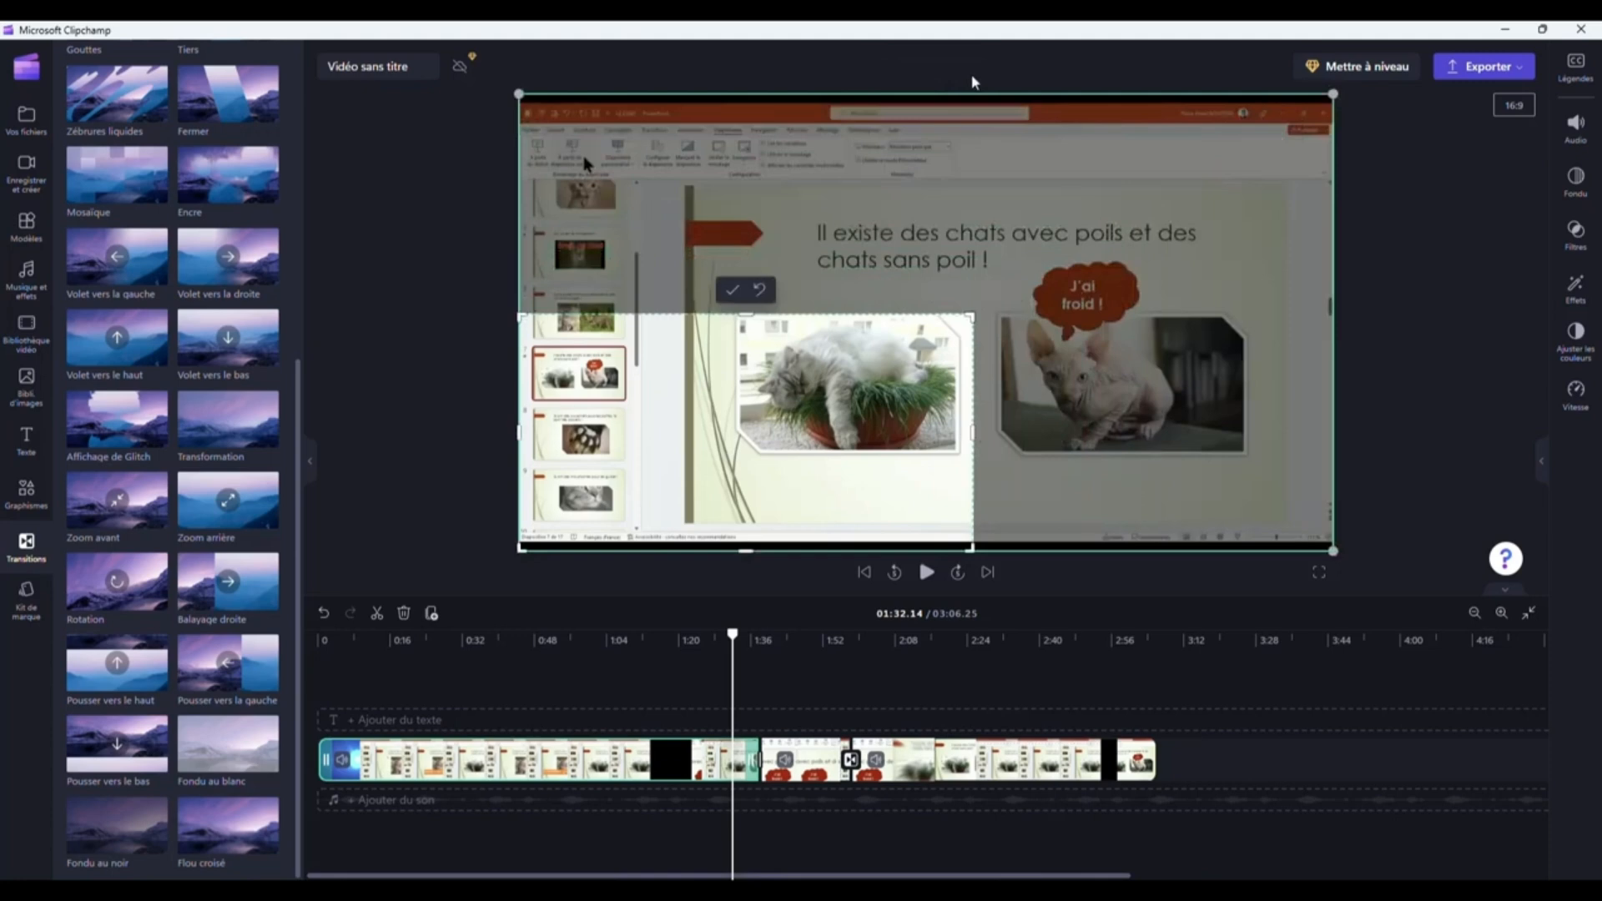
left_click(733, 291)
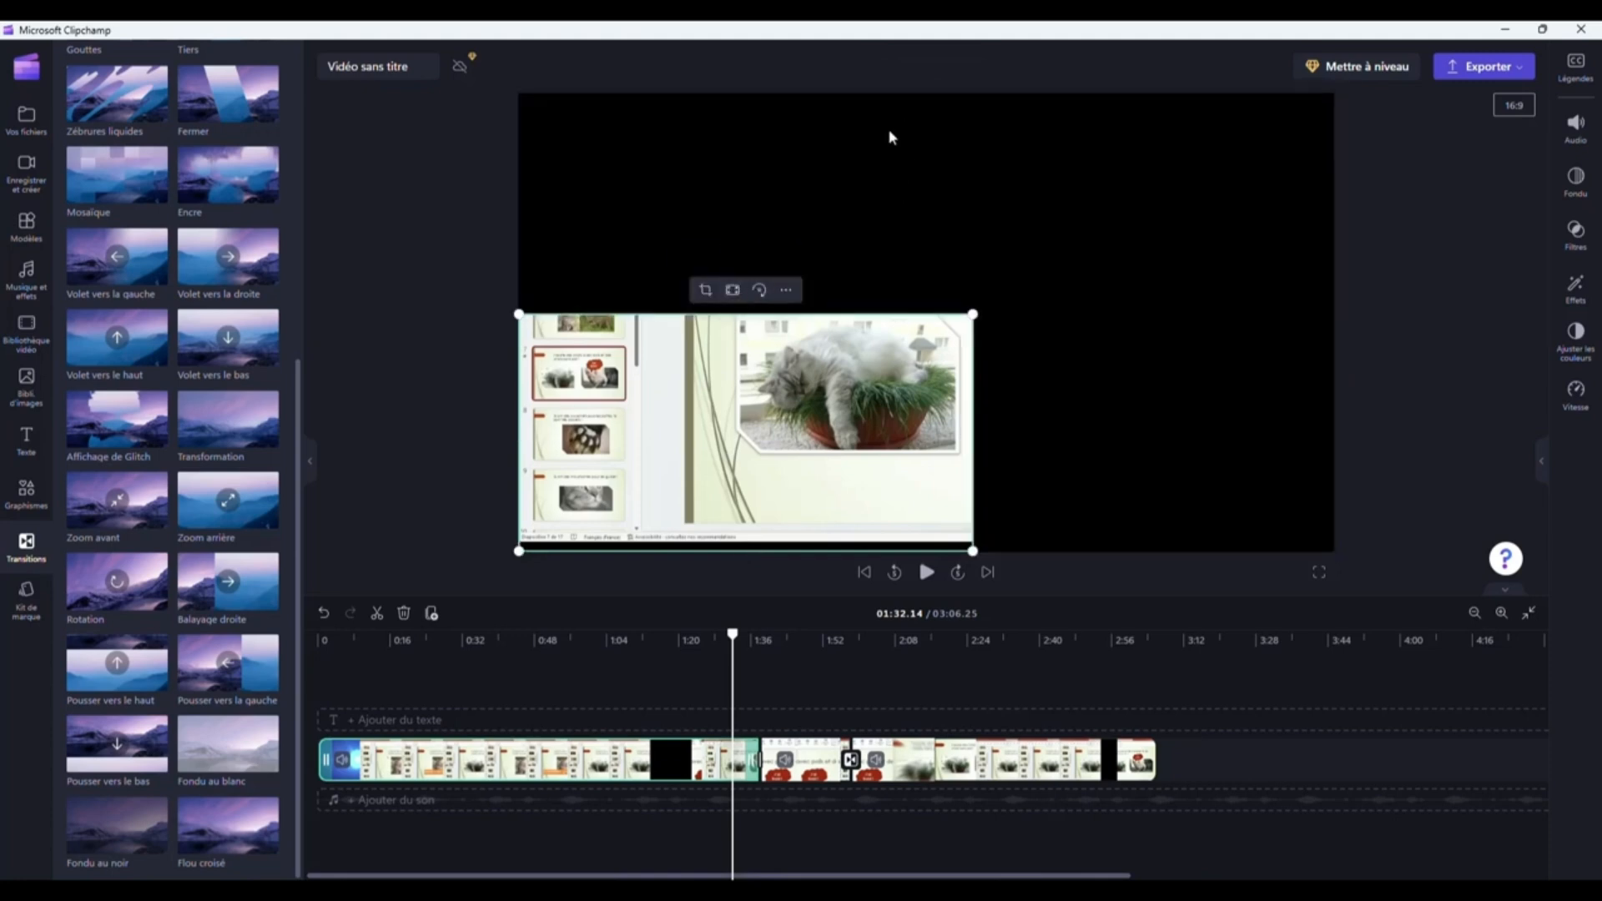
left_click(732, 291)
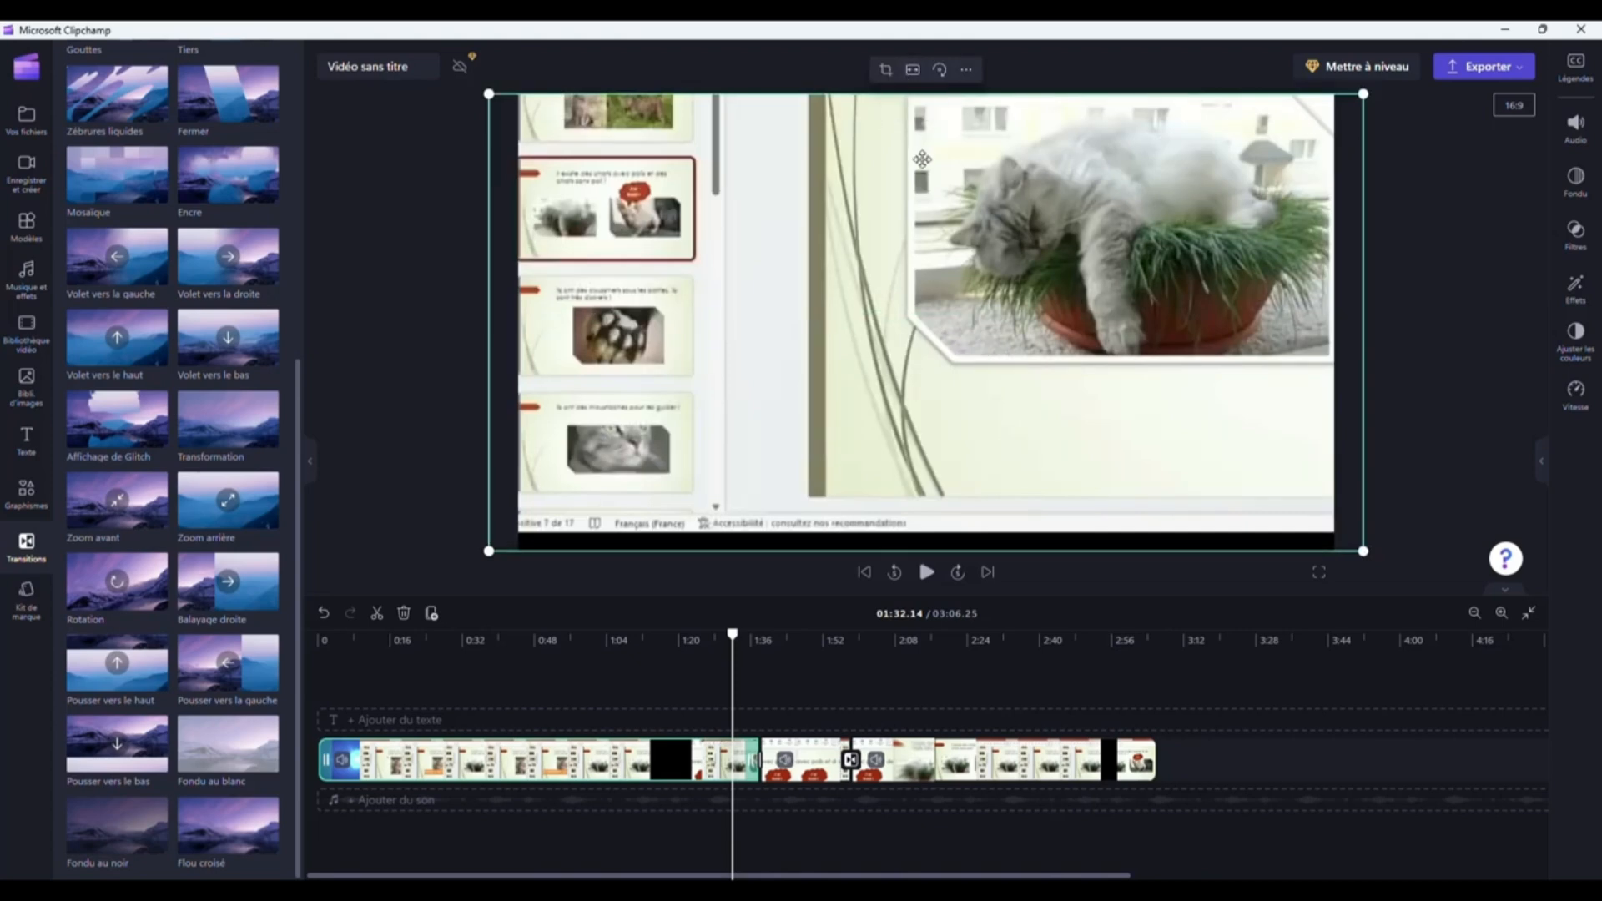
key("ctrl+z")
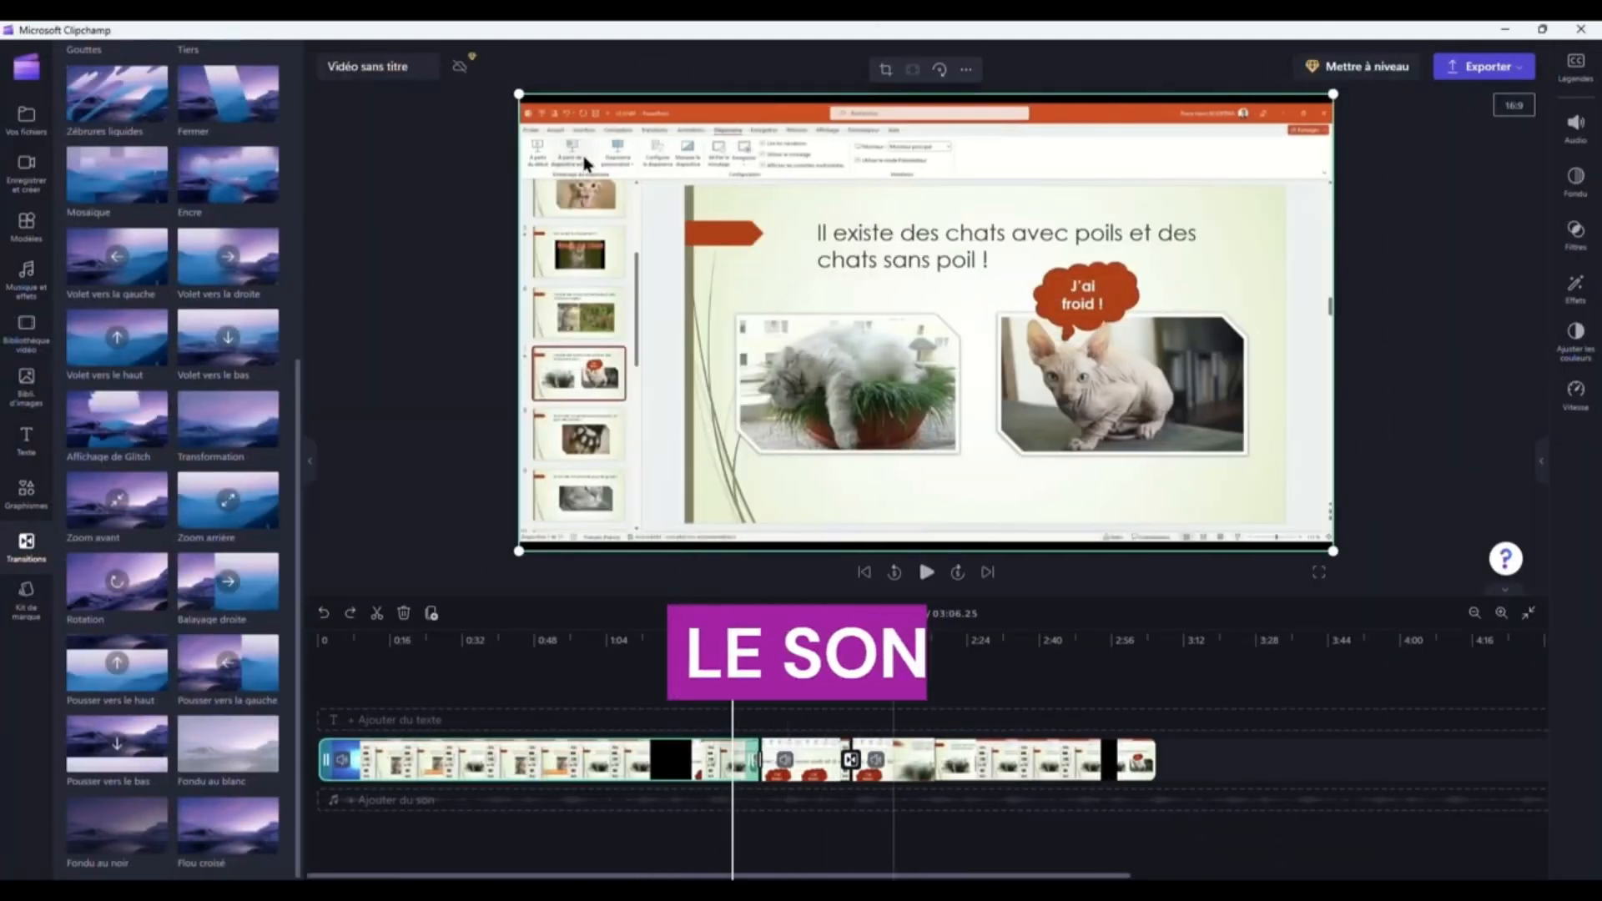
Step: Mute the sound of the short middle segment between the two transitions
left_click_drag(732, 664, 795, 664)
left_click(817, 759)
left_click(659, 761)
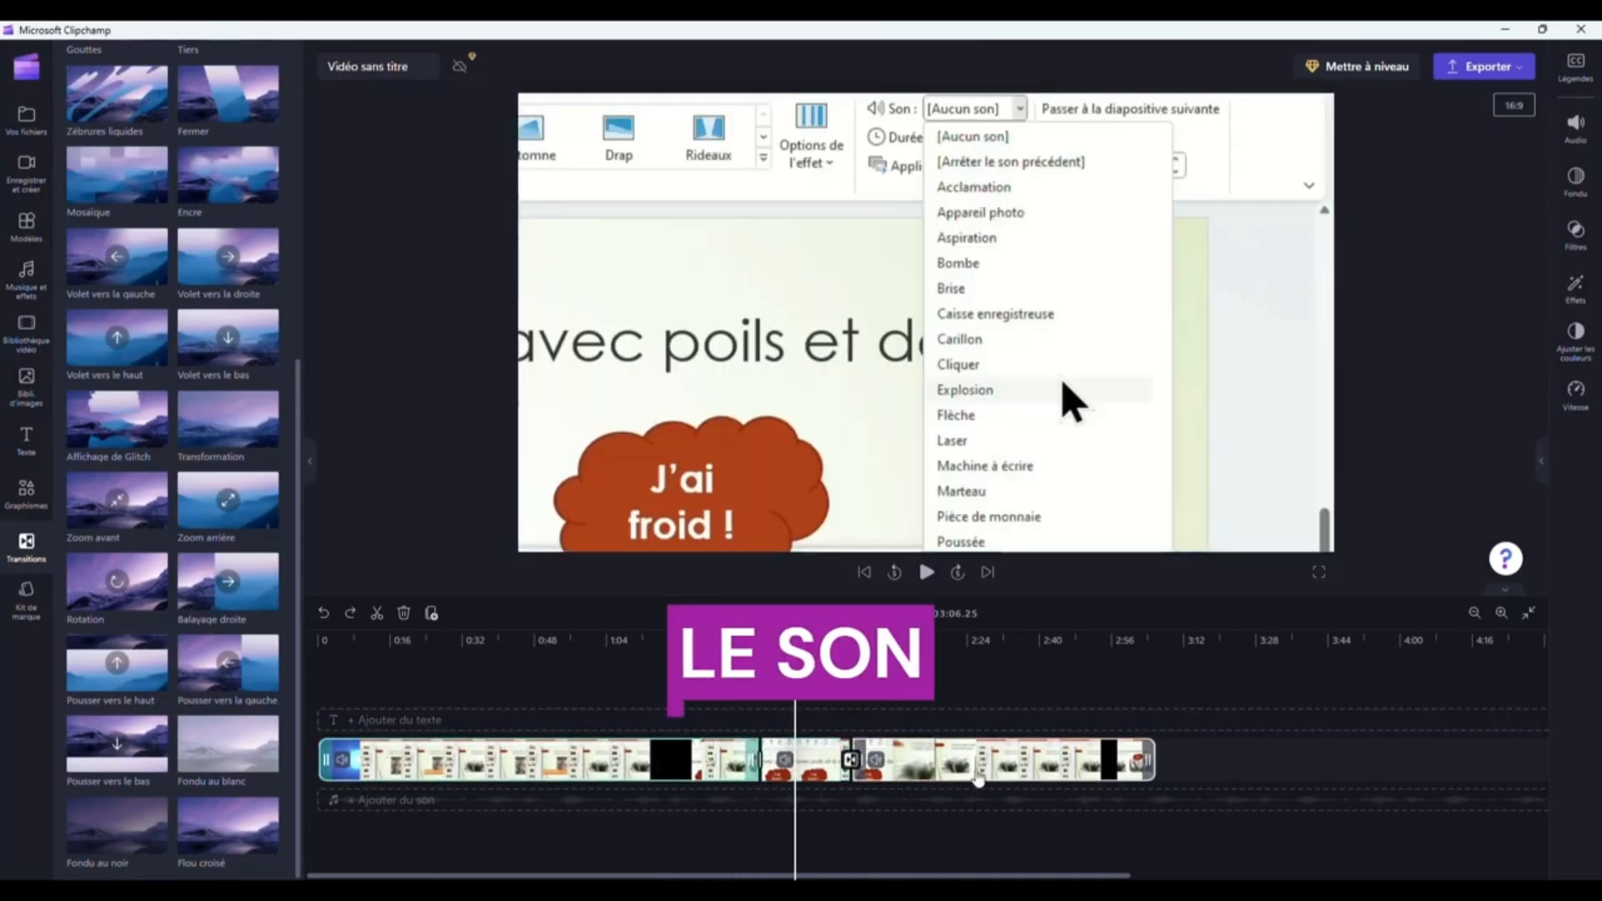
left_click(976, 772)
left_click(817, 772)
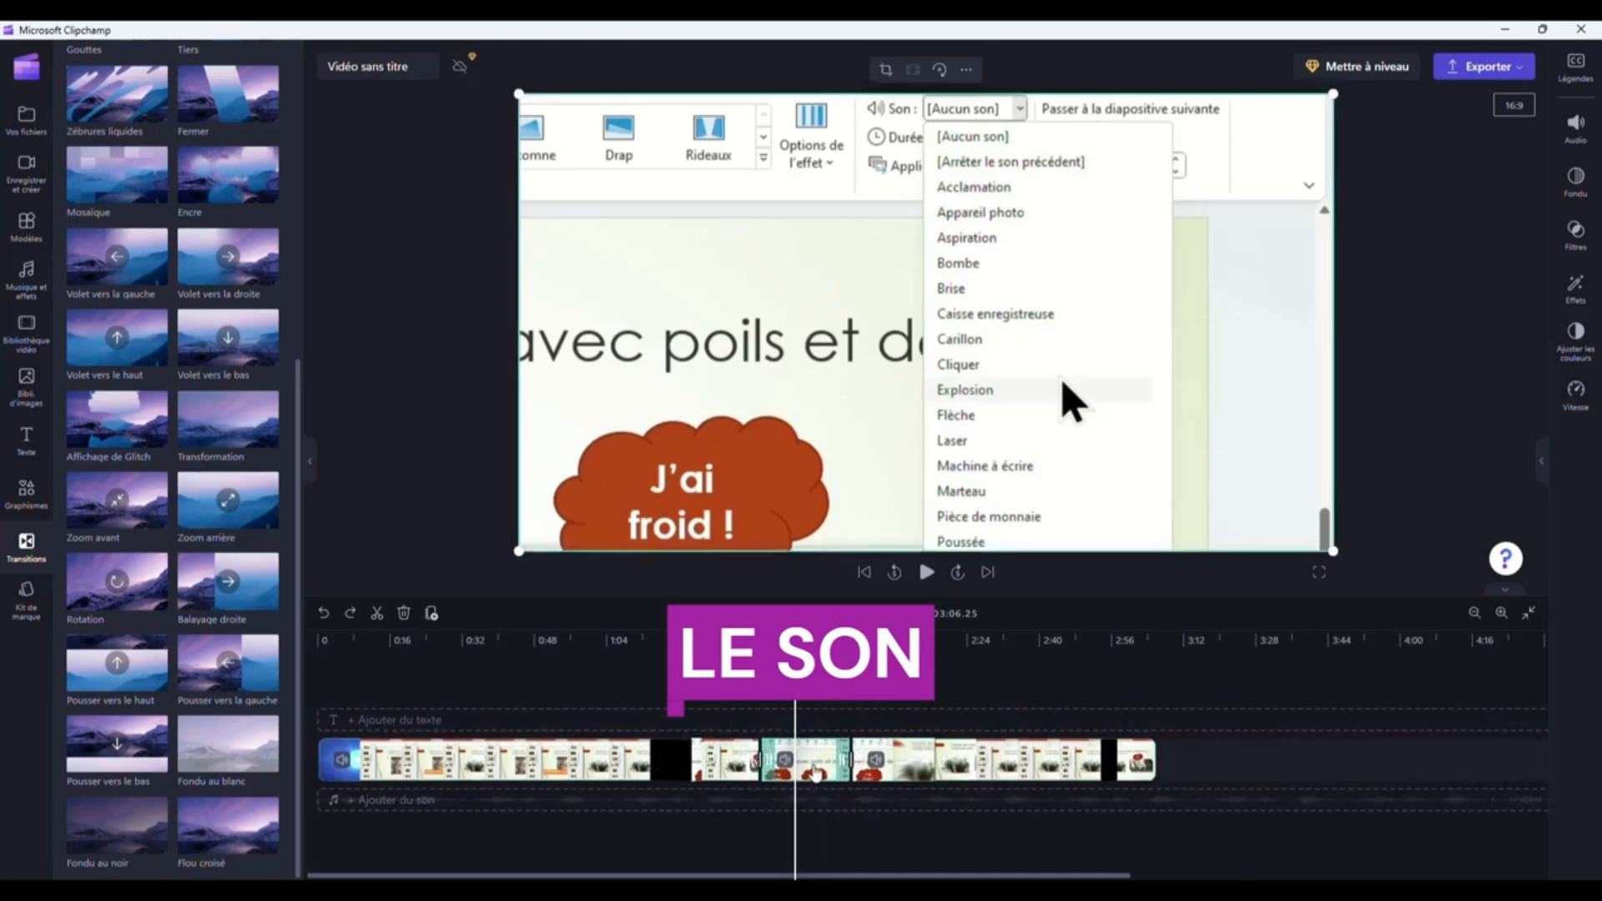
right_click(816, 772)
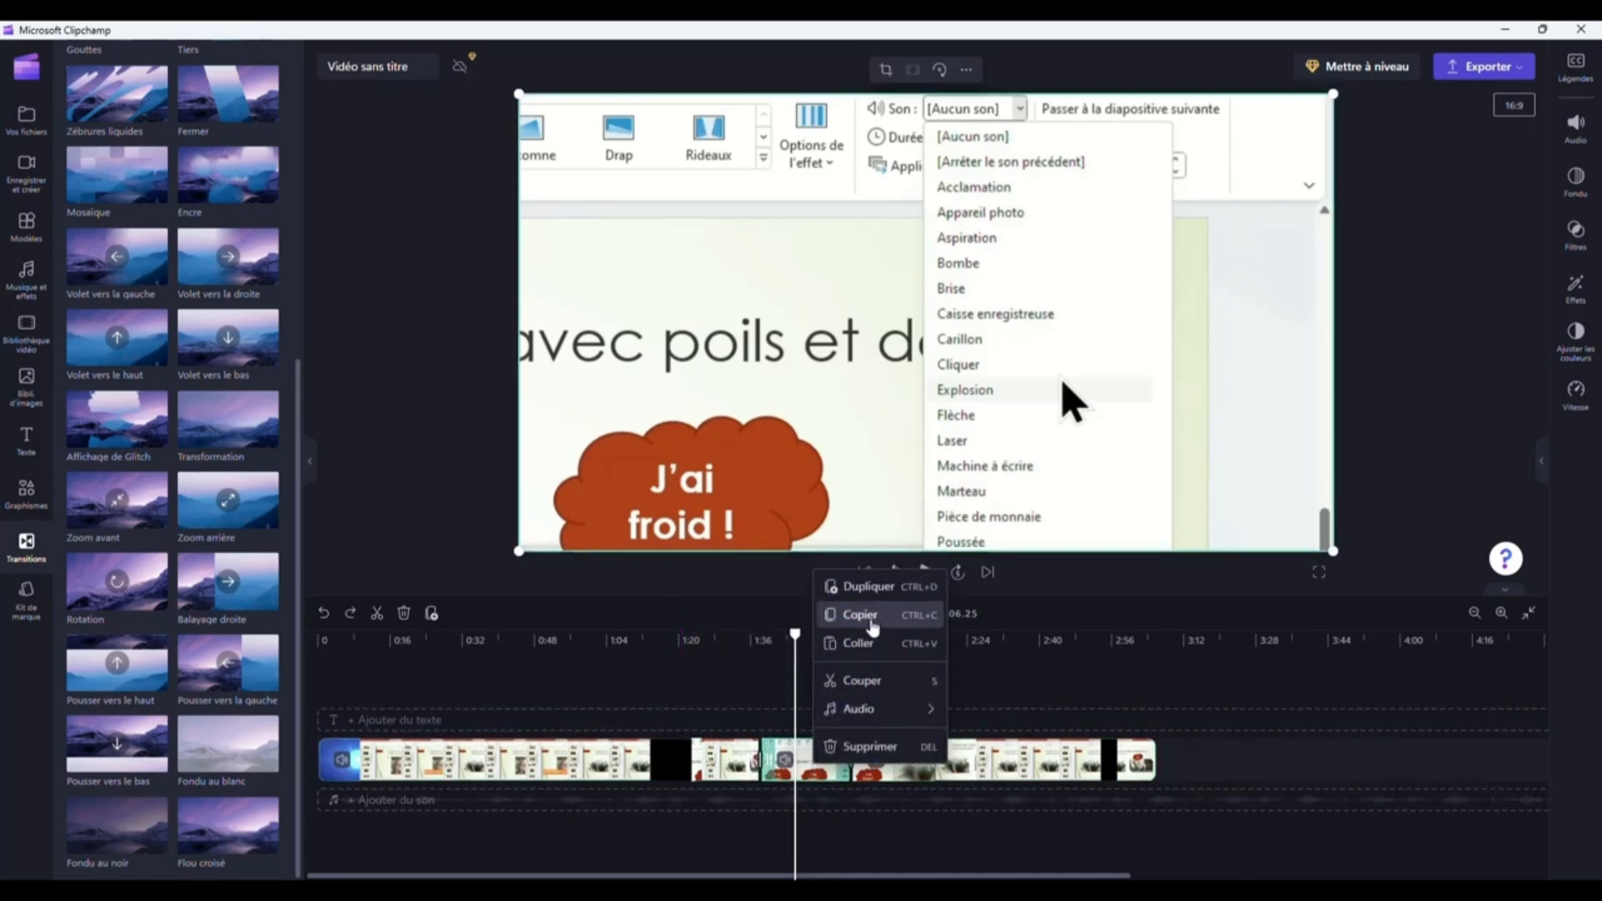
mouse_move(892, 709)
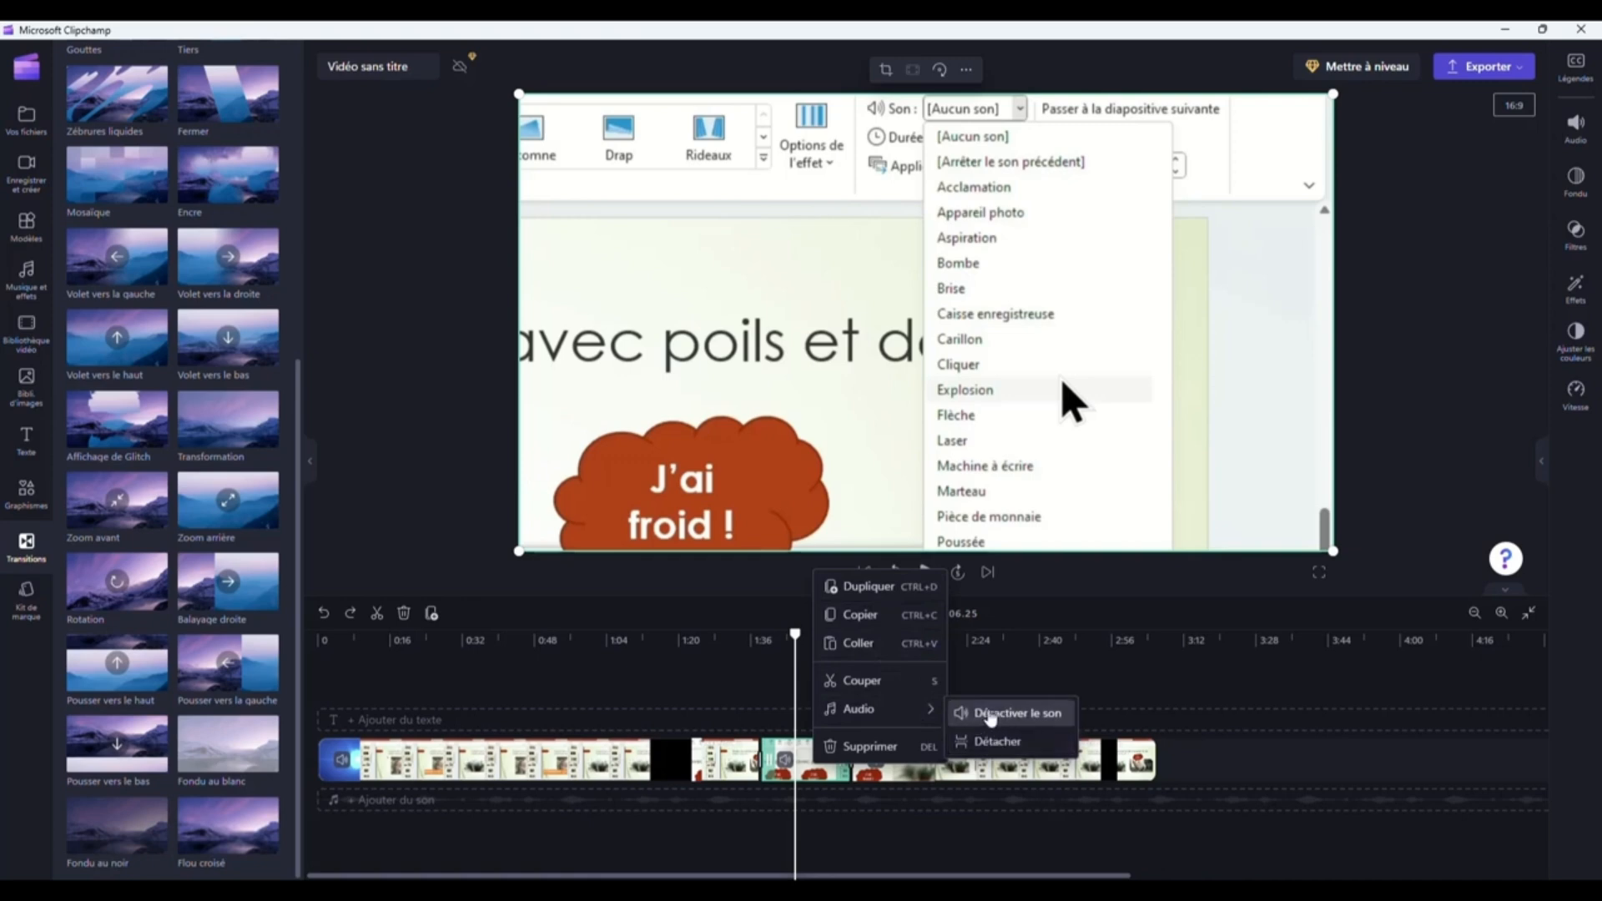
left_click(990, 716)
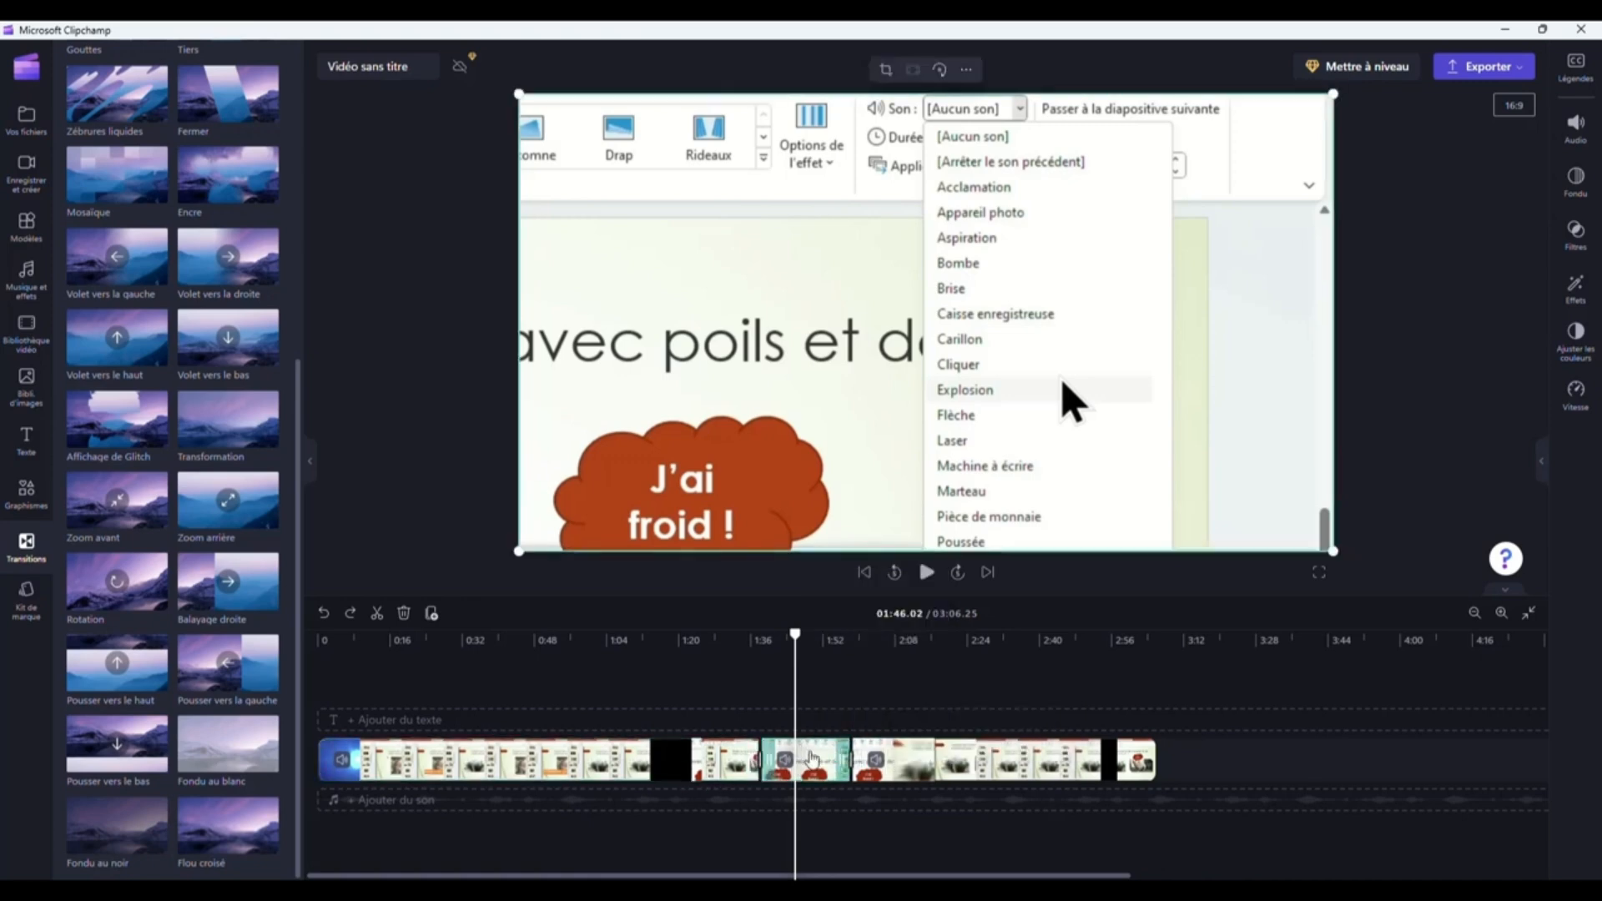
right_click(812, 760)
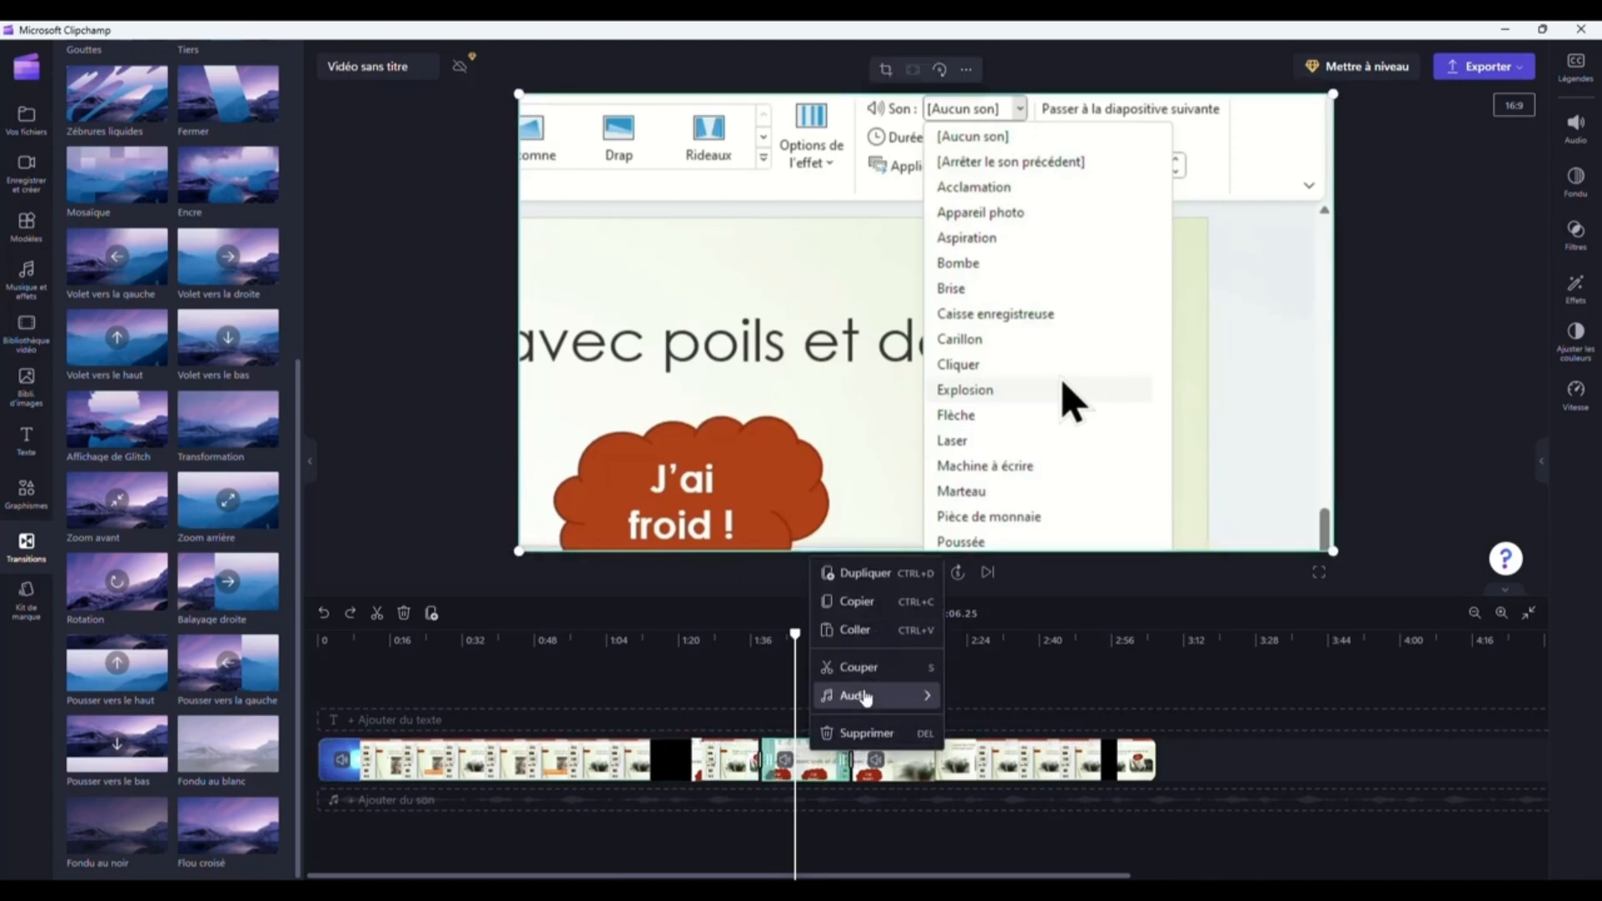
left_click(993, 700)
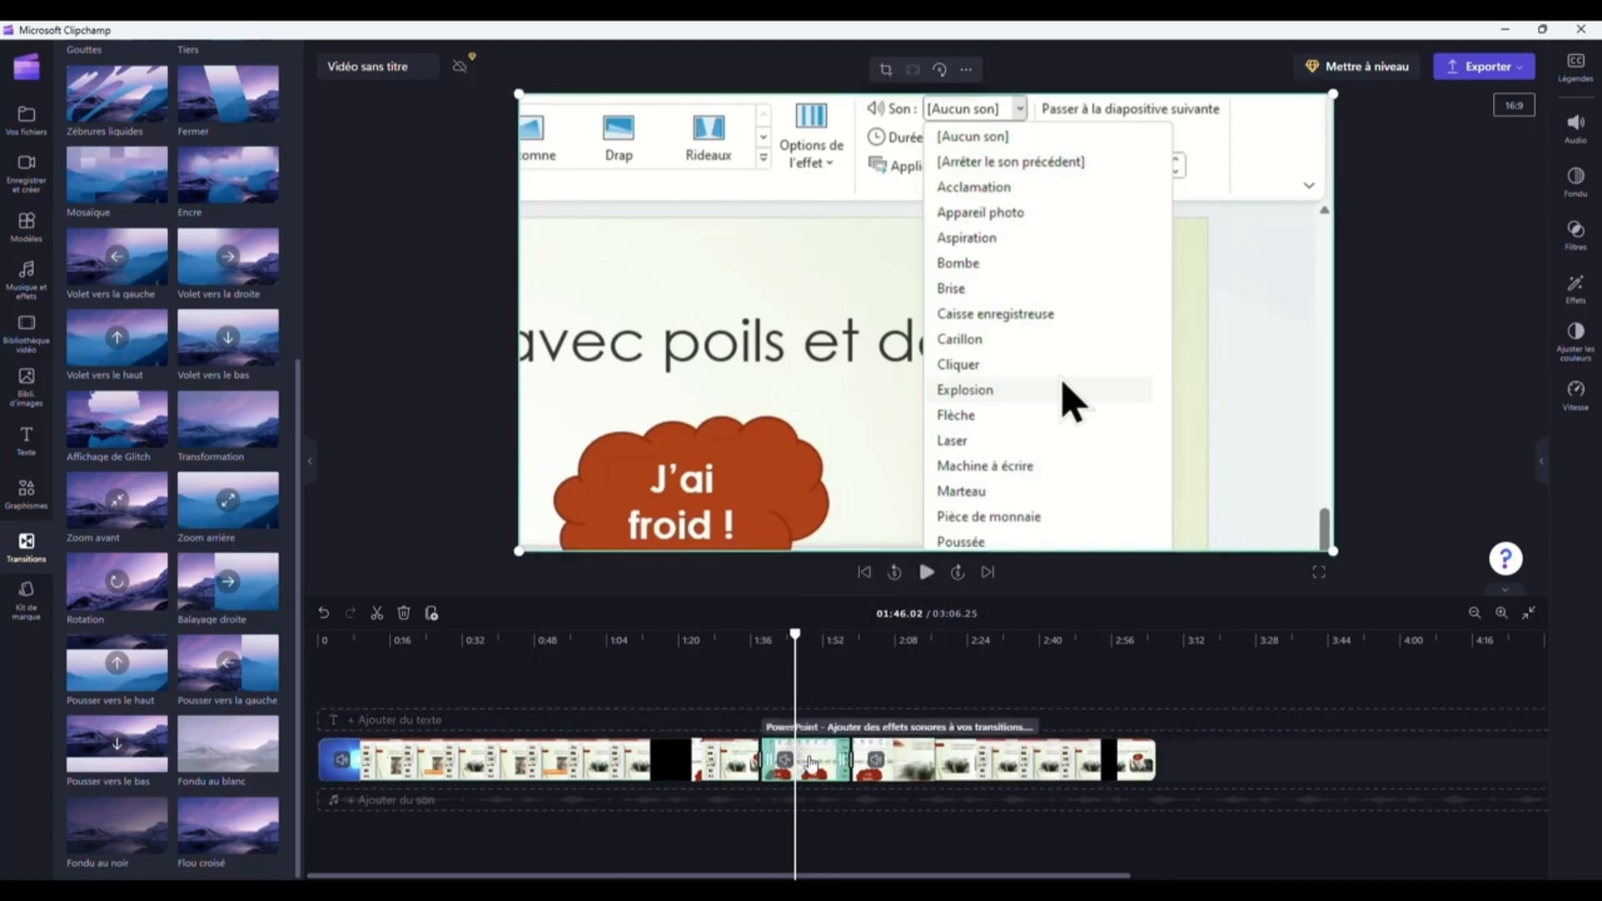
Step: Detach the short middle segment's audio into a separate clip on the audio track beneath it
right_click(809, 761)
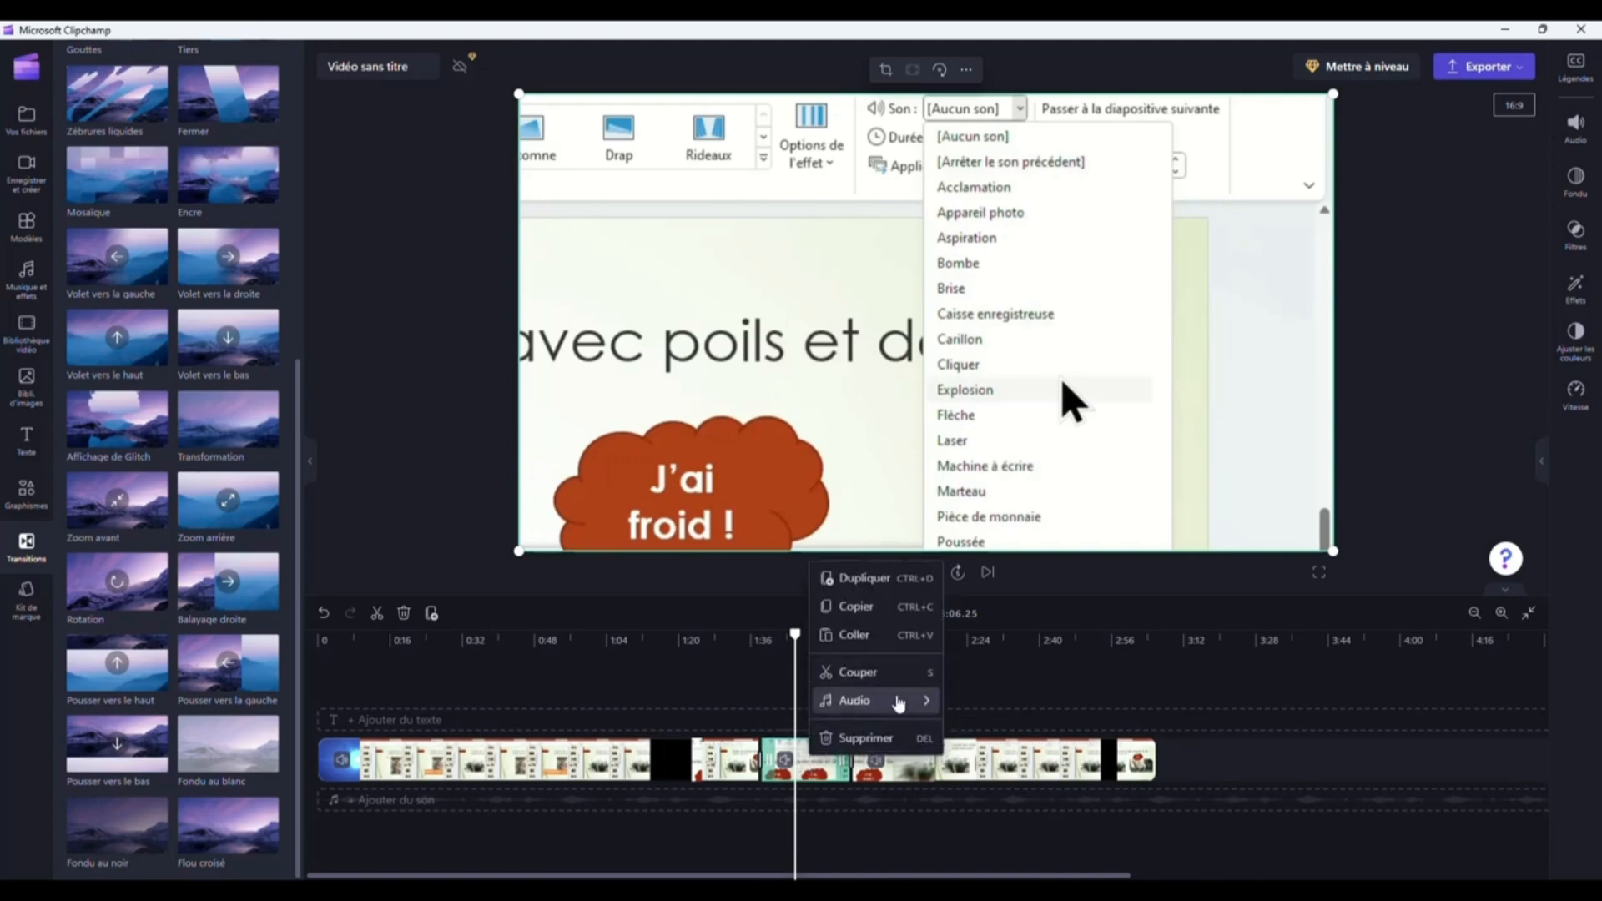
mouse_move(910, 701)
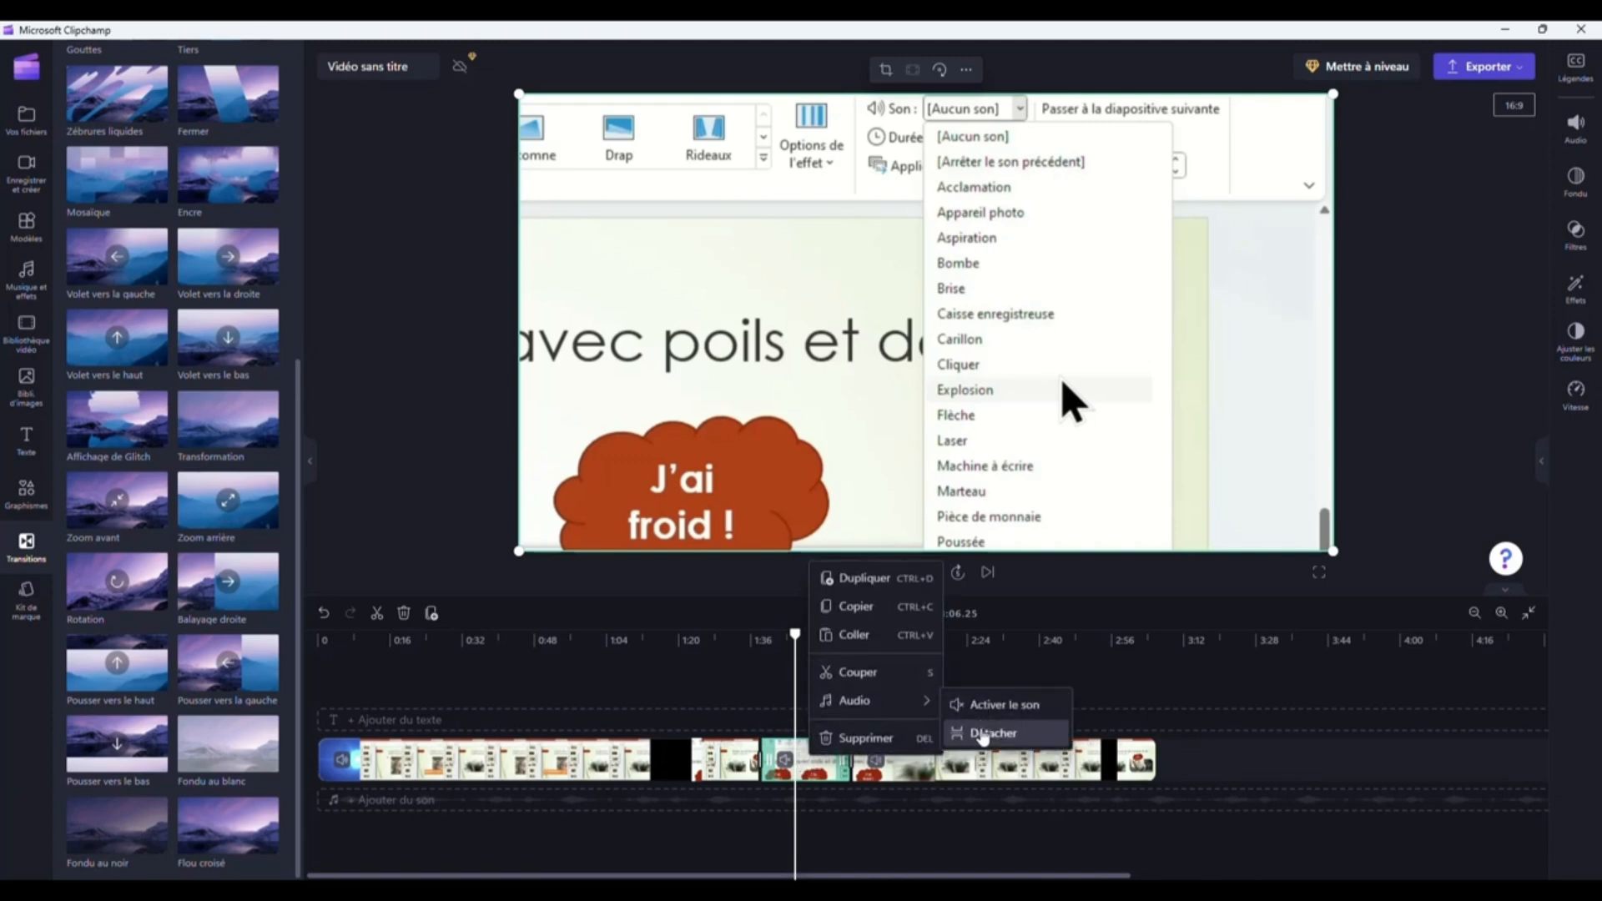
left_click(983, 735)
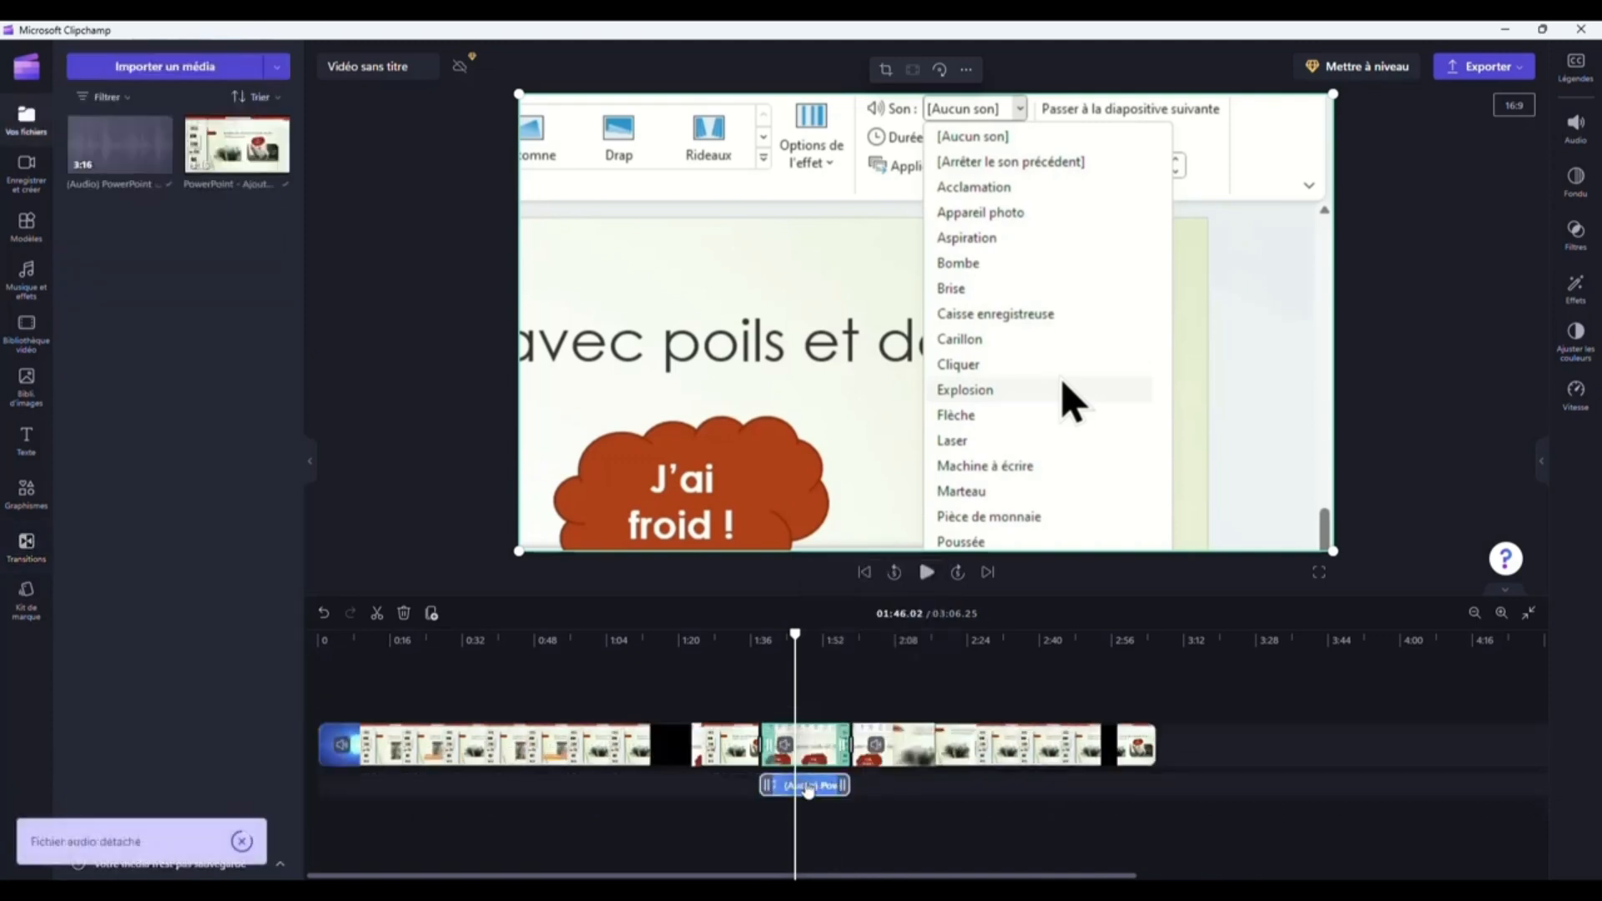
left_click(806, 793)
left_click(812, 754)
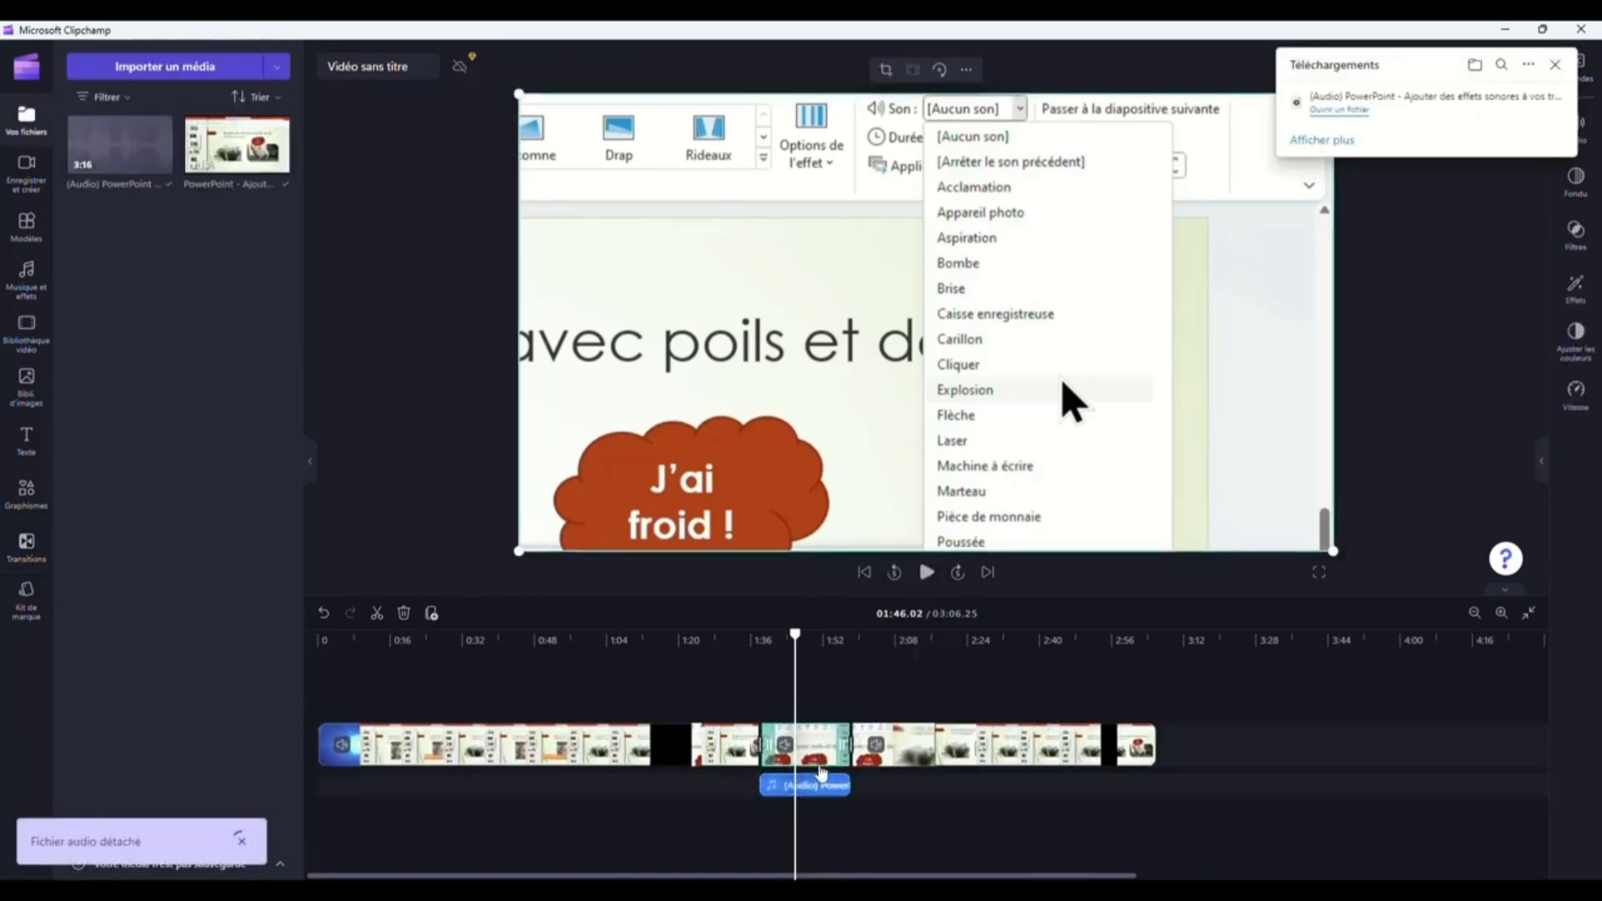
left_click(821, 791)
left_click(821, 758)
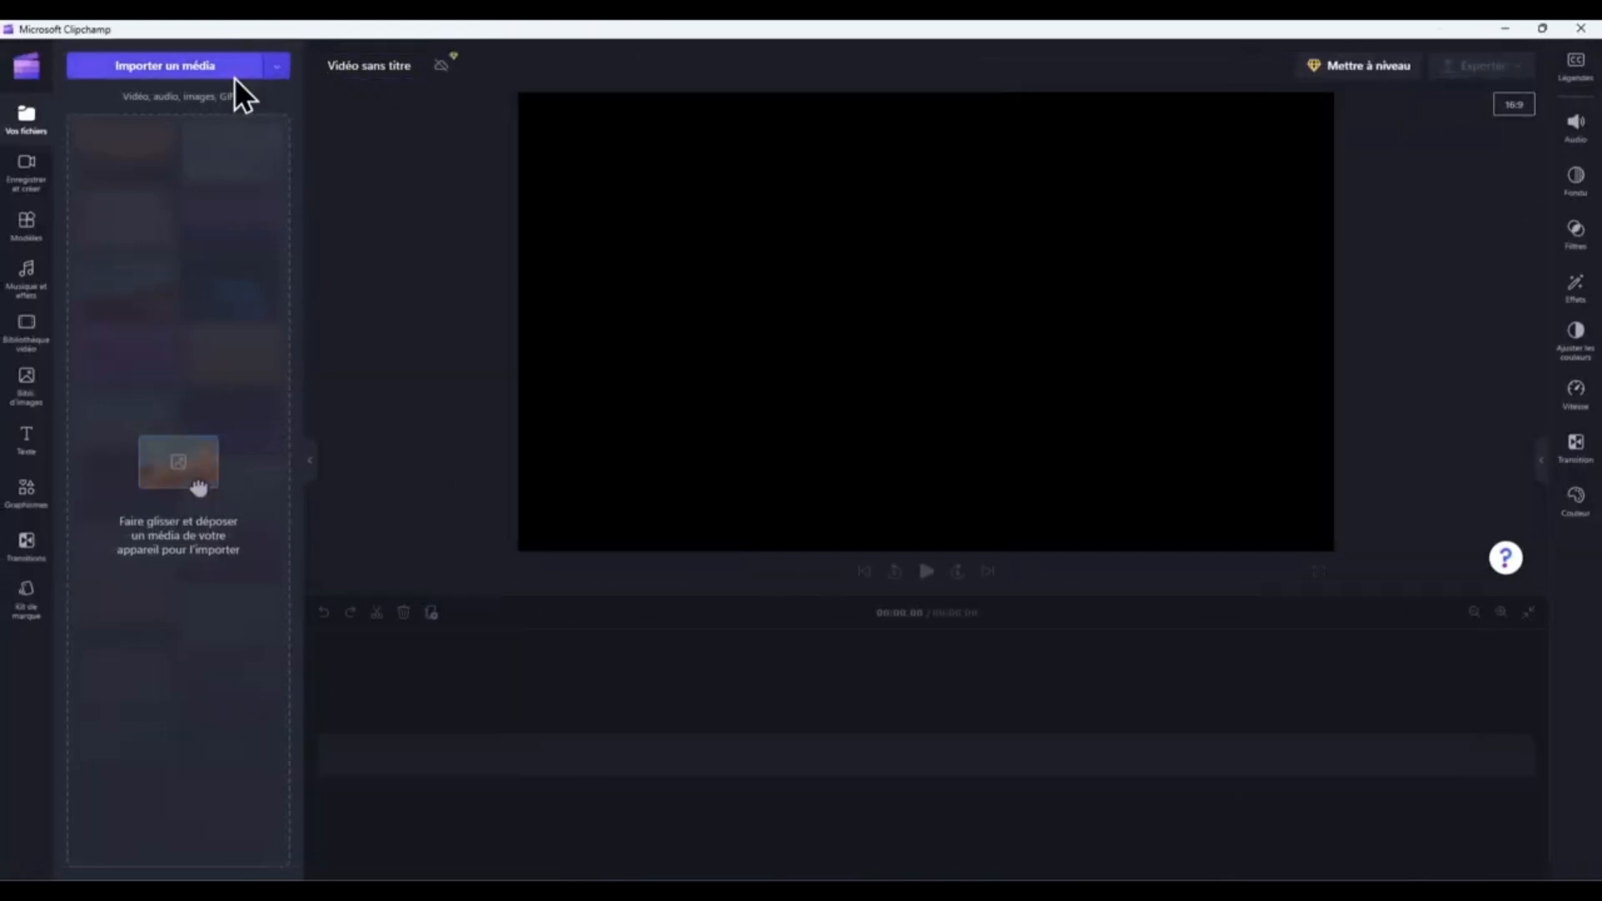
Step: Import the 2023-08-29_17-18-41 video from the Snagit folder in Documents and place it at the start of the empty timeline
left_click(235, 74)
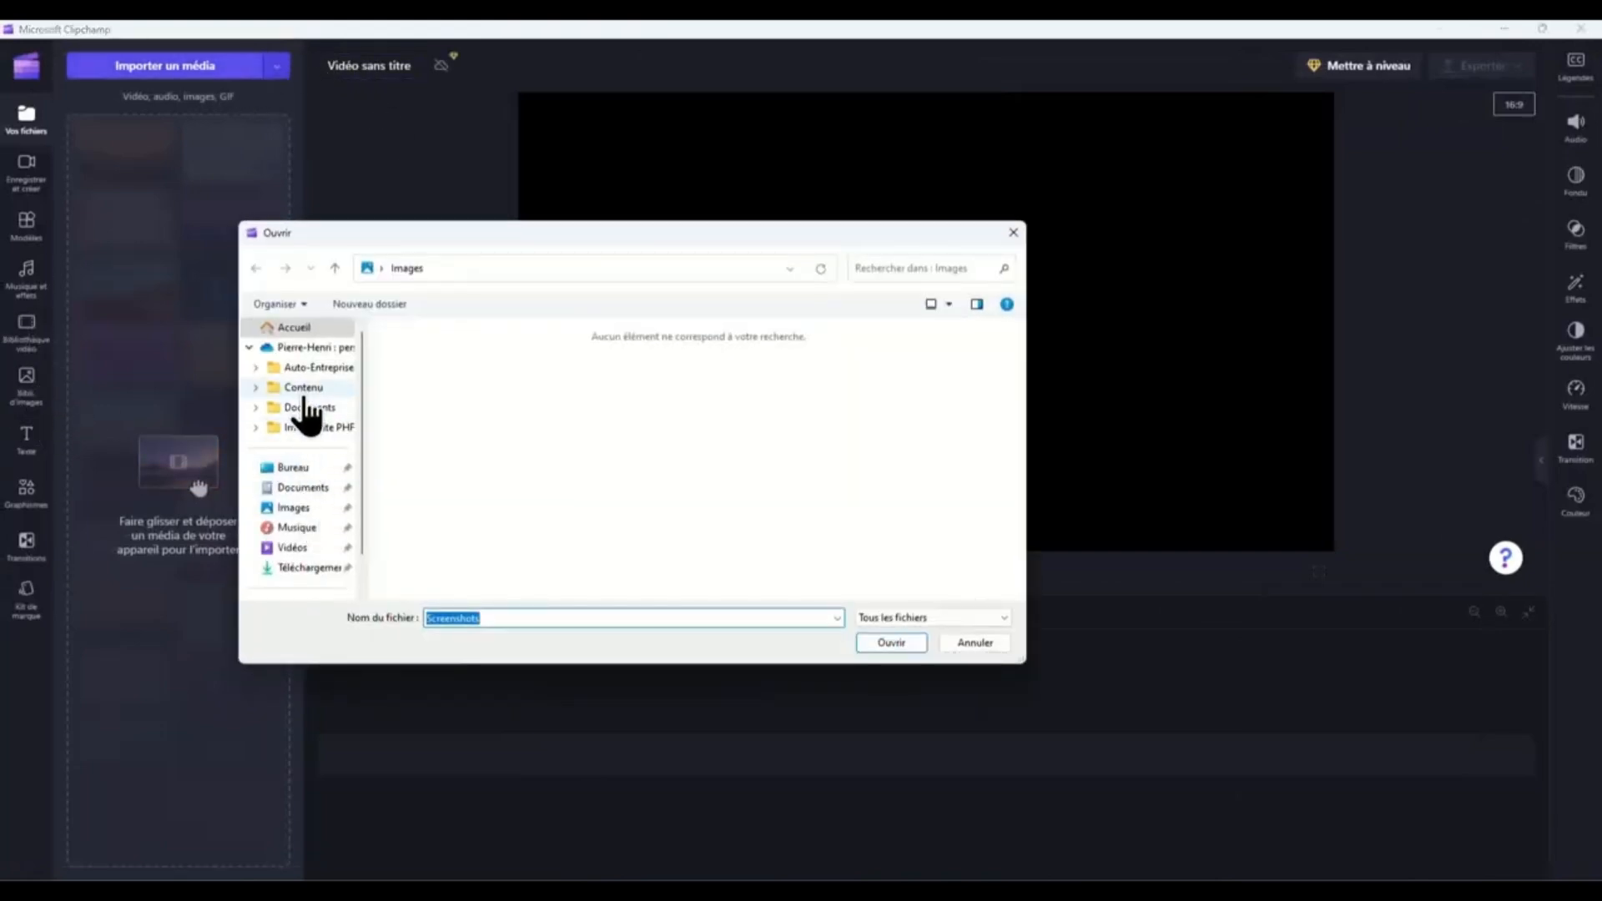
left_click(302, 487)
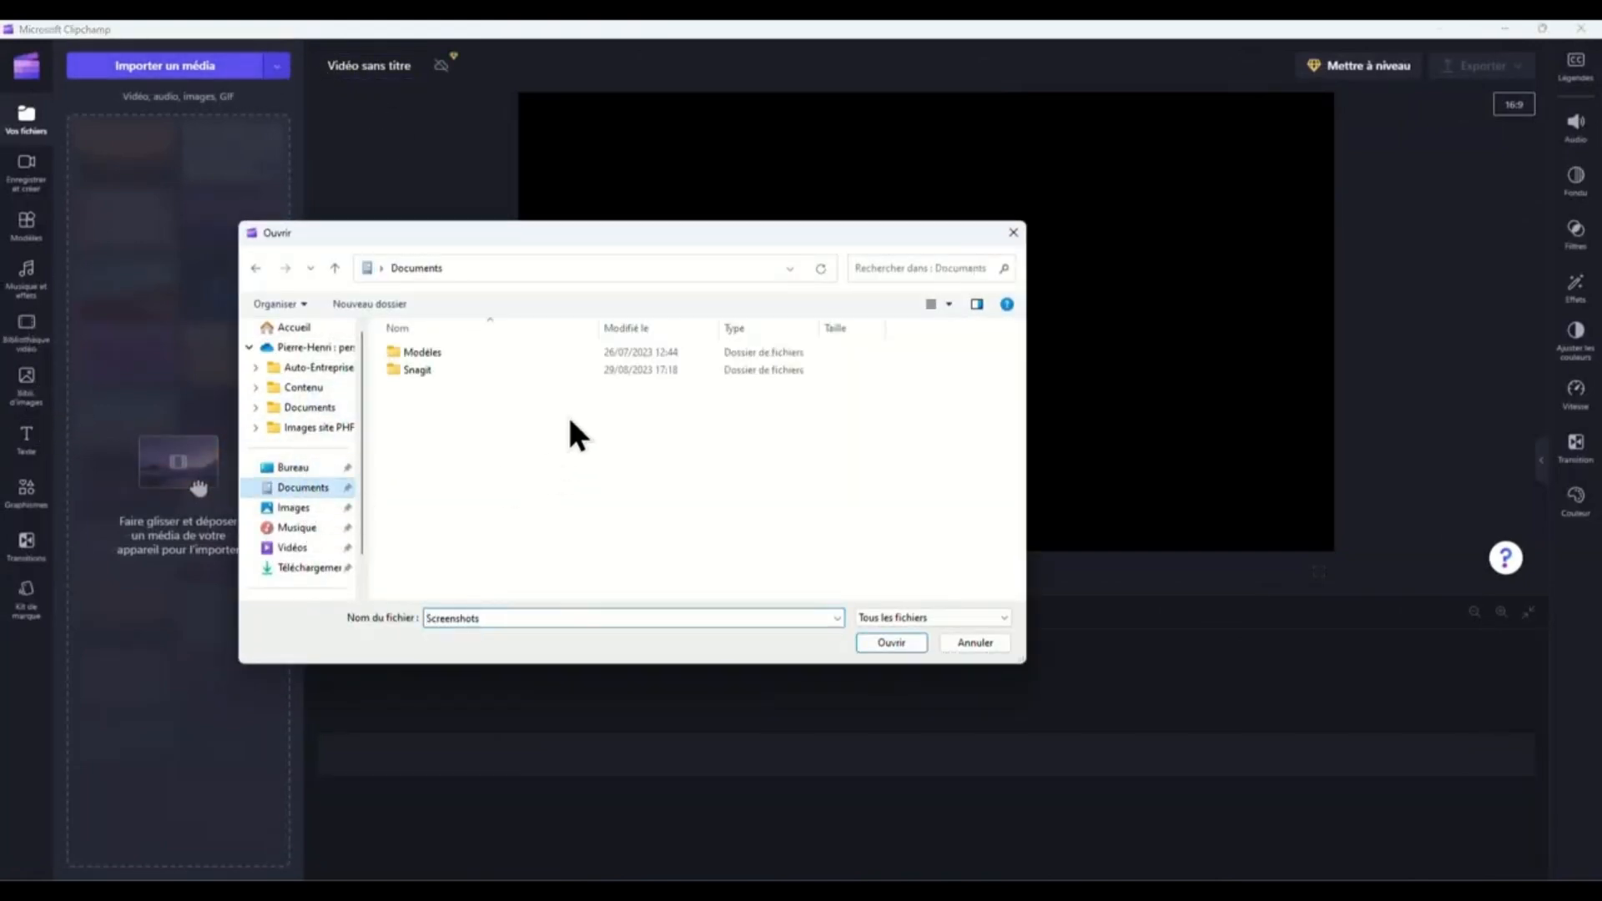
double_click(424, 367)
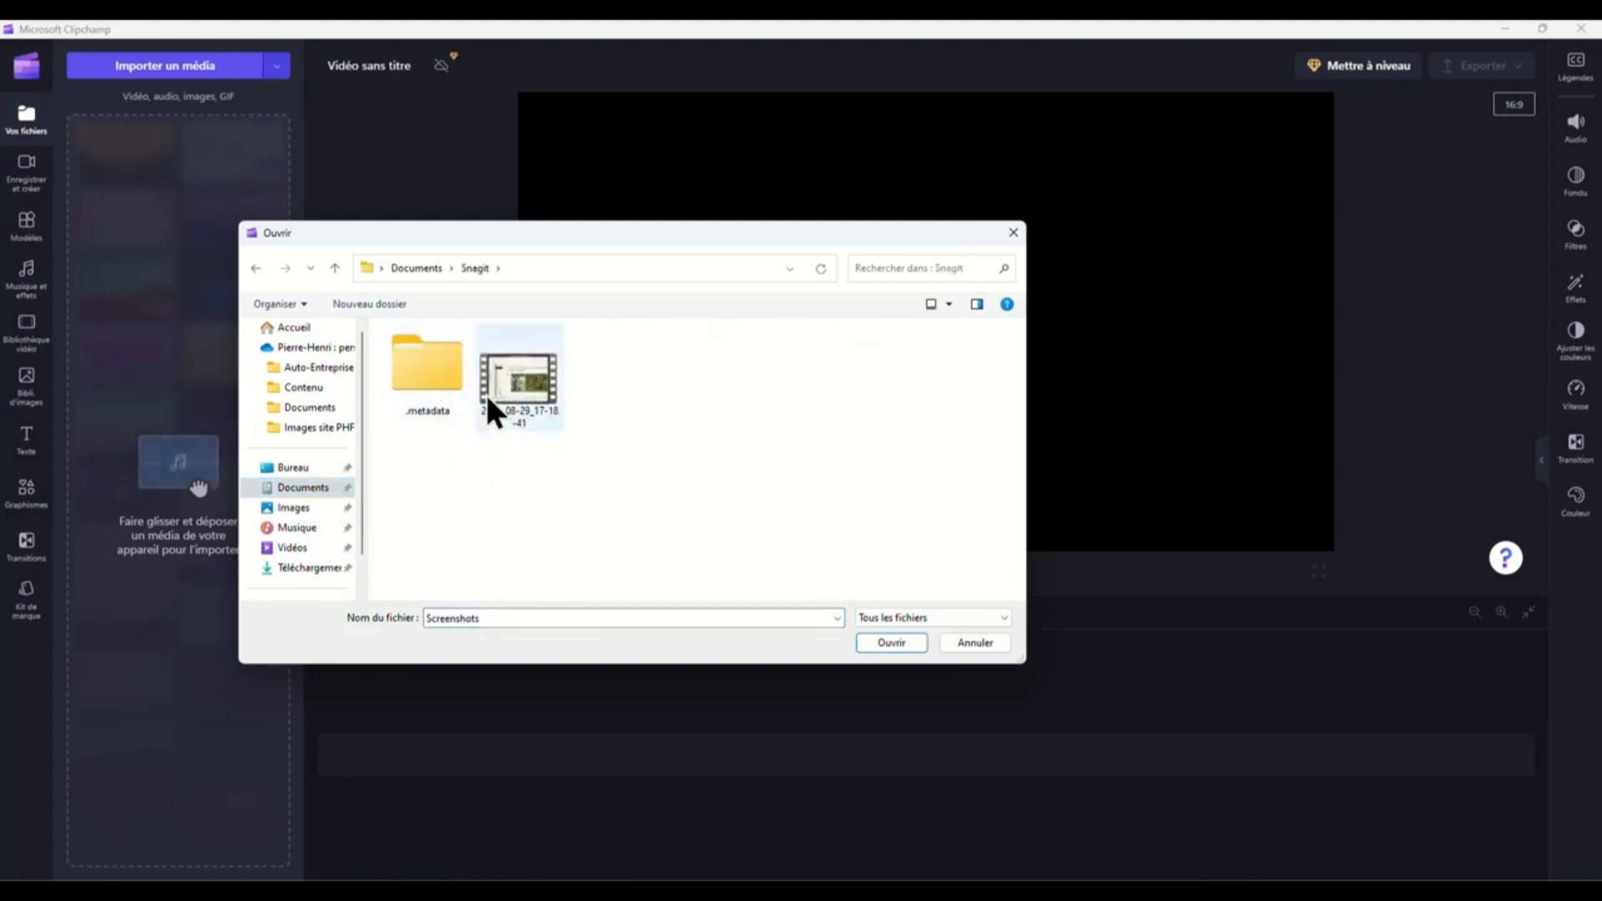
double_click(511, 374)
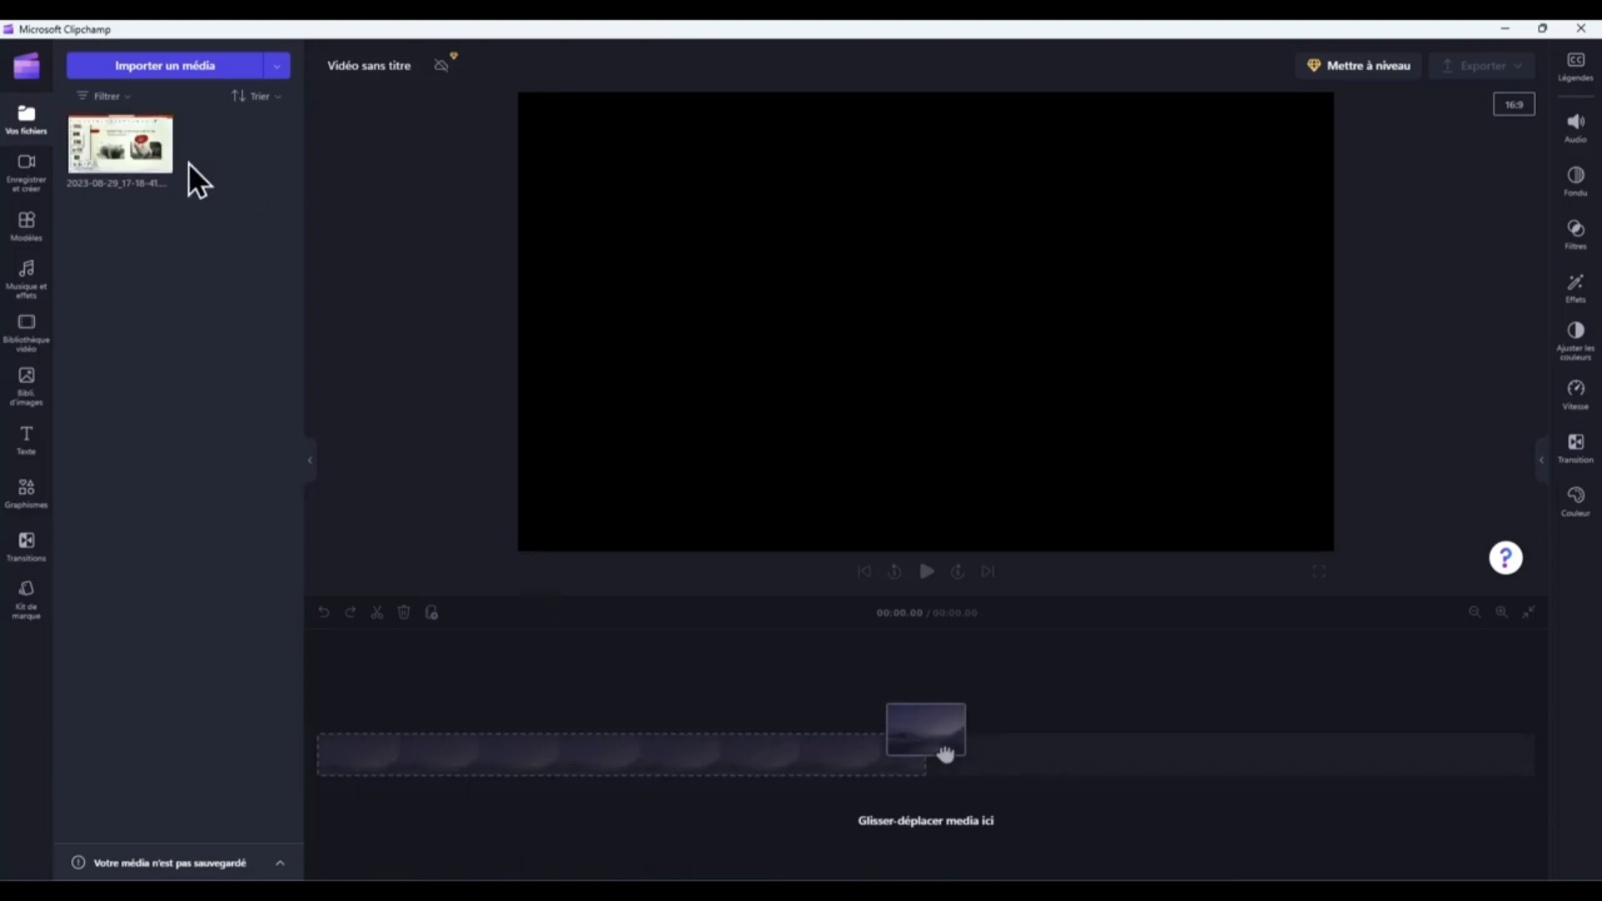
left_click_drag(117, 130, 465, 739)
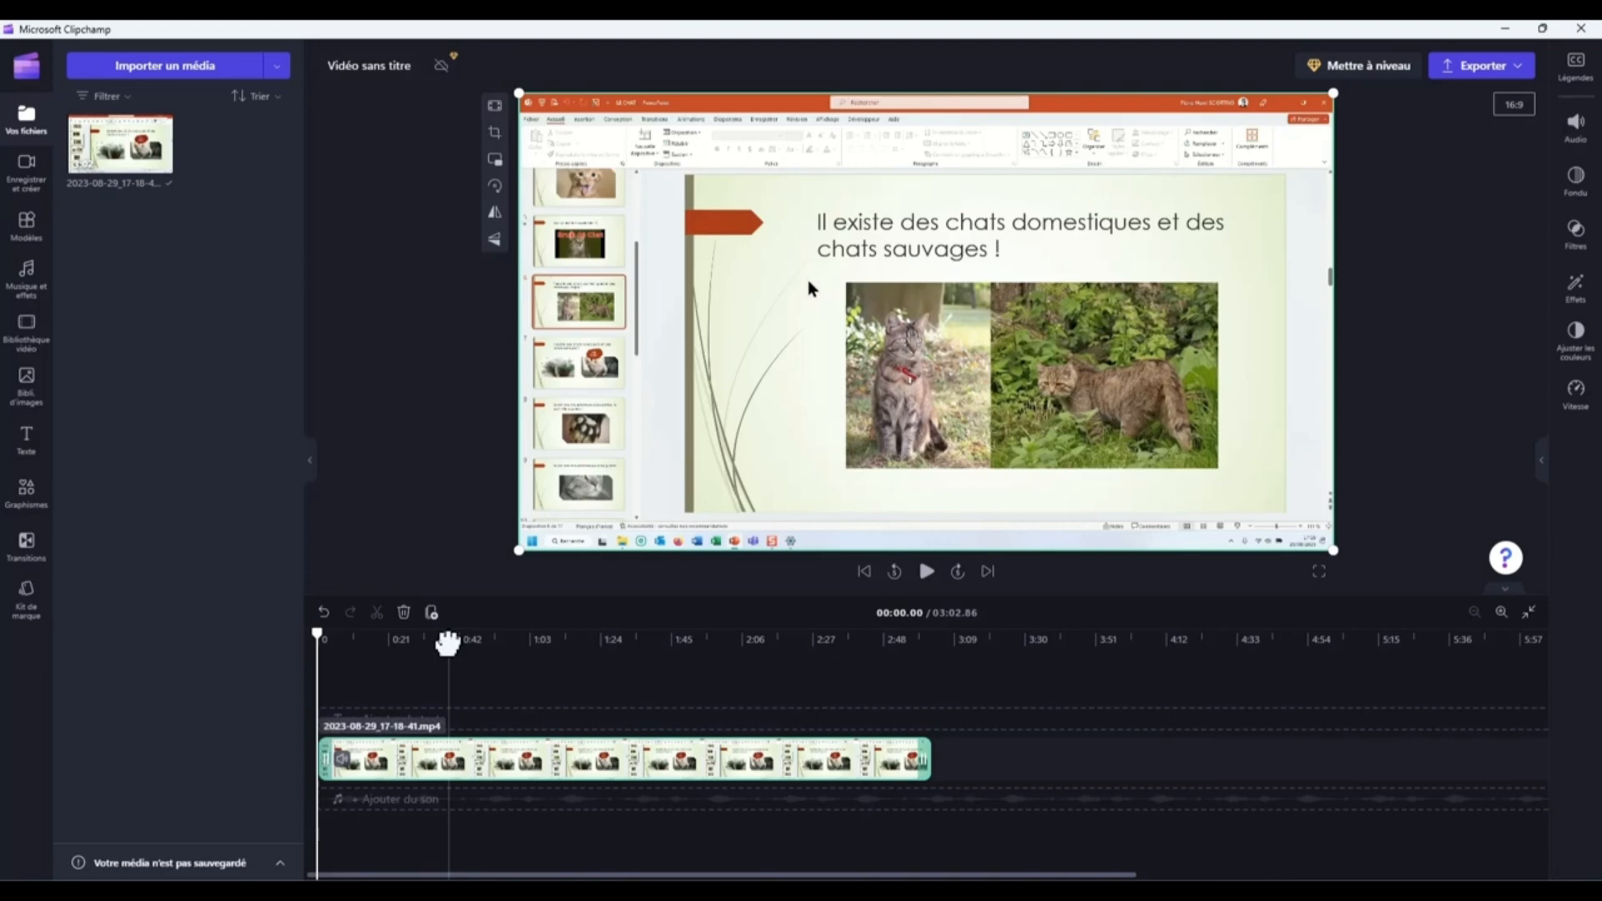
Step: Trim both ends of the recording so it spans about 0:14 to 0:55, and move the playhead to about 0:42
left_click_drag(321, 639, 422, 640)
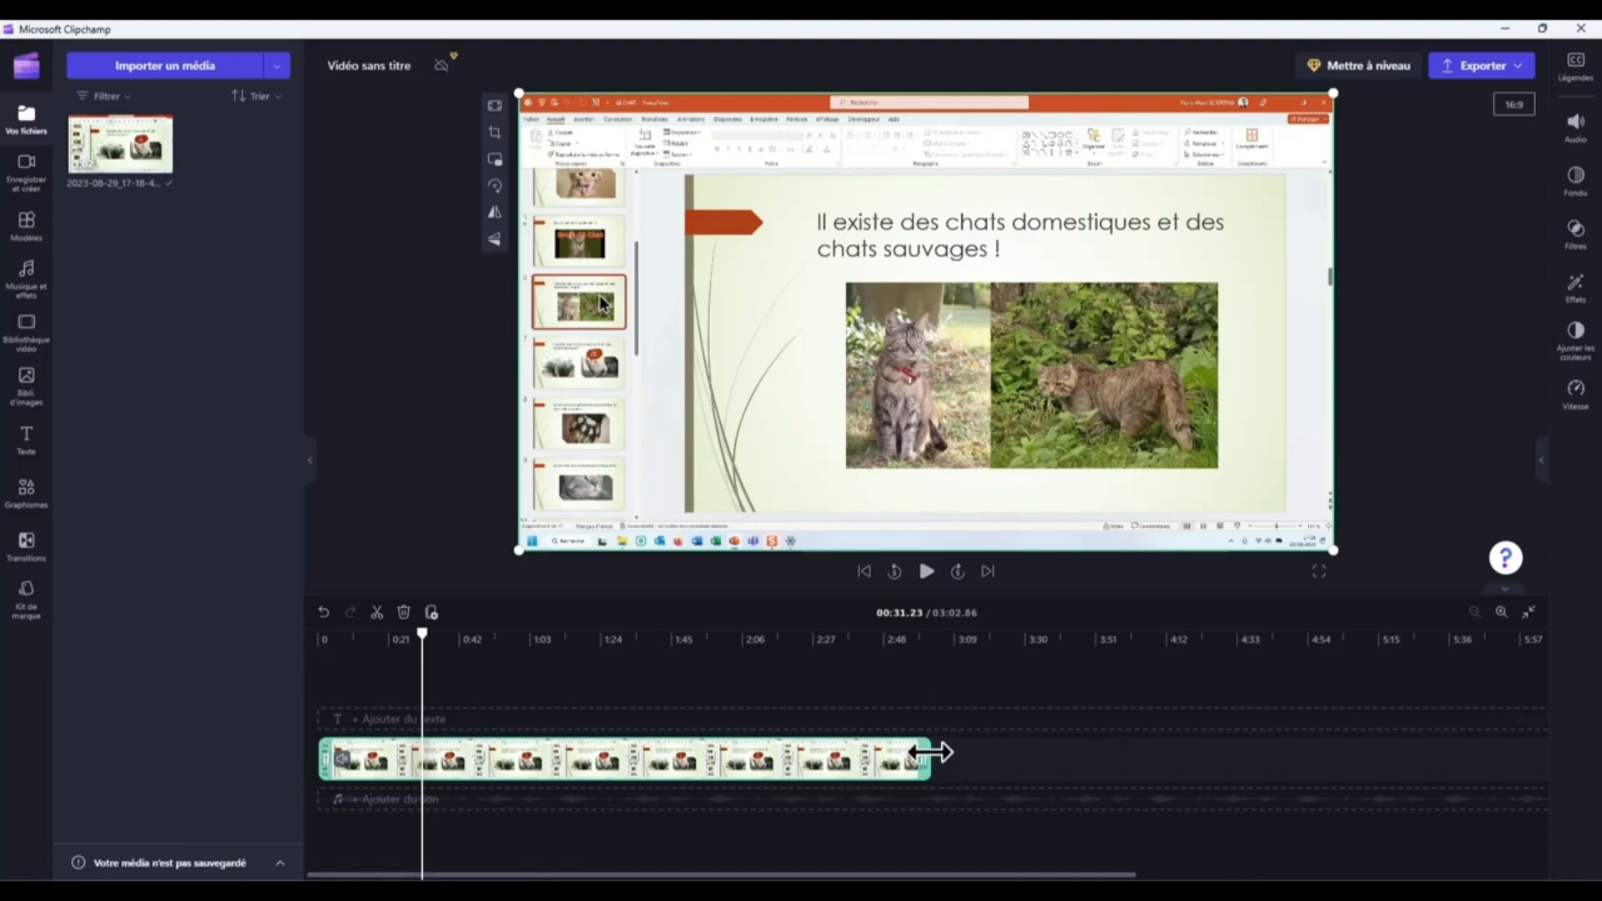
mouse_move(928, 753)
left_mouse_down()
mouse_move(374, 766)
mouse_move(424, 763)
left_mouse_up()
mouse_move(431, 638)
left_mouse_down()
mouse_move(378, 651)
mouse_move(457, 653)
left_mouse_up()
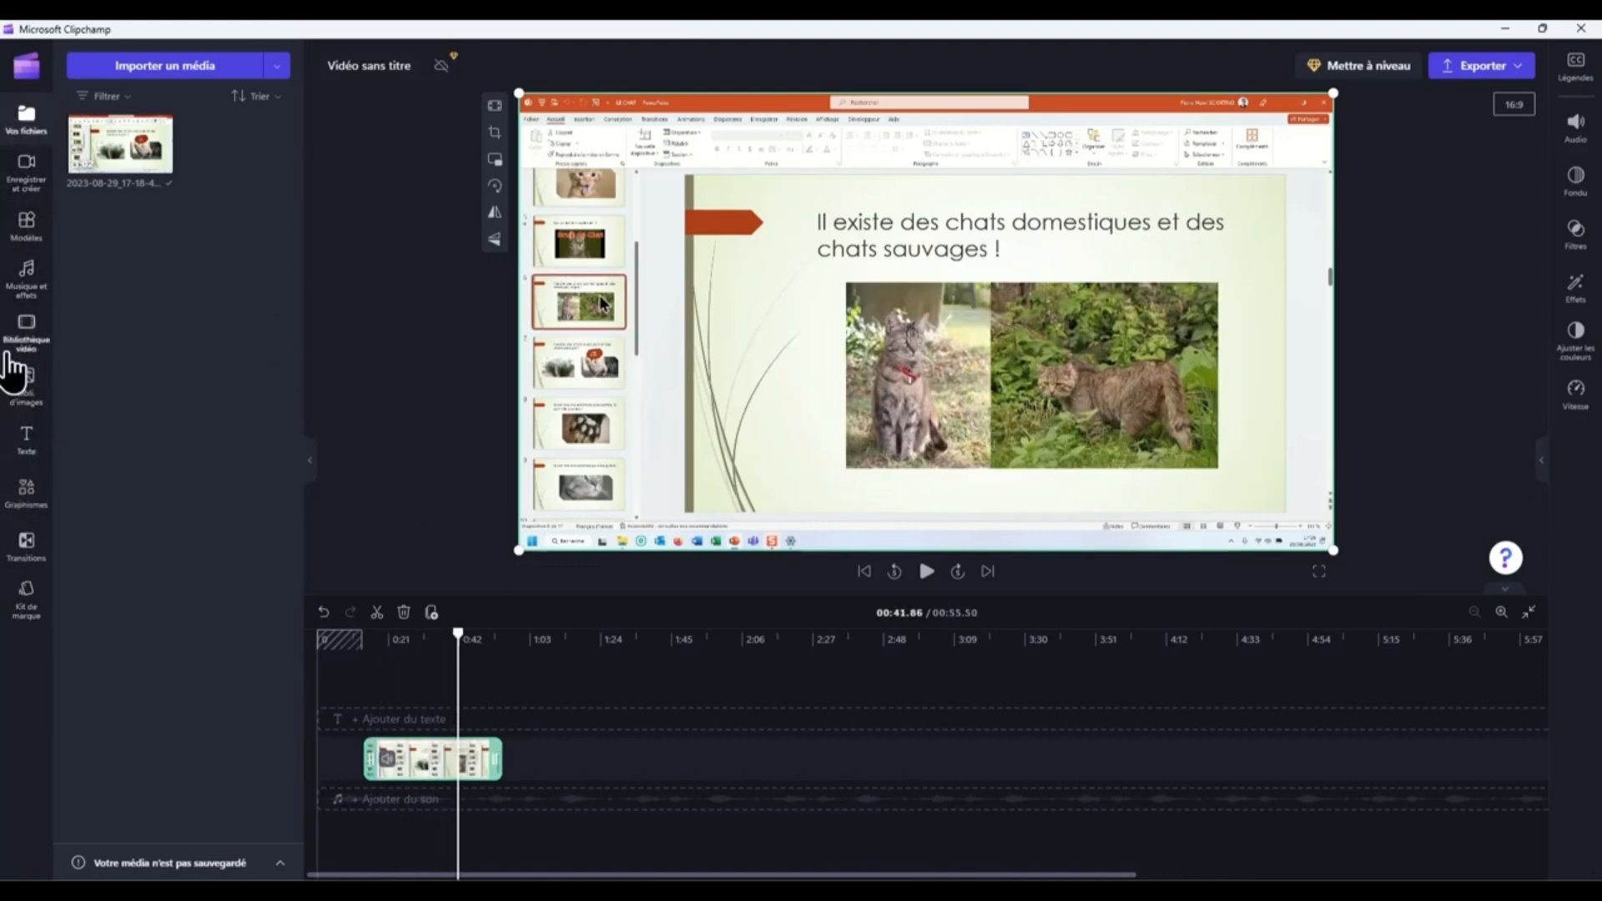
Step: Look through the template categories and the Libre de droits clips in the video library
left_click(33, 223)
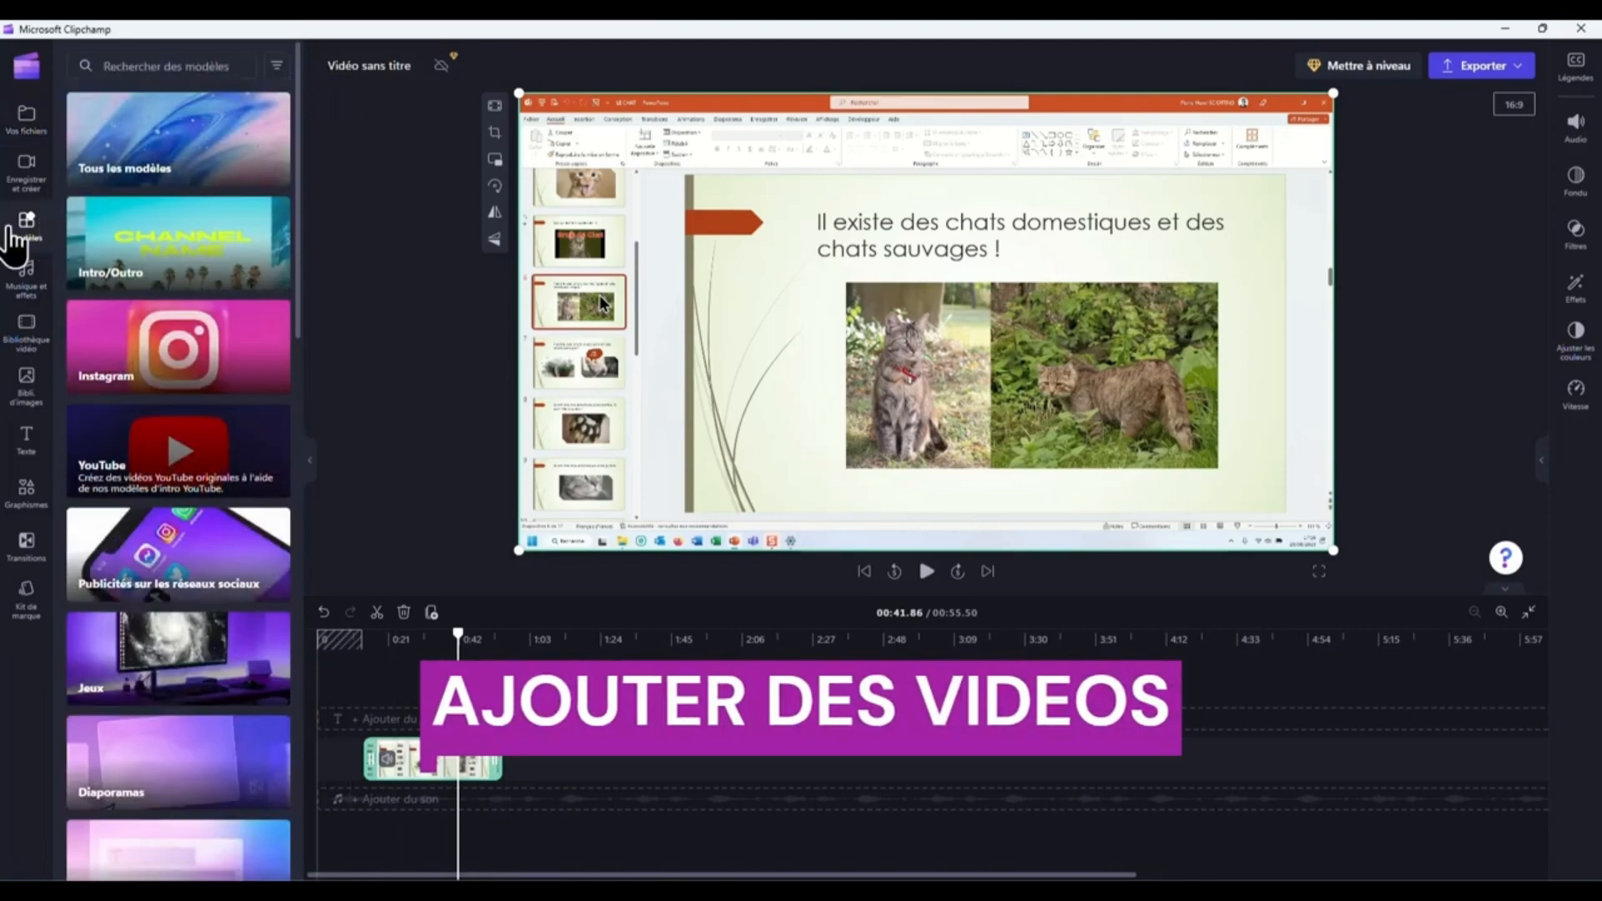
scroll(178, 459, "down", 8)
scroll(187, 505, "up", 8)
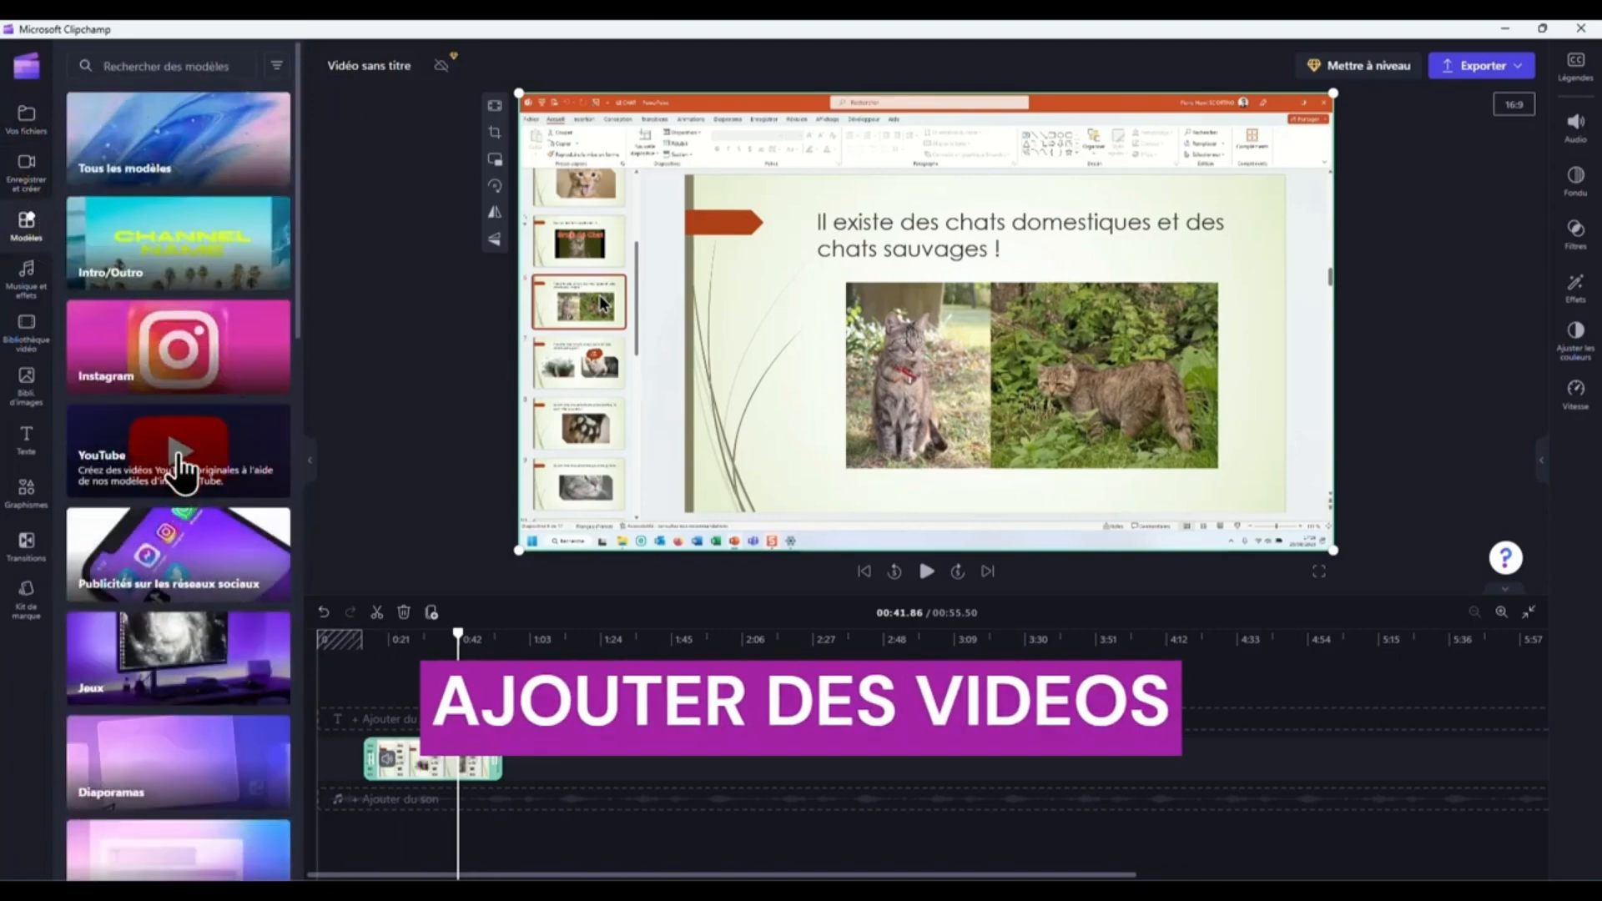
left_click(42, 405)
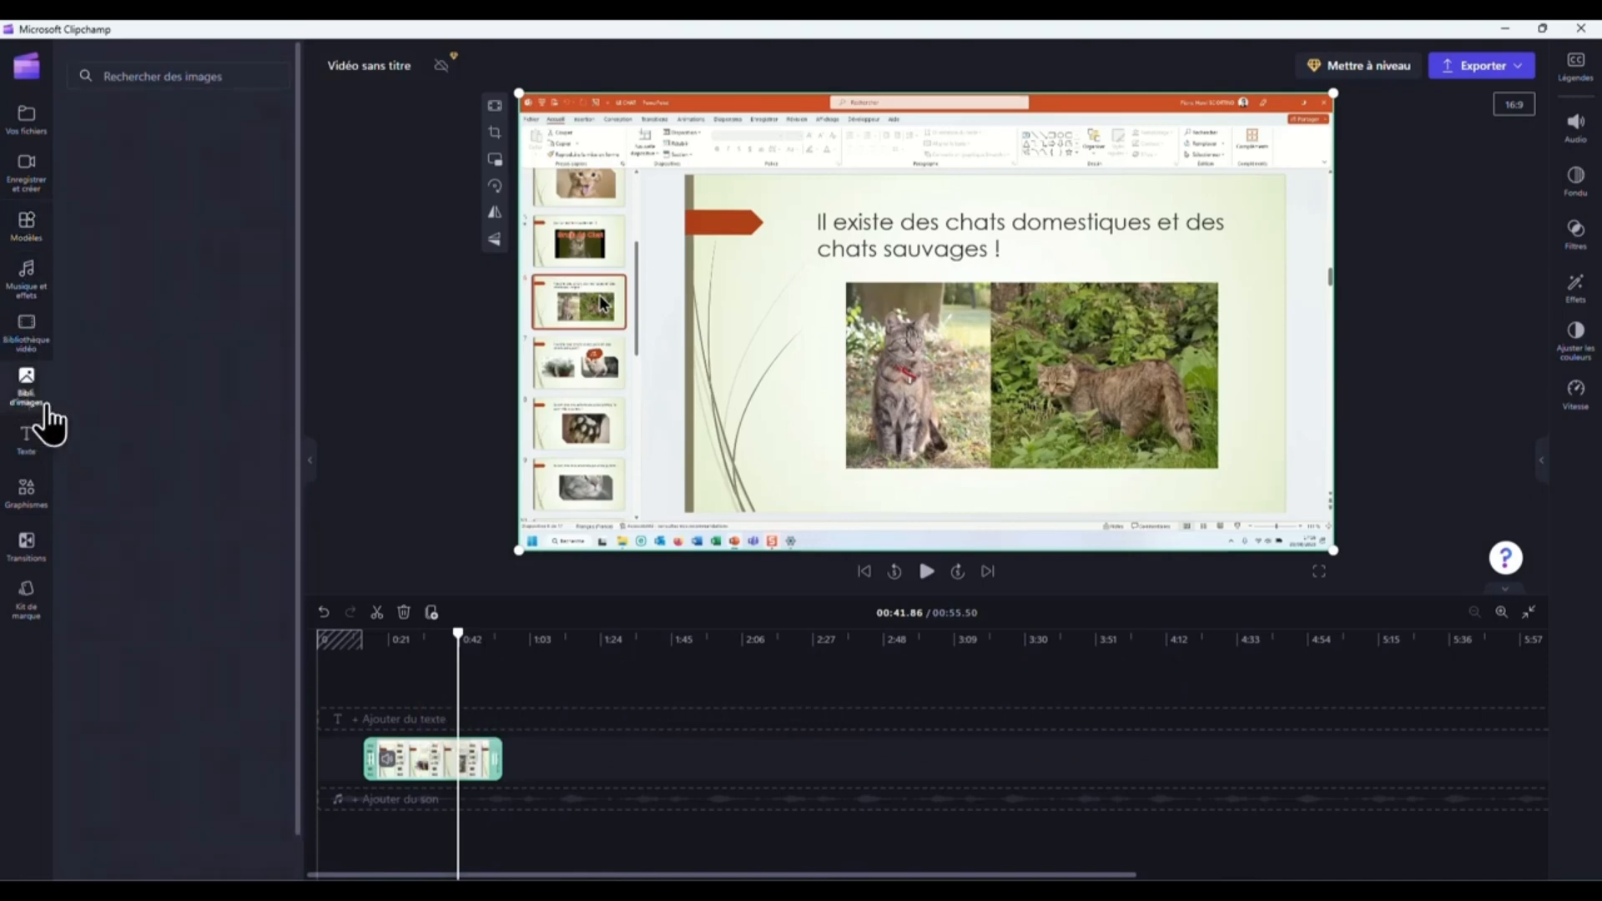
left_click(27, 350)
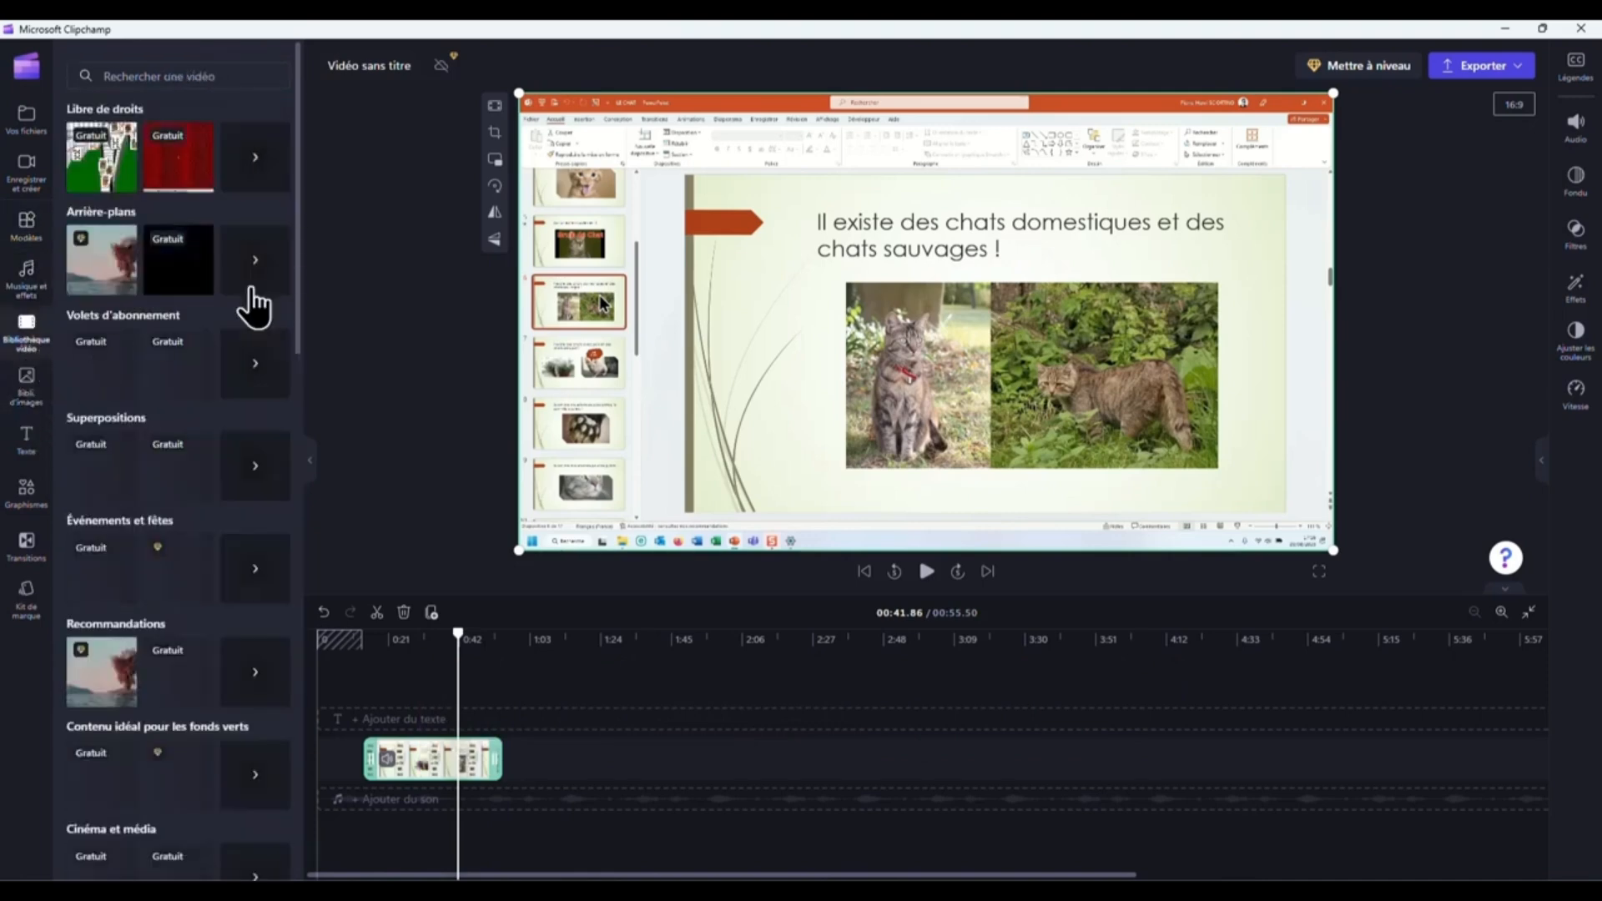
left_click(288, 179)
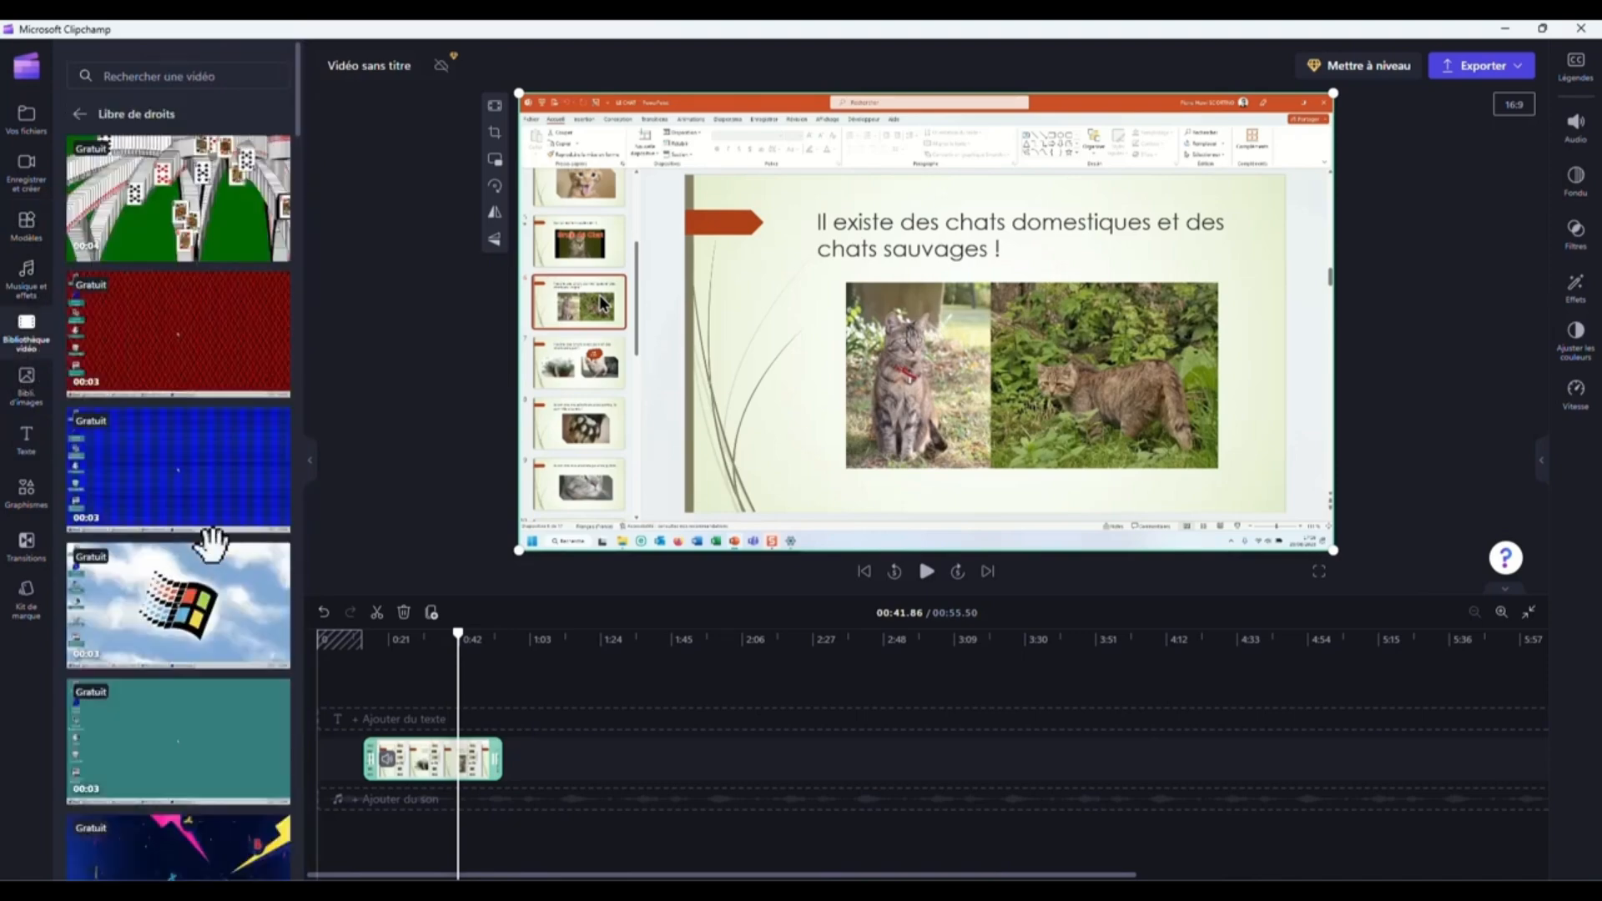
scroll(201, 550, "down", 6)
scroll(198, 560, "down", 12)
scroll(198, 560, "up", 18)
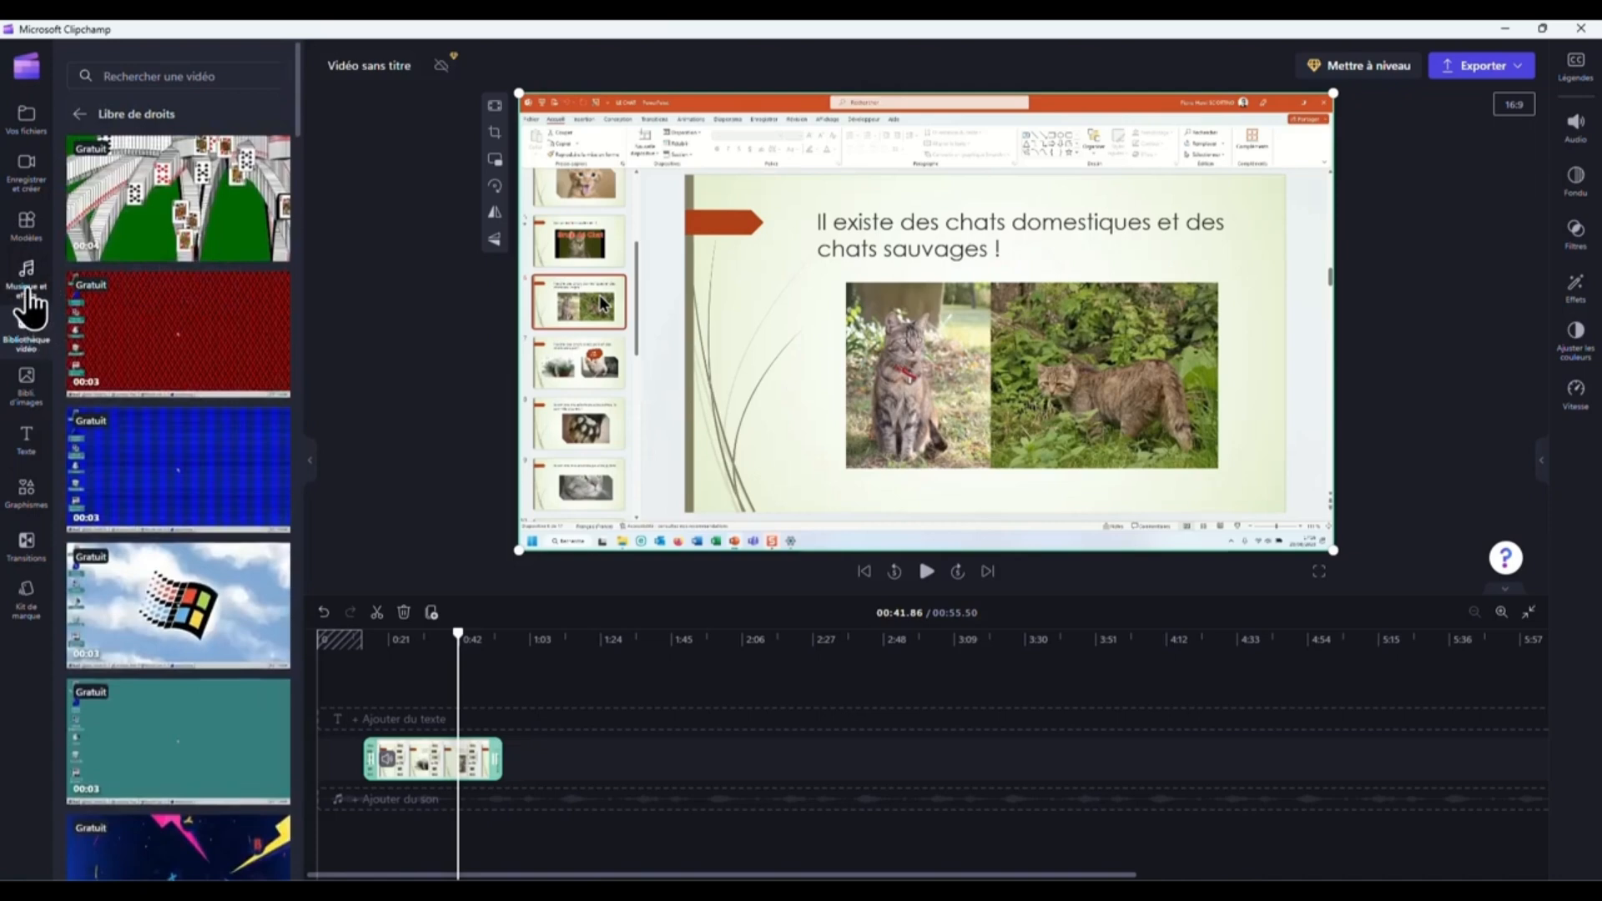
Step: Browse the YouTube intro and outro templates, previewing the first one
left_click(25, 238)
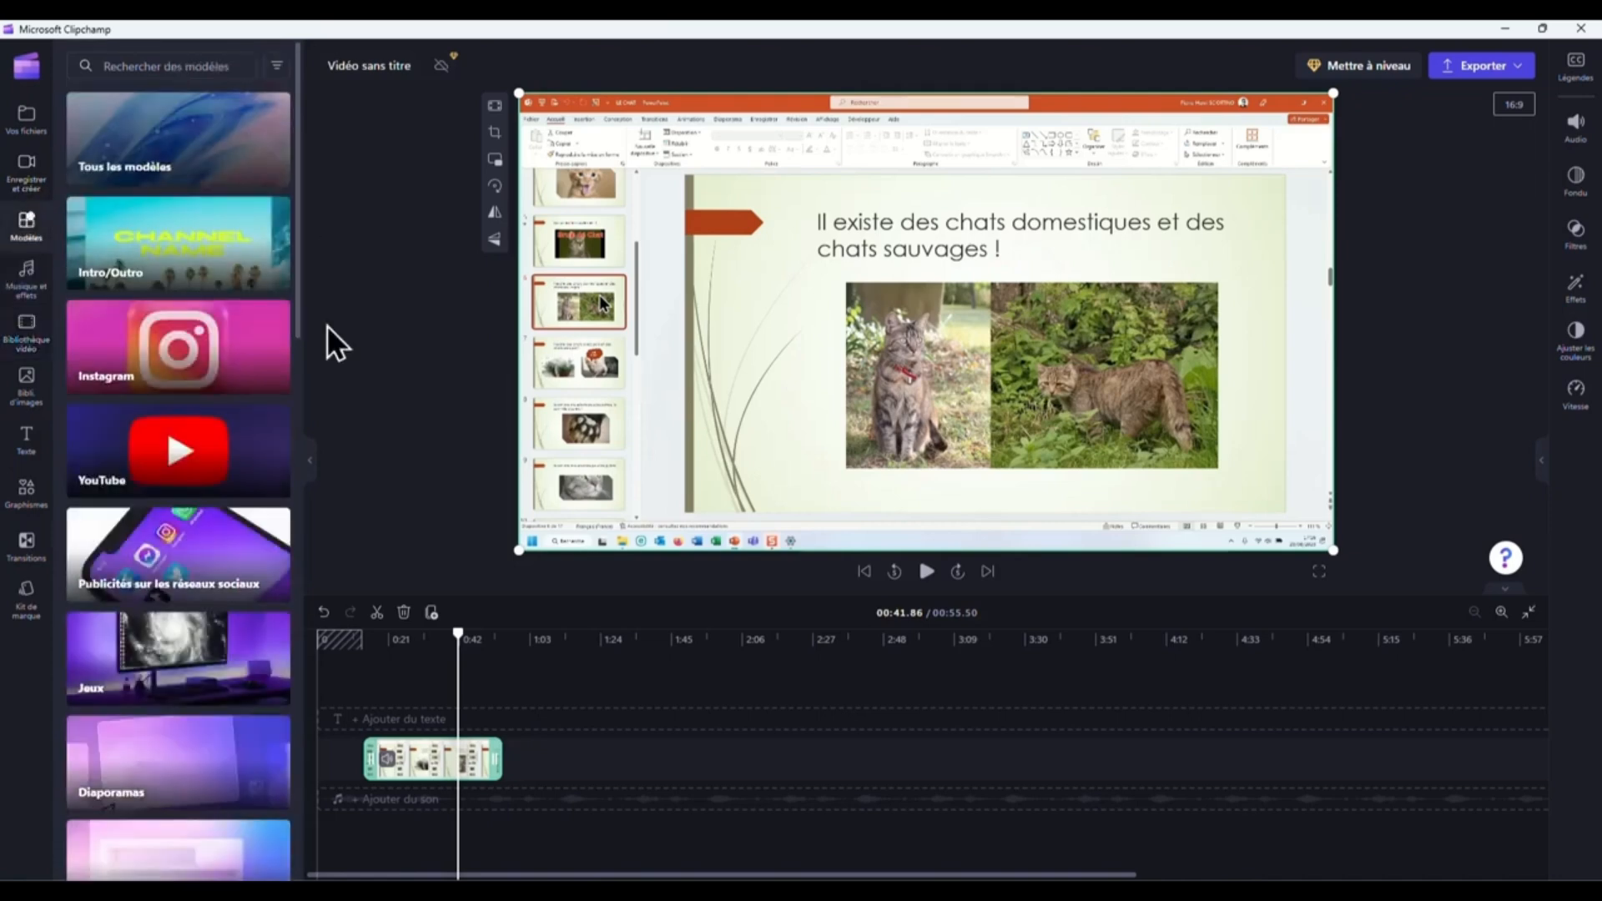
left_click(214, 455)
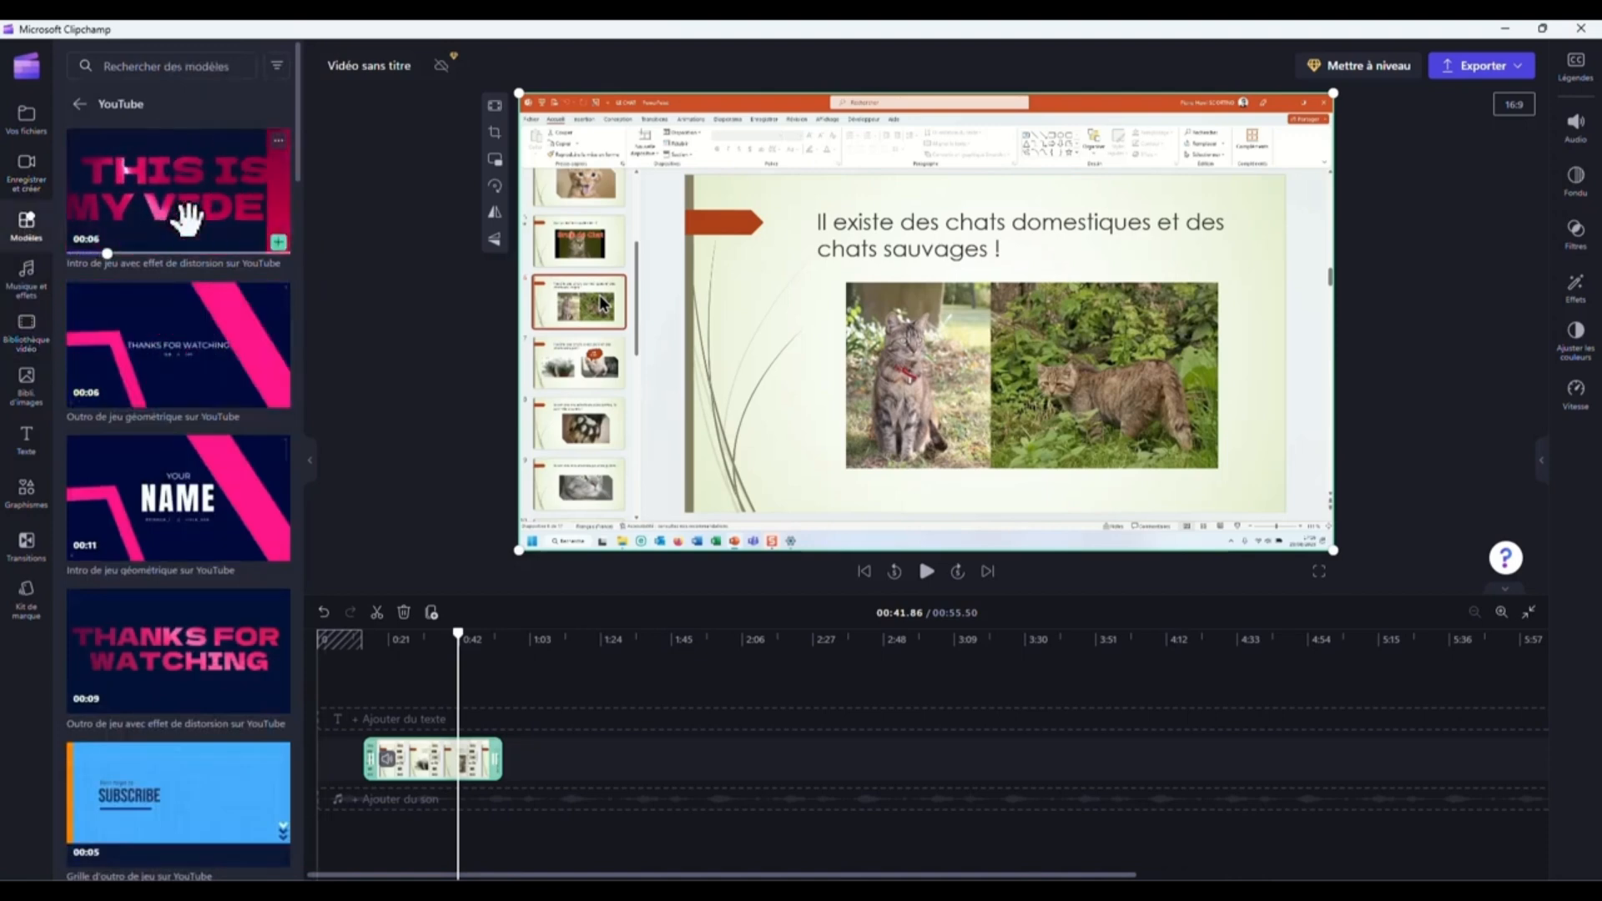
scroll(147, 648, "down", 15)
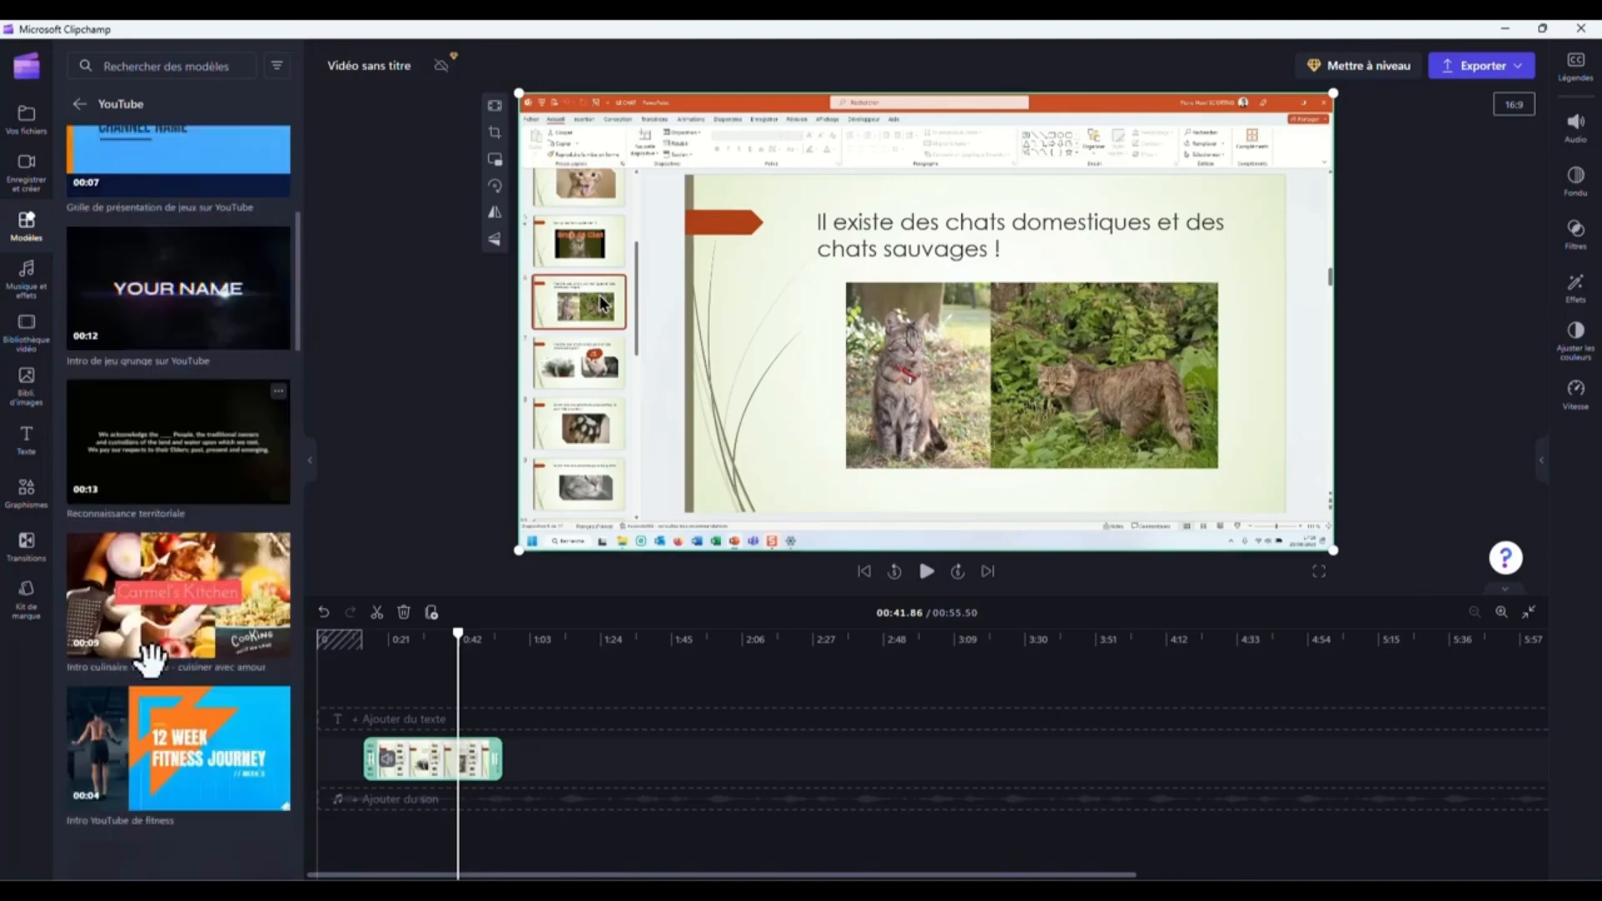
scroll(151, 644, "up", 10)
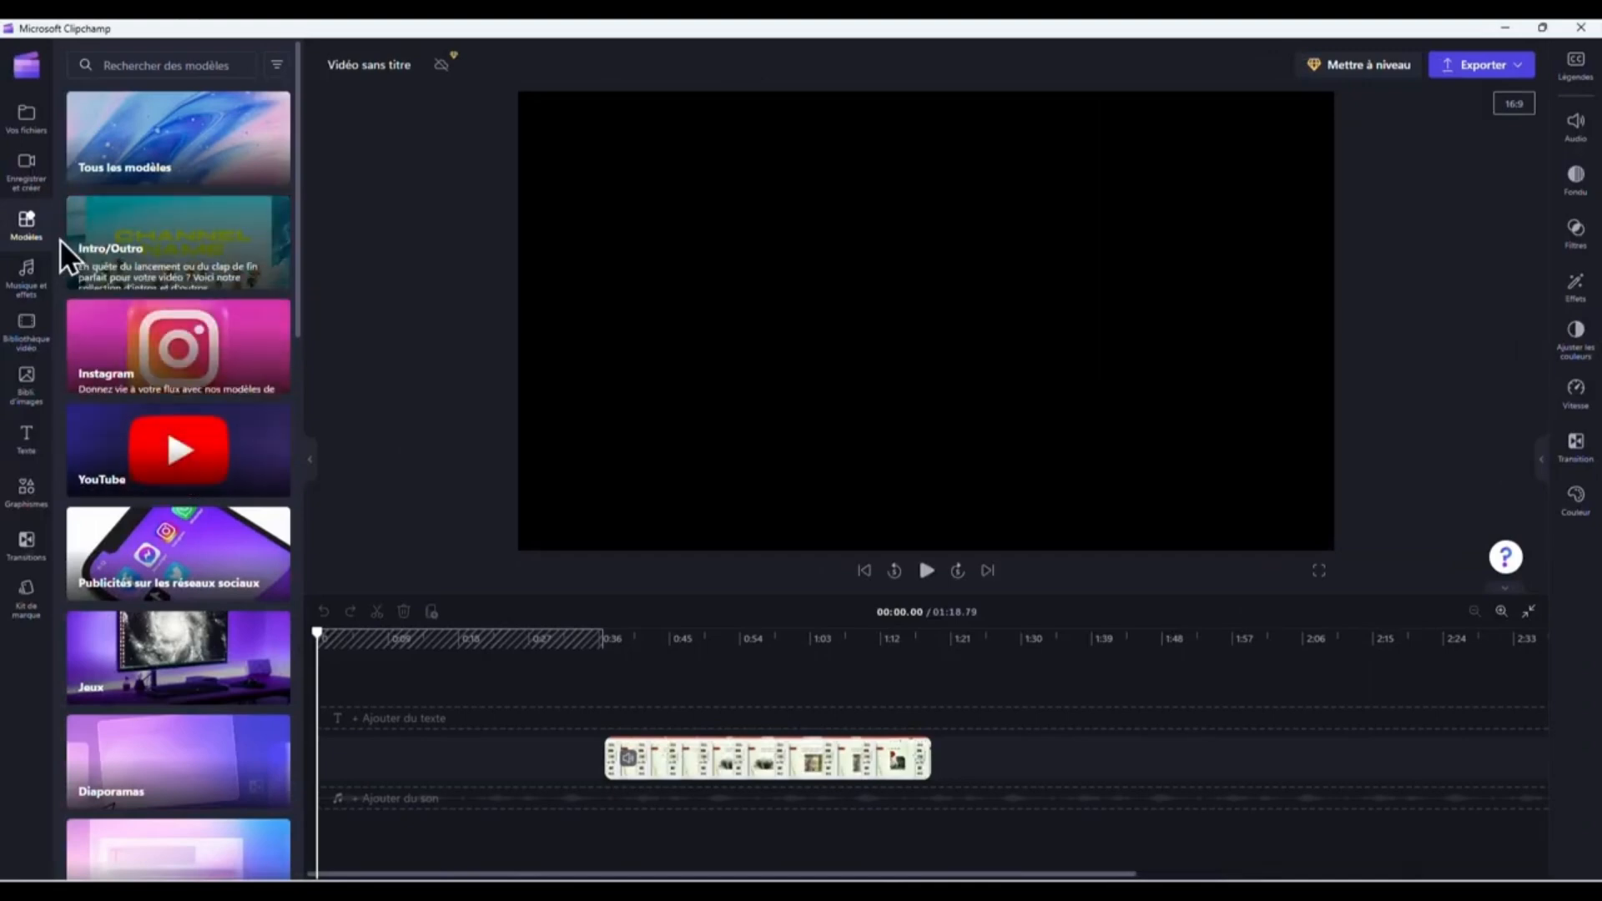
Step: Add the 10-second Earth-from-space clip from the library's Libre de droits videos to the timeline ahead of the recording
left_click(37, 342)
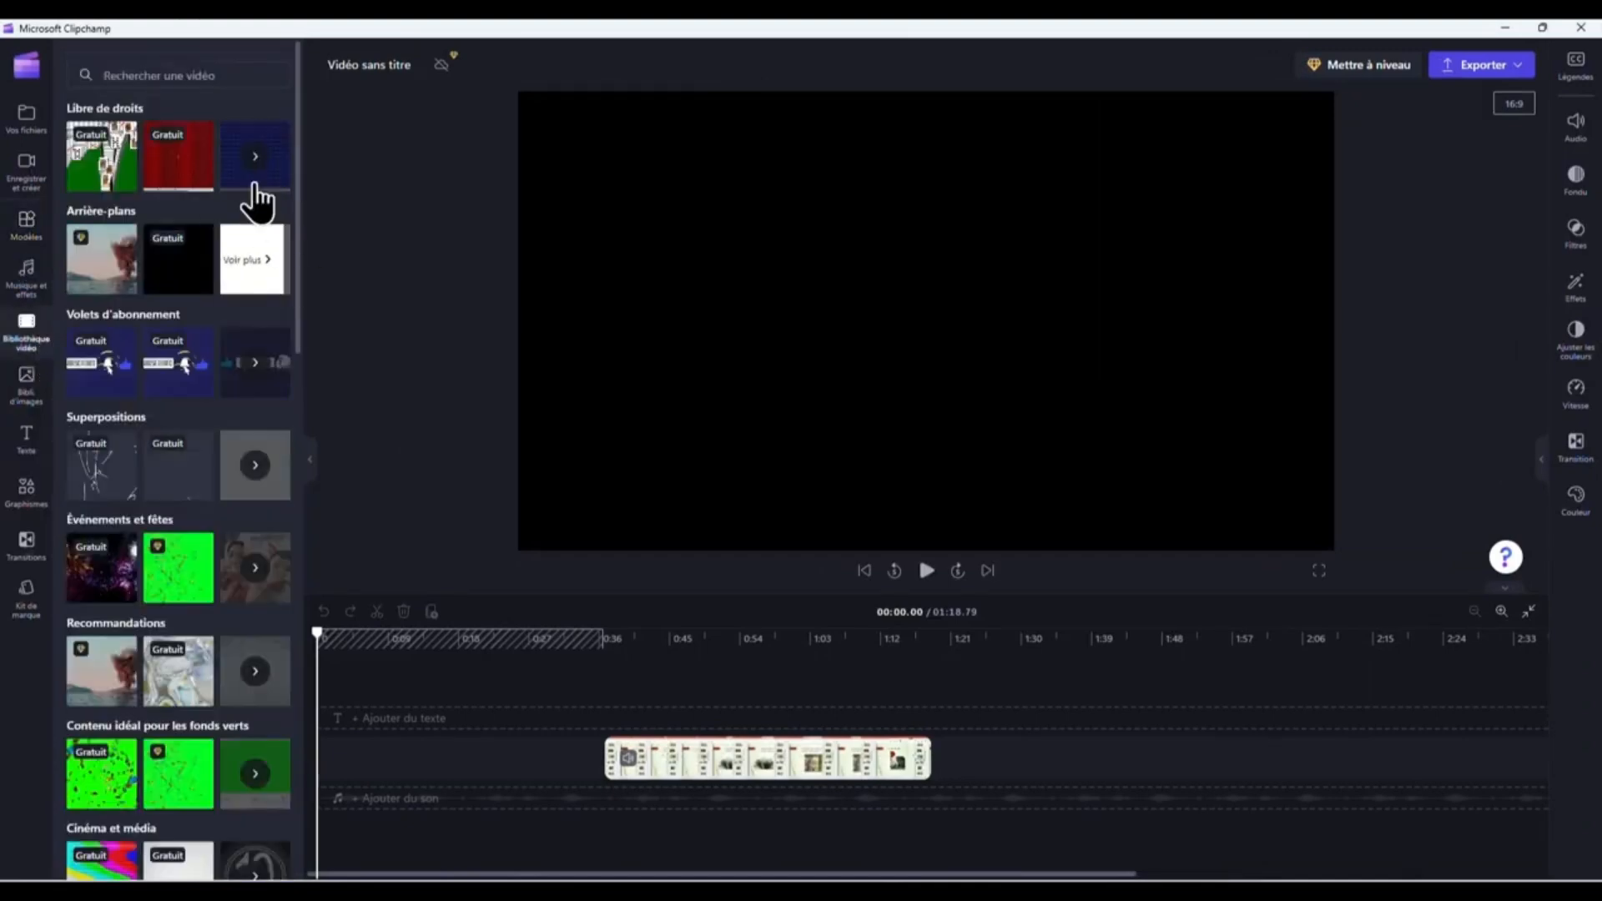
left_click(261, 159)
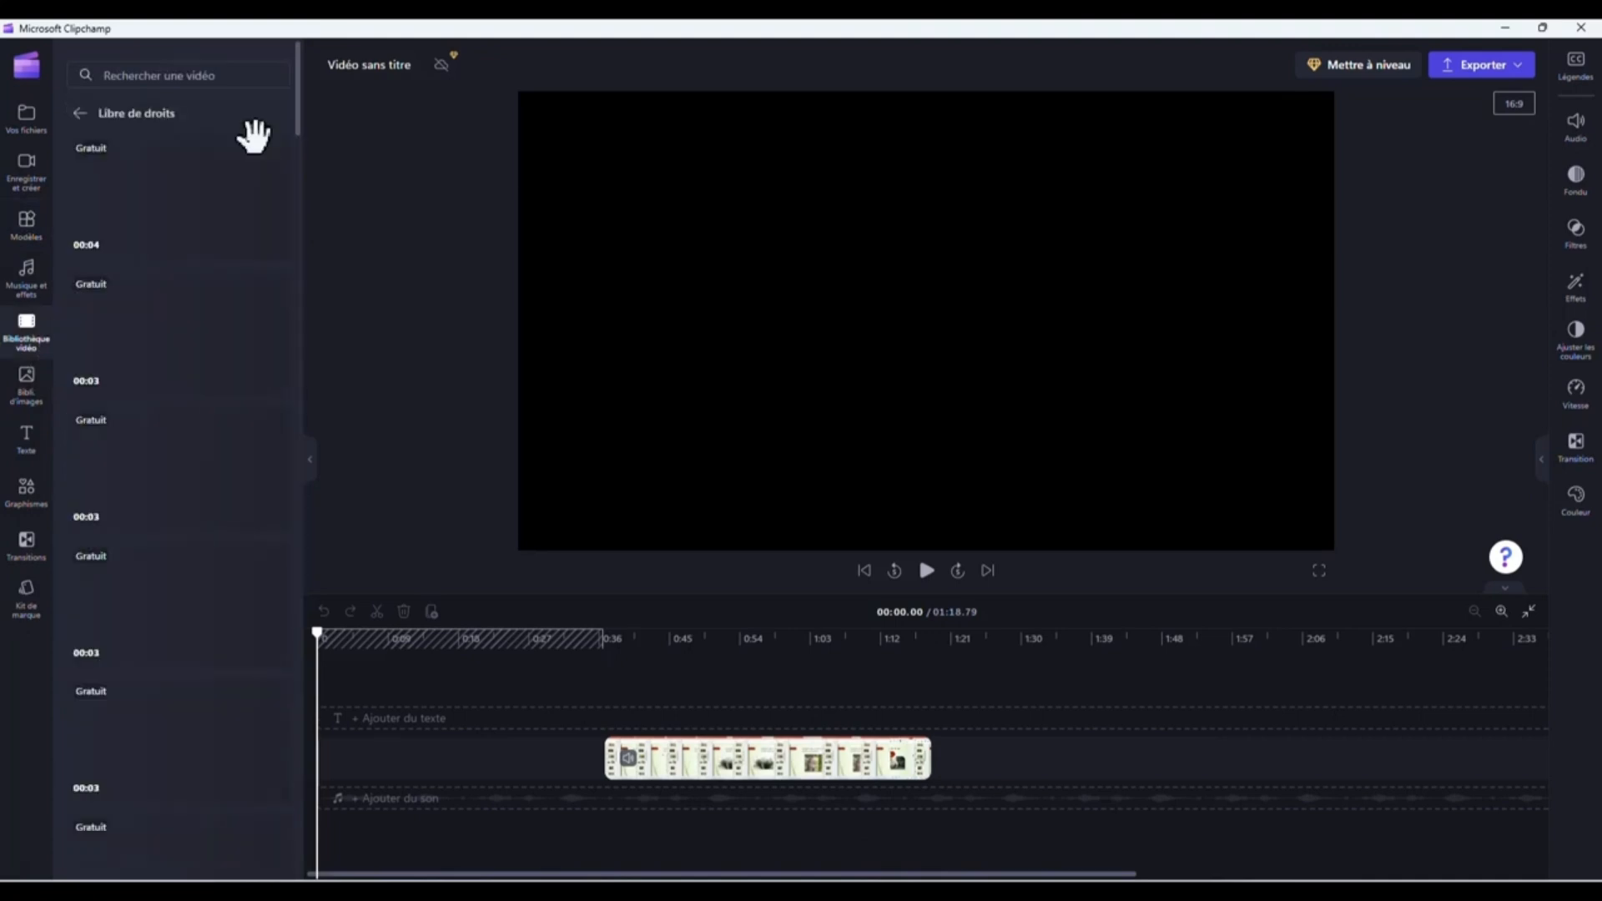
scroll(251, 476, "down", 10)
scroll(251, 482, "down", 15)
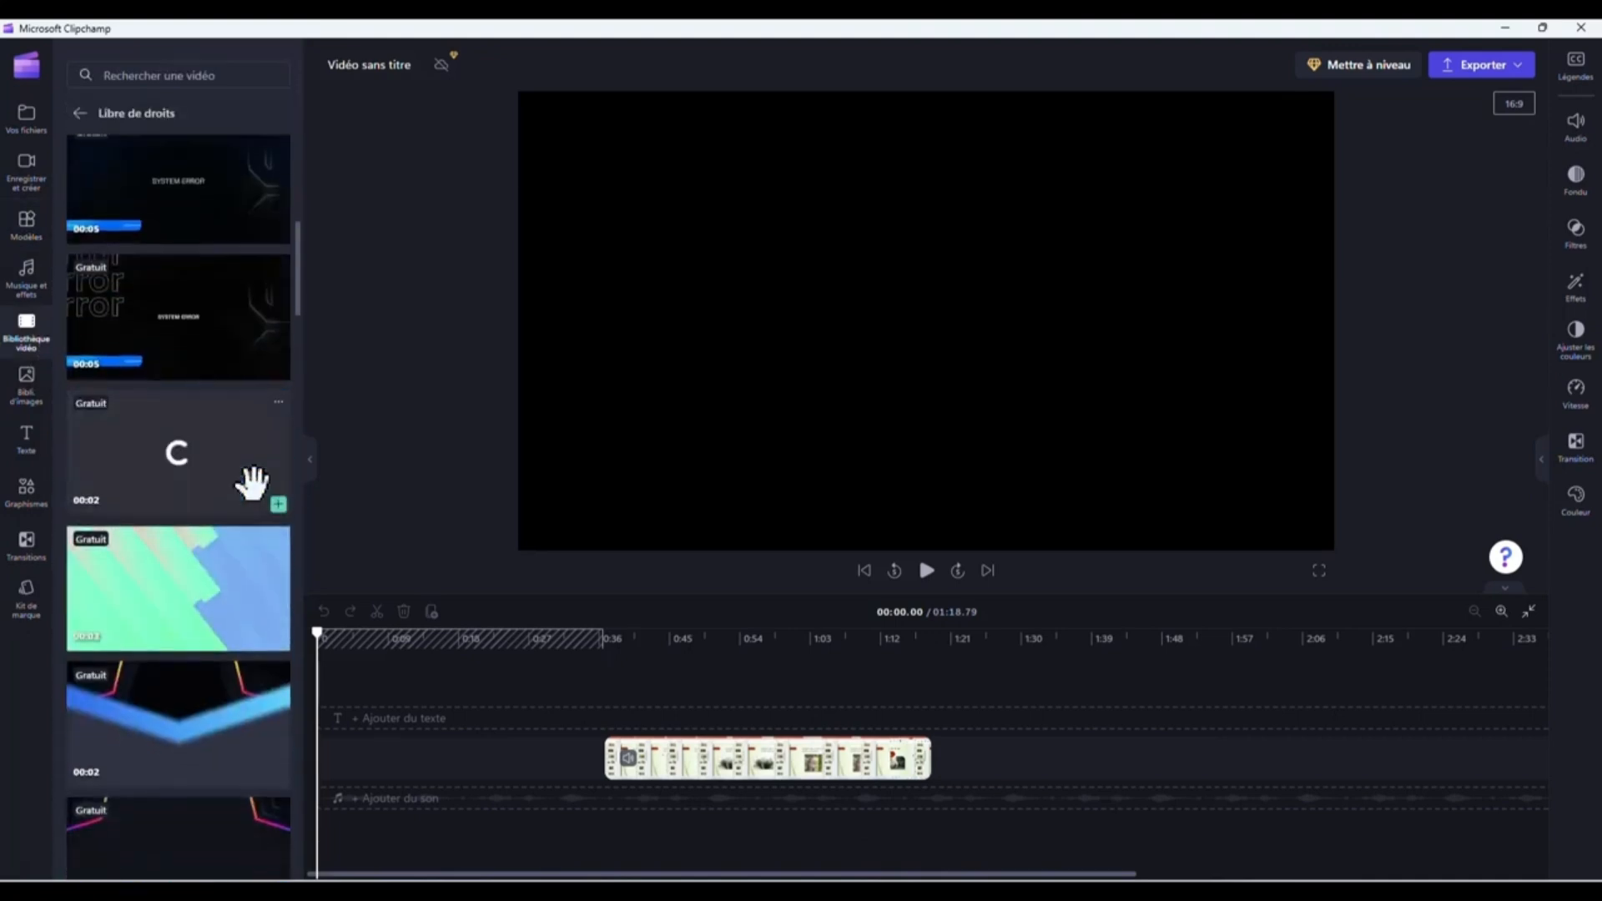
scroll(250, 482, "down", 15)
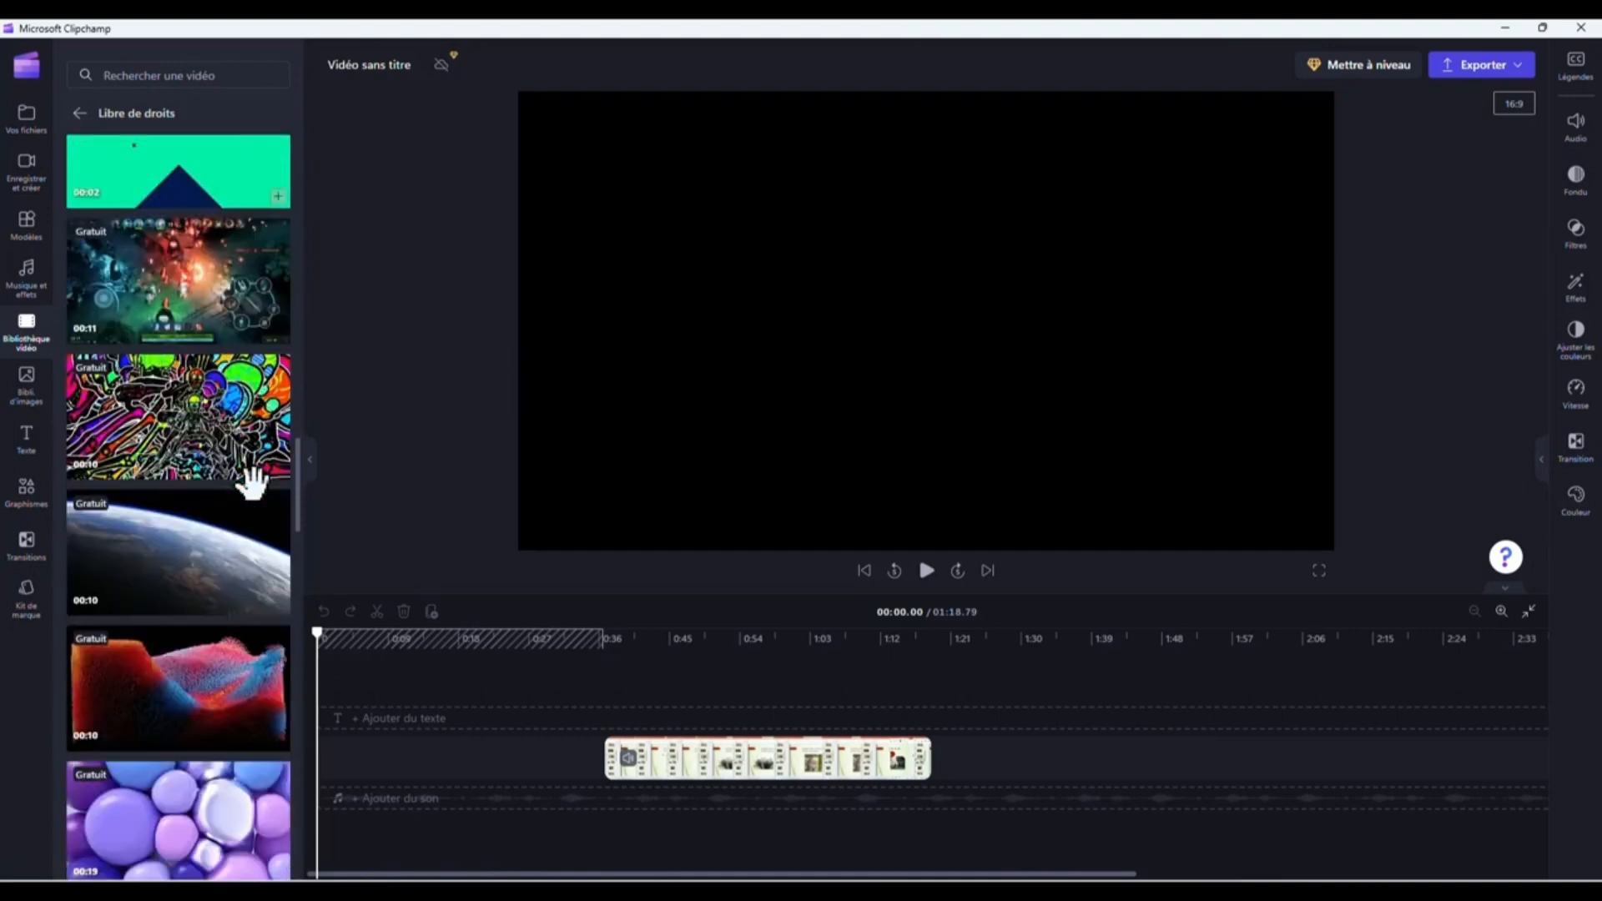
scroll(252, 483, "down", 15)
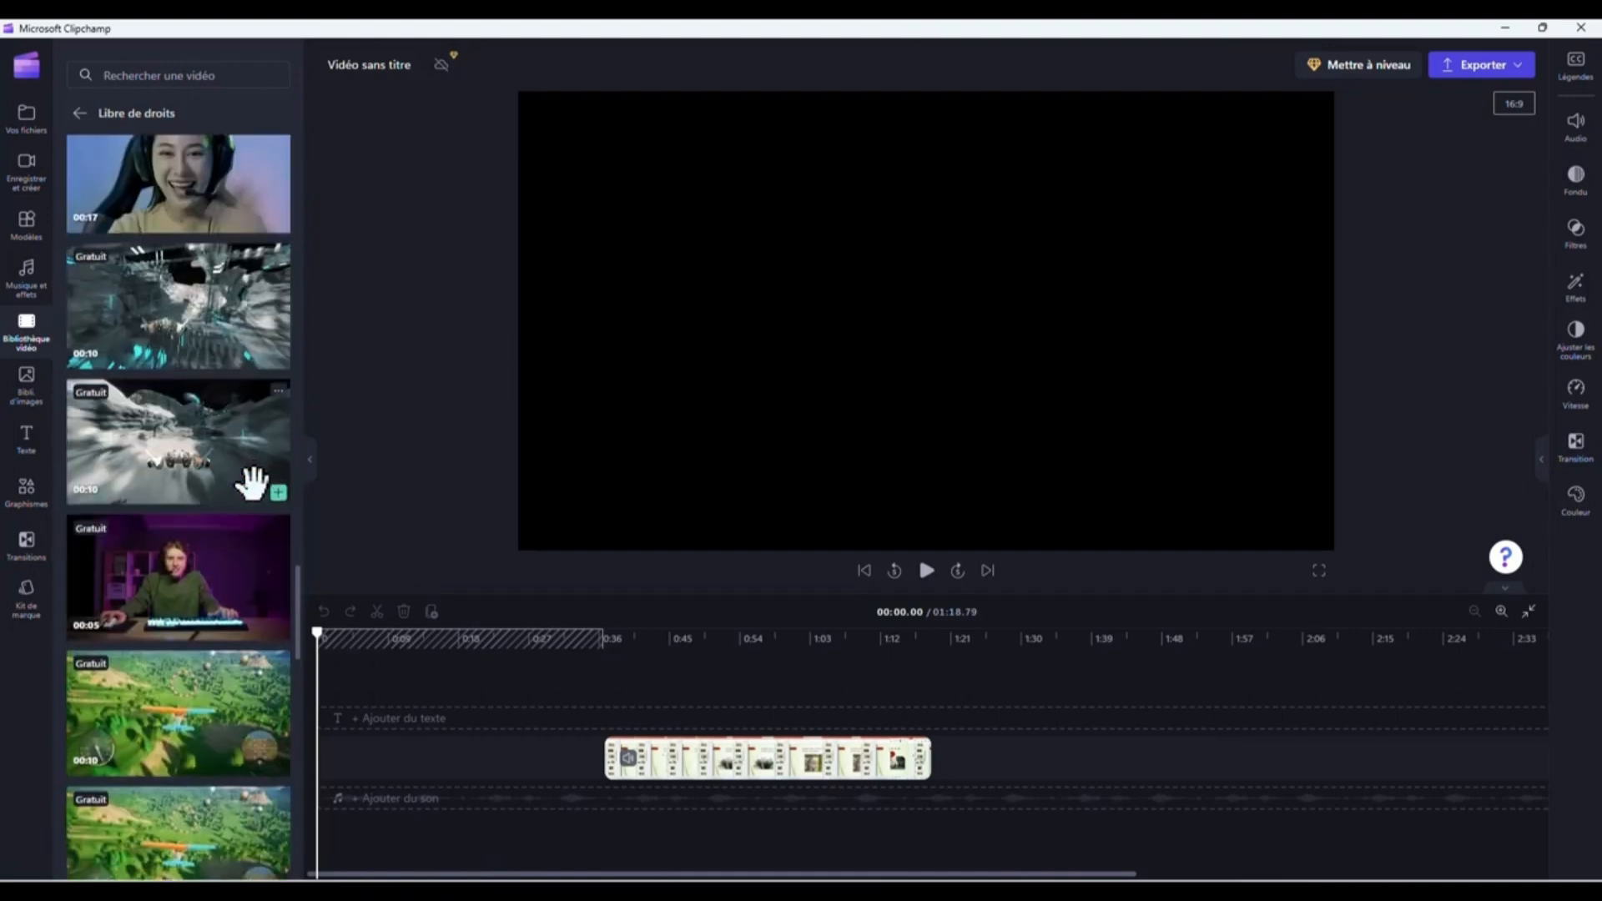
scroll(250, 501, "down", 6)
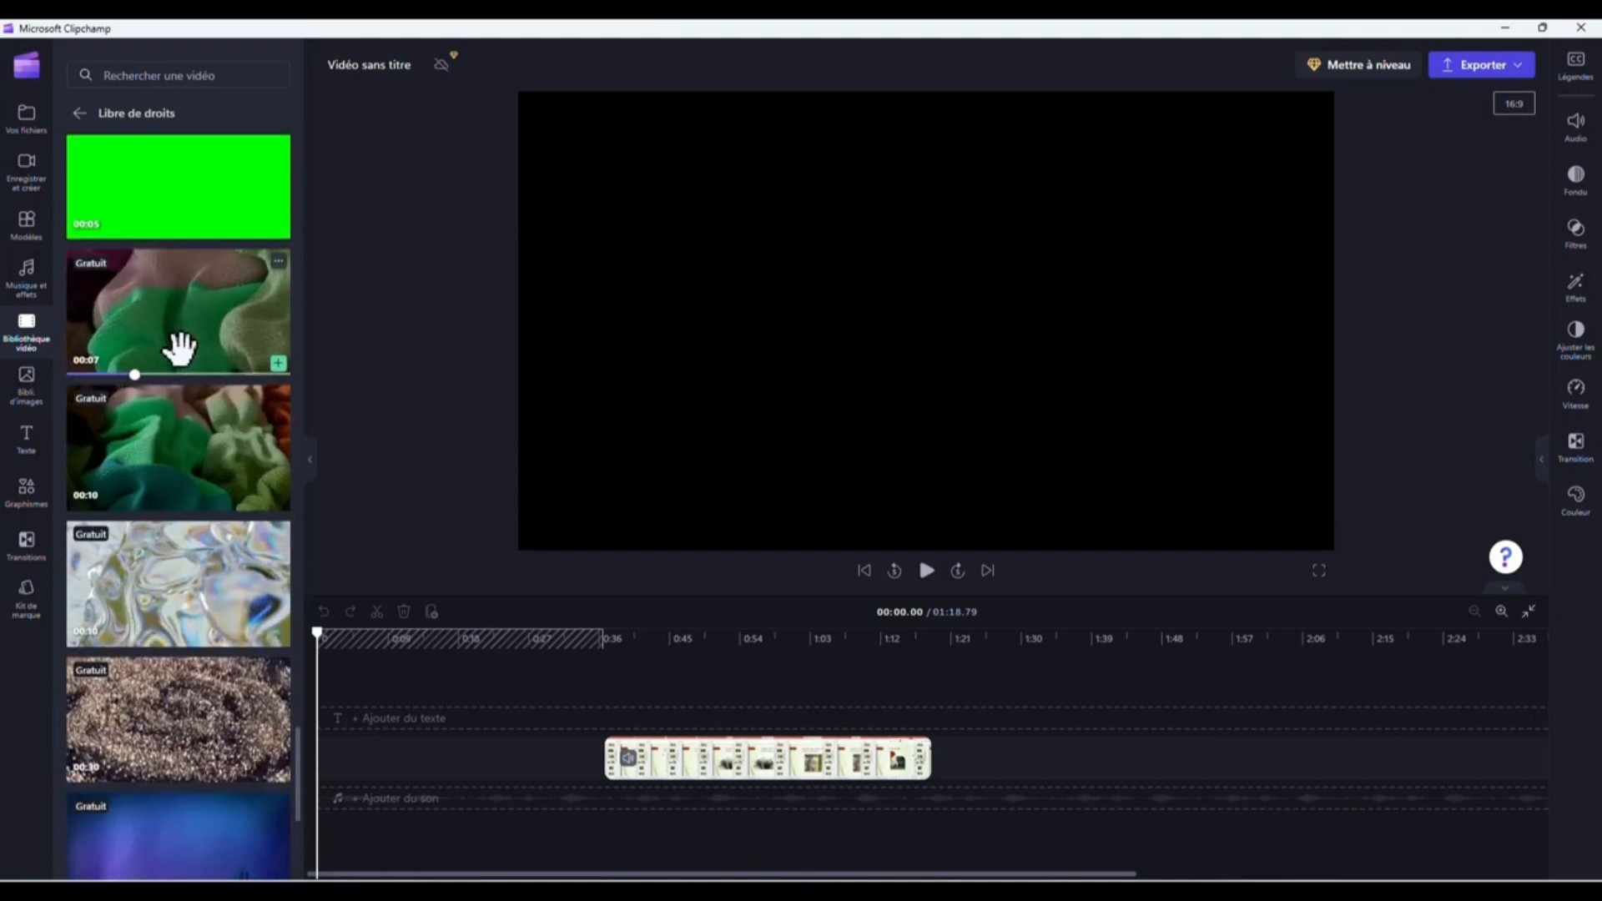
scroll(201, 422, "down", 5)
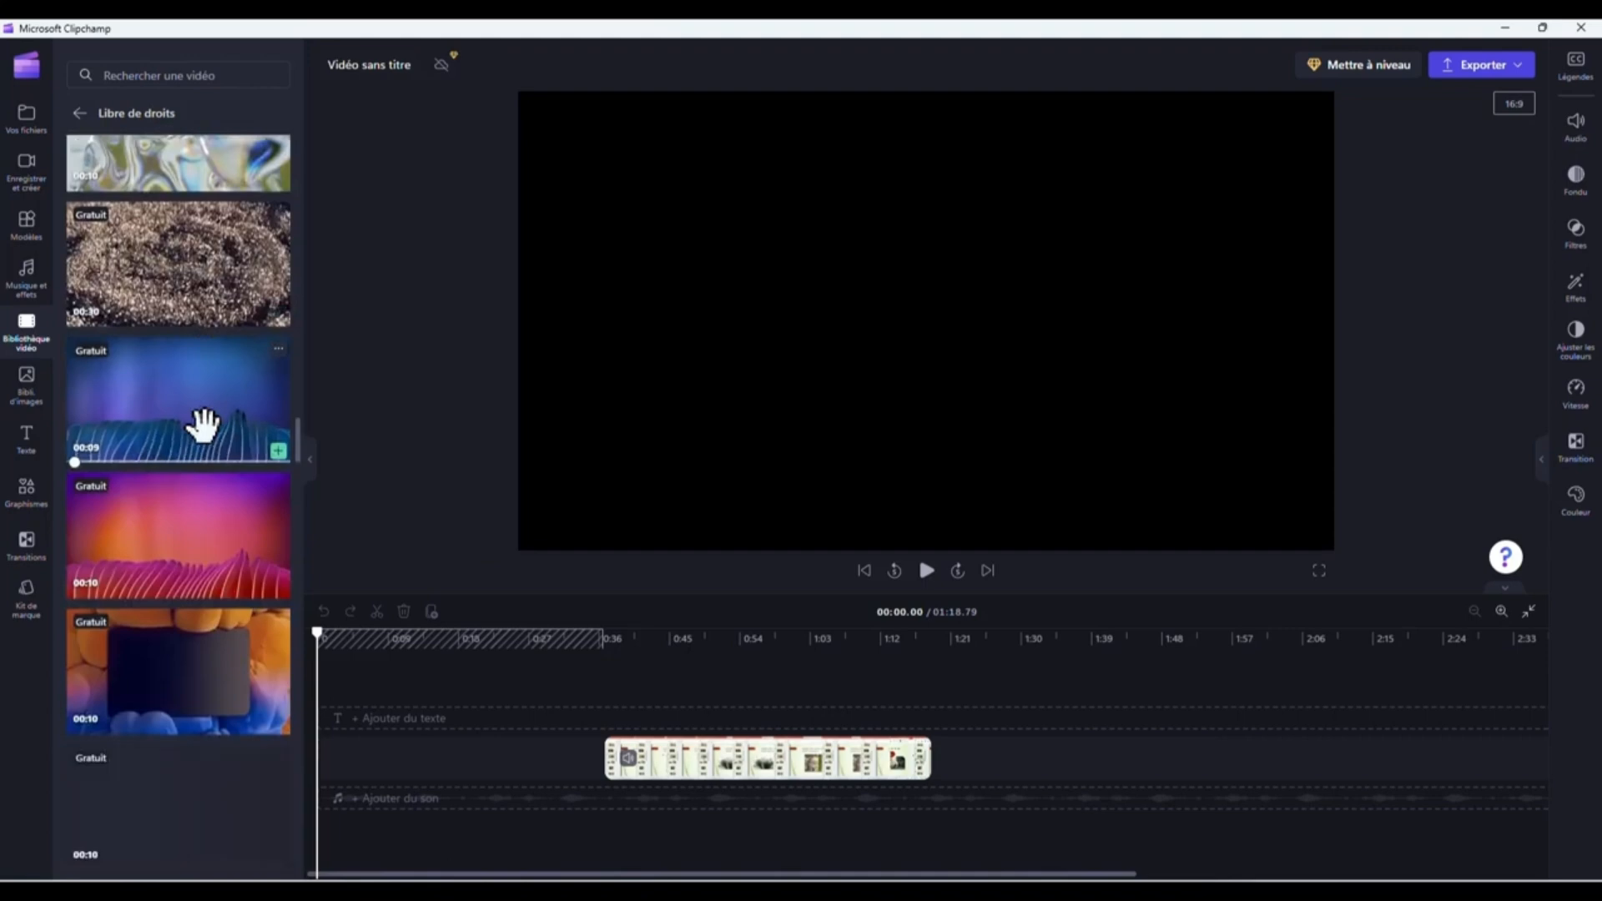
scroll(203, 424, "down", 8)
scroll(202, 422, "up", 6)
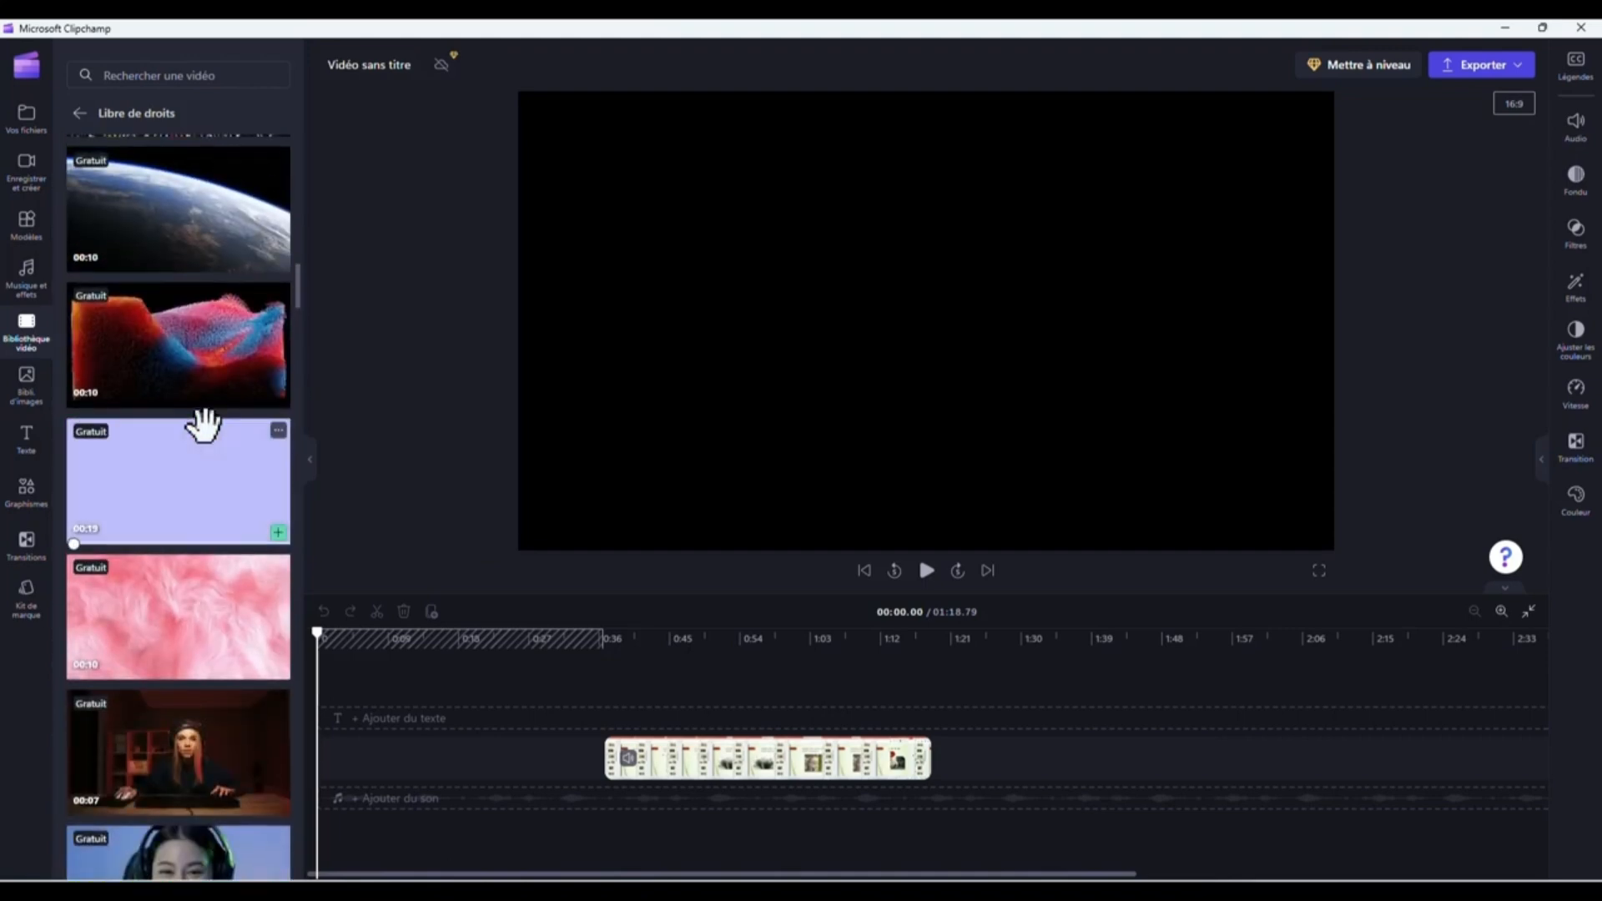
scroll(167, 333, "up", 2)
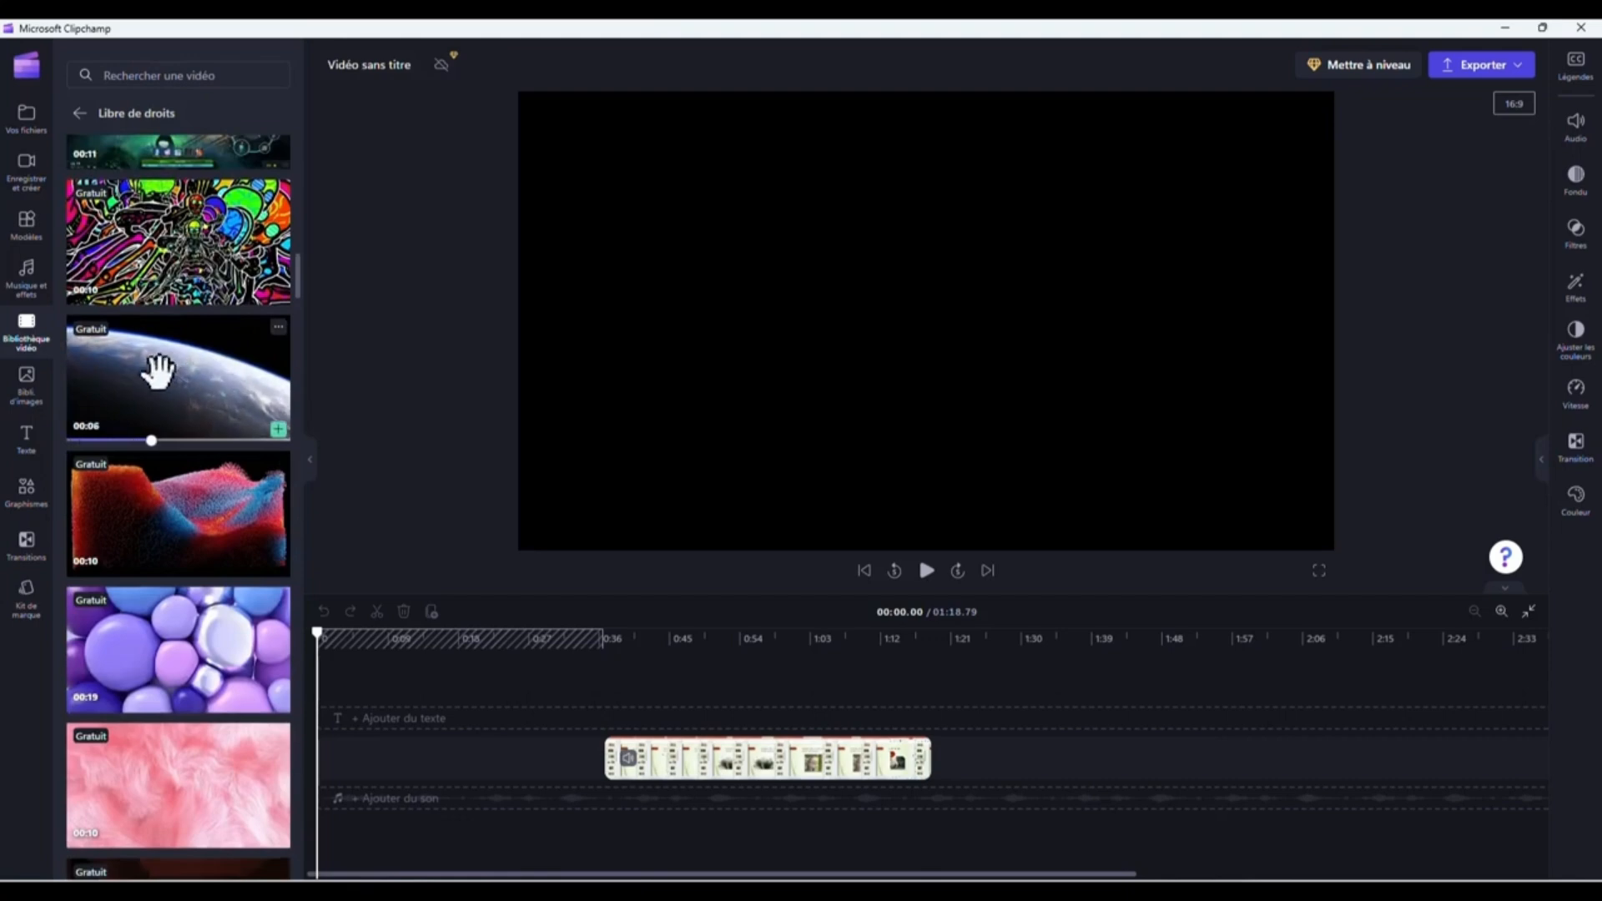
left_click_drag(157, 370, 387, 785)
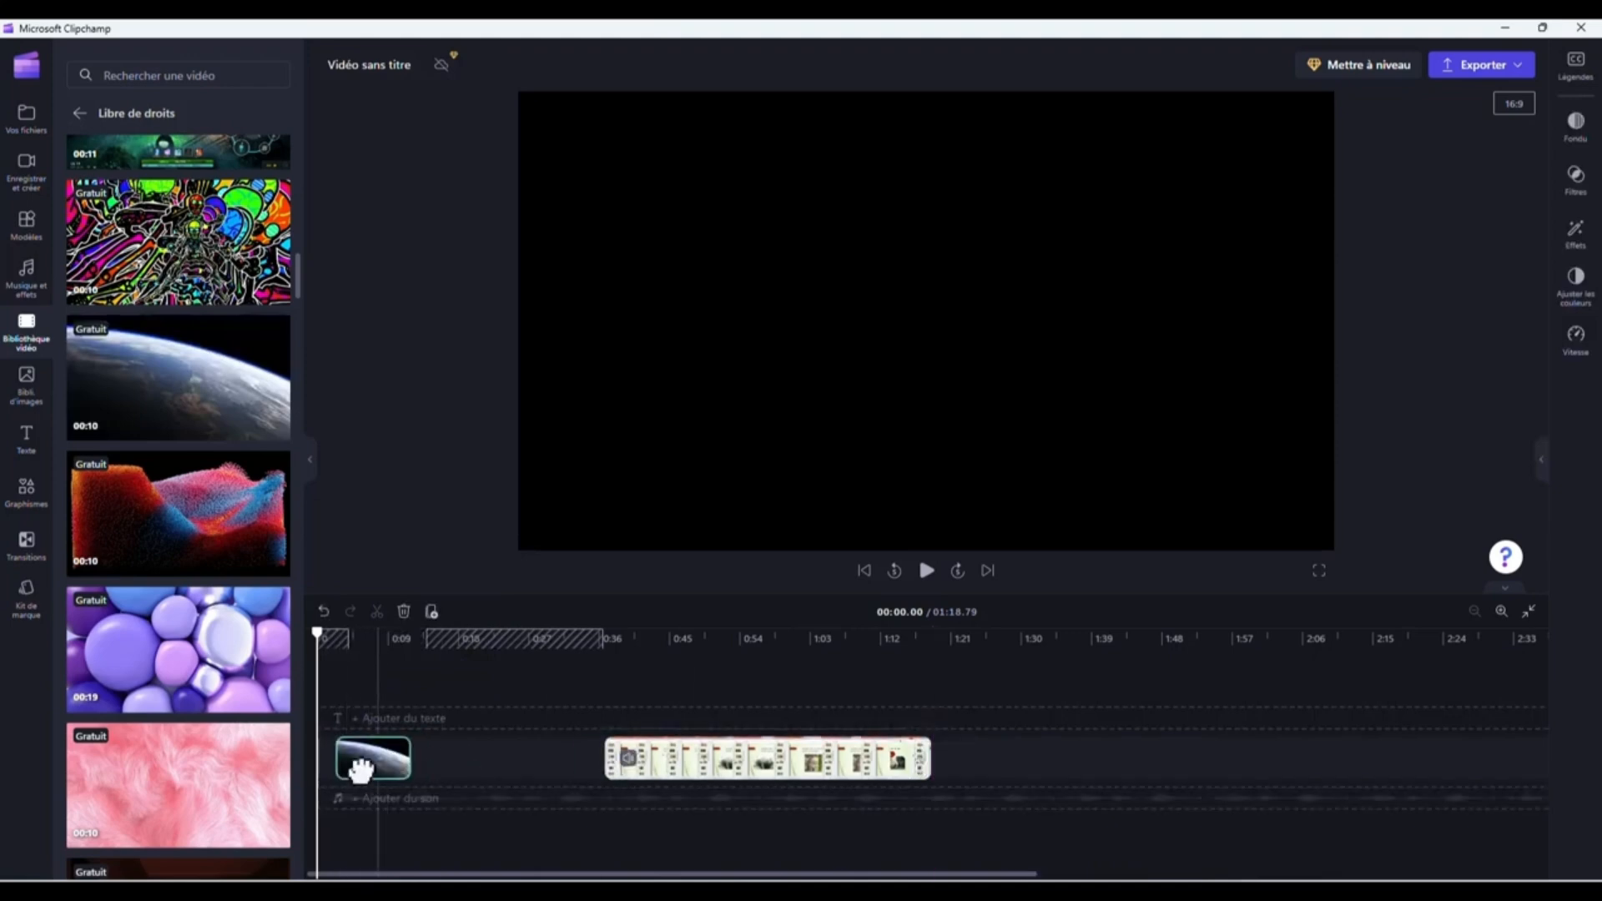
Step: Place the Earth clip at 0:00 with the recording directly behind it, and play across the join to about 0:11
left_click_drag(672, 775, 472, 751)
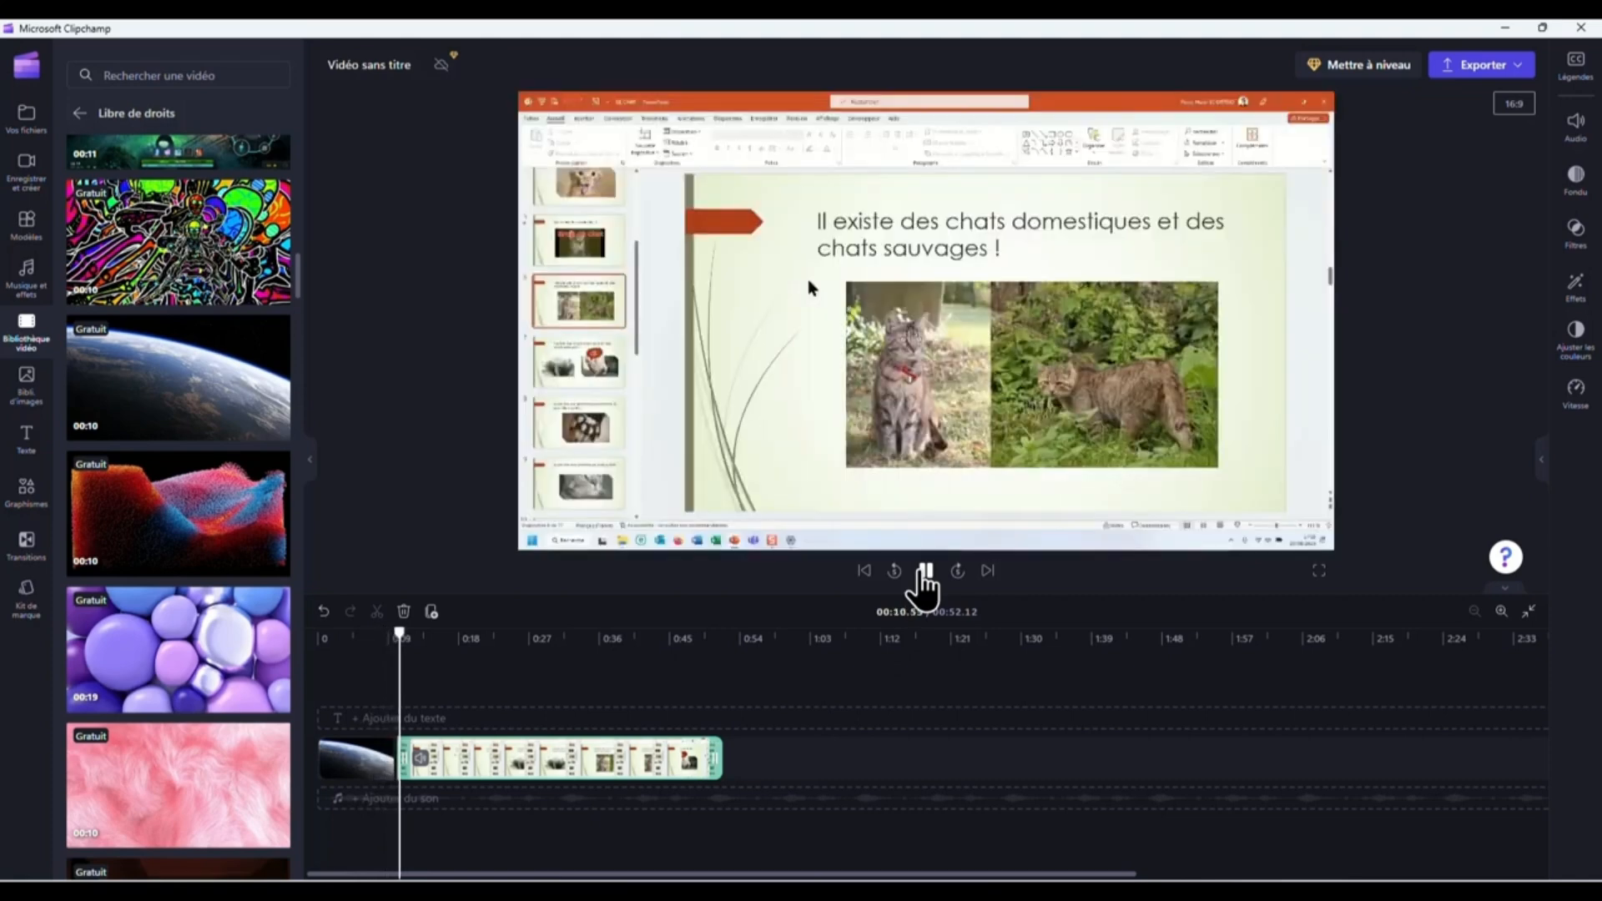
left_click(923, 572)
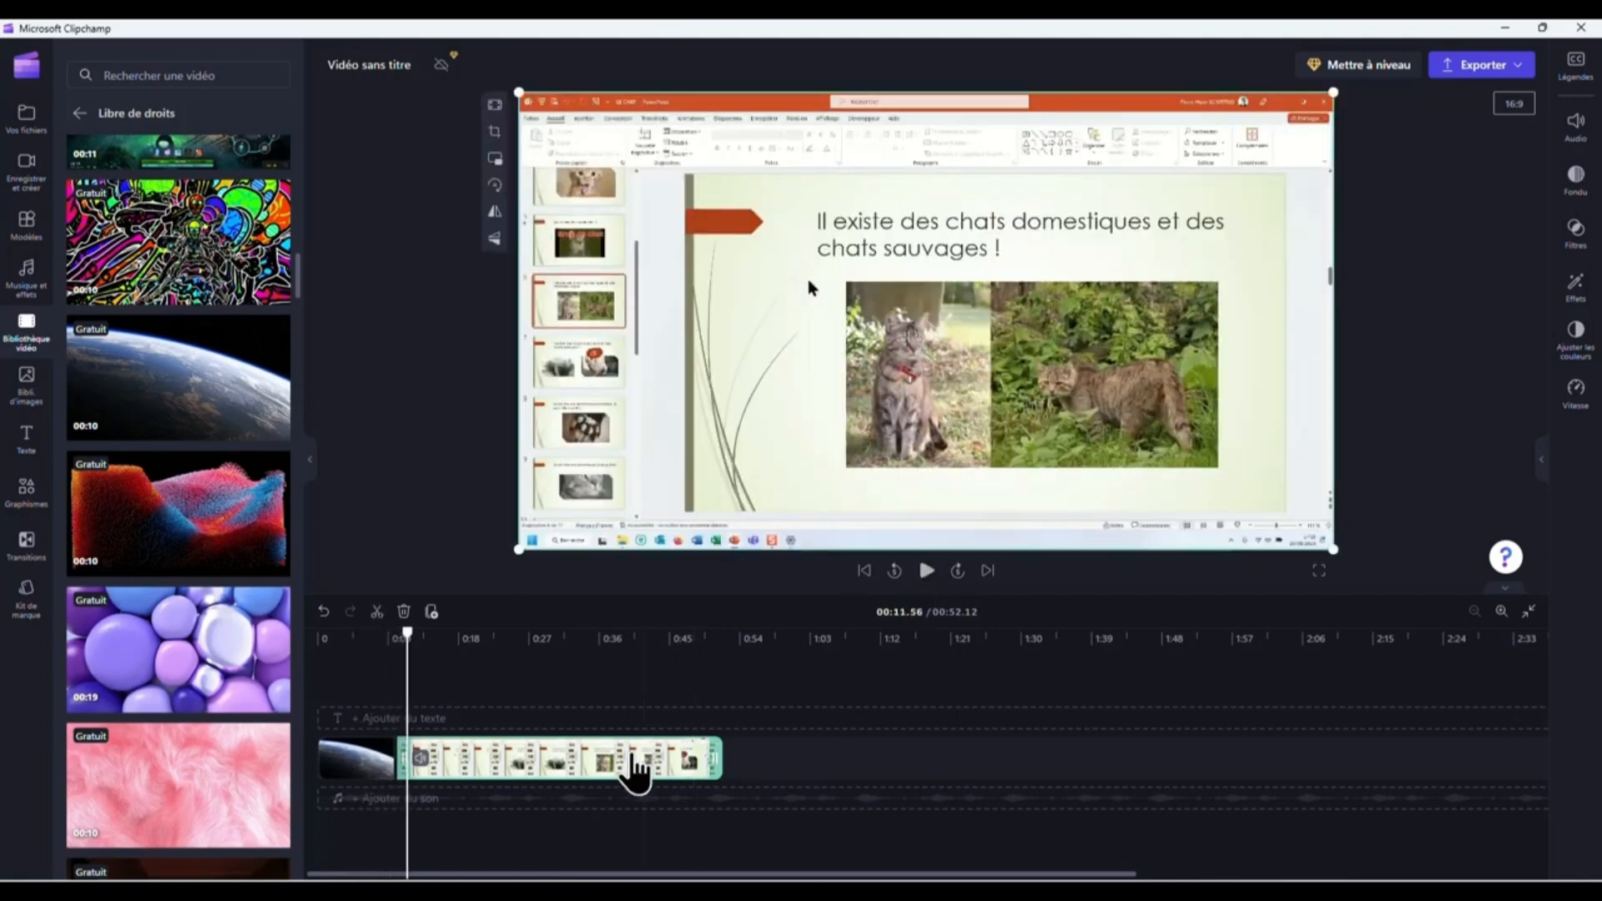
Step: Mute the sound of the recording that follows the Earth clip
right_click(632, 776)
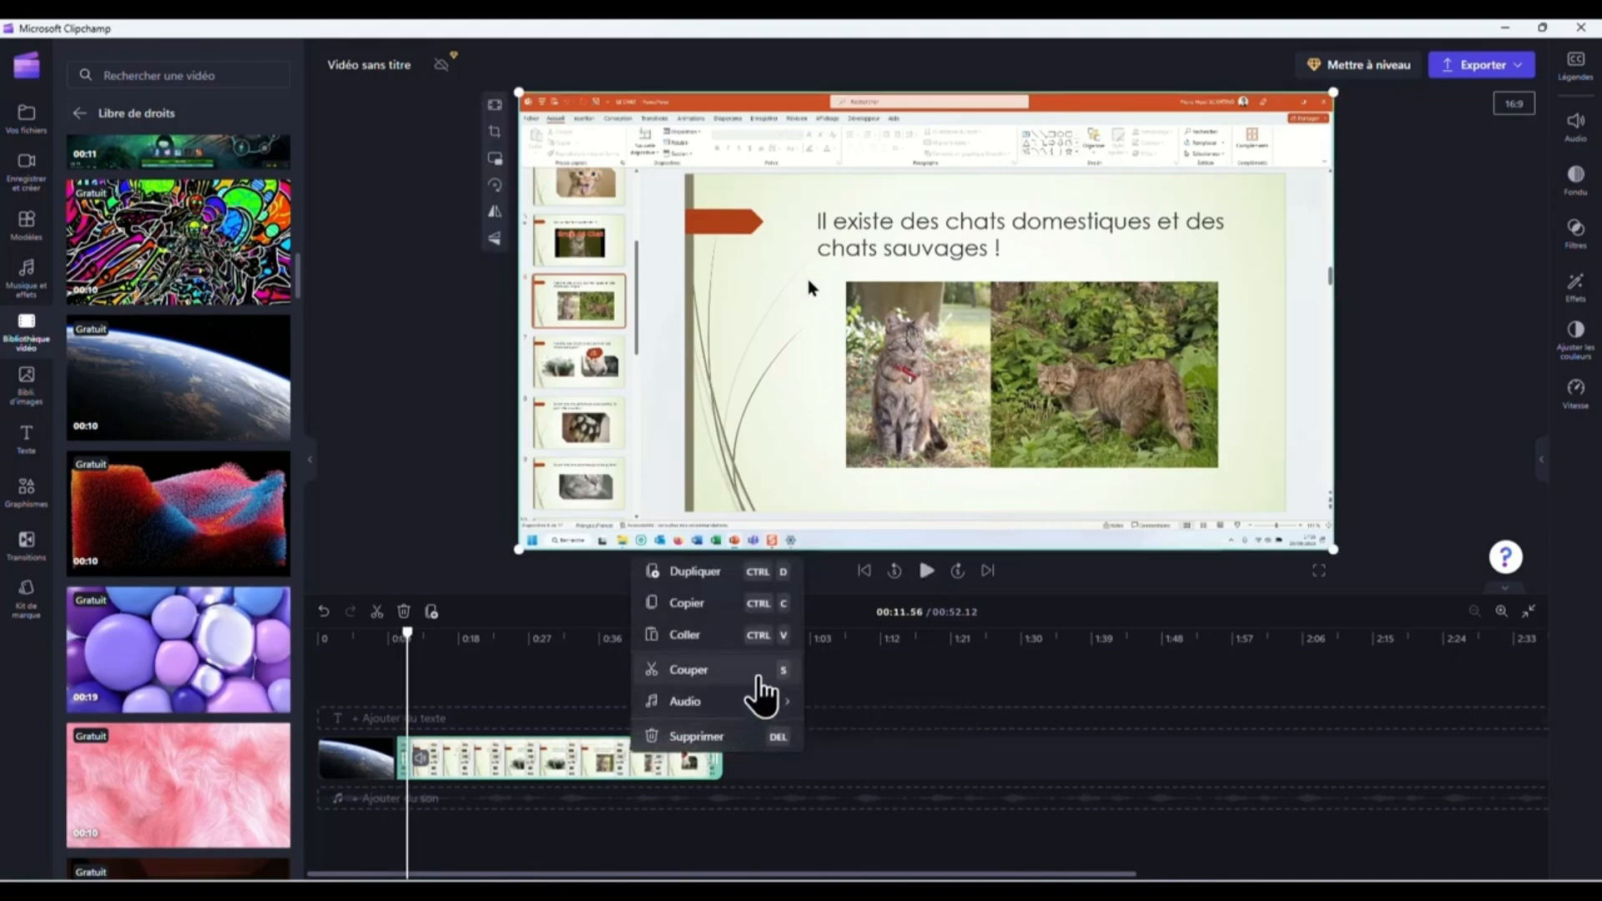
mouse_move(743, 703)
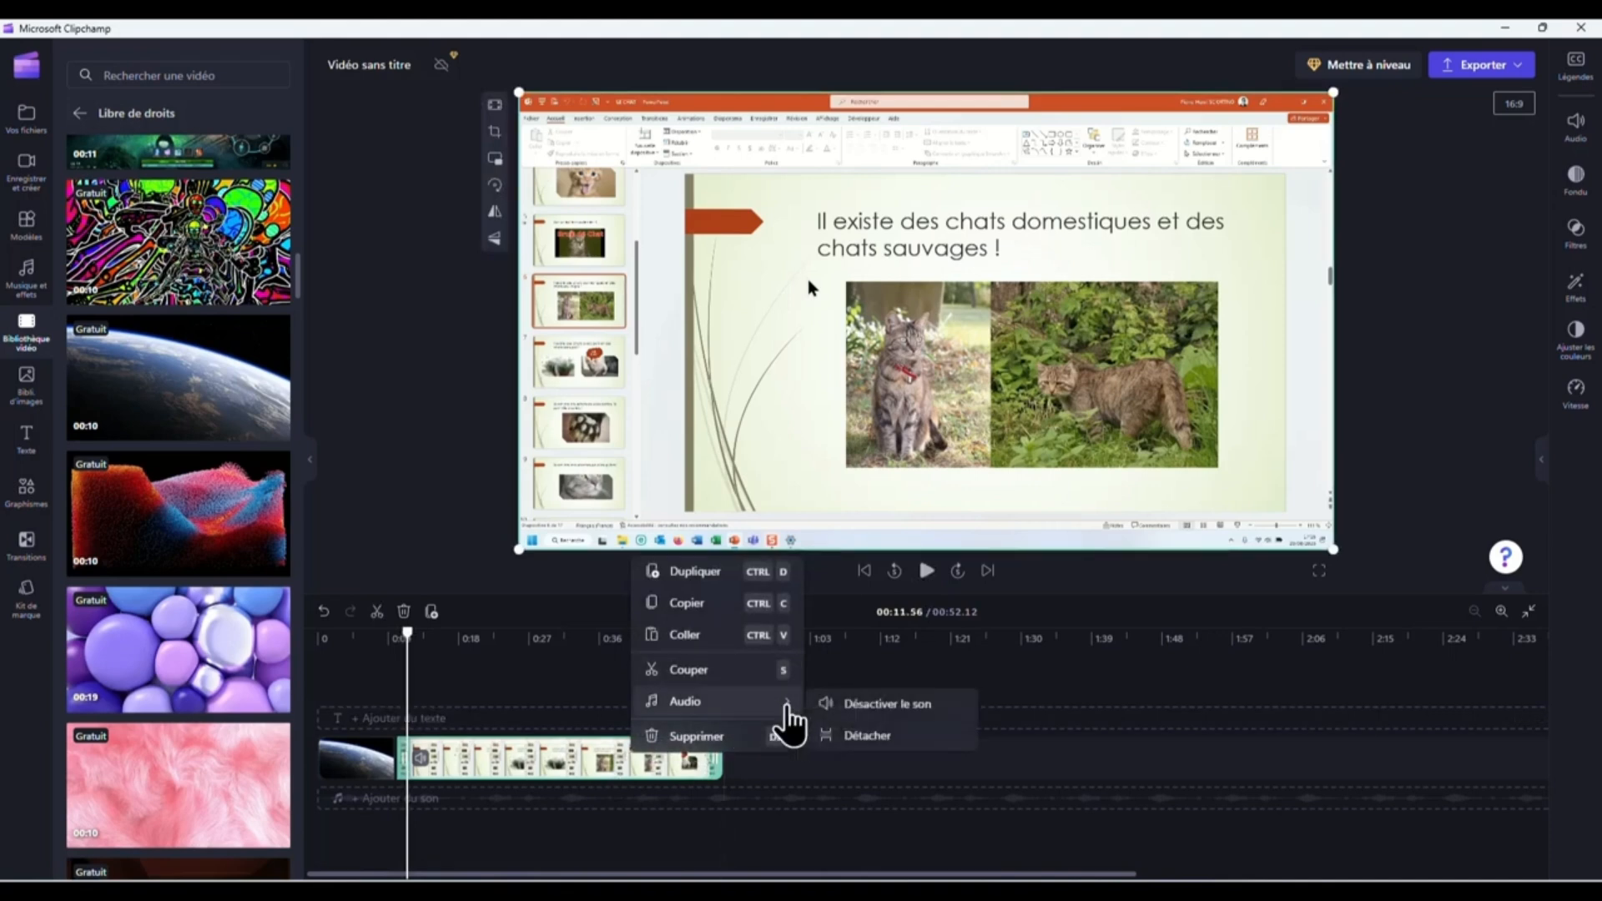
left_click(852, 708)
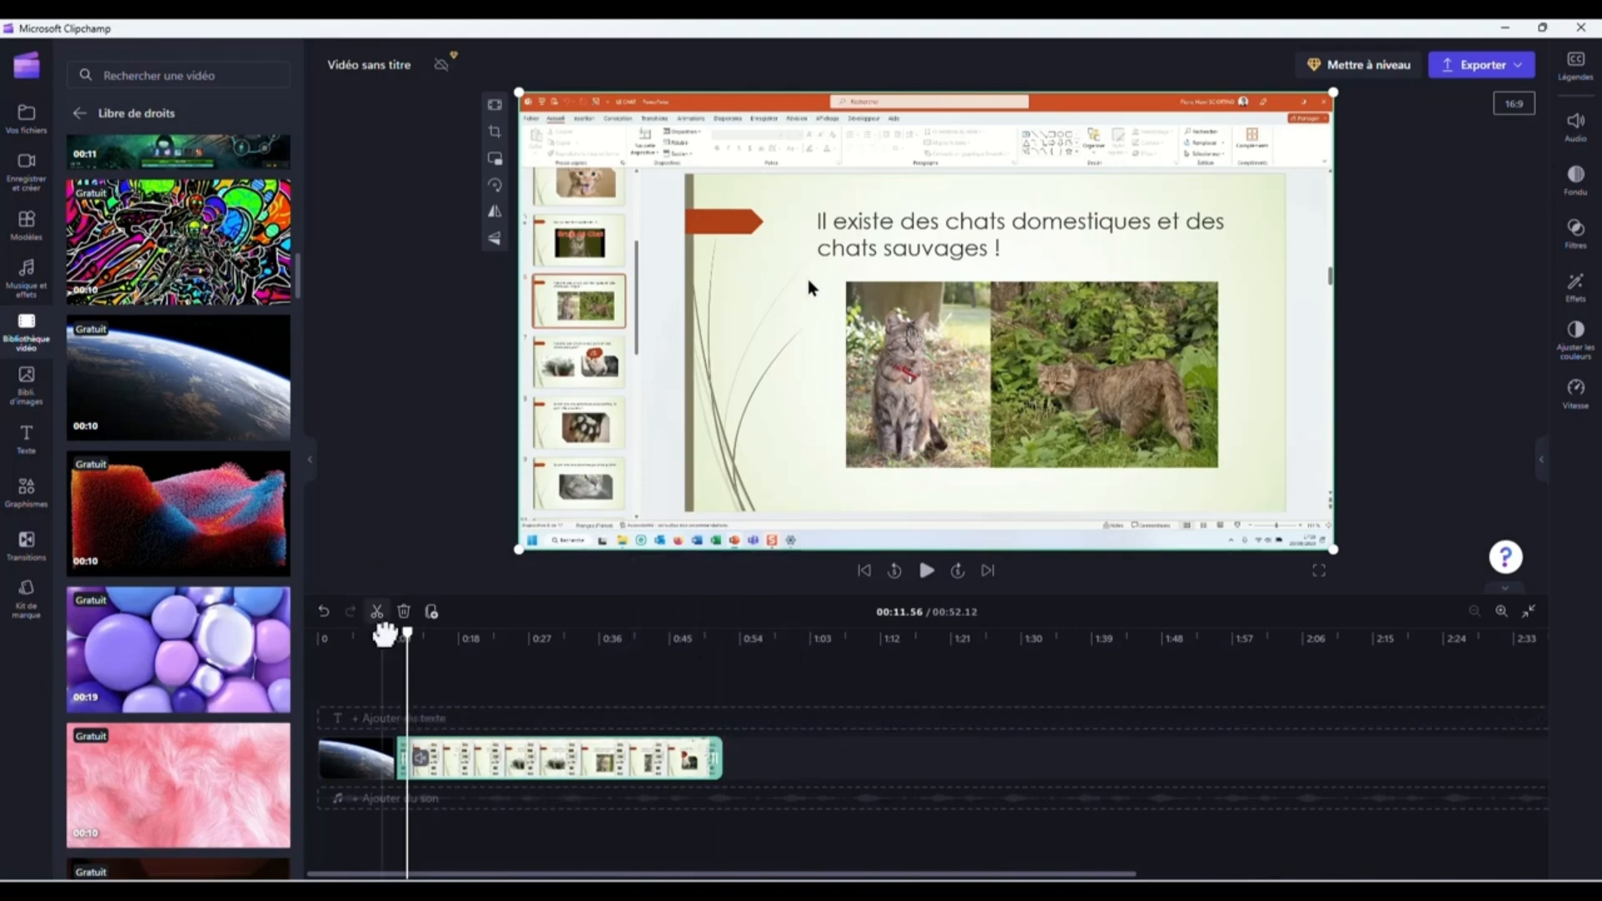
Step: Move the recording slightly later to about 0:12 and trim the end of the Earth clip to the playhead at 00:05.33
left_click_drag(404, 627, 358, 641)
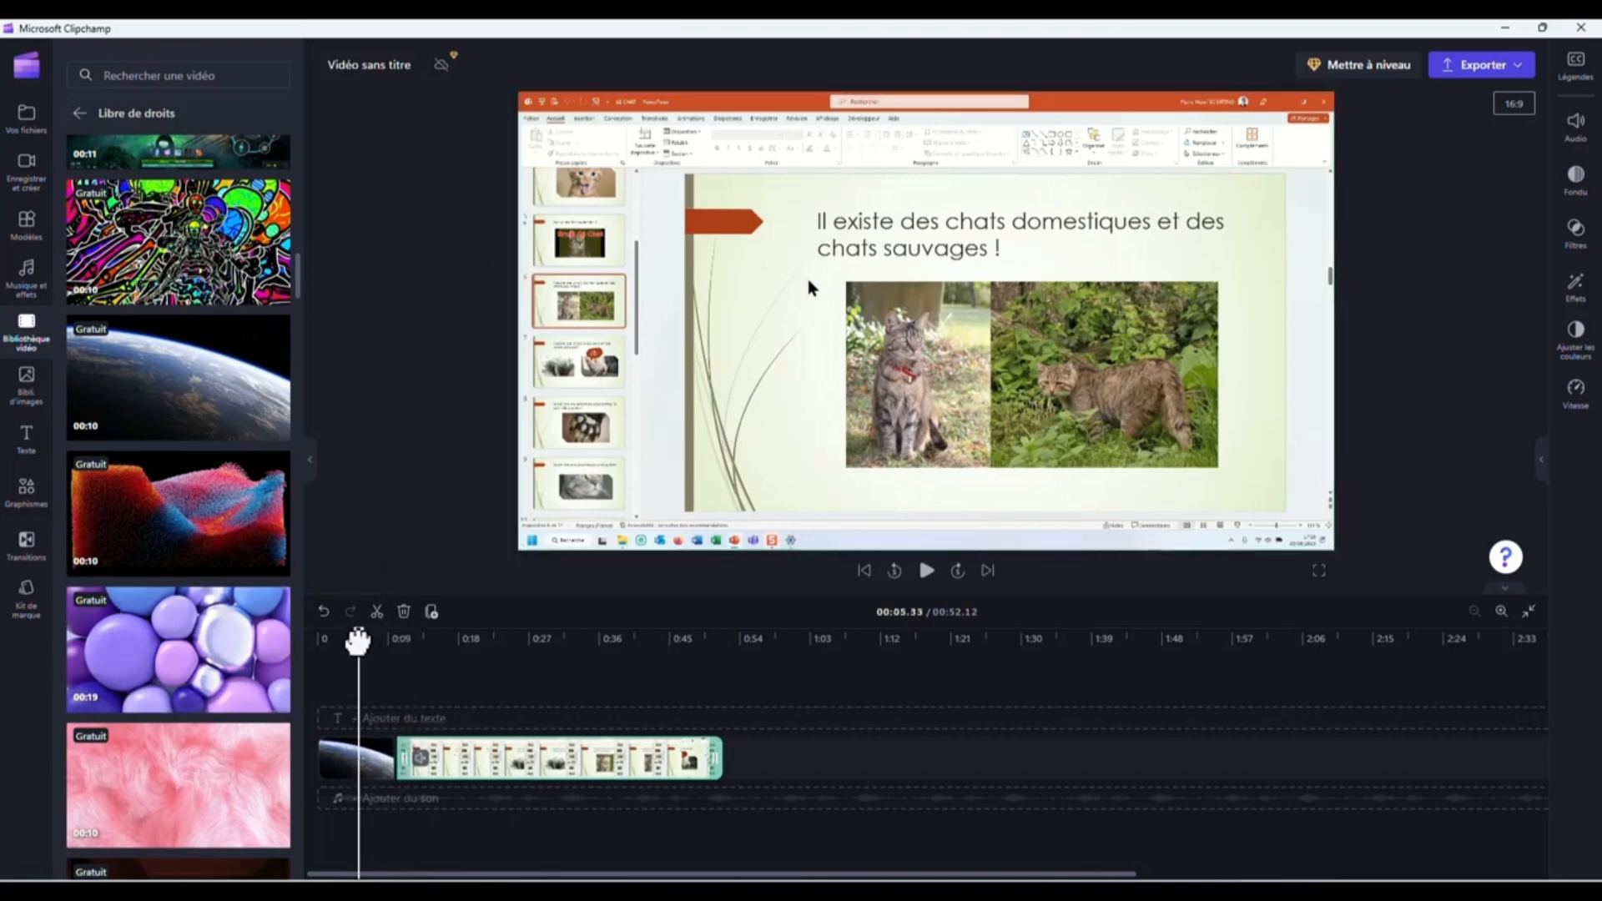
left_click_drag(454, 781, 372, 764)
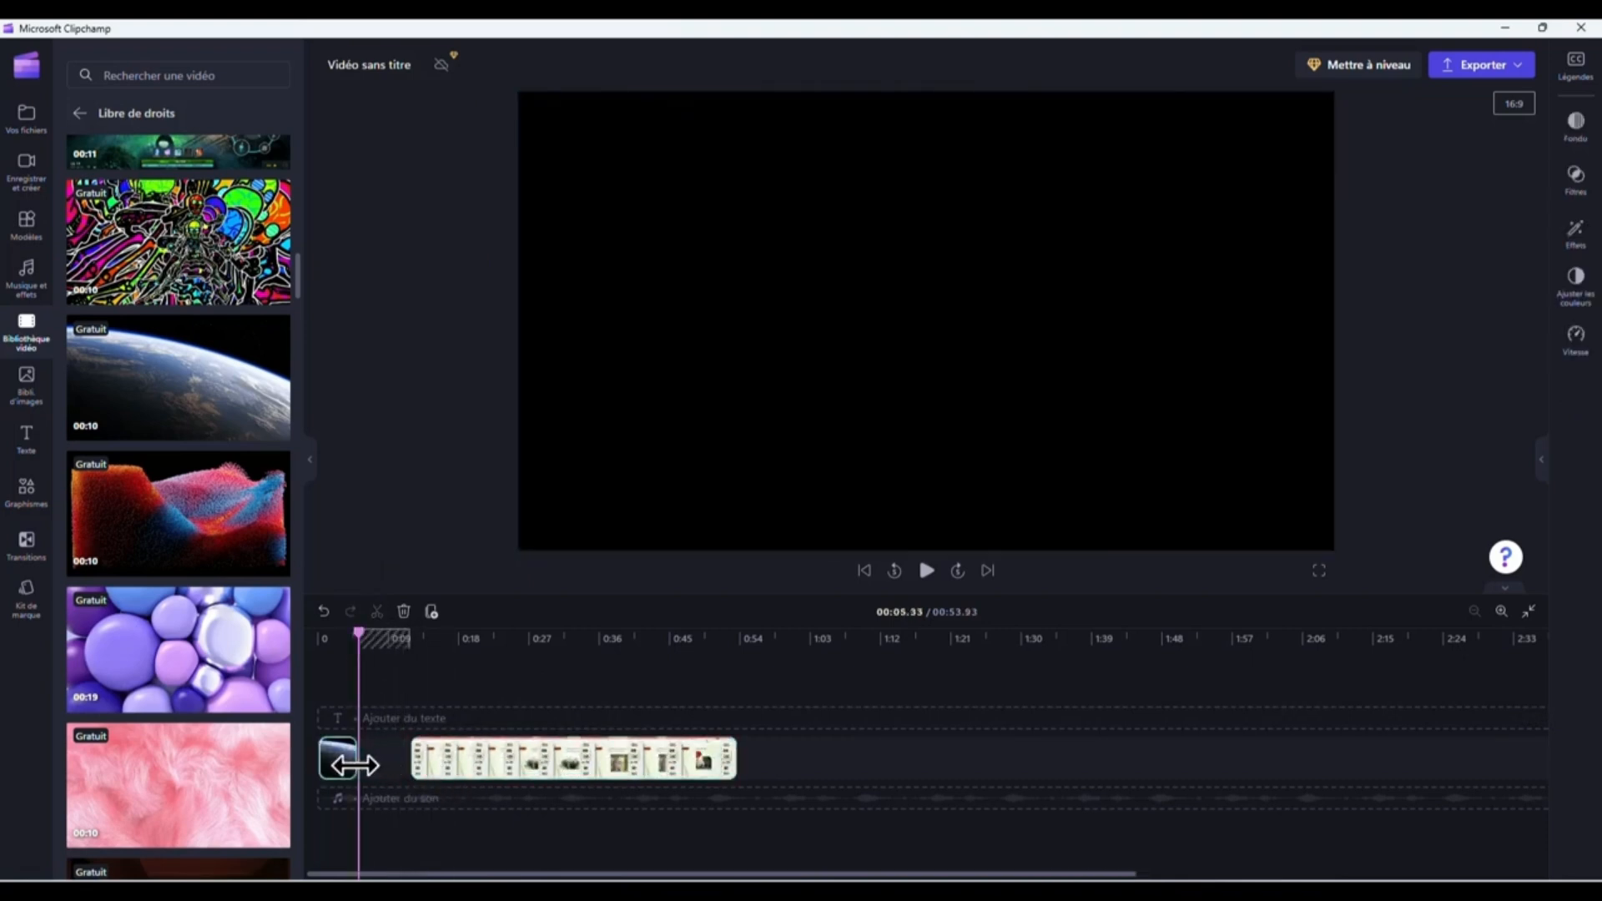
Step: Move the recording to 00:05.33, directly behind the trimmed Earth clip, and play across the join to about 0:06
left_click_drag(486, 764, 434, 761)
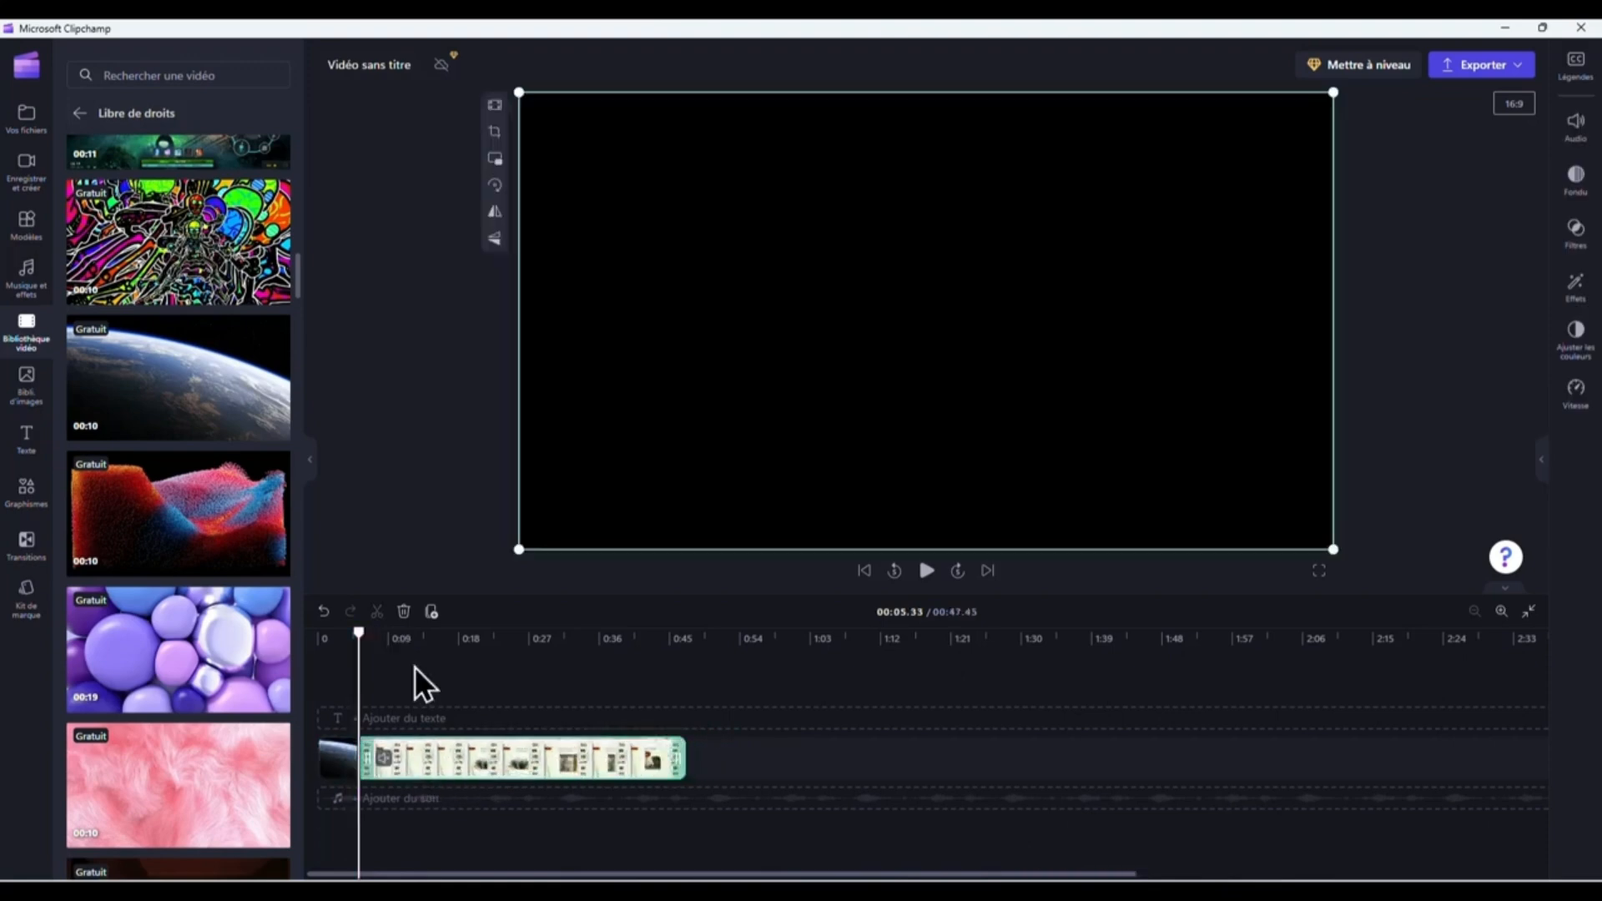
left_click_drag(356, 641, 351, 641)
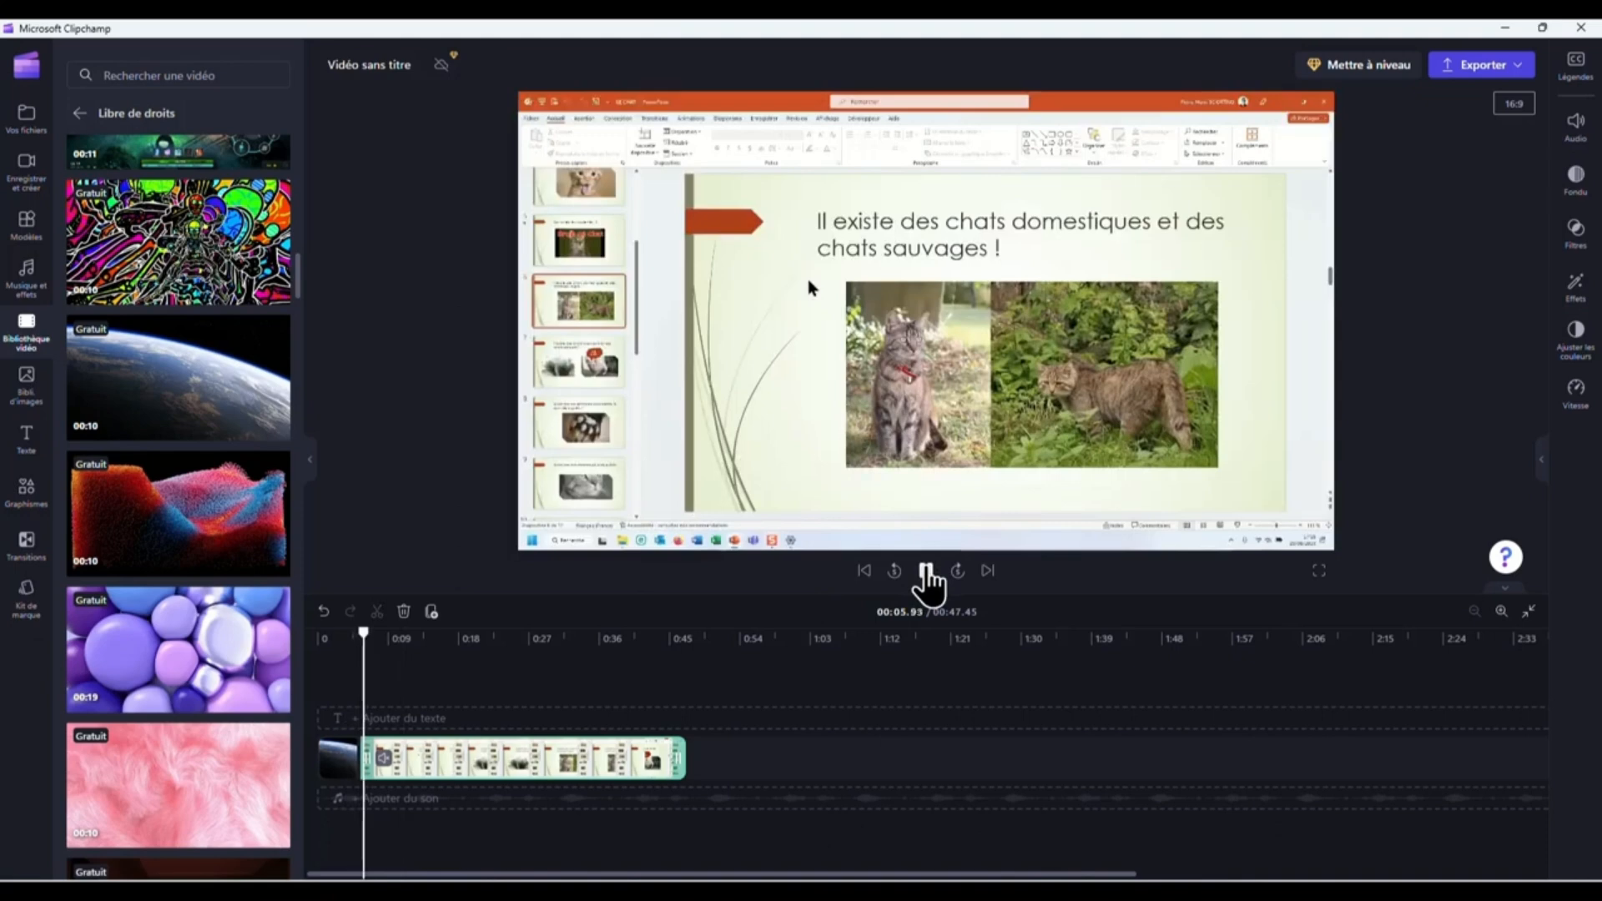
left_click(927, 573)
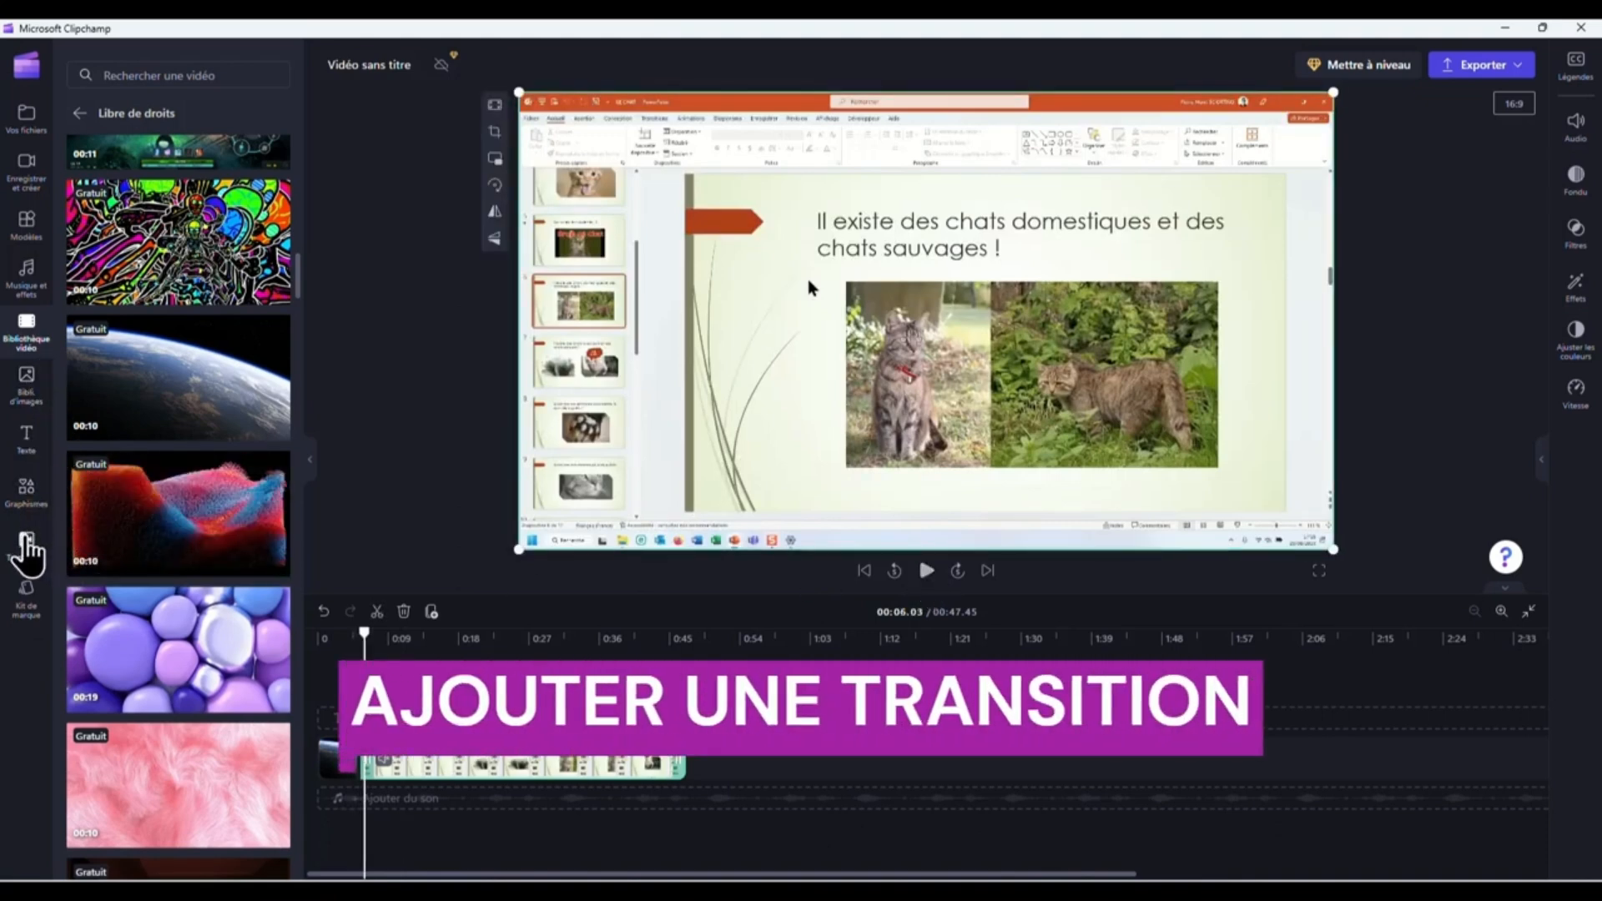
Step: Add the Cœur transition between the Earth clip and the recording, and play it from the start of the video
left_click(28, 542)
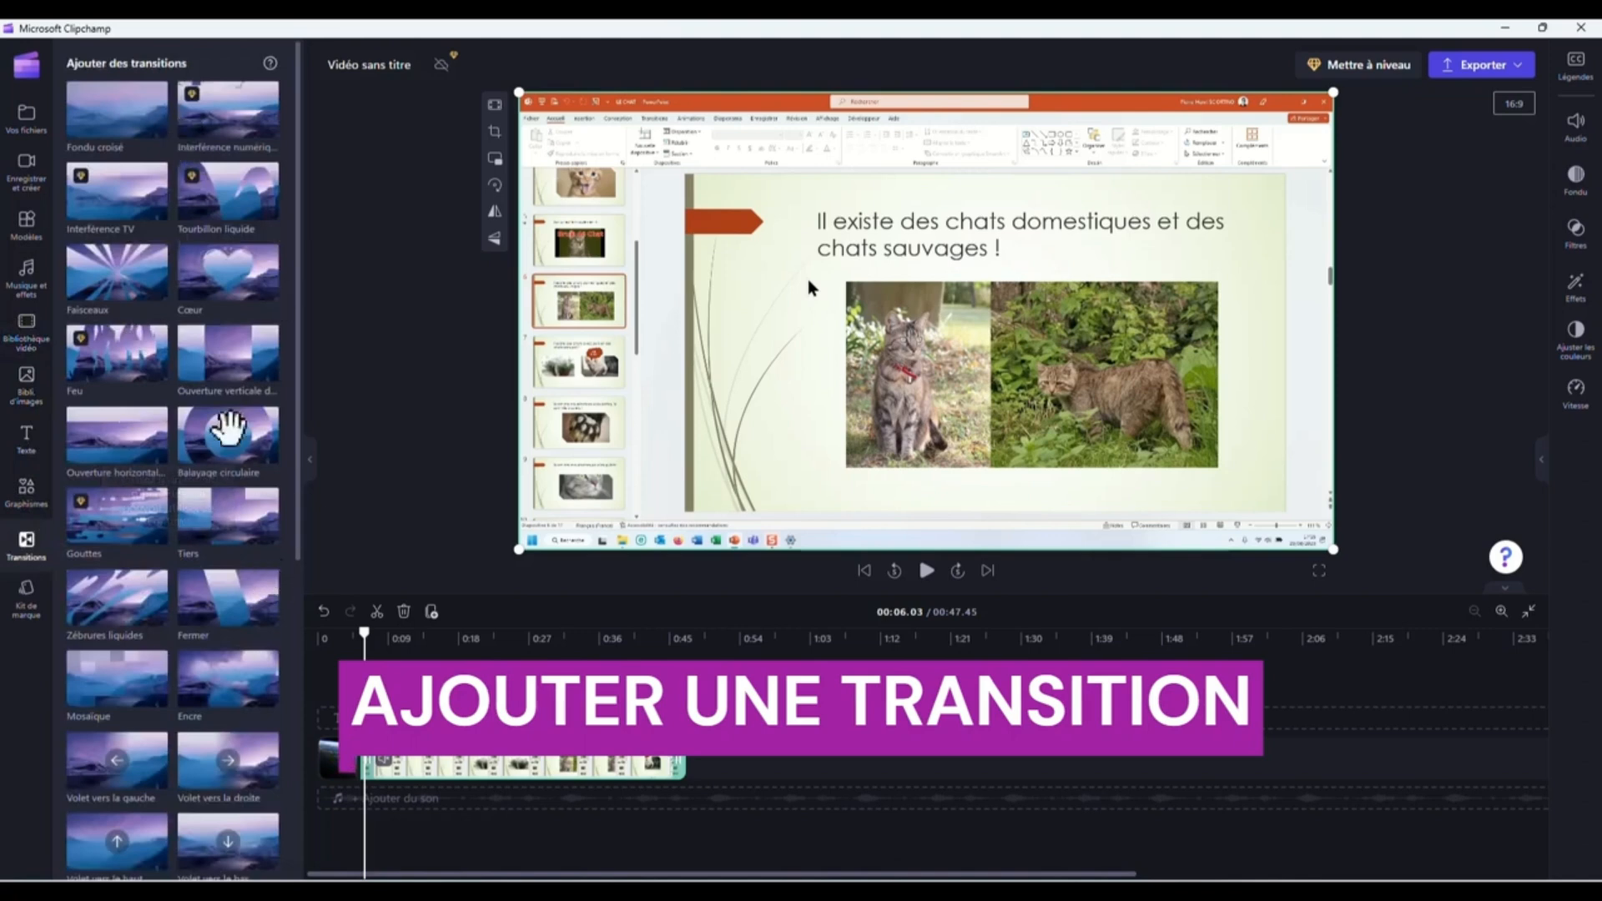
left_click_drag(218, 267, 360, 755)
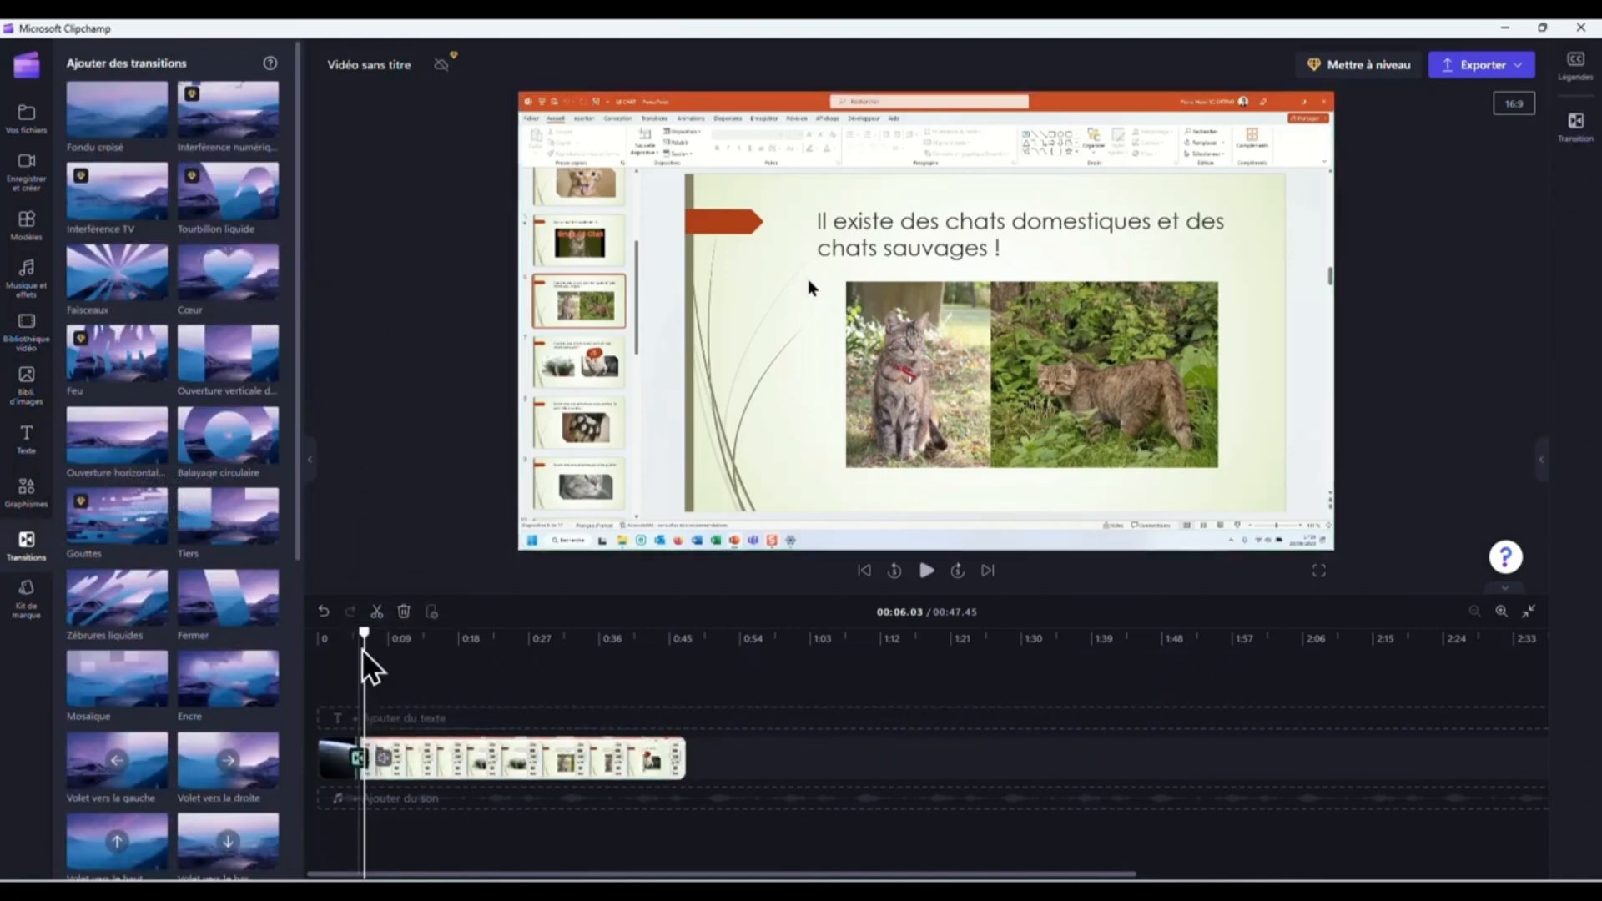
left_click_drag(359, 632, 312, 636)
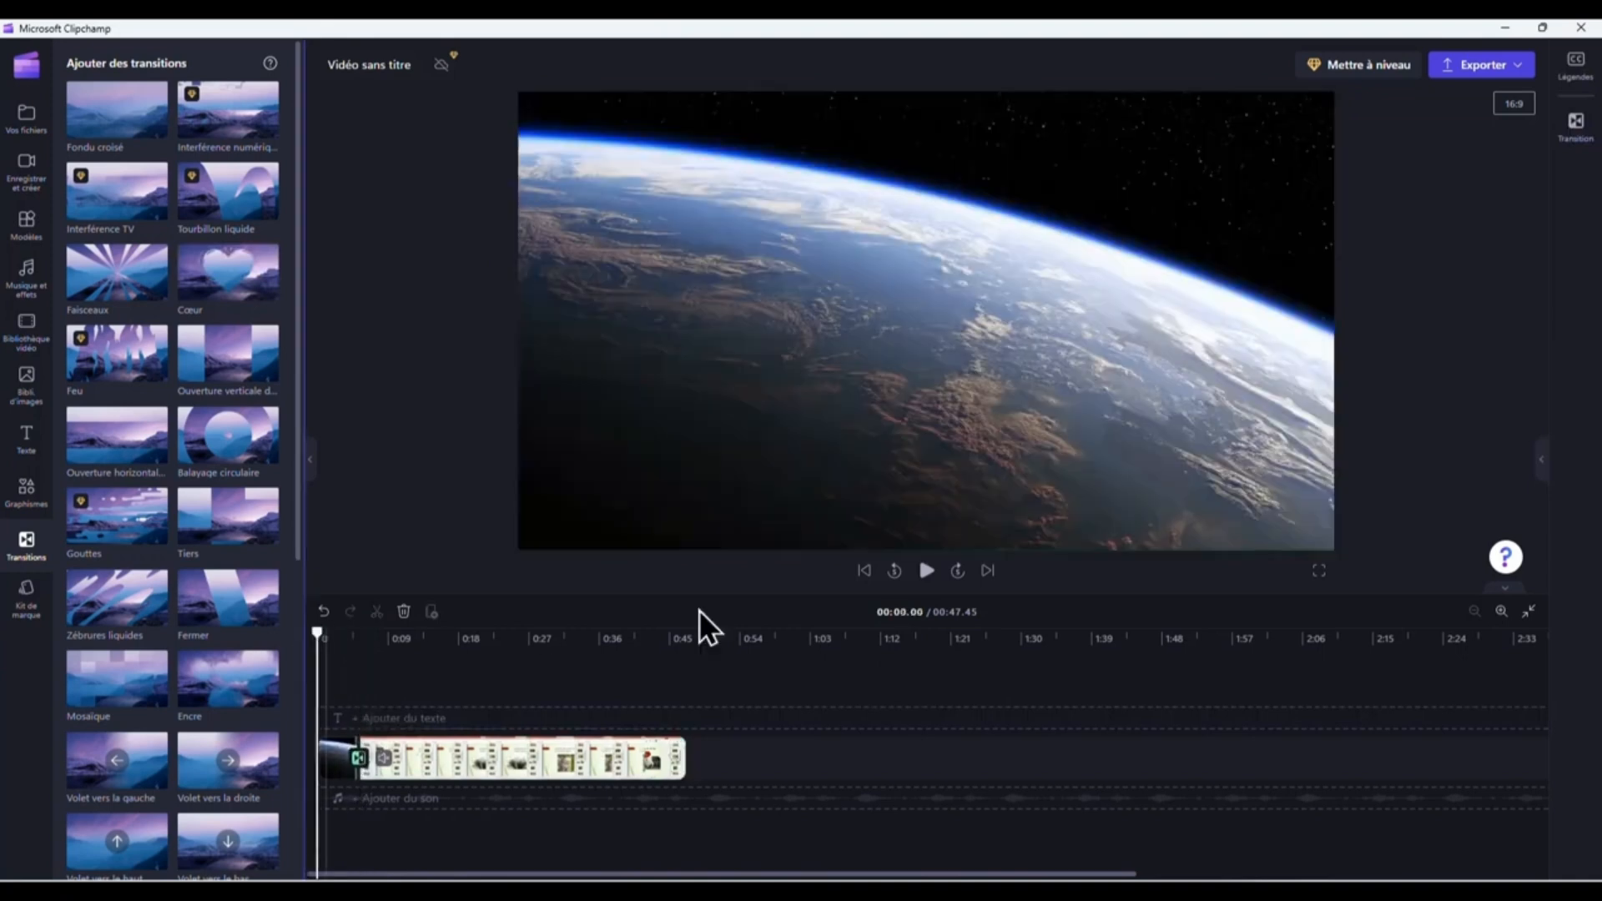
left_click(926, 571)
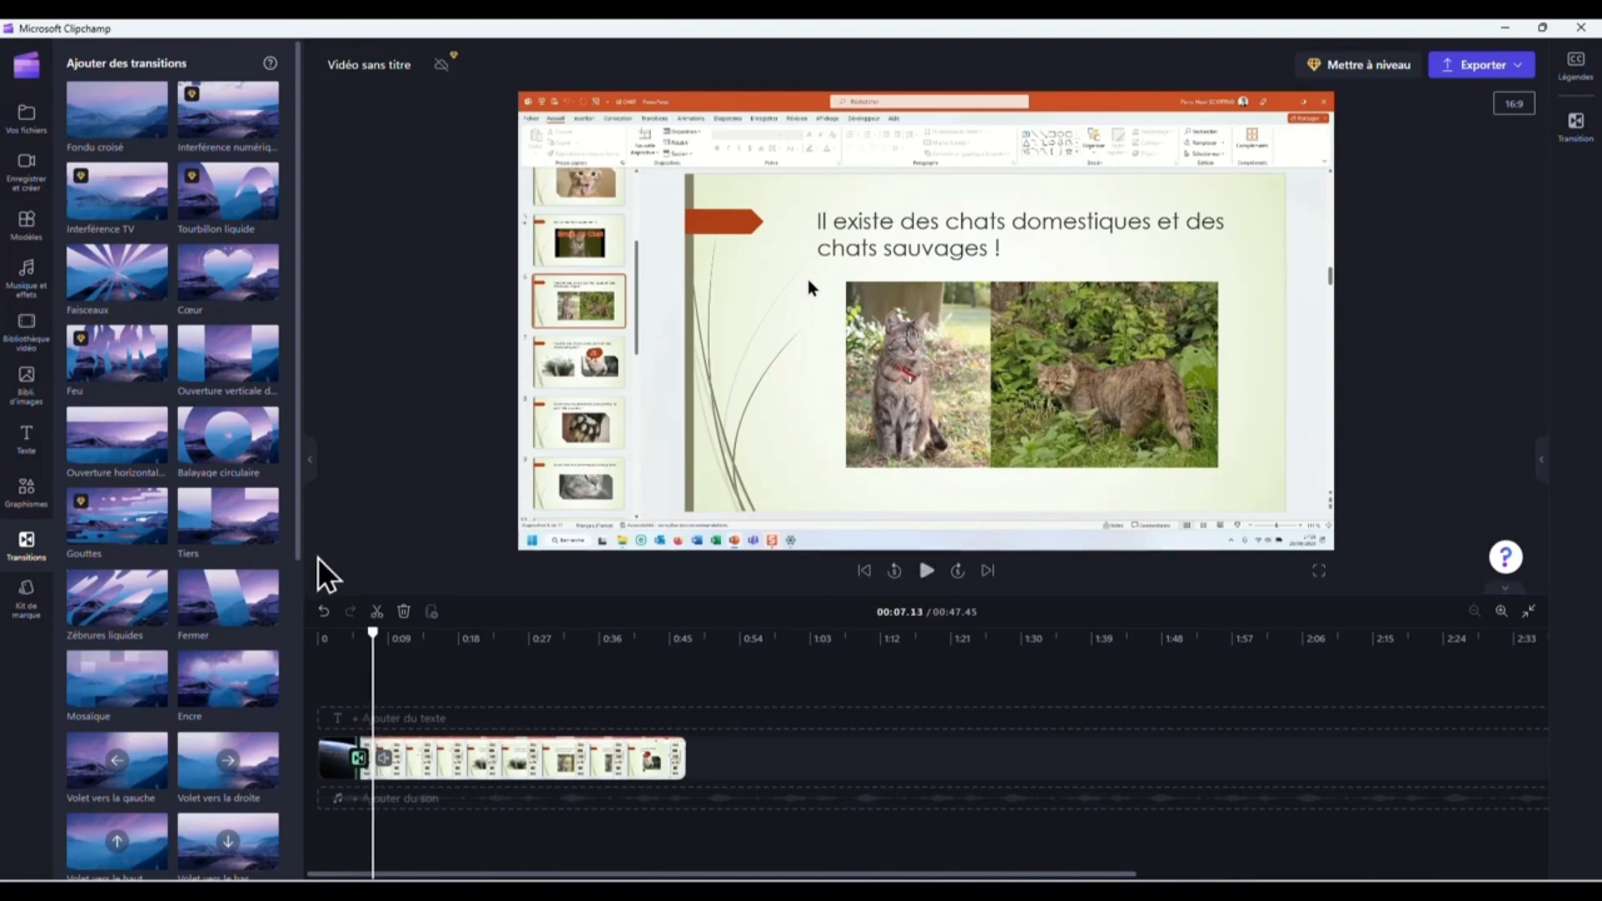
Step: Add the first subscribe animation from the library's Volets d'abonnement videos to the timeline directly after the recording
left_click(37, 337)
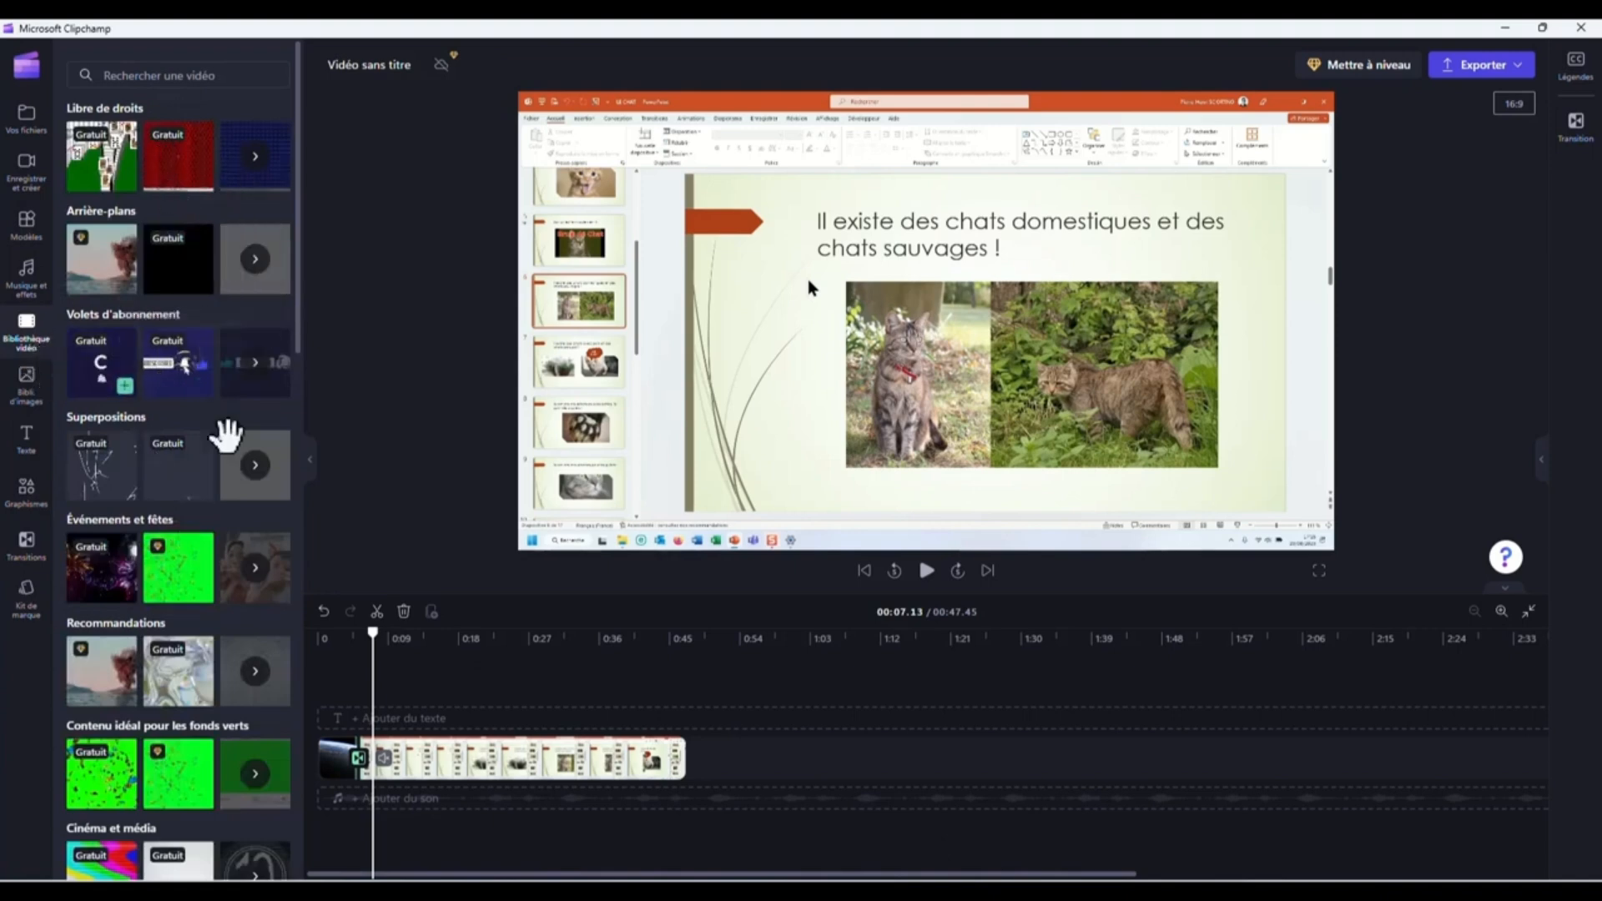
left_click(266, 387)
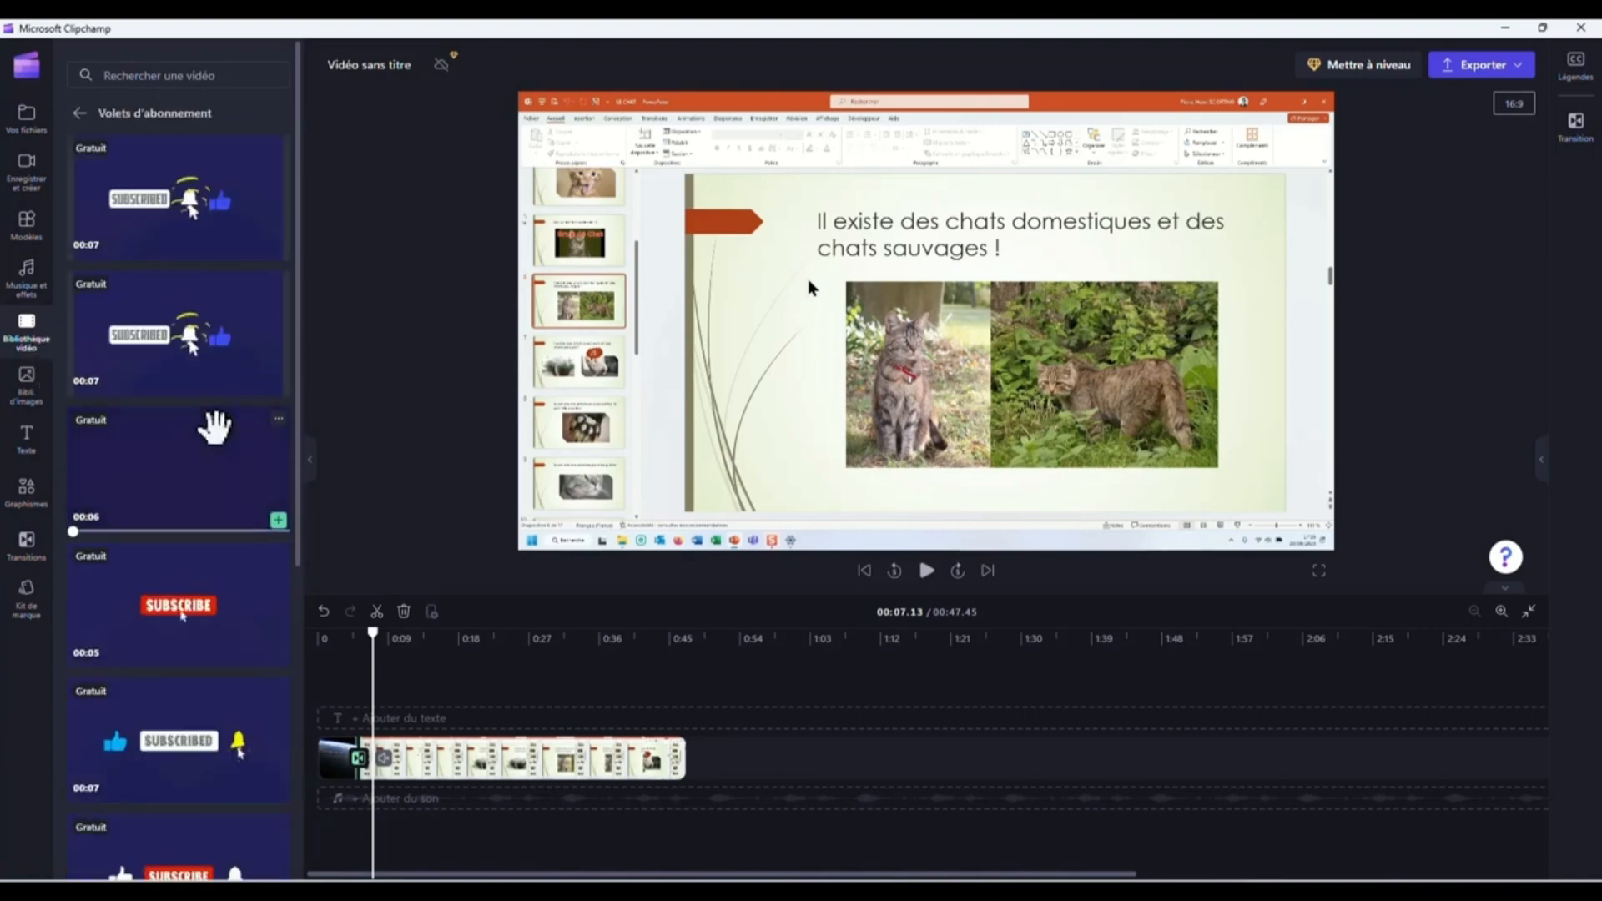
scroll(204, 434, "down", 5)
scroll(200, 635, "up", 5)
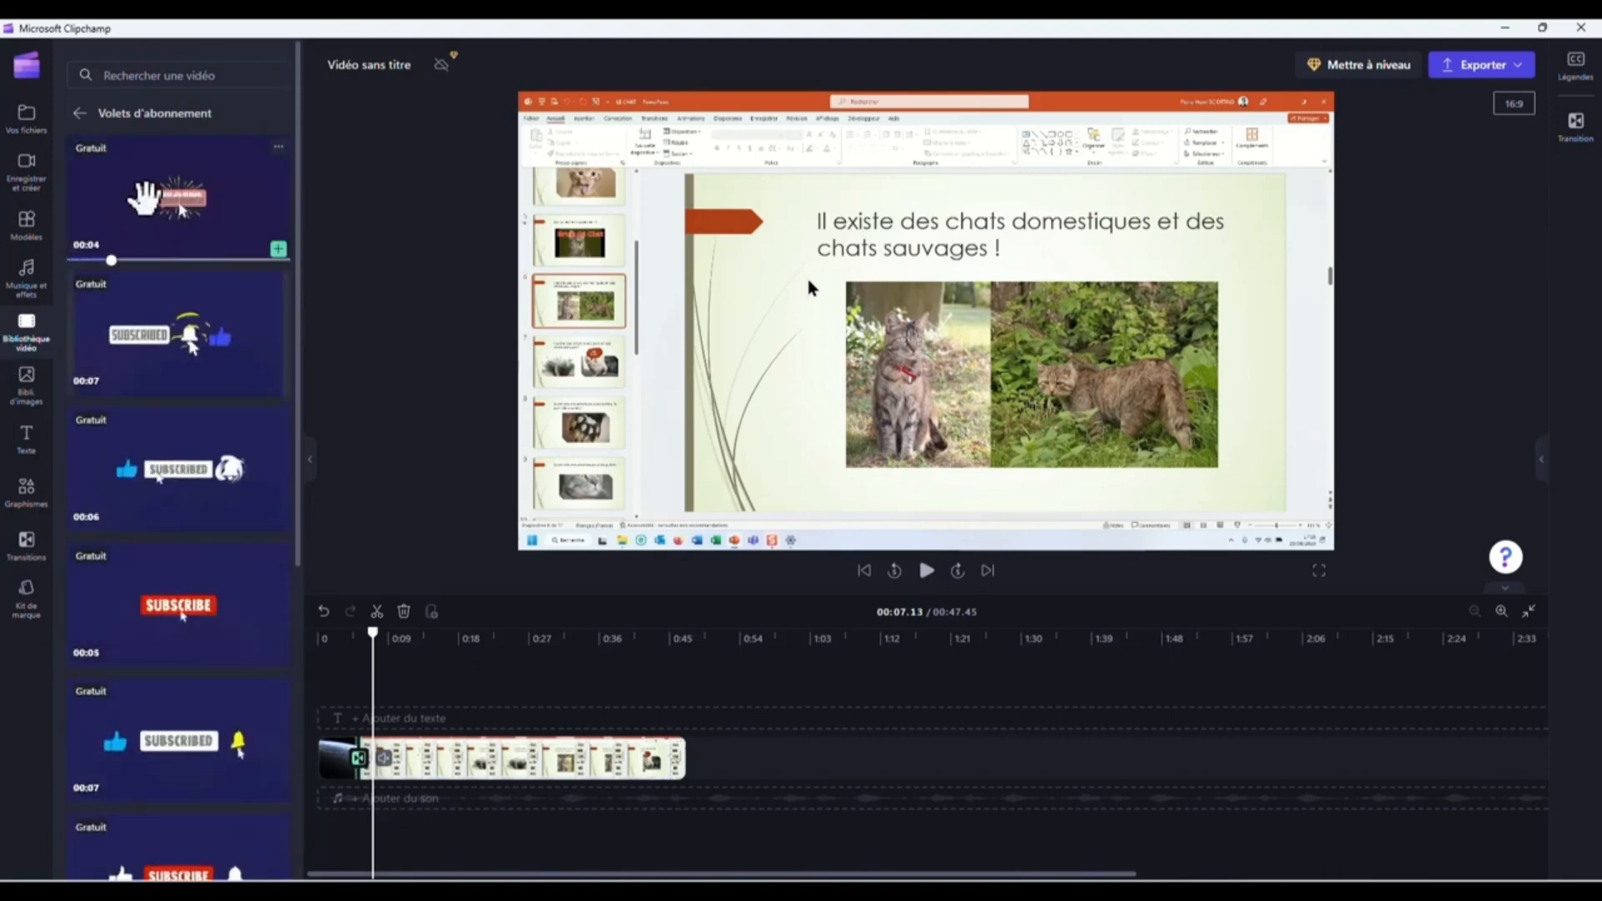
left_click_drag(146, 198, 703, 777)
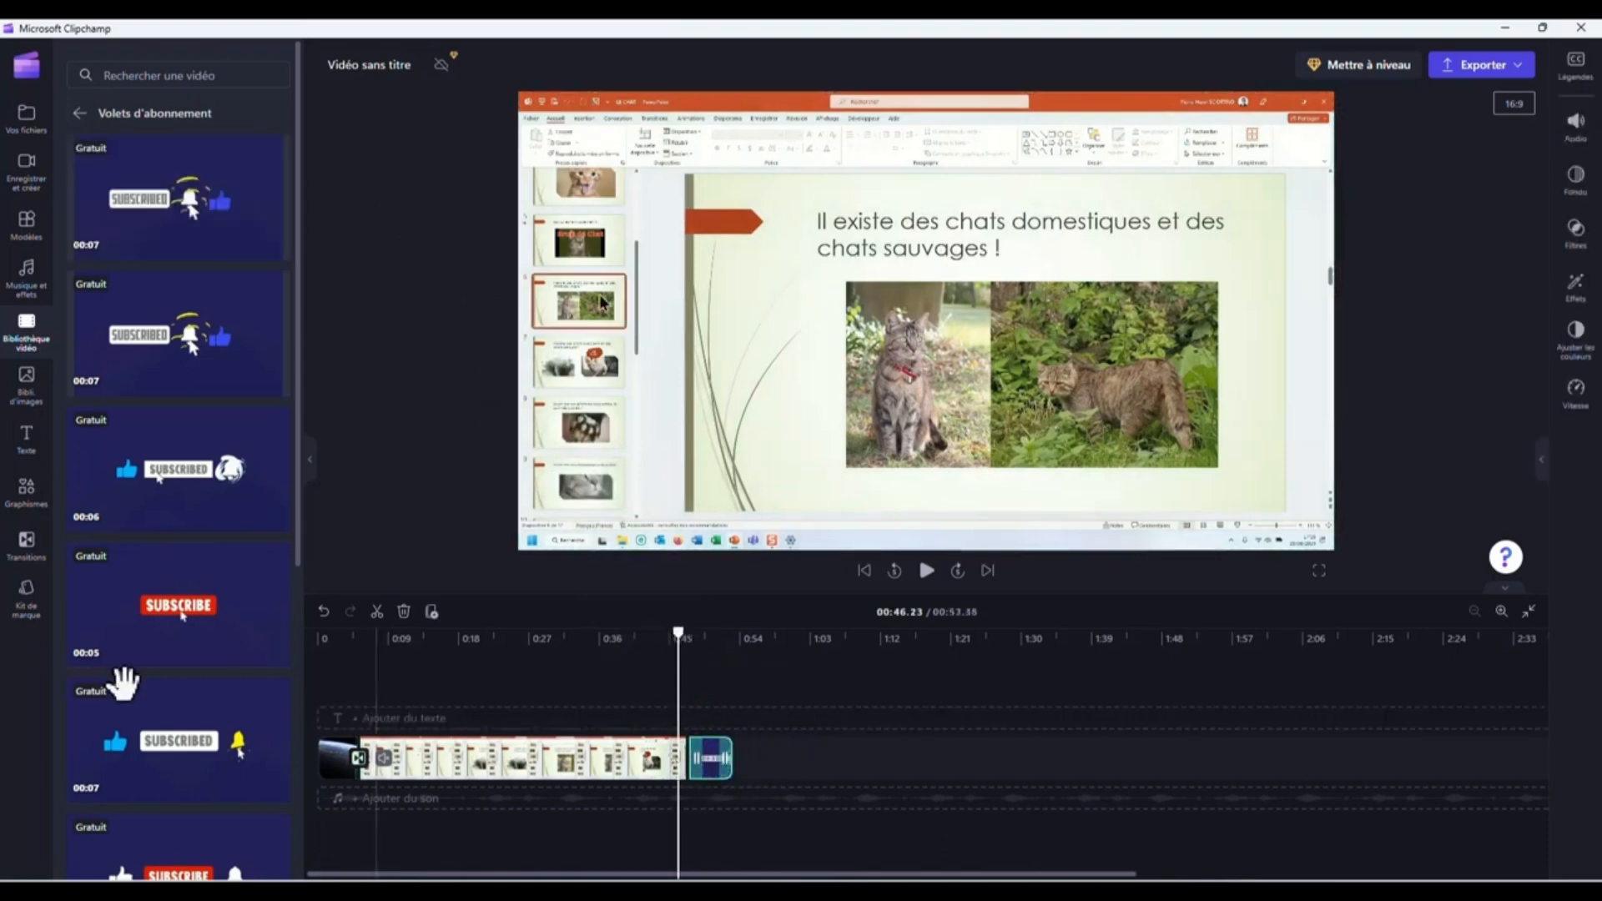
Step: Add the Balayage droite transition between the recording and the subscribe animation, and play across it to about 0:51
left_click(29, 546)
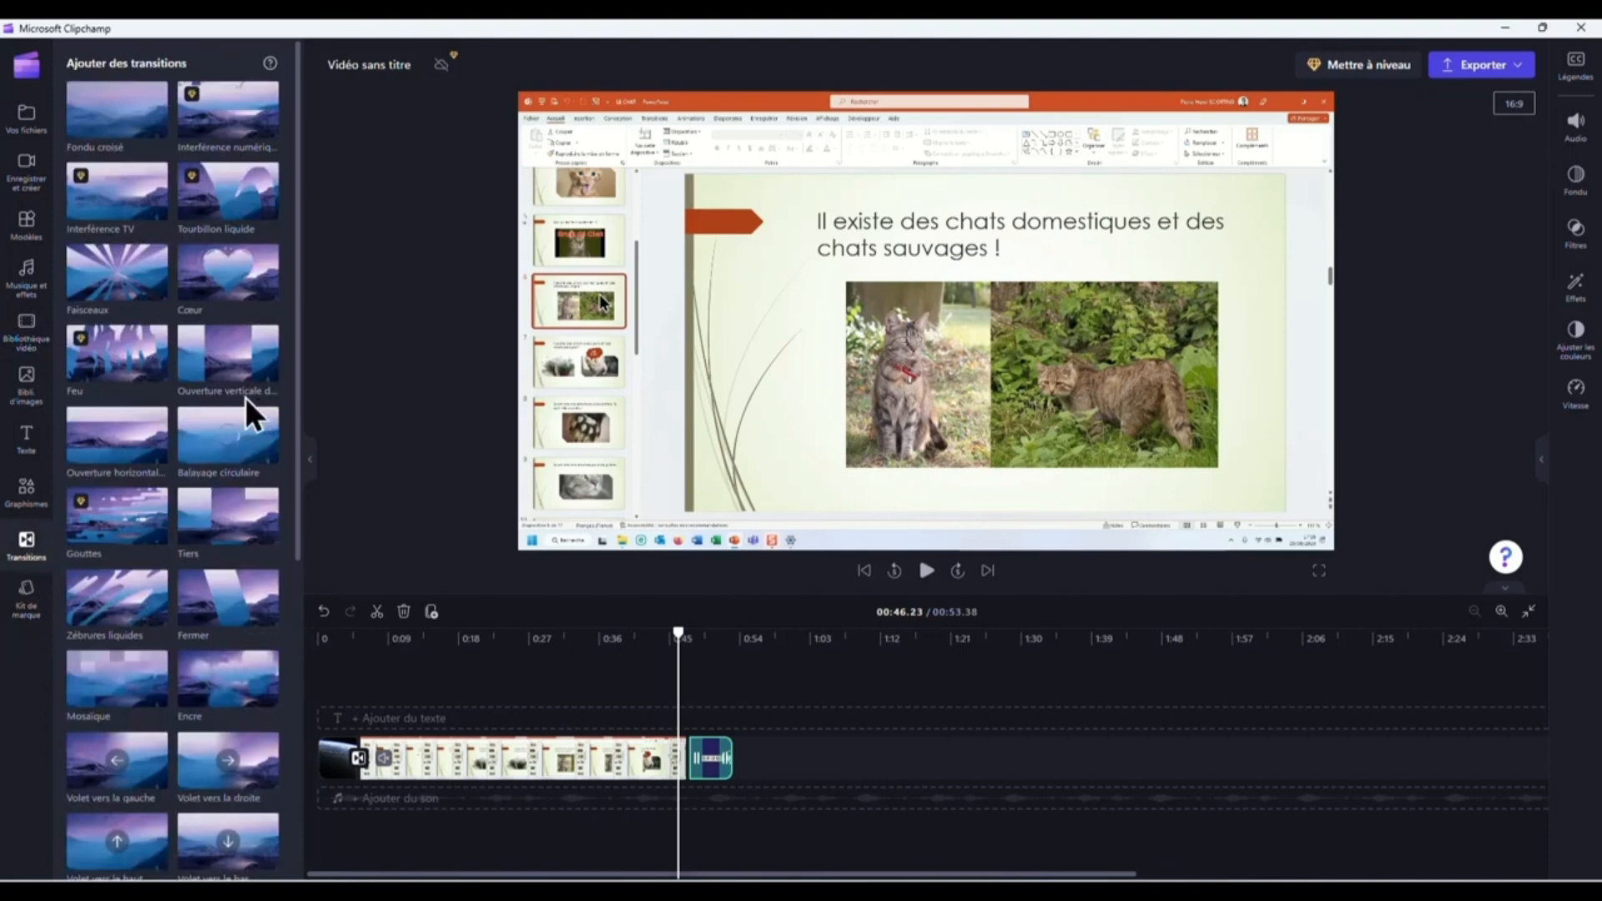
scroll(224, 711, "down", 6)
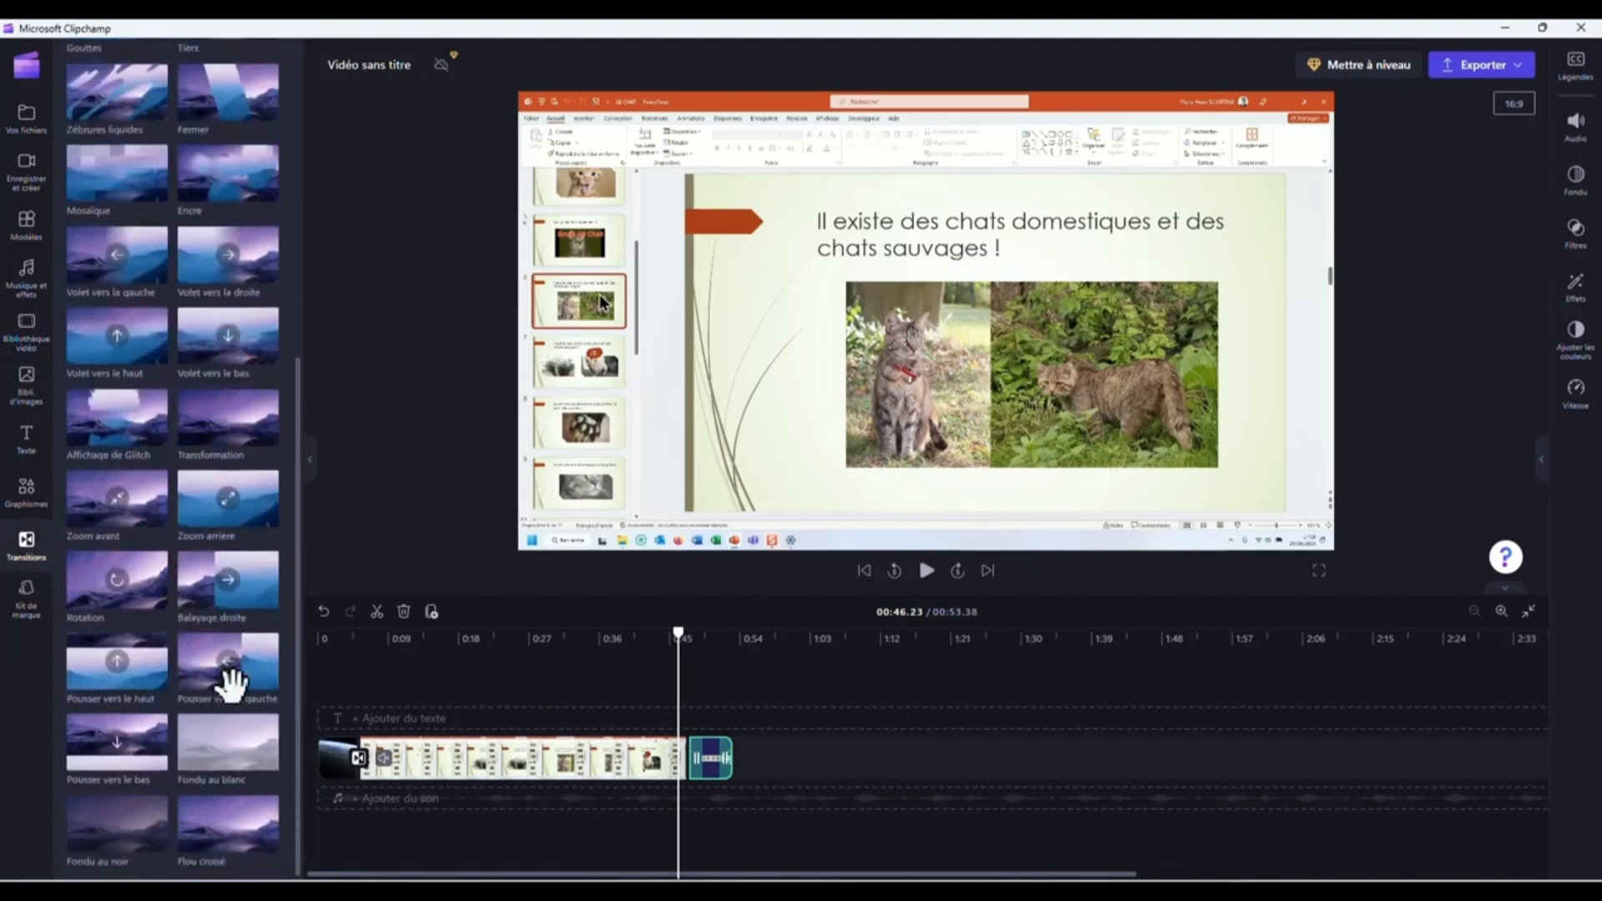
left_click_drag(227, 579, 691, 757)
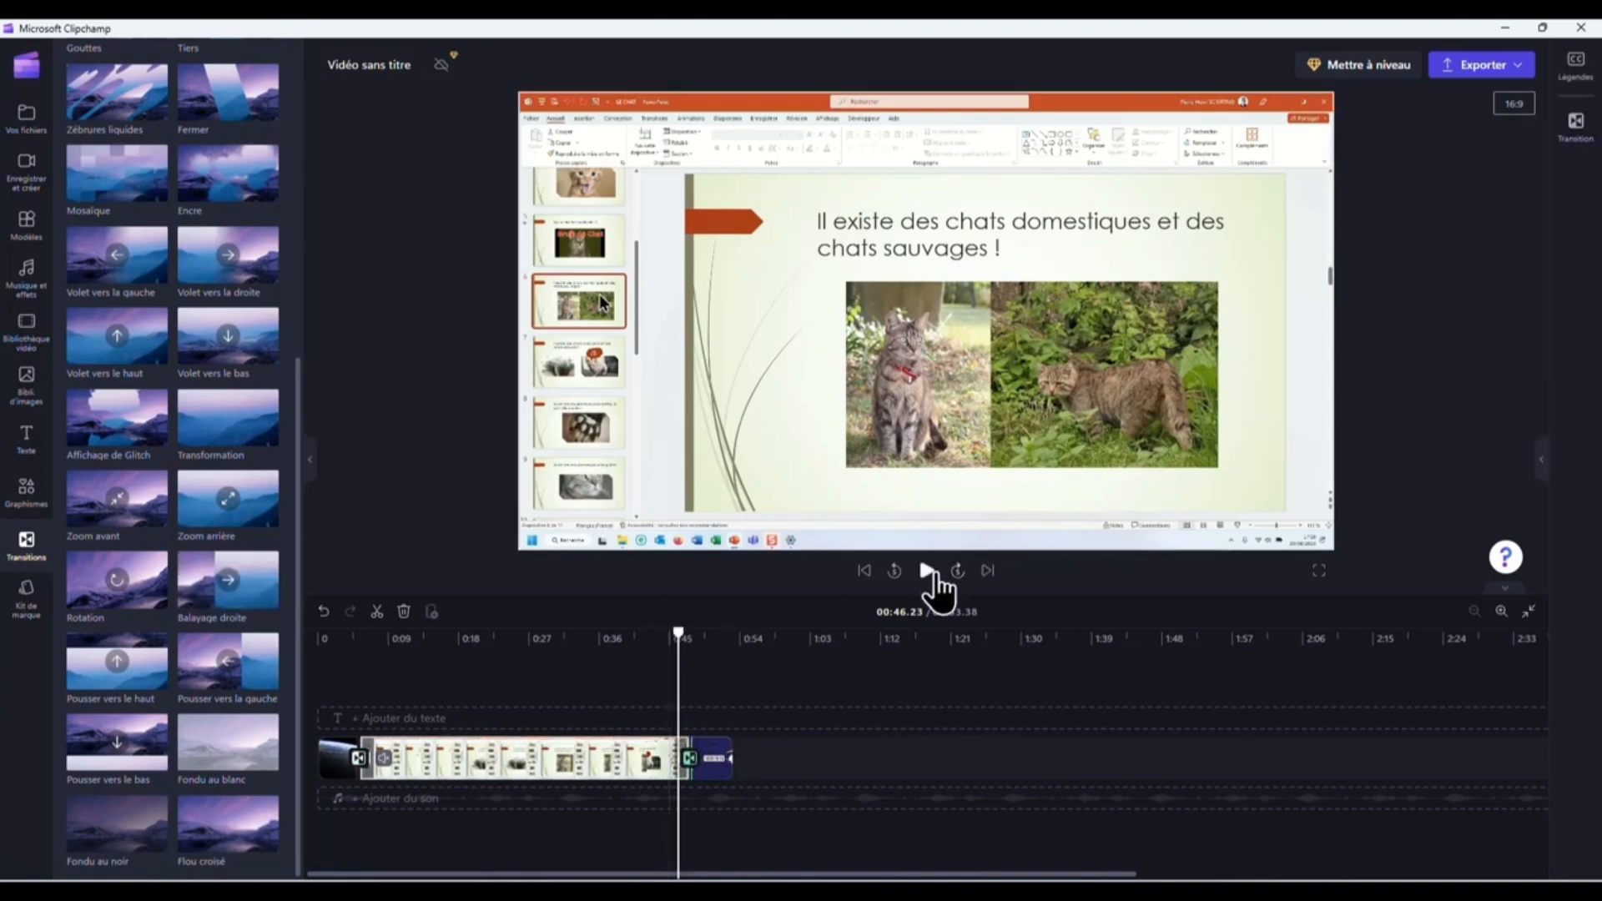
left_click(927, 572)
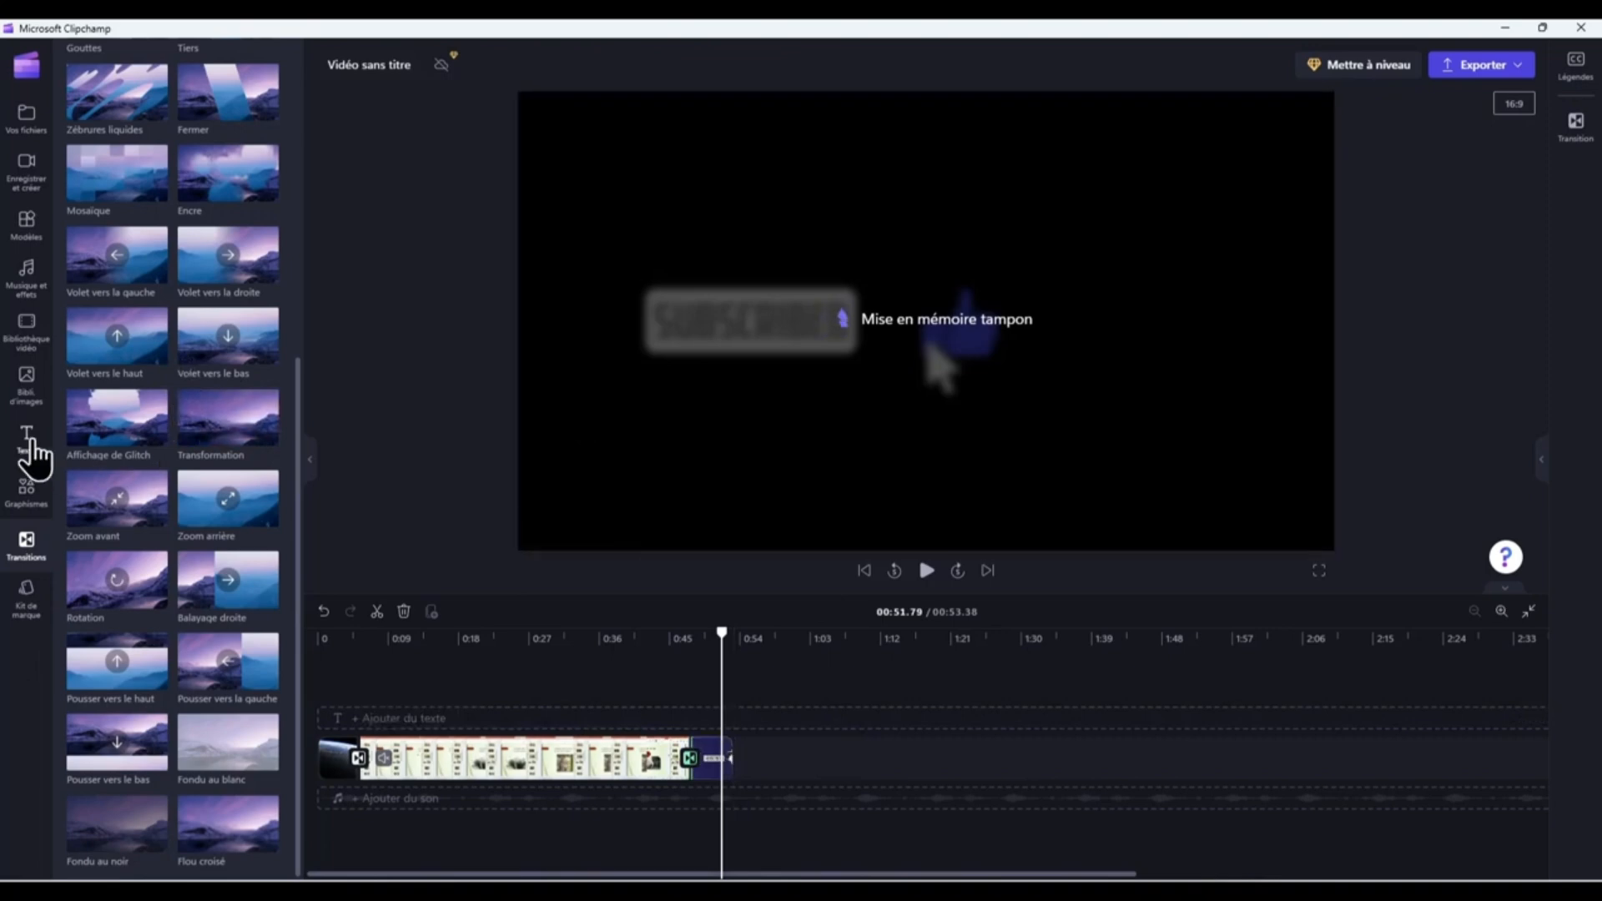
Step: Set the playhead to about 0:28 and browse the image library's Arrière-plans de couleur and Personnes réelles categories
left_click(28, 388)
left_click(540, 638)
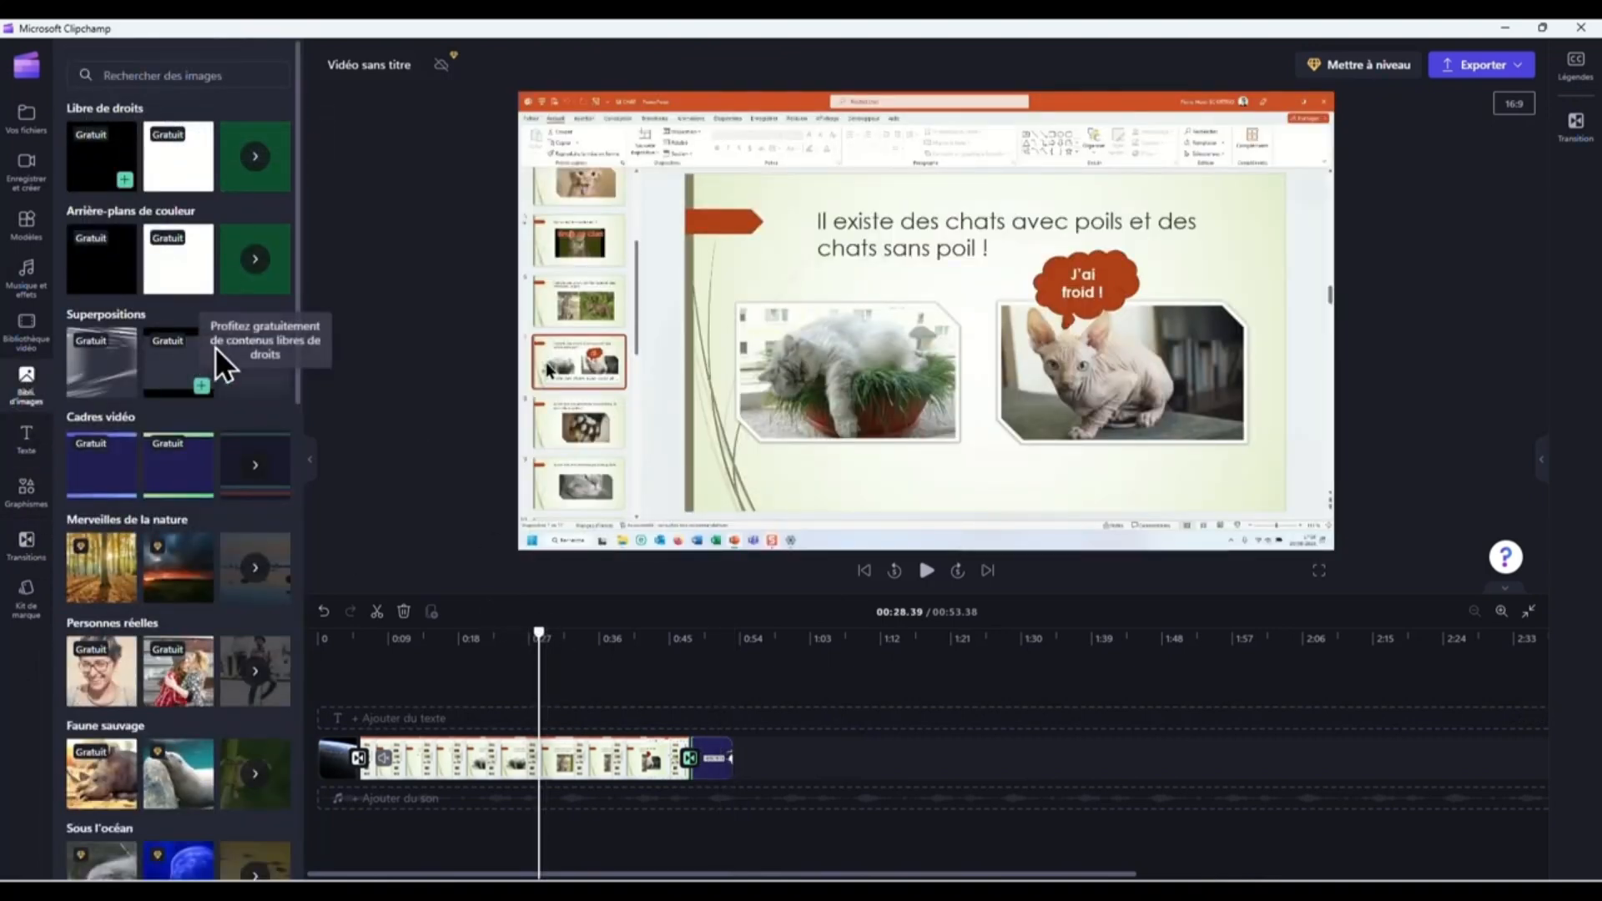
left_click(262, 275)
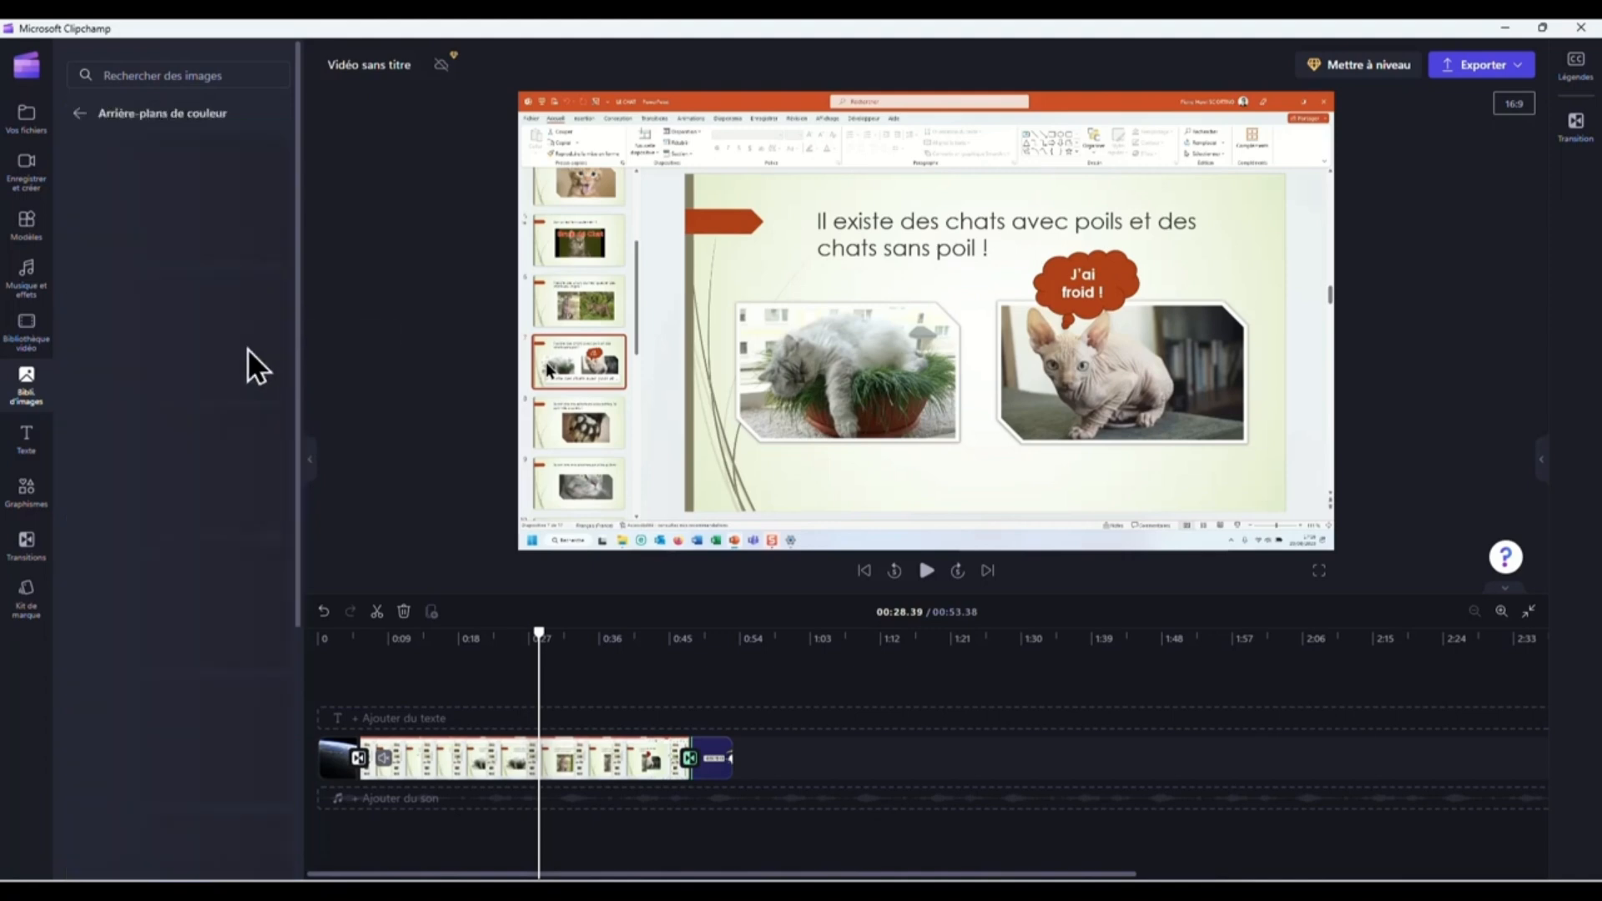
scroll(154, 476, "down", 5)
scroll(153, 448, "up", 5)
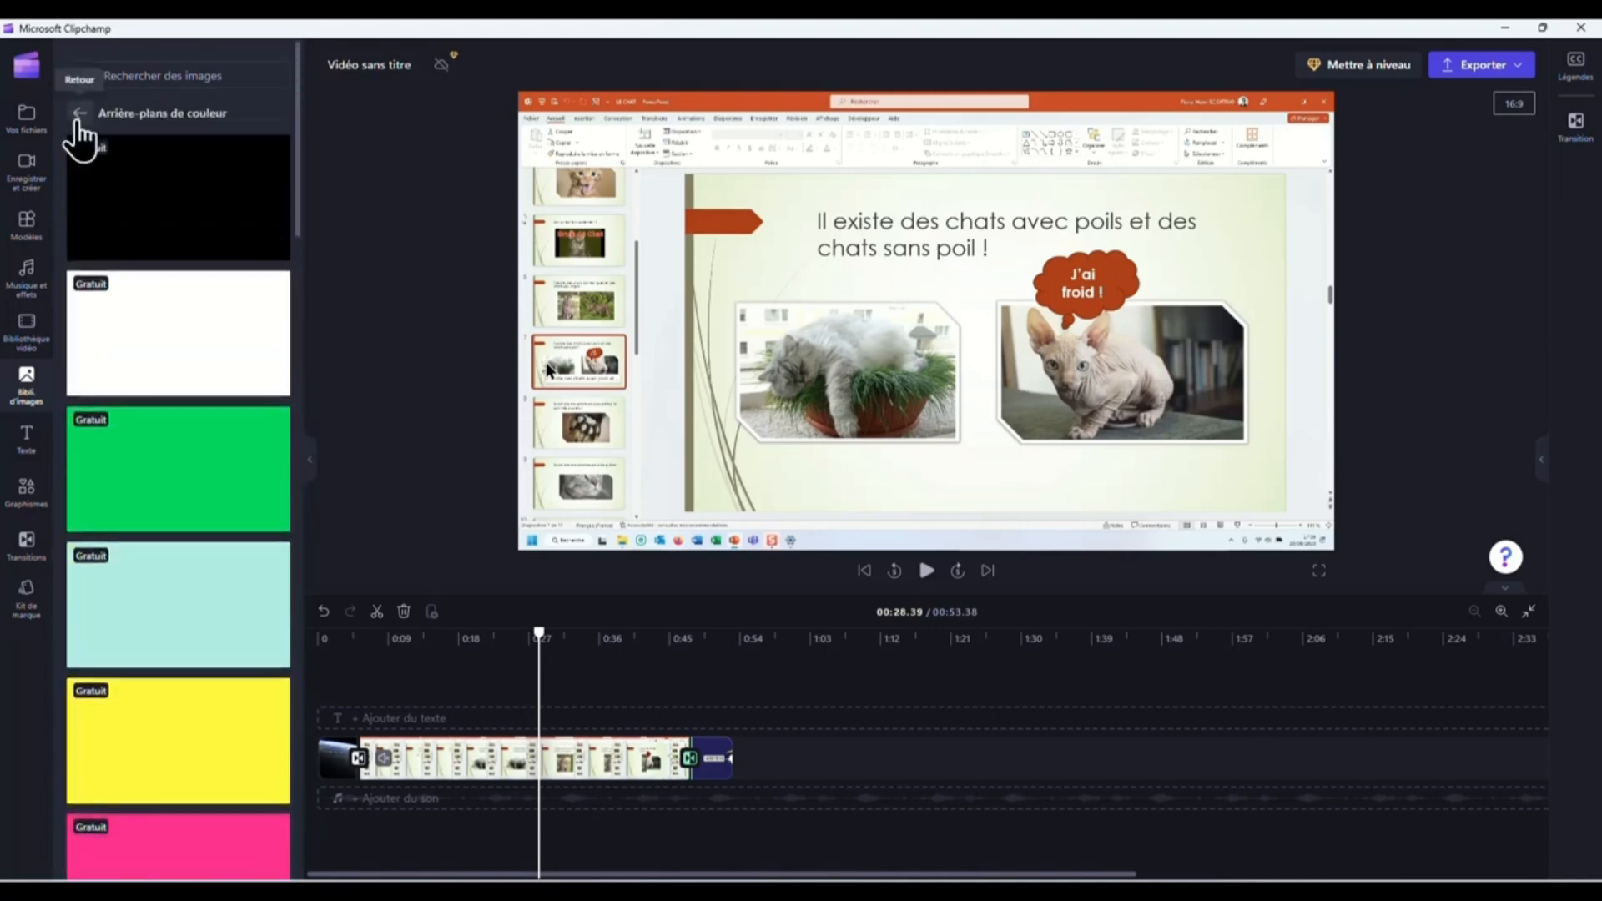
left_click(79, 114)
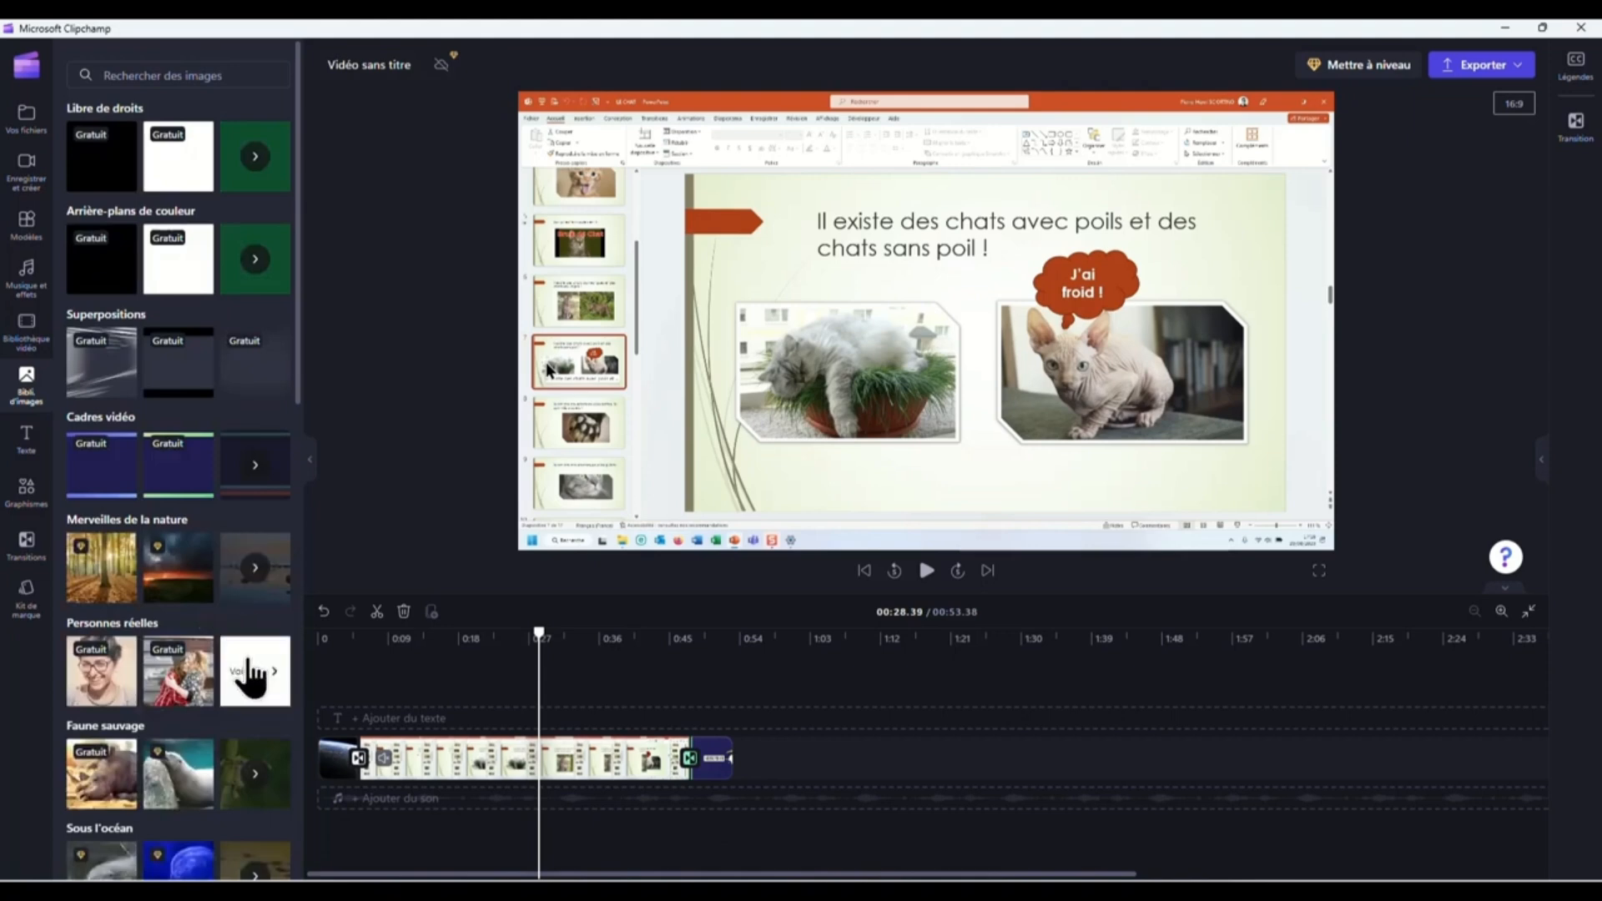
left_click(254, 671)
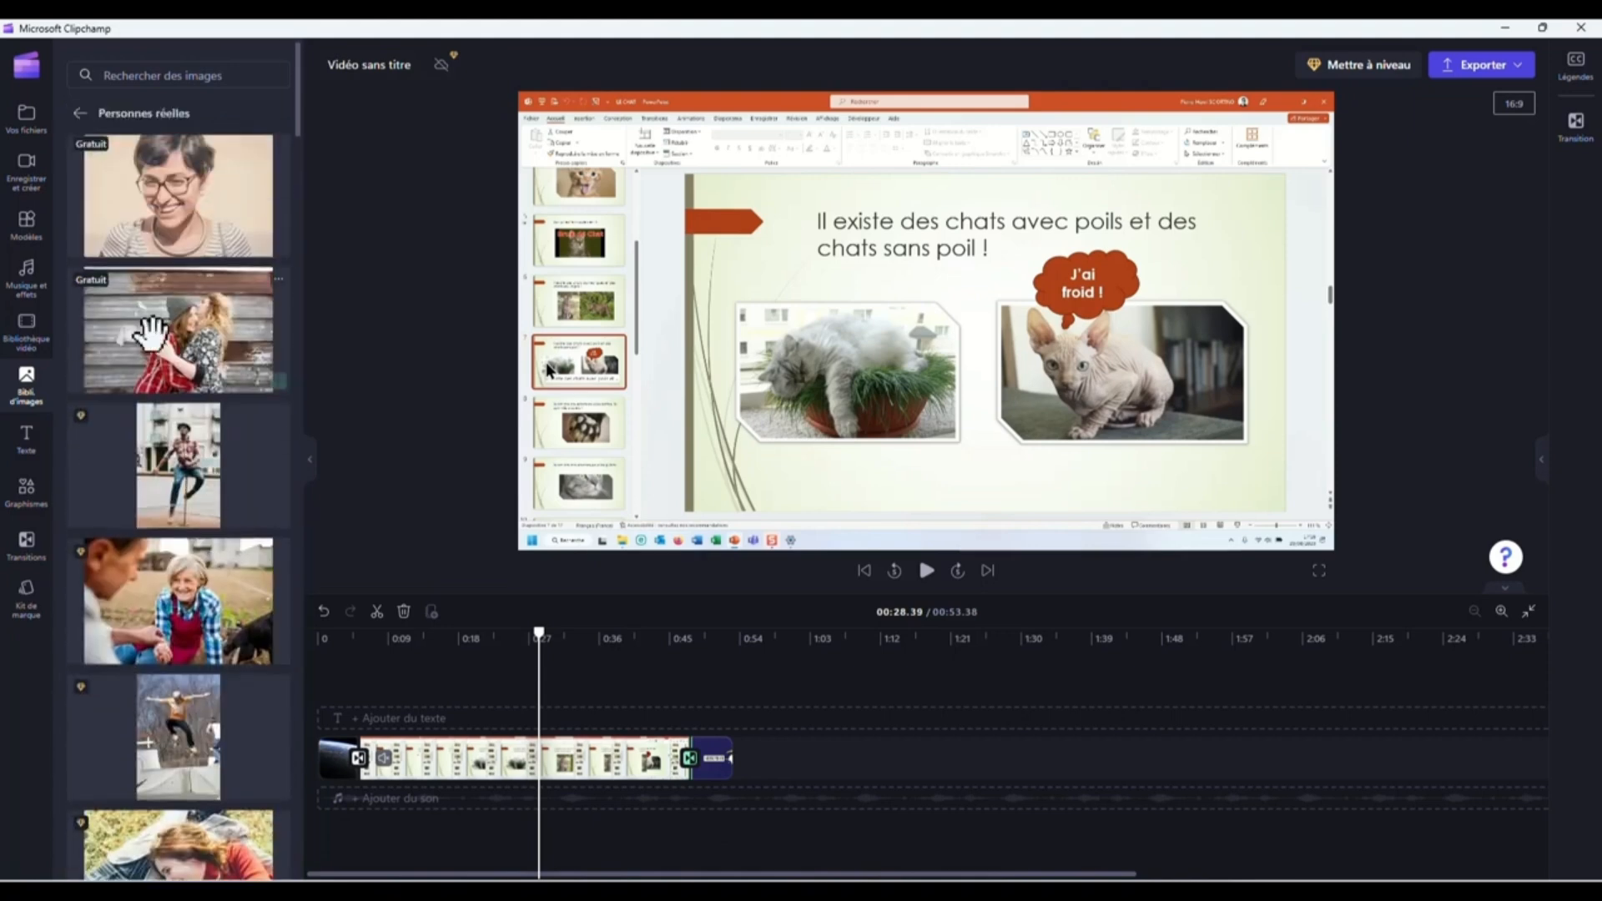
Step: Preview the Libre de droits music and add the track All hyped up to the timeline from 0:00
left_click(35, 342)
left_click(28, 288)
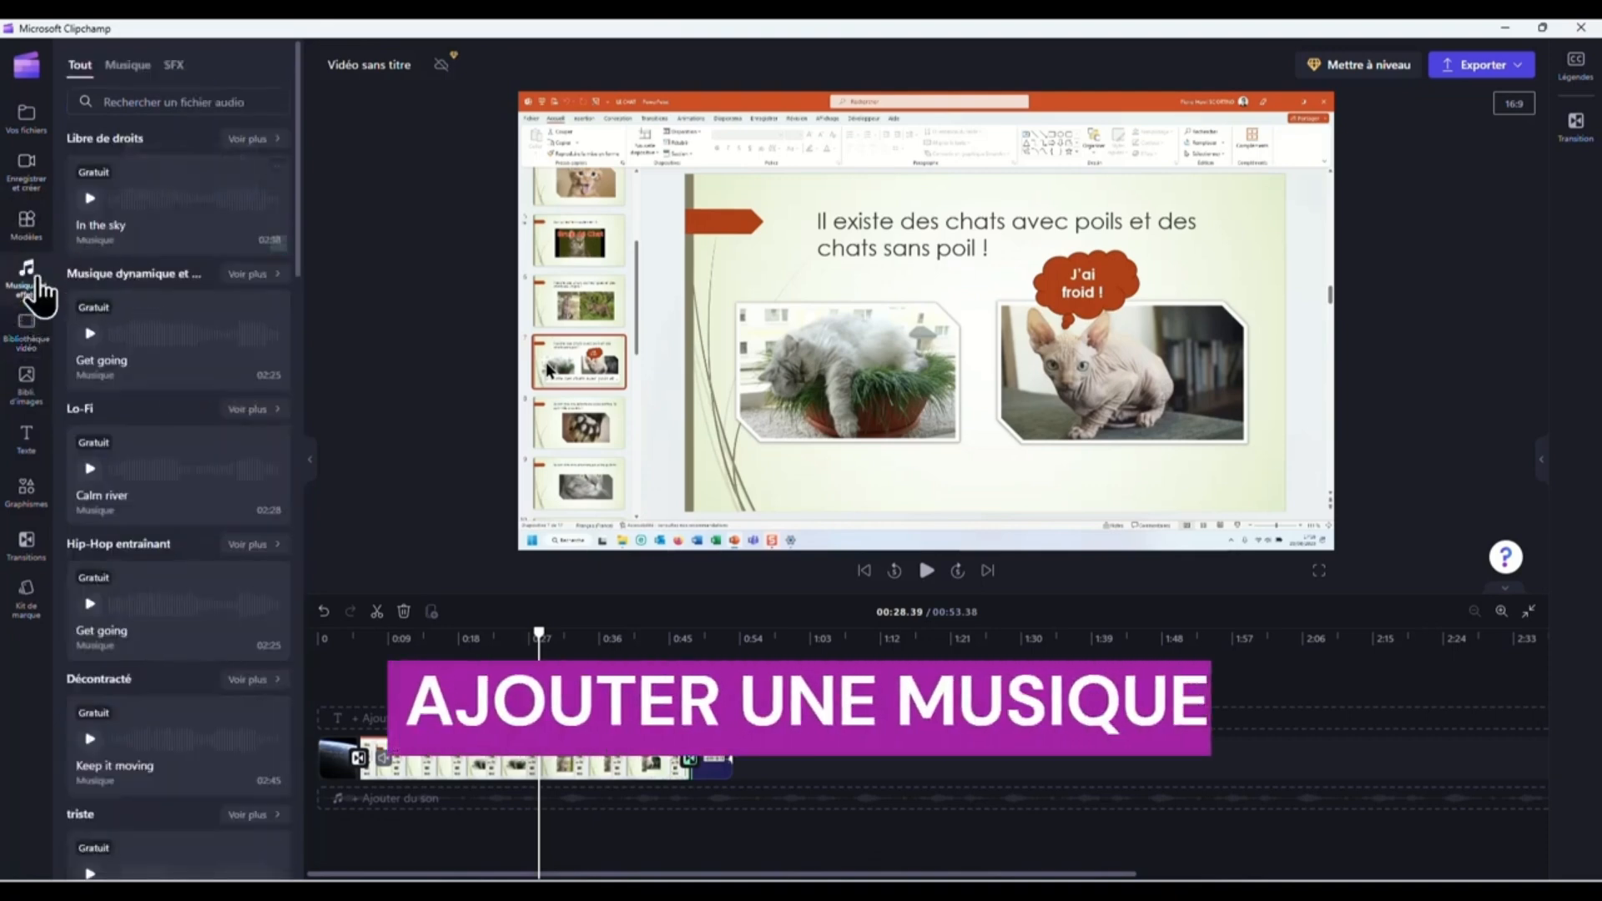
left_click(258, 144)
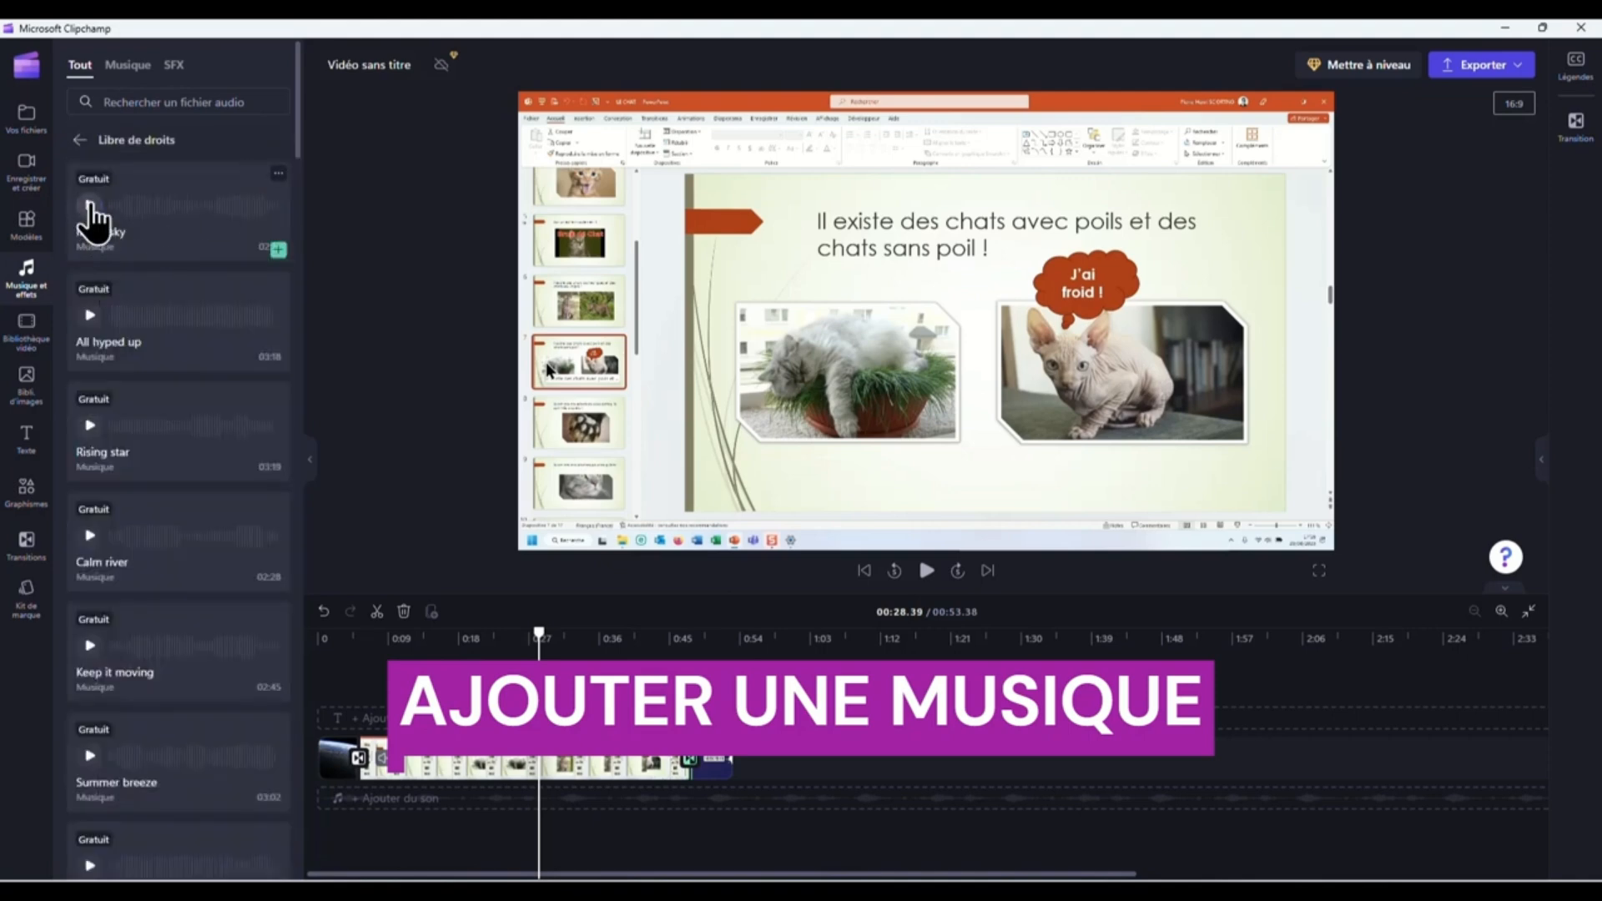
left_click(89, 317)
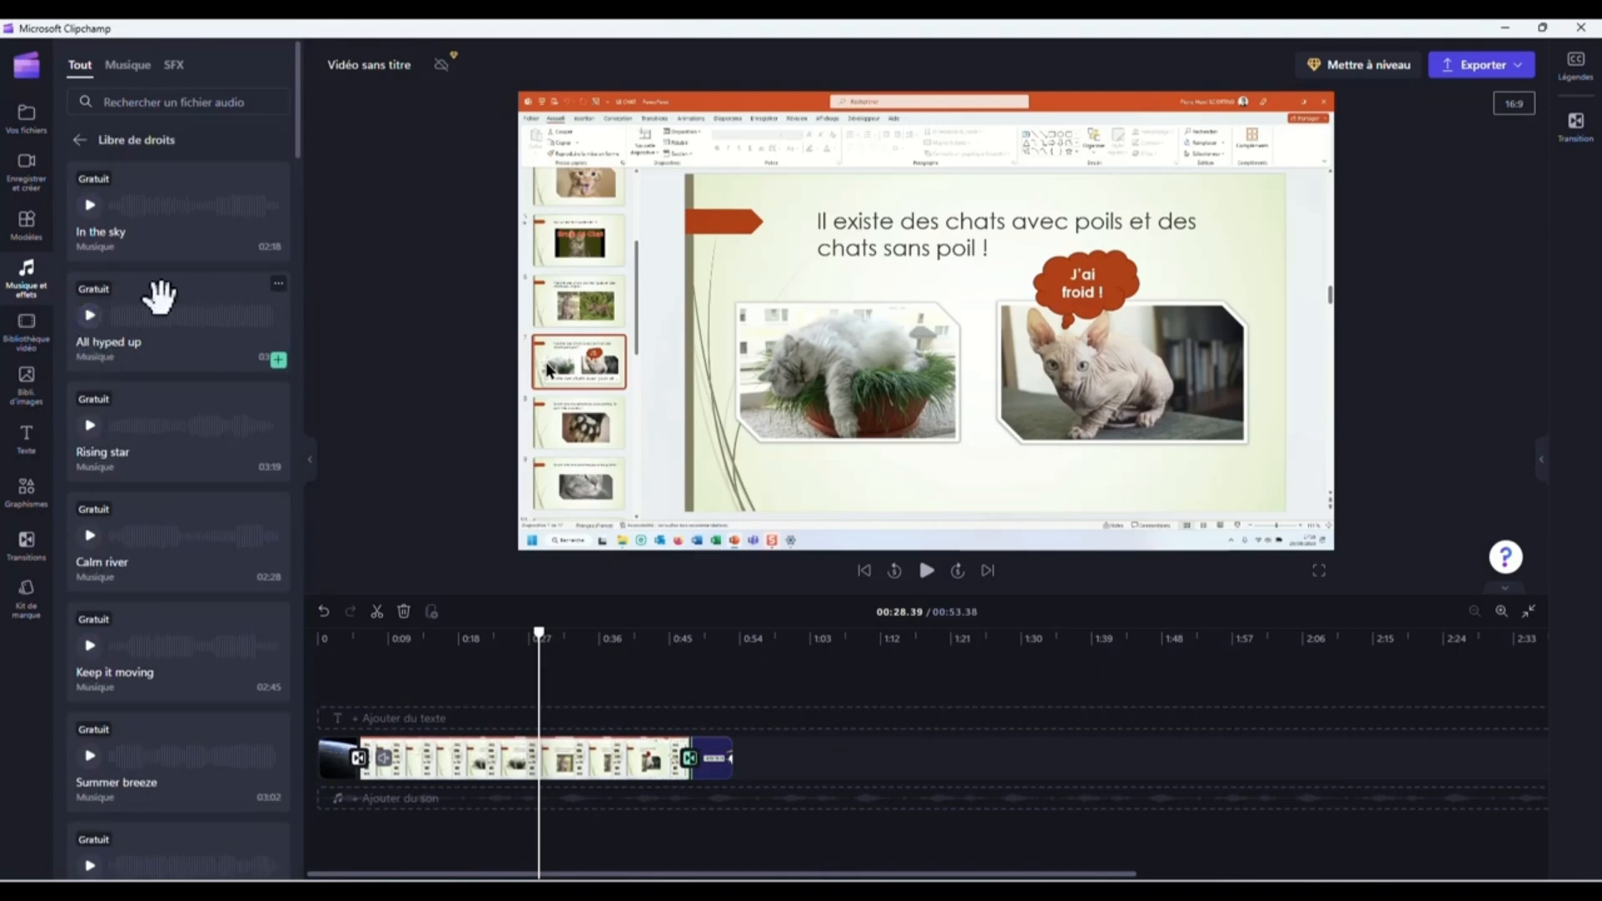
left_click_drag(158, 297, 389, 693)
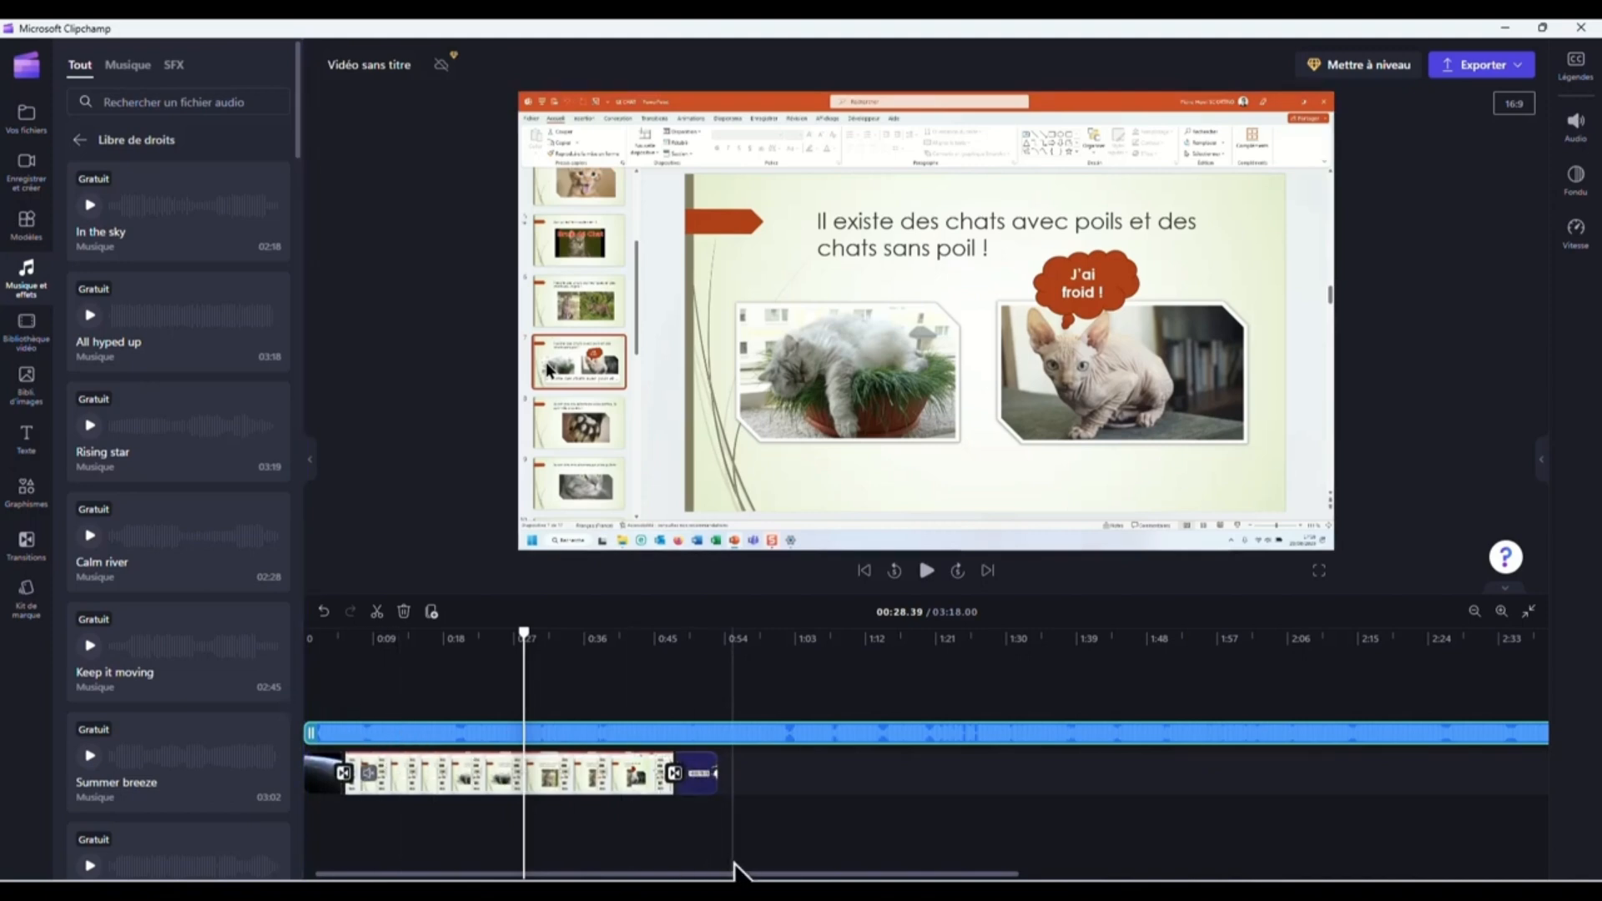
Step: Trim the end of the music track so it stops where the Earth clip ends
left_click_drag(739, 873, 1053, 873)
left_click_drag(1350, 727, 325, 731)
left_click_drag(723, 874, 323, 872)
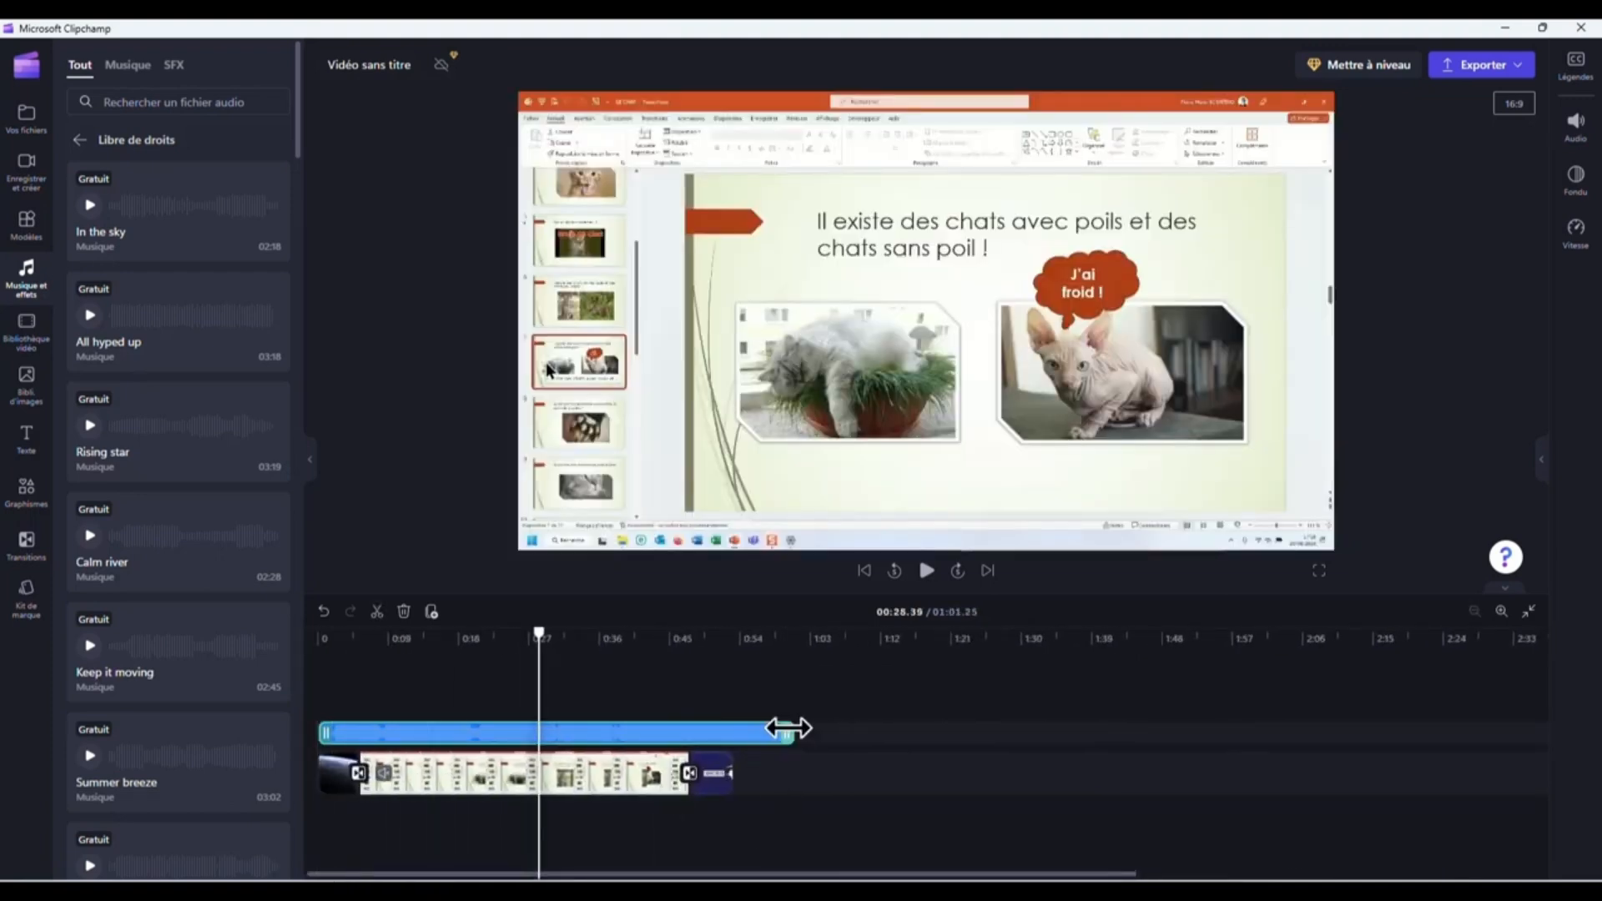
left_click_drag(789, 729, 351, 734)
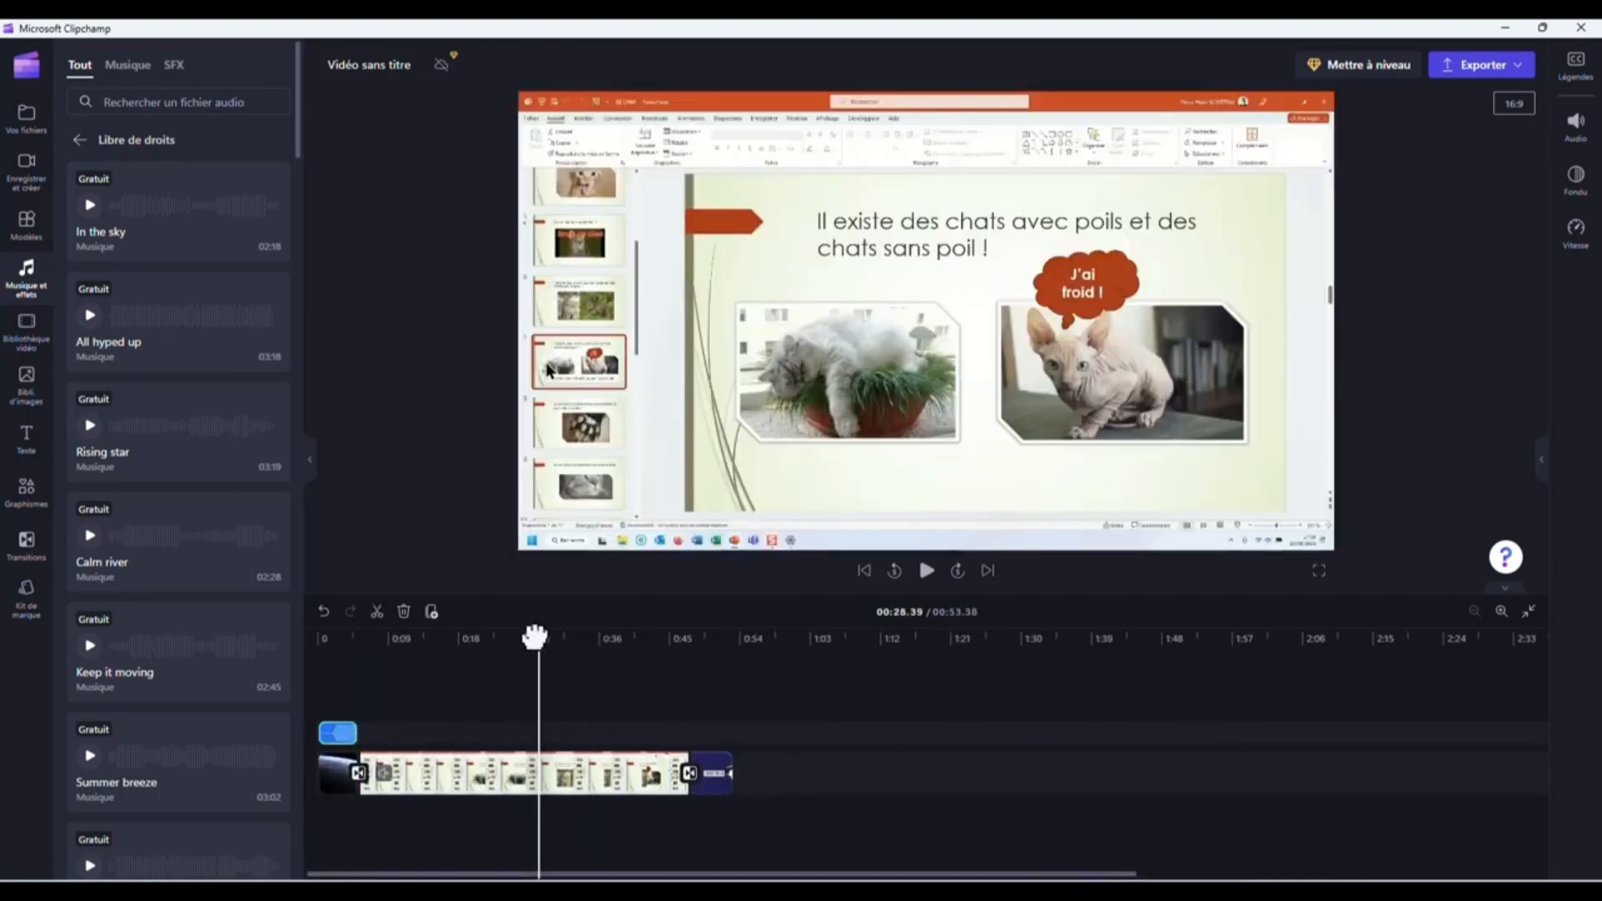
Step: Play from the start past the end of the music with the system volume at 30, and set the playhead to about 0:13
left_click_drag(535, 637, 317, 641)
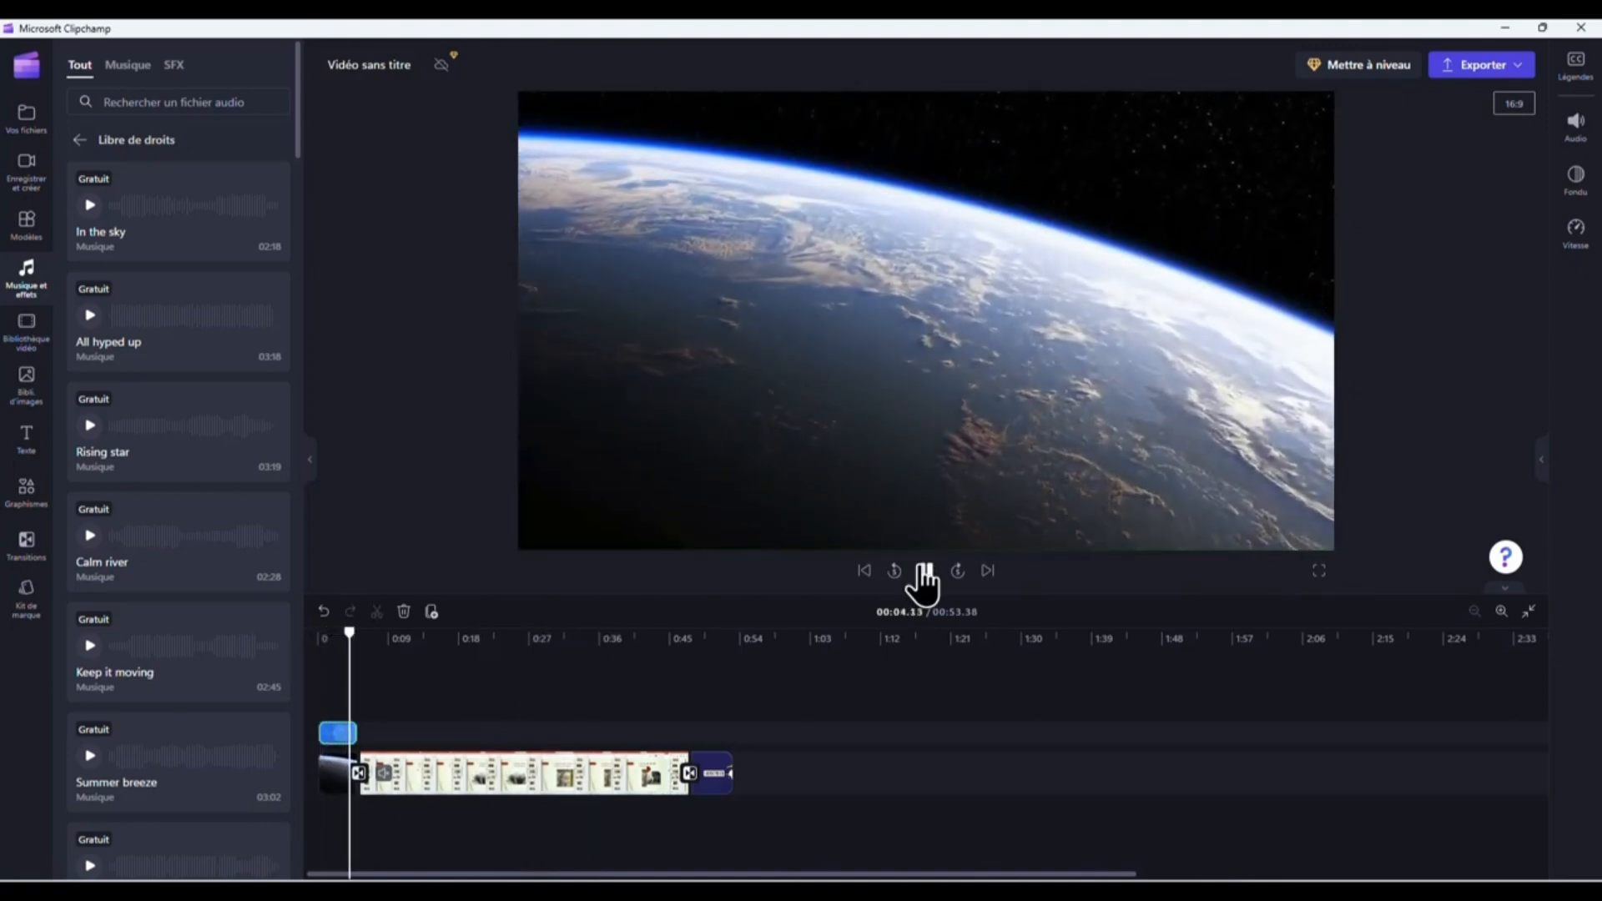
key("XF86AudioLowerVolume")
key("XF86AudioLowerVolume")
key("XF86AudioLowerVolume")
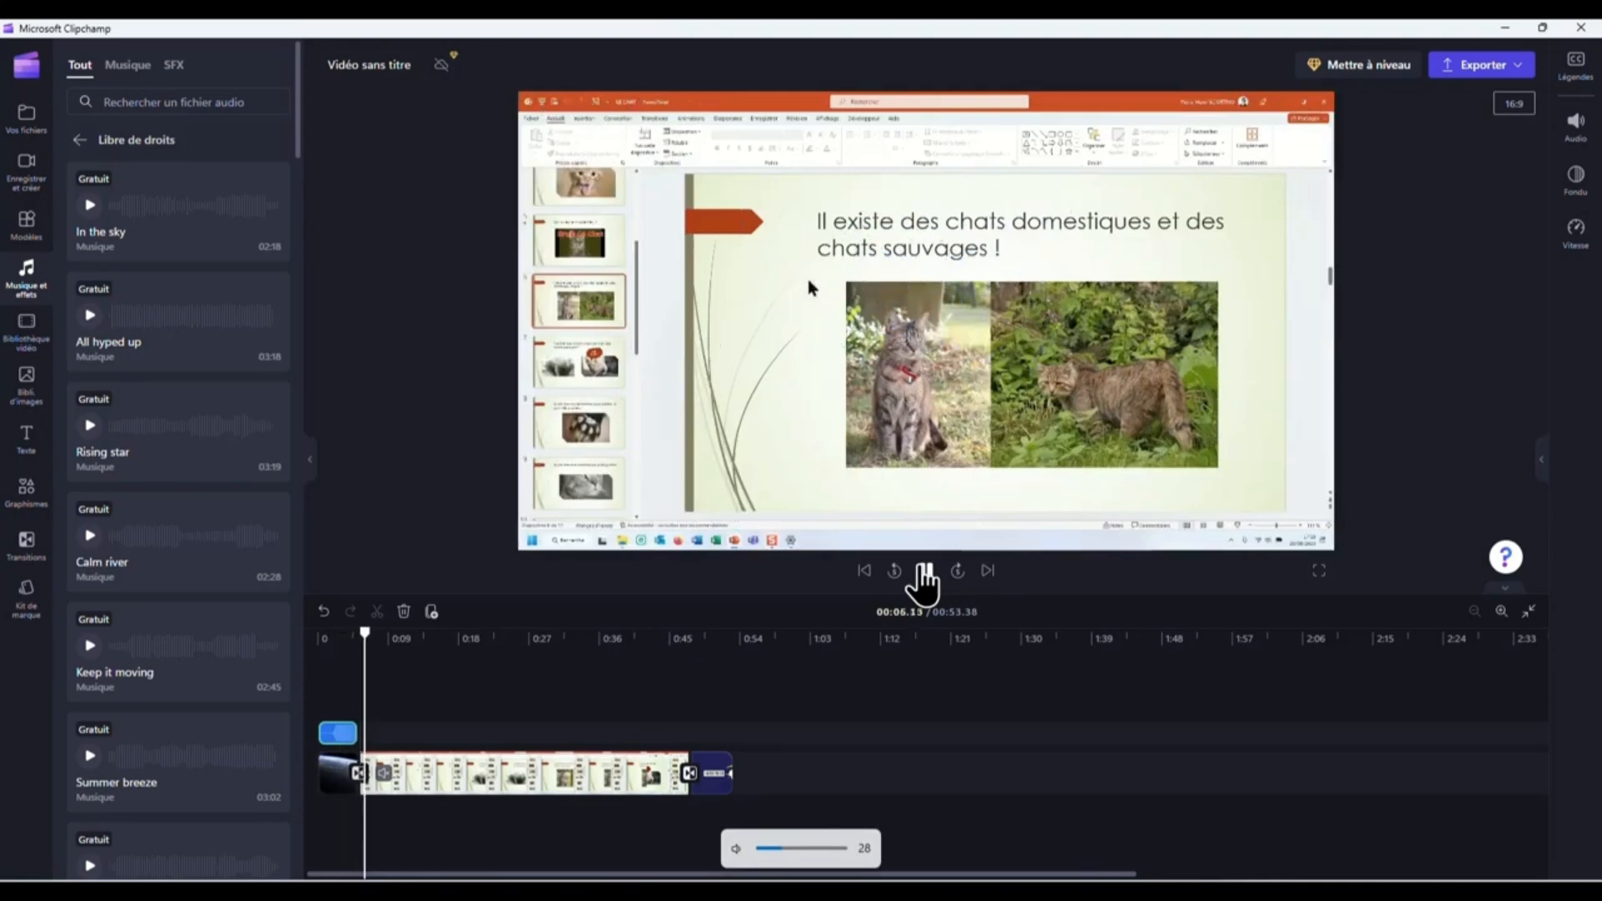
key("XF86AudioRaiseVolume")
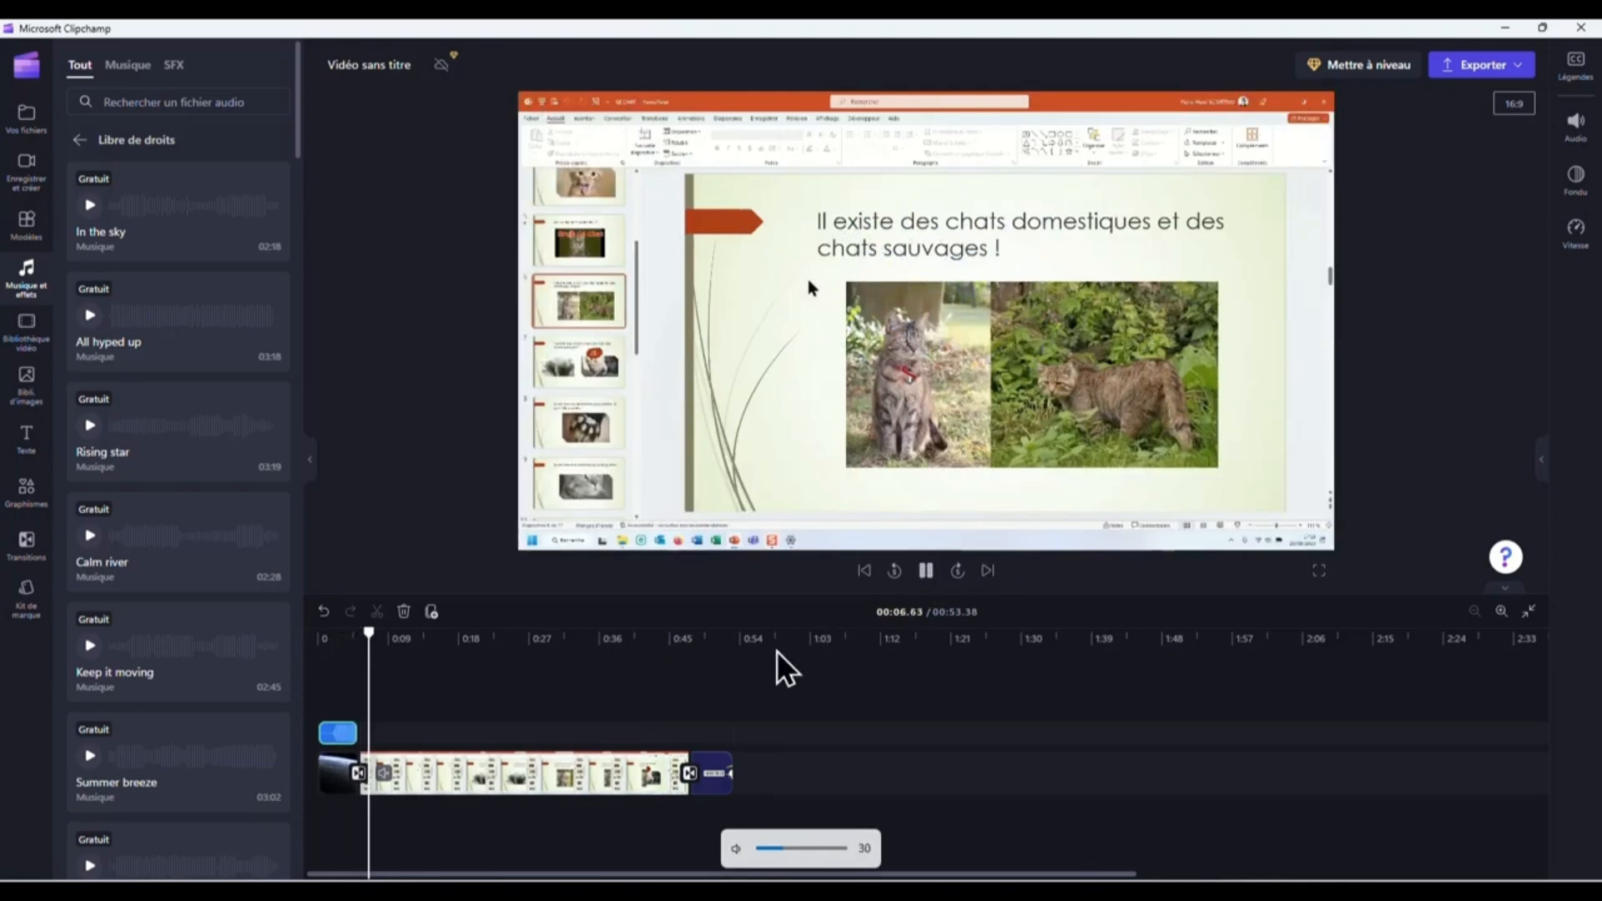
left_click(368, 640)
left_click(419, 639)
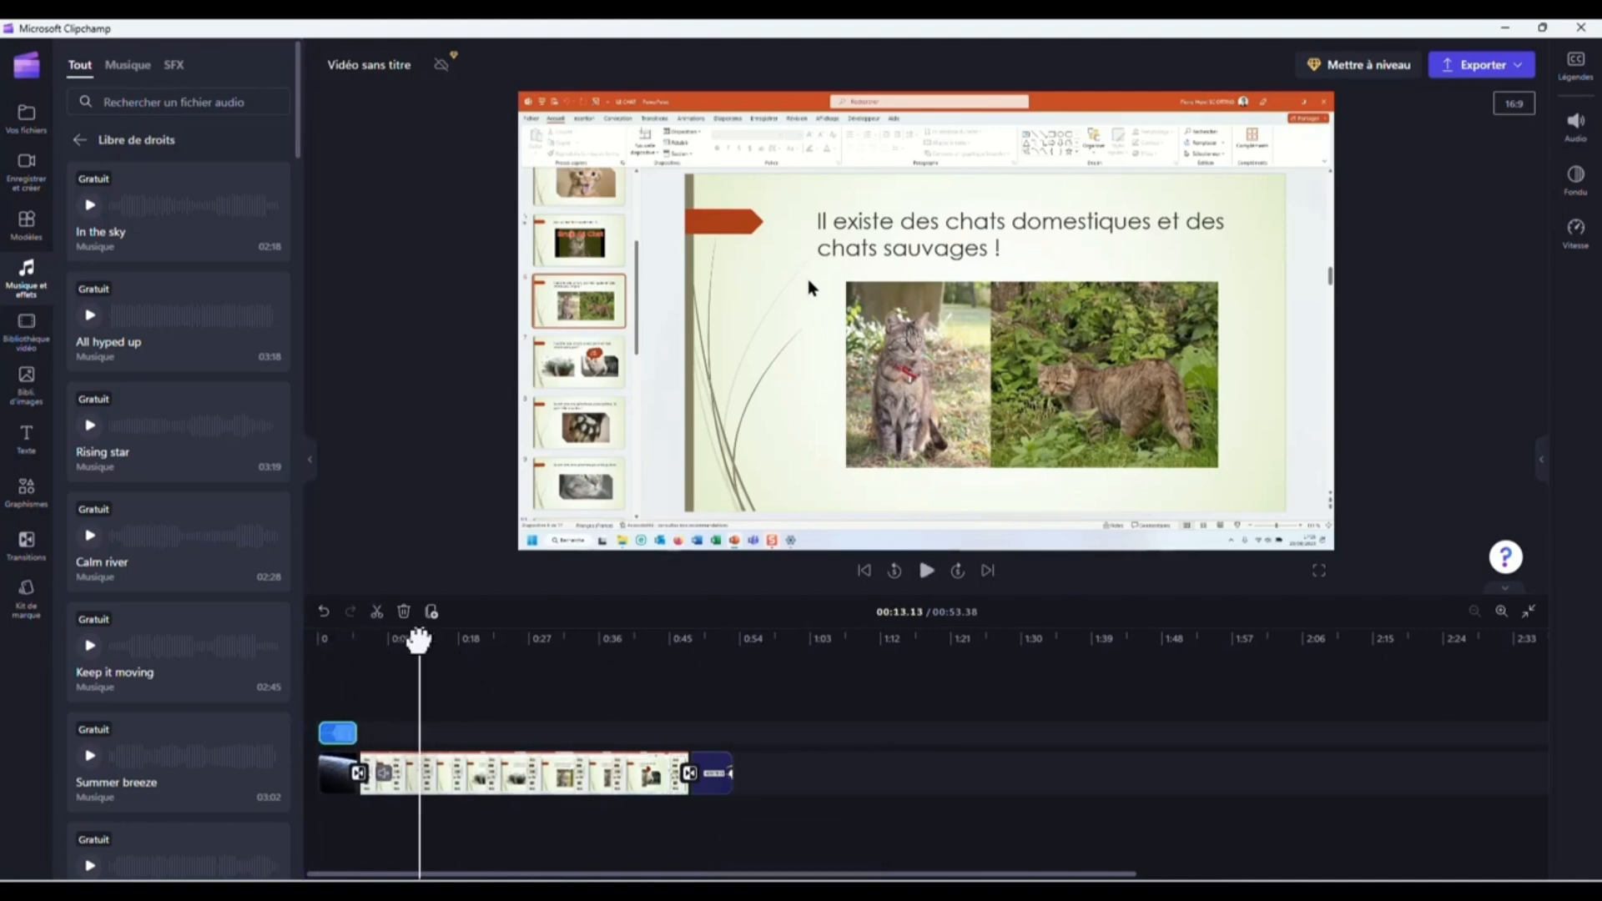
left_click(421, 639)
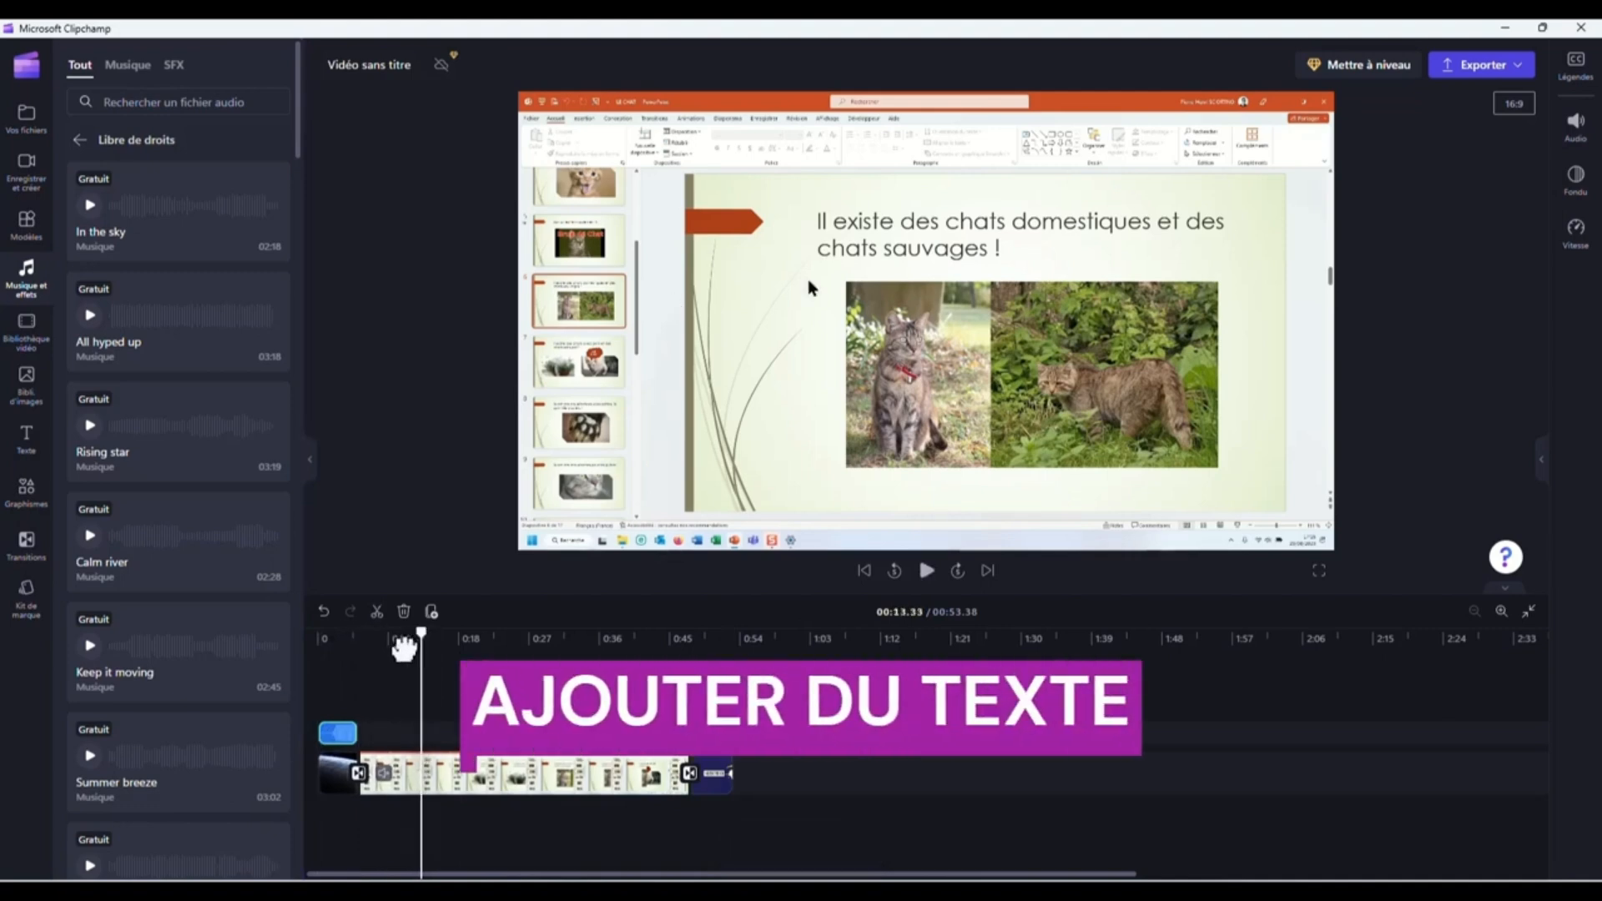
Step: Add the two-line Mirror title to the timeline at 0:00, on a track above the music
left_click(333, 649)
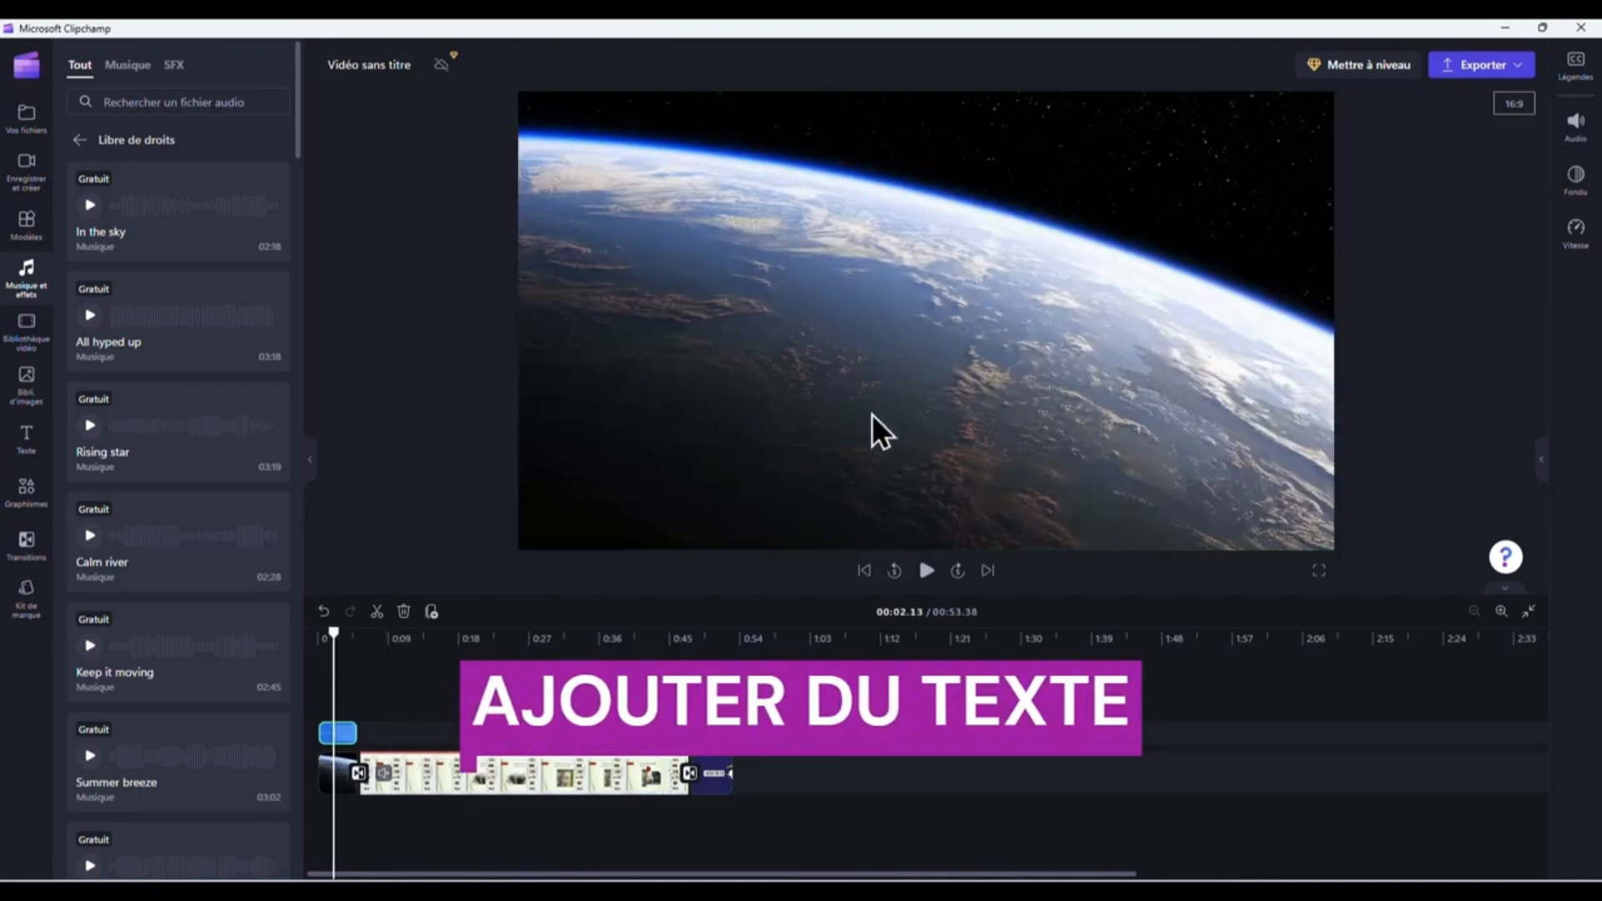
left_click_drag(333, 639, 276, 644)
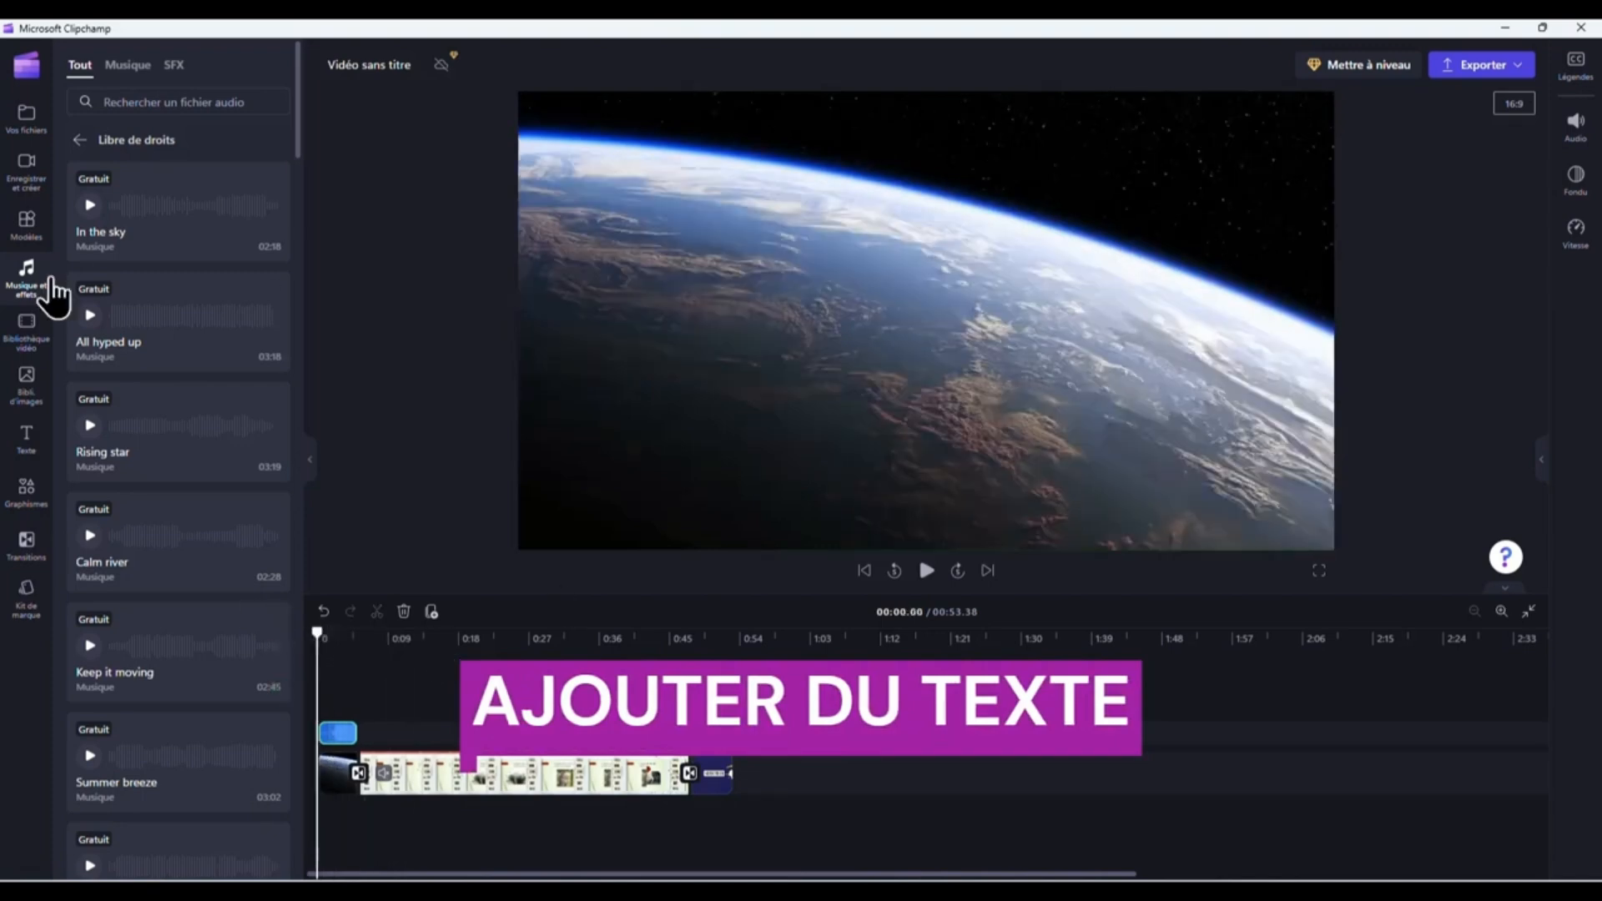
left_click(27, 438)
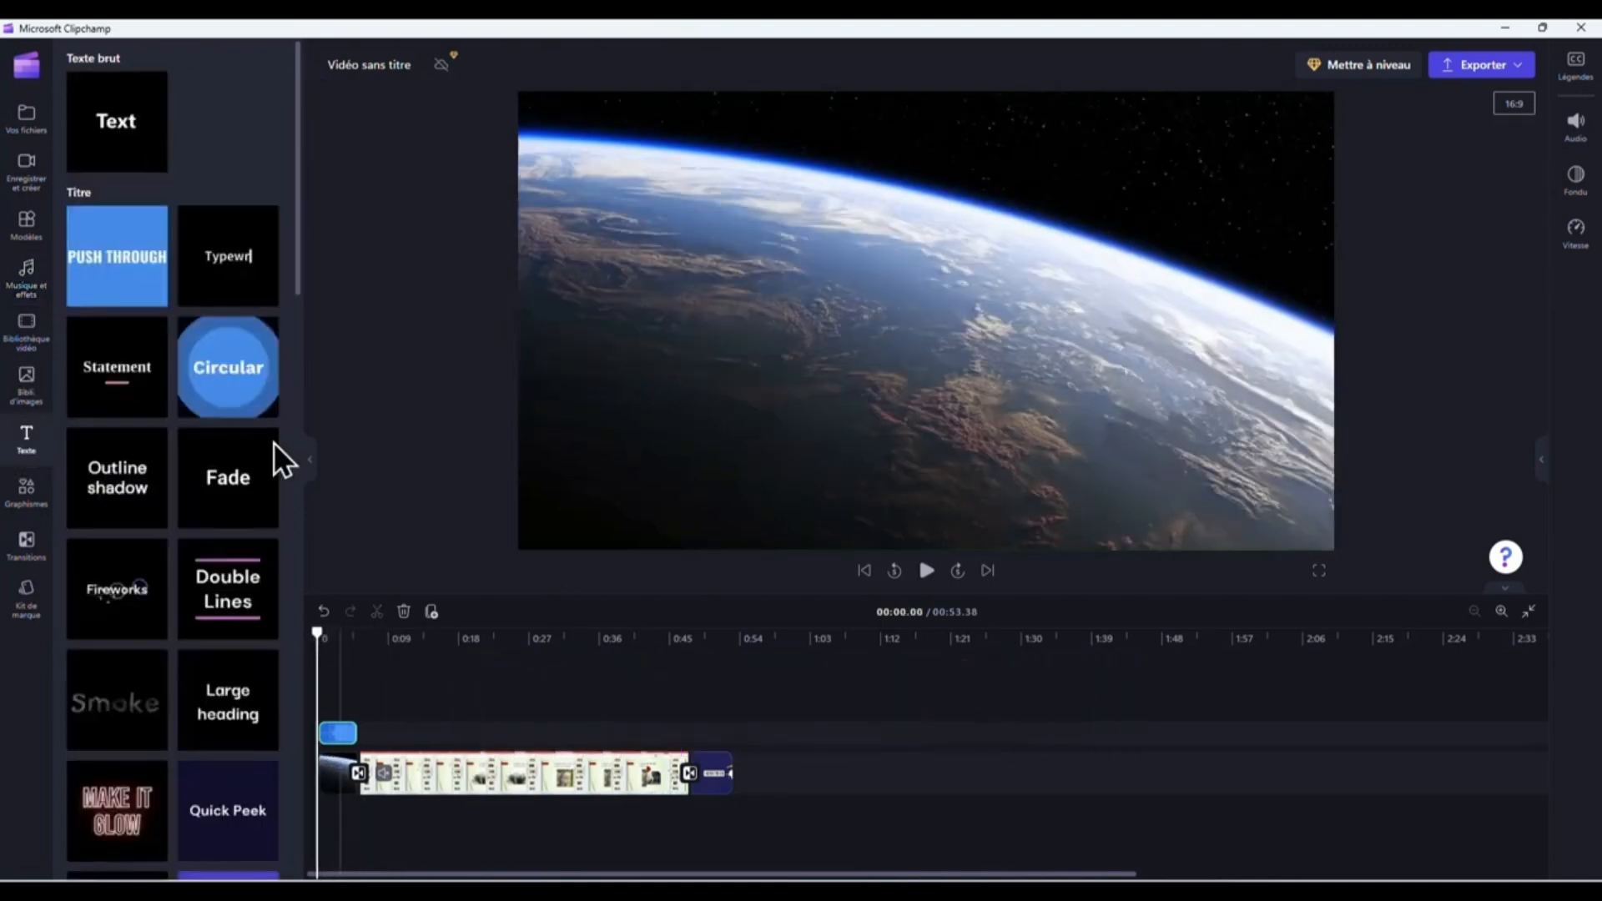
scroll(201, 551, "down", 5)
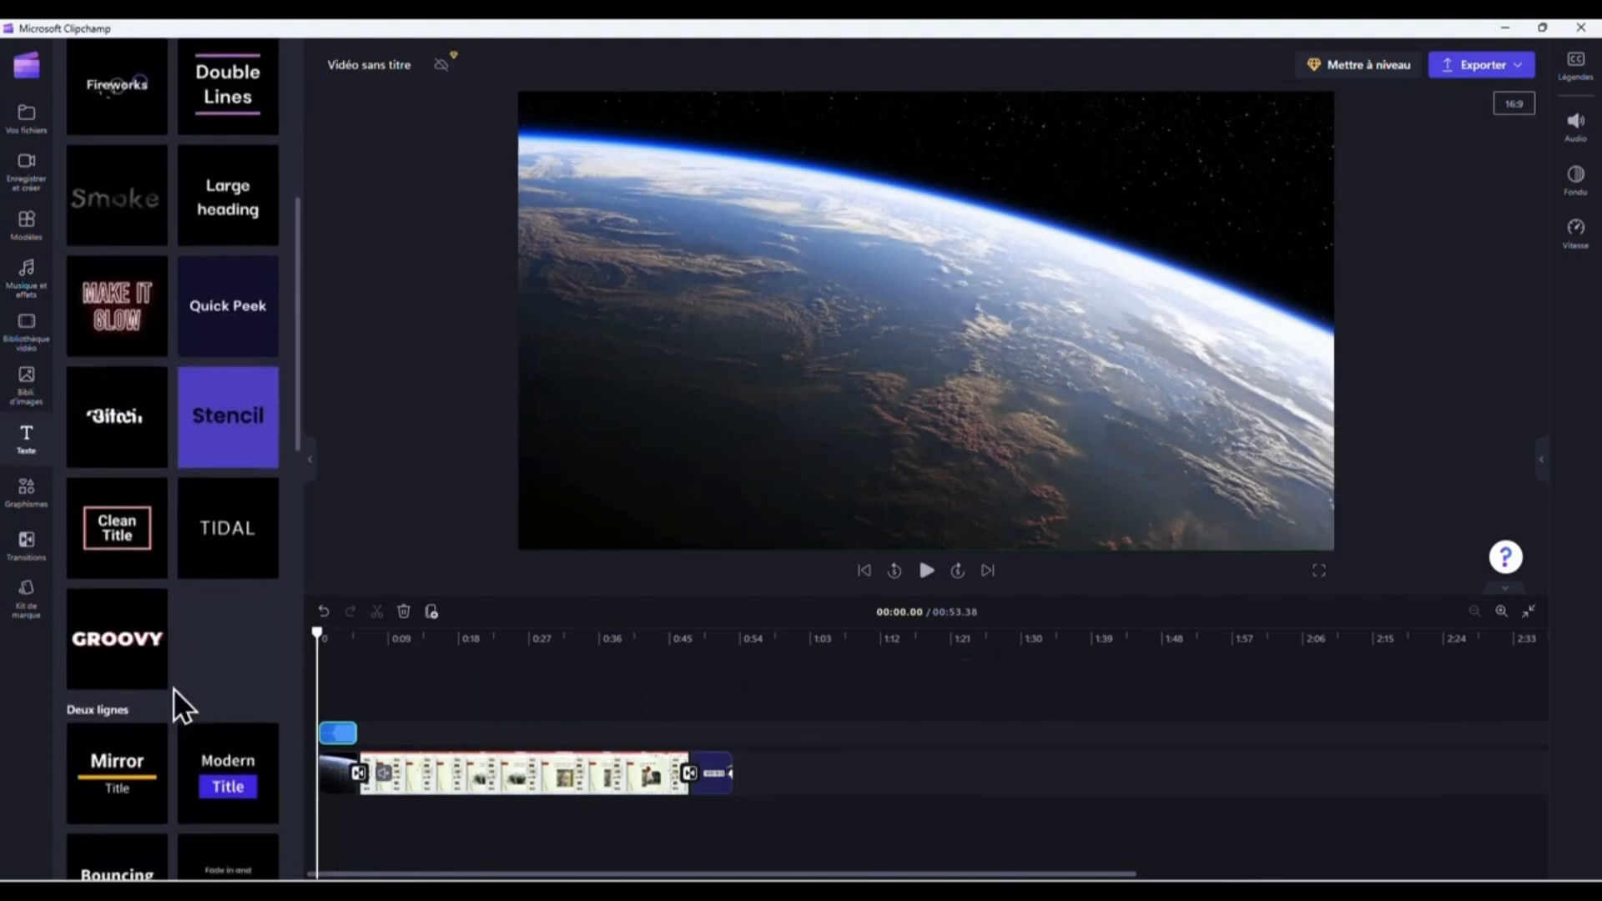
scroll(146, 559, "down", 4)
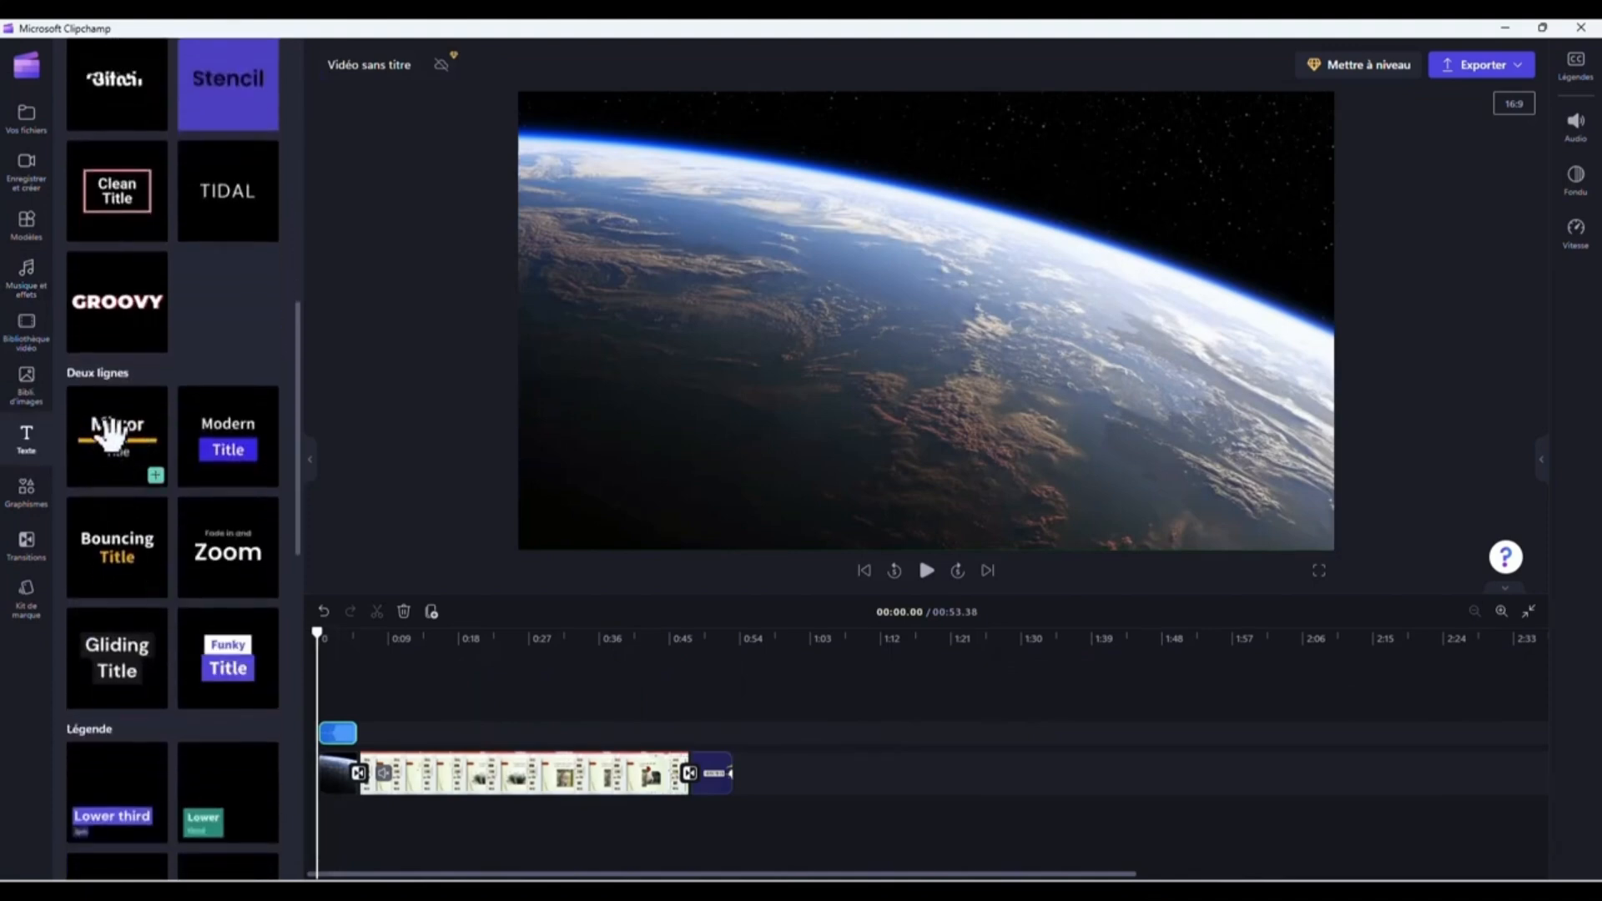
left_click_drag(115, 447, 337, 730)
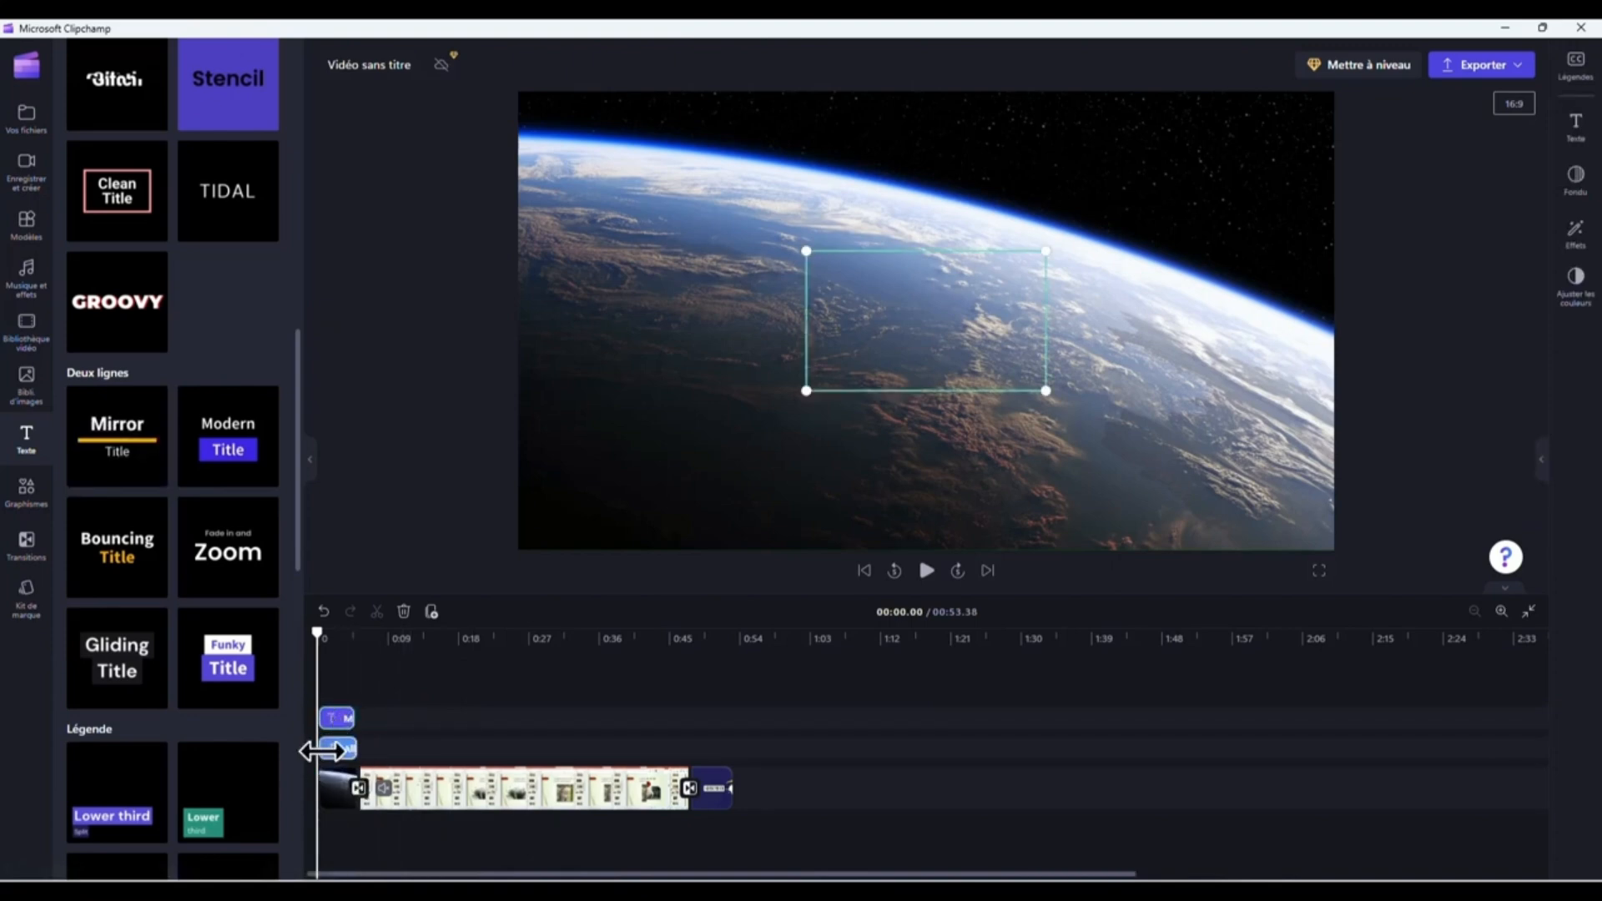
Step: Select the music track, the Mirror title and the screen recording in turn to compare their available settings
left_click(323, 749)
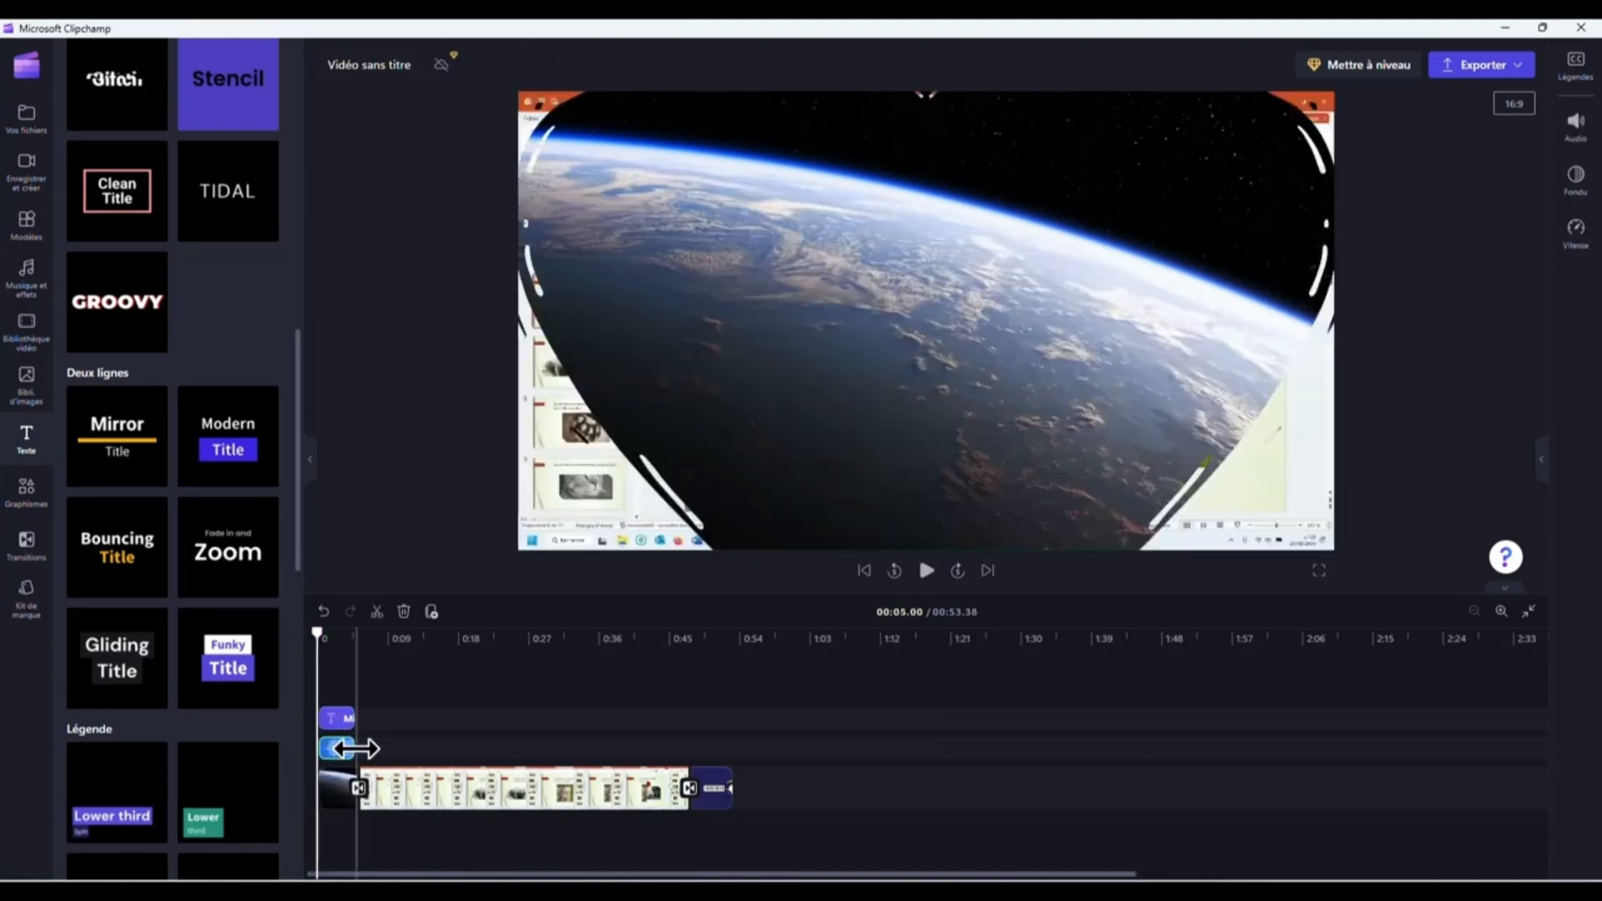
left_click(344, 725)
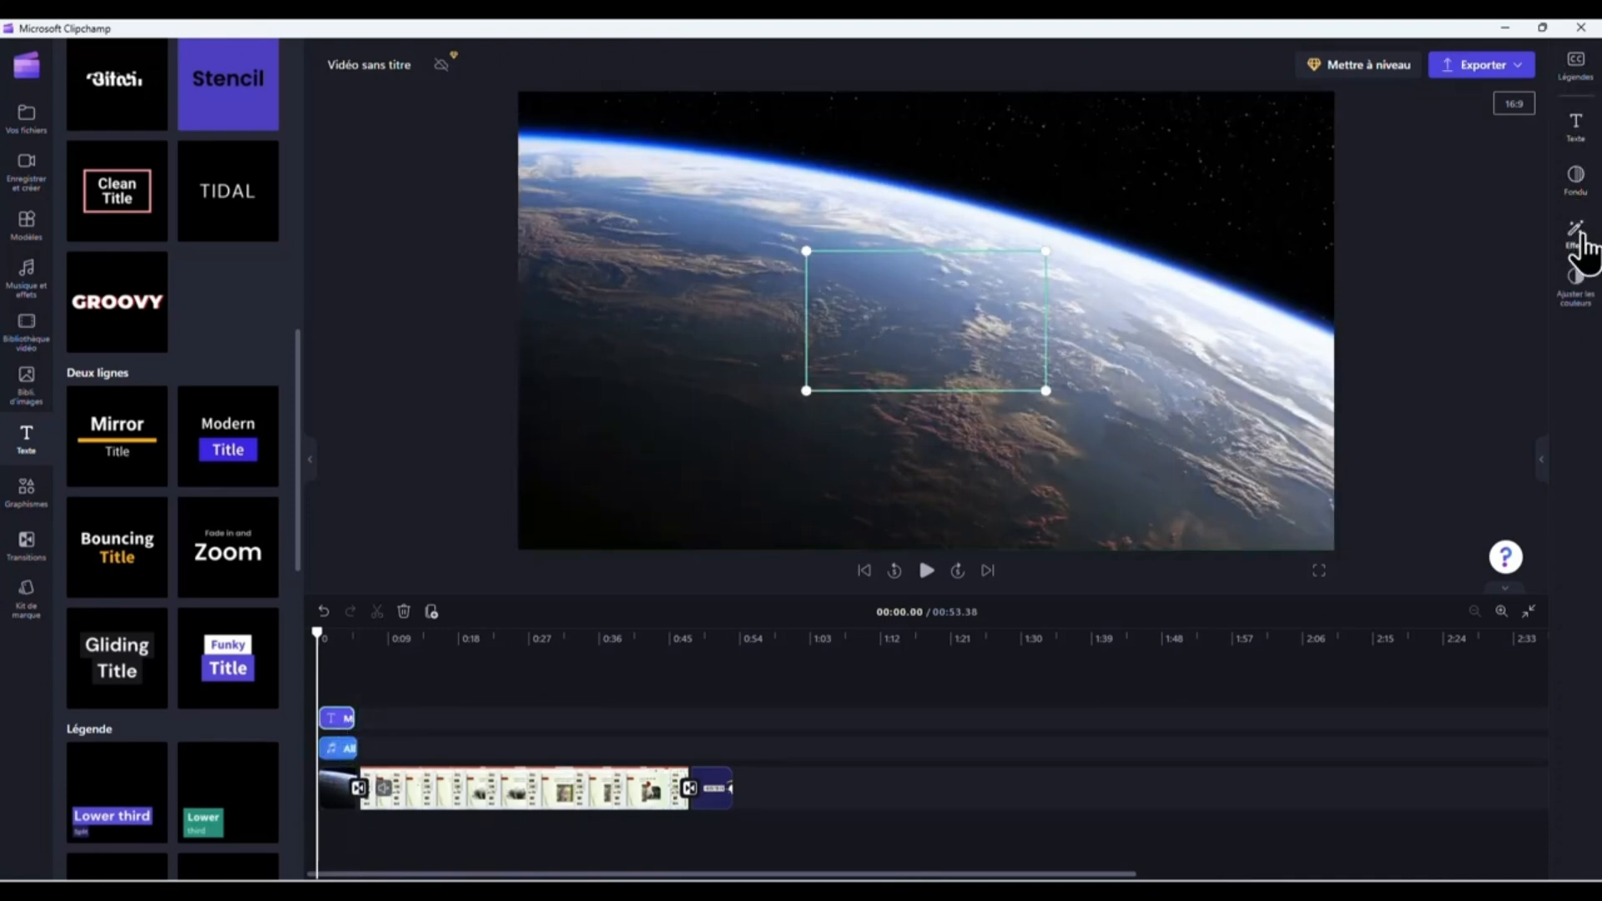
left_click(339, 749)
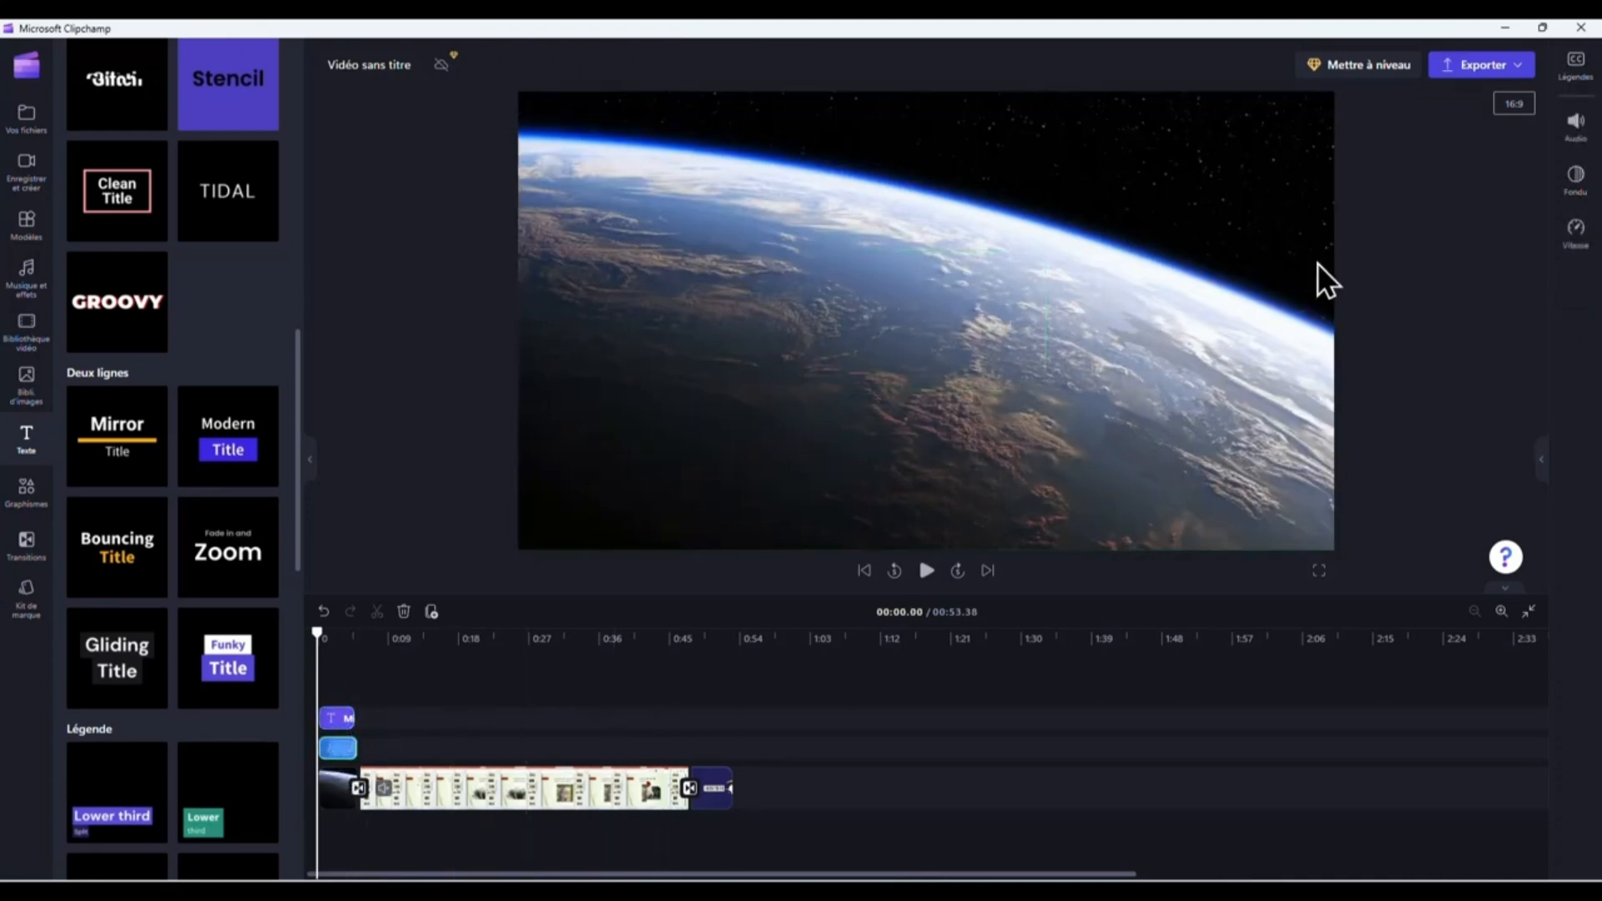
left_click(419, 814)
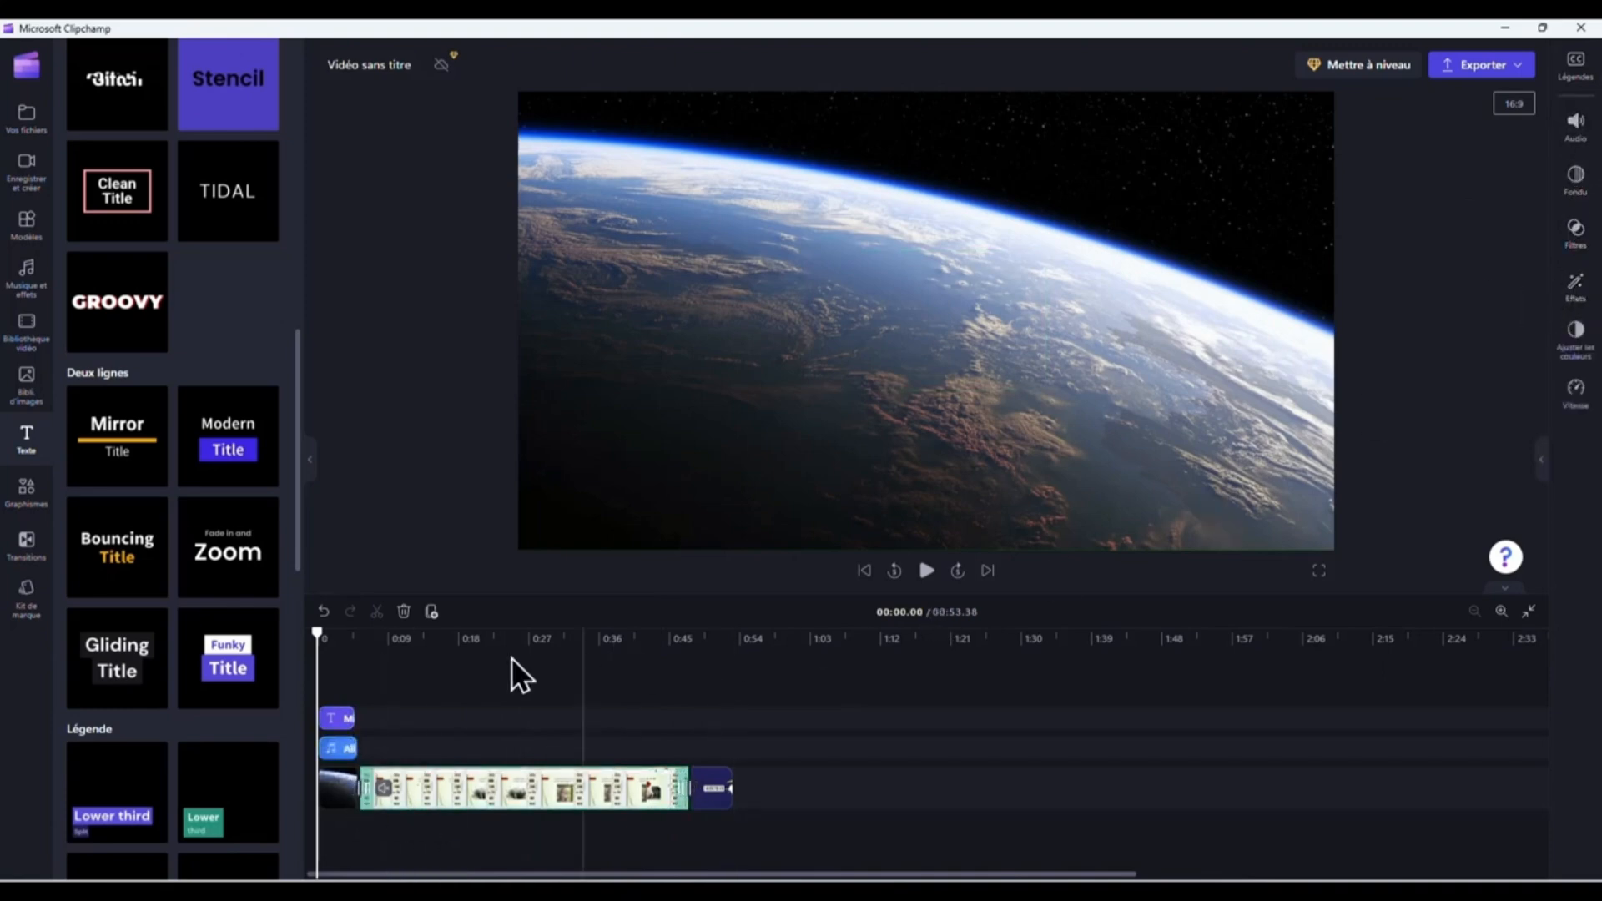
Step: Replace the Mirror title's text with BONJOUR on the first line and BIENVENUE CHEZ MOI ! on the second
left_click(343, 719)
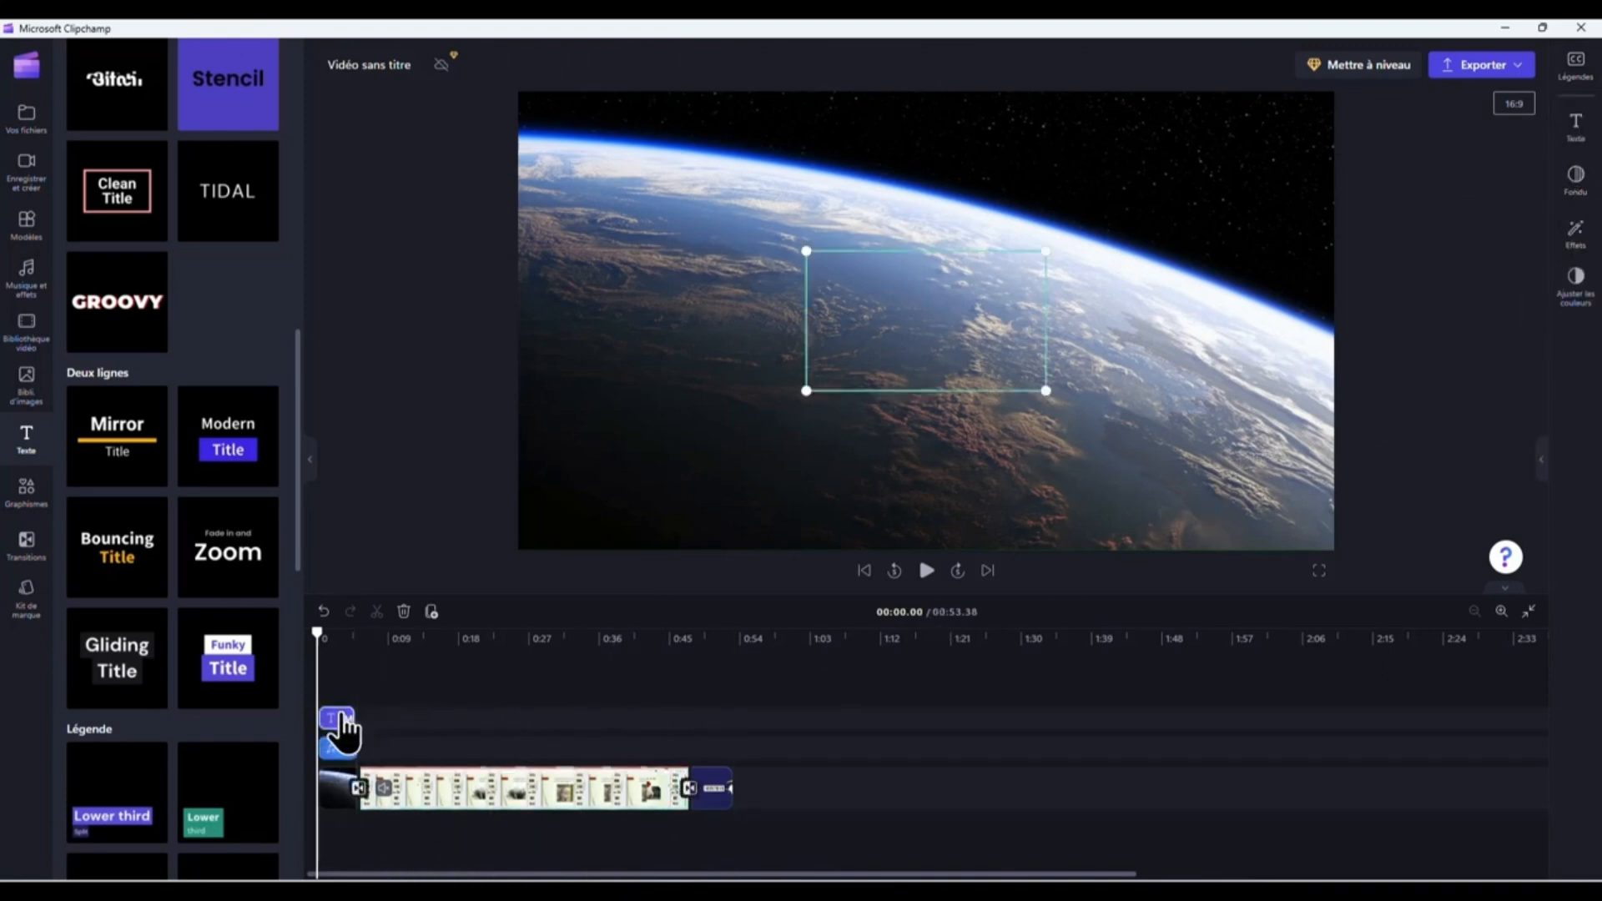
left_click(1577, 129)
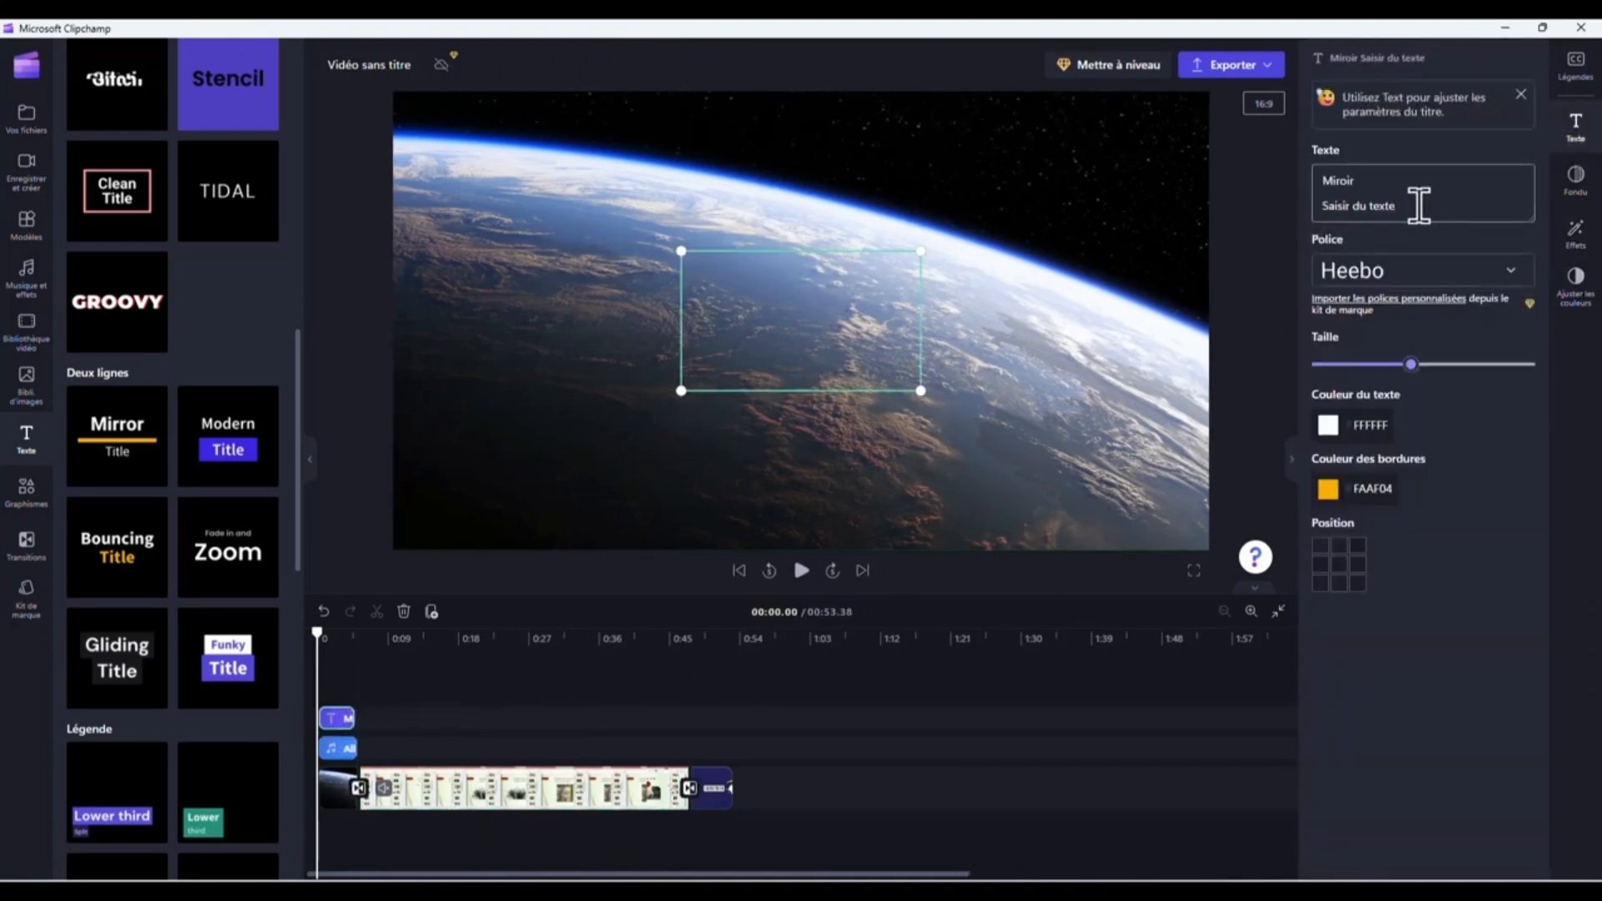
left_click_drag(1417, 204, 1294, 166)
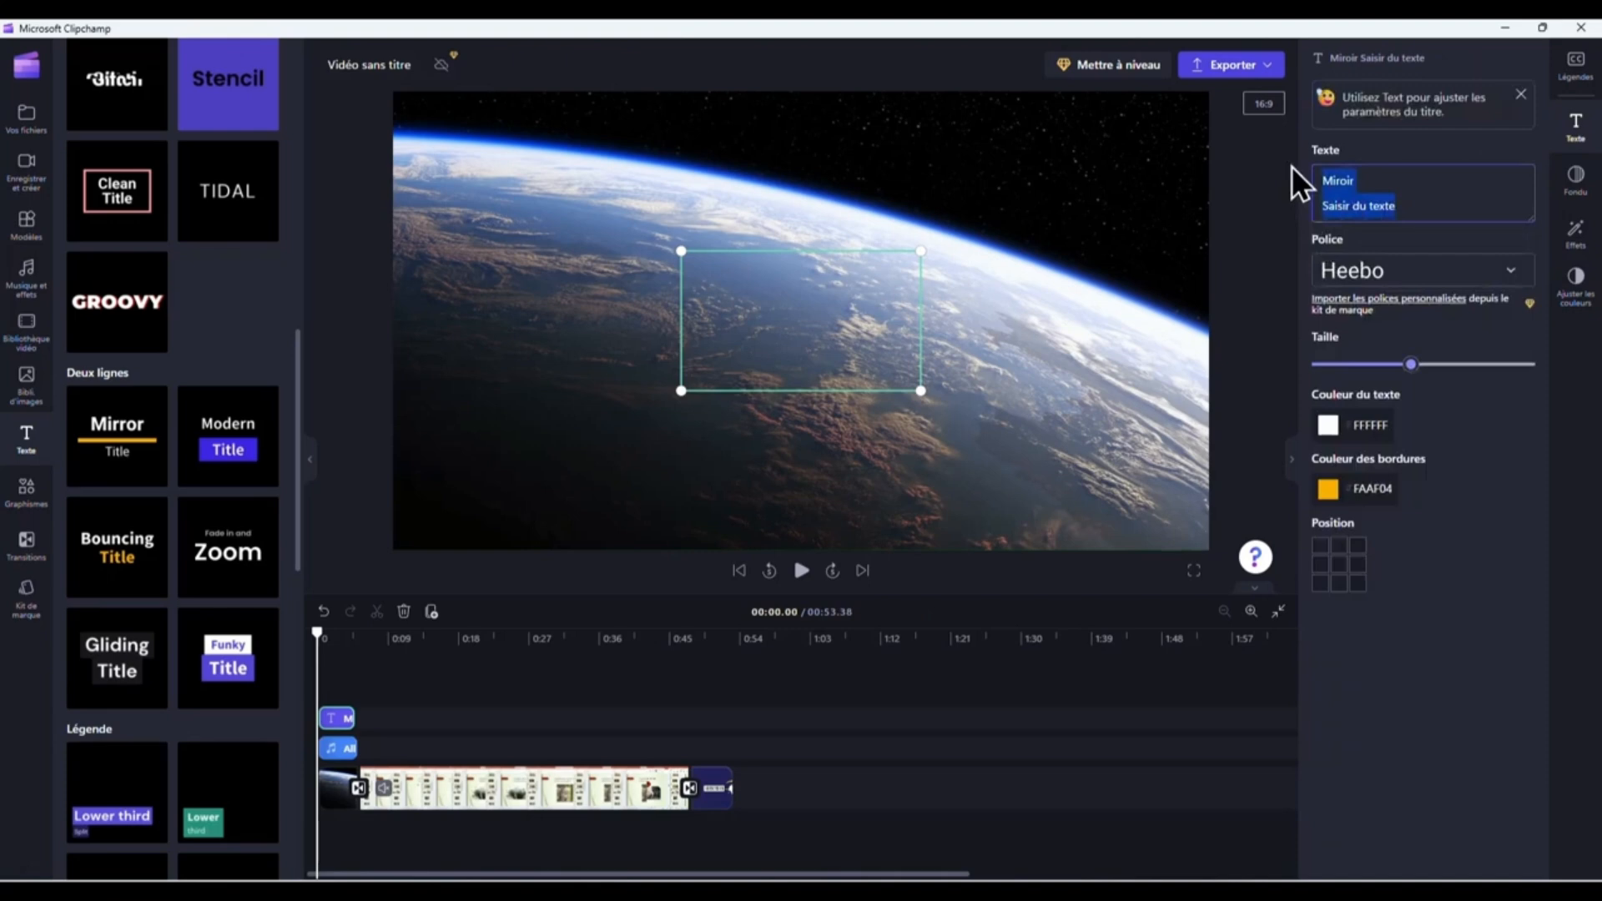
type("BONJOUT")
key("BackSpace")
type("R")
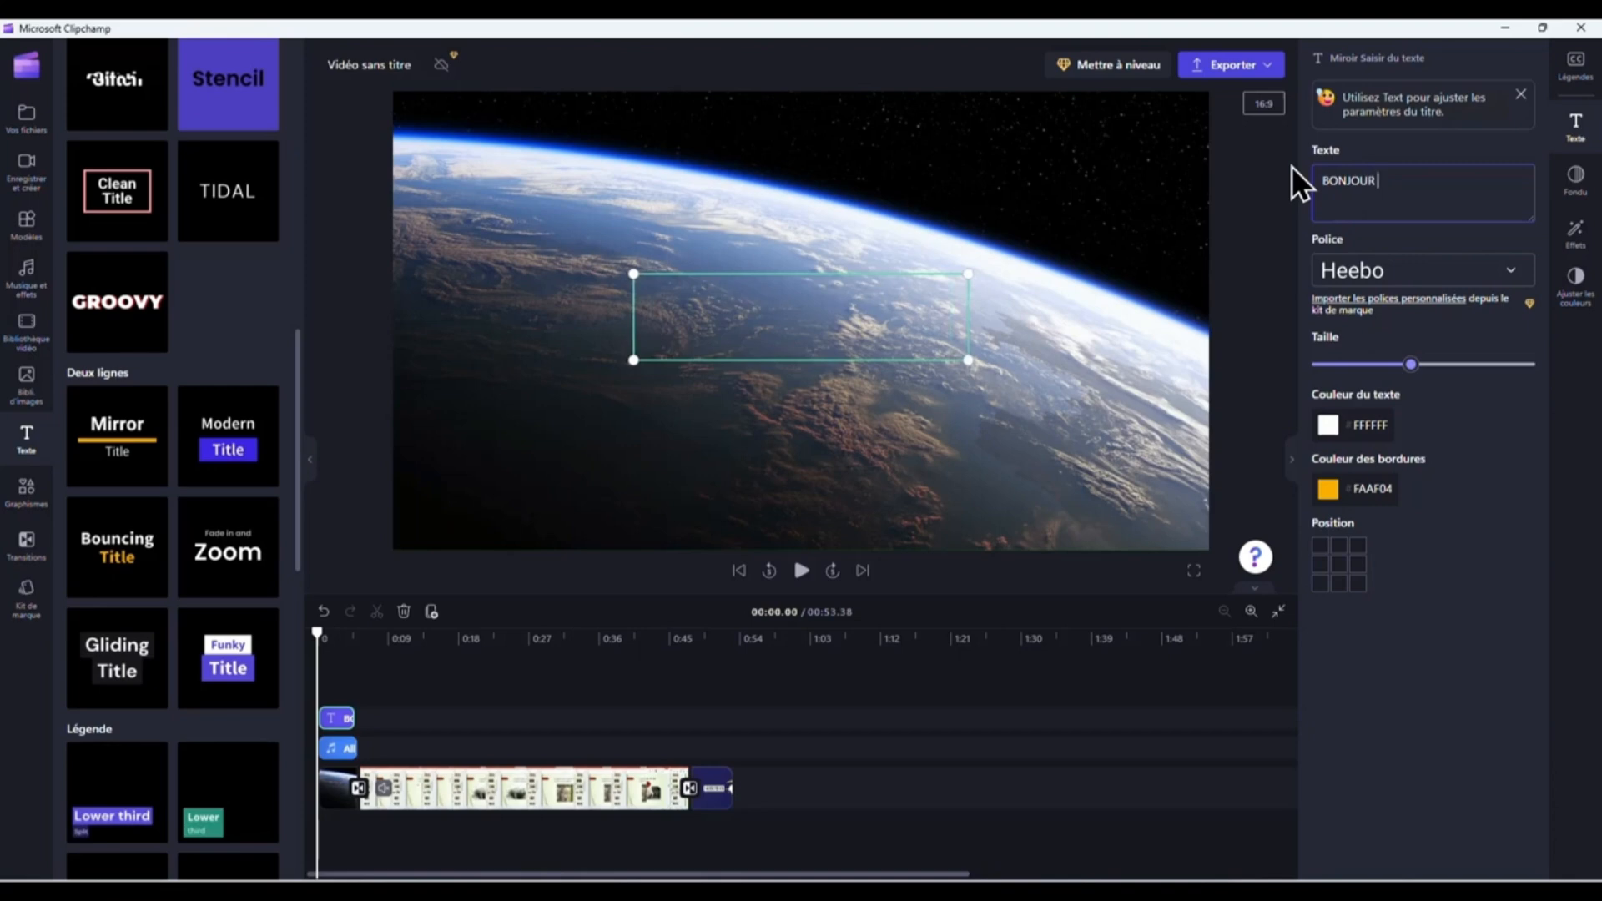
type(" BIENVENB")
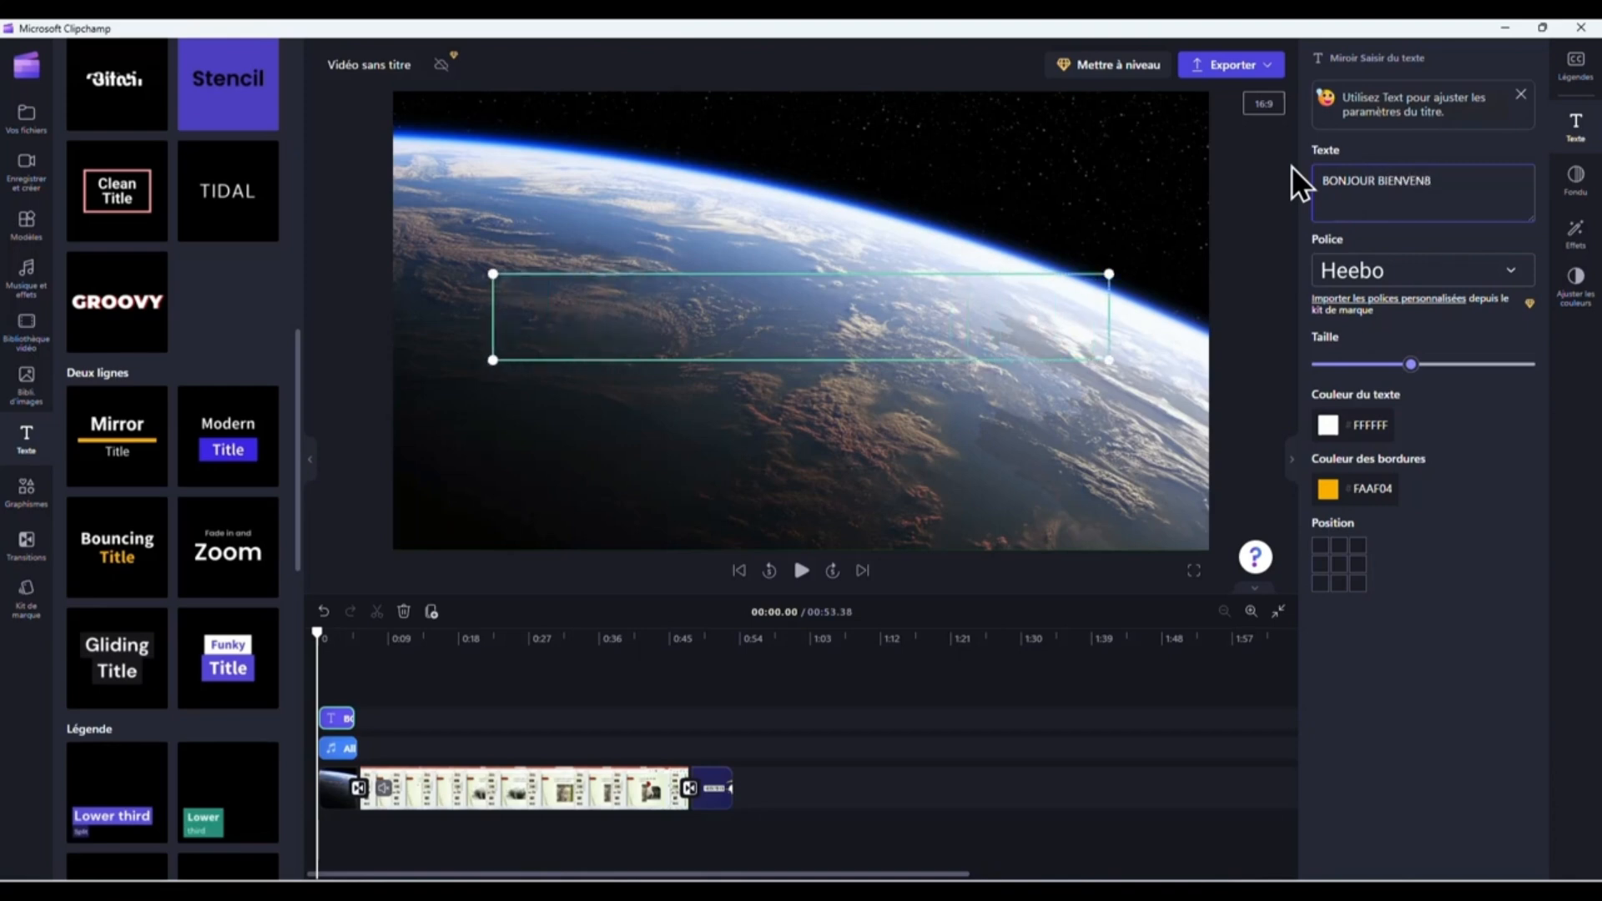
key("BackSpace")
key("BackSpace")
key("BackSpace")
key("BackSpace")
key("BackSpace")
key("BackSpace")
key("BackSpace")
key("BackSpace")
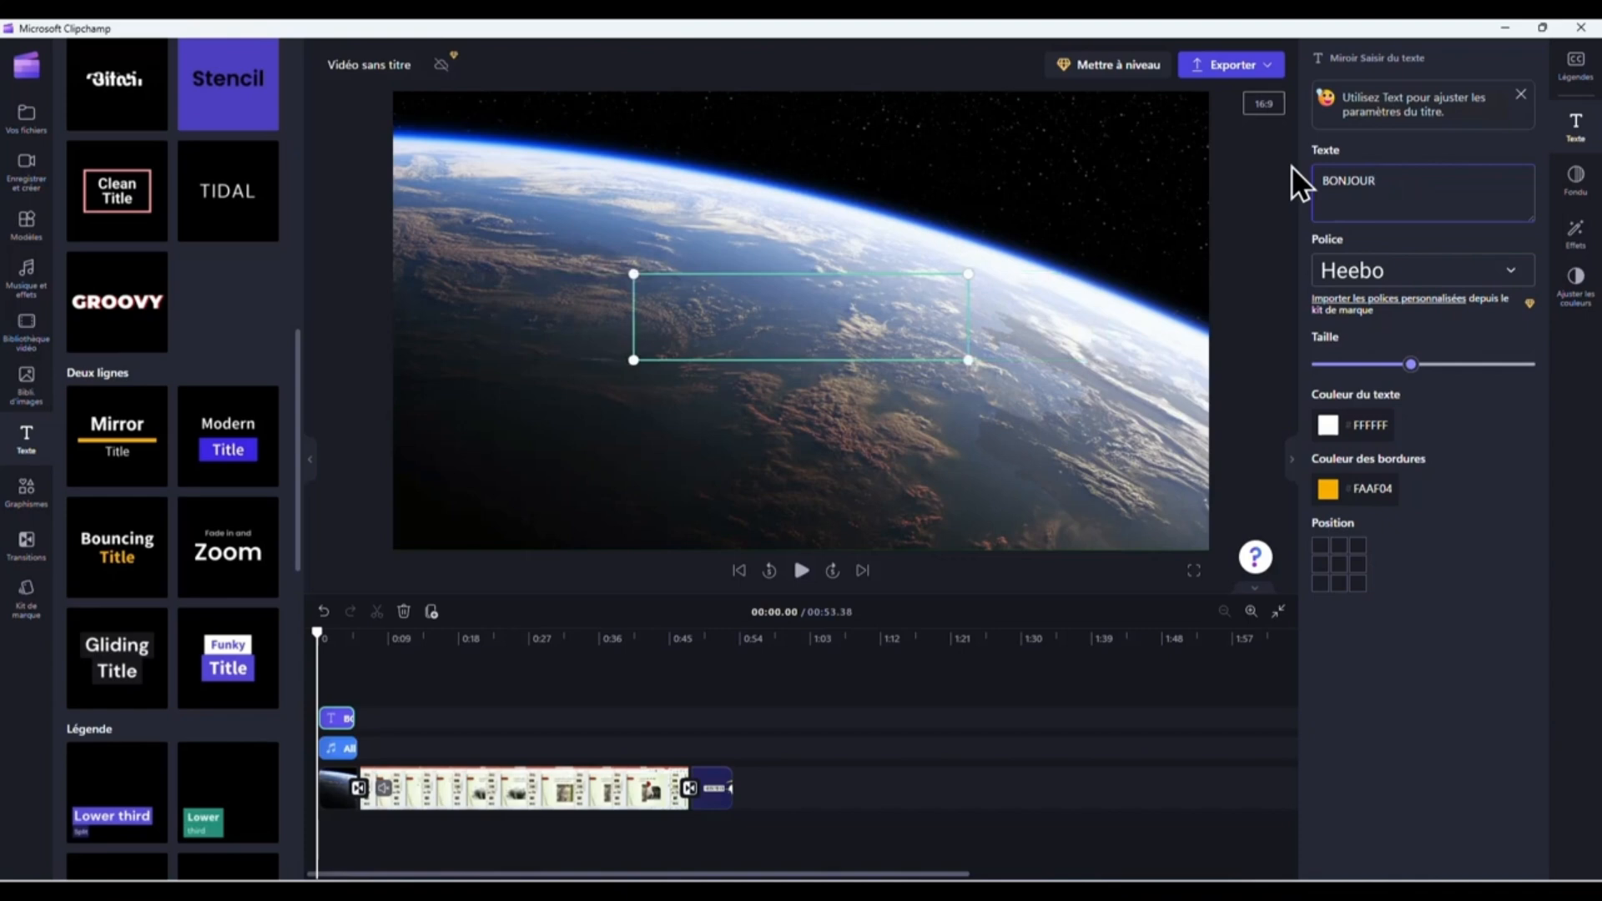
key("Return")
type("B")
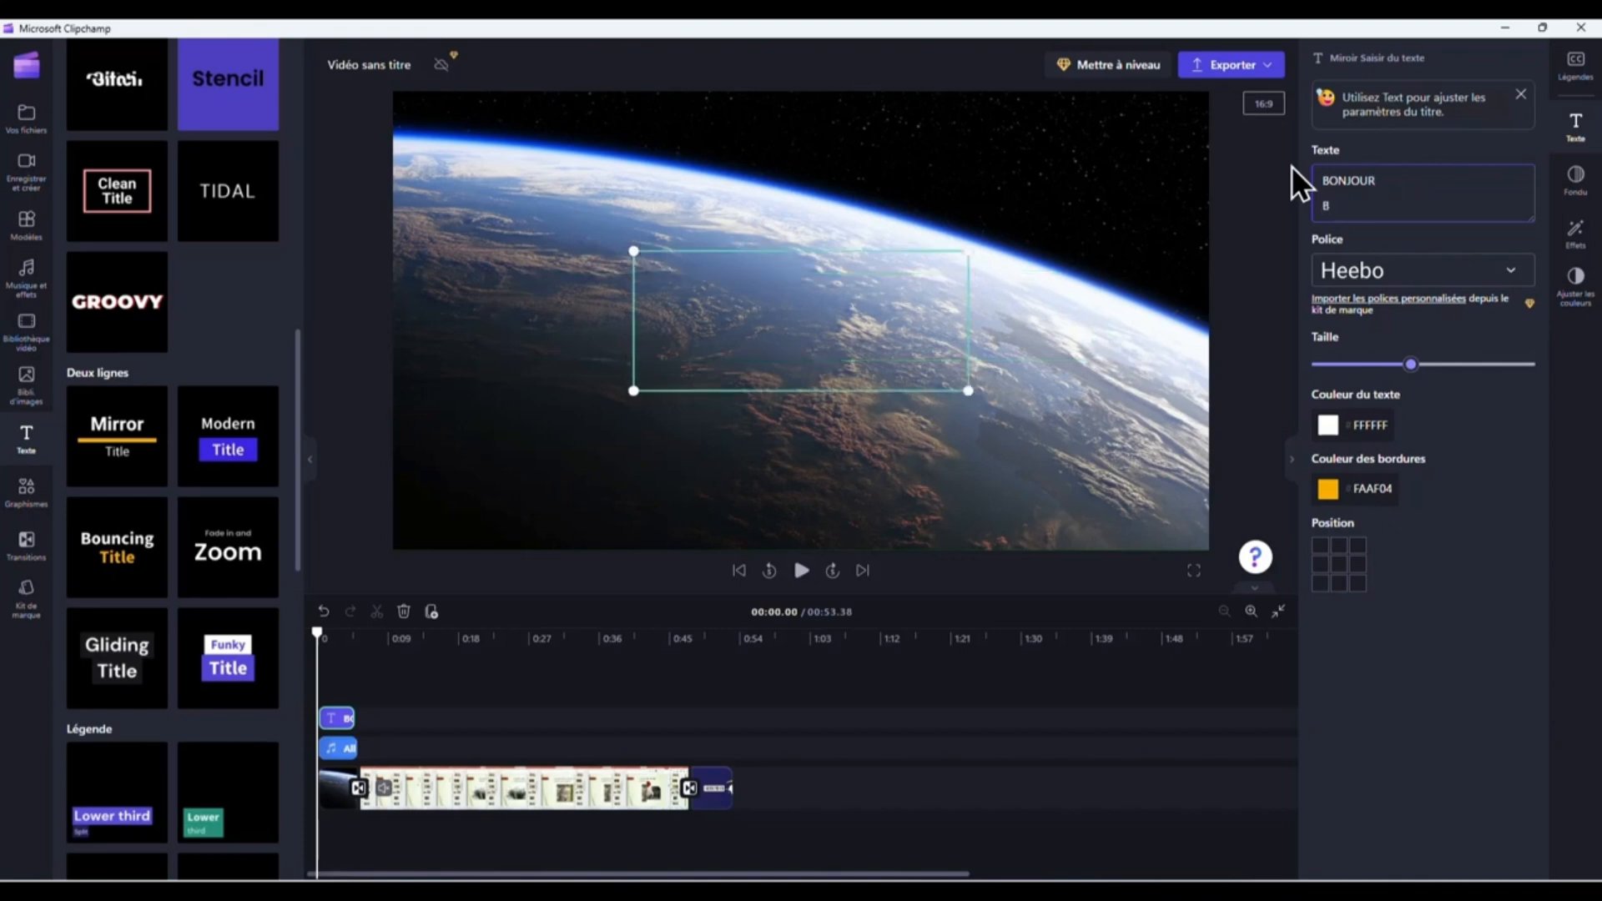
type("EENVENUE CHEZ MOI")
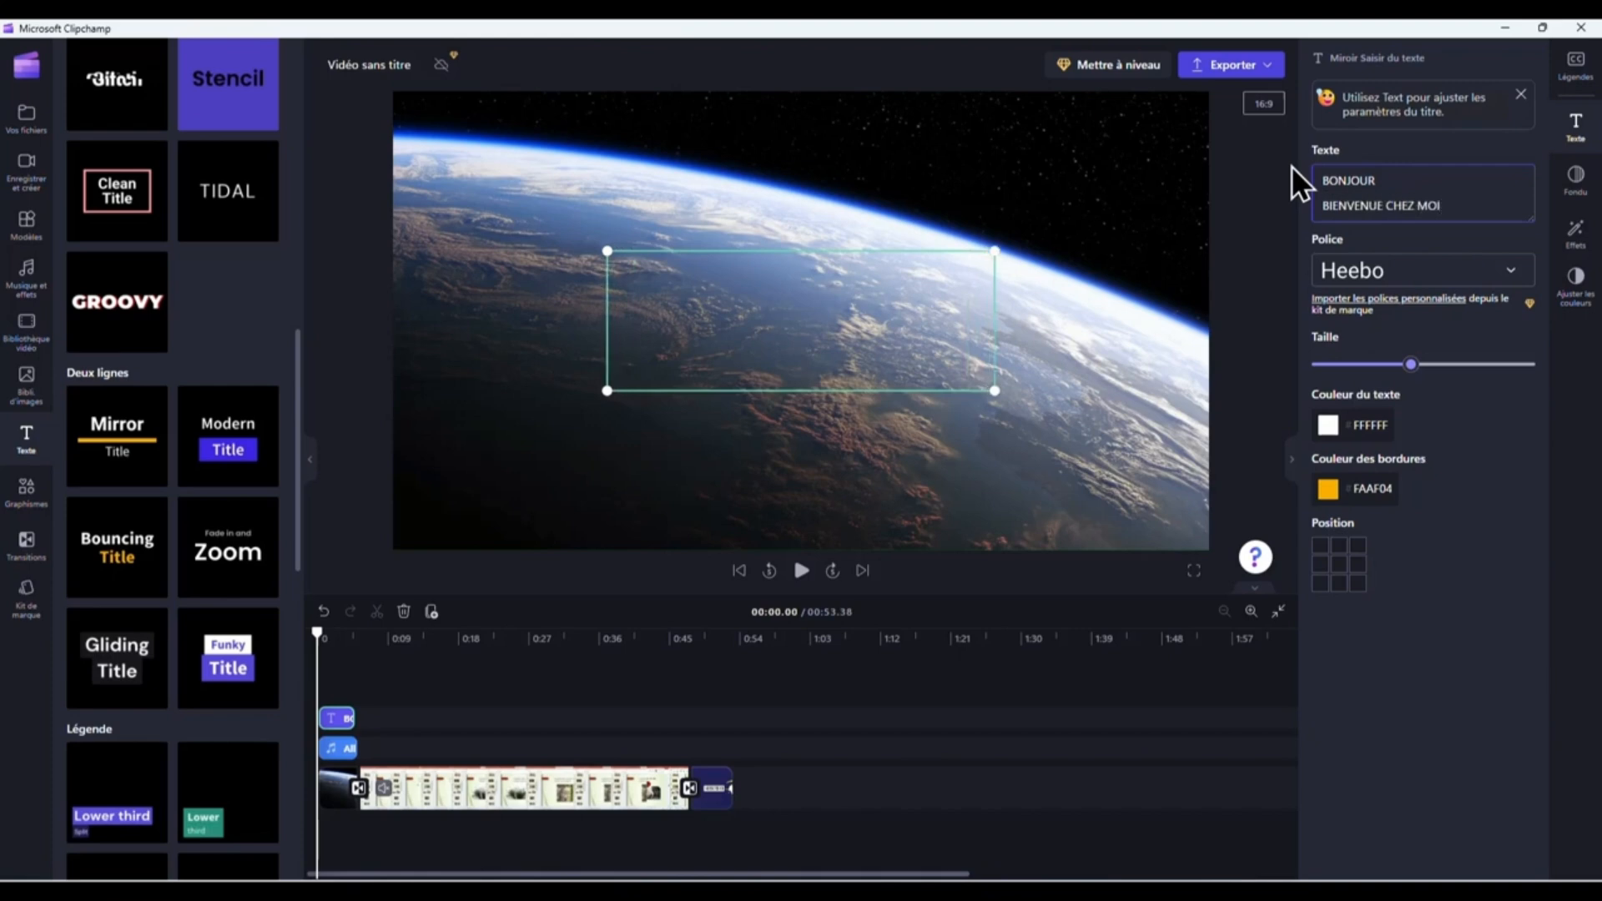
type(" !")
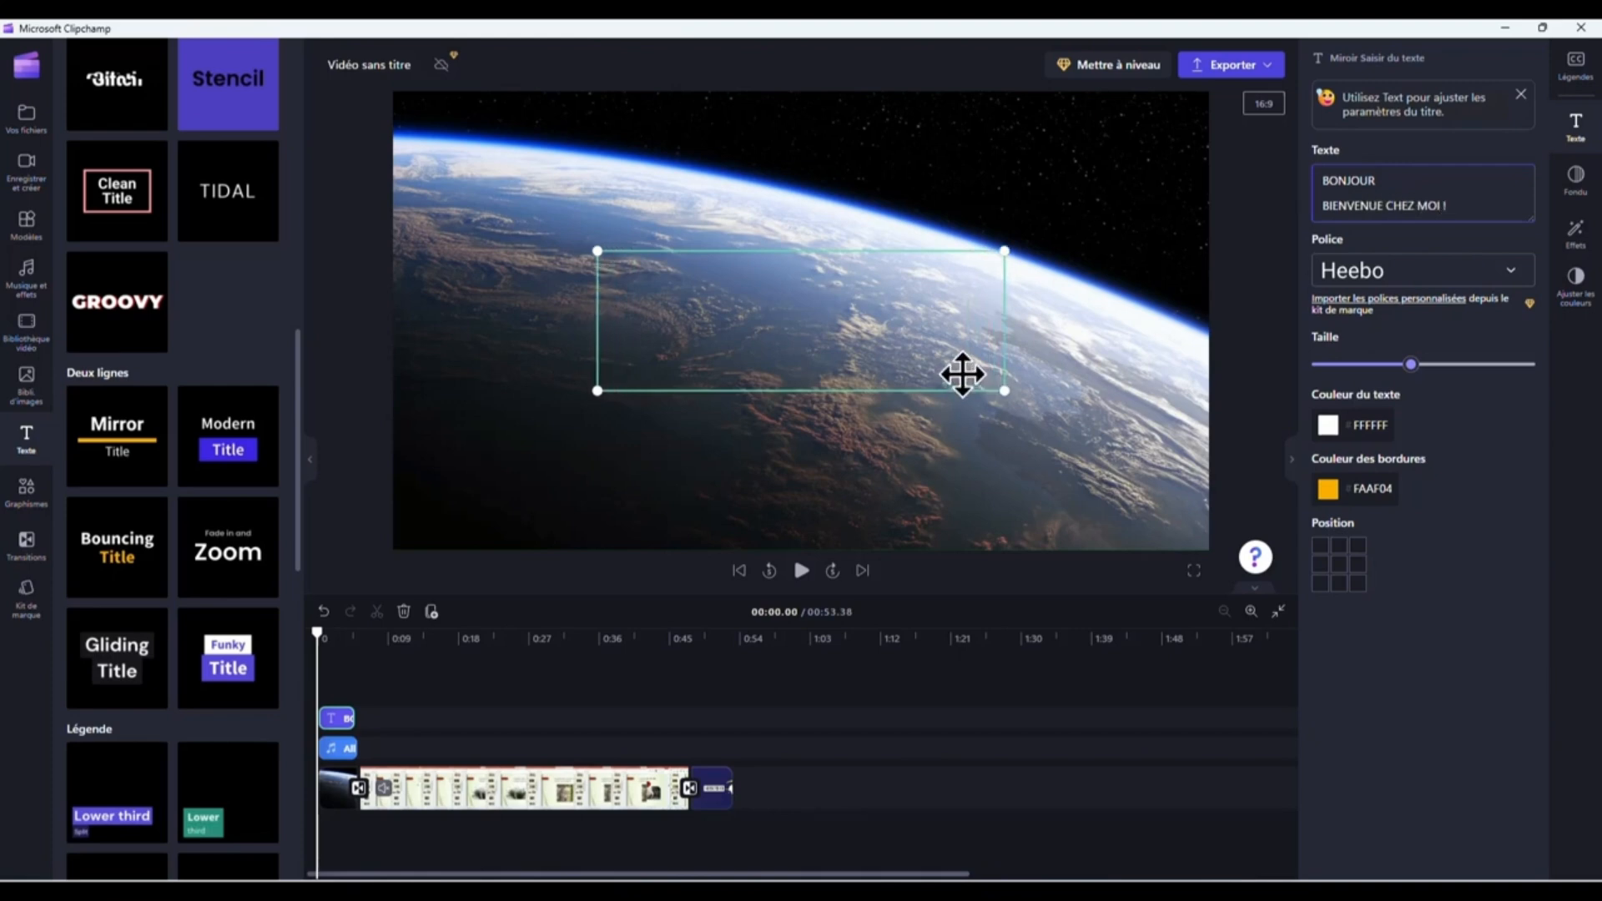
Step: Check the opening title's fade settings and play the video from the start with the system volume at 24
left_click(1579, 175)
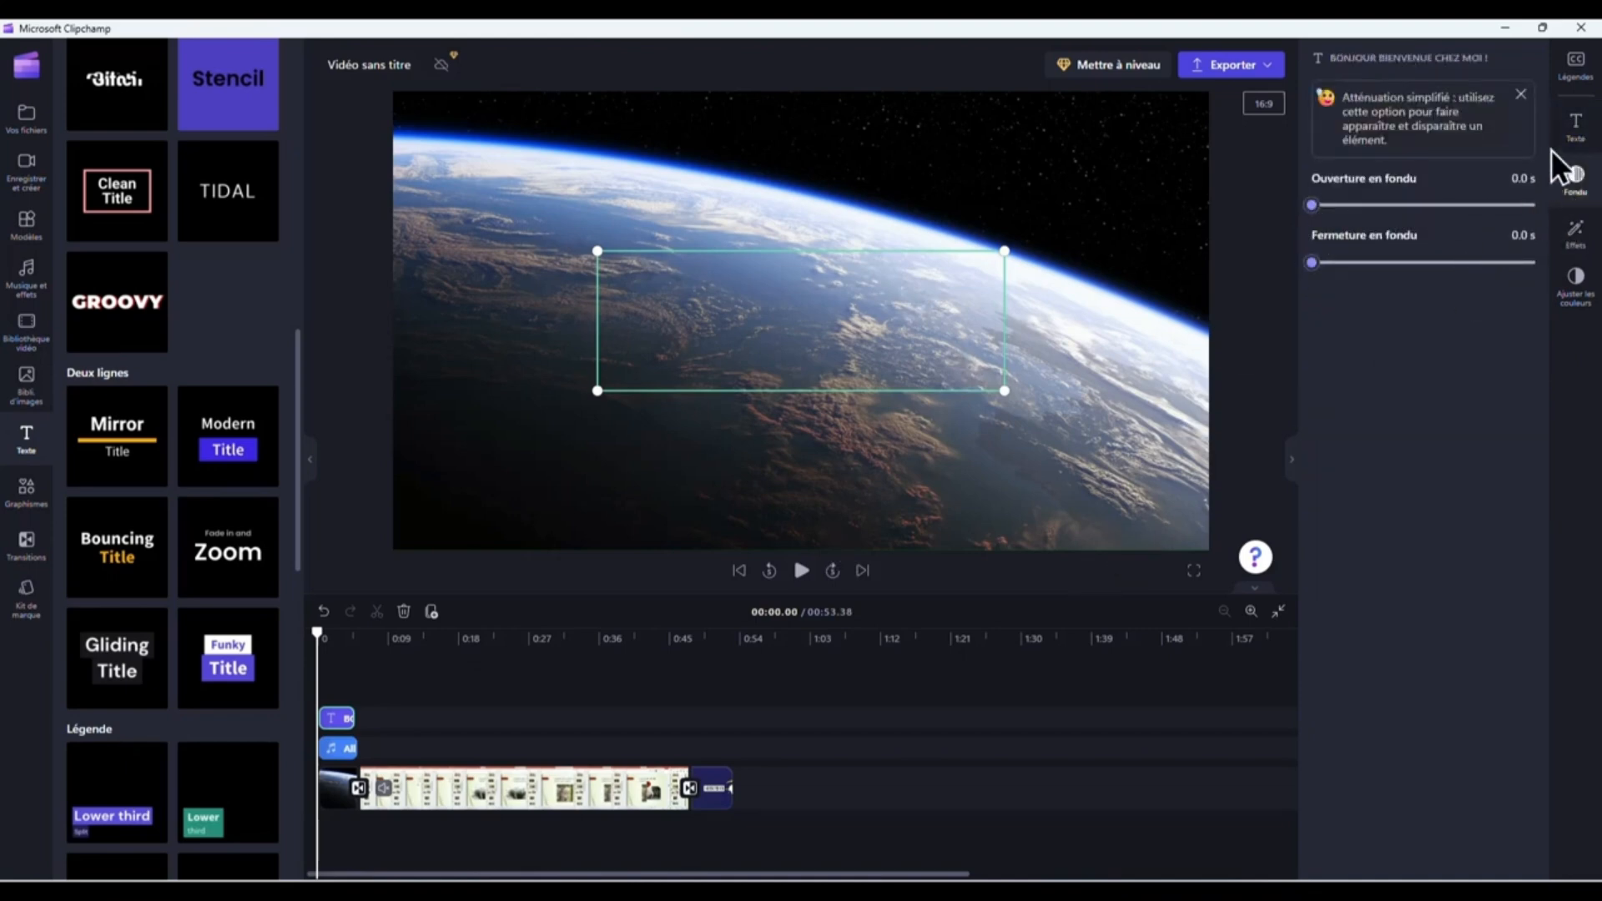
left_click(1575, 127)
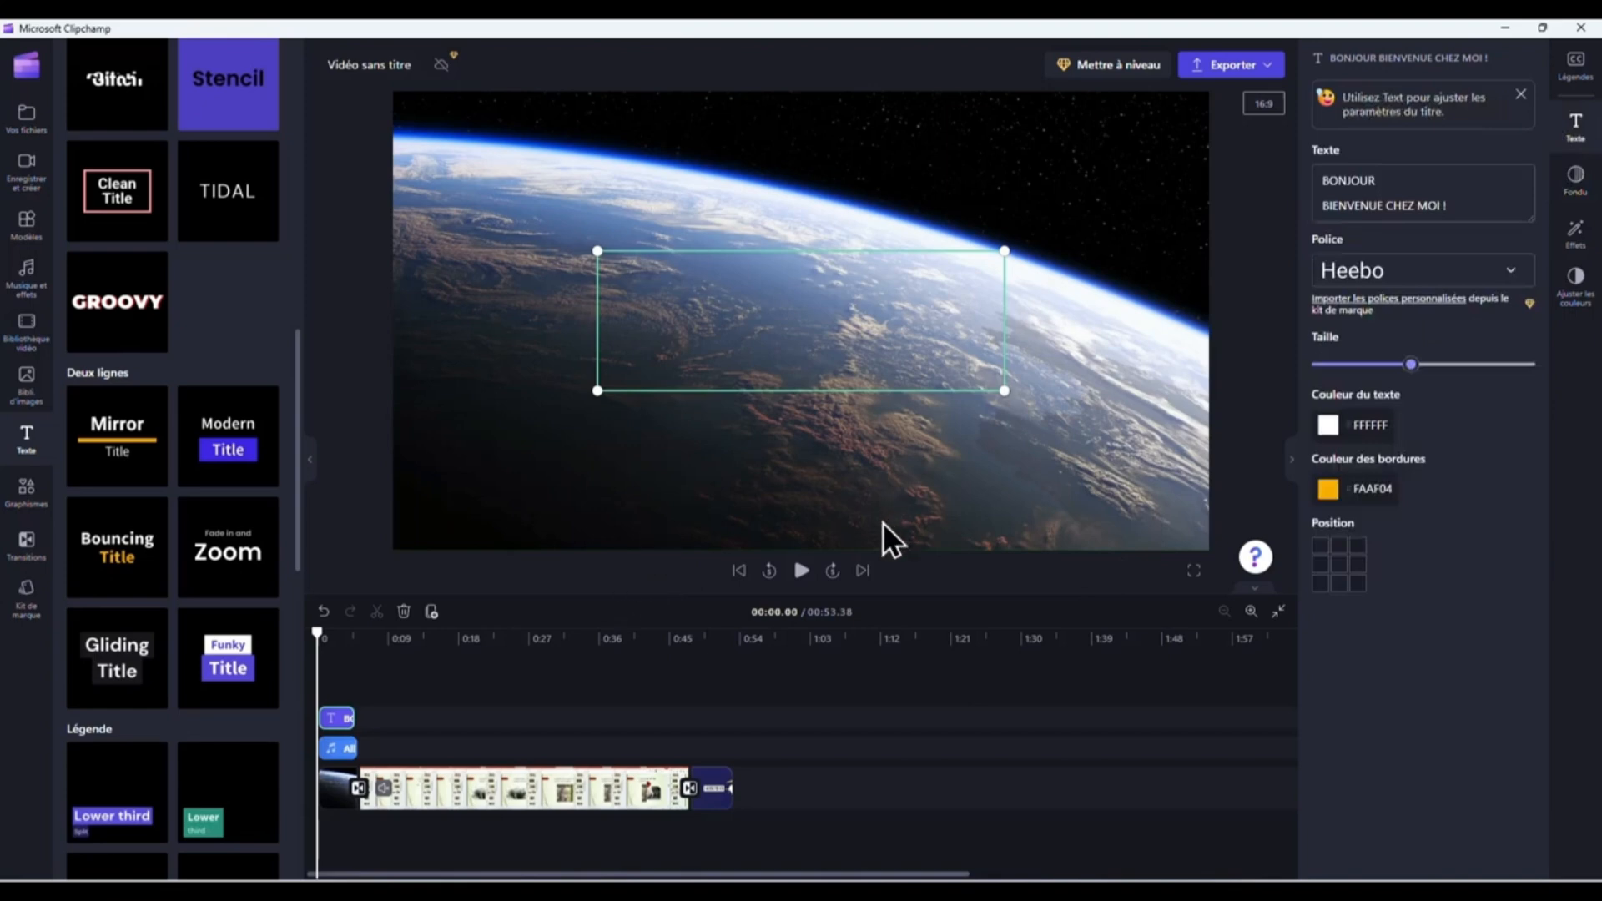
key("XF86AudioLowerVolume")
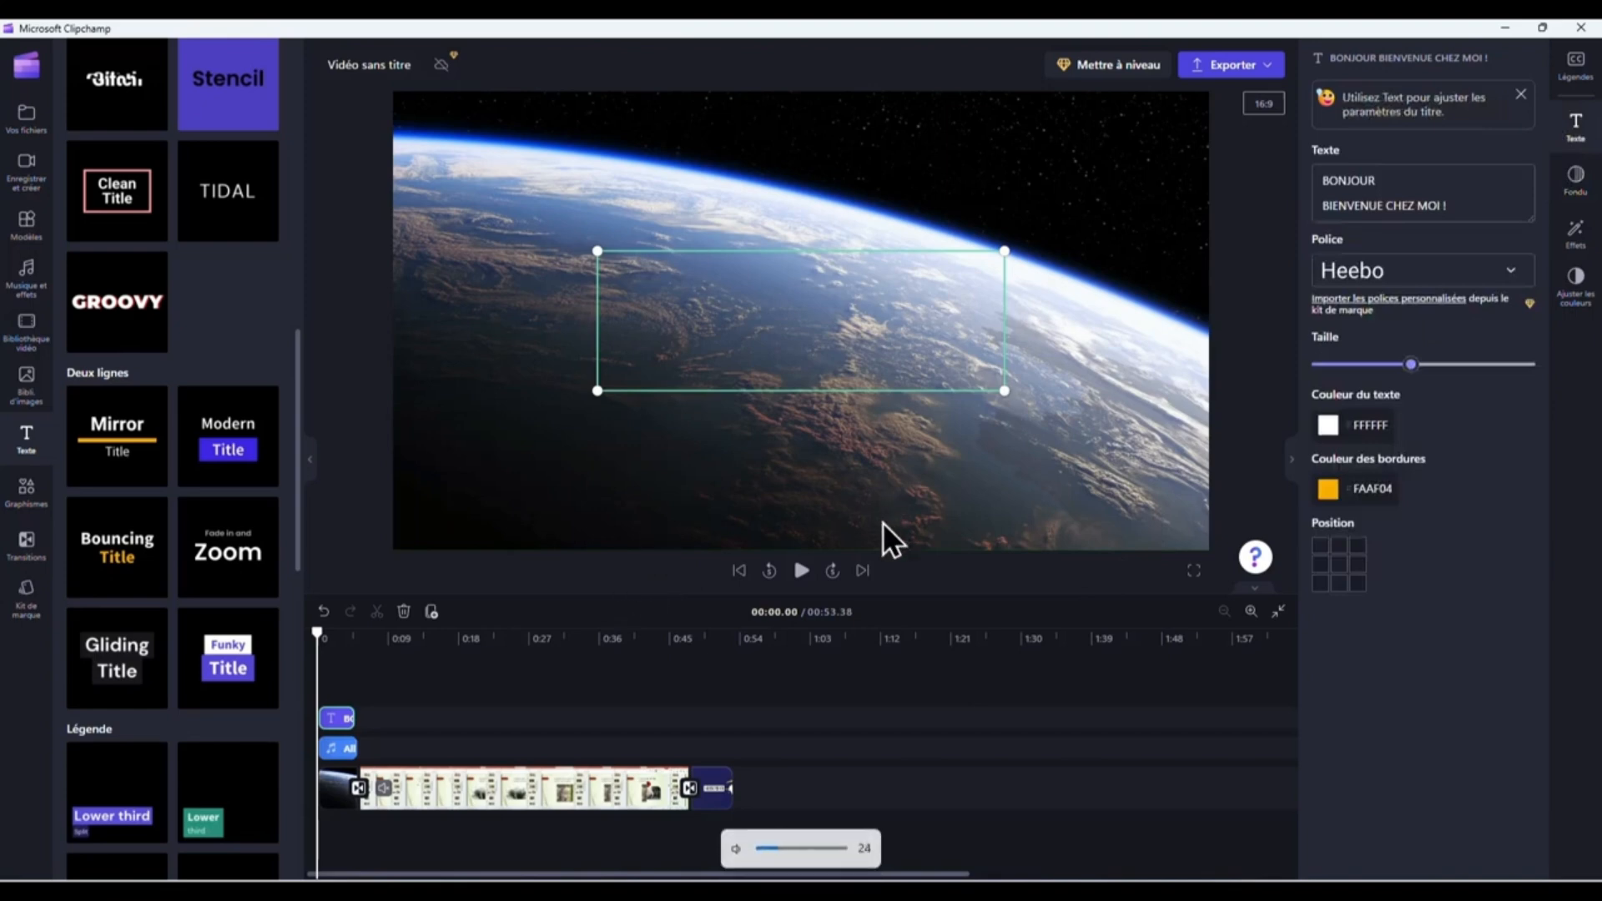
left_click(801, 570)
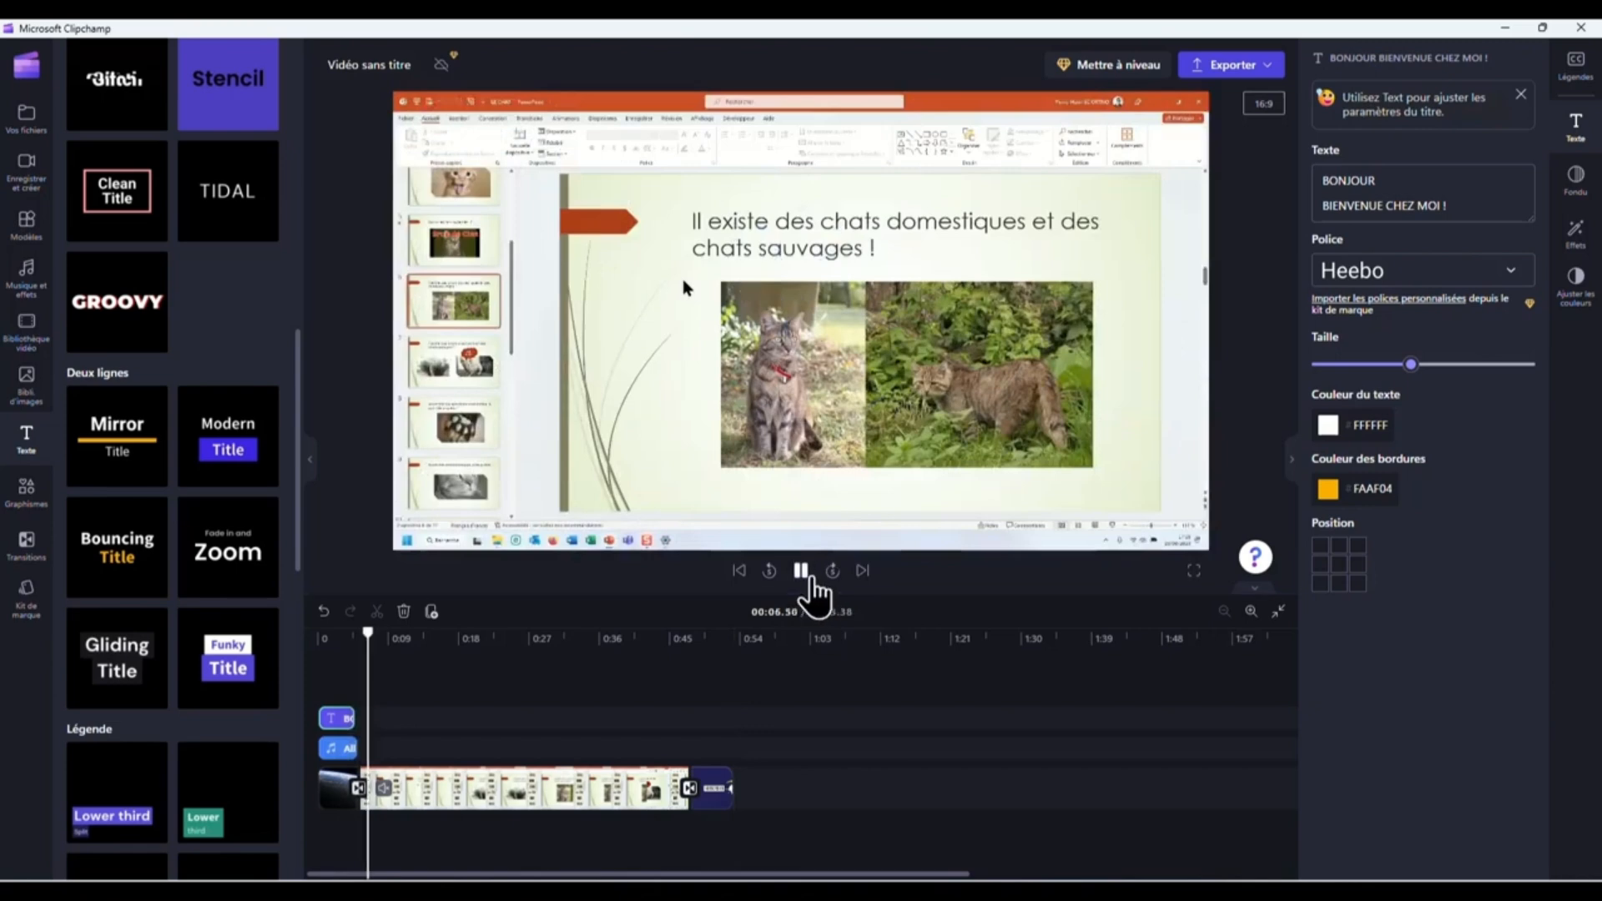
left_click(806, 578)
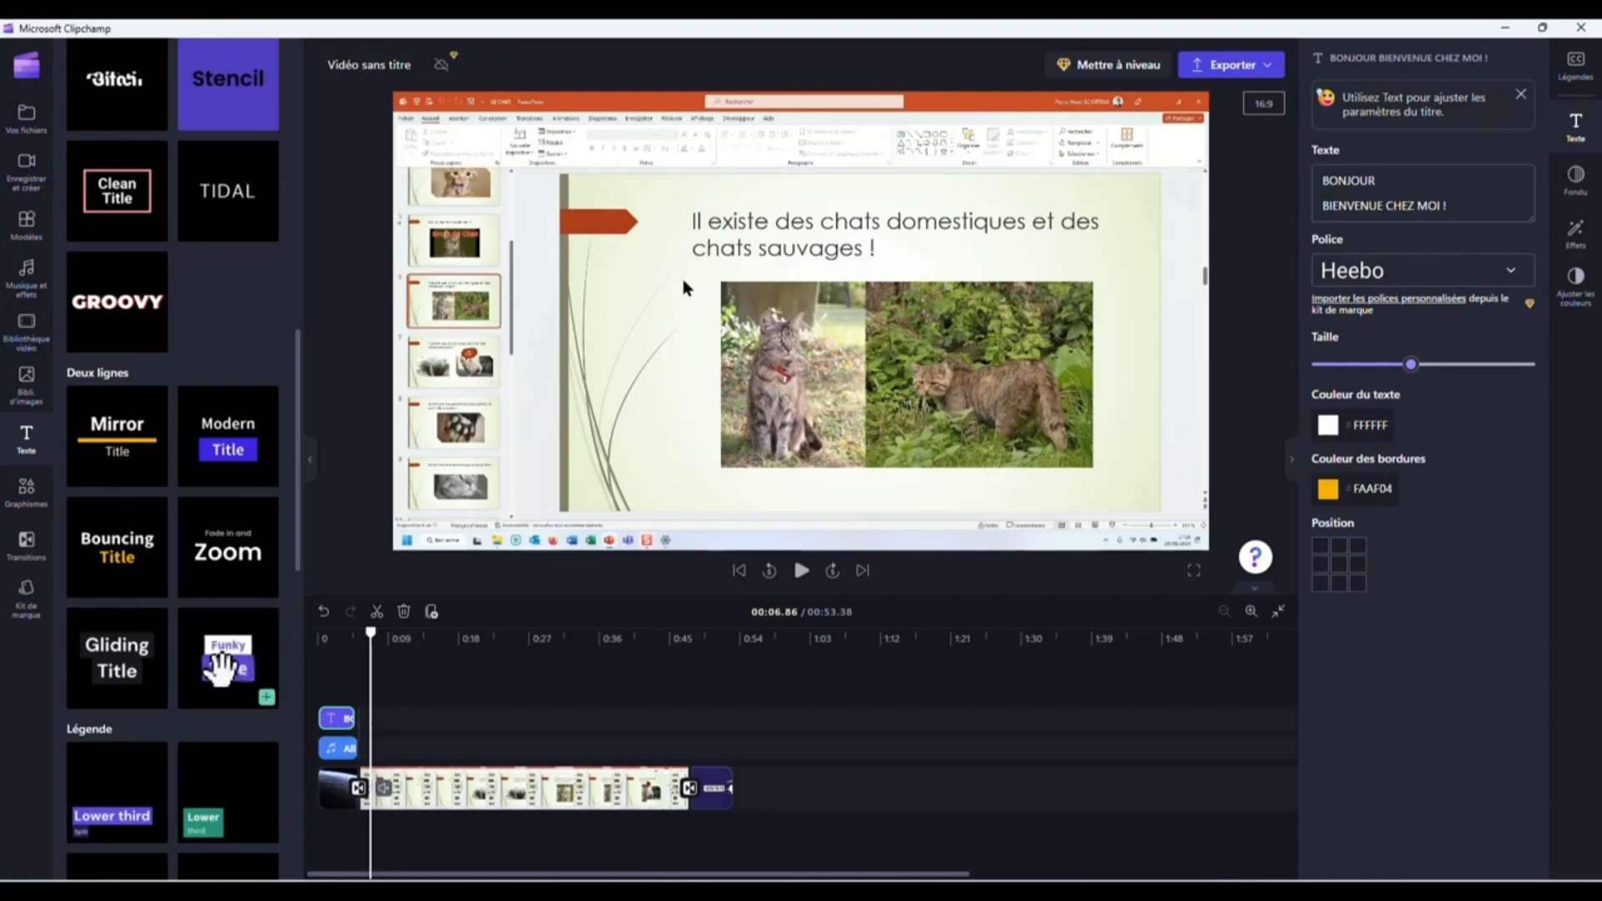
Step: Add the Plunging caption to the title track at about 0:20 and replace its text with C'EST SUPER !
scroll(125, 667, "down", 6)
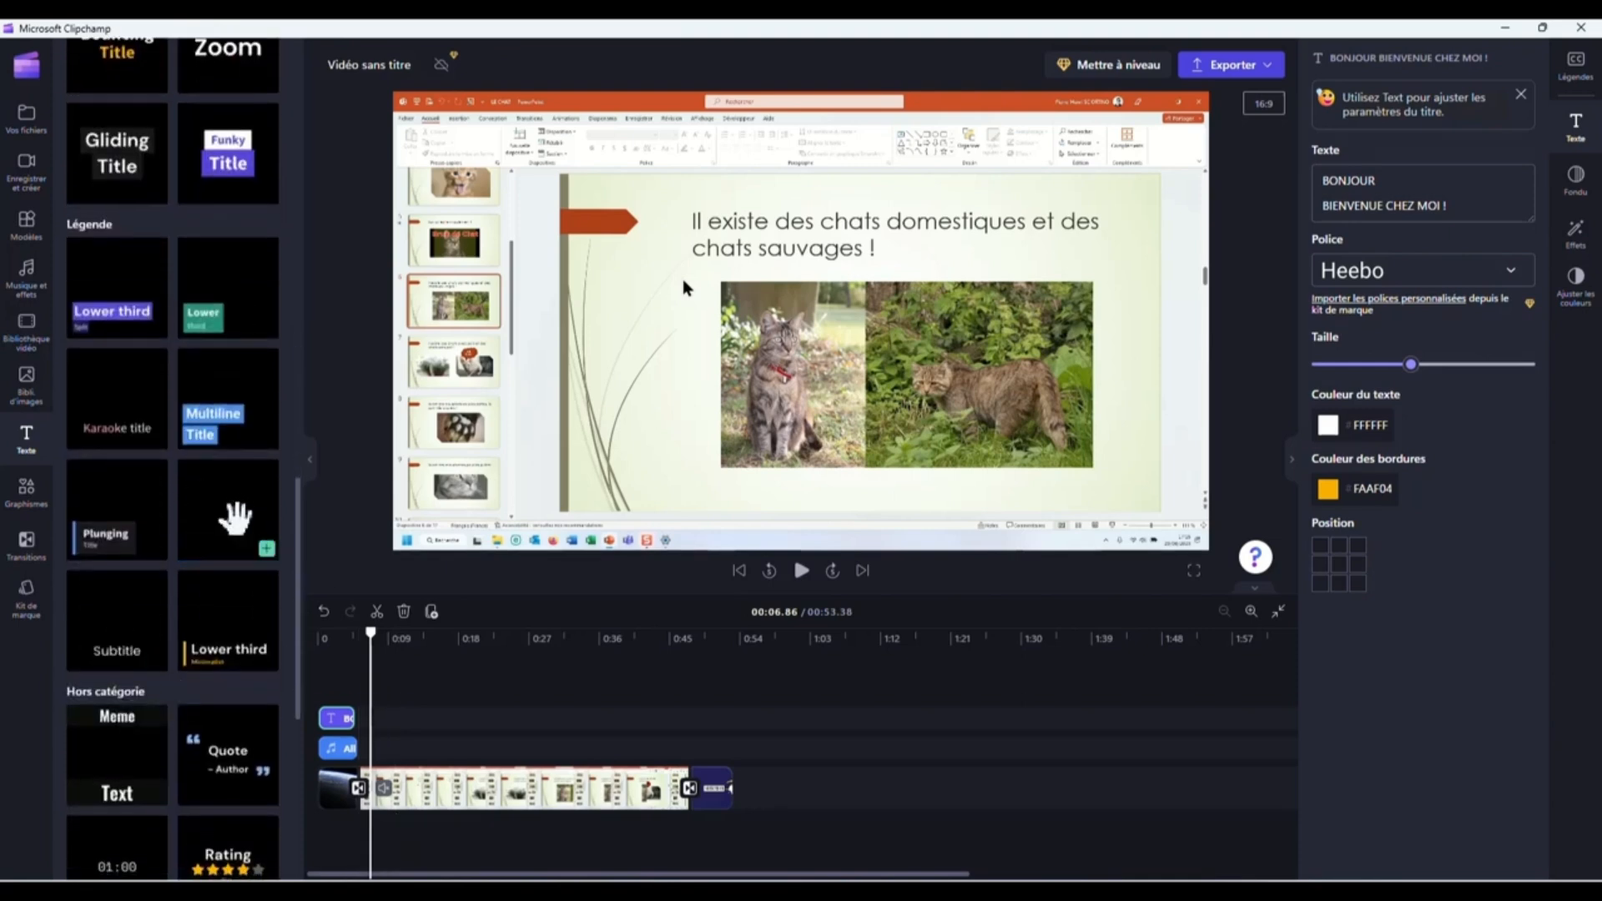
left_click_drag(118, 539, 526, 731)
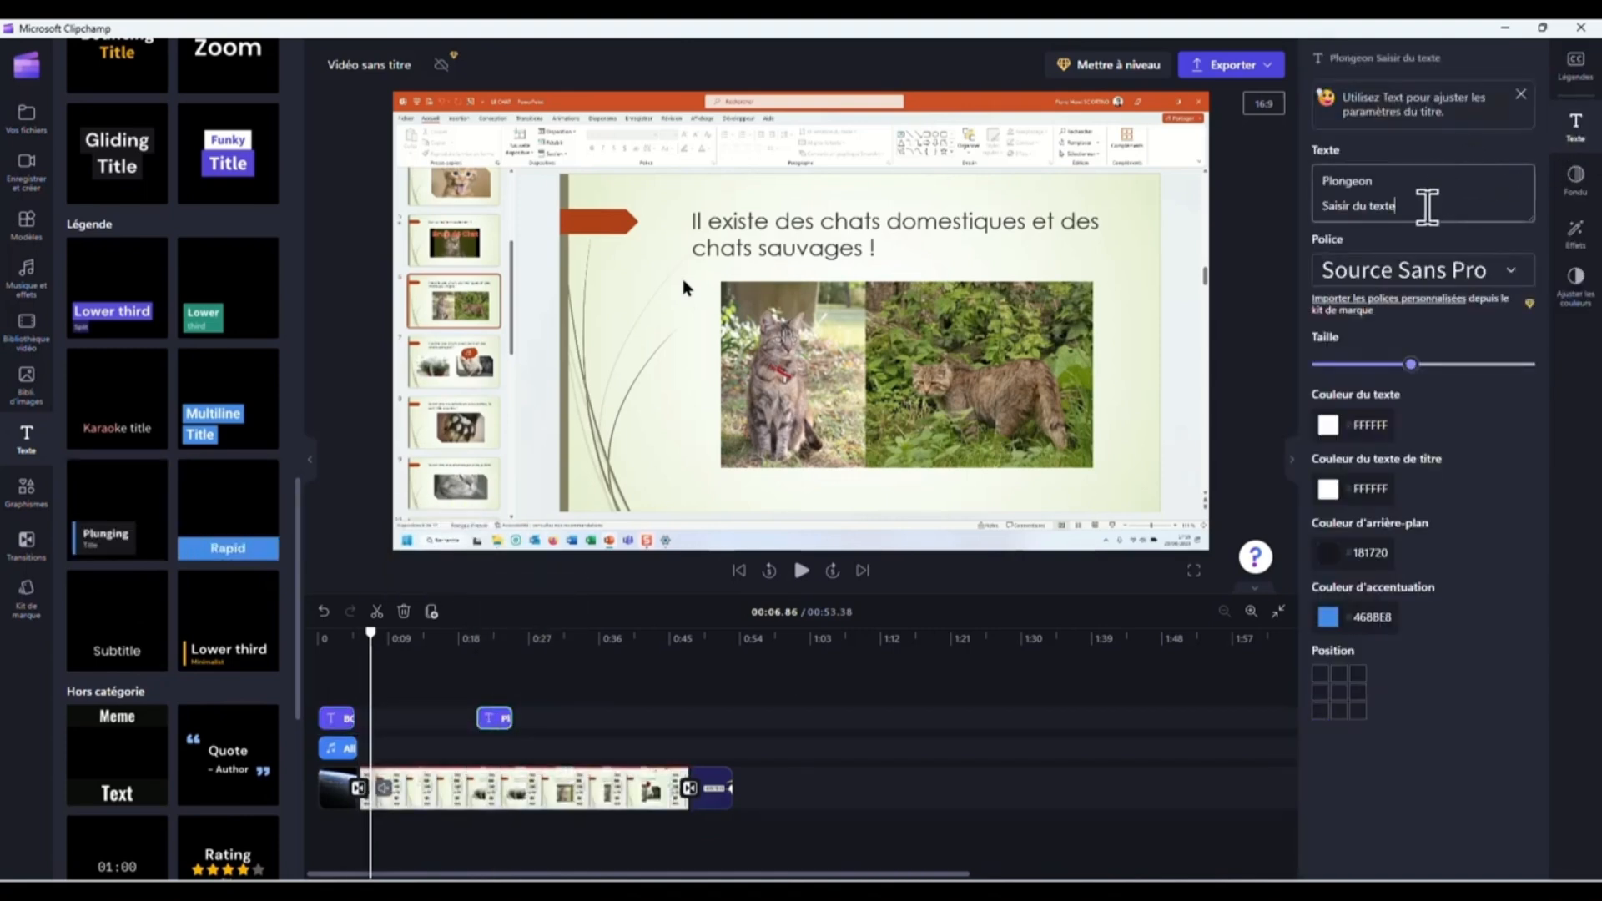
left_click_drag(1427, 206, 1258, 191)
type("C'EST SUPER !")
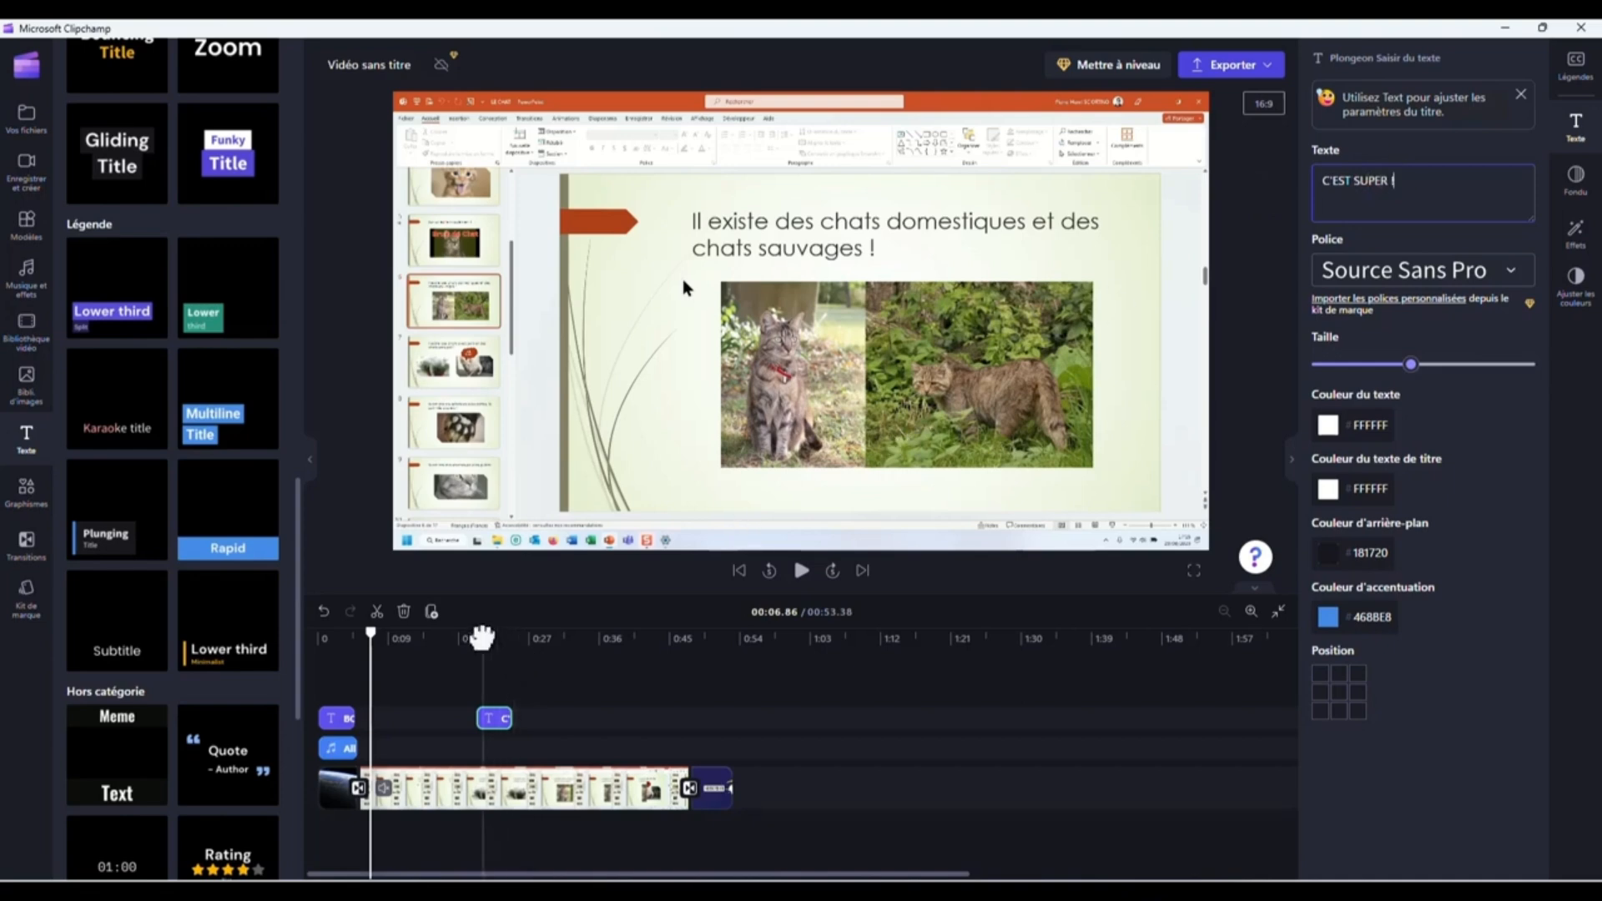
Step: Trim the end of the C'EST SUPER ! caption slightly and play the video from about 0:19
left_click(470, 637)
mouse_move(511, 708)
left_mouse_down()
mouse_move(548, 708)
mouse_move(491, 707)
mouse_move(511, 706)
left_mouse_up()
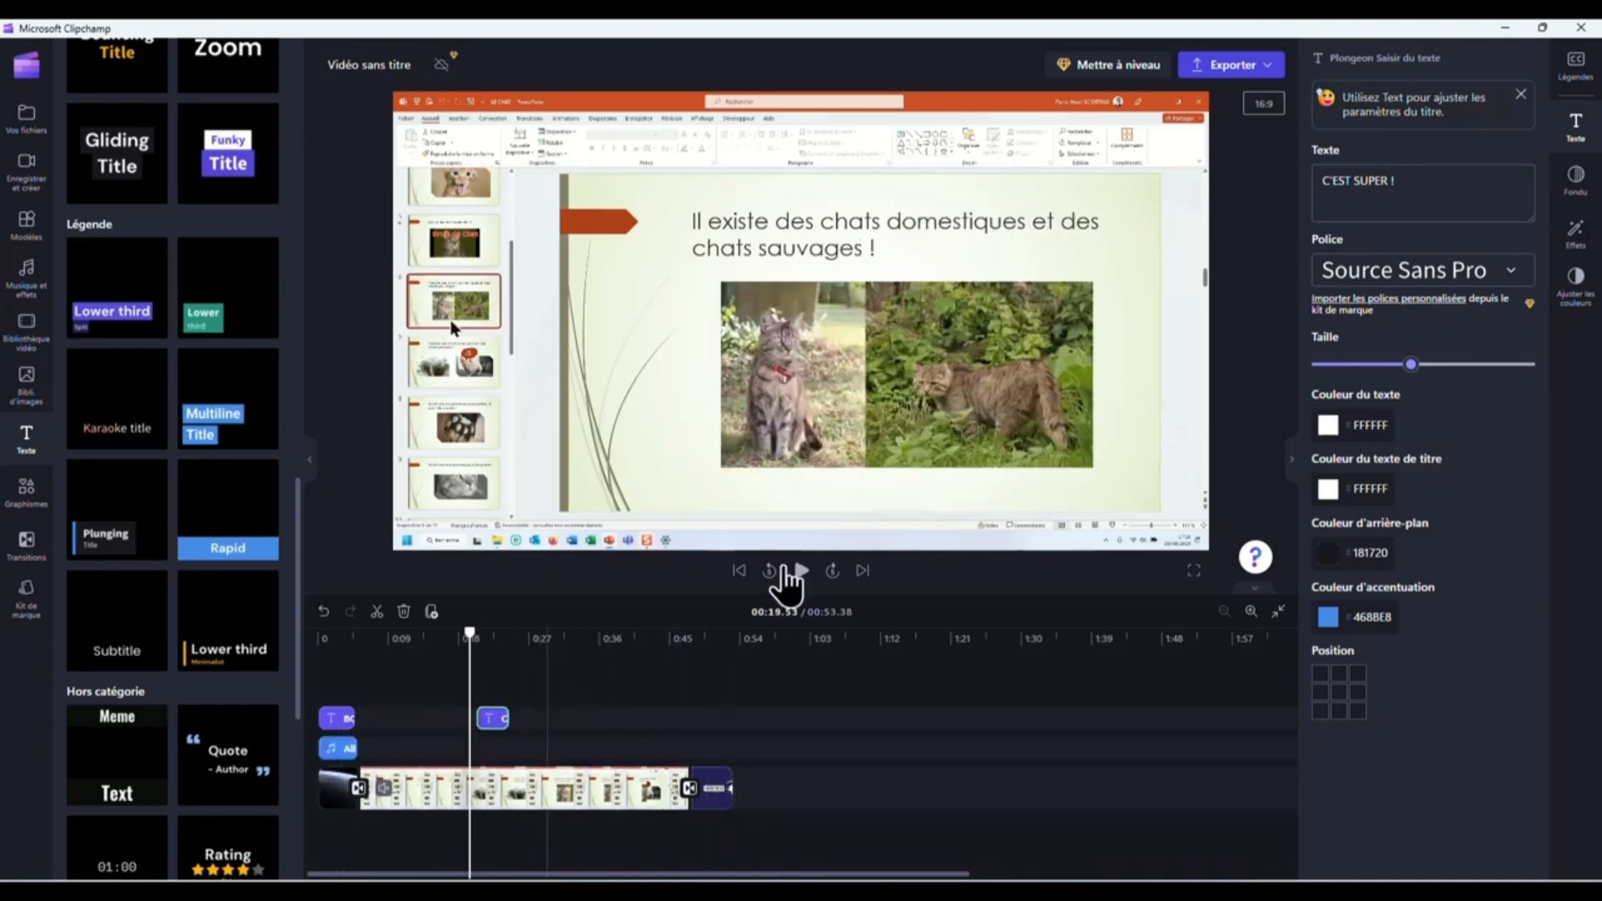
left_click(800, 574)
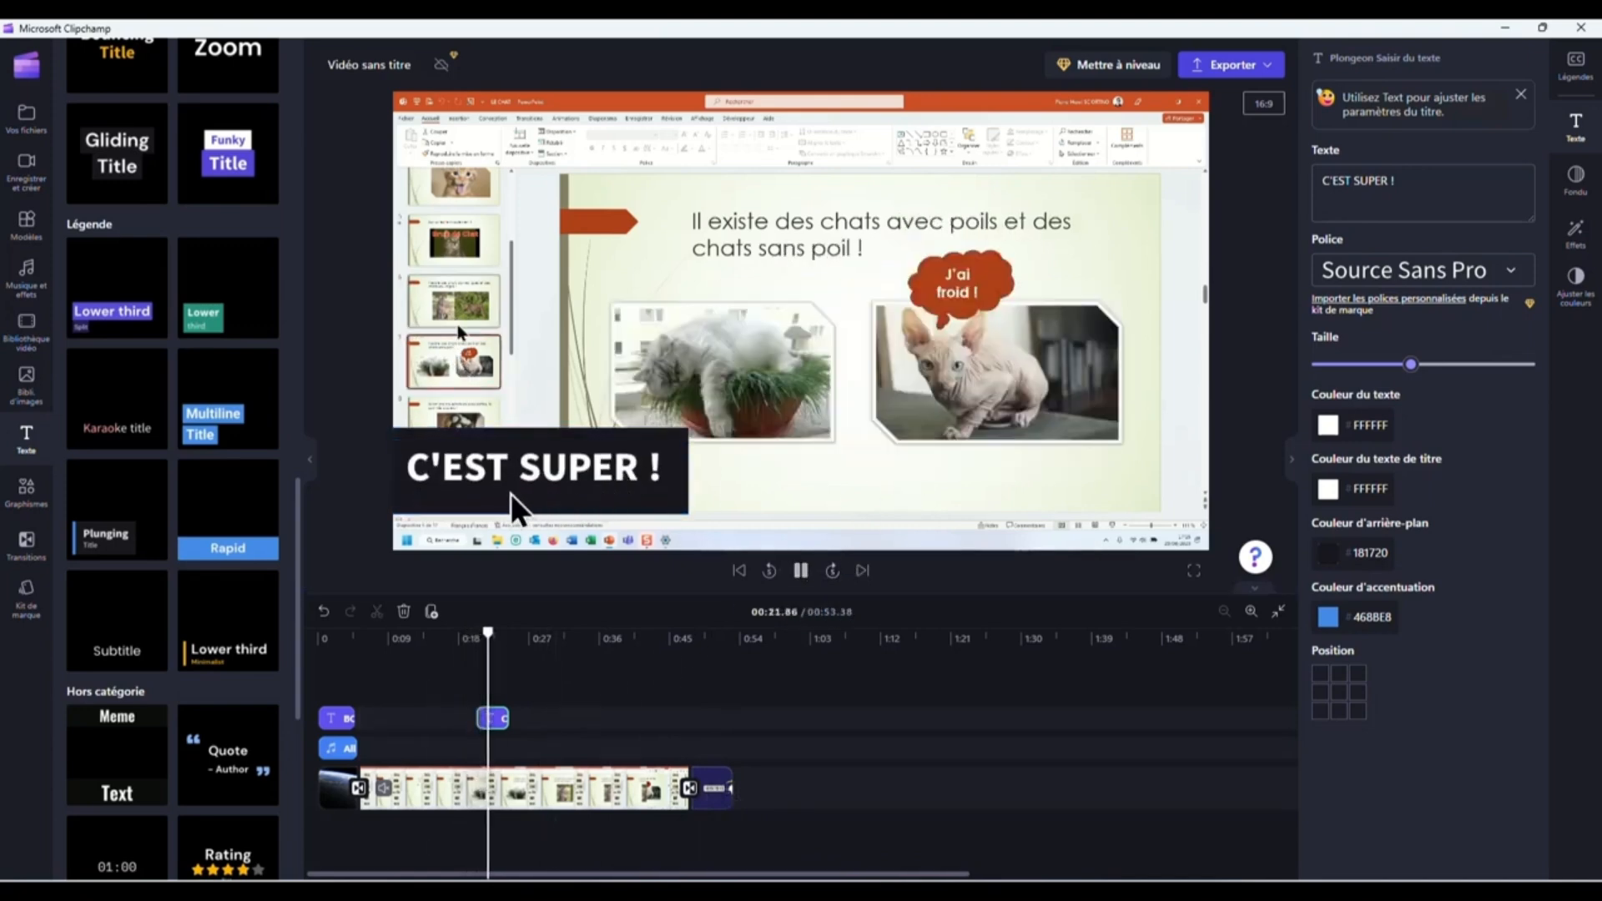
left_click(801, 572)
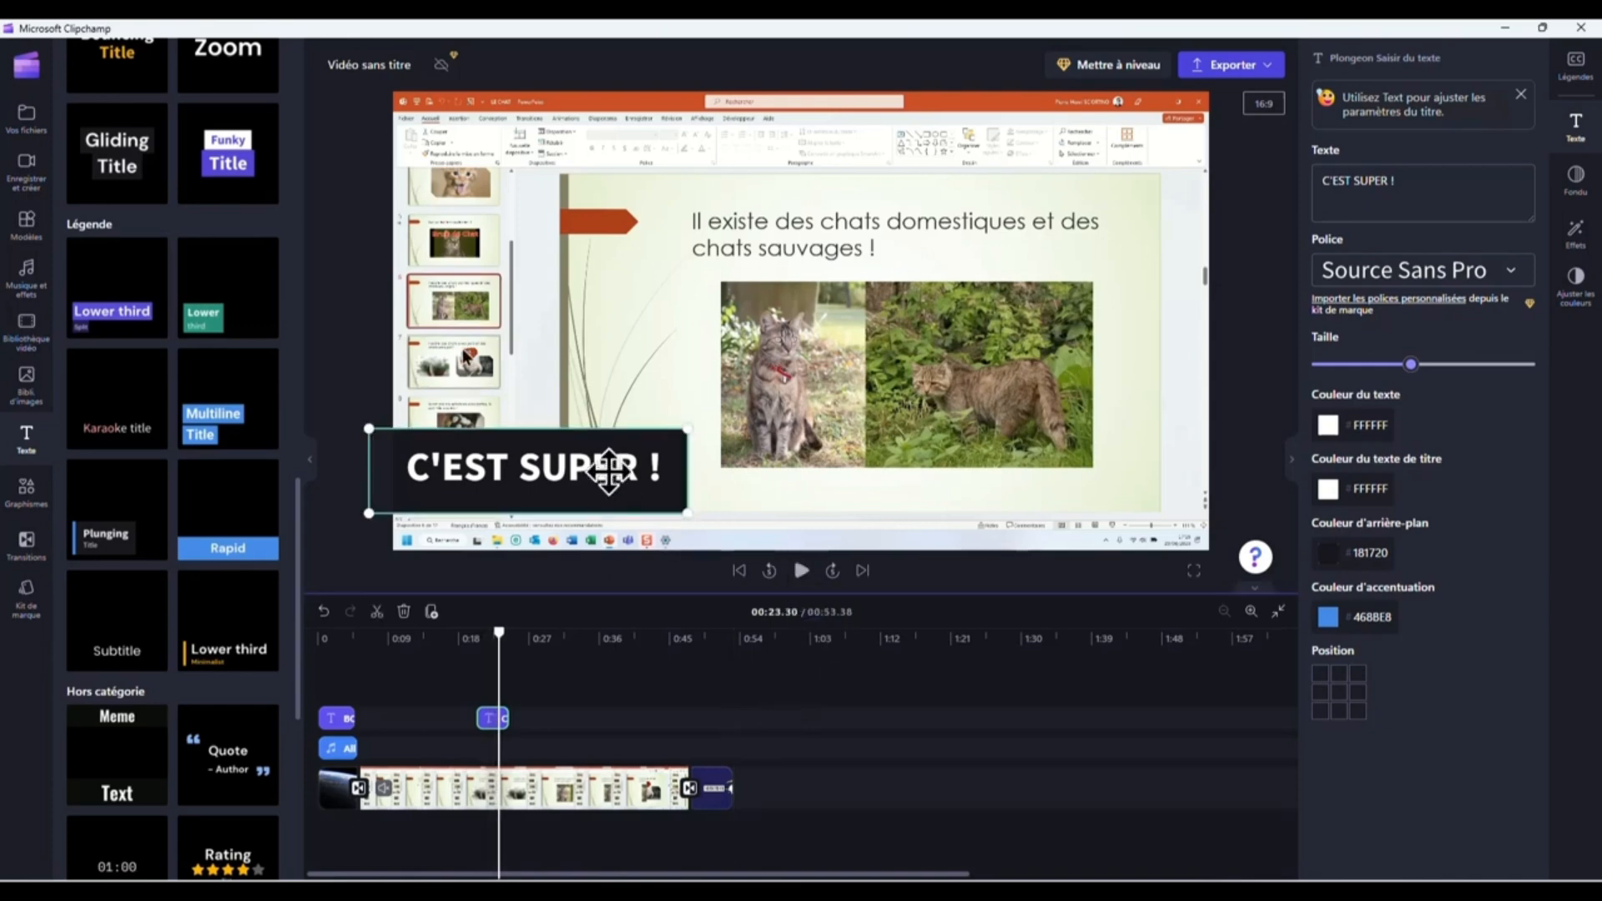
Step: Move the C'EST SUPER ! caption to the middle of the frame and play the video from just before it
left_click_drag(529, 437, 810, 286)
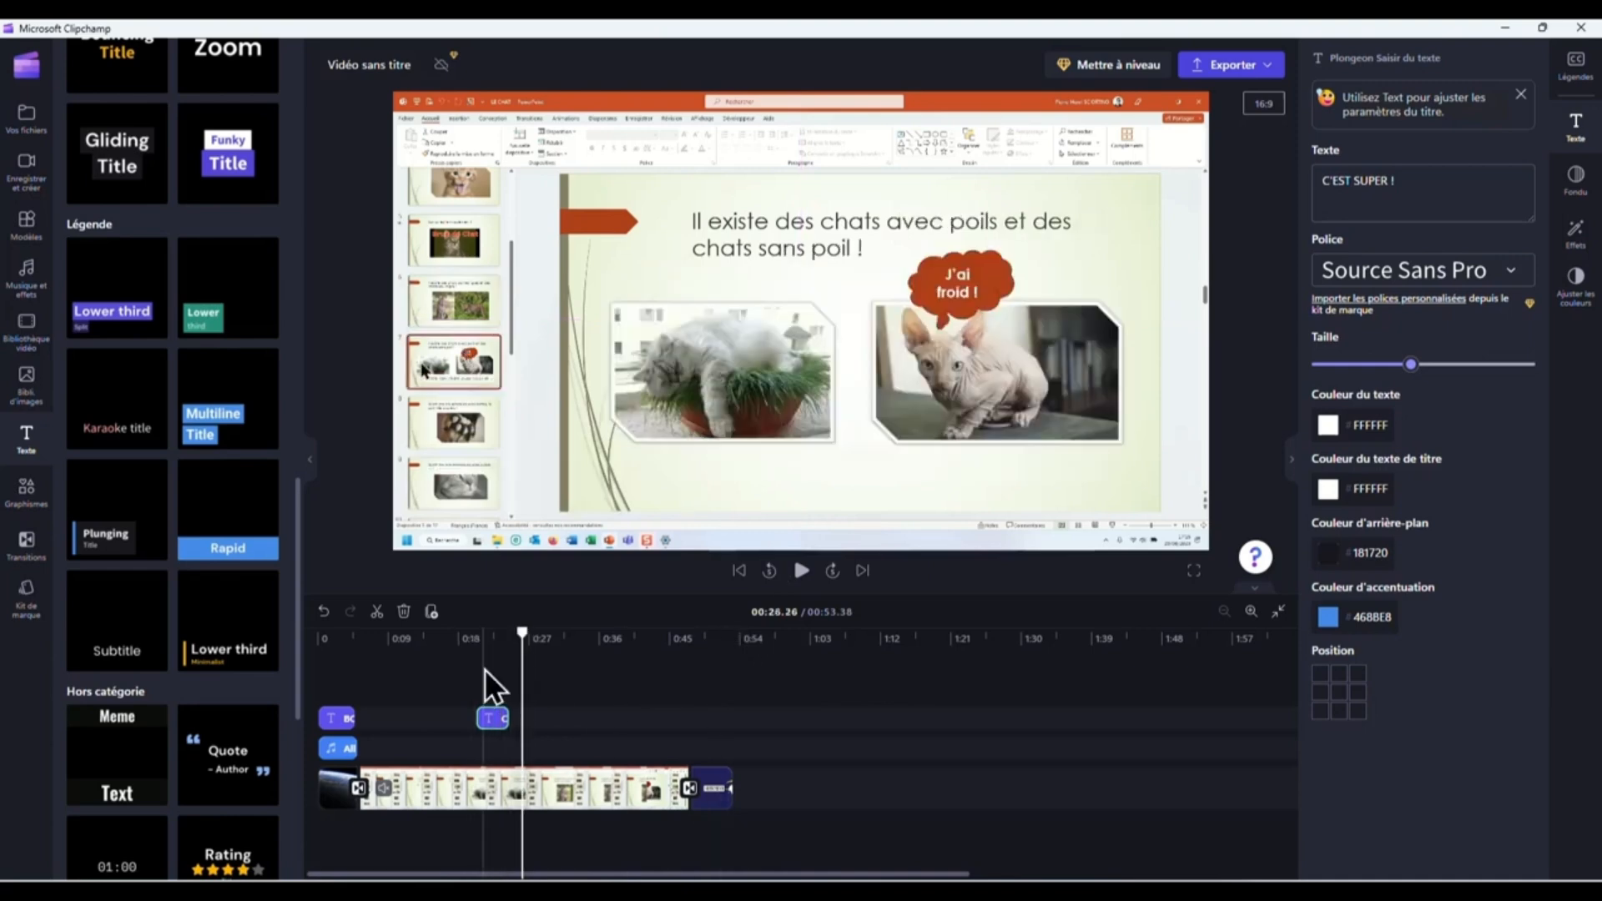
left_click(465, 636)
left_click(803, 571)
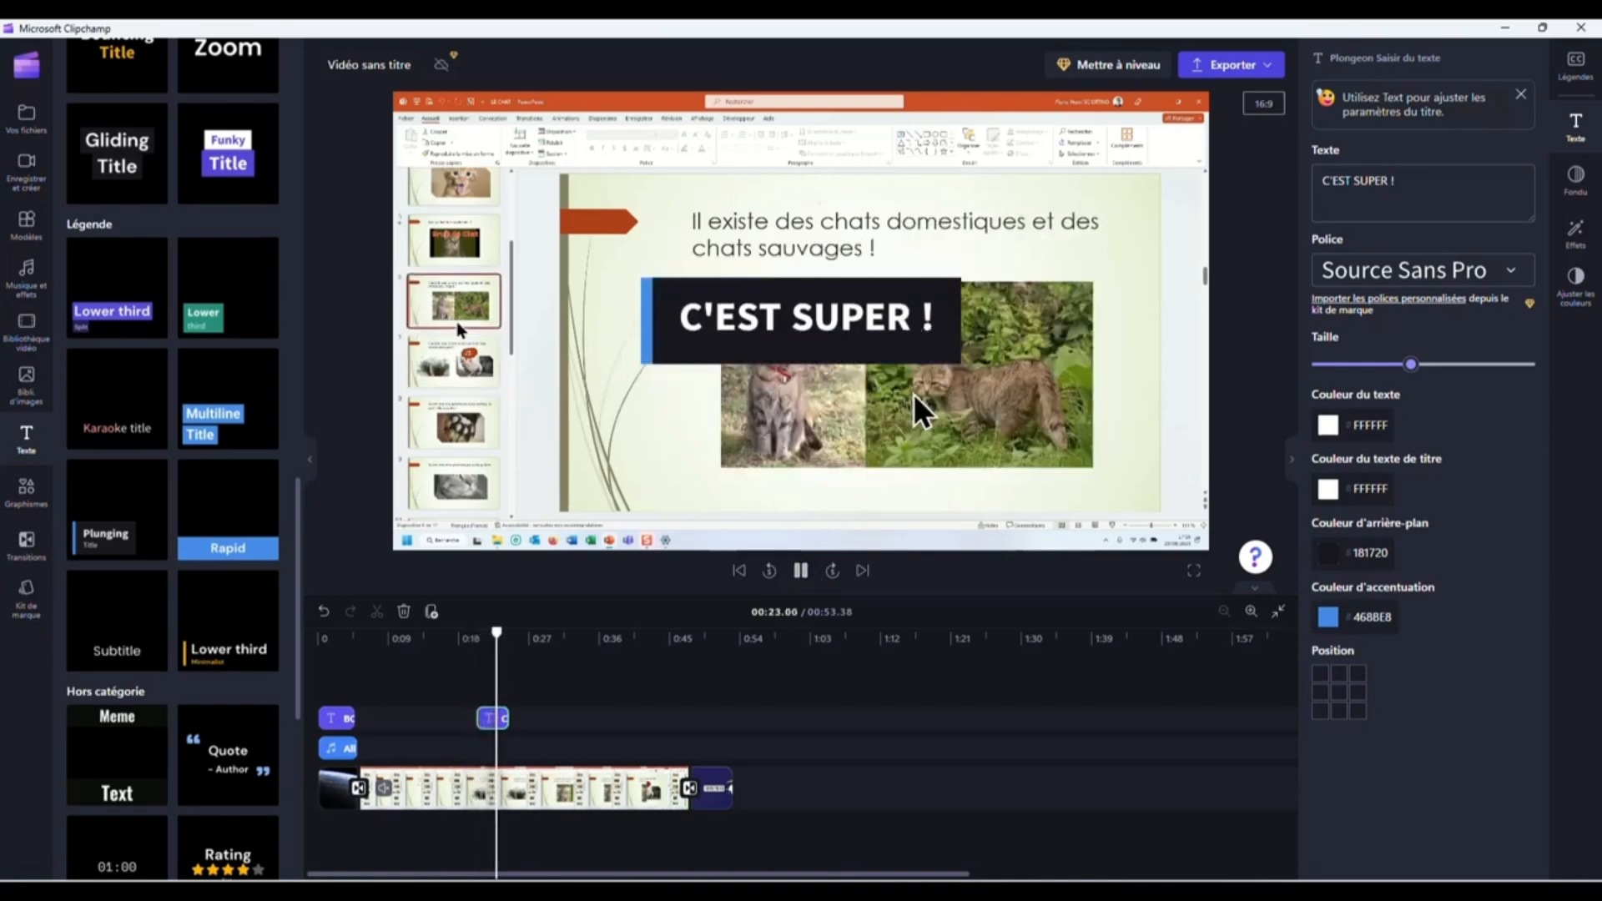
left_click(804, 574)
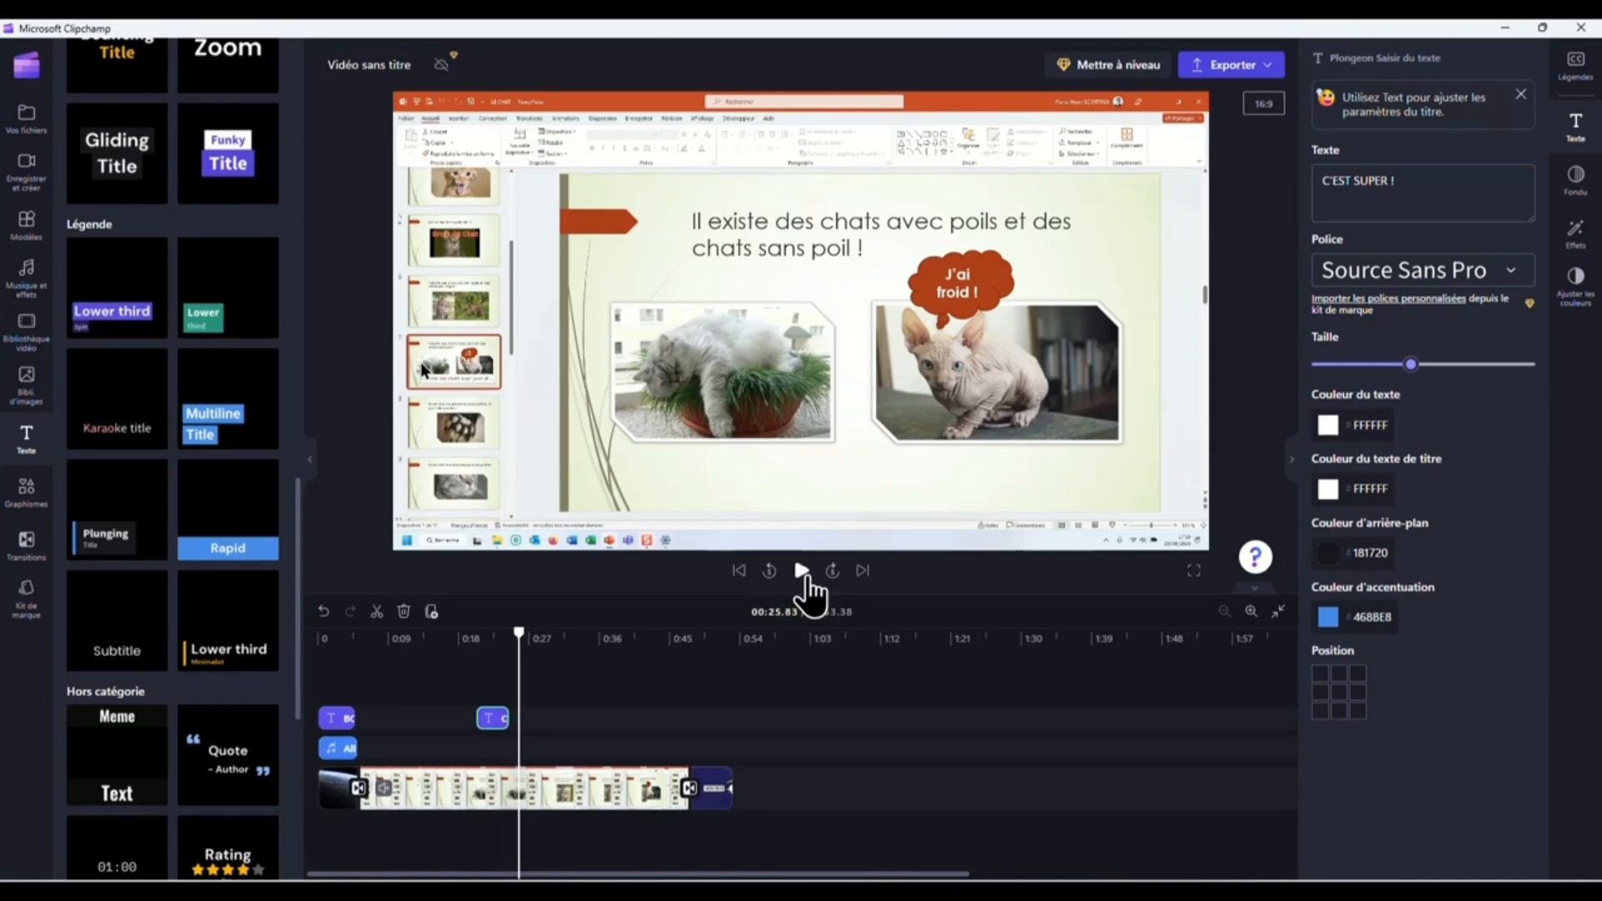
Step: Select the opening title, the music track, the Earth clip and the screen recording in turn to review the timeline's elements
left_click(337, 723)
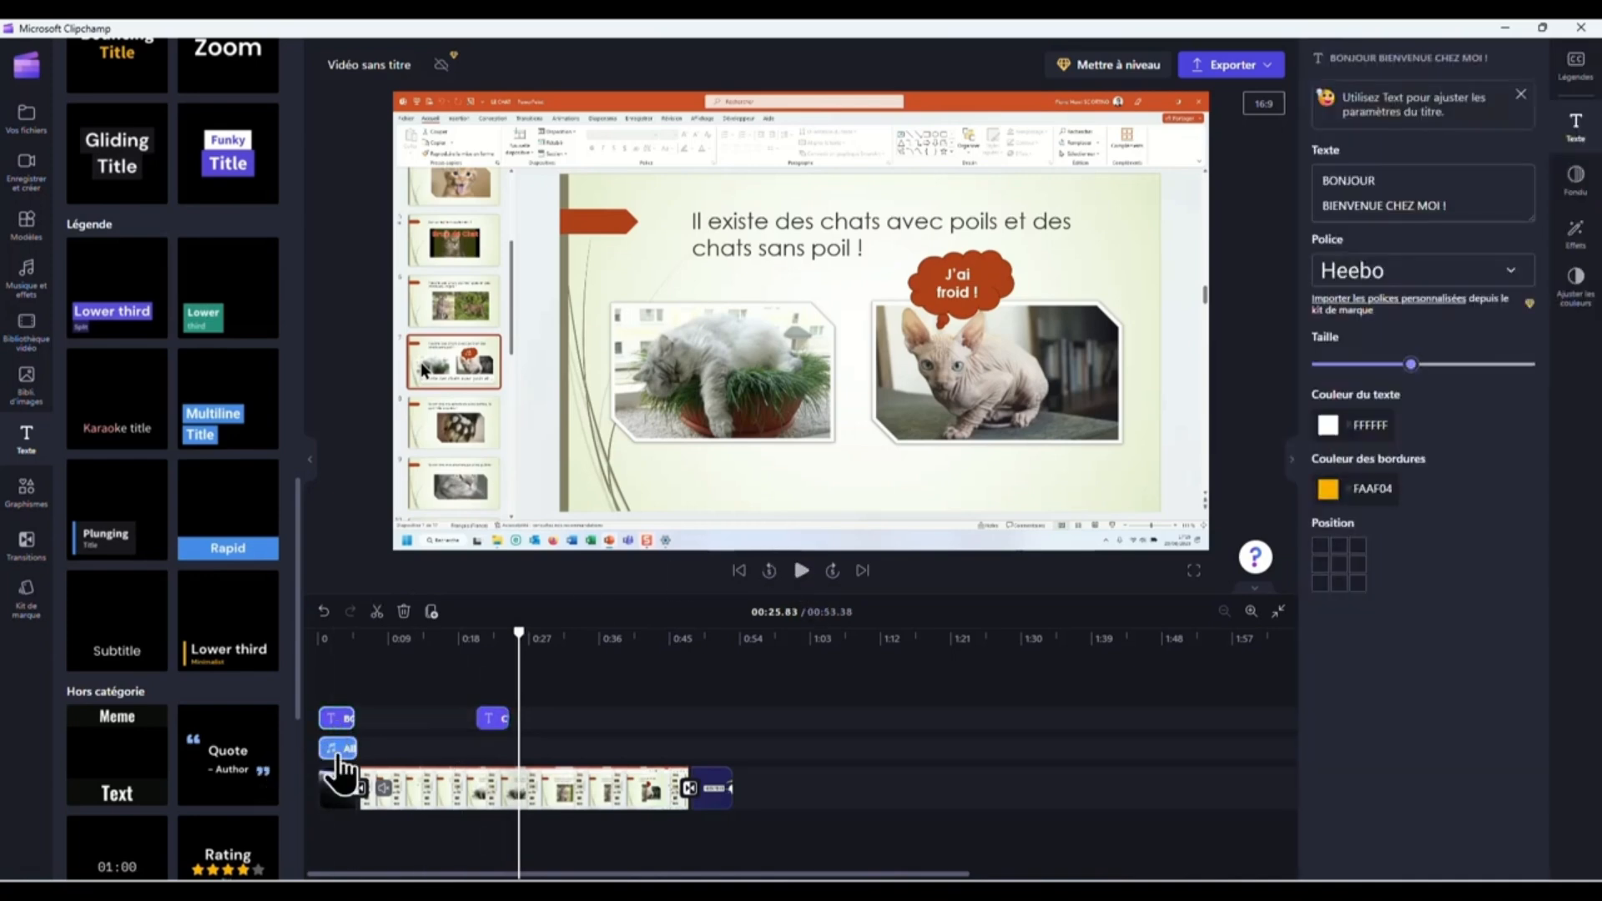
left_click(337, 748)
left_click(337, 785)
left_click(476, 801)
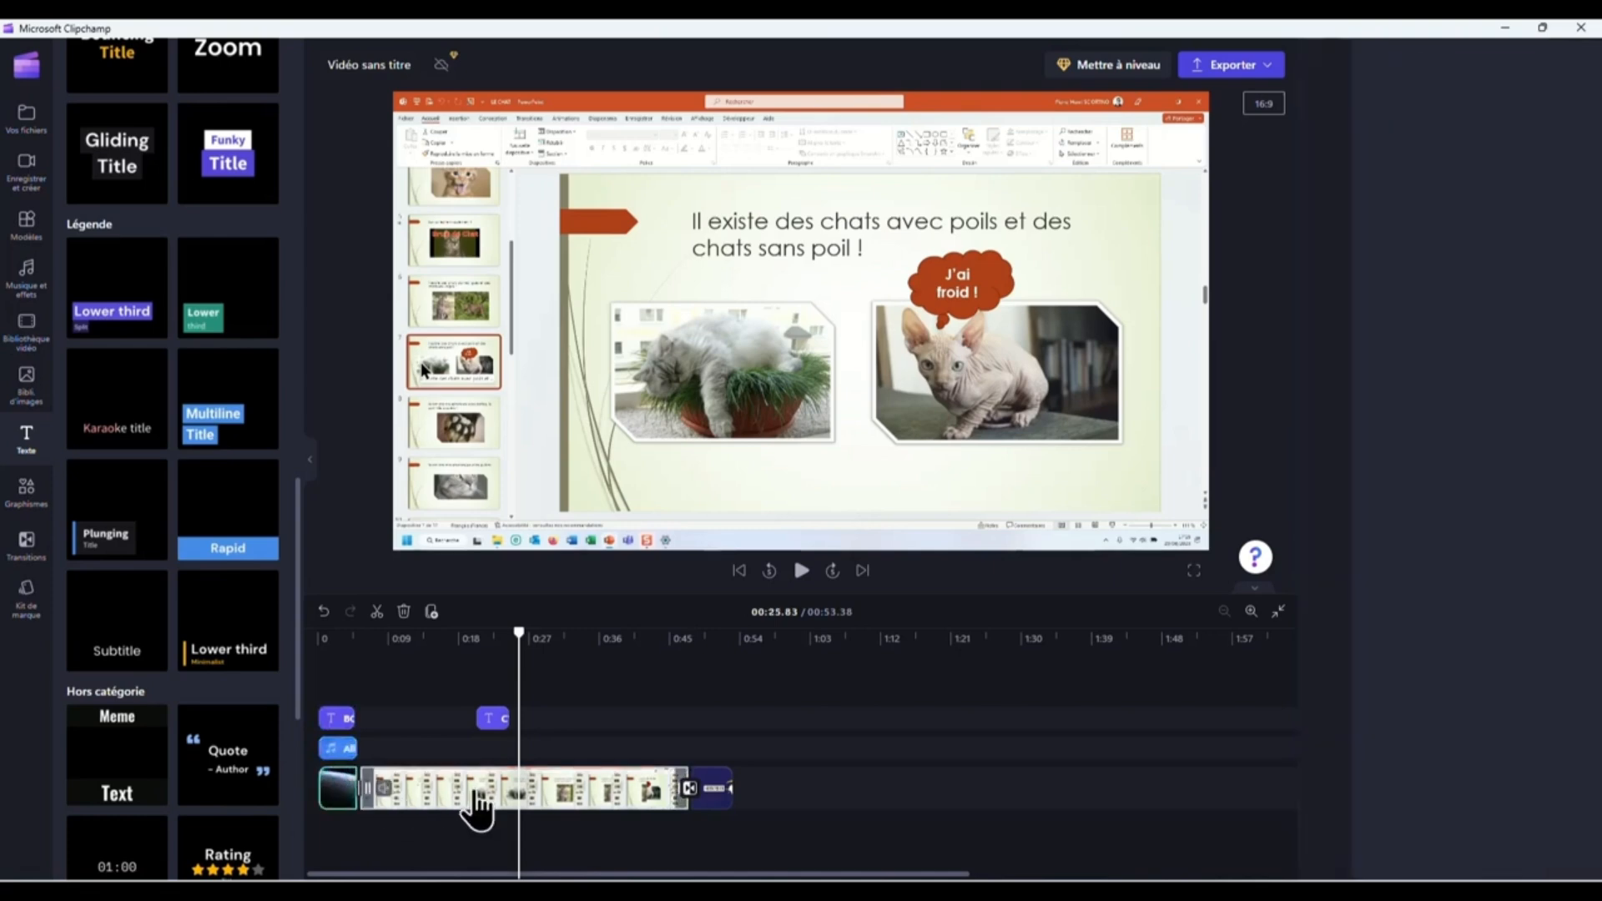
Step: Select the closing clip and the screen recording, and play the montage from the beginning to about 0:06
left_click(701, 781)
left_click(594, 807)
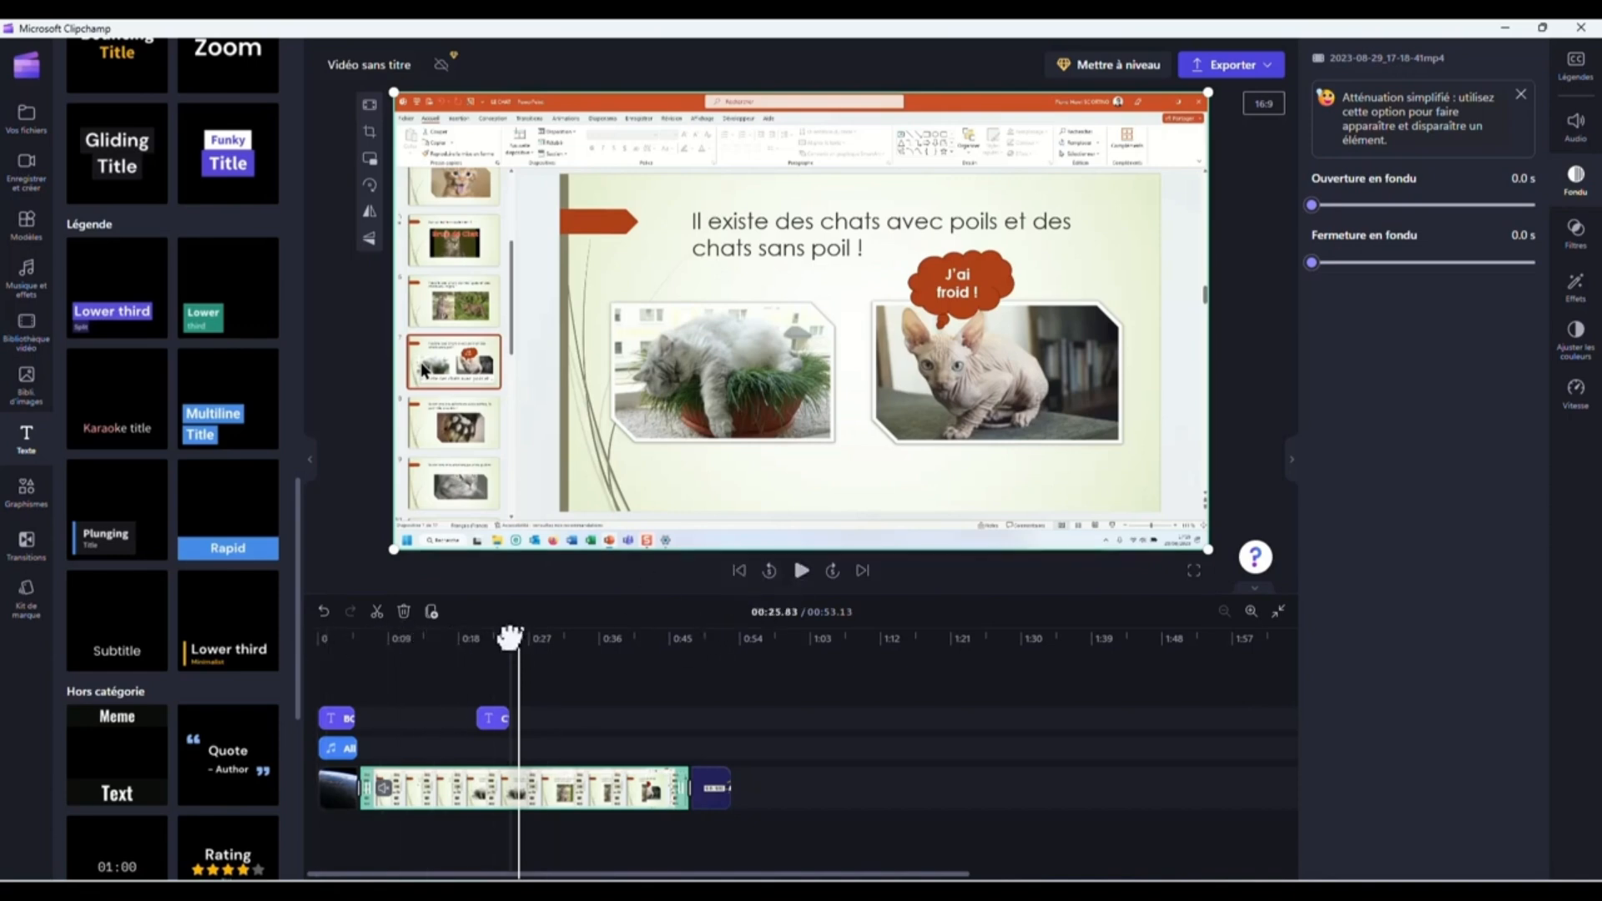
left_click_drag(512, 639, 319, 638)
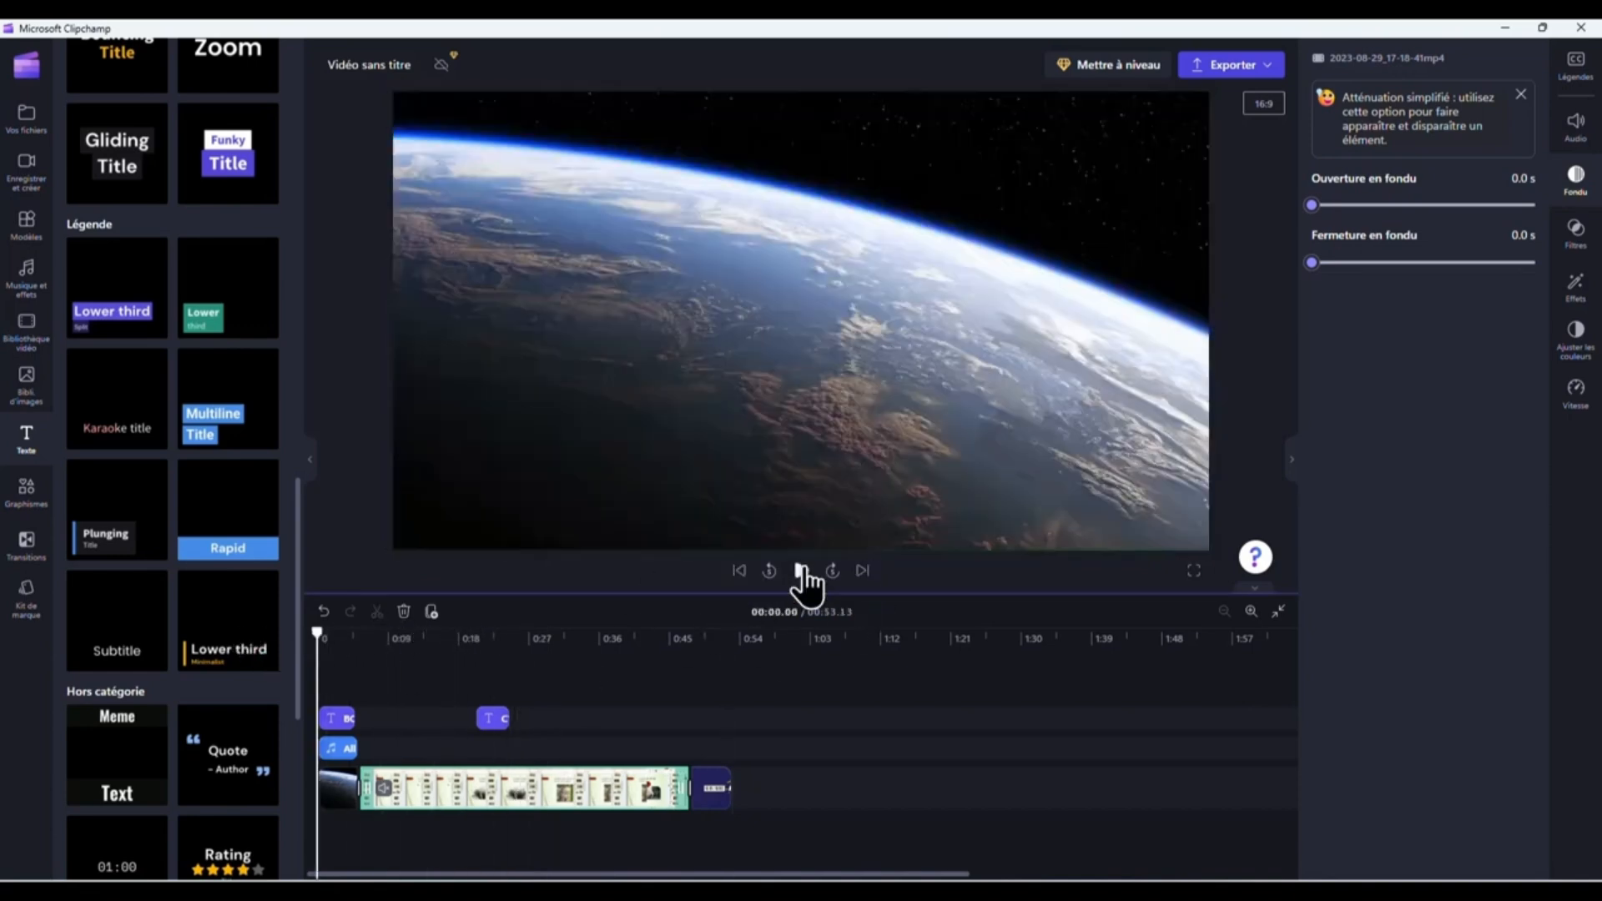
left_click(801, 571)
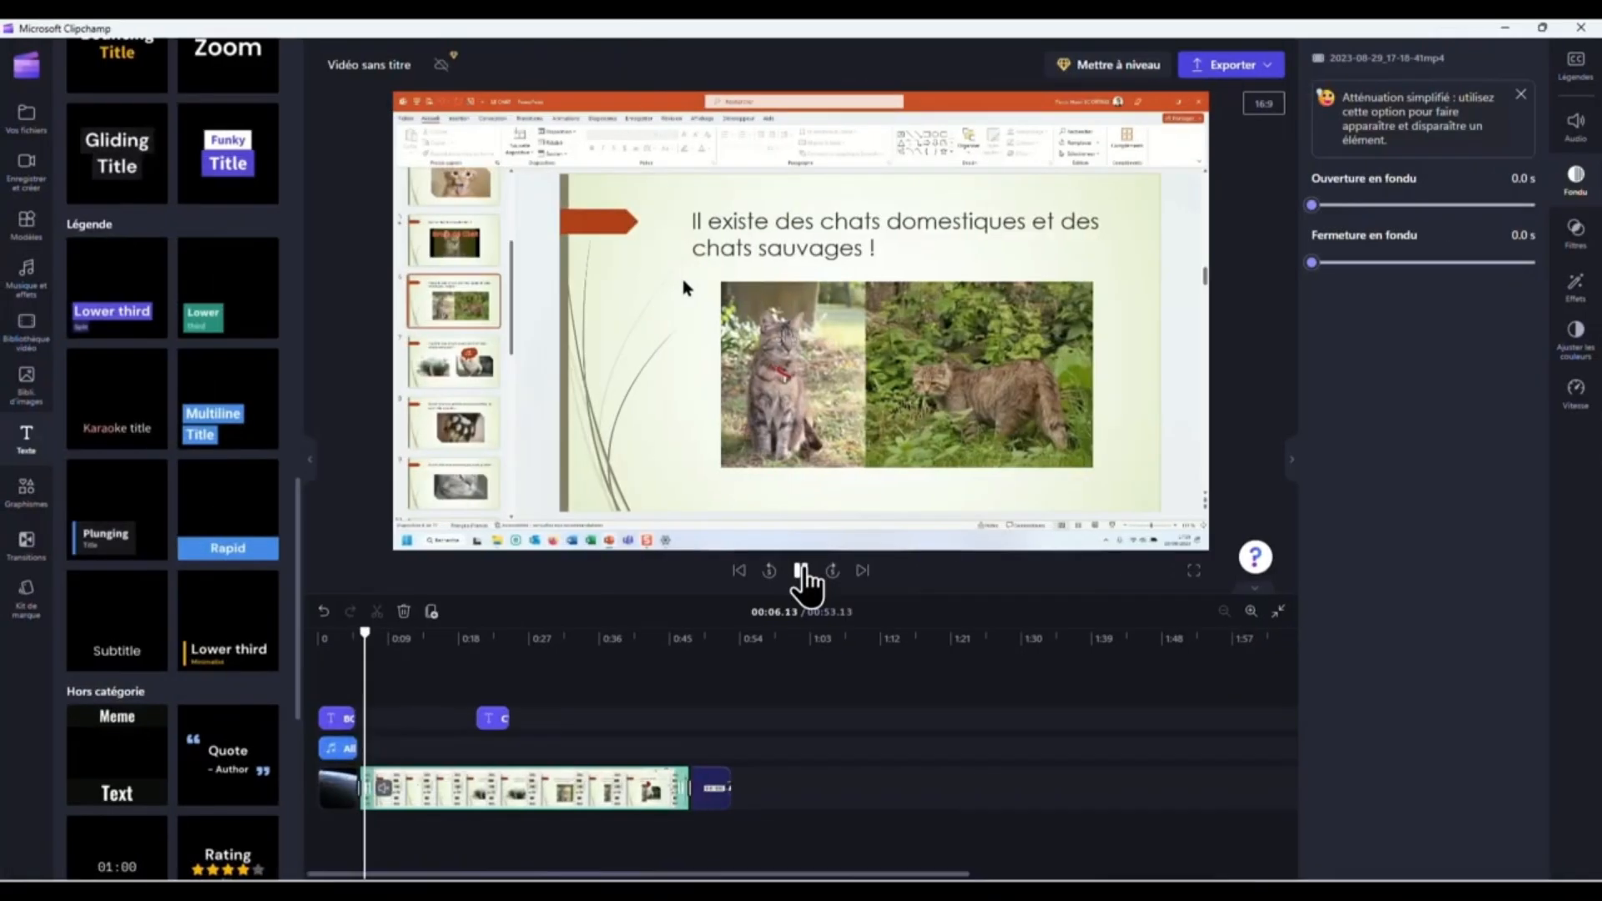
left_click(801, 571)
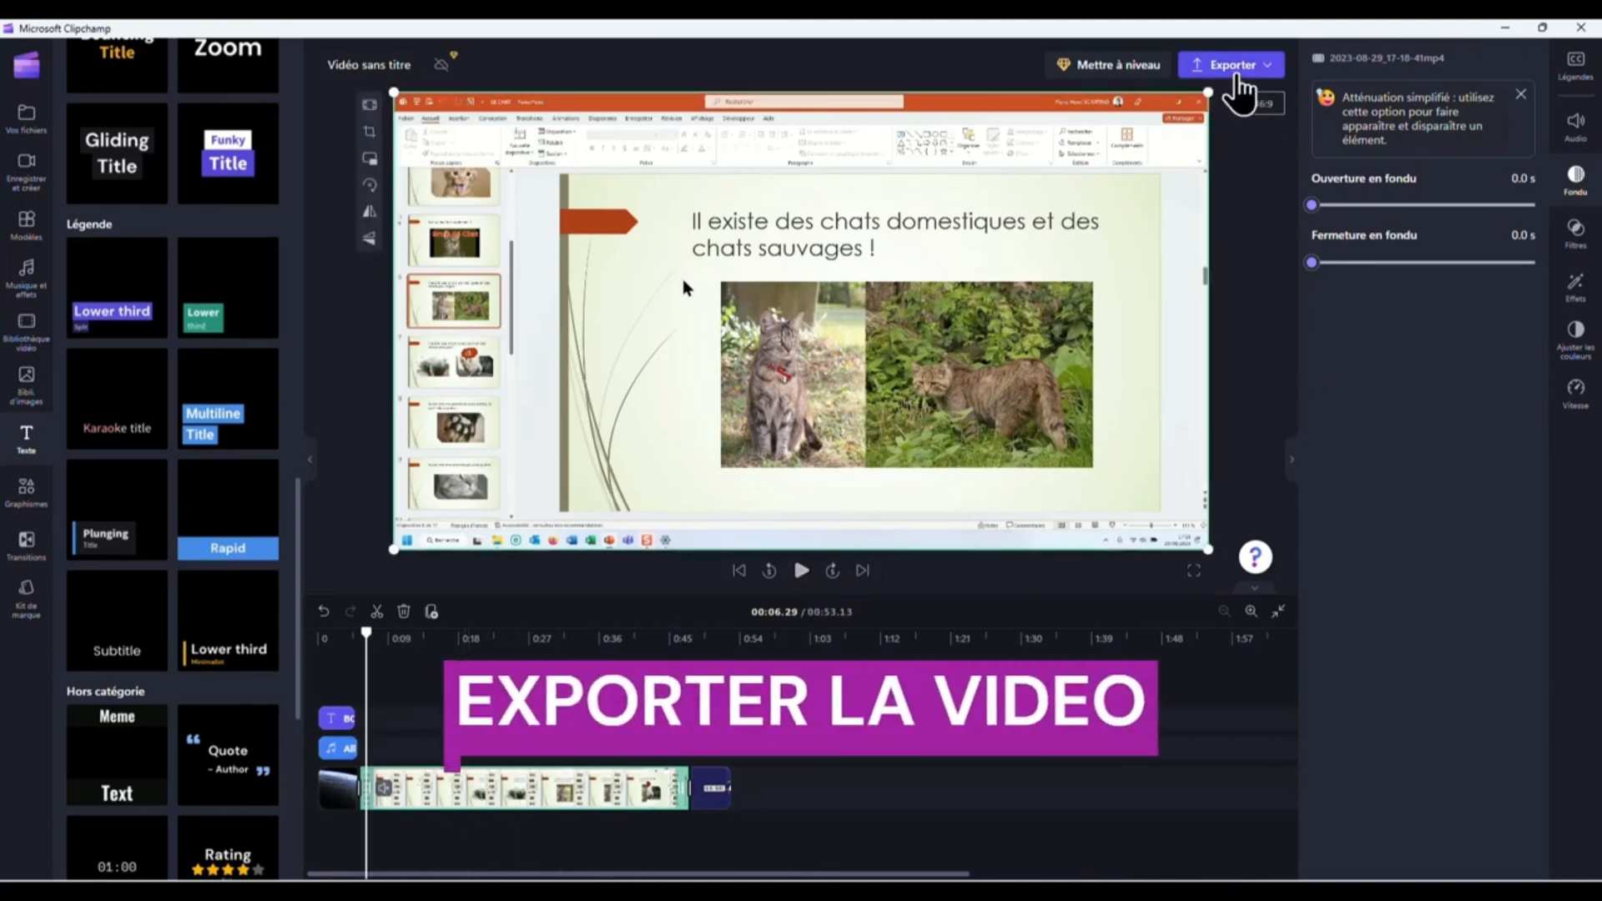
Step: Export the finished video in 1080p quality
left_click(1238, 75)
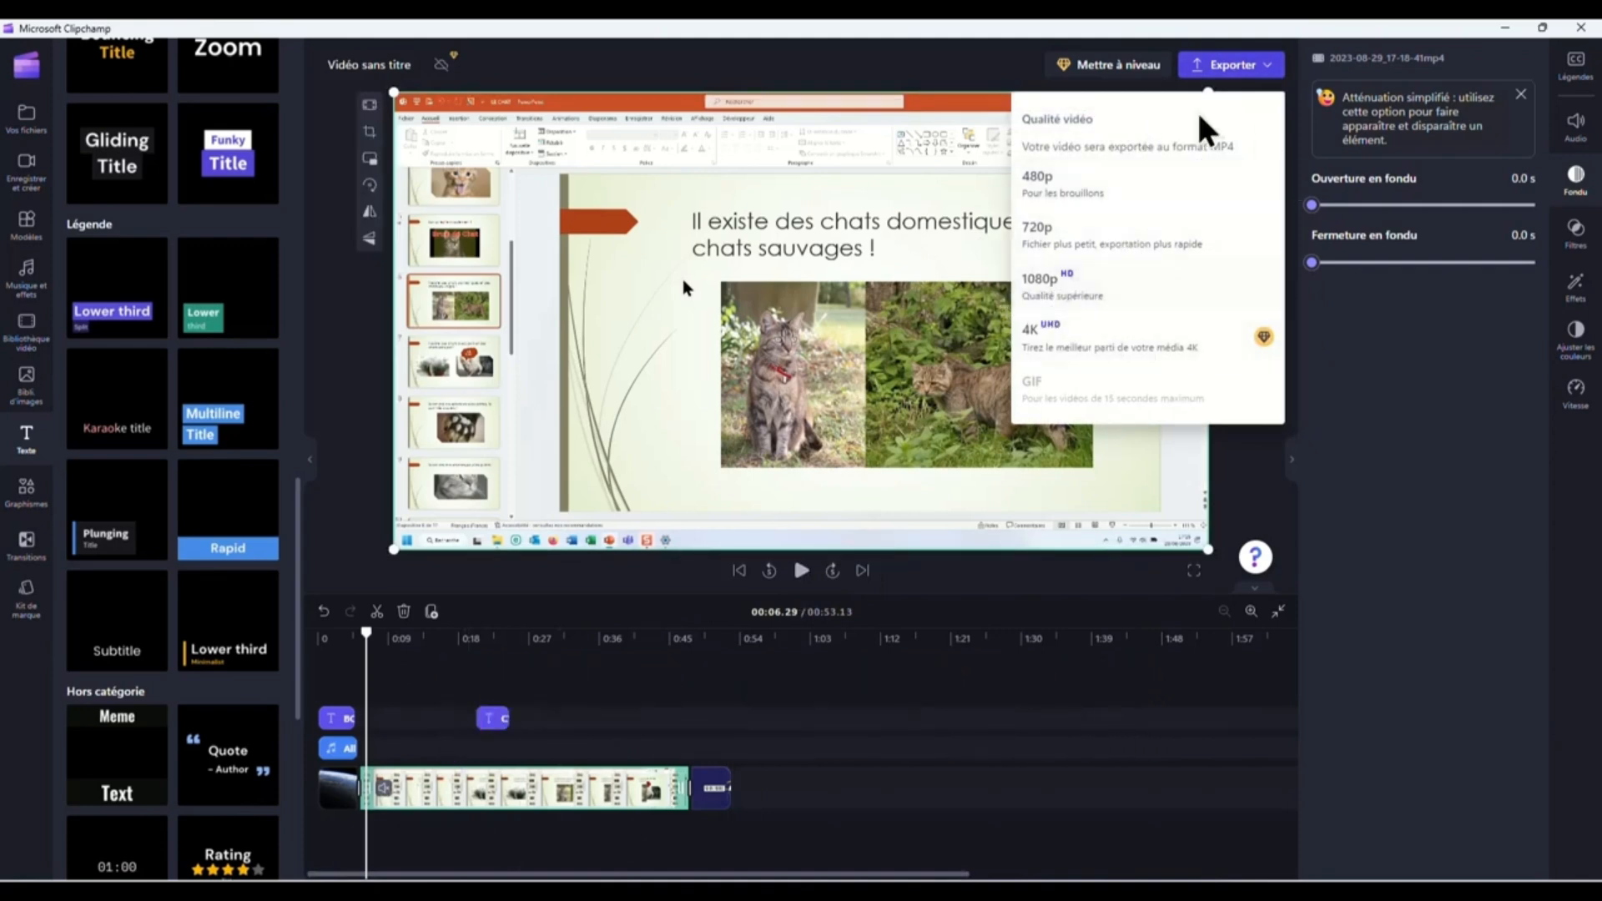
left_click(1067, 293)
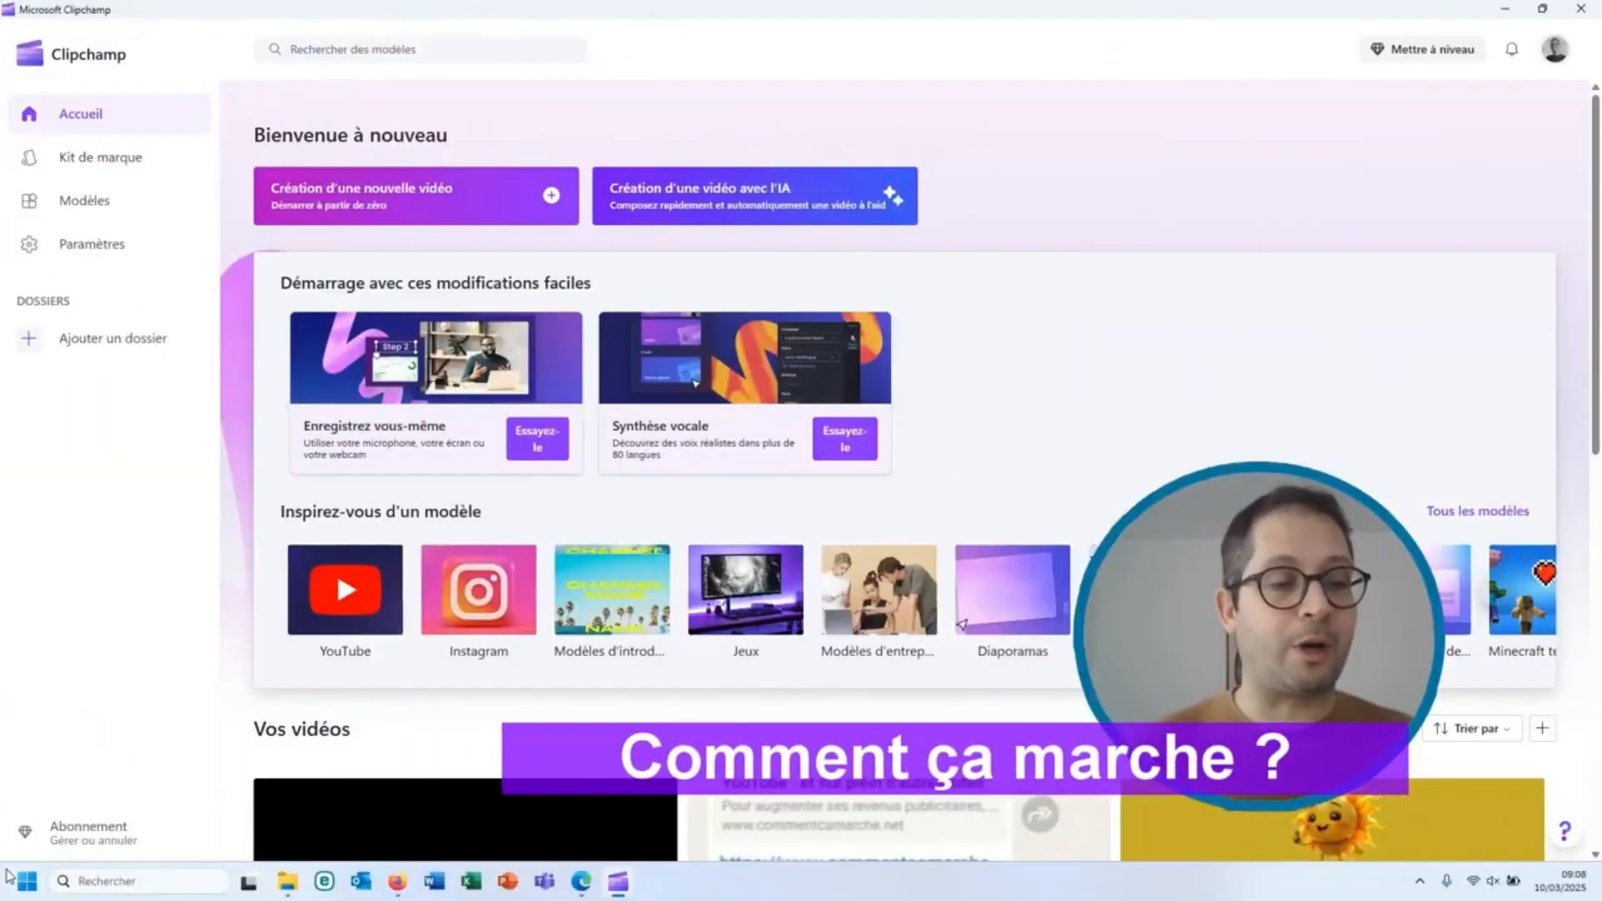
Step: Search the Microsoft Store for clipchamp, view the Microsoft Clipchamp listing and close the store
left_click(26, 881)
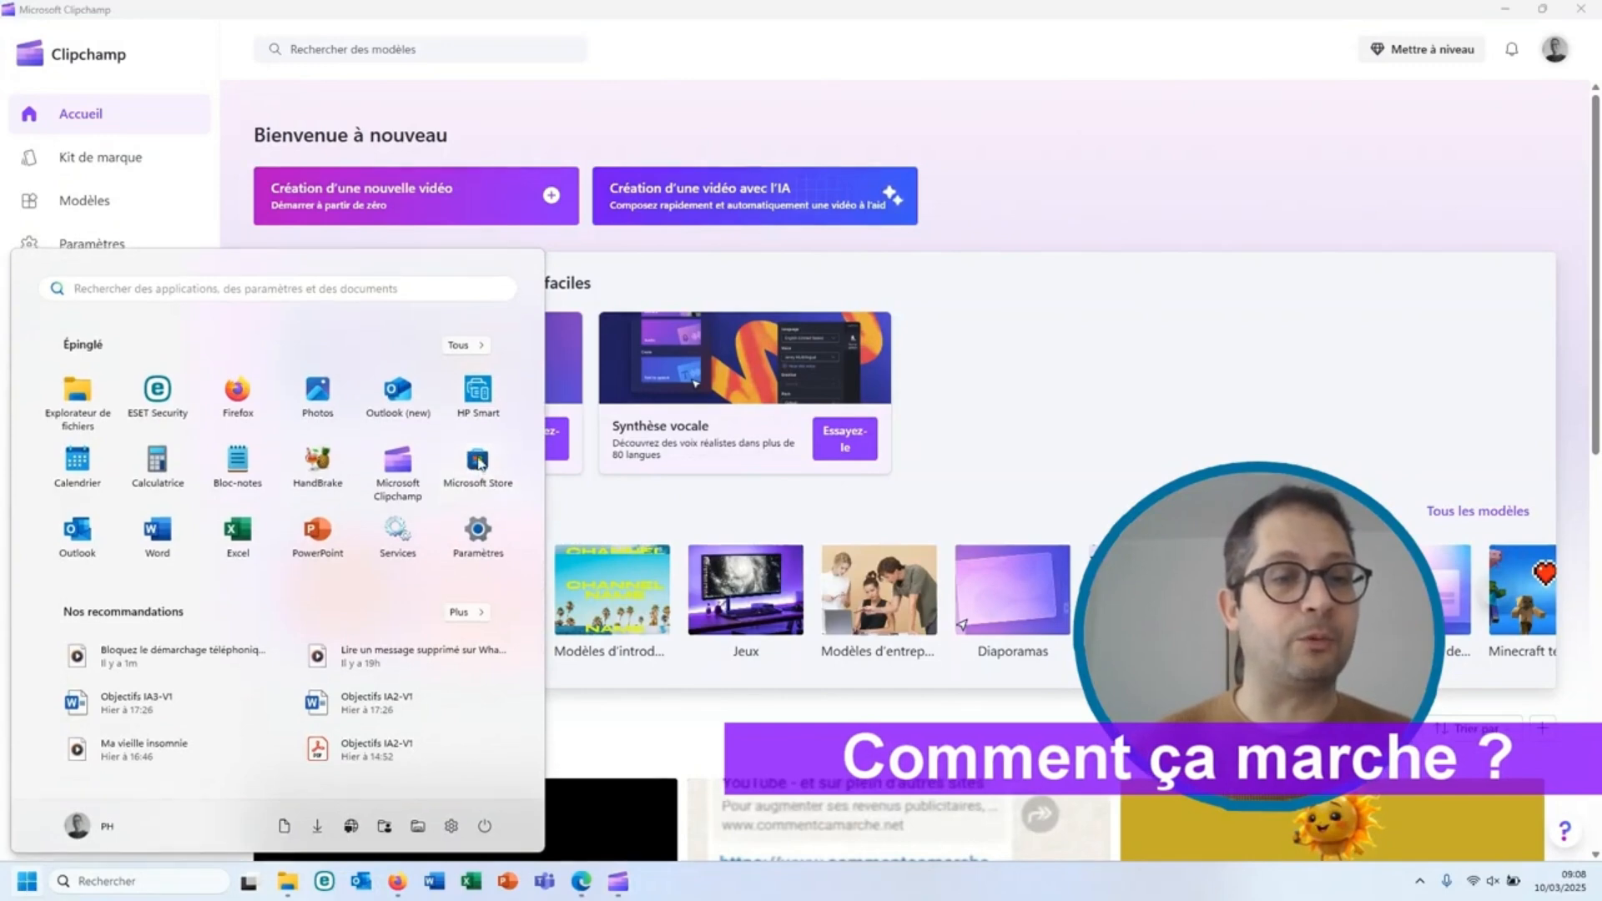
left_click(479, 457)
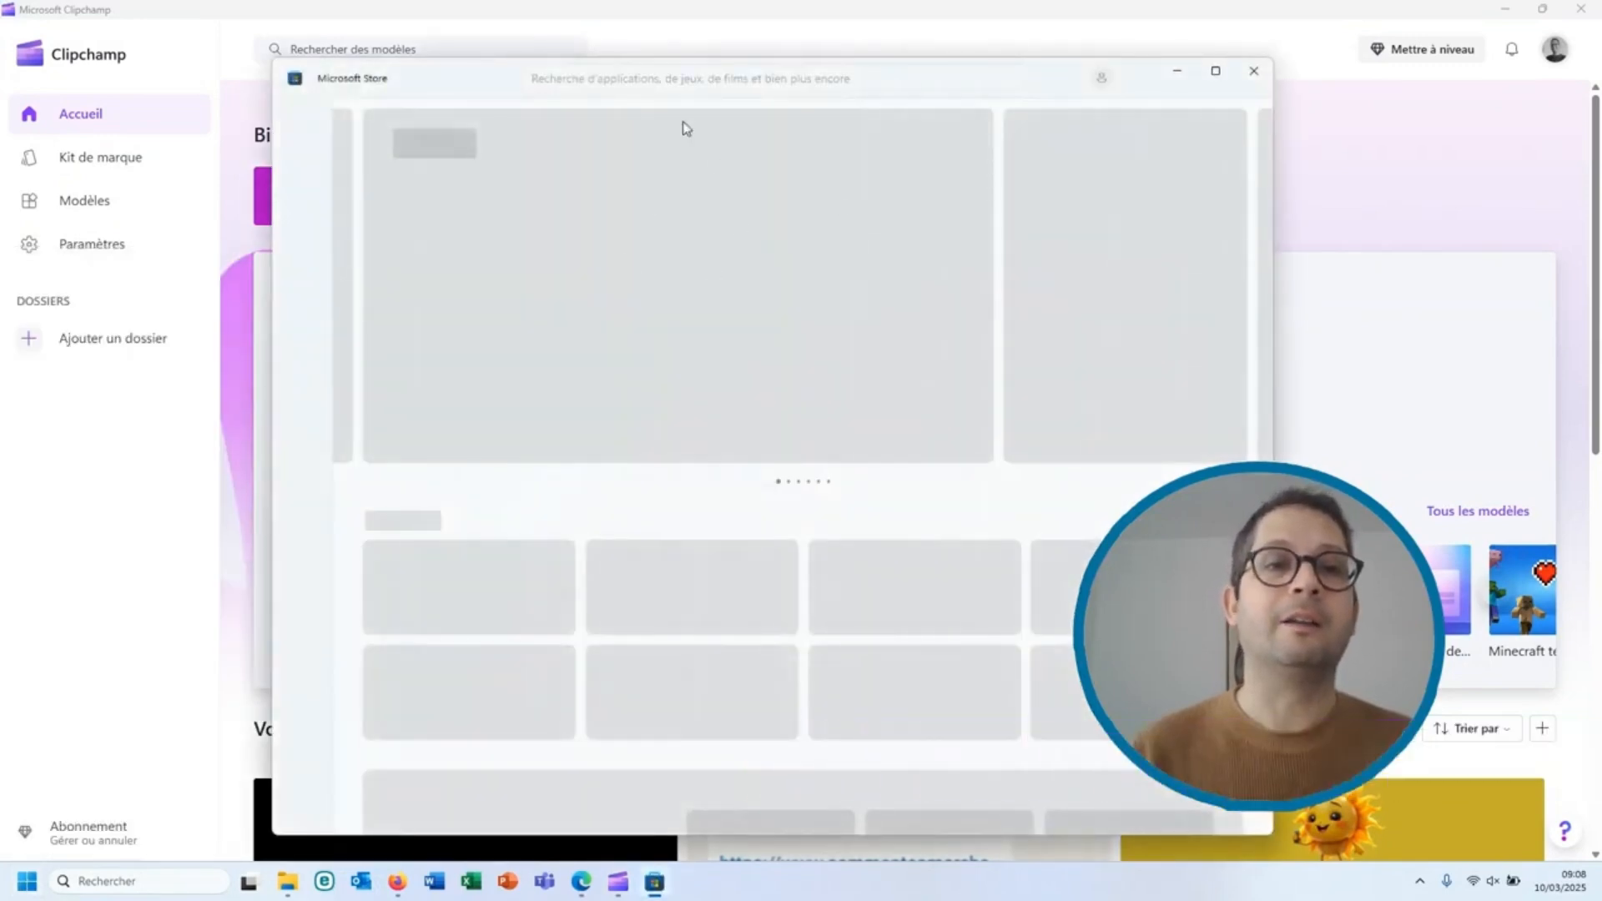
left_click(663, 75)
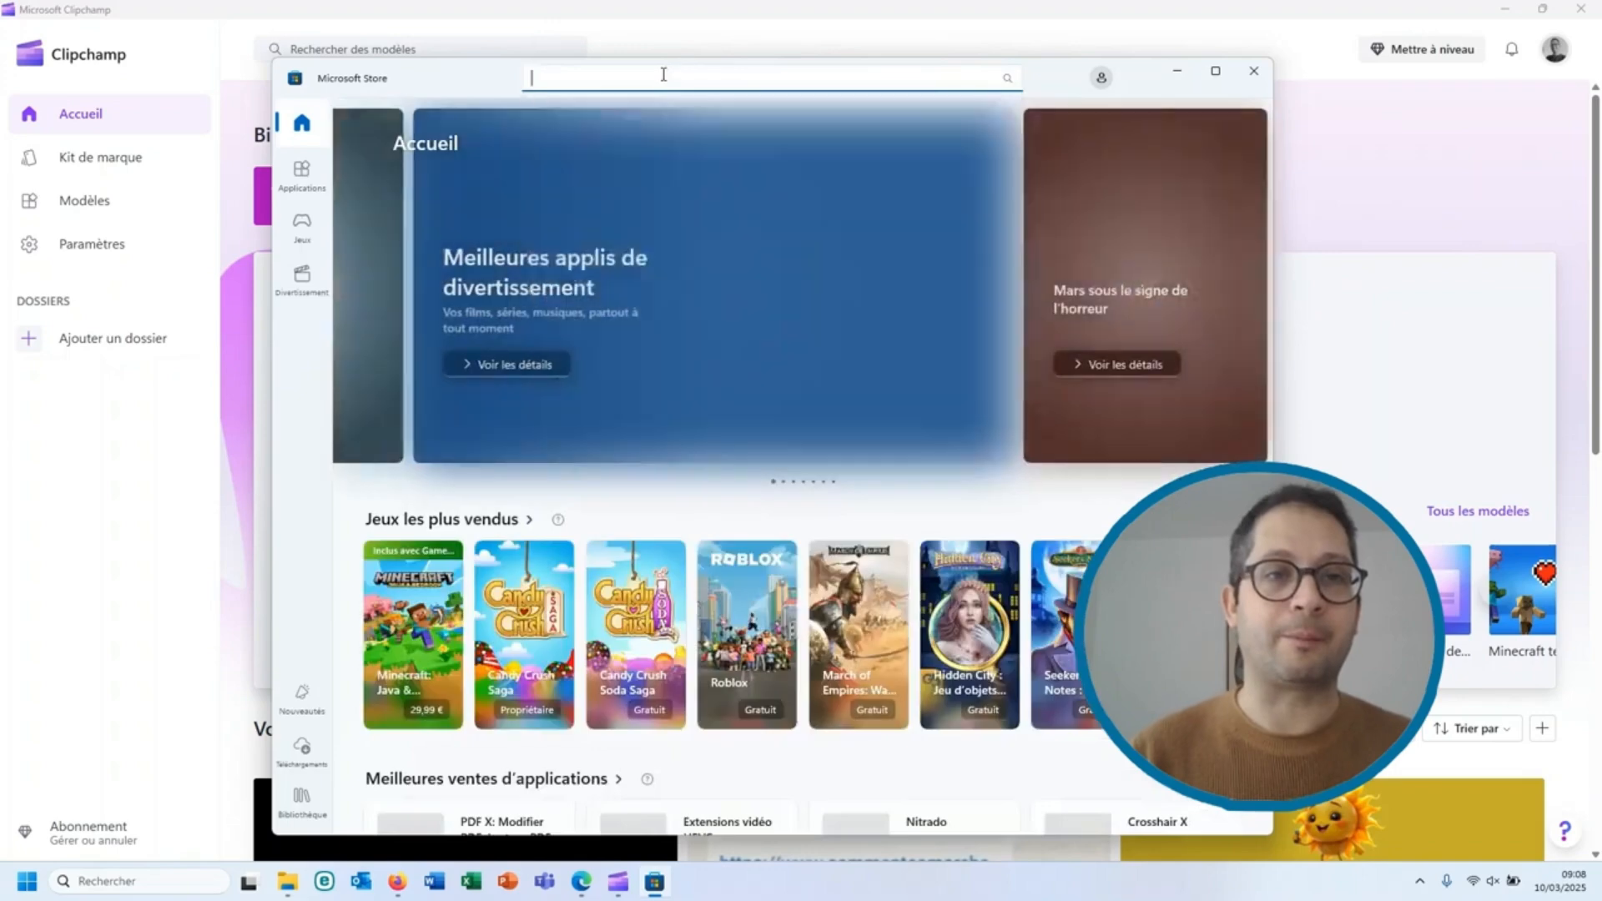
type("clipchamp")
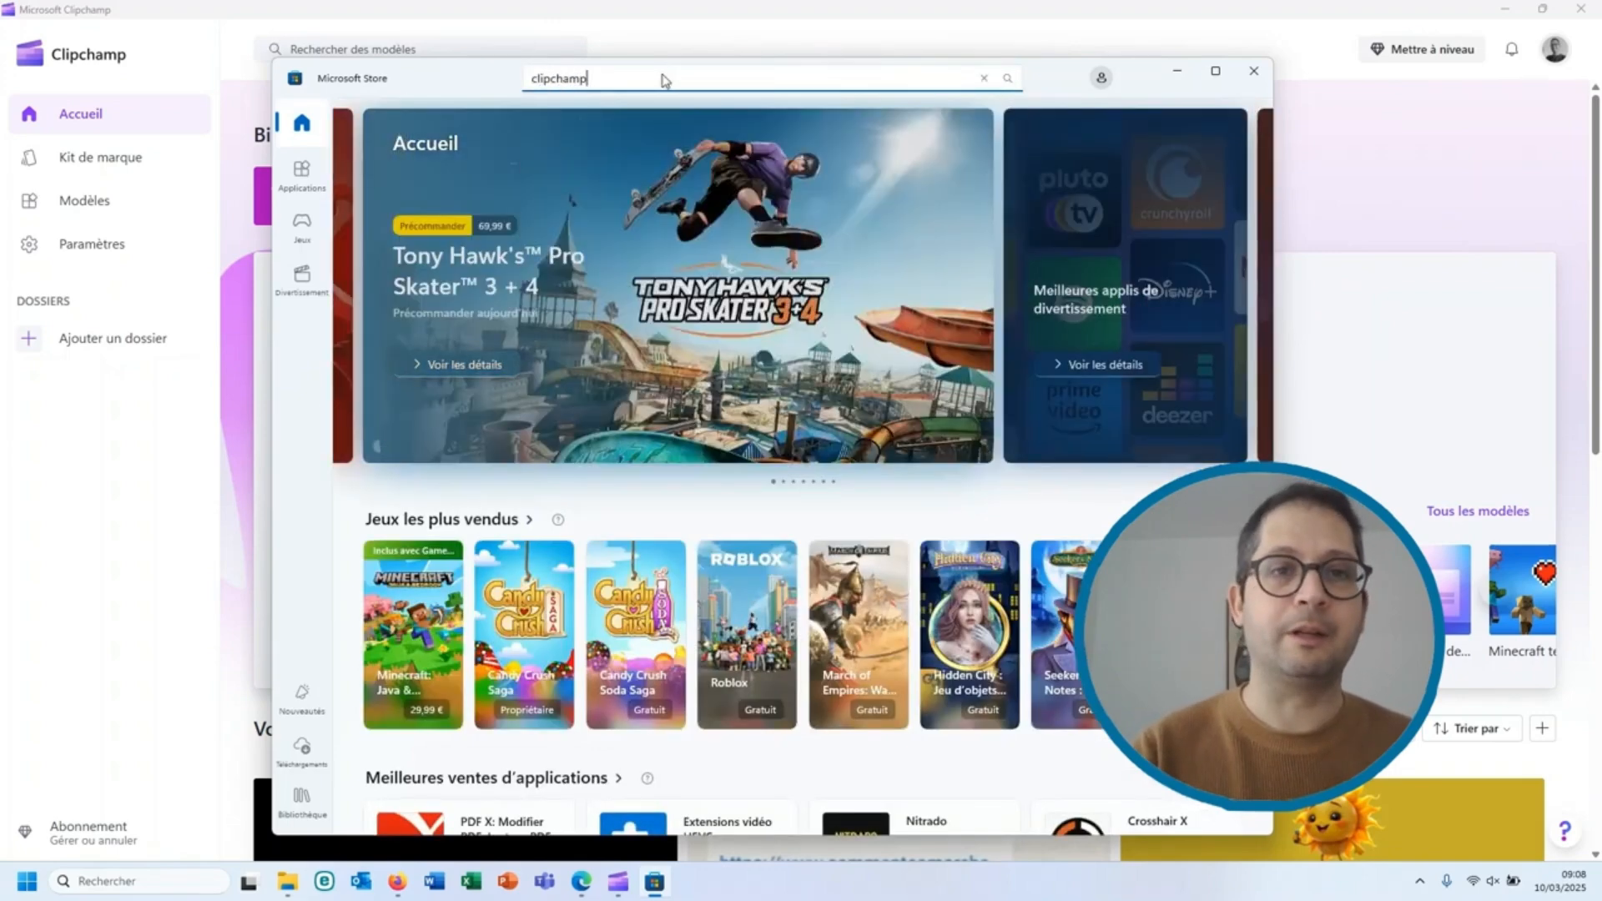
key("Return")
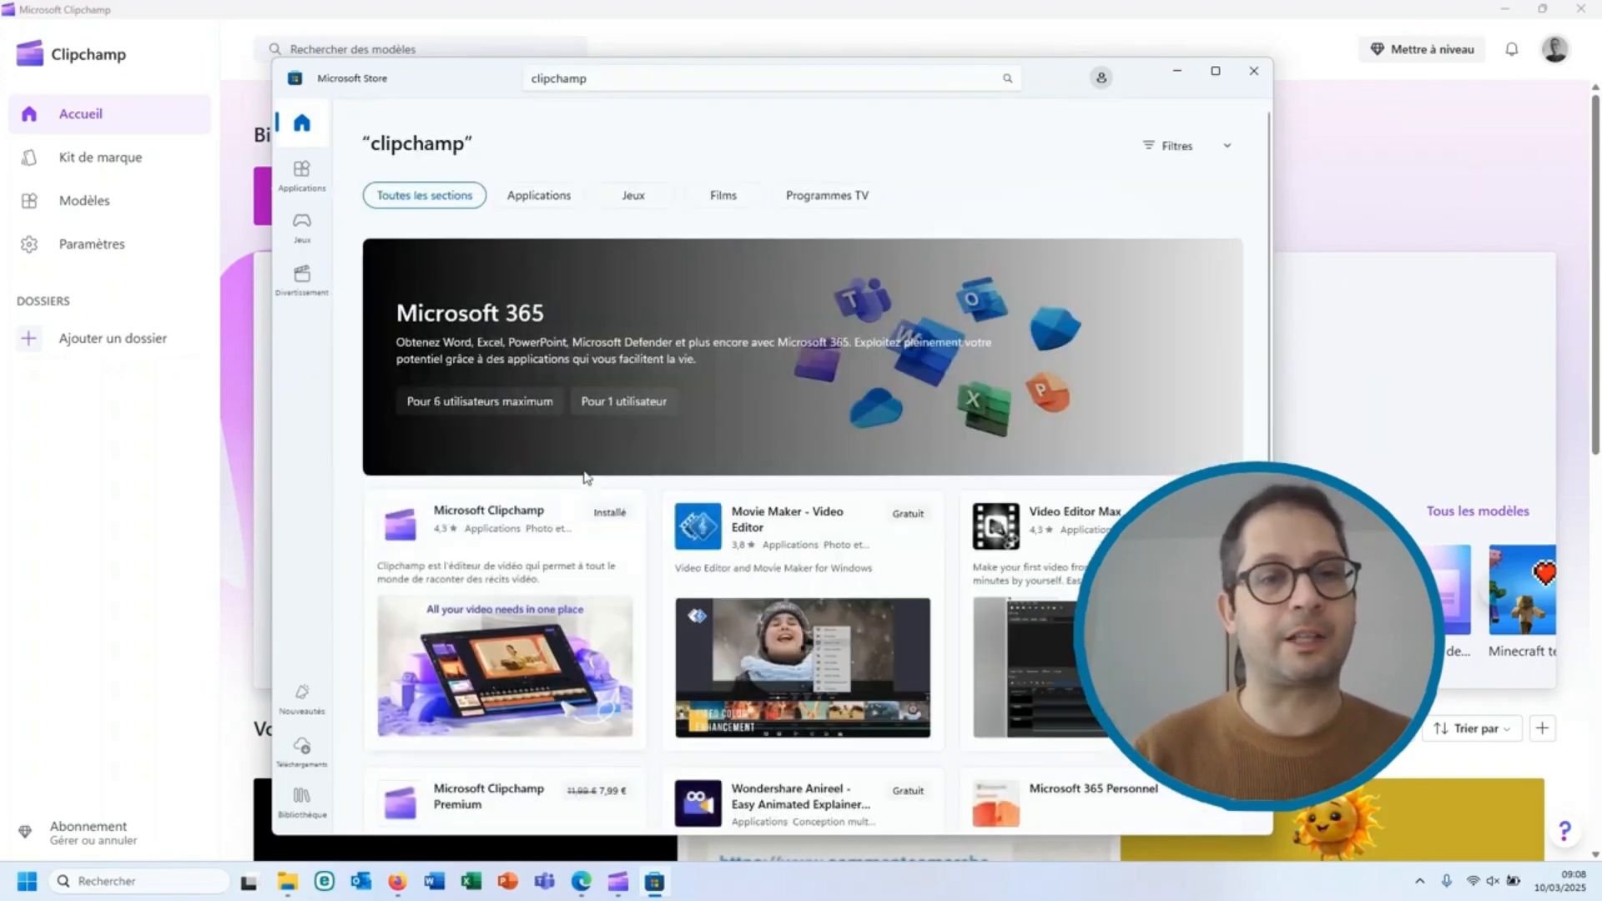
scroll(665, 557, "down", 3)
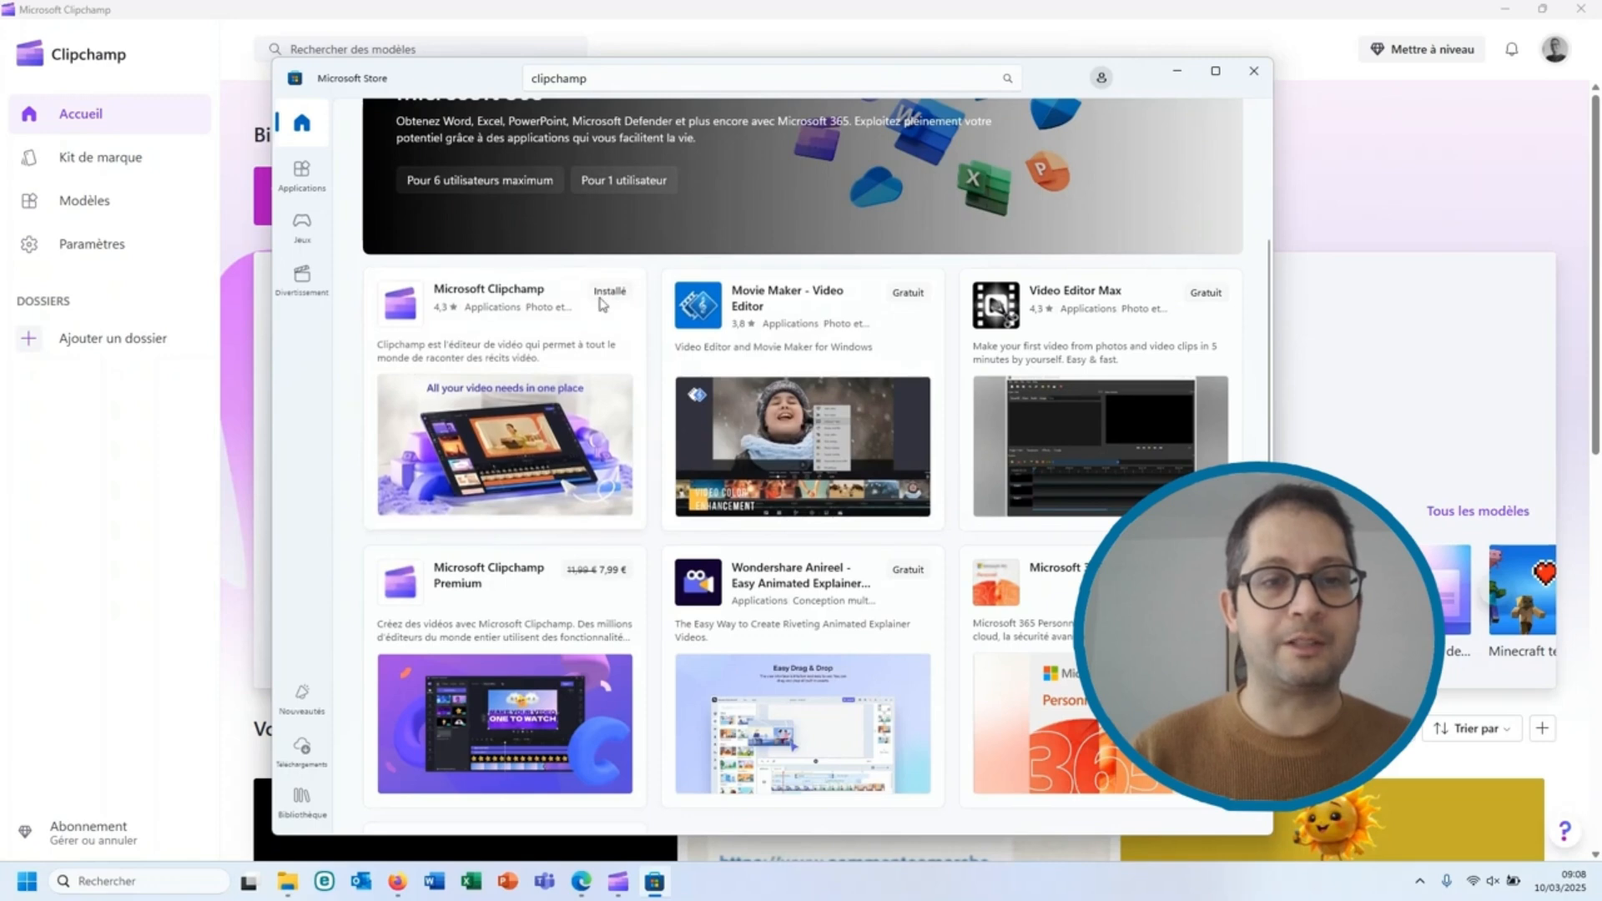
mouse_move(595, 328)
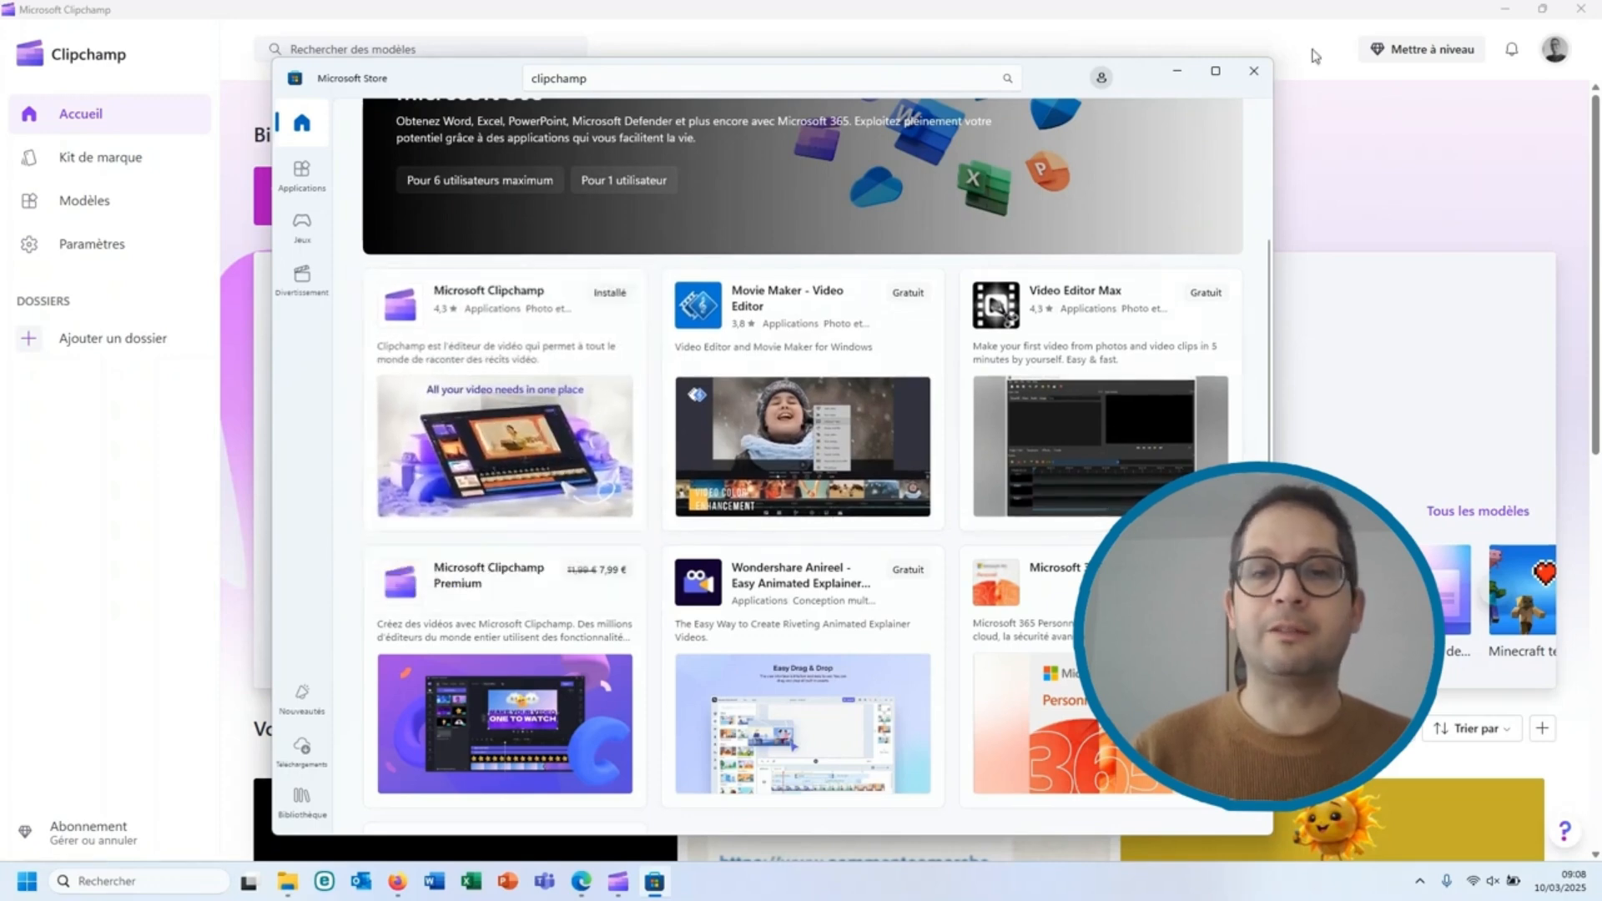
left_click(1254, 72)
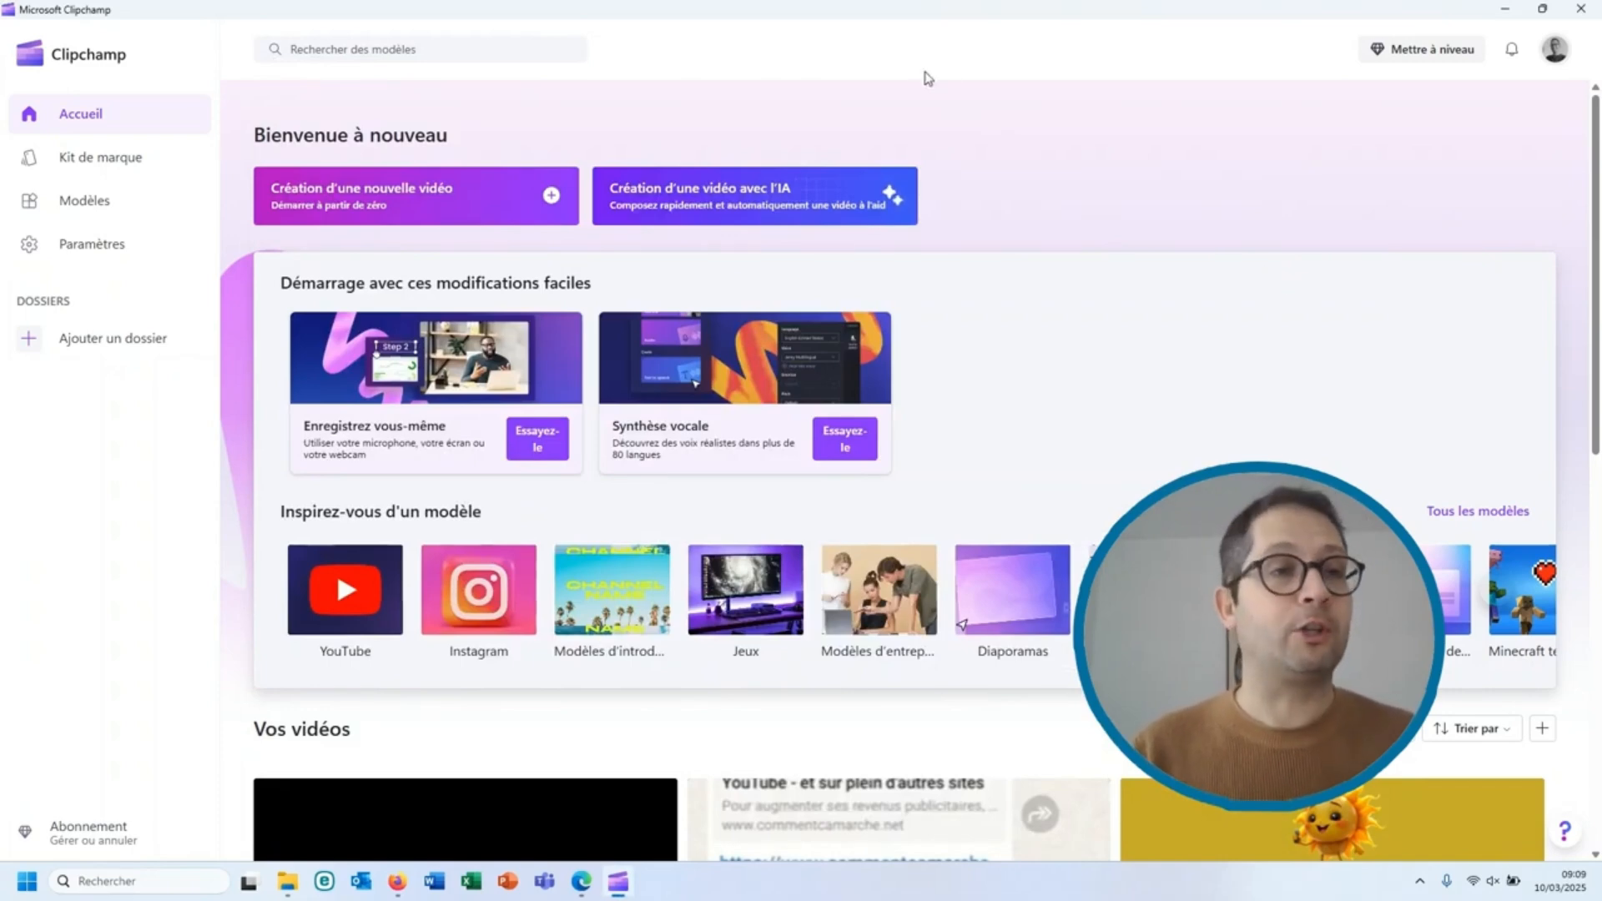
Step: Import the "Bloquez le démarchage téléphonique" video from the downloads folder into a new project and place it on the timeline
left_click(420, 198)
left_click(140, 115)
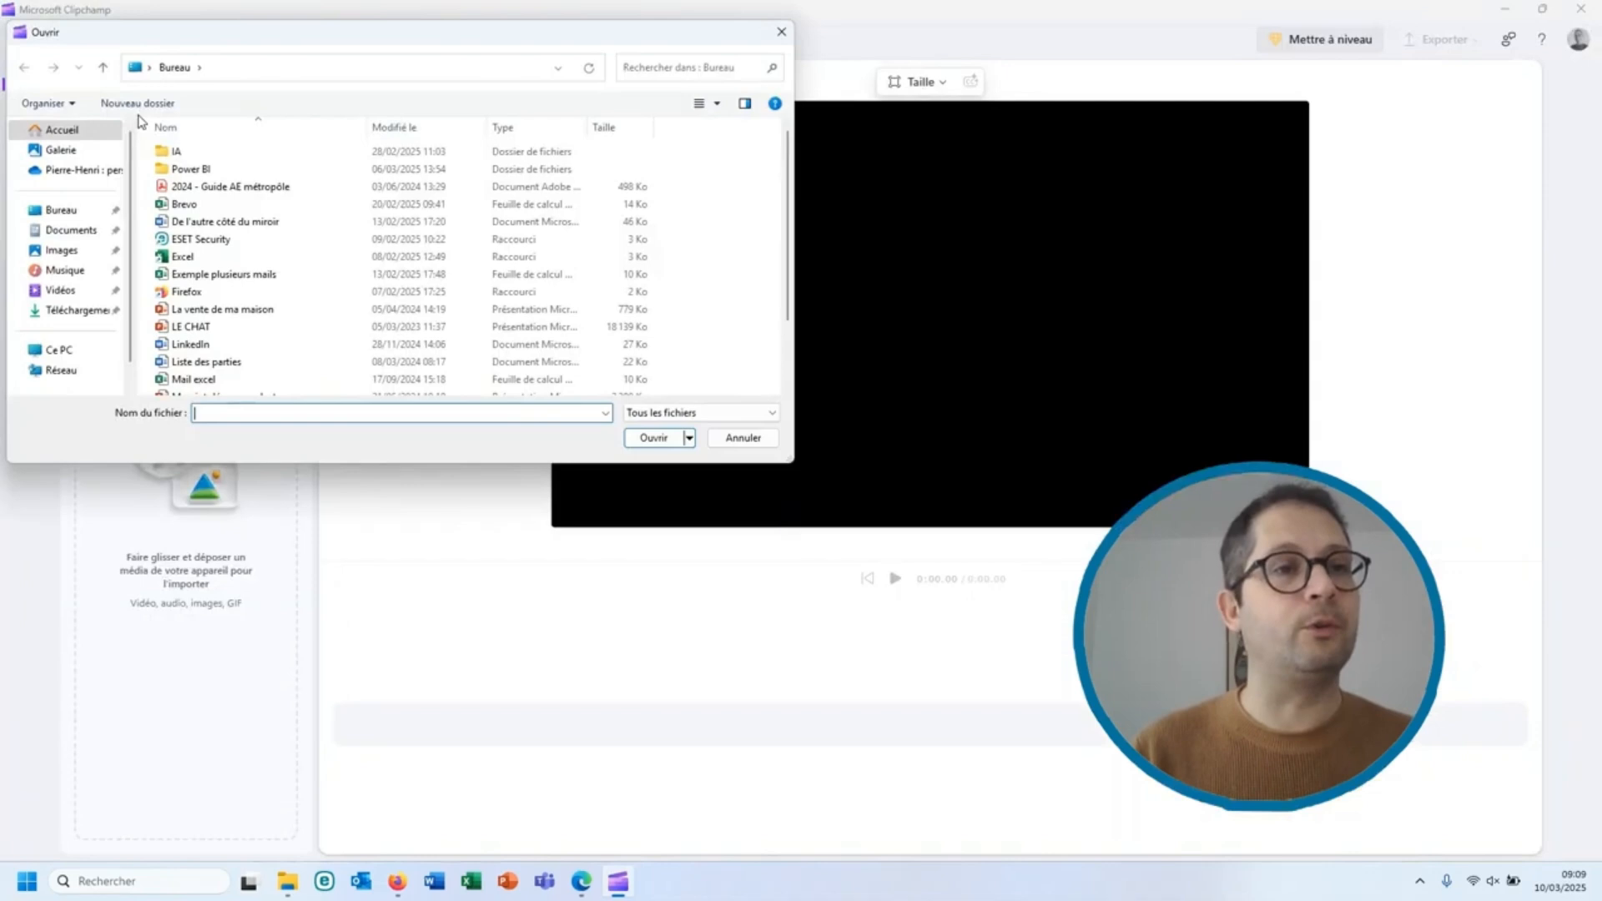
scroll(382, 314, "down", 2)
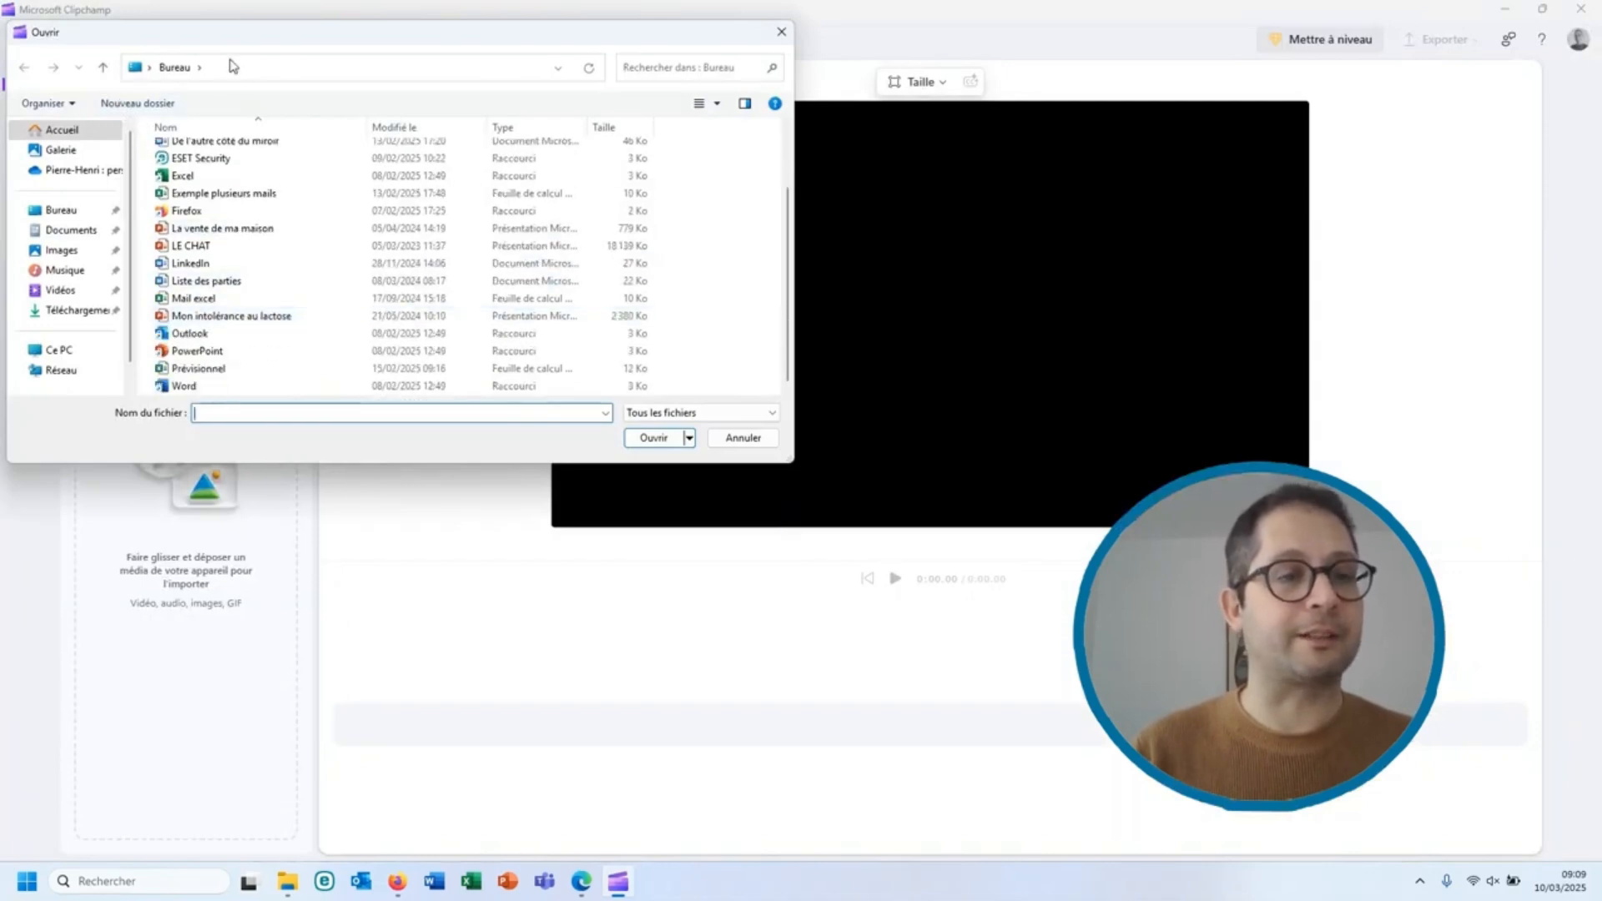
scroll(247, 331, "up", 2)
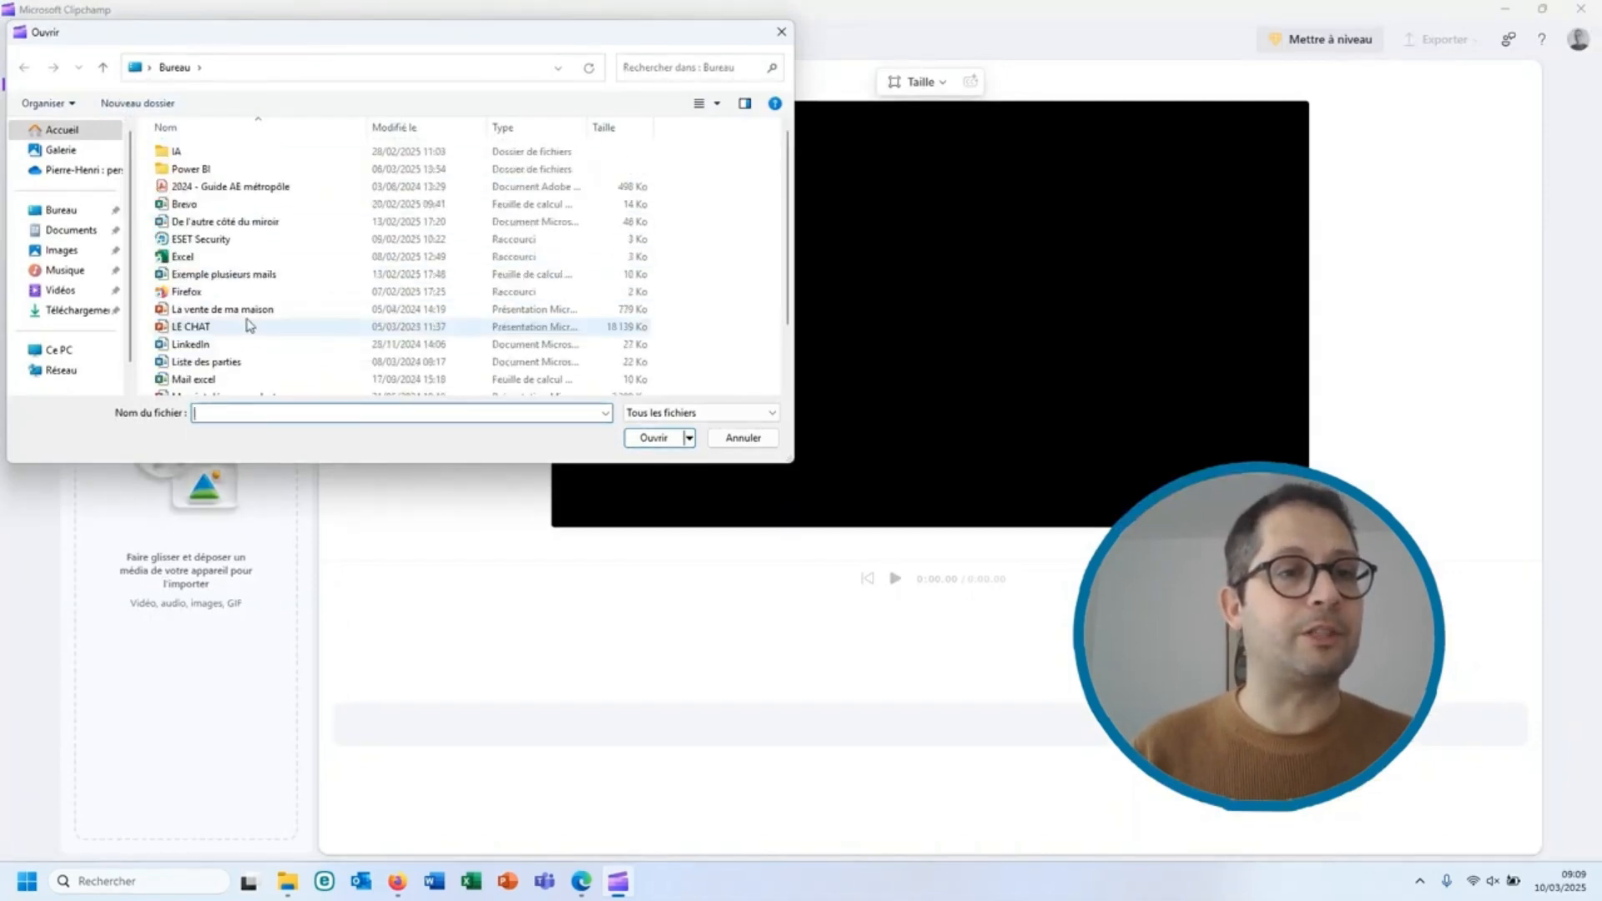
scroll(330, 250, "down", 1)
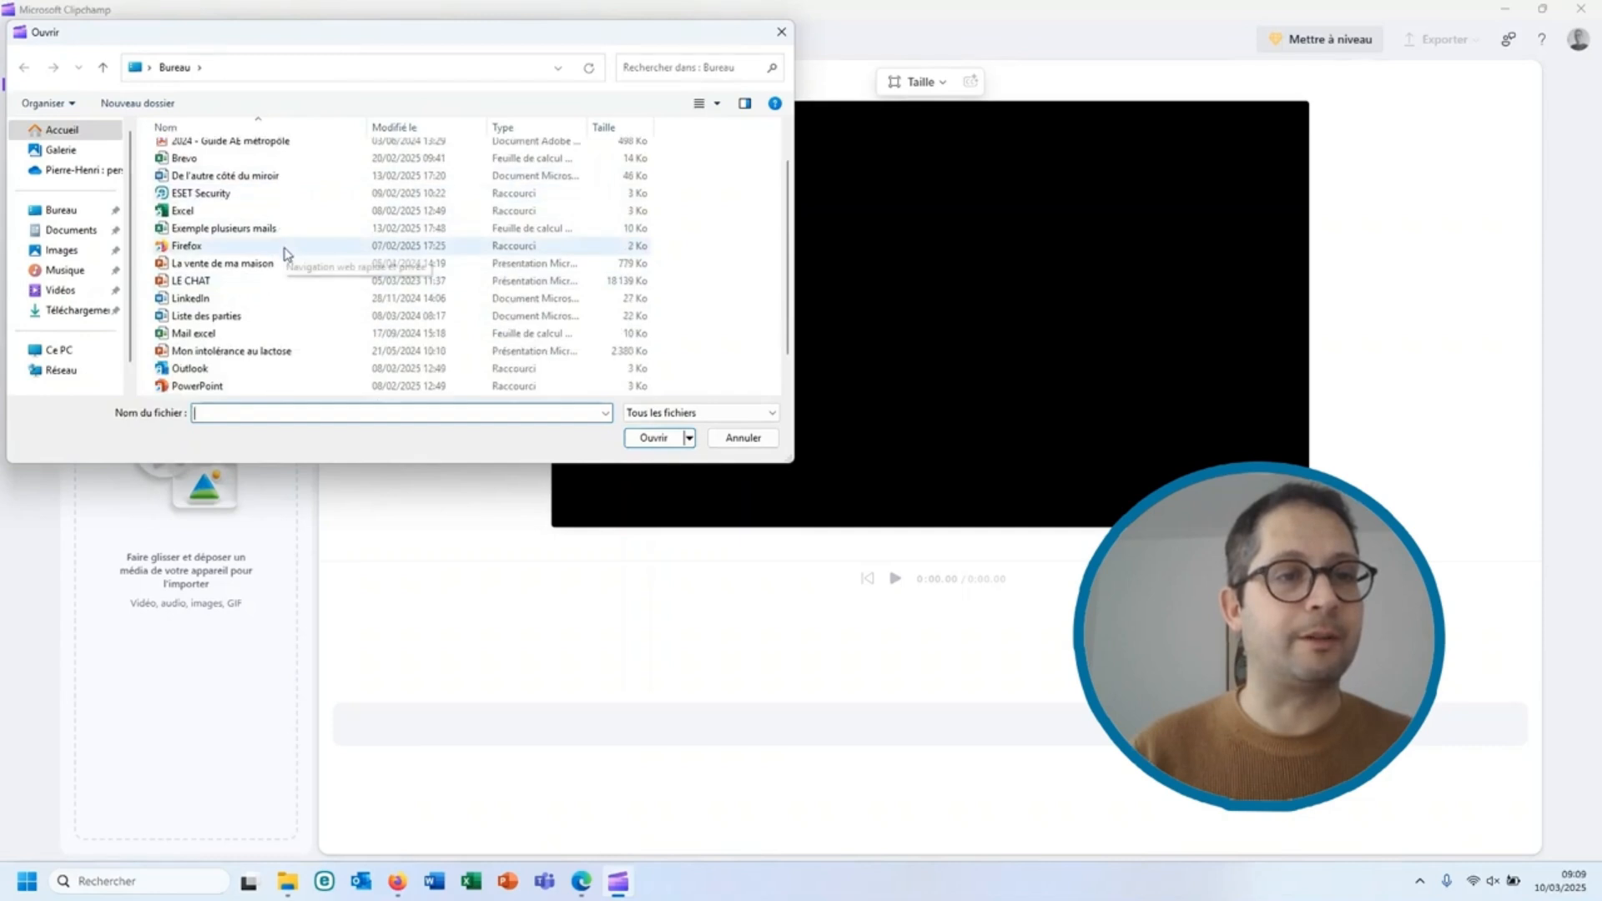
left_click(75, 310)
double_click(201, 209)
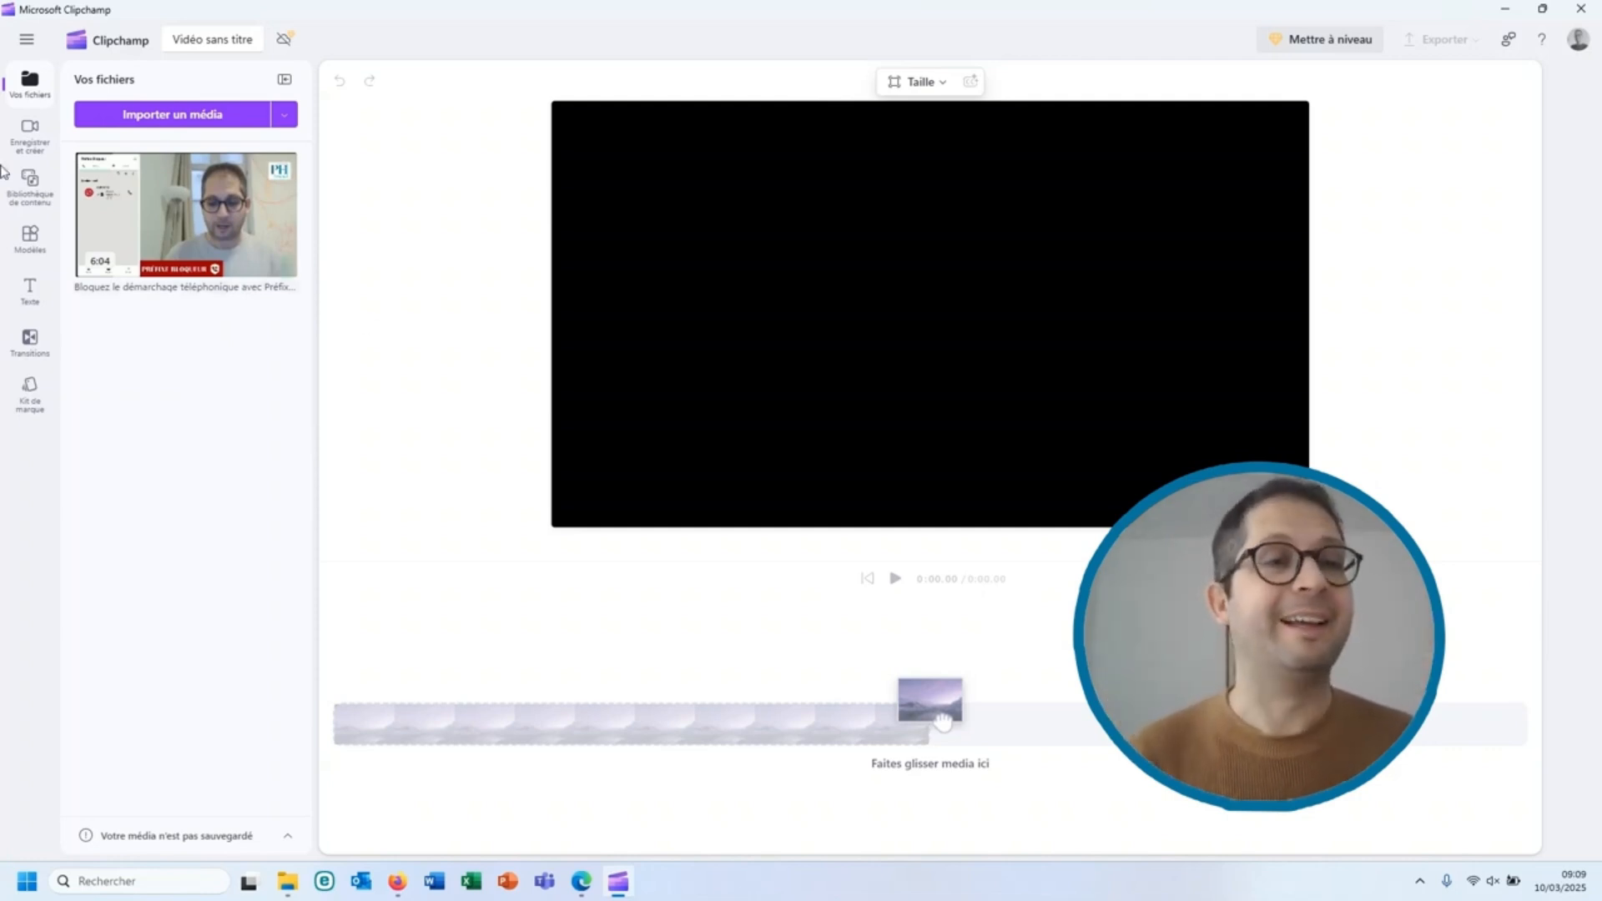
left_click_drag(142, 189, 406, 738)
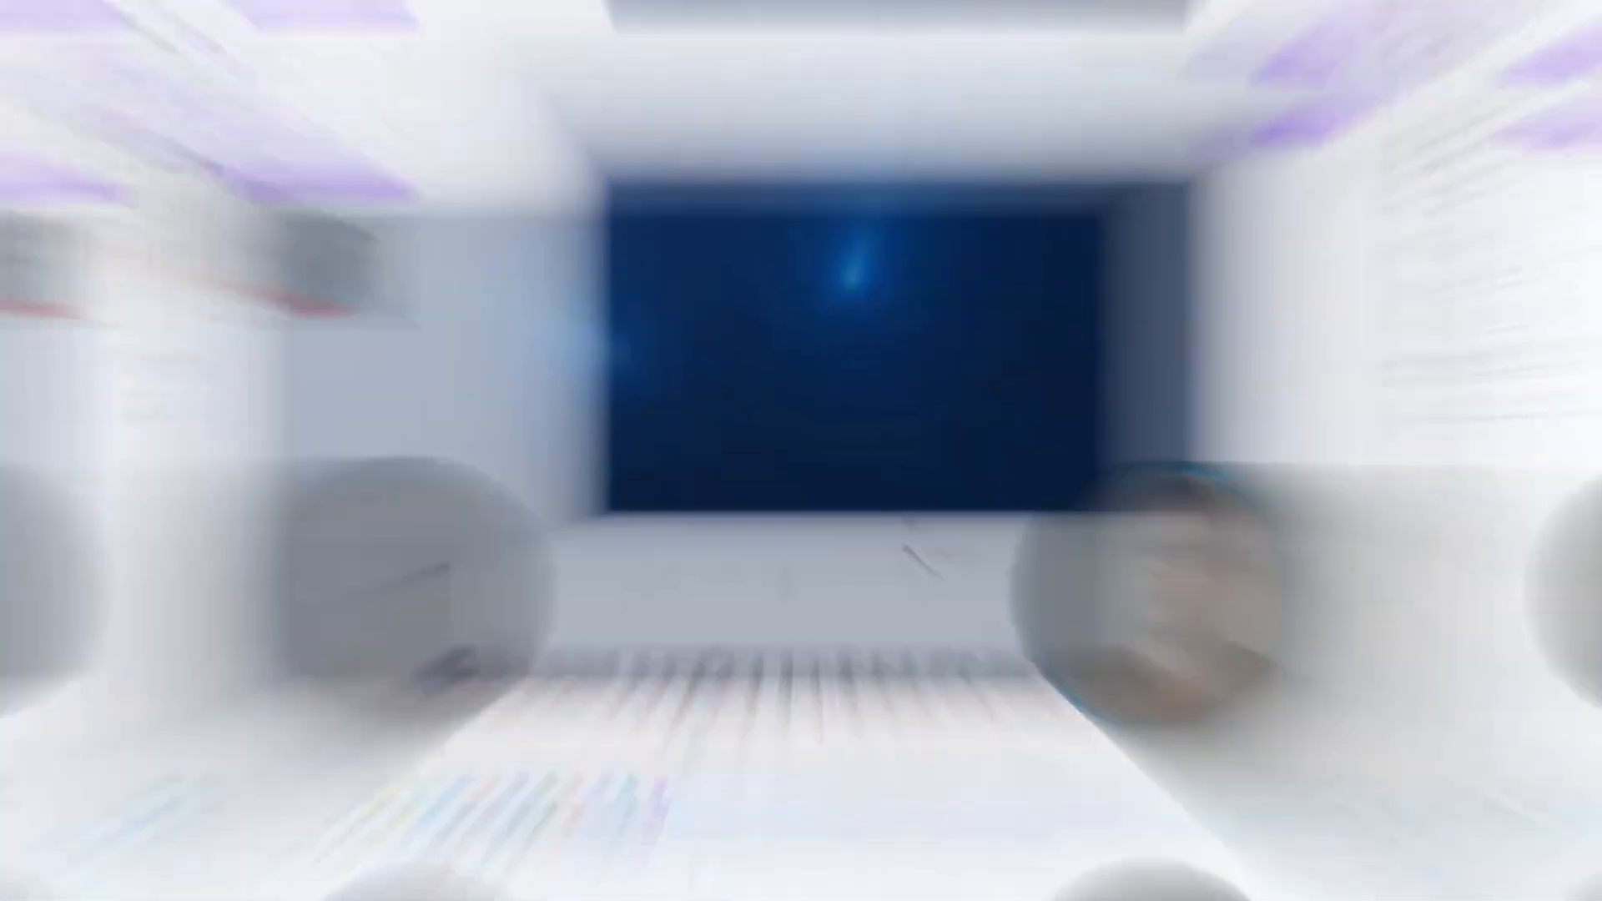
Step: Generate automatic AI captions for the clip with Français (France) as the spoken language
left_click(1559, 117)
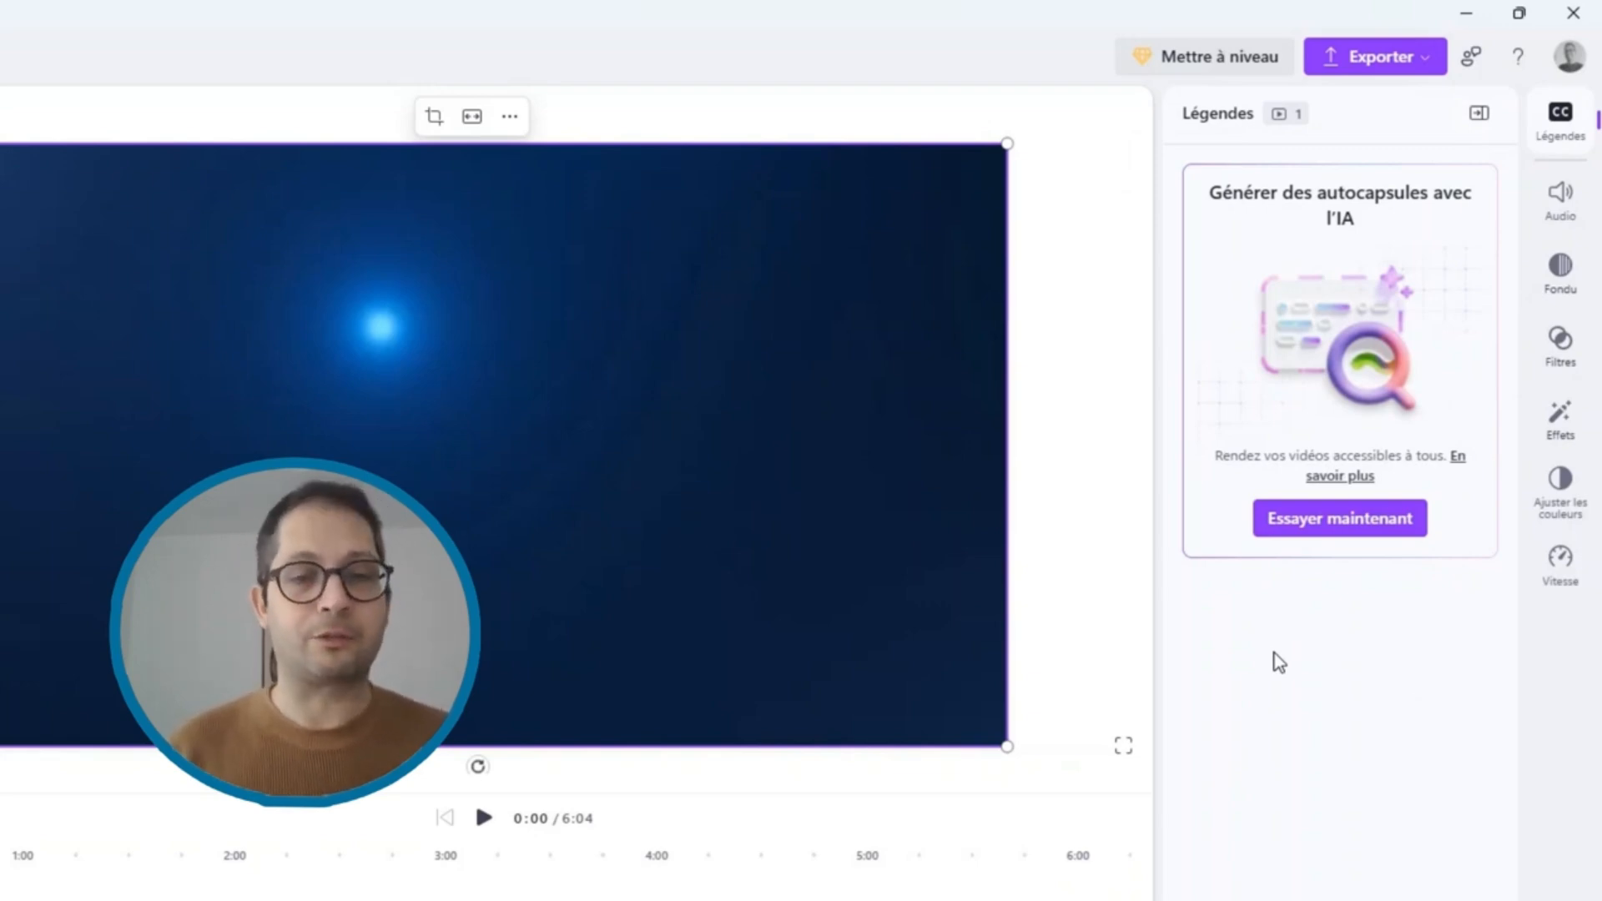
left_click(1340, 530)
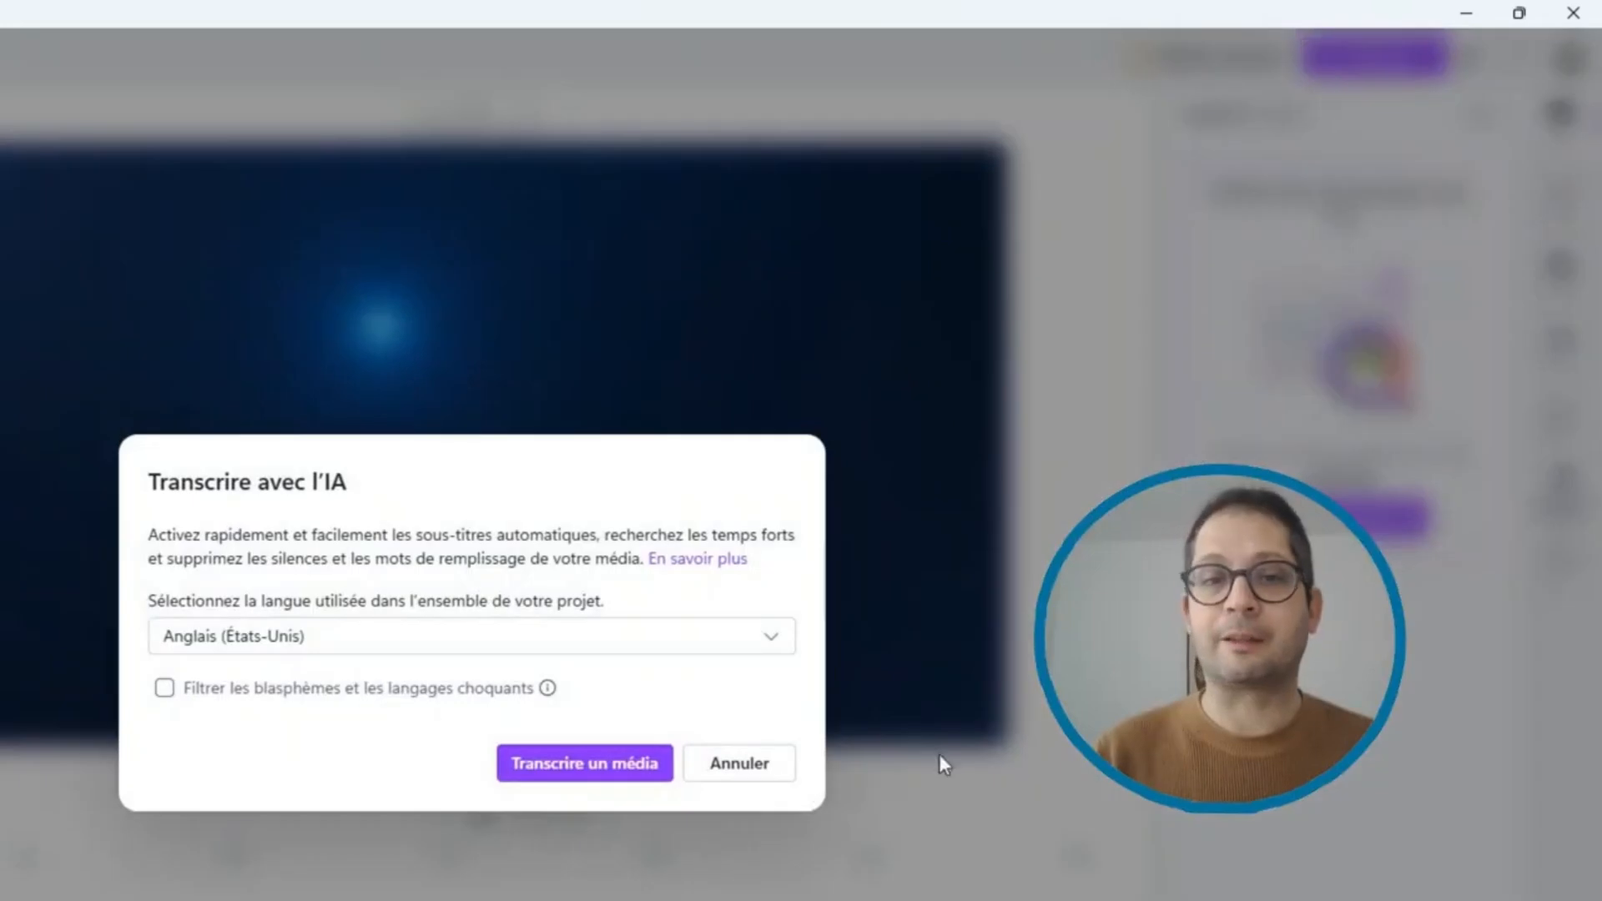
left_click(760, 634)
type("fr")
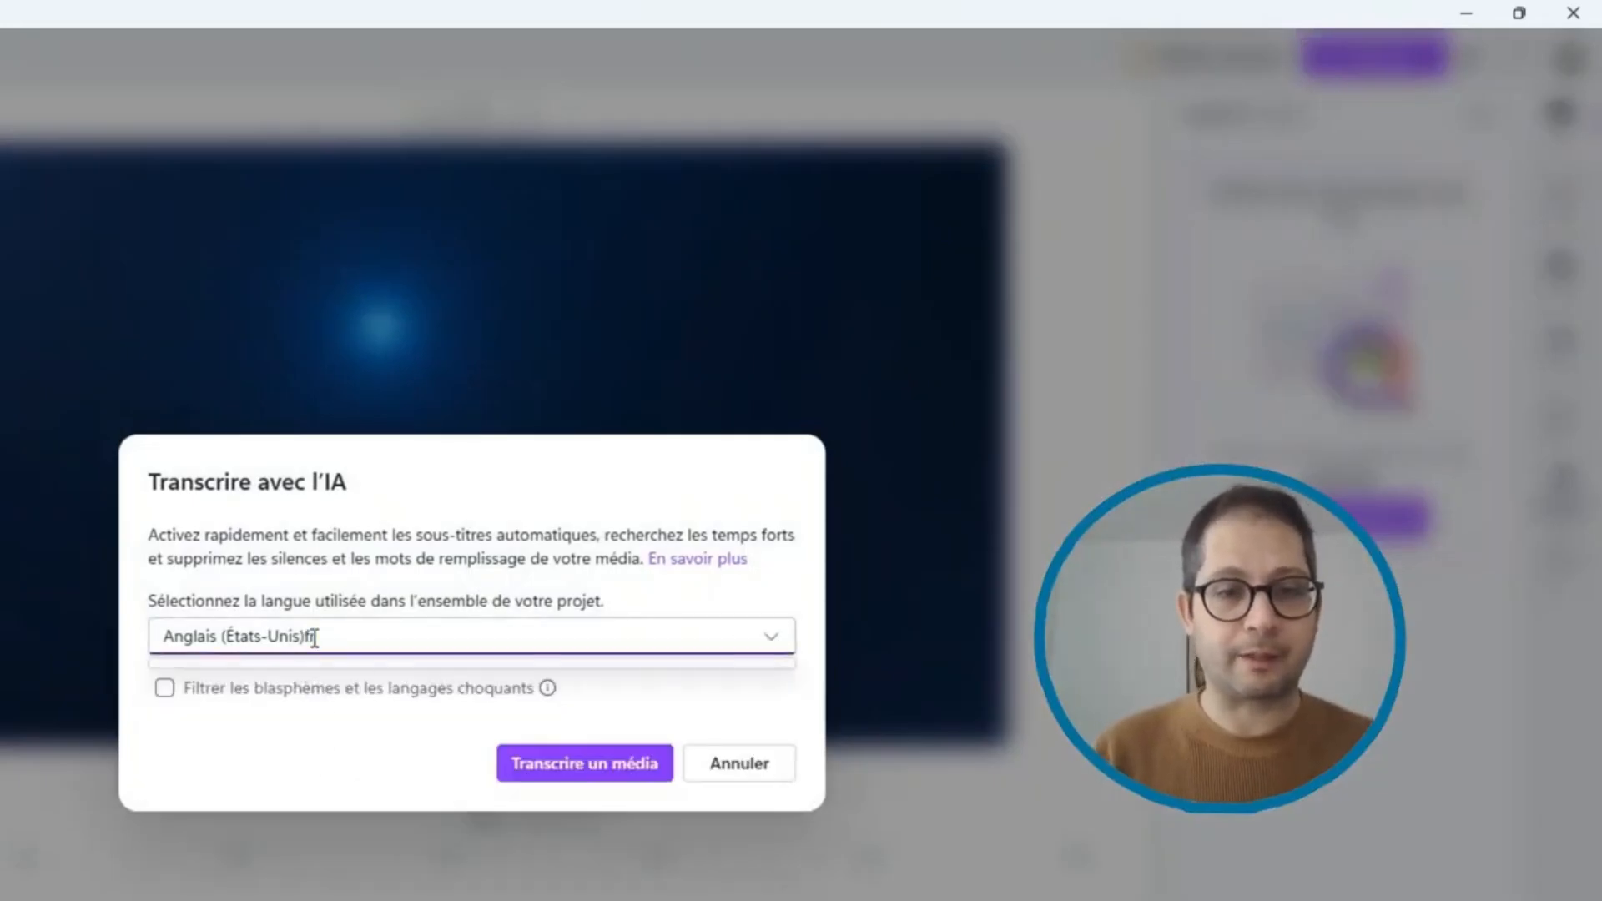
left_click_drag(309, 636, 107, 644)
type("fr")
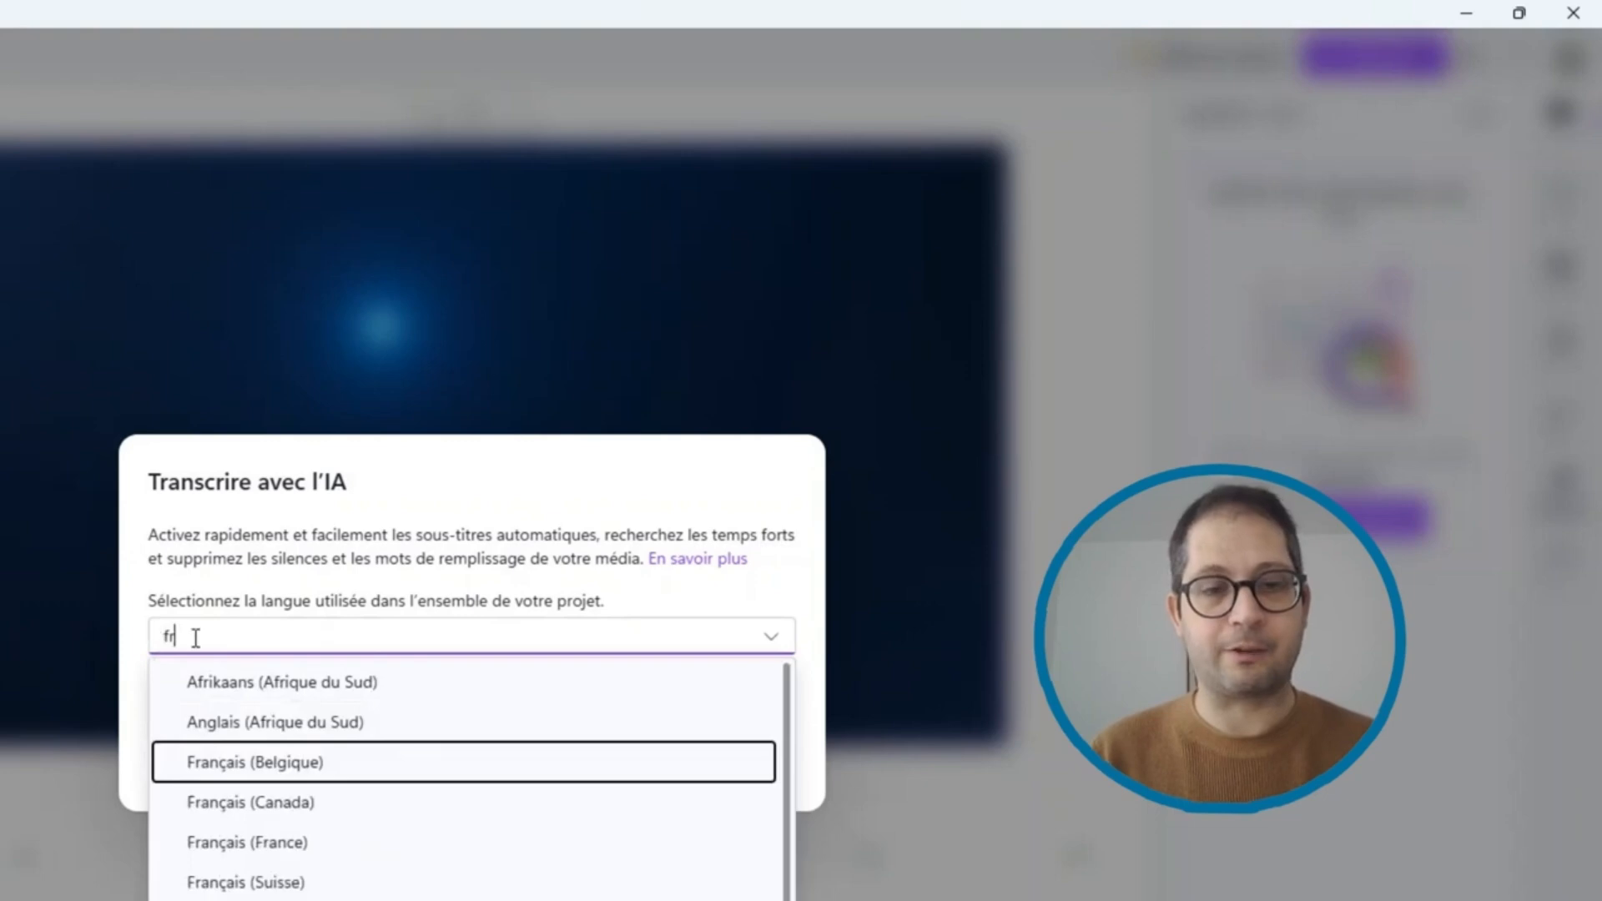
type("a")
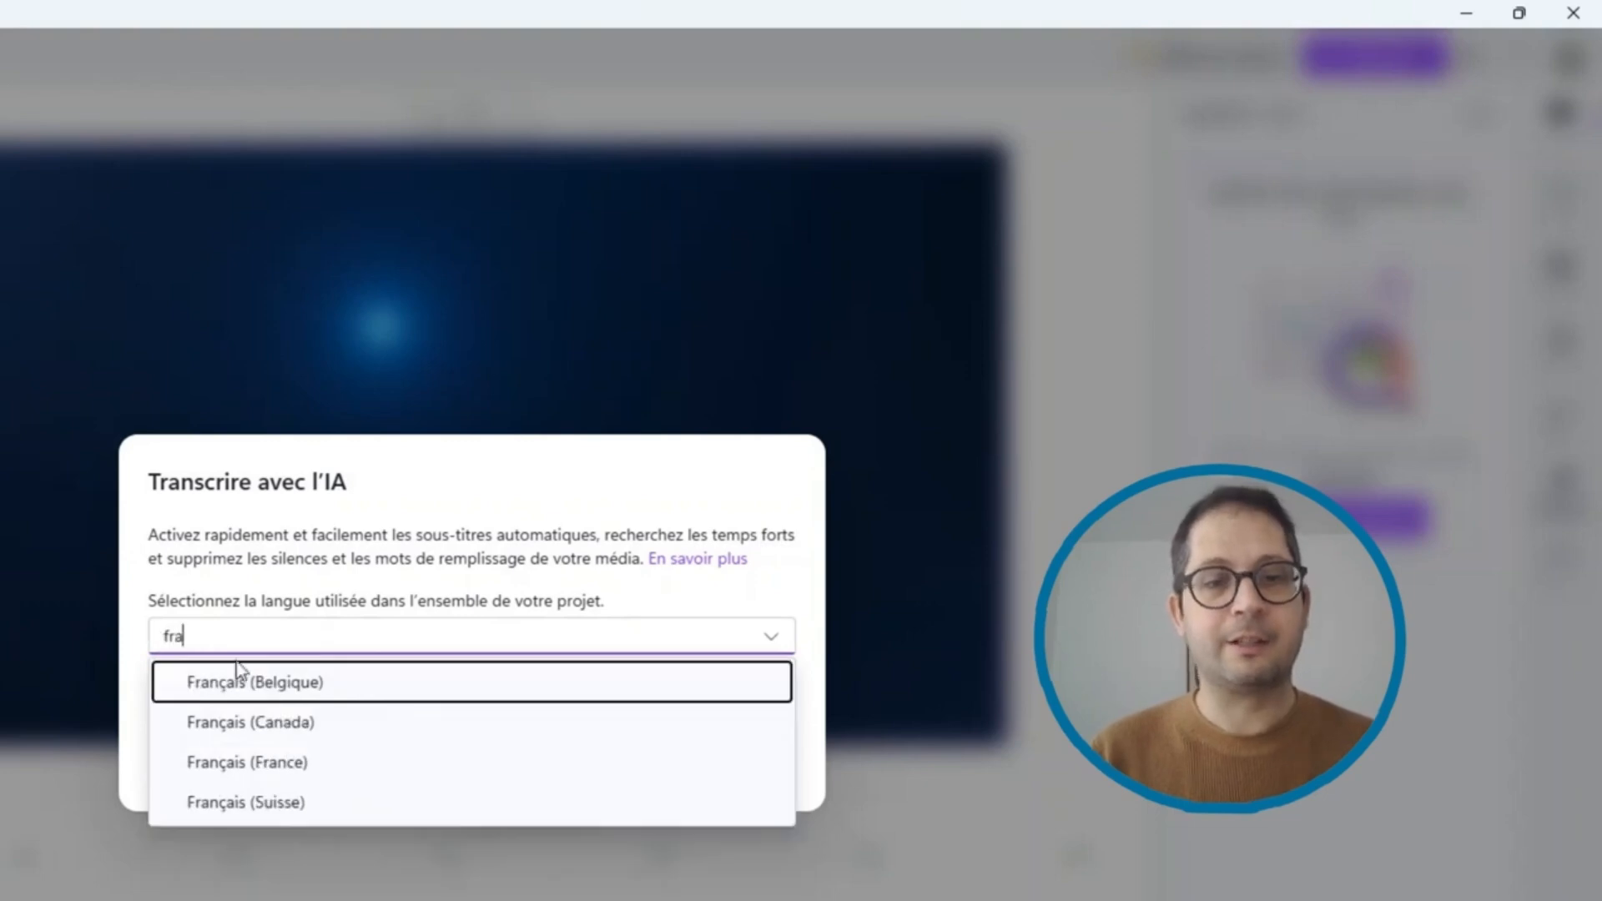
left_click(258, 763)
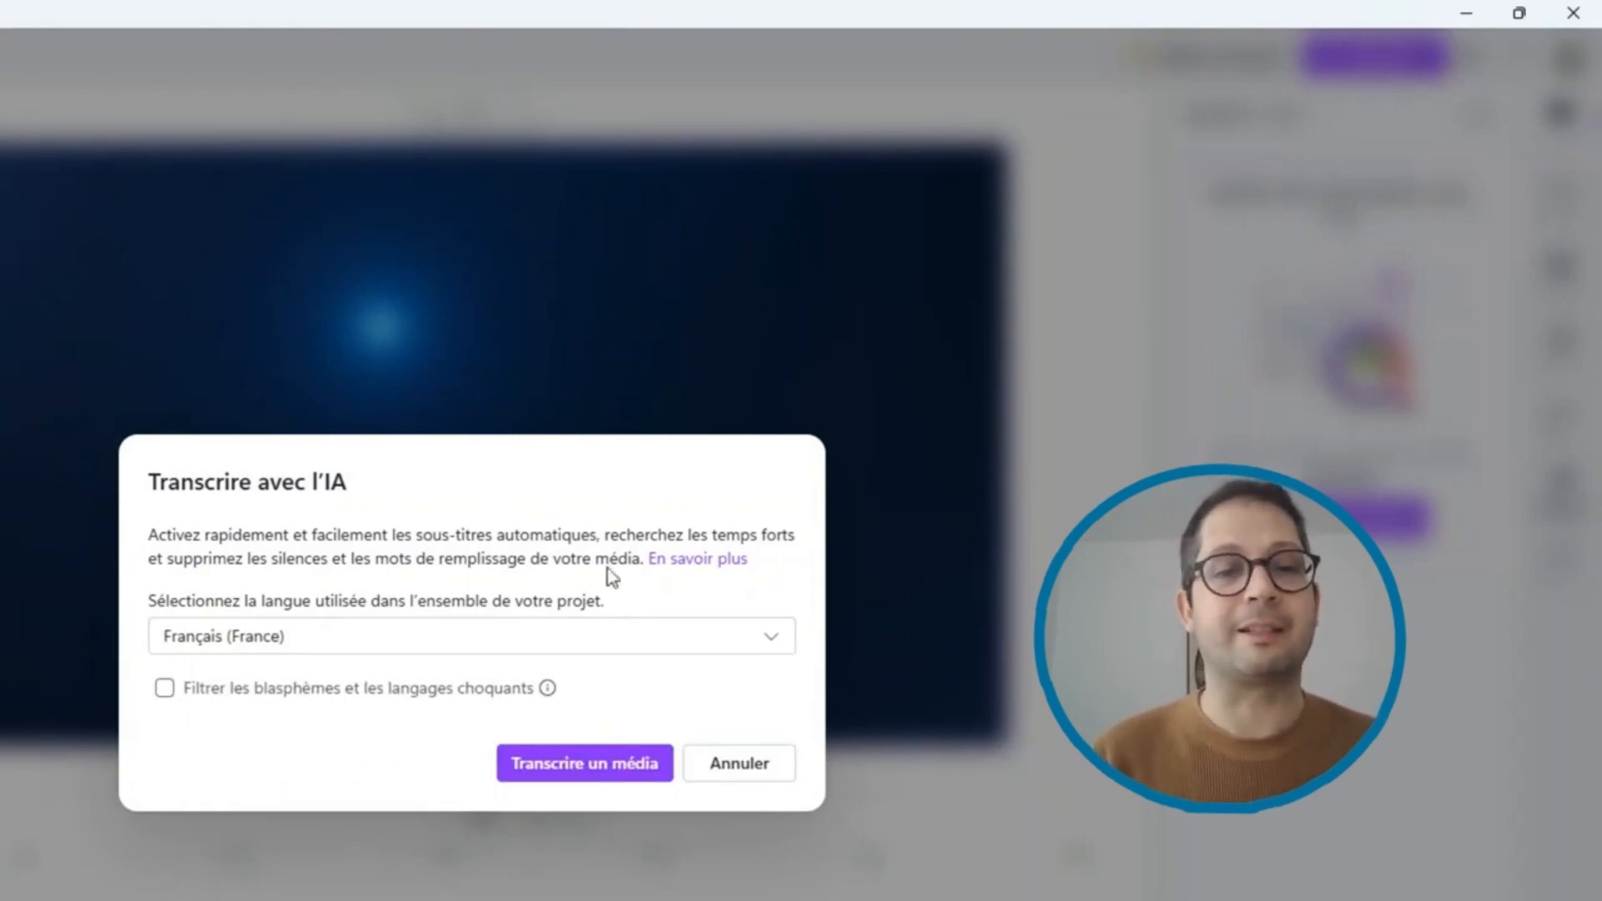
left_click(601, 762)
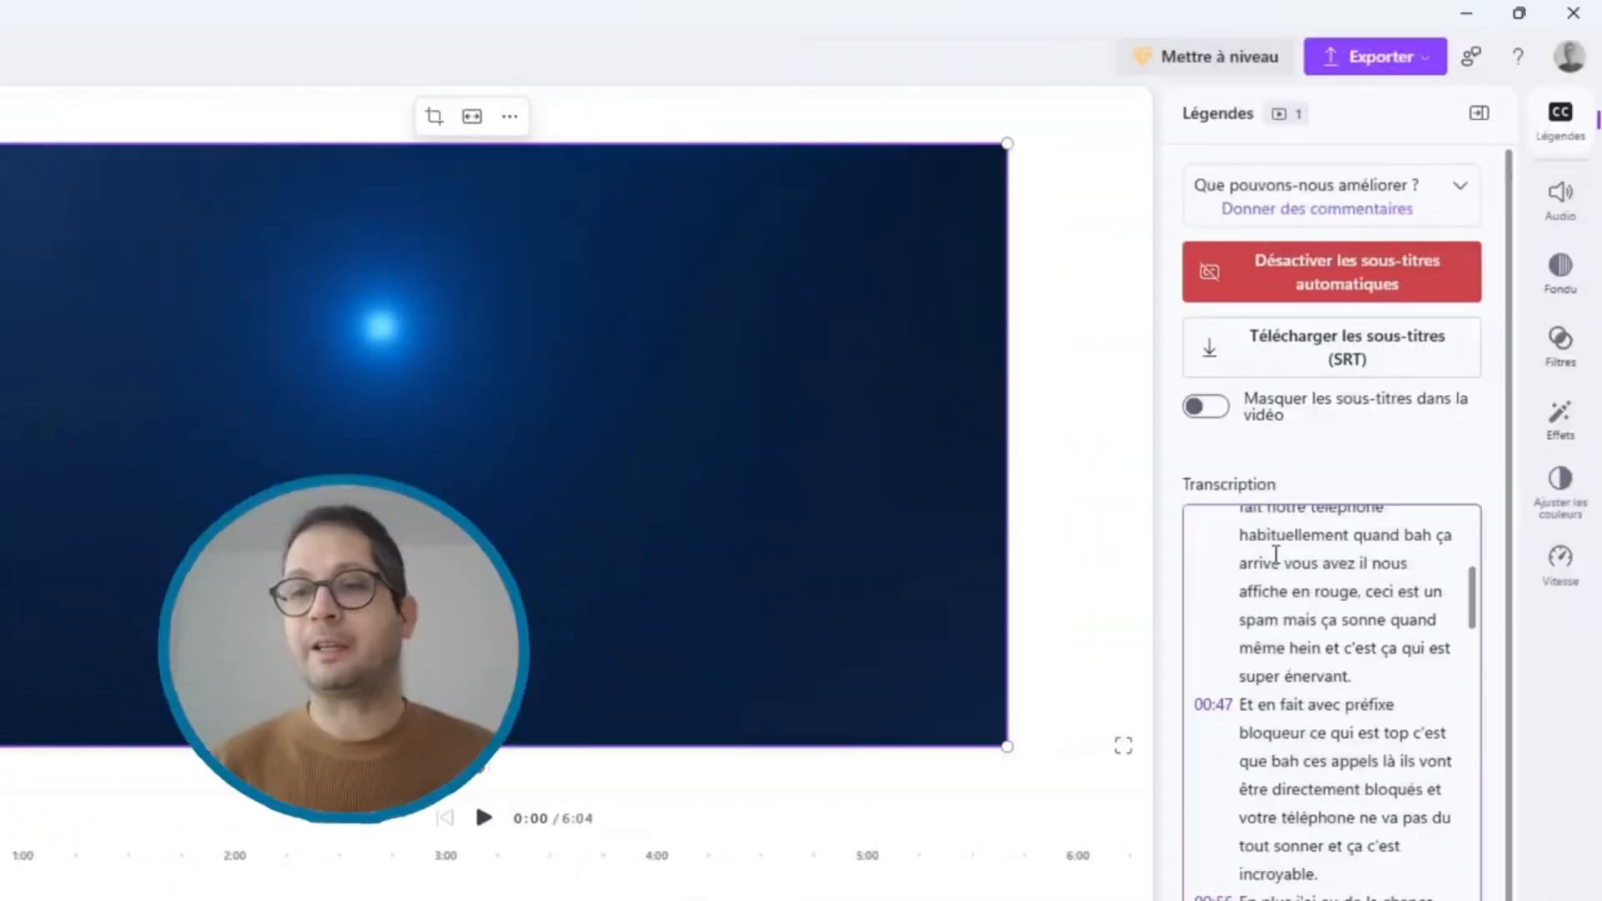
Step: Look through the generated transcript and play the video from about 0:05 to check the subtitles
scroll(1325, 676, "up", 10)
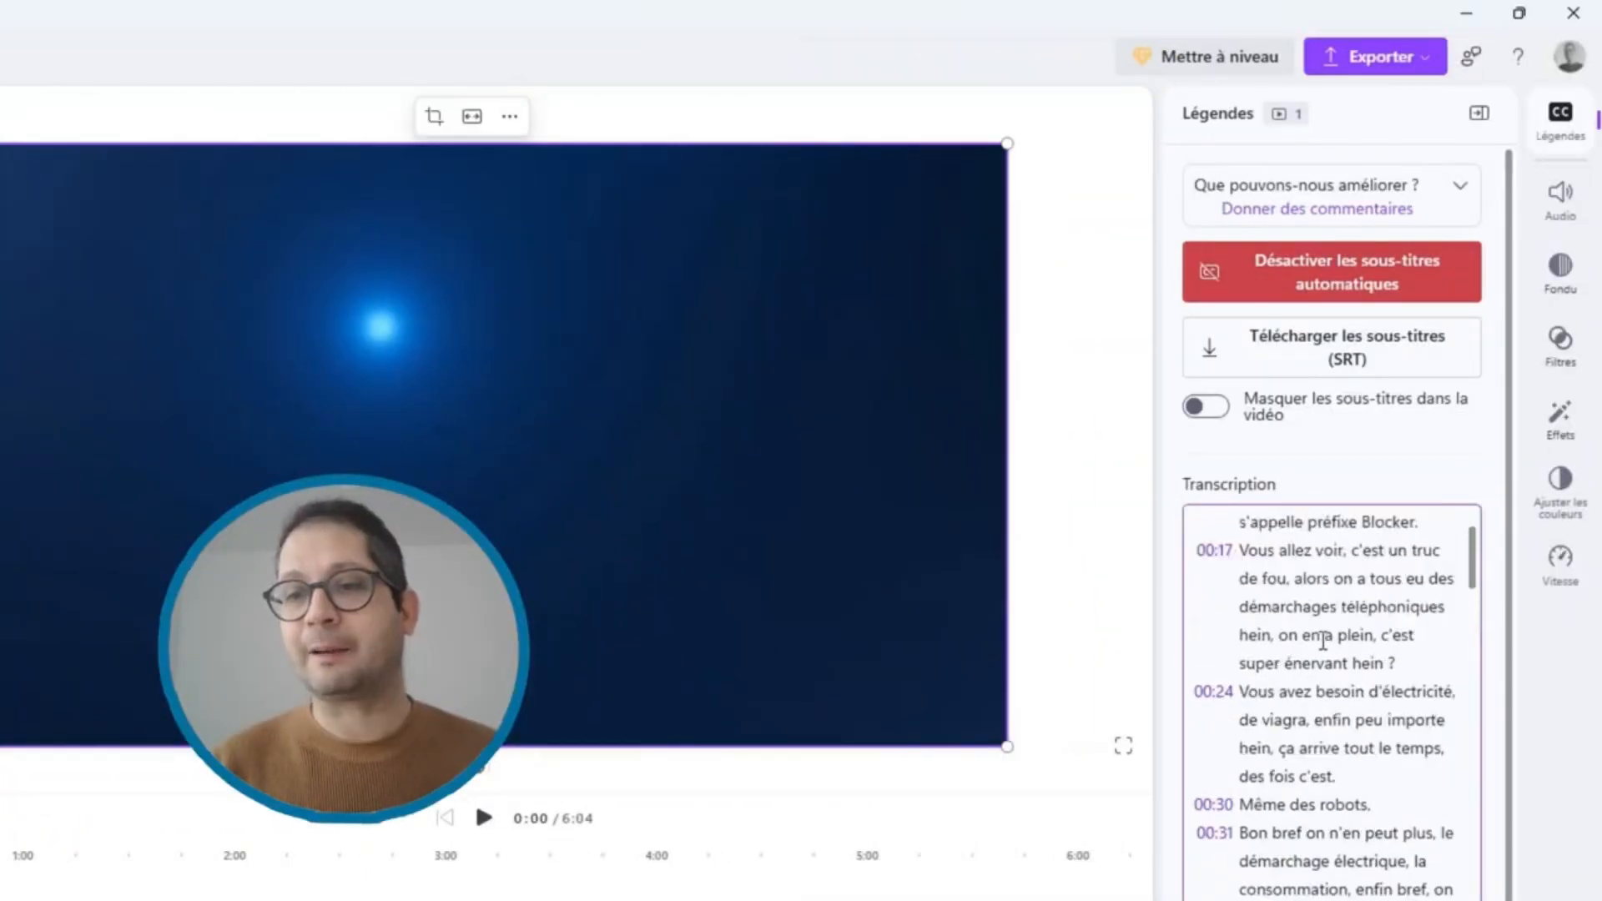
scroll(1325, 676, "down", 15)
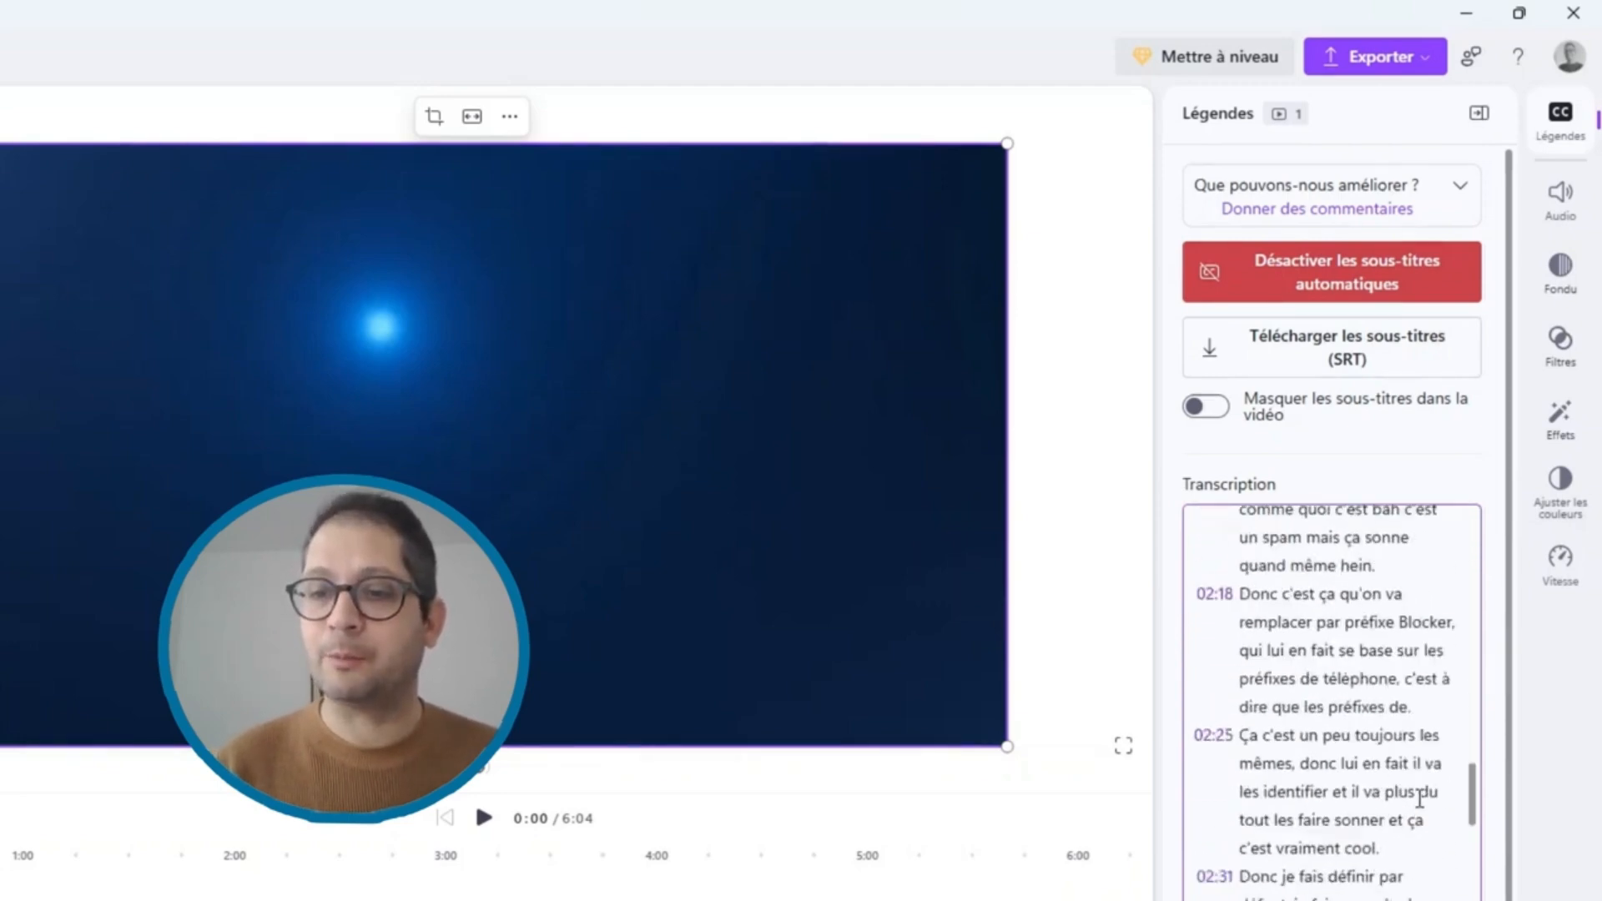
scroll(1485, 823, "down", 20)
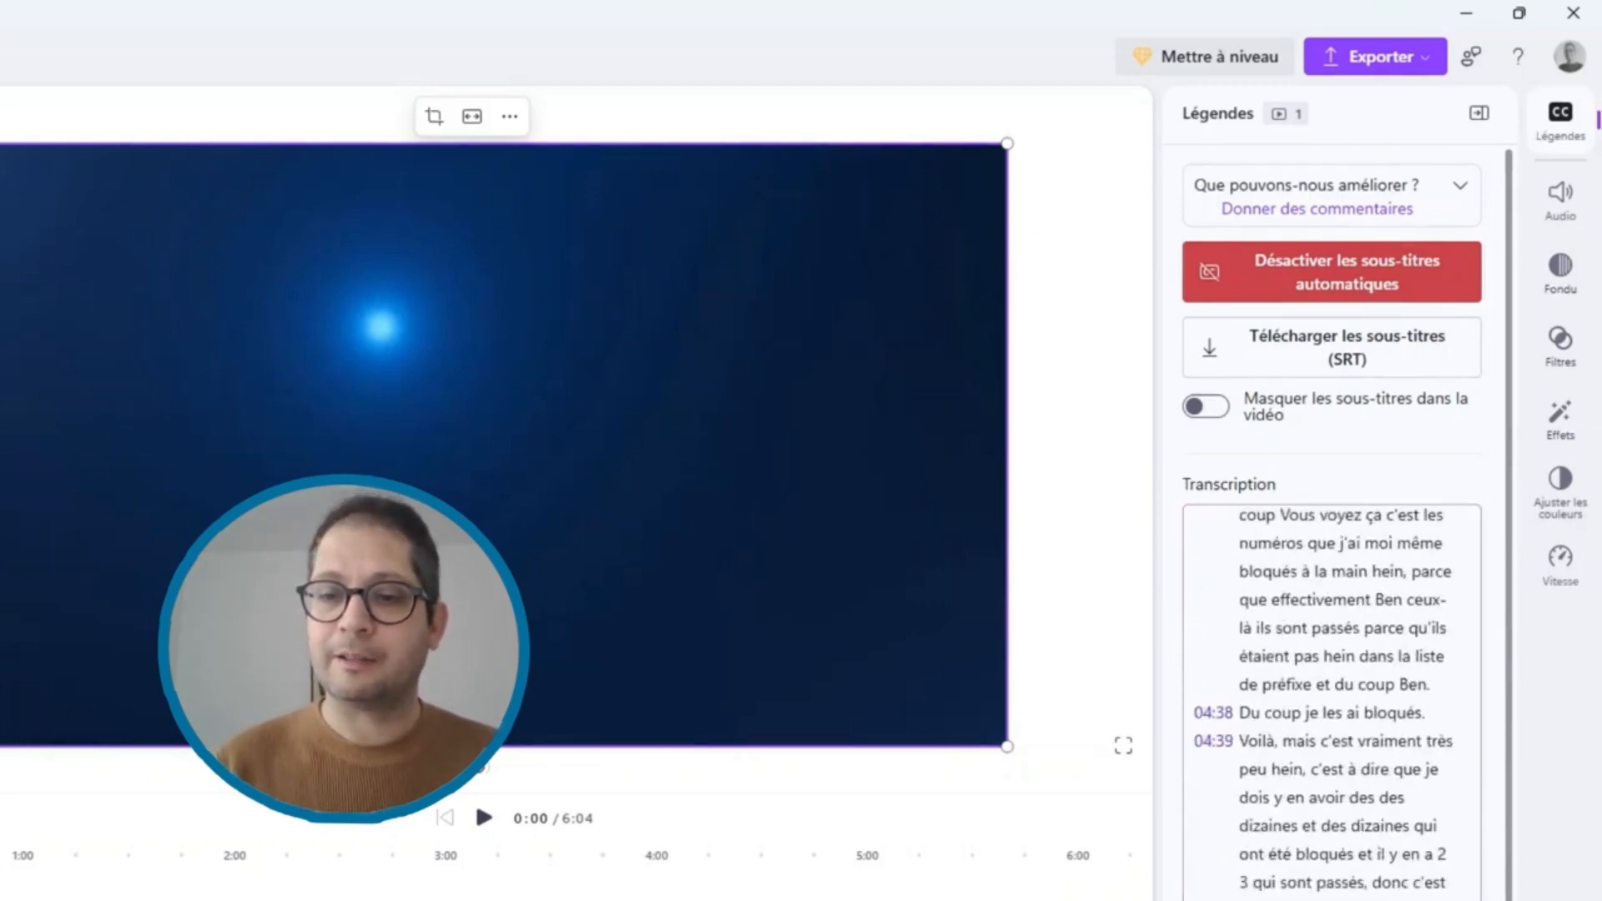
scroll(1469, 668, "up", 20)
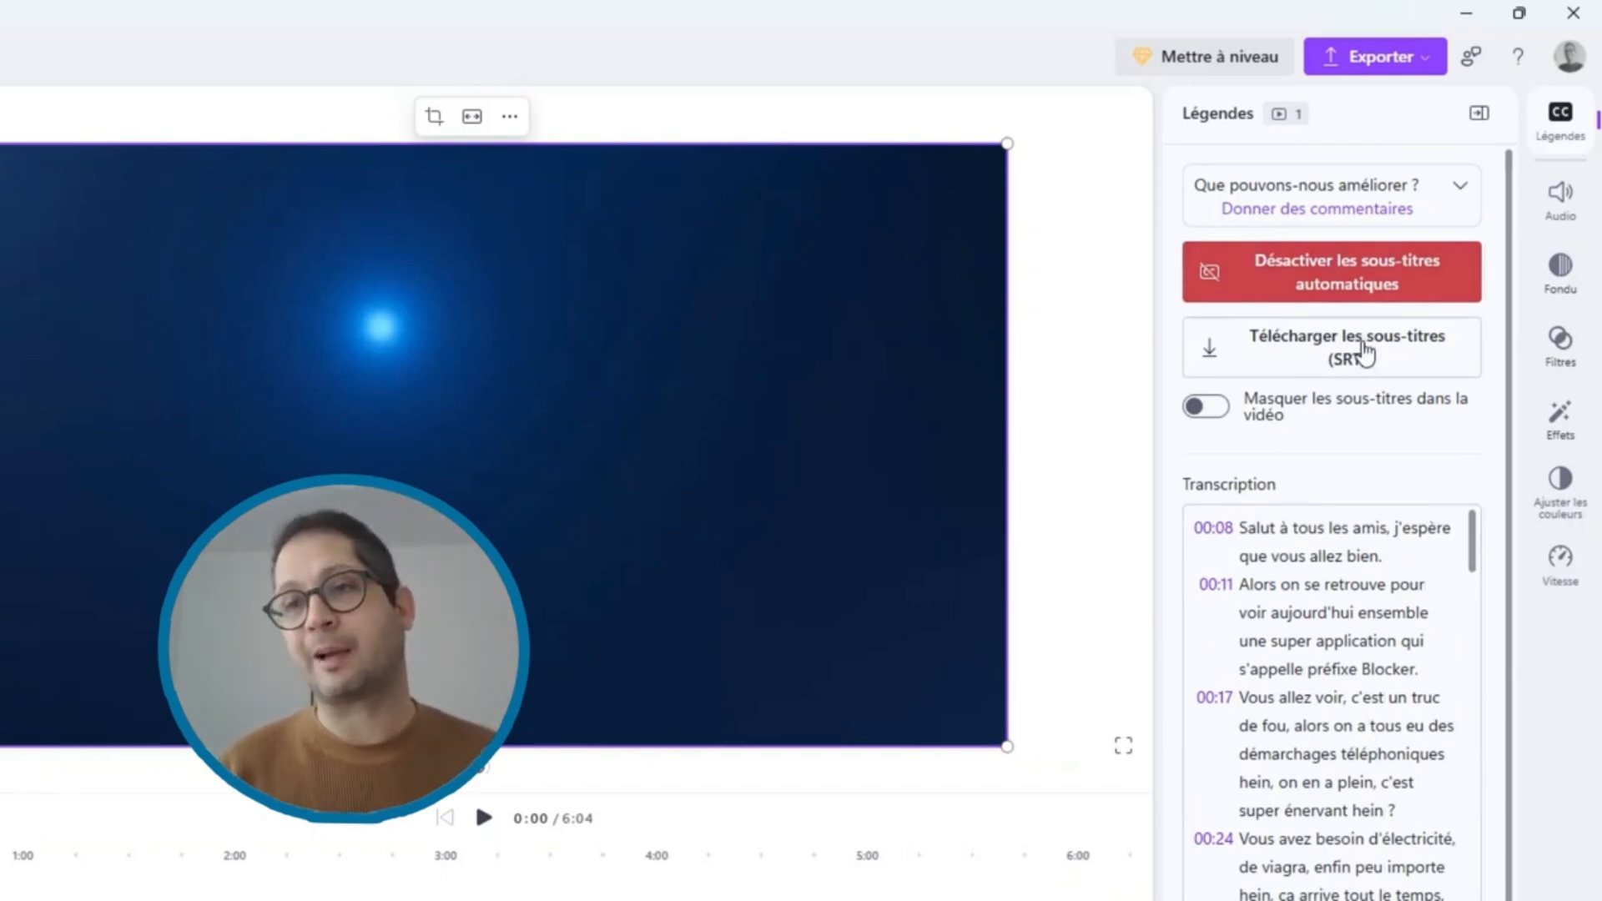
scroll(1410, 834, "down", 20)
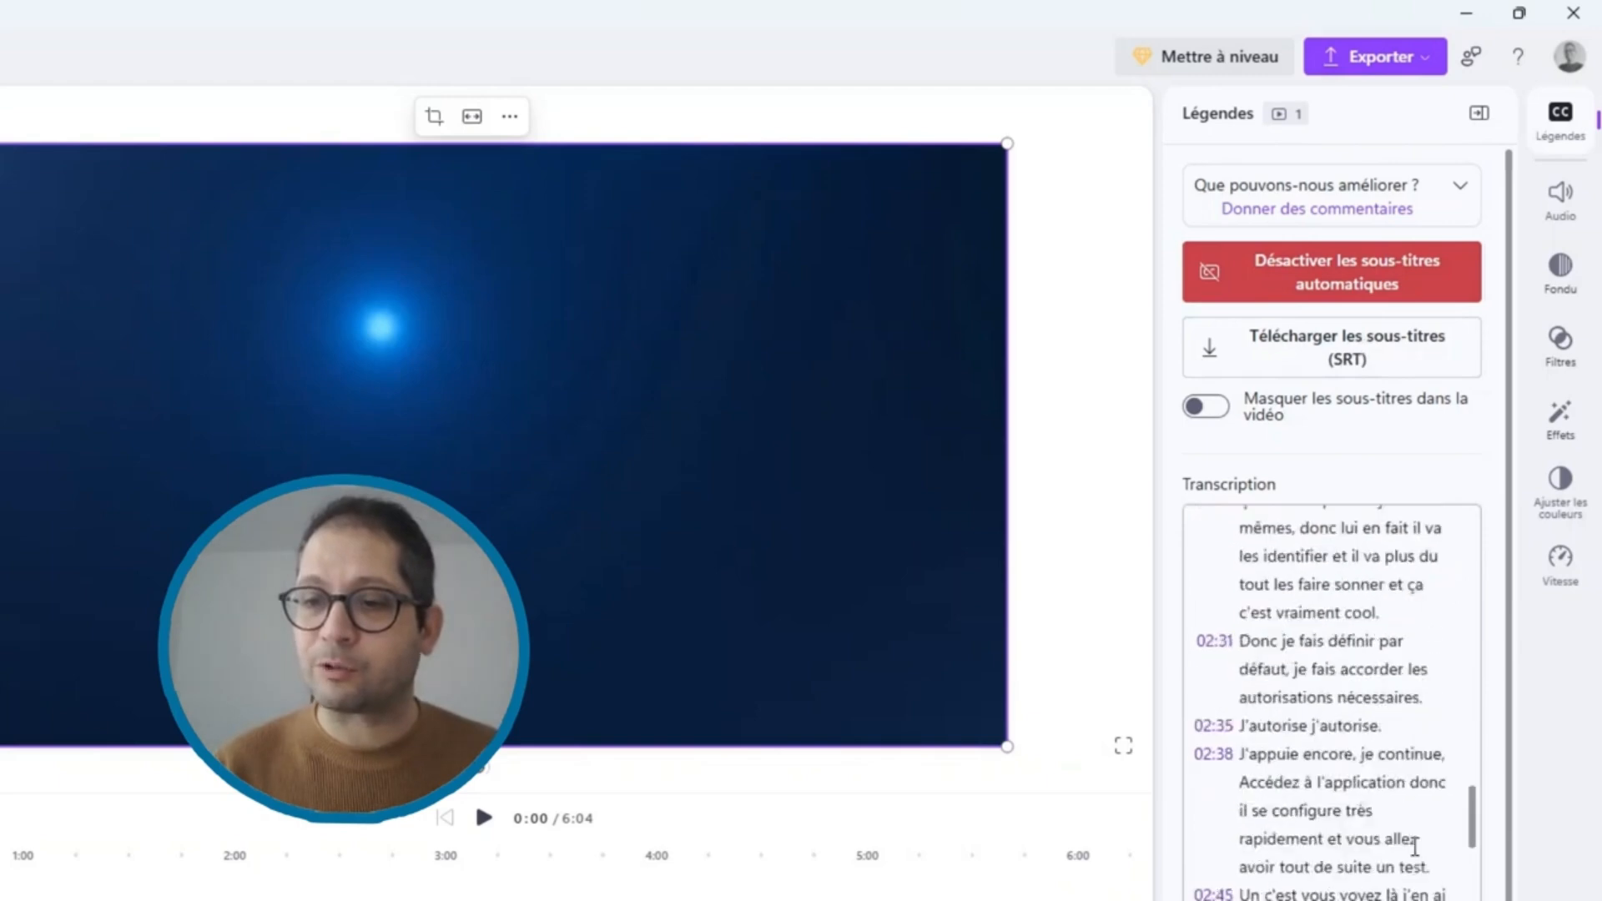
scroll(1416, 847, "down", 8)
scroll(1394, 834, "up", 20)
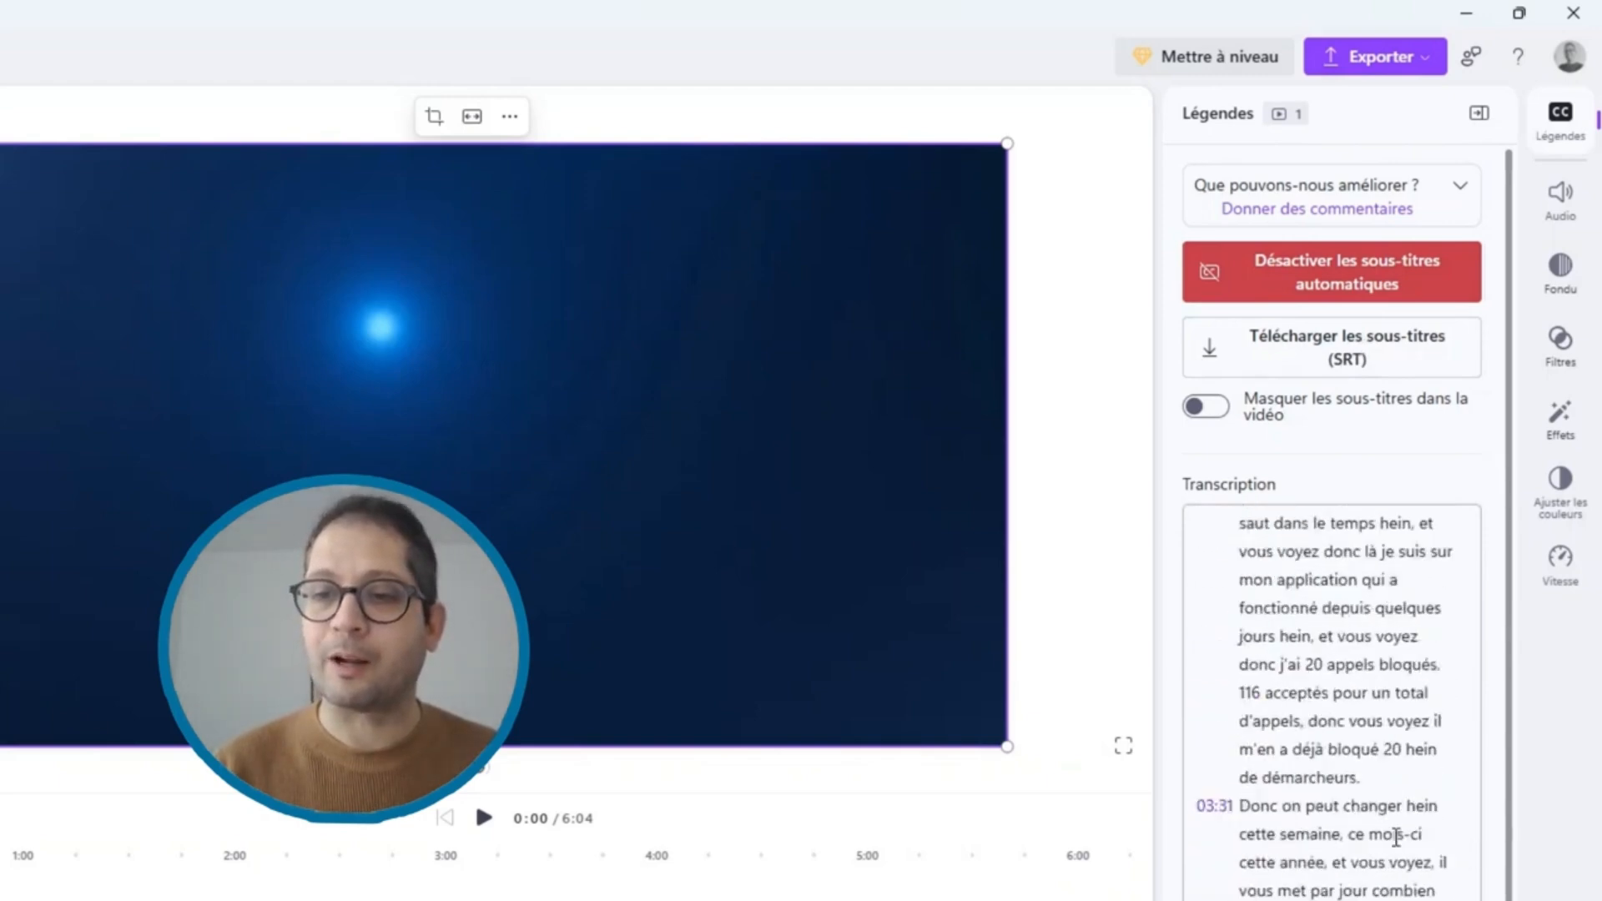
scroll(1386, 826, "up", 15)
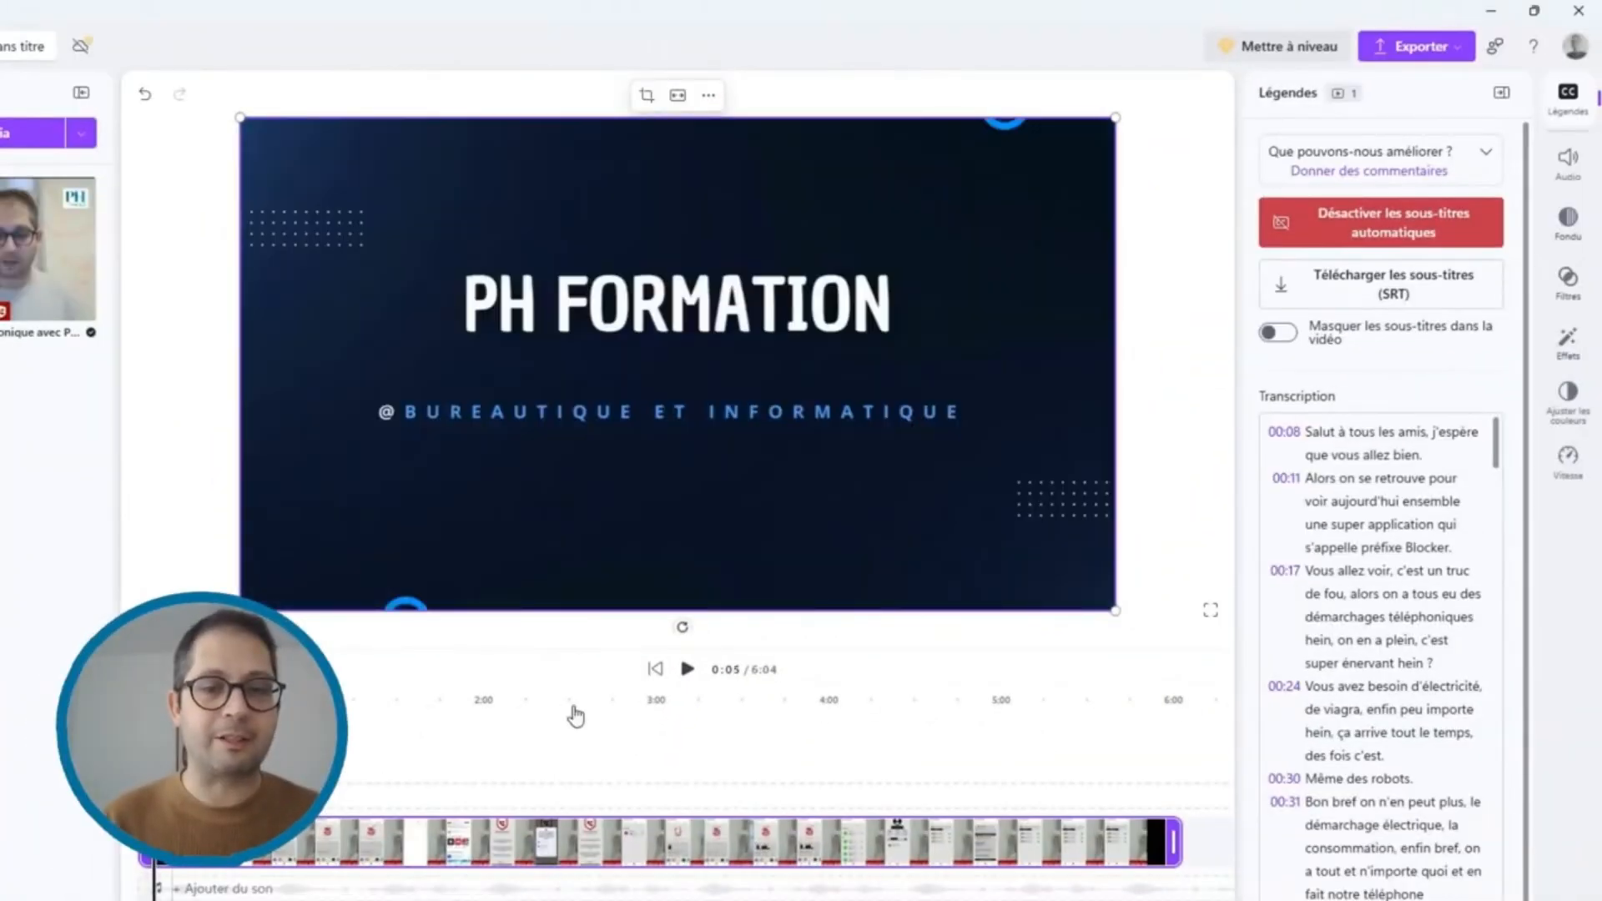
left_click(687, 668)
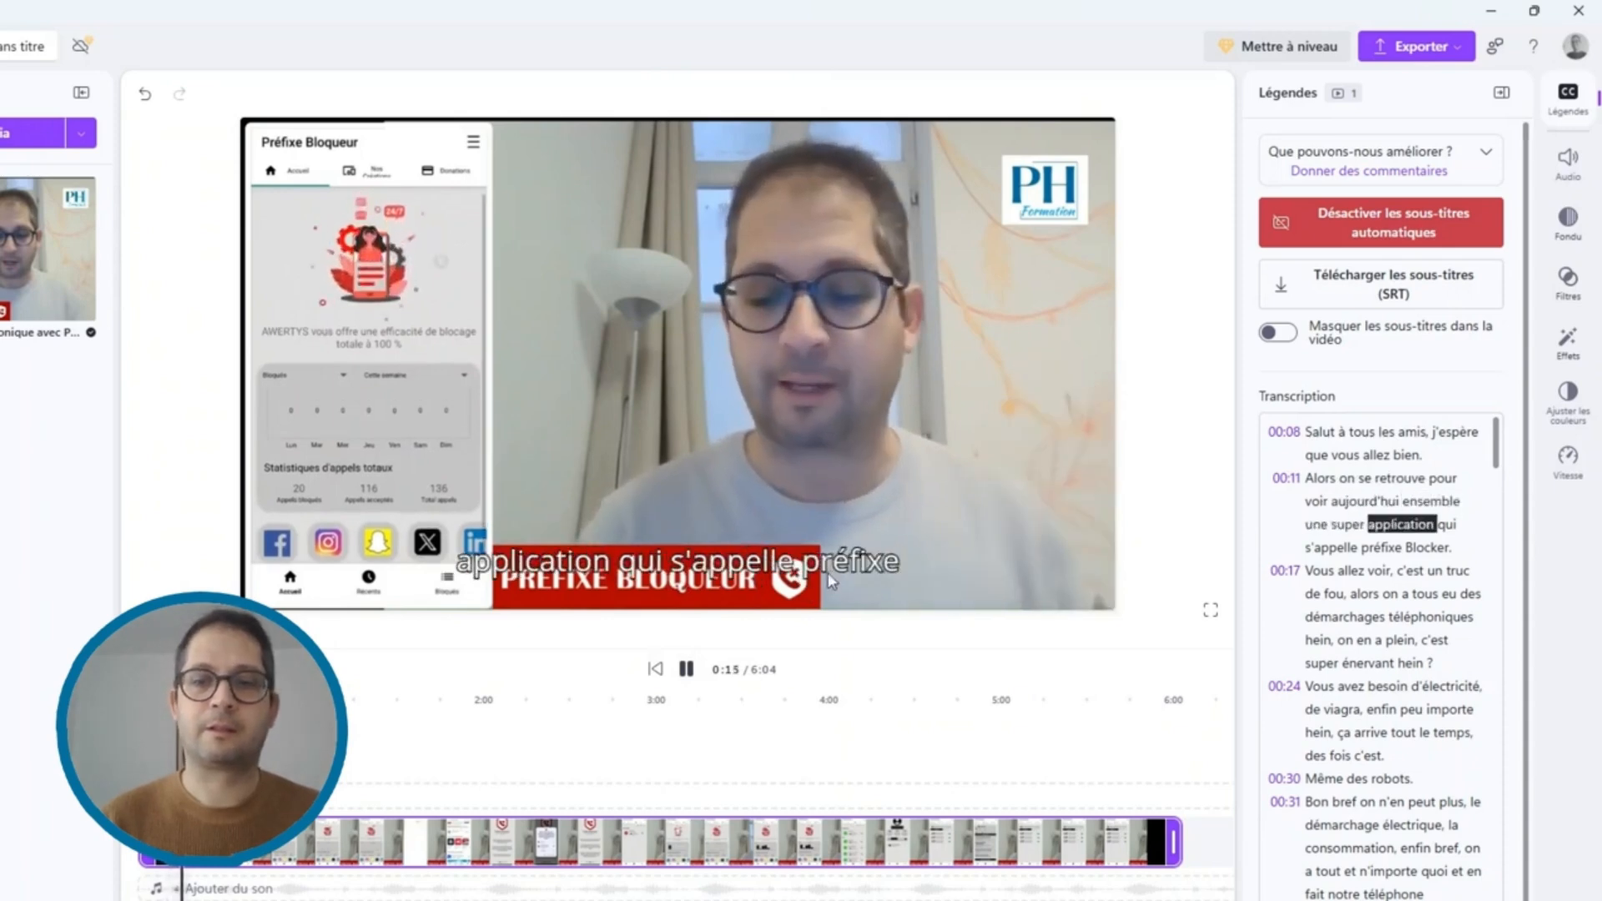
Step: Pause at 0:17, make the subtitle text bold and move it up above the red PRÉFIXE BLOQUEUR banner
left_click(688, 670)
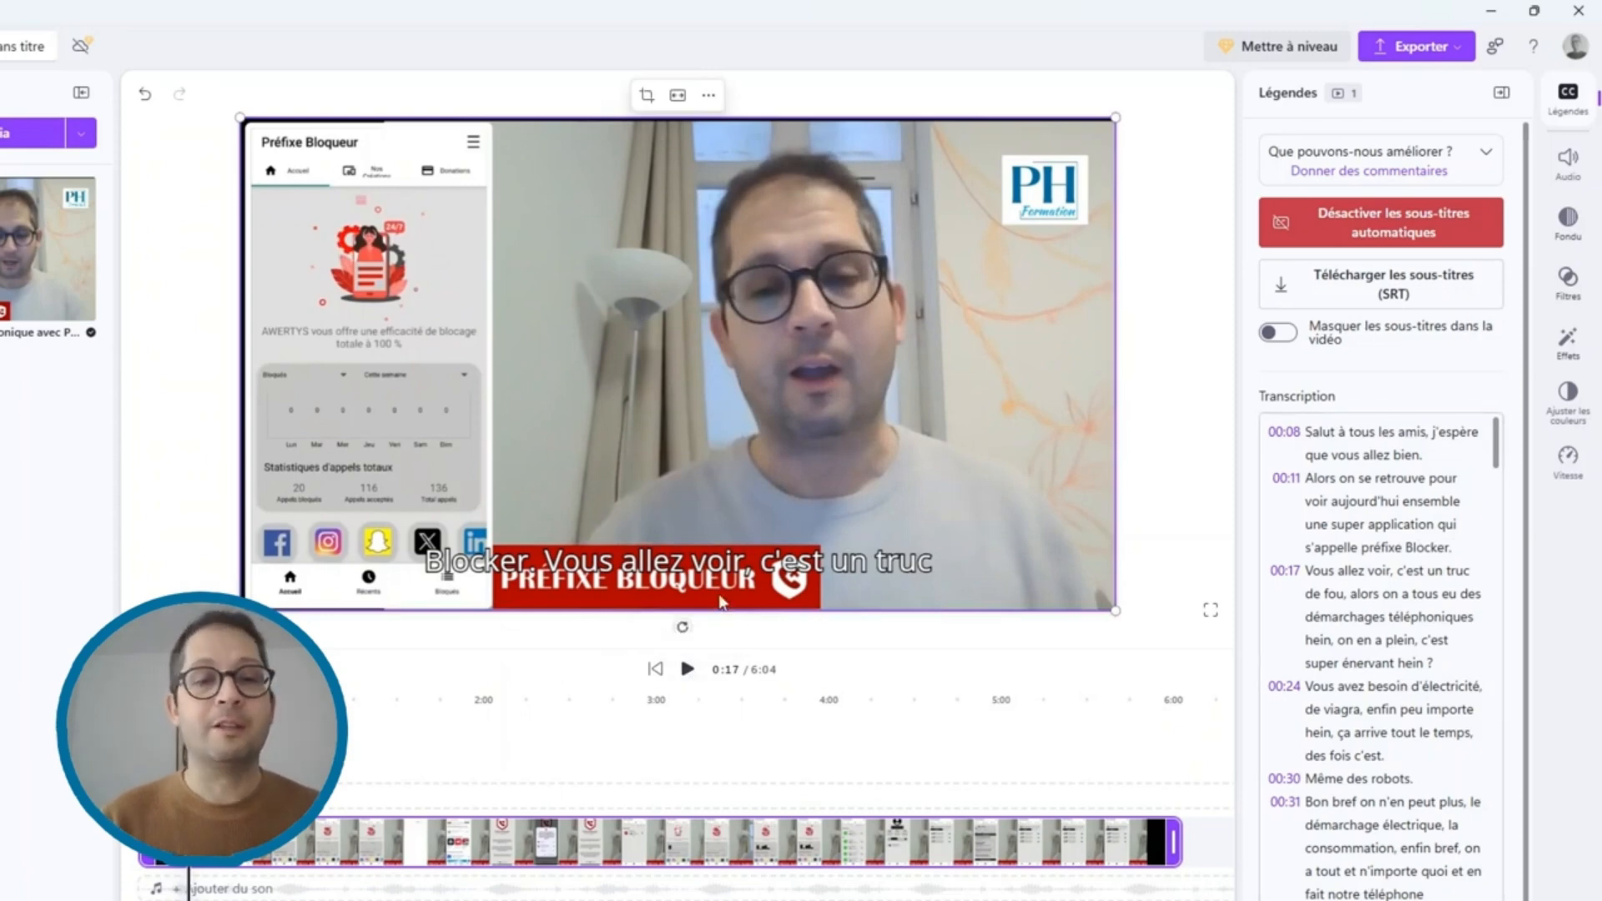
left_click(708, 571)
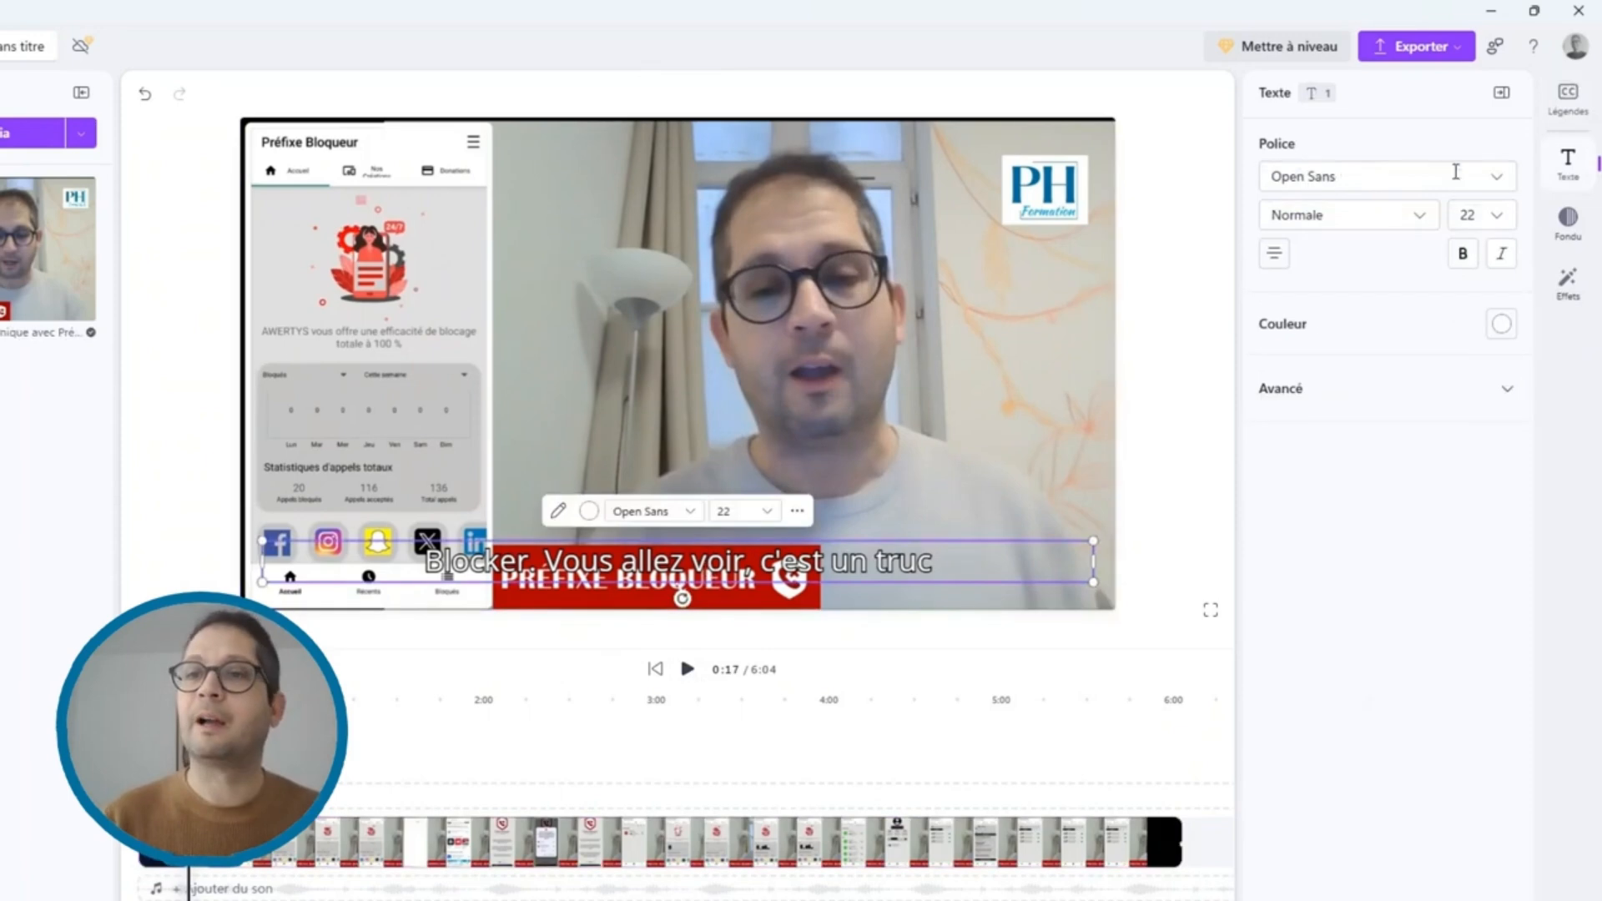
left_click(1463, 257)
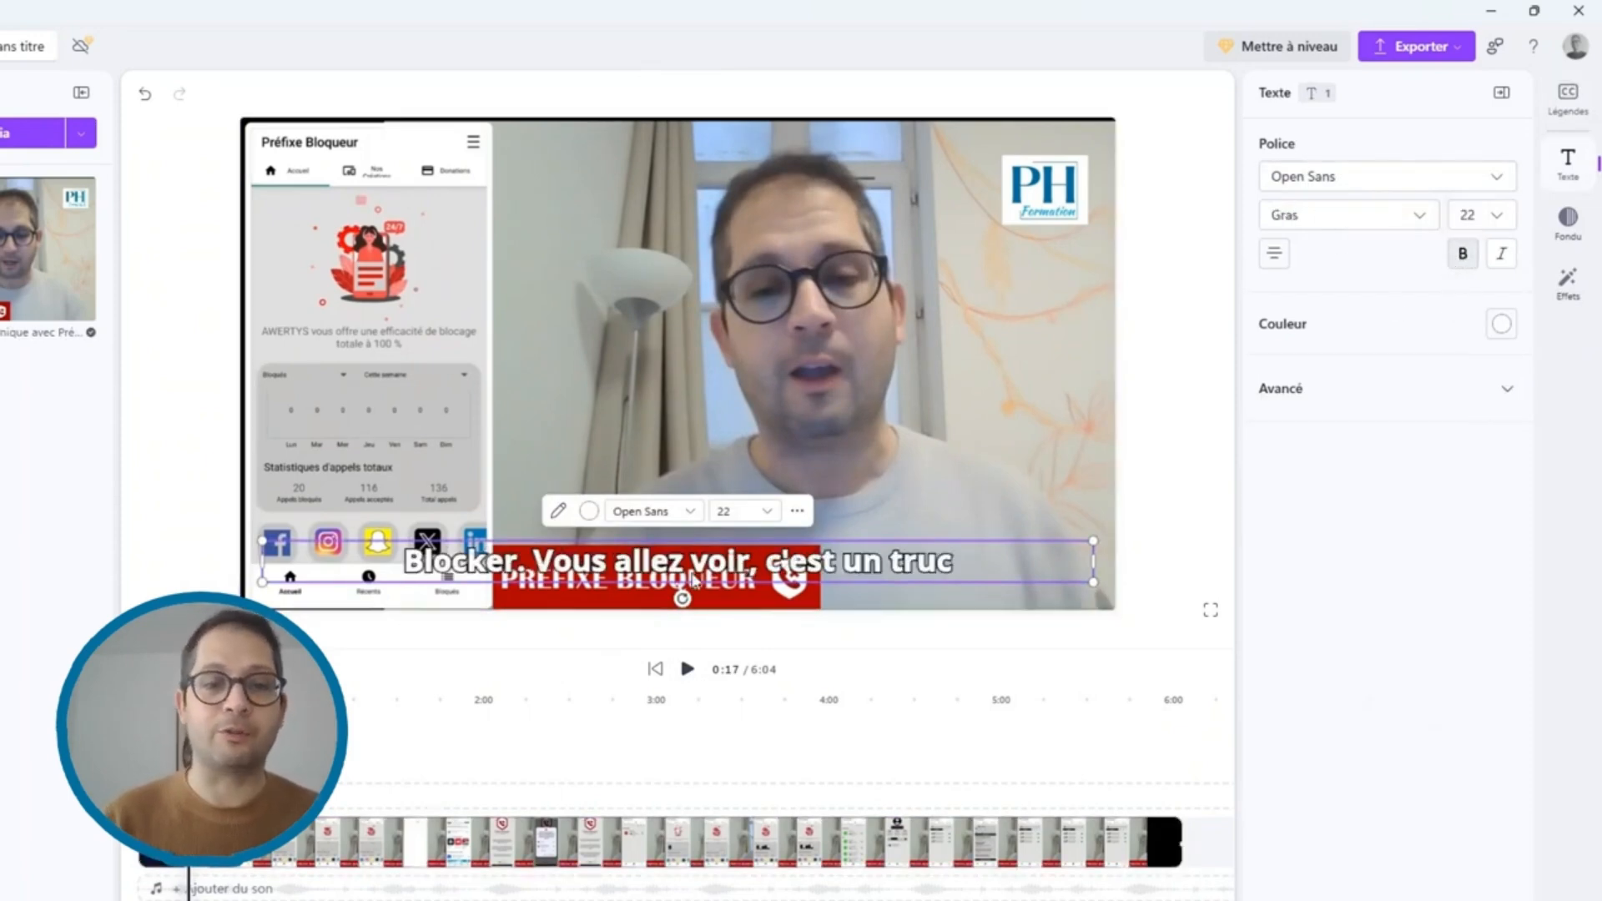
left_click_drag(698, 567, 686, 522)
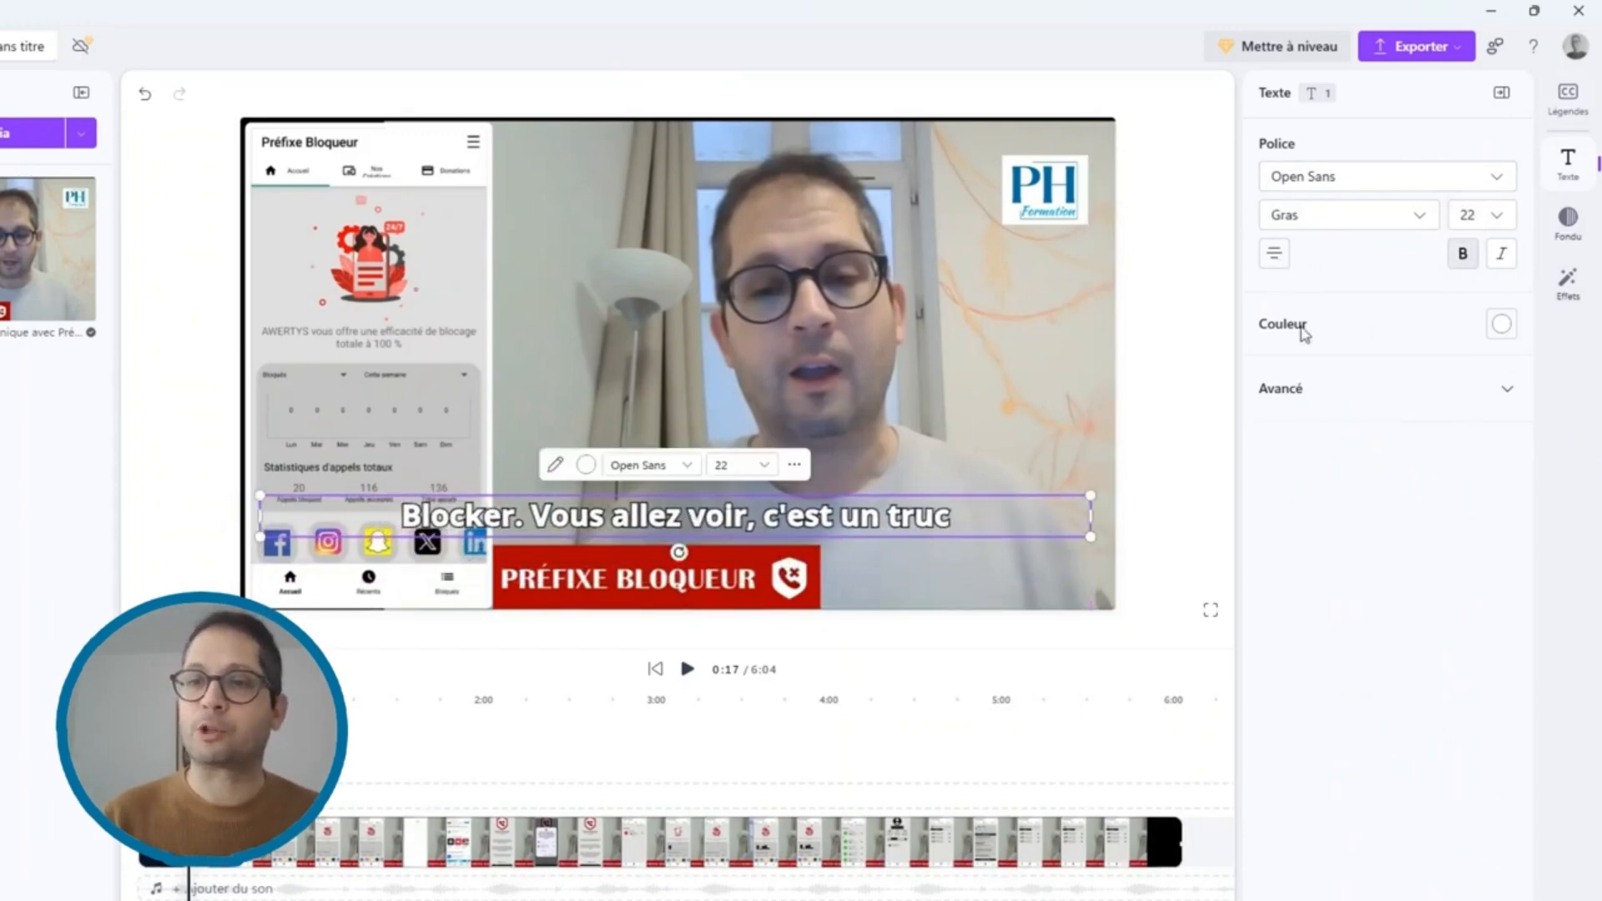
Step: View the subtitle's advanced text settings and its alignment options
left_click(1298, 392)
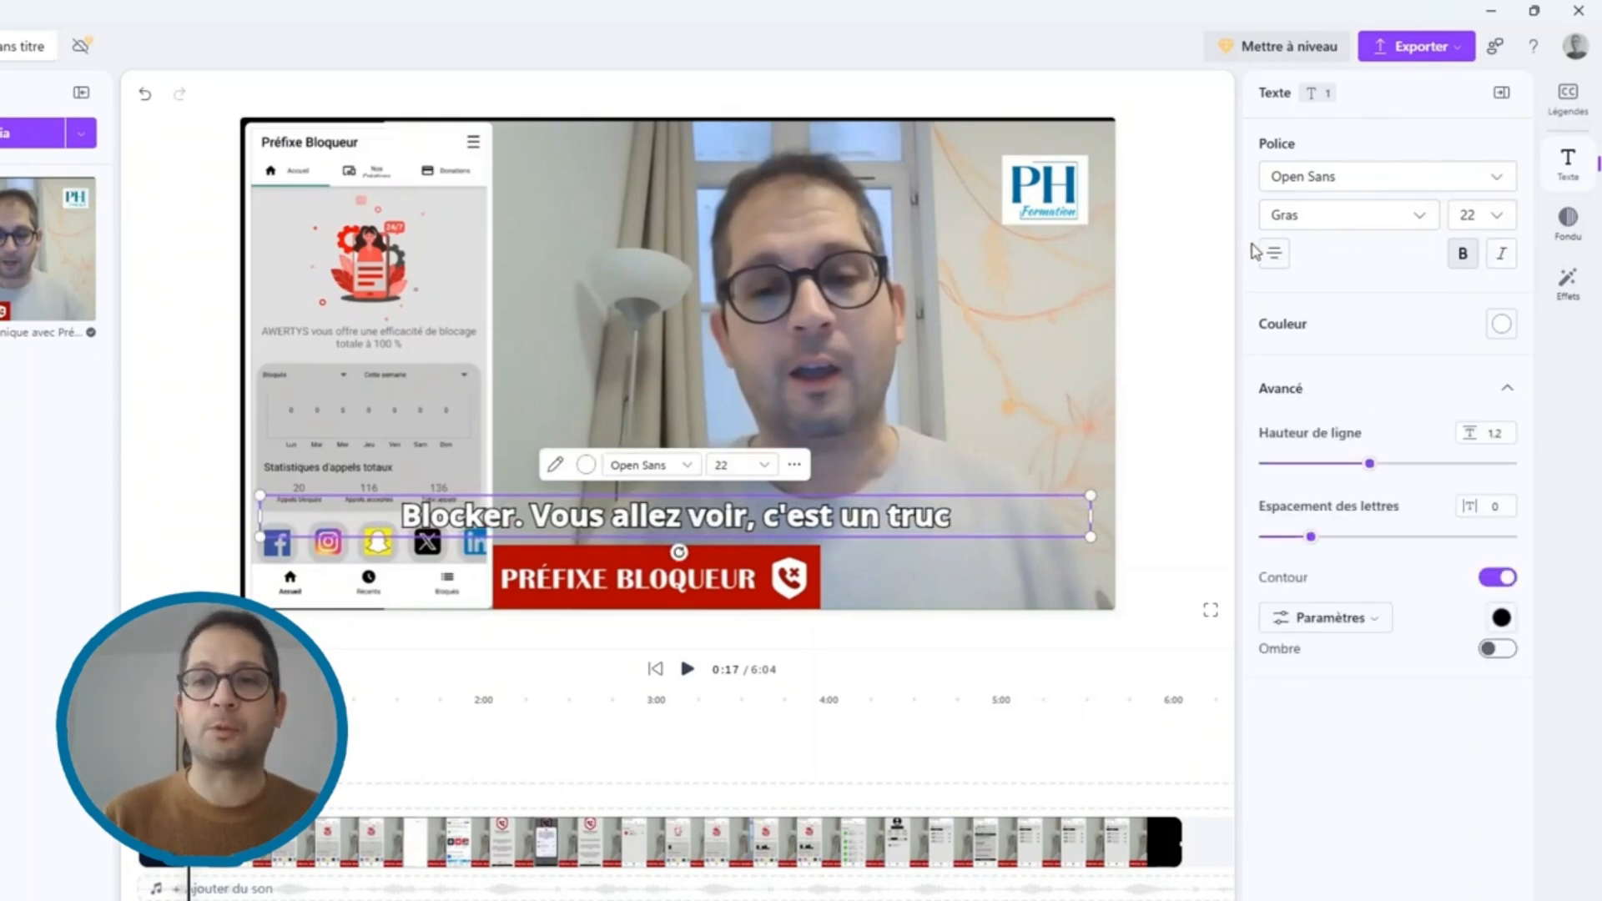
left_click(1274, 255)
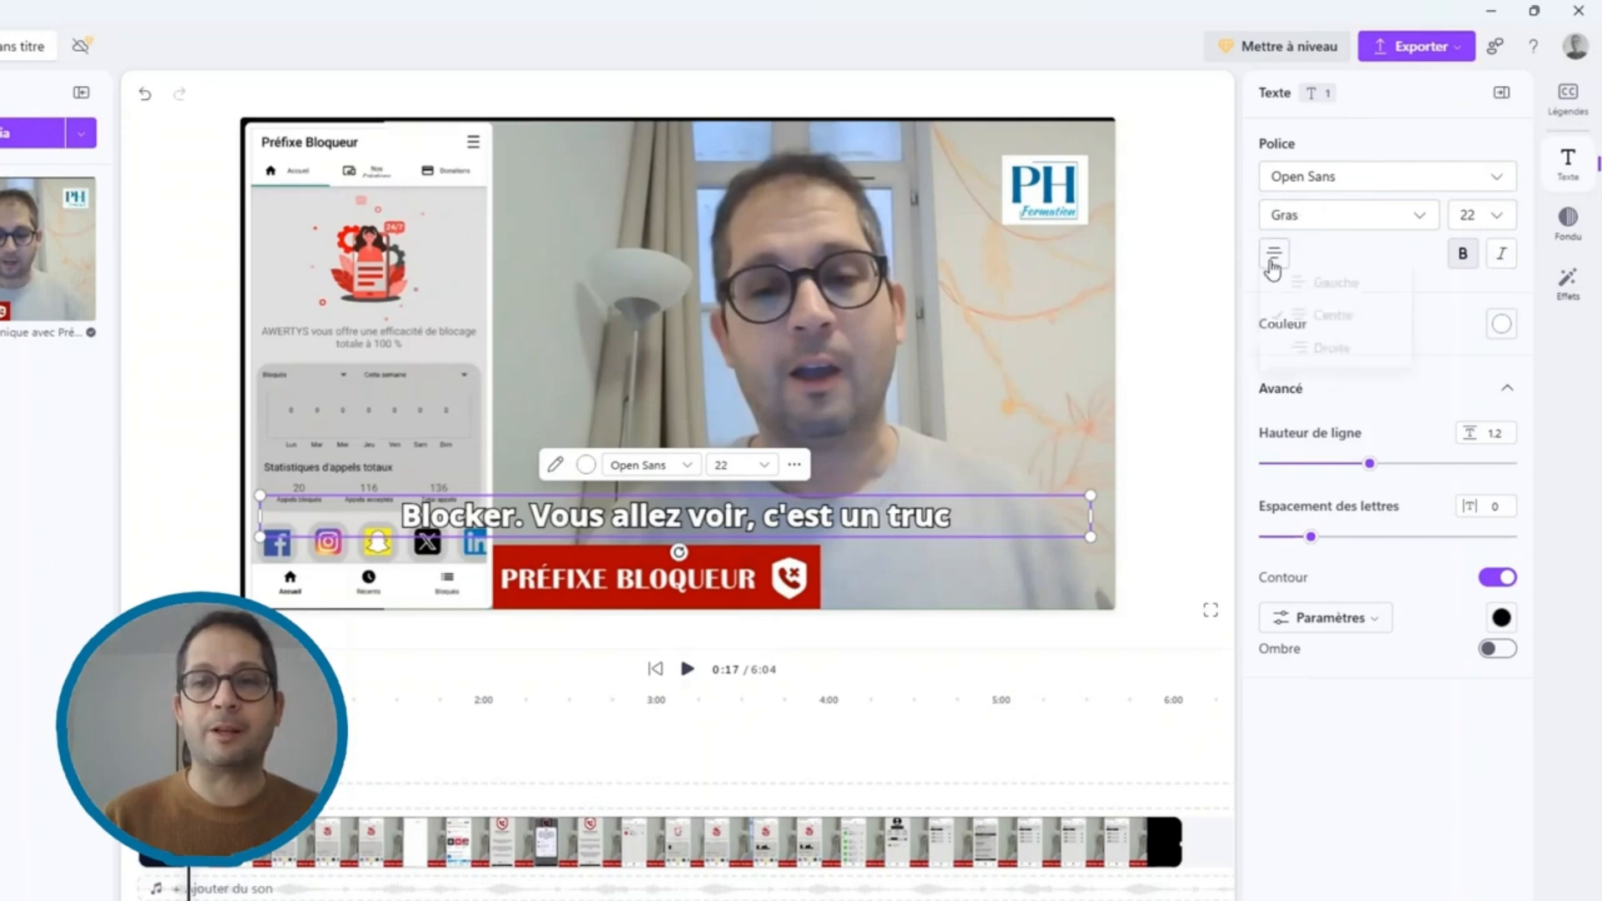
left_click(1273, 265)
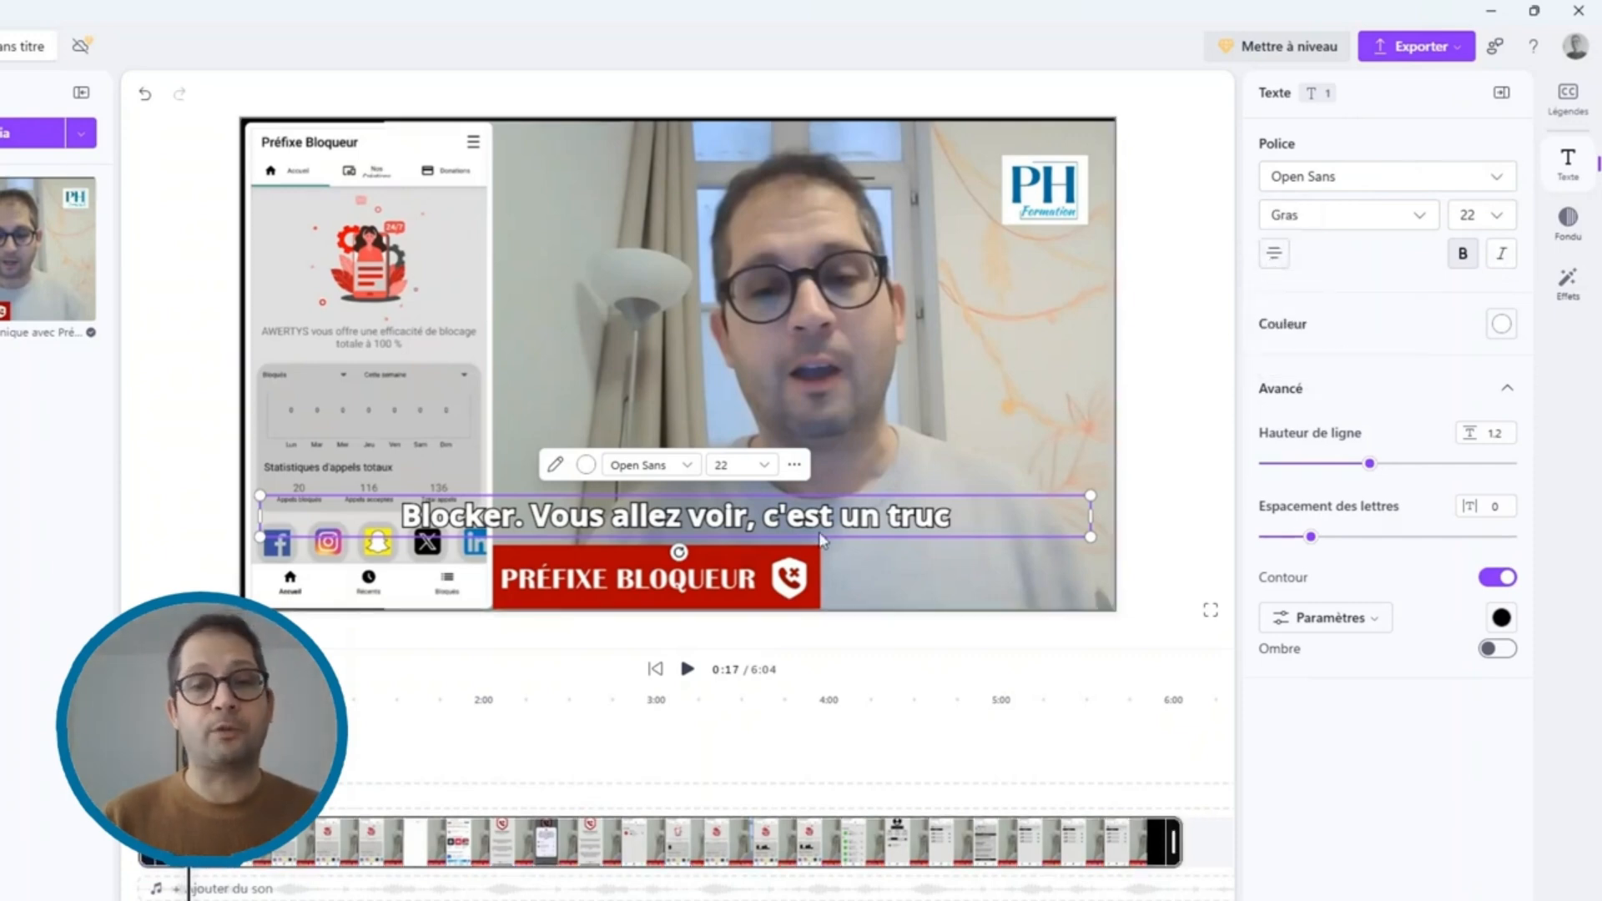
Step: Return to the captions, play the video to 0:23 and move the subtitle up above the red banner again
left_click(1569, 98)
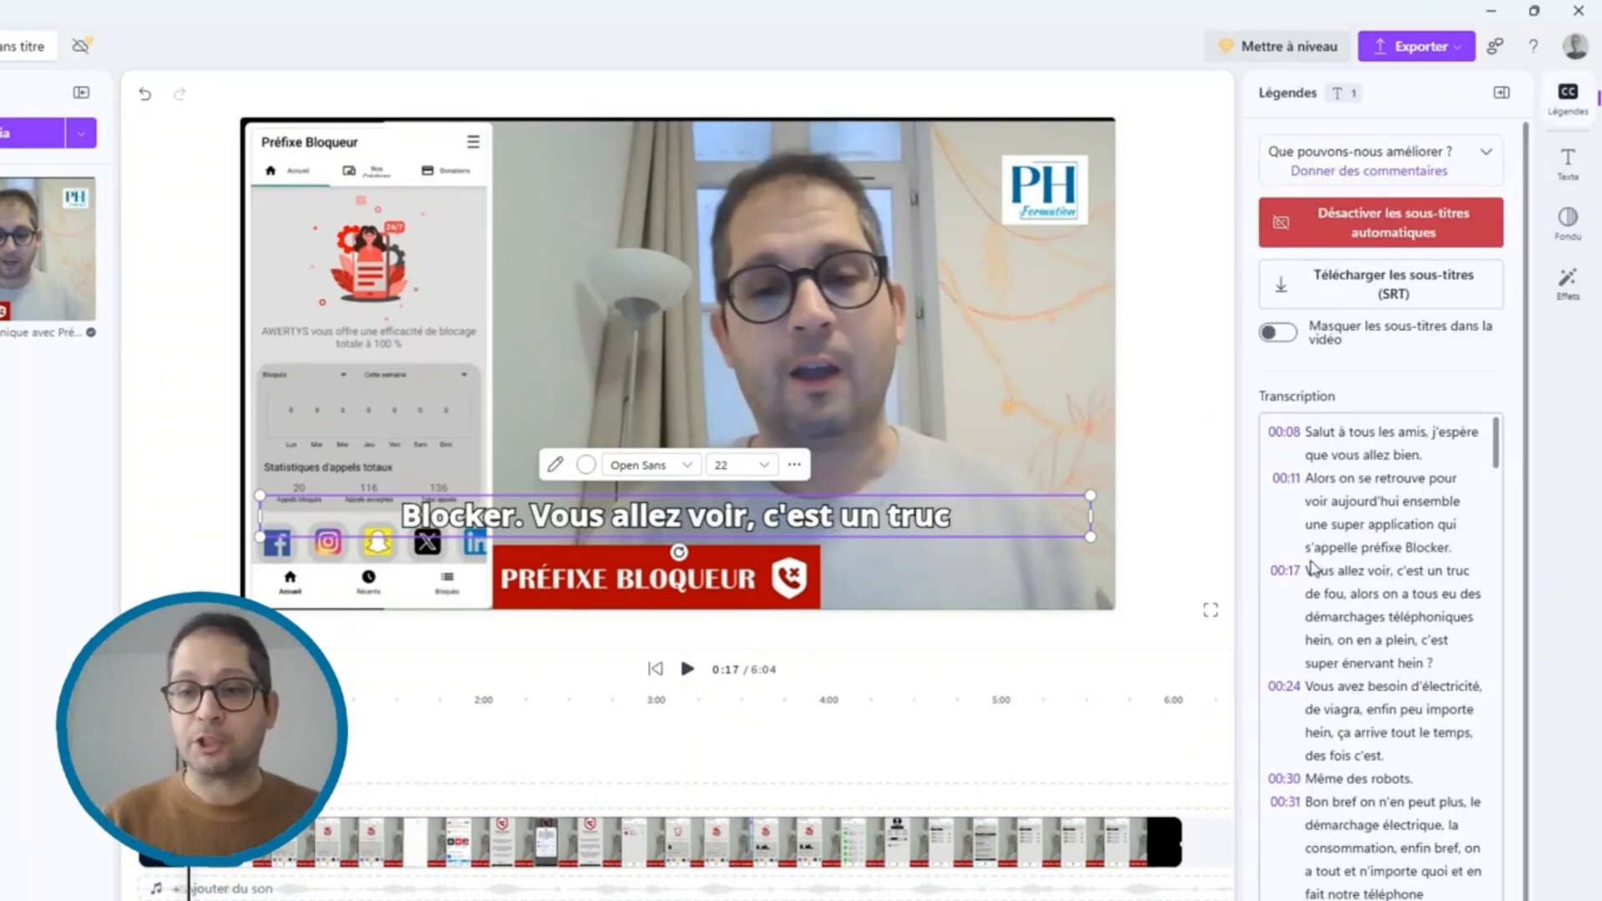
left_click(683, 670)
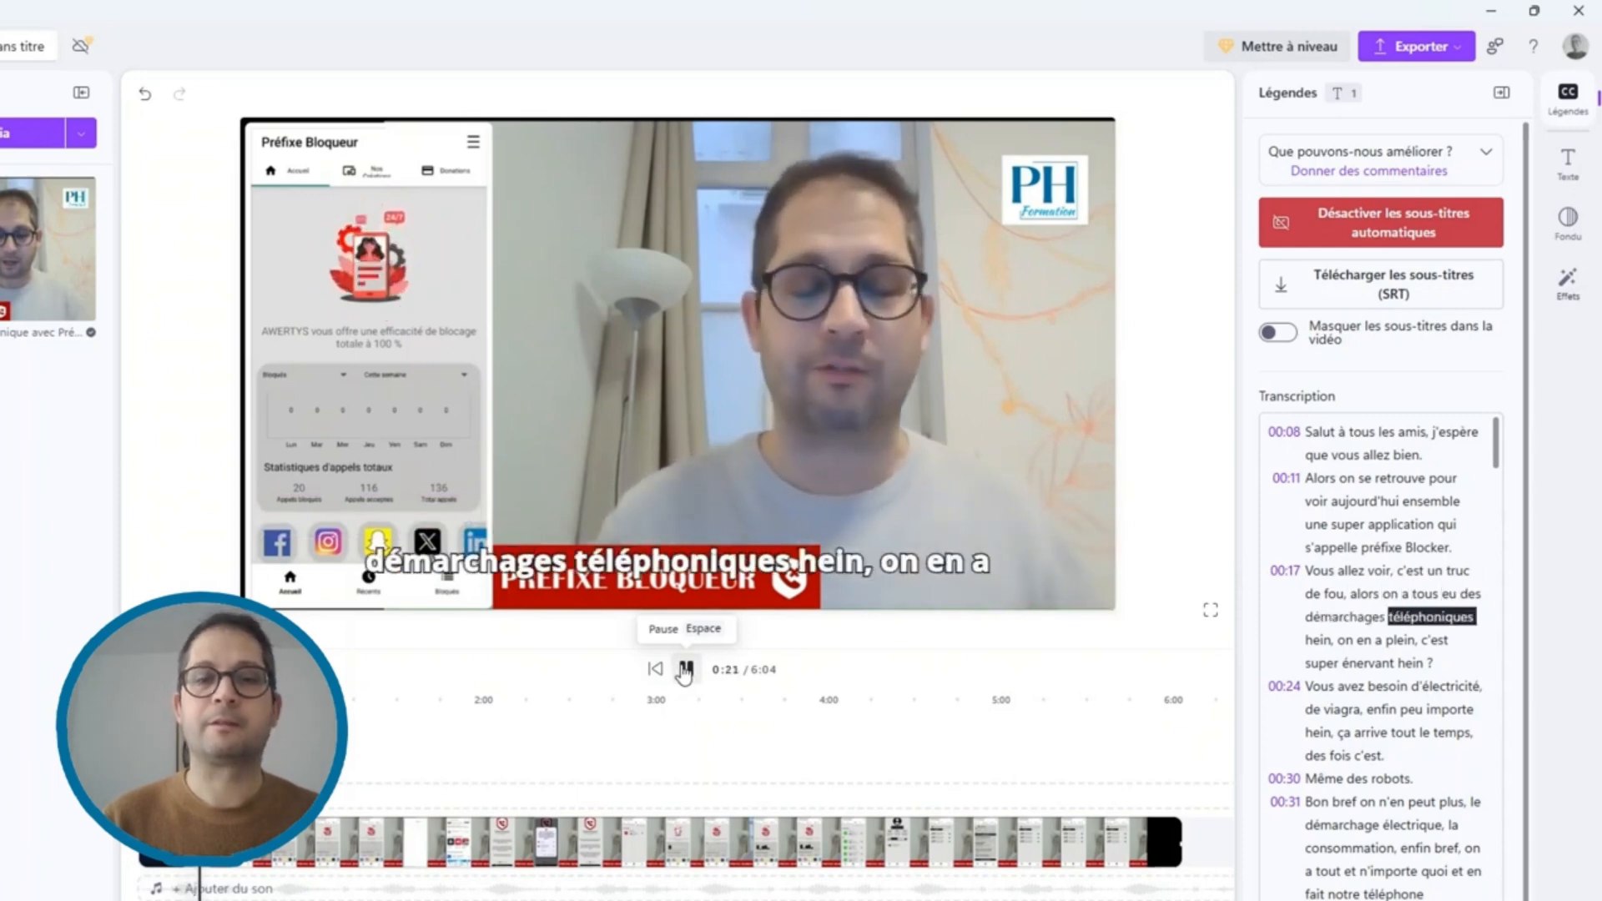
left_click(685, 670)
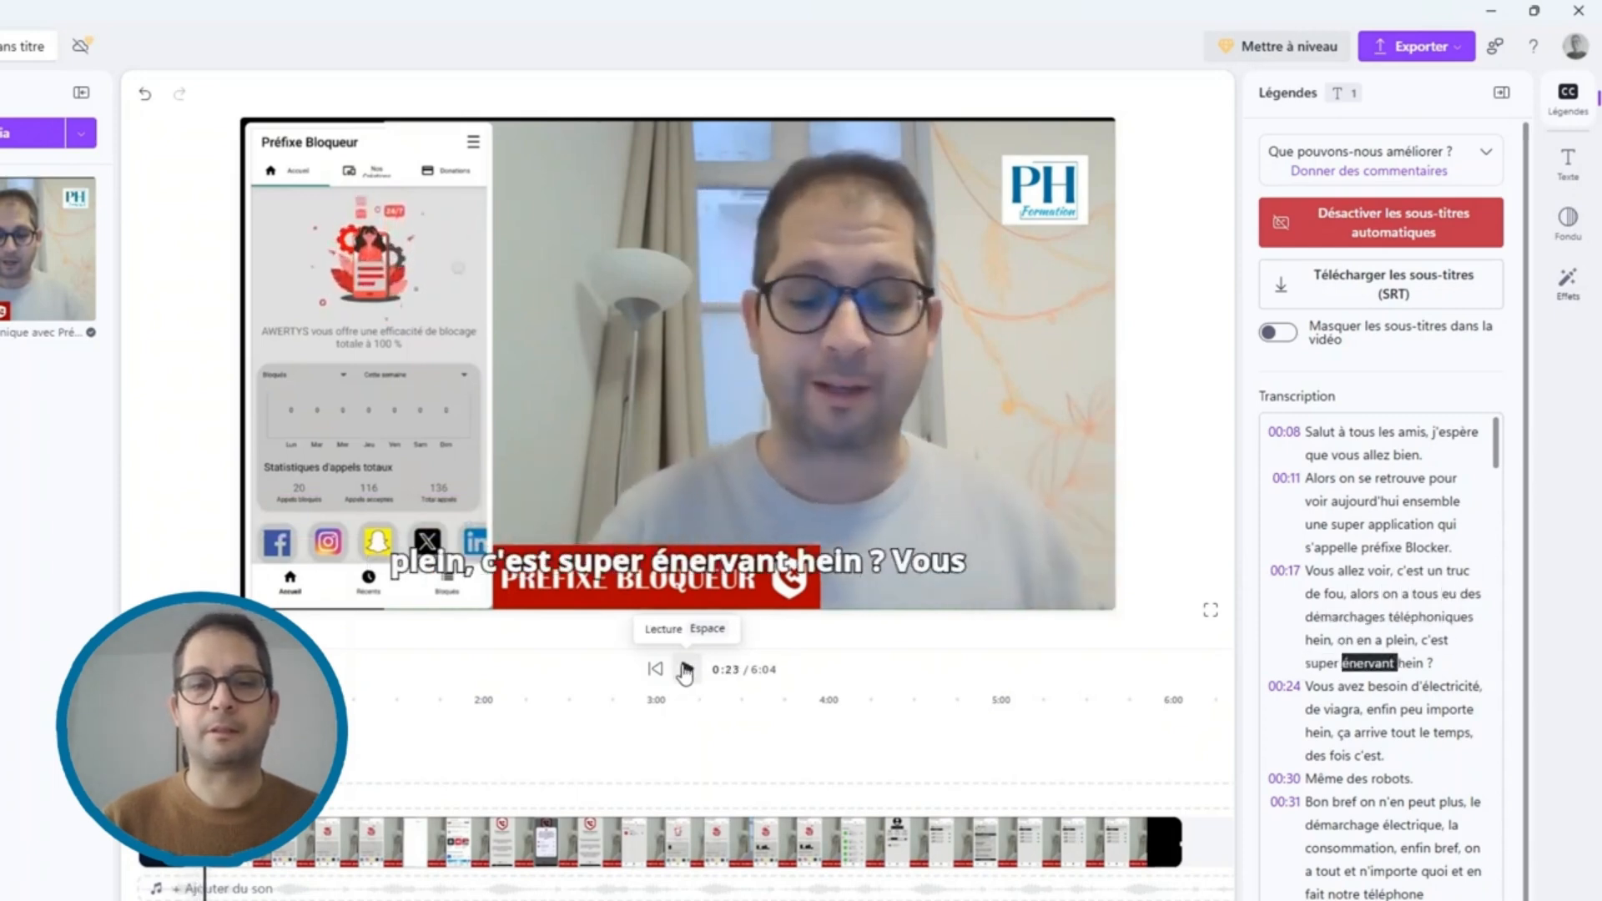
left_click_drag(725, 568, 719, 524)
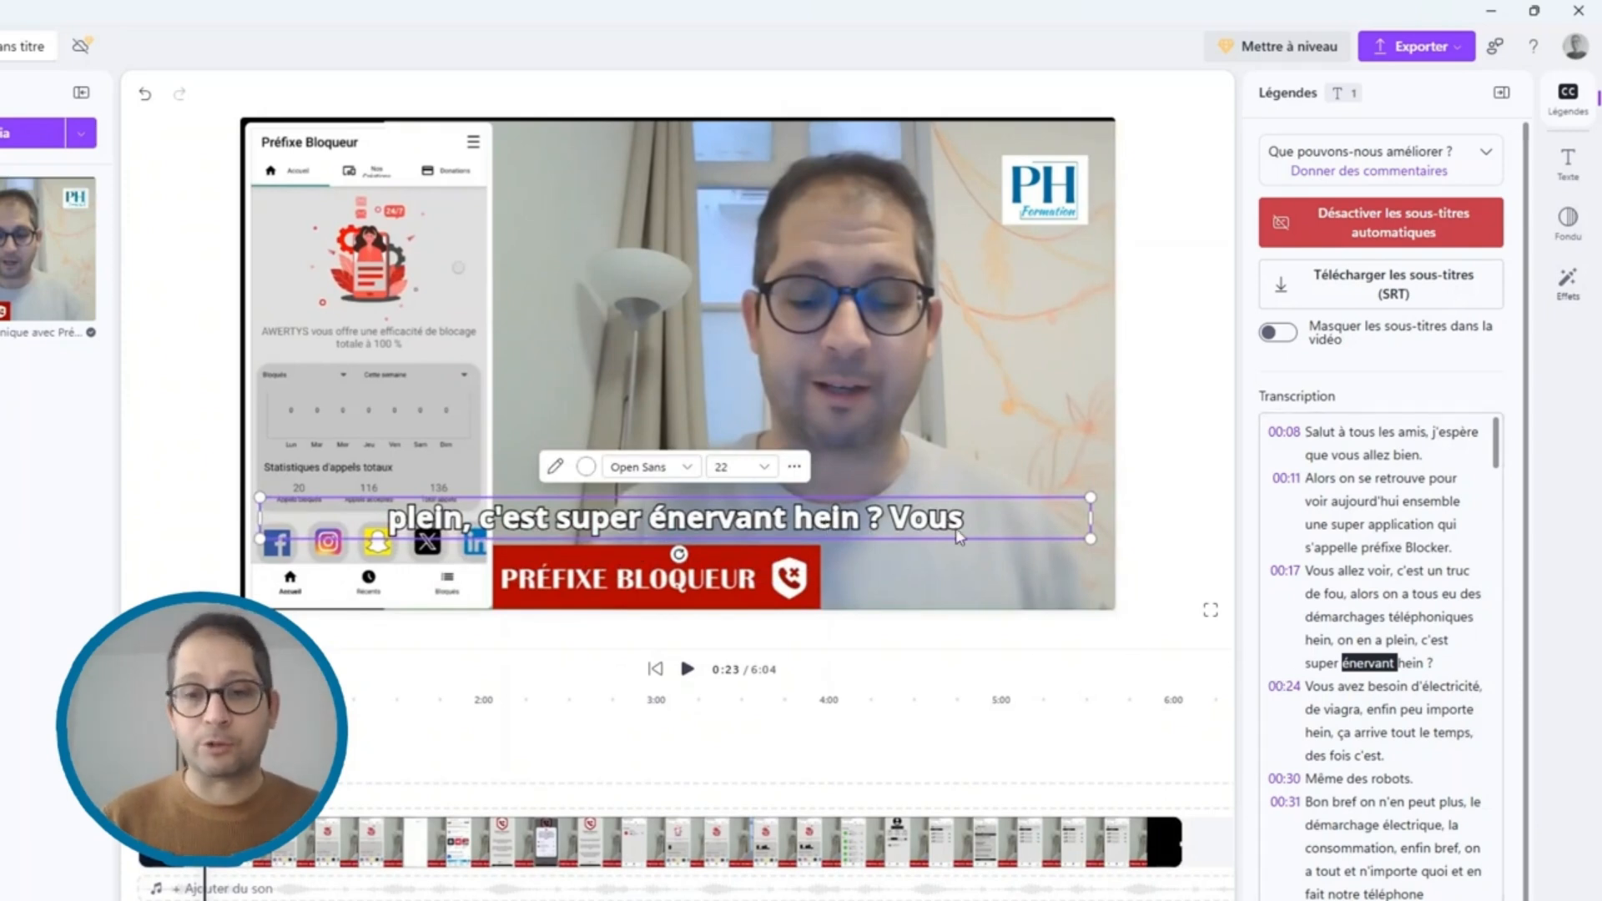
Step: Replace "hein ?" after "super énervant" with a period in the 00:17 transcript passage
left_click(1353, 686)
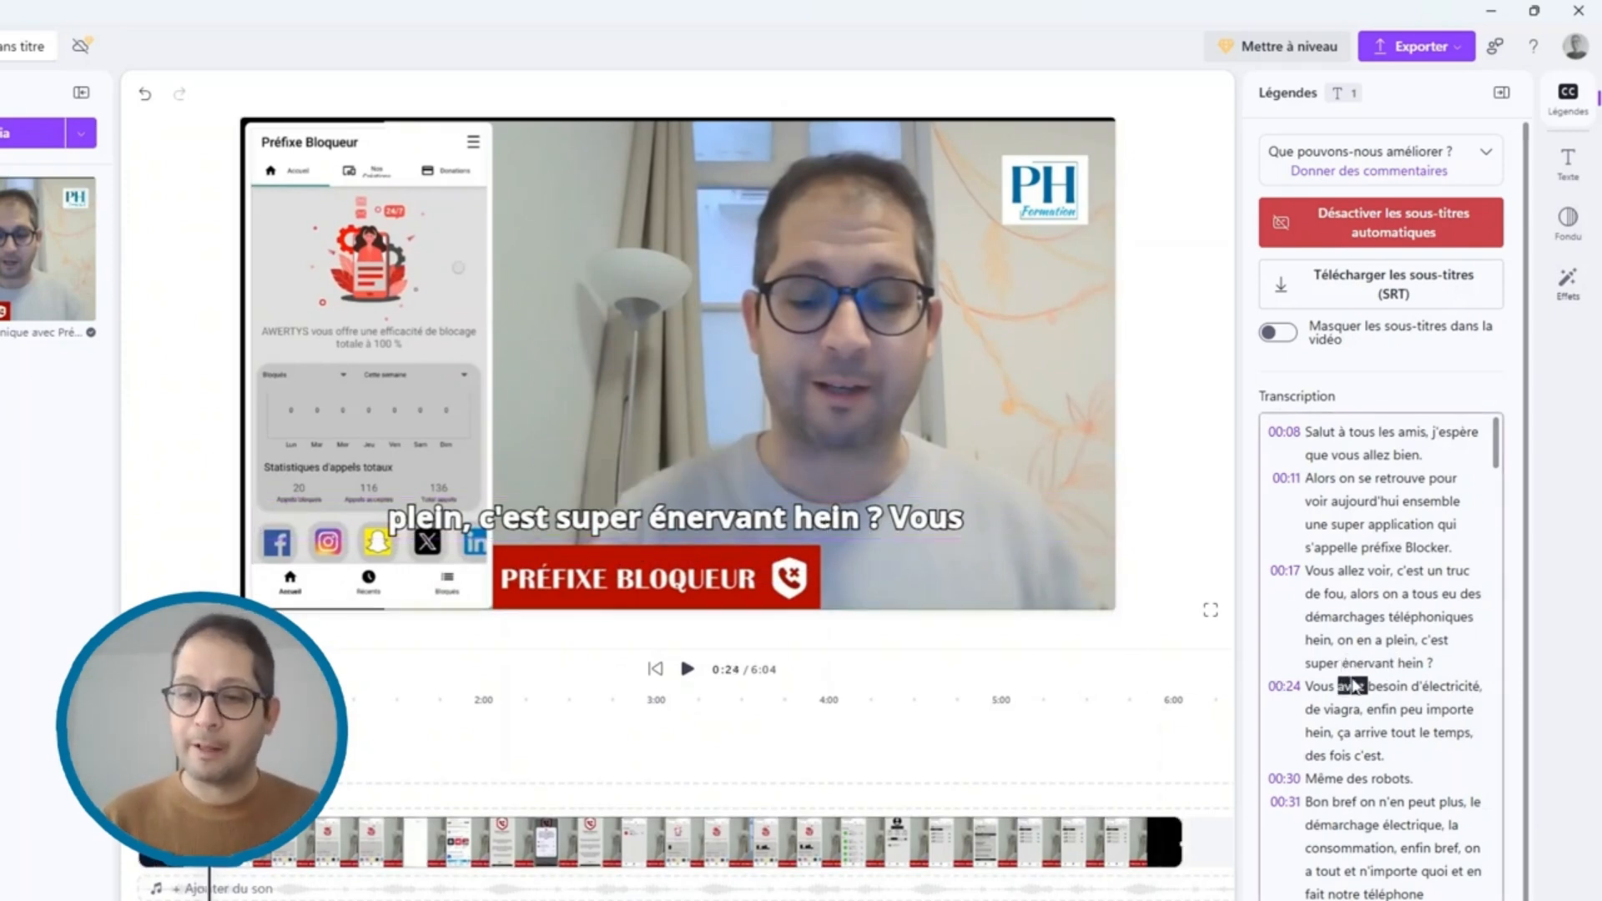
left_click(1419, 666)
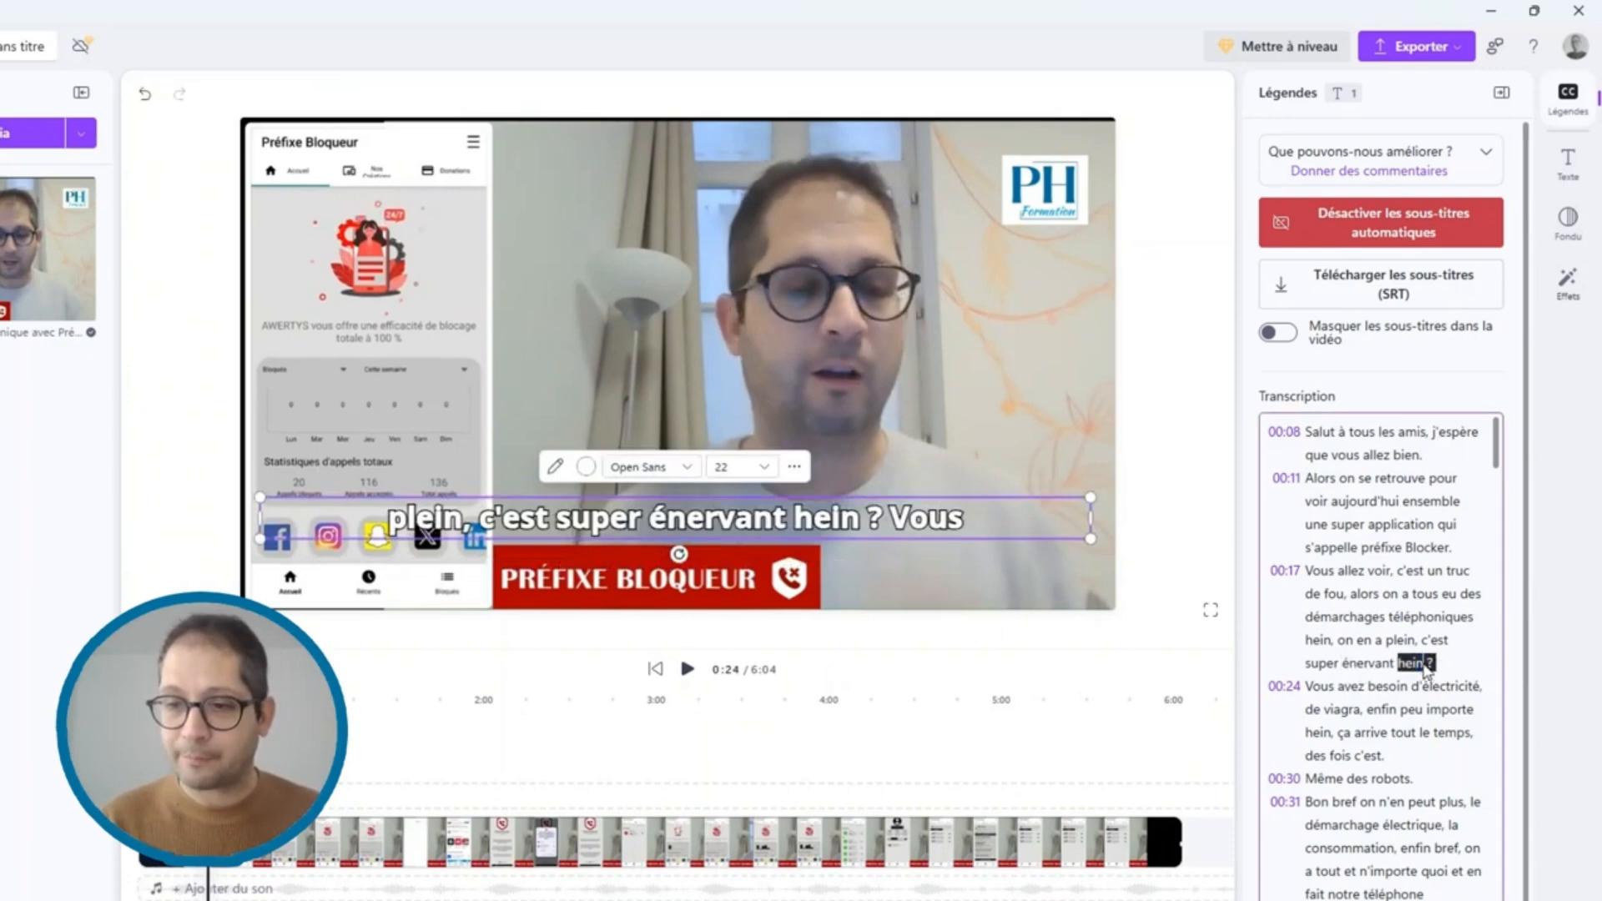
key("BackSpace")
key("BackSpace")
key("BackSpace")
key("BackSpace")
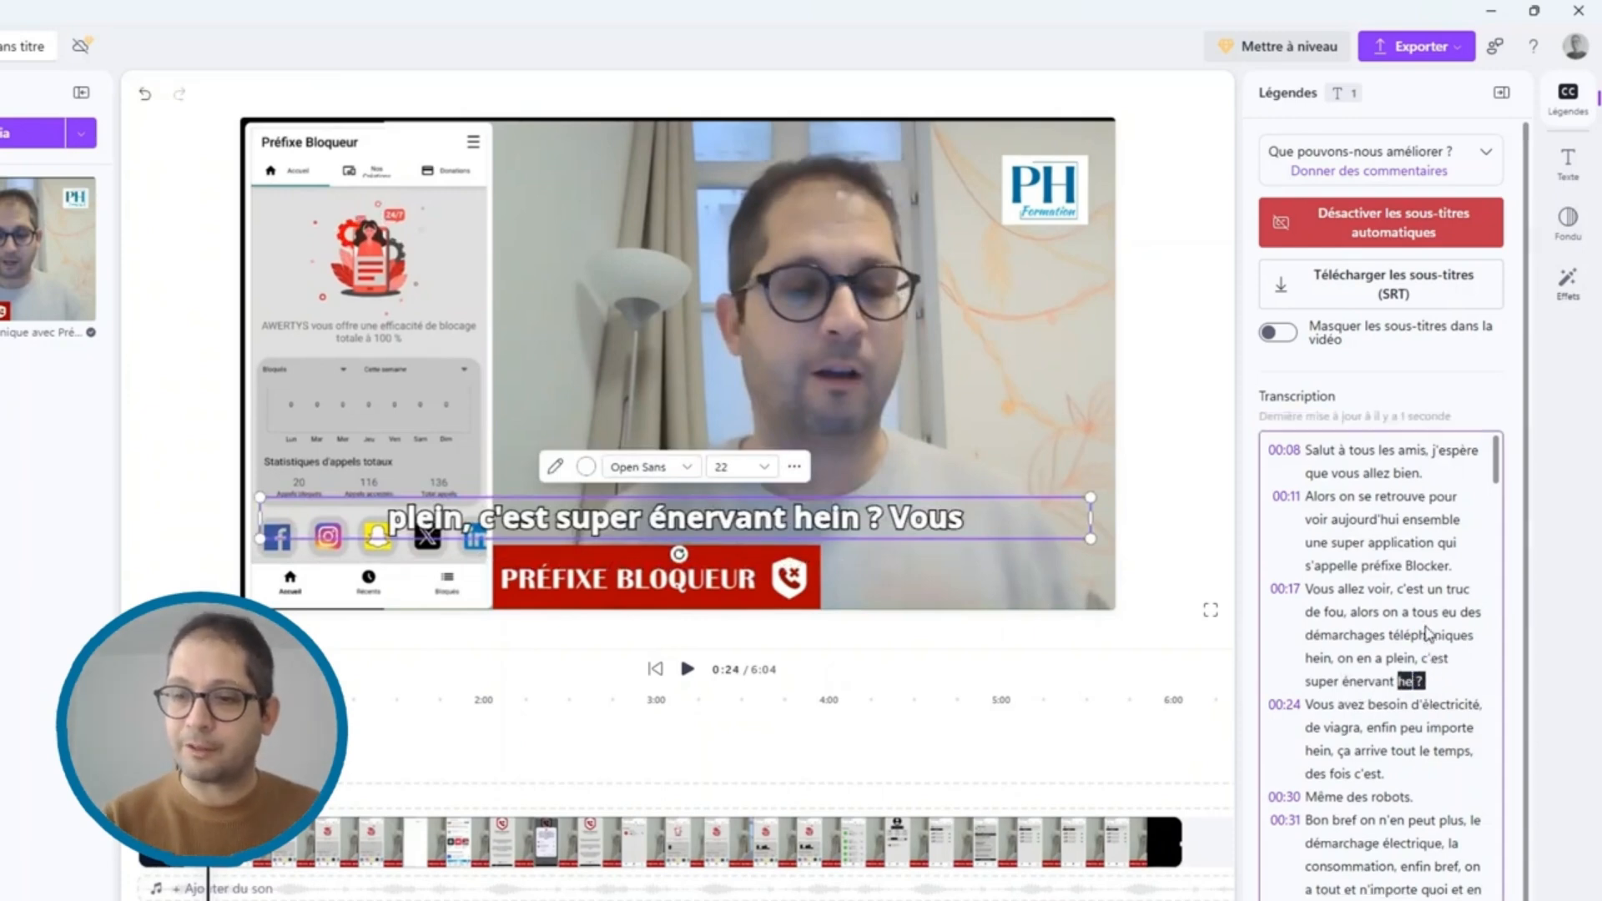
key("Delete")
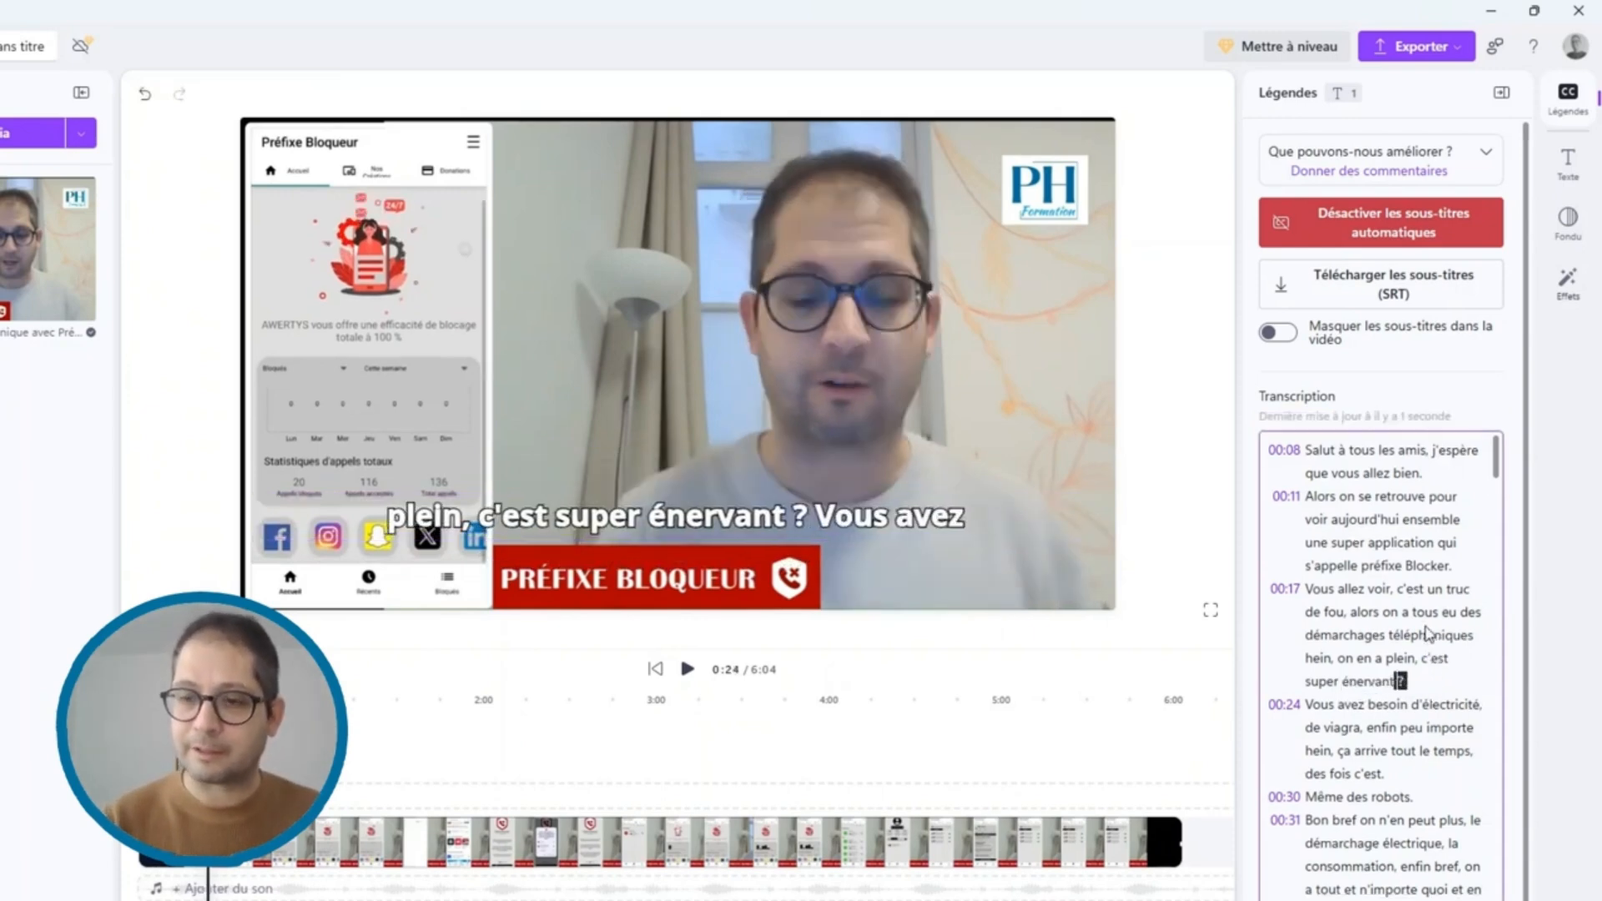
key("Delete")
type(".")
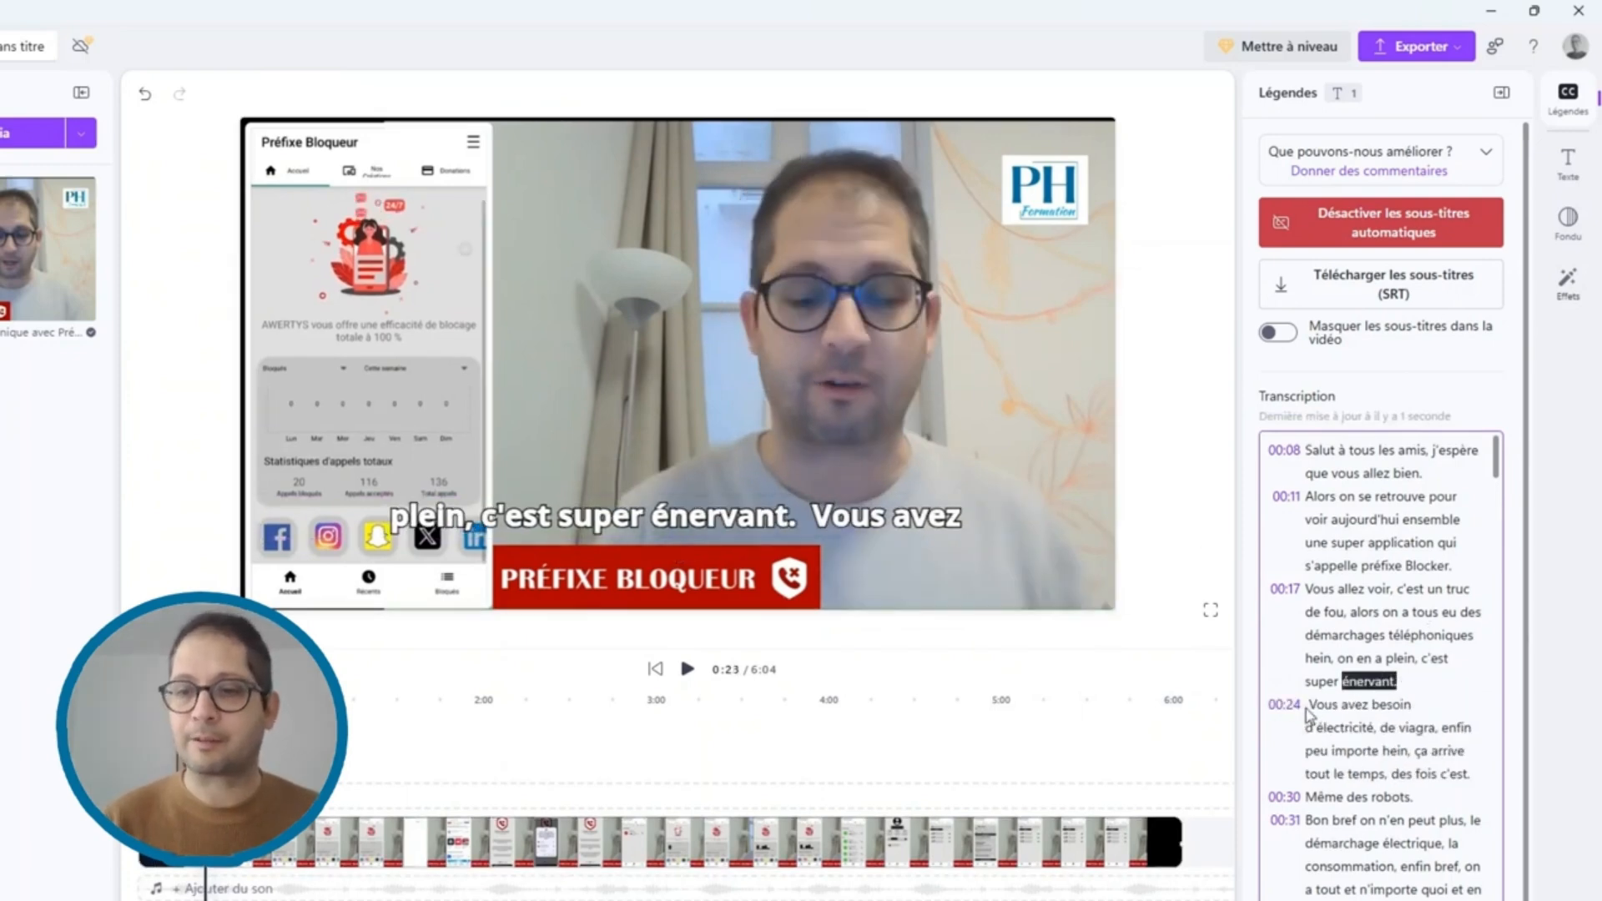
Step: Remove the extra space before "Vous" at the start of the 00:24 transcript passage
left_click(1310, 708)
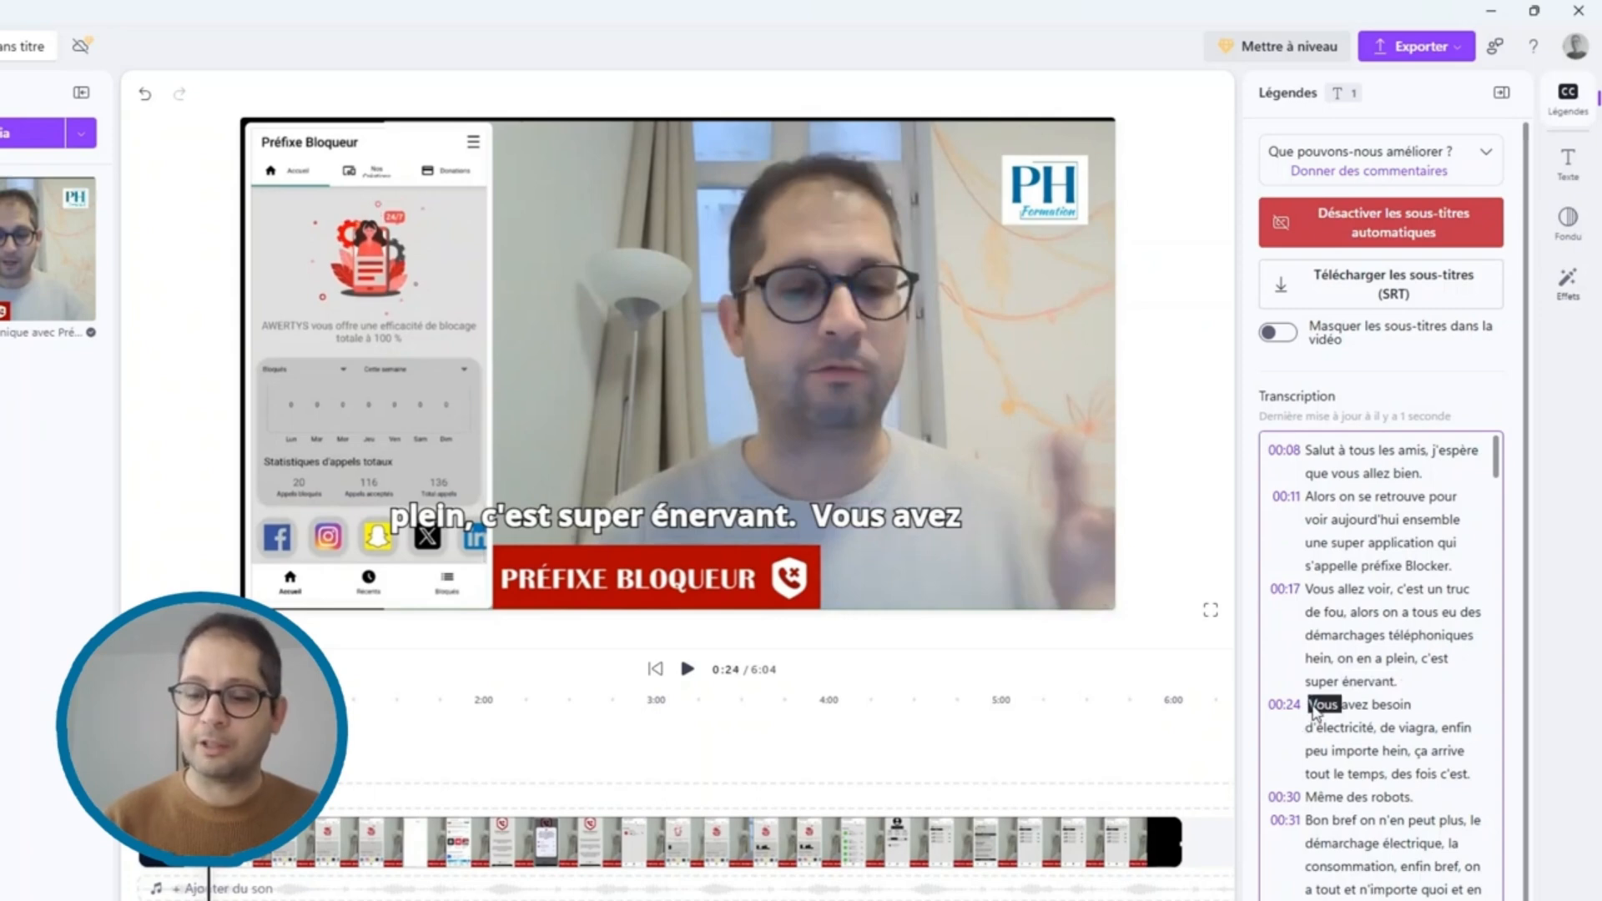
left_click(1311, 707)
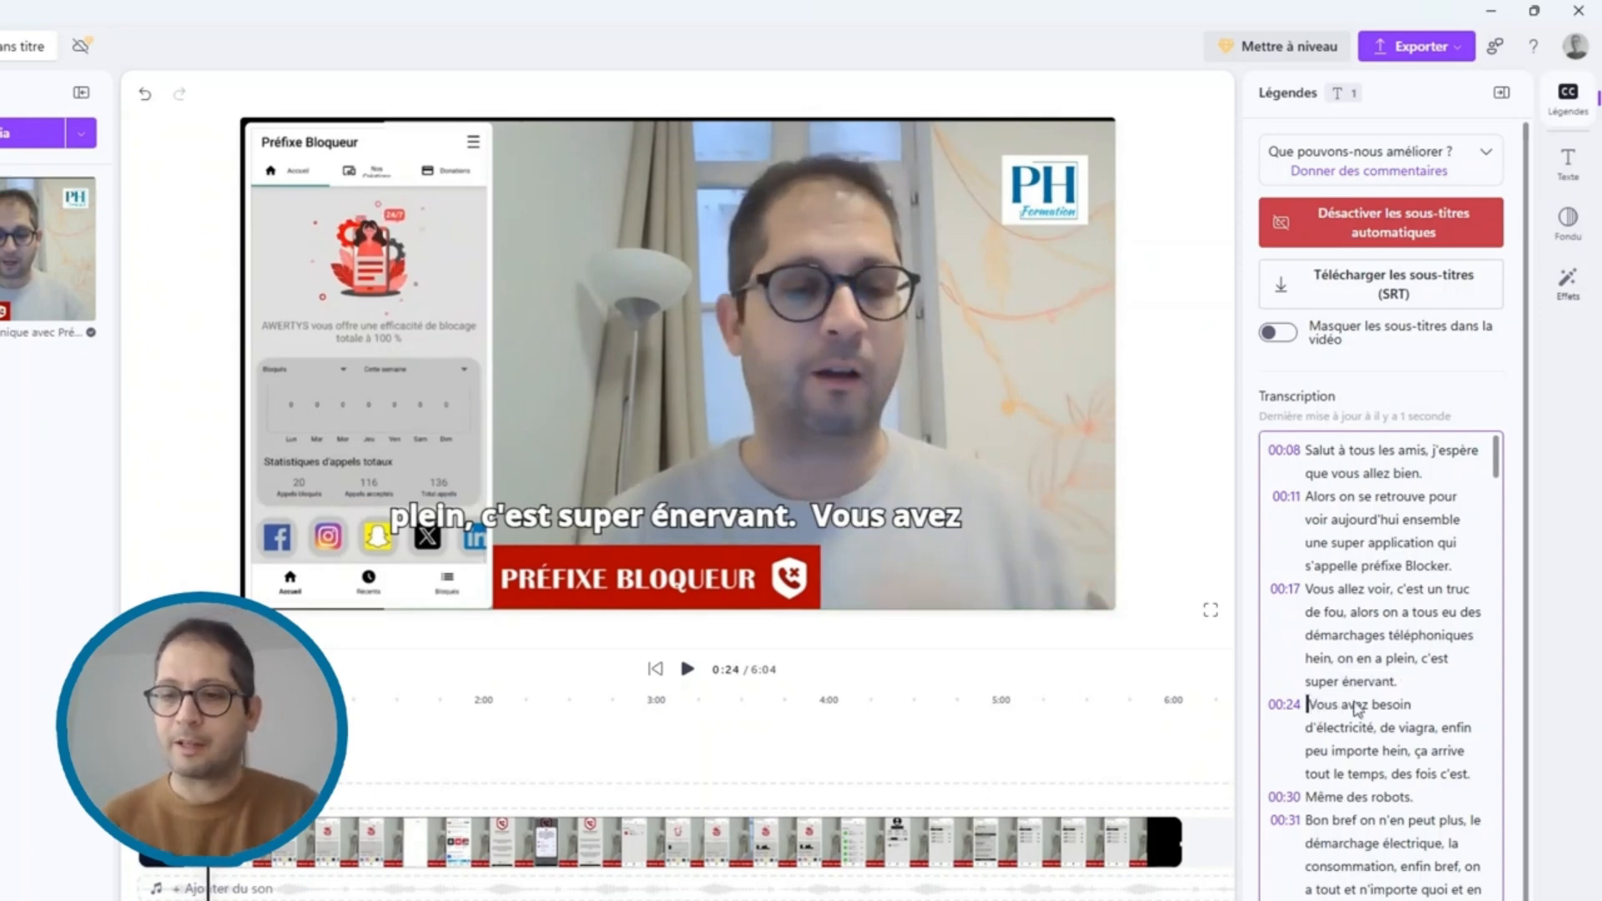
key("Right")
key("Left")
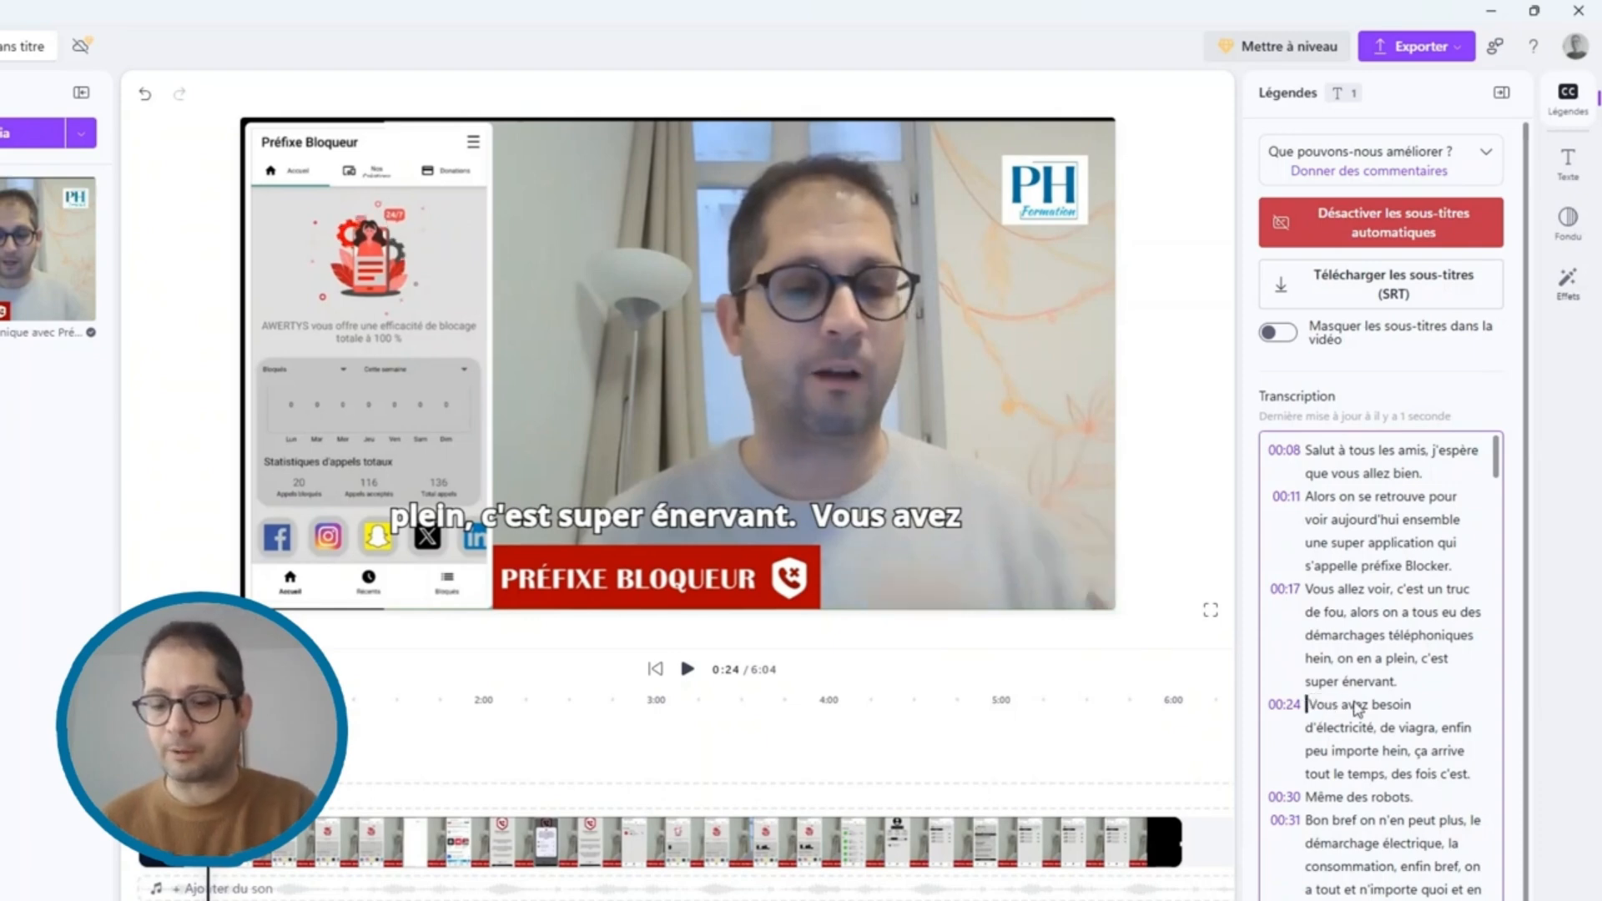
key("BackSpace")
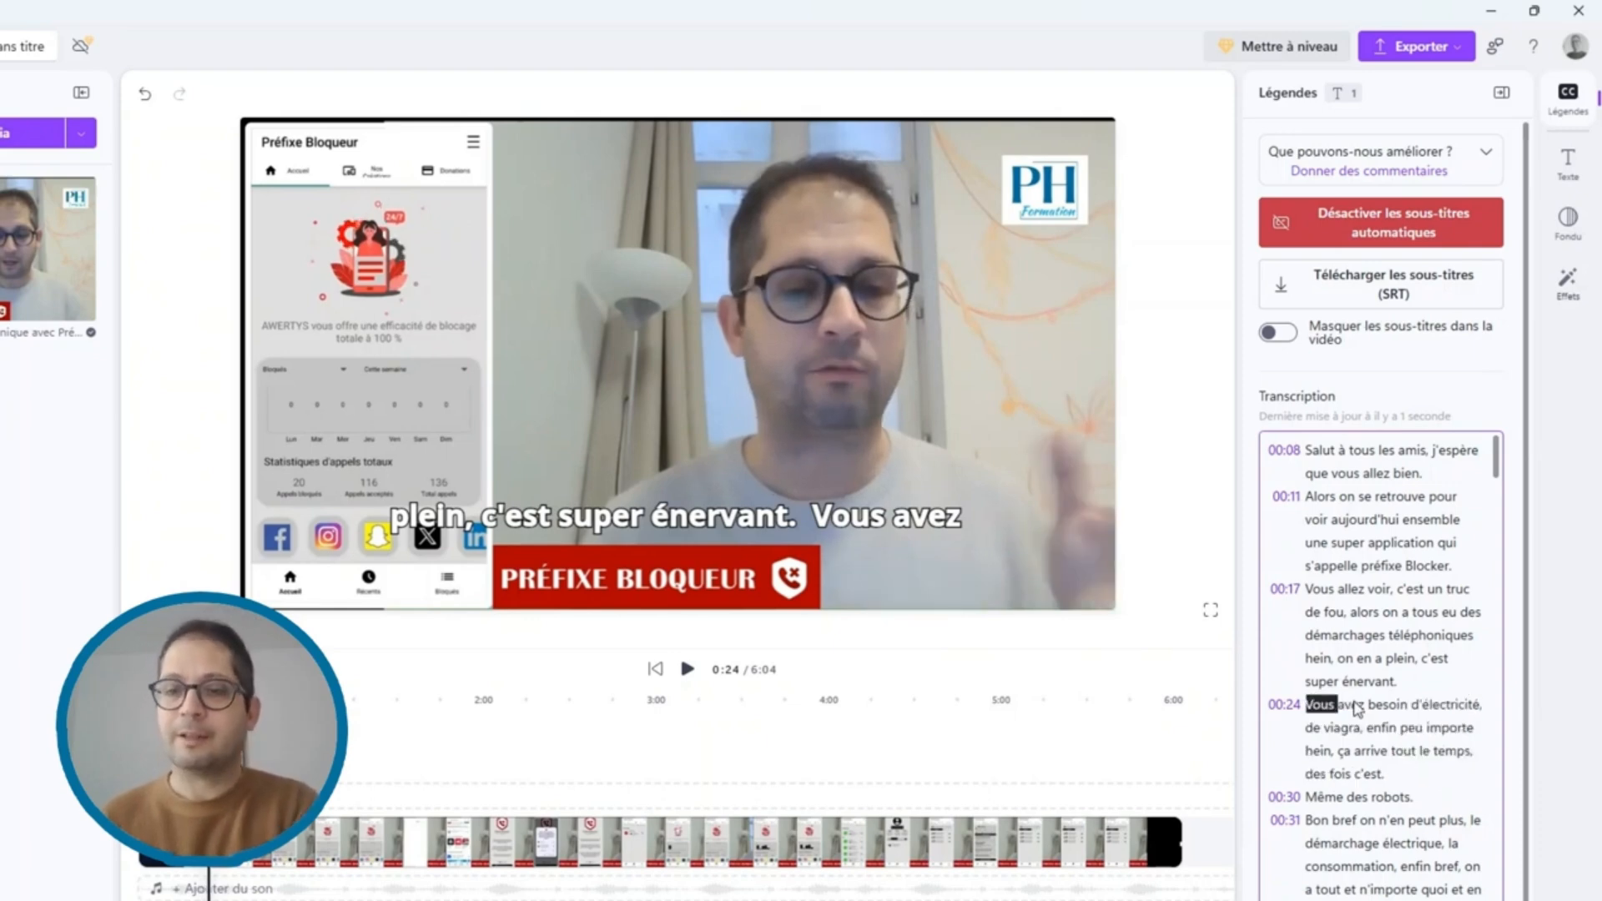
Step: Play the video to 0:30 and correct the transcript there to read "des fois c'est même des robots."
left_click(687, 668)
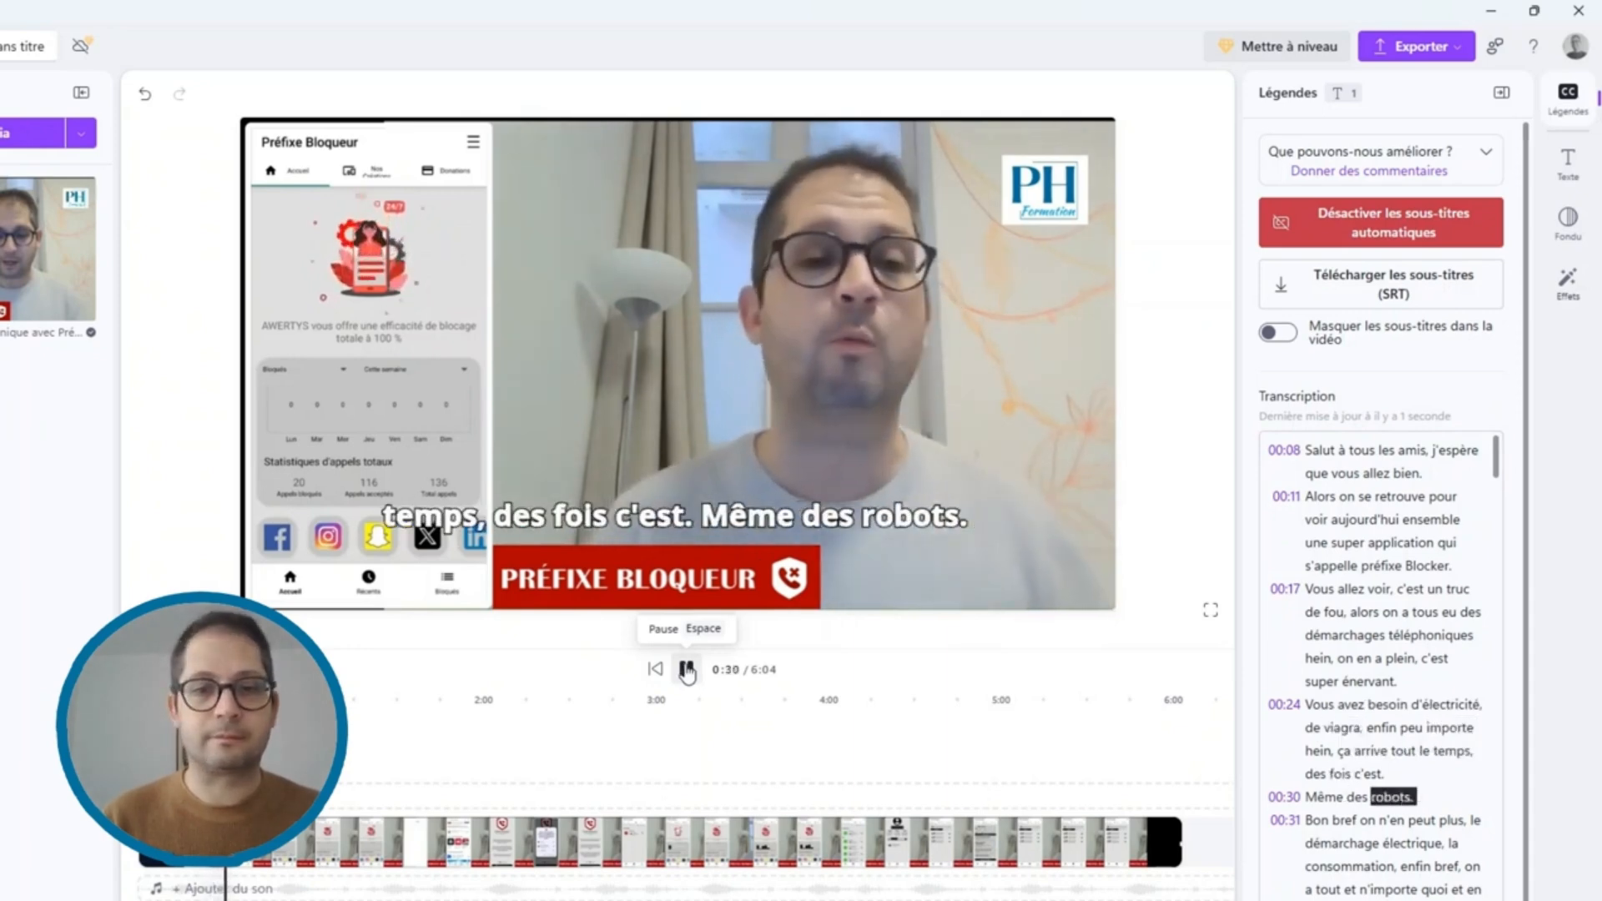
left_click(687, 669)
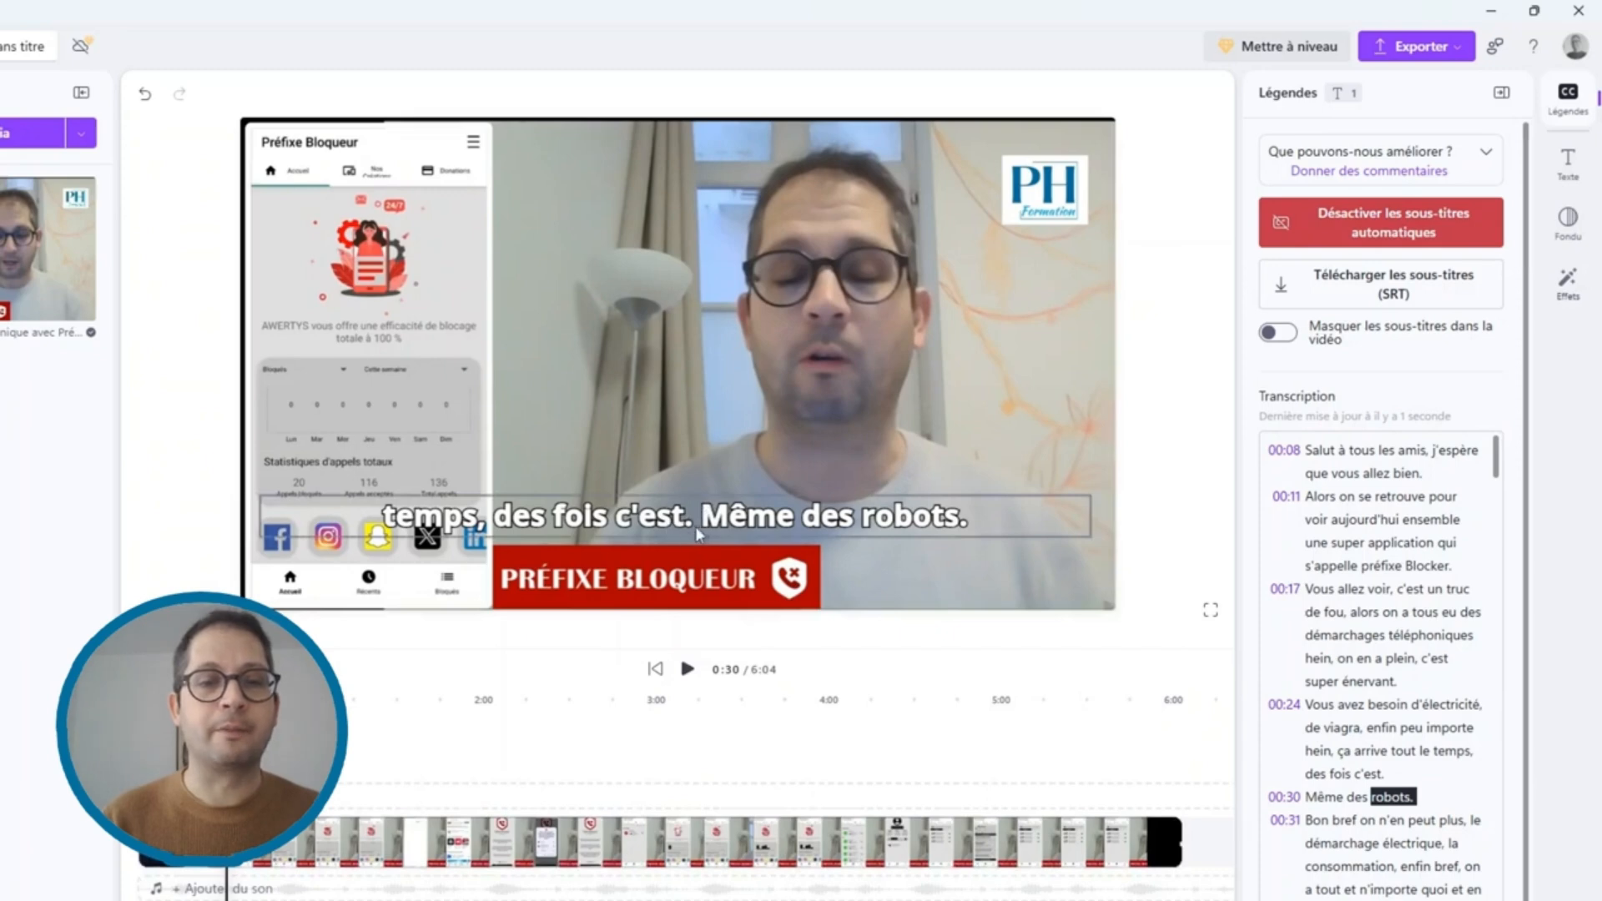
left_click(1392, 777)
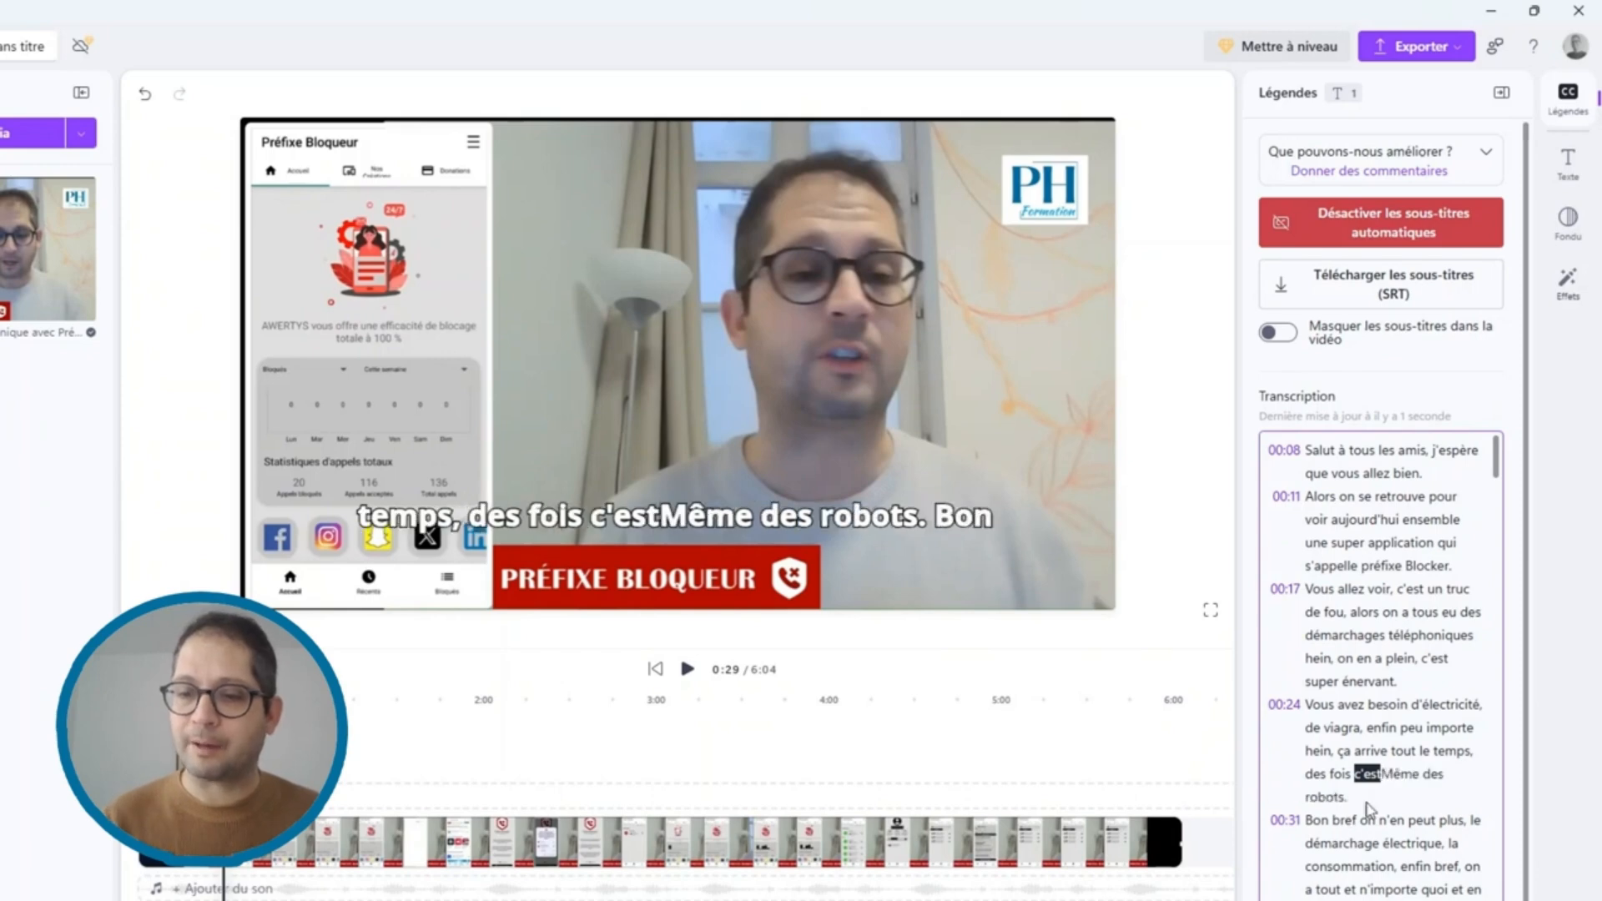
left_click(1402, 775)
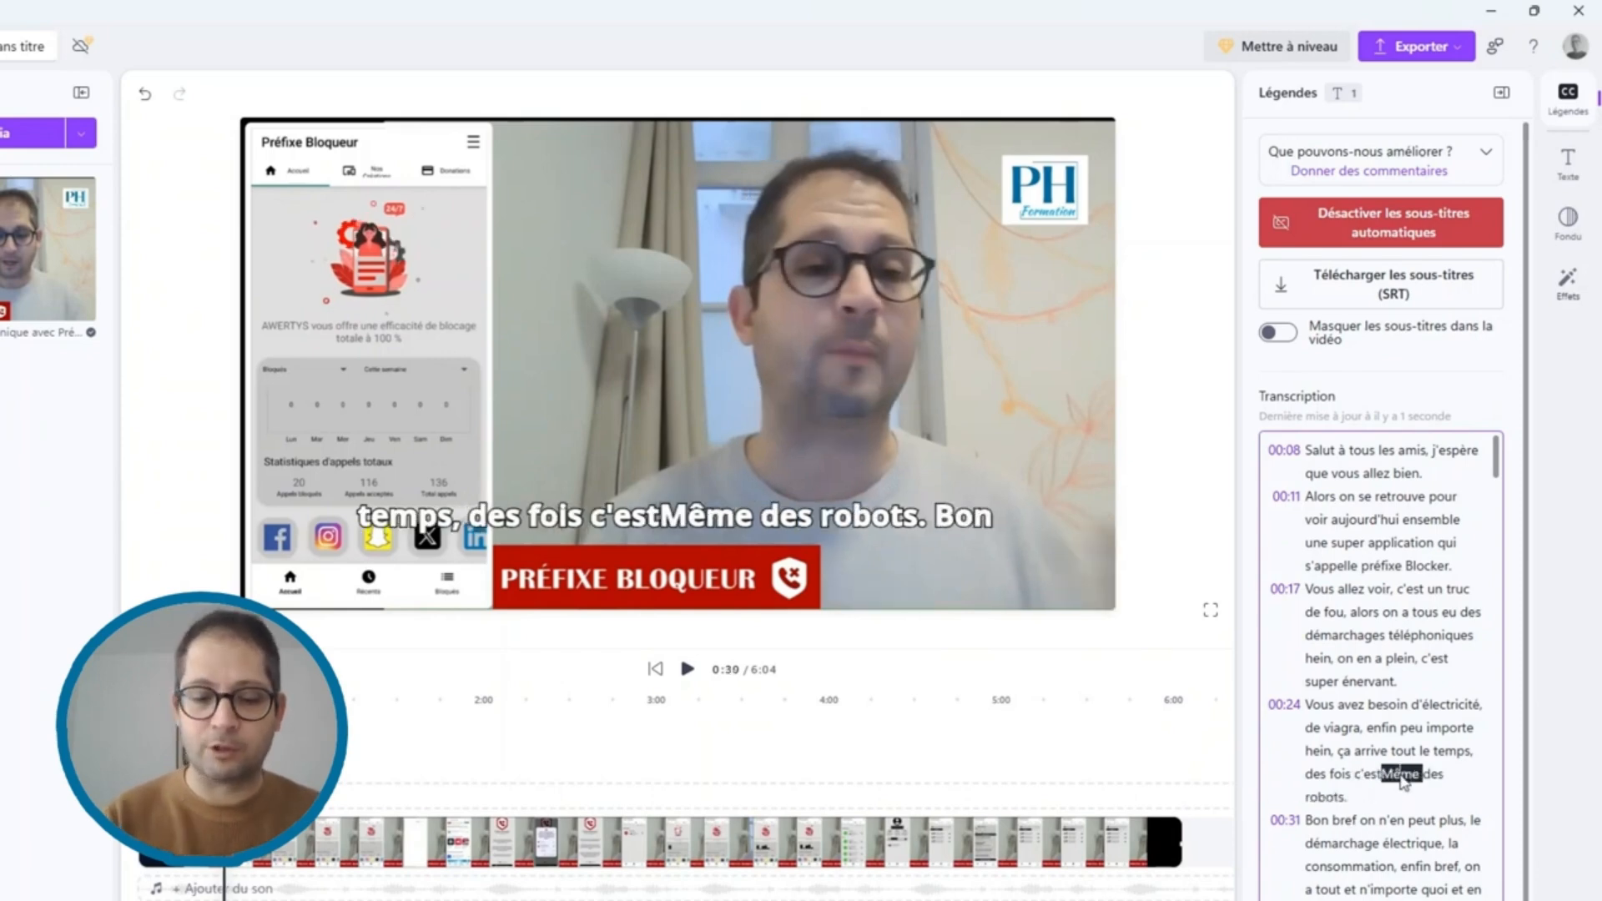
type("mêm")
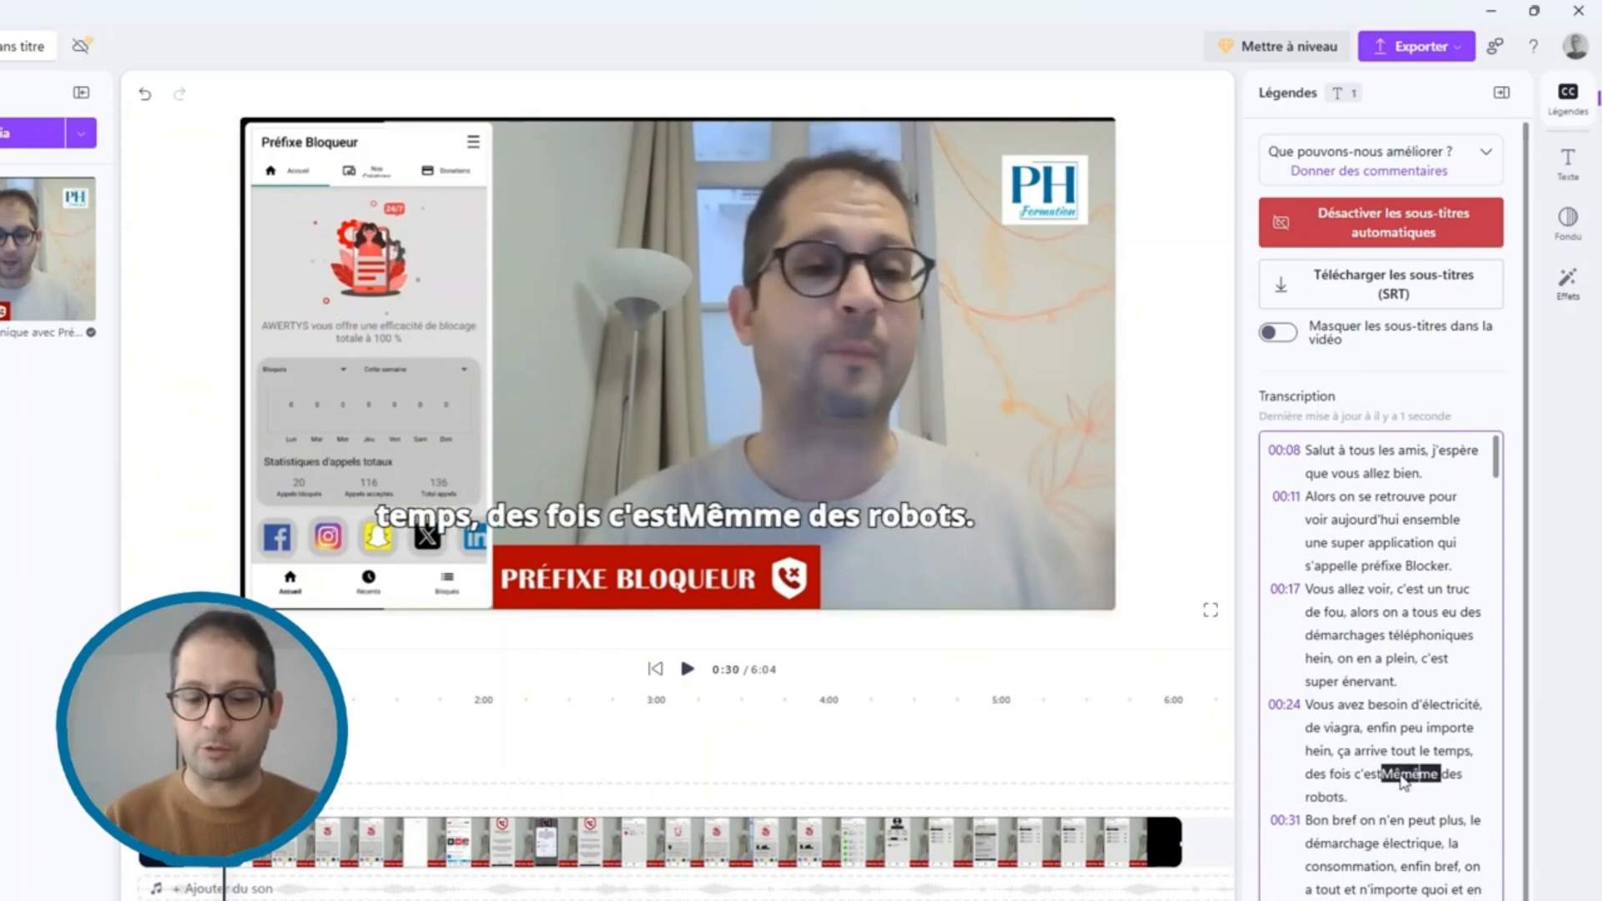
key("BackSpace")
key("BackSpace")
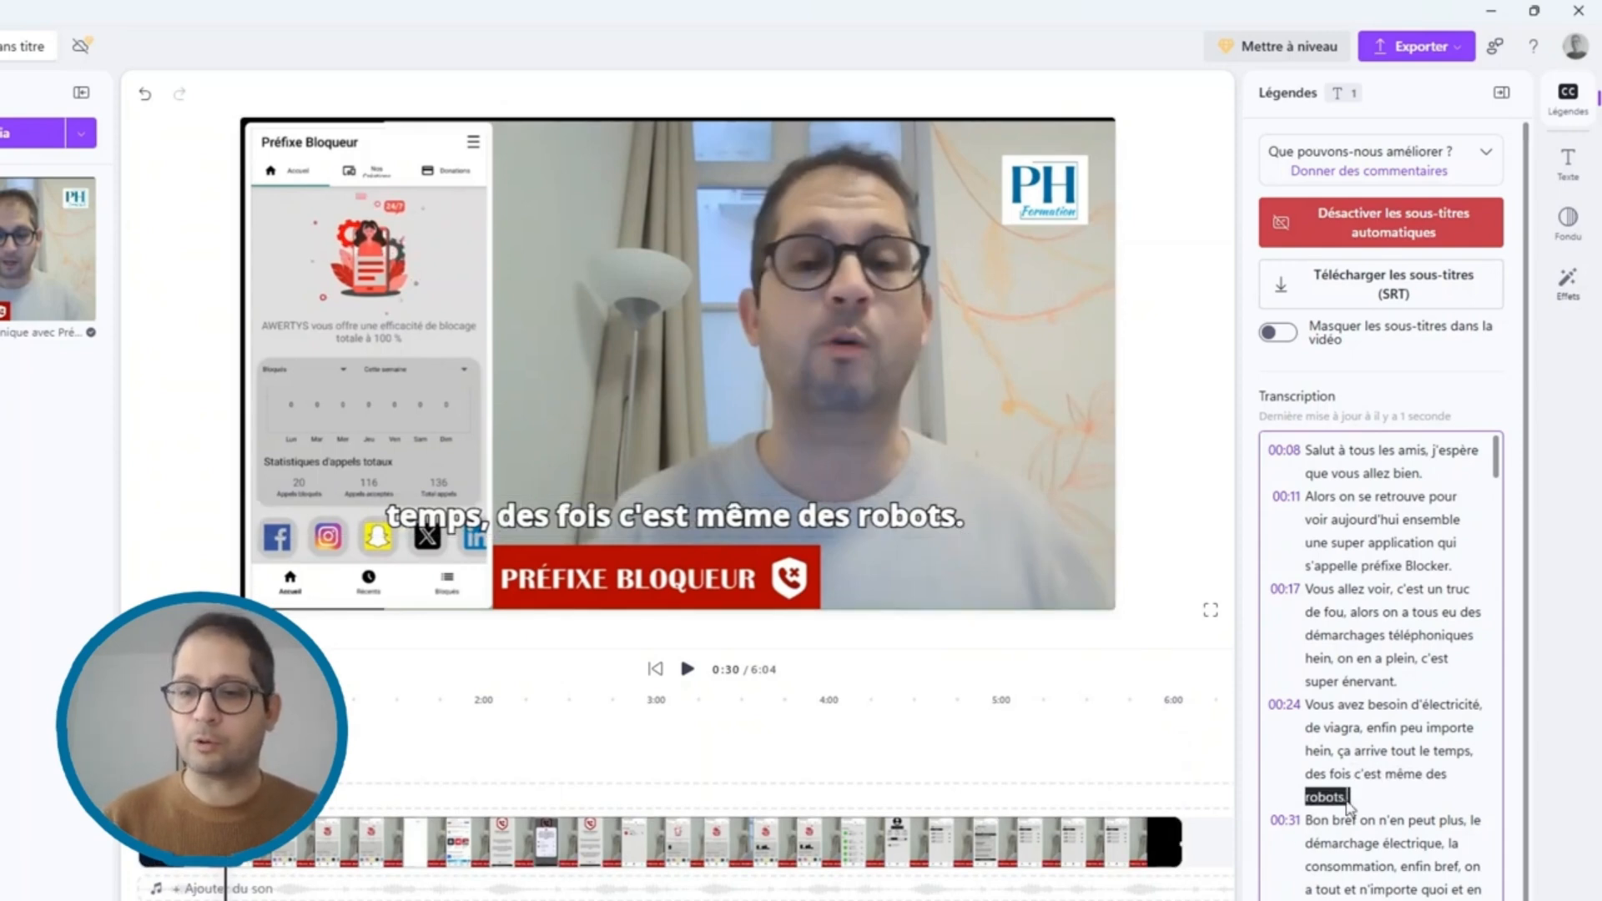
Step: Play the corrected subtitles to about 0:32 and look through the rest of the transcript
left_click(686, 670)
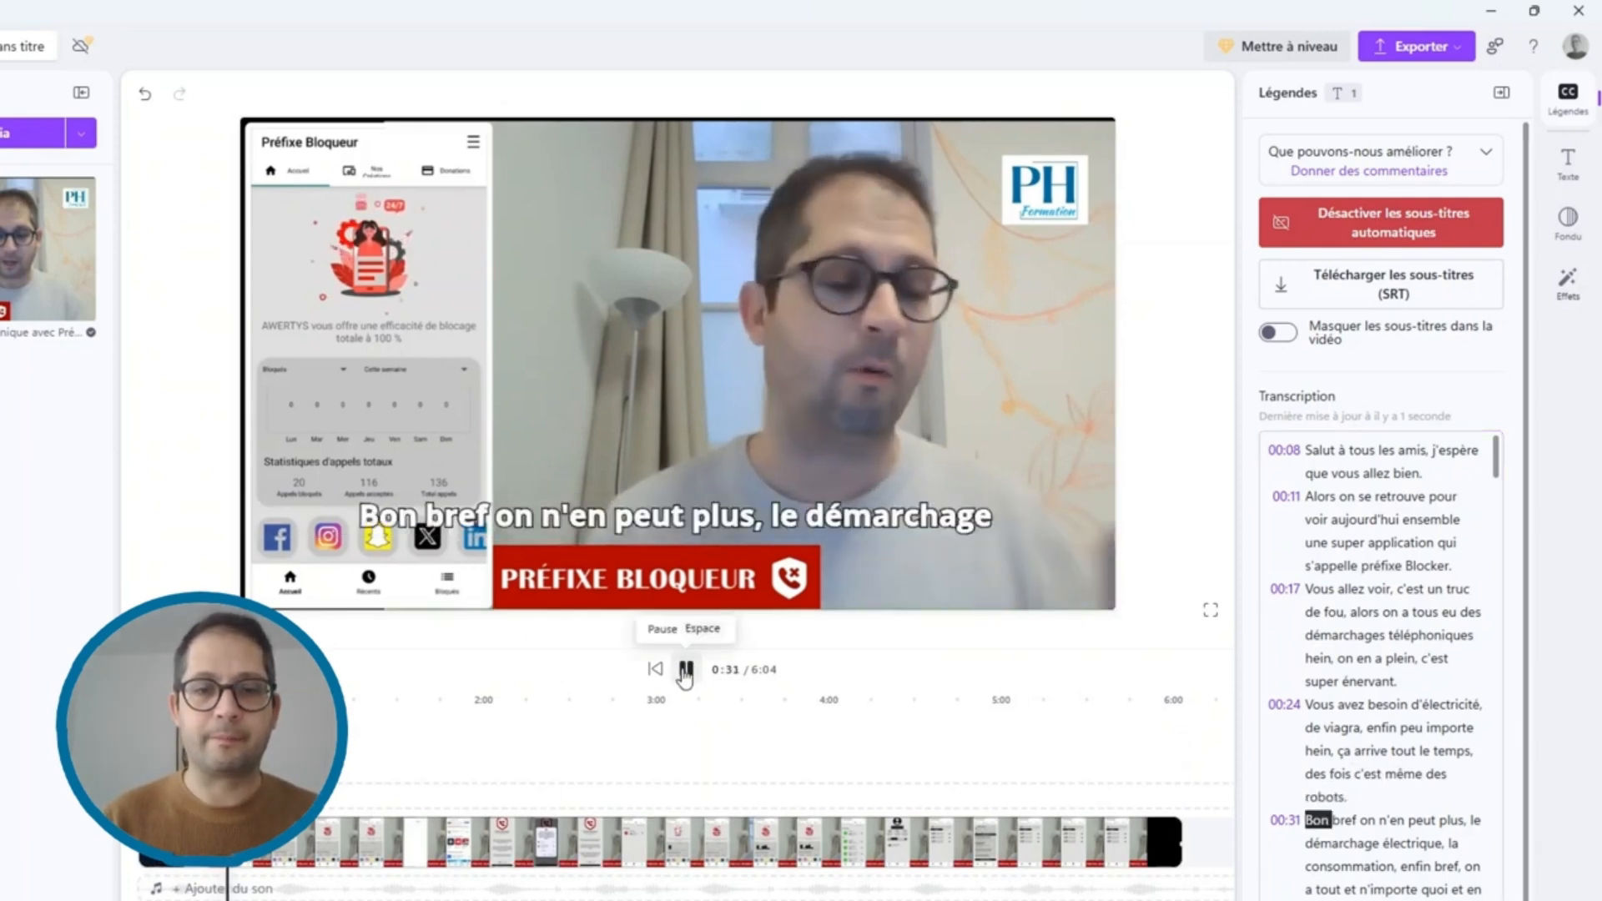
left_click(686, 669)
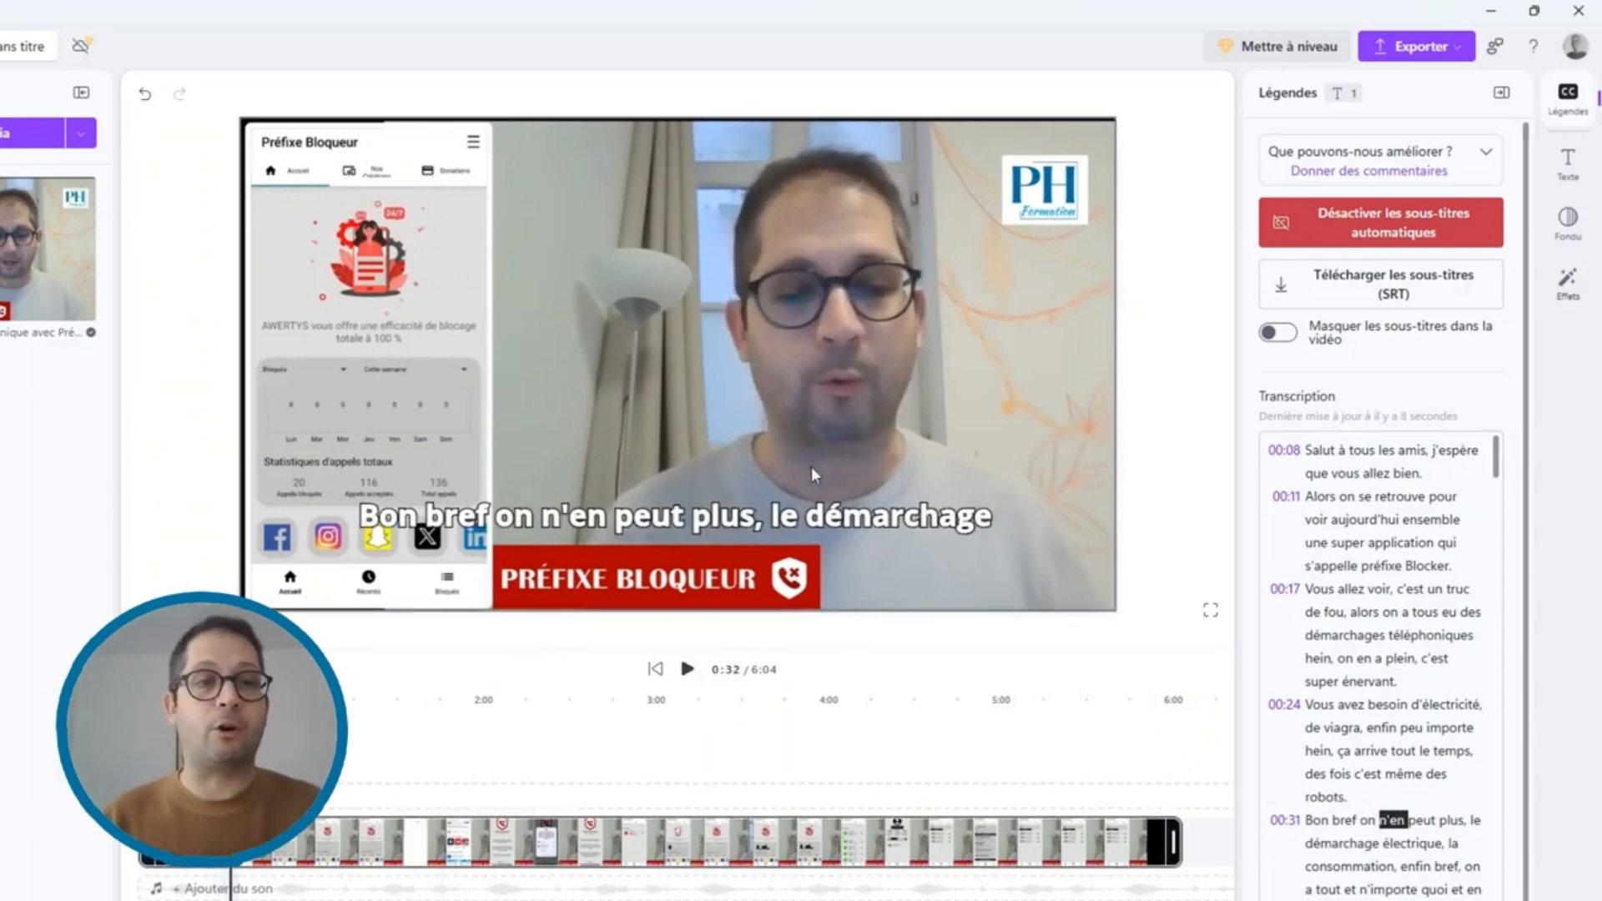
left_click(812, 524)
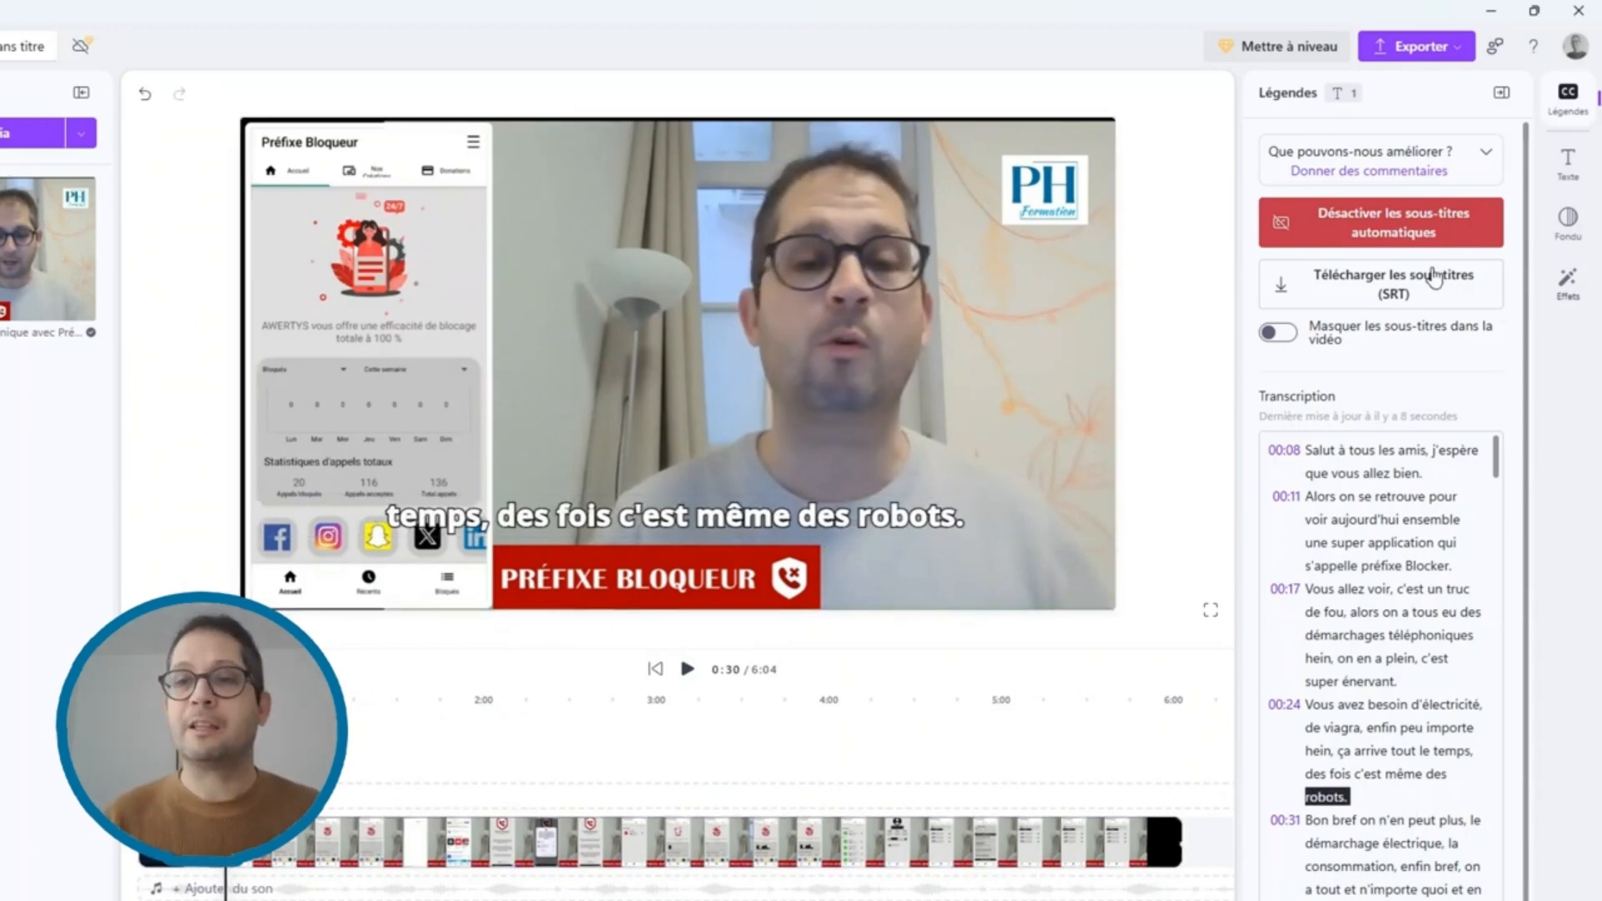
scroll(1419, 668, "down", 10)
scroll(1385, 802, "down", 5)
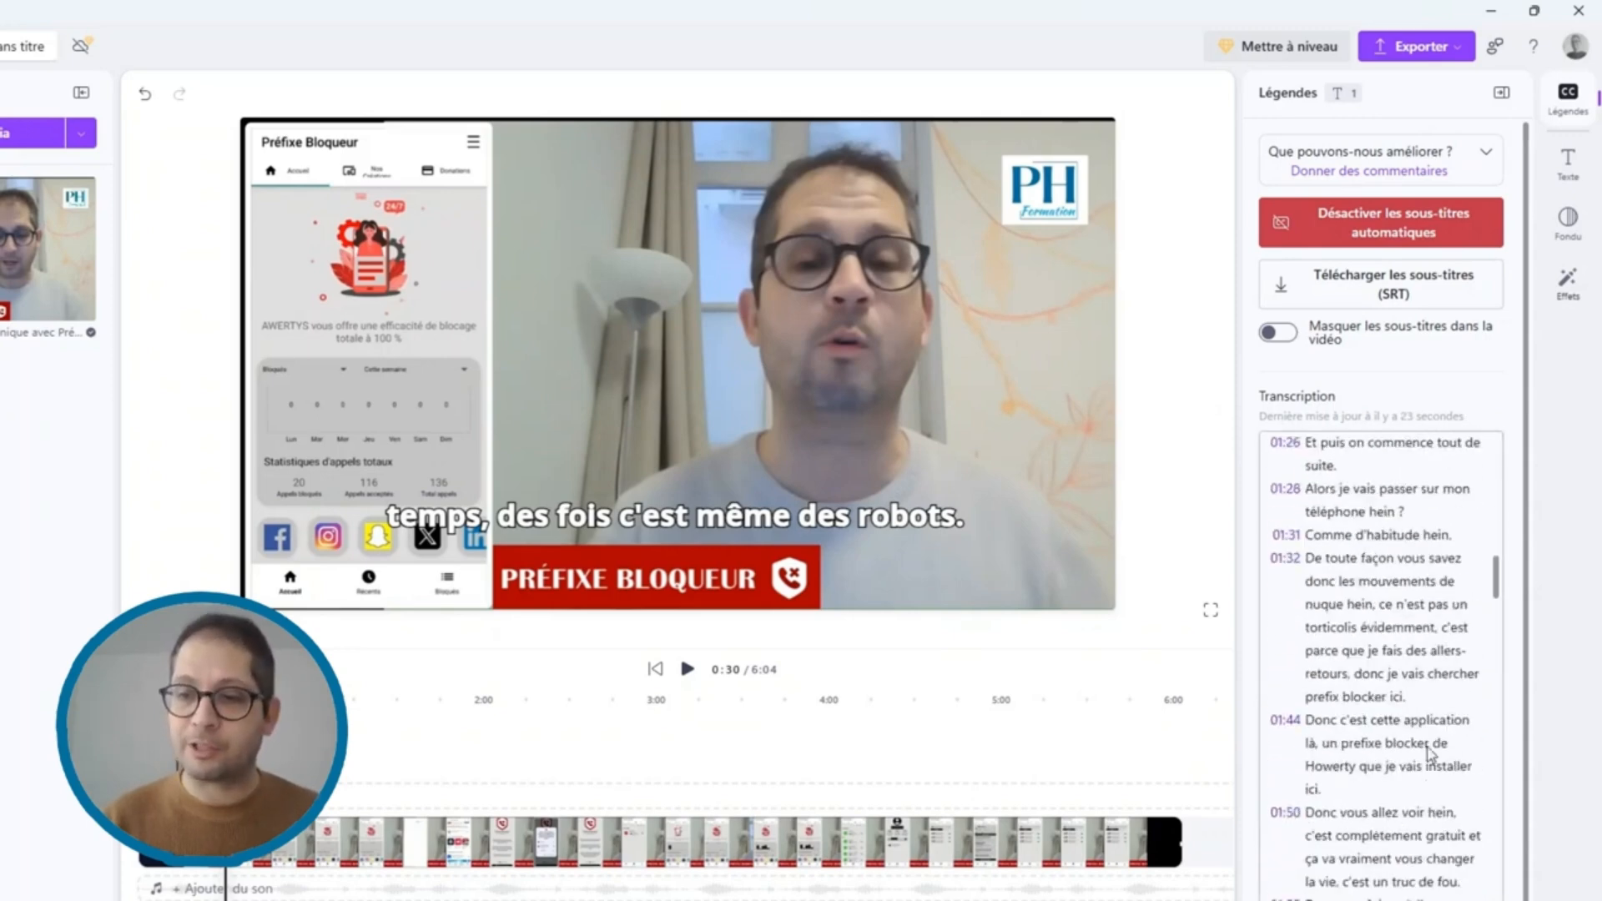
left_click_drag(1496, 593, 1490, 400)
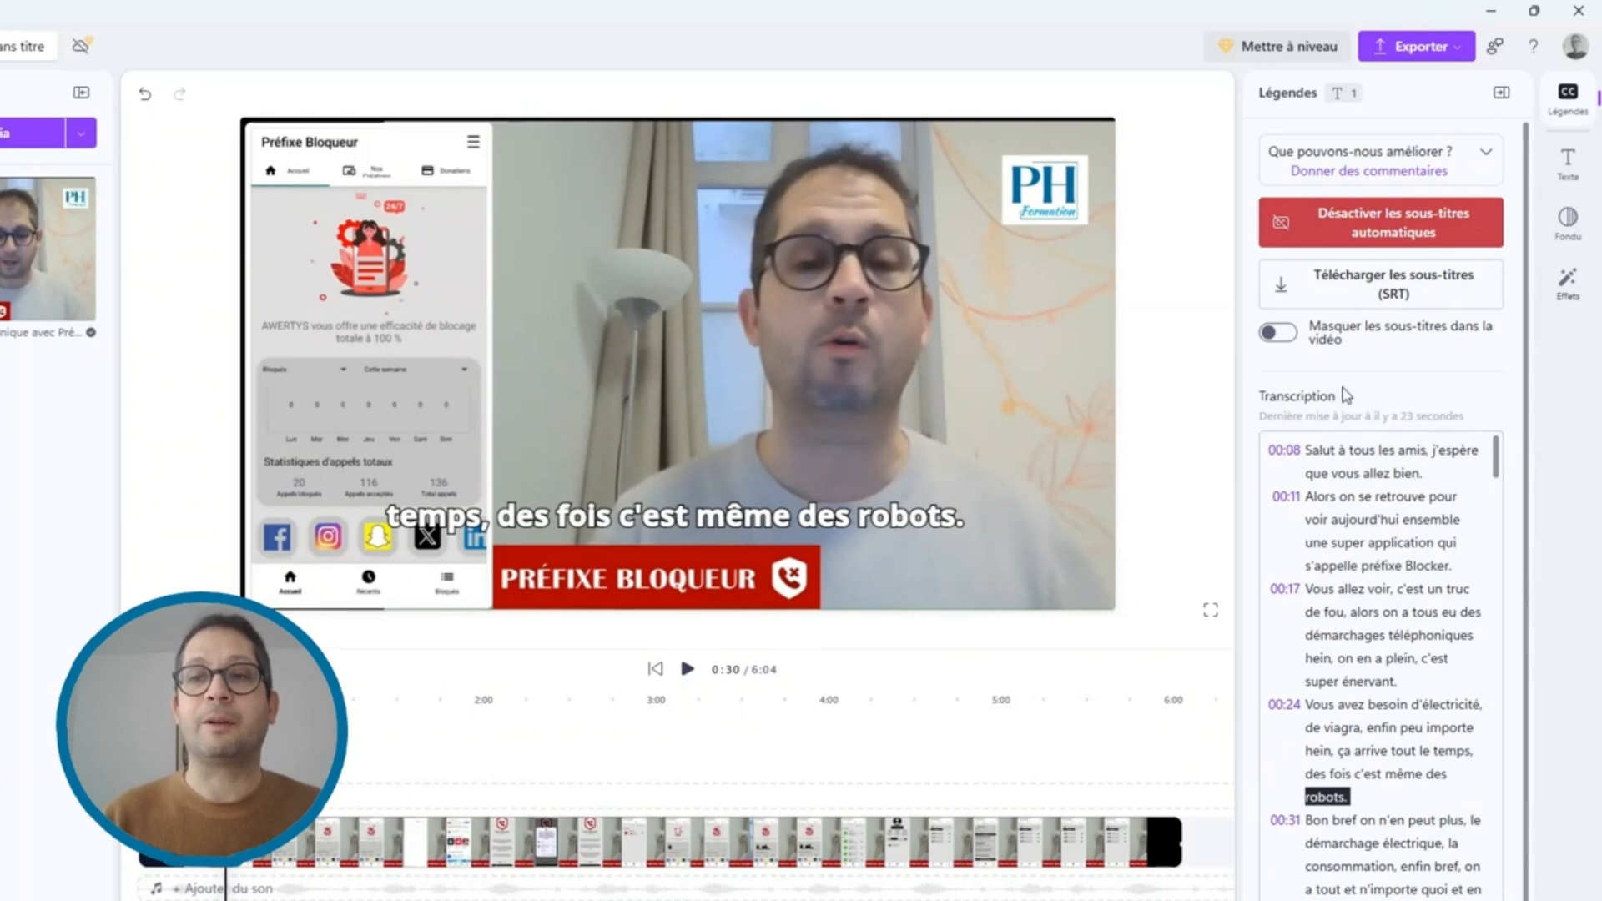
Step: View the available export quality options without exporting the video
left_click(1419, 48)
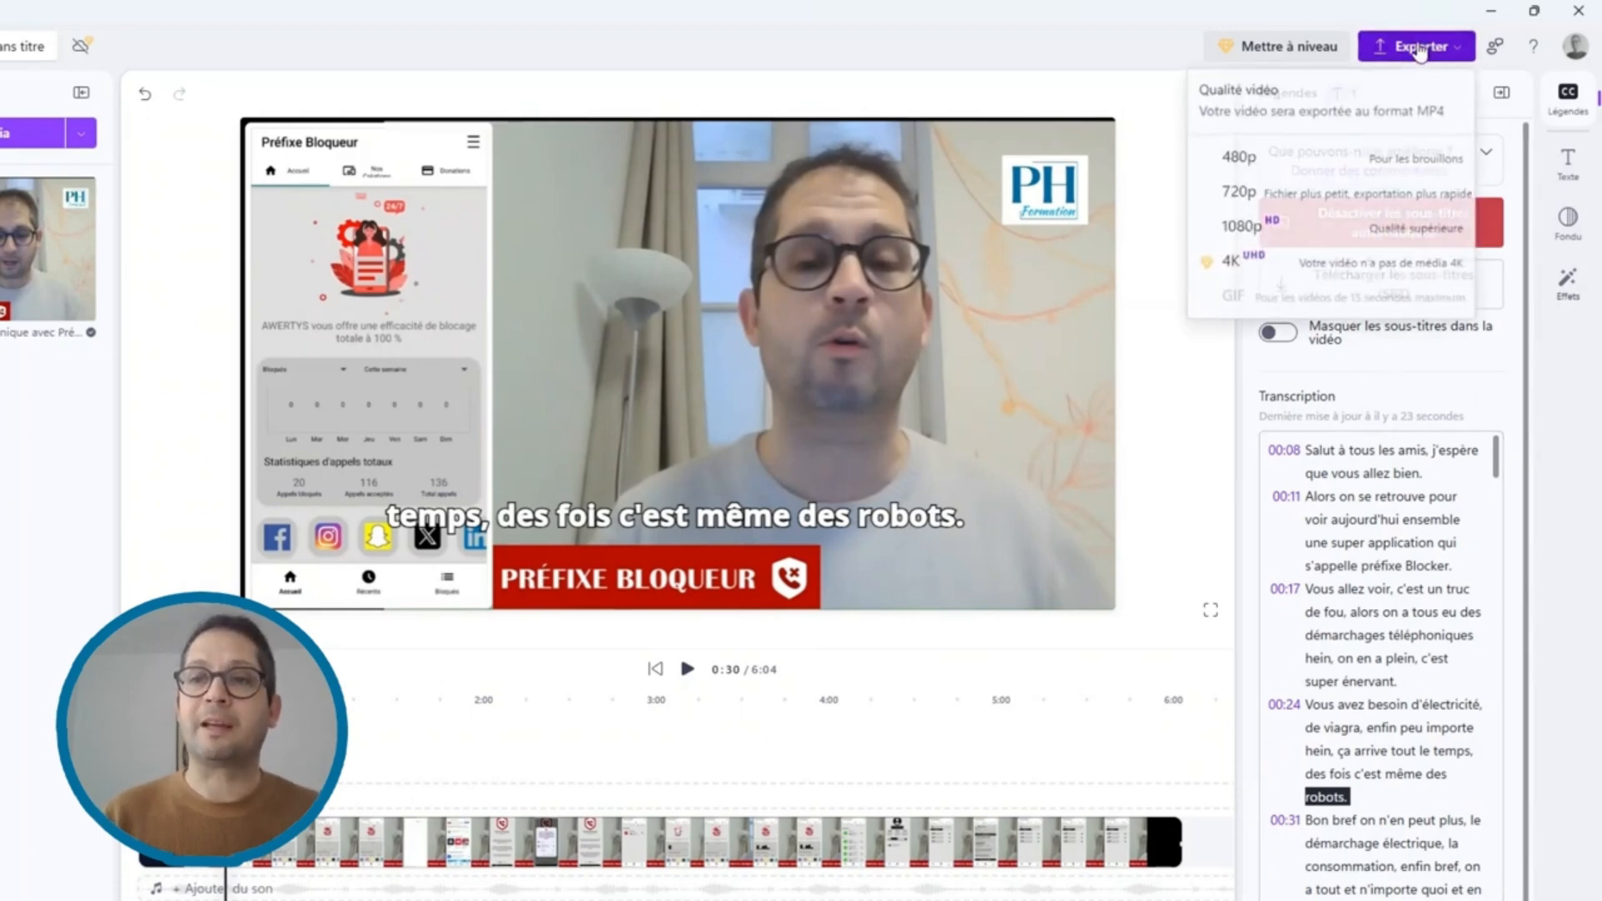
left_click(1173, 422)
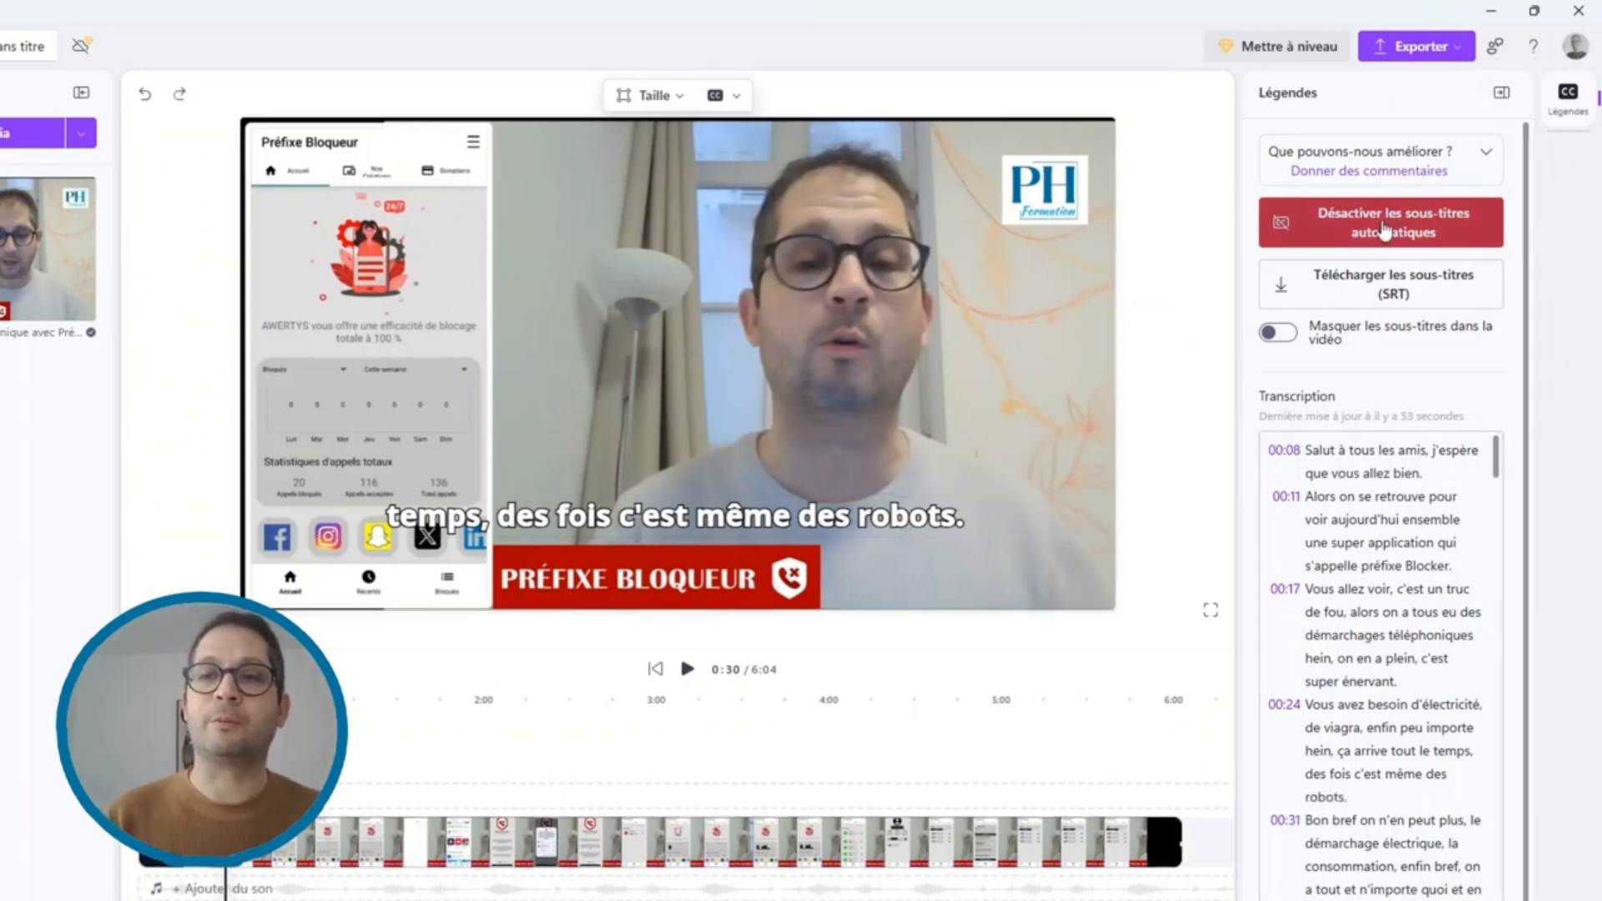
Step: Turn off the automatic subtitles and request AI captions again
left_click(1385, 231)
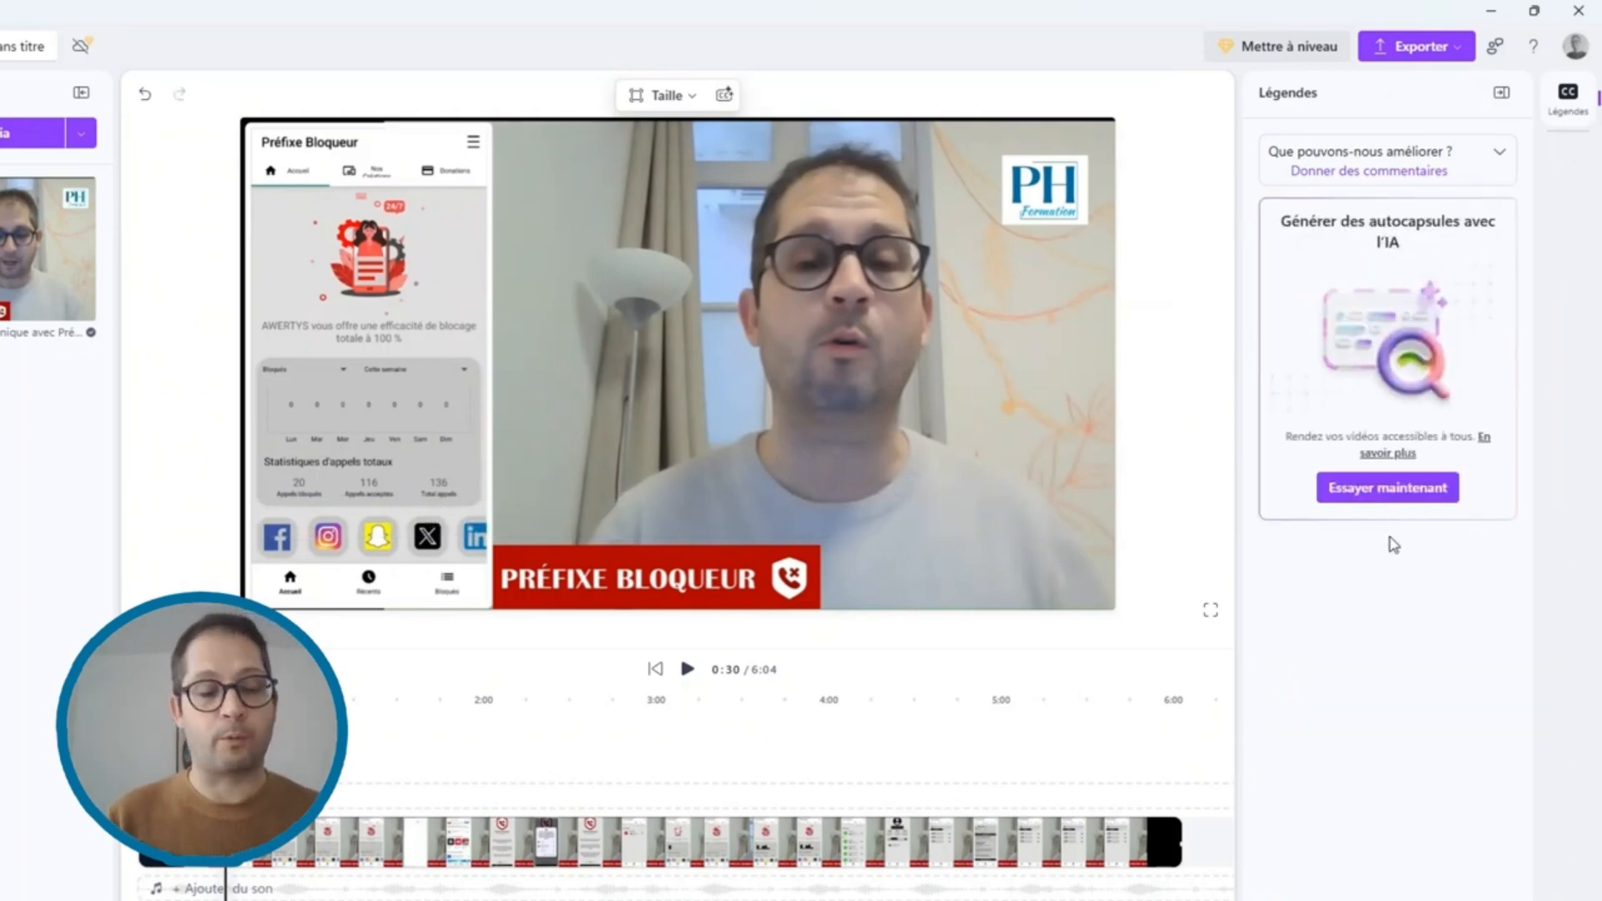
left_click(1388, 487)
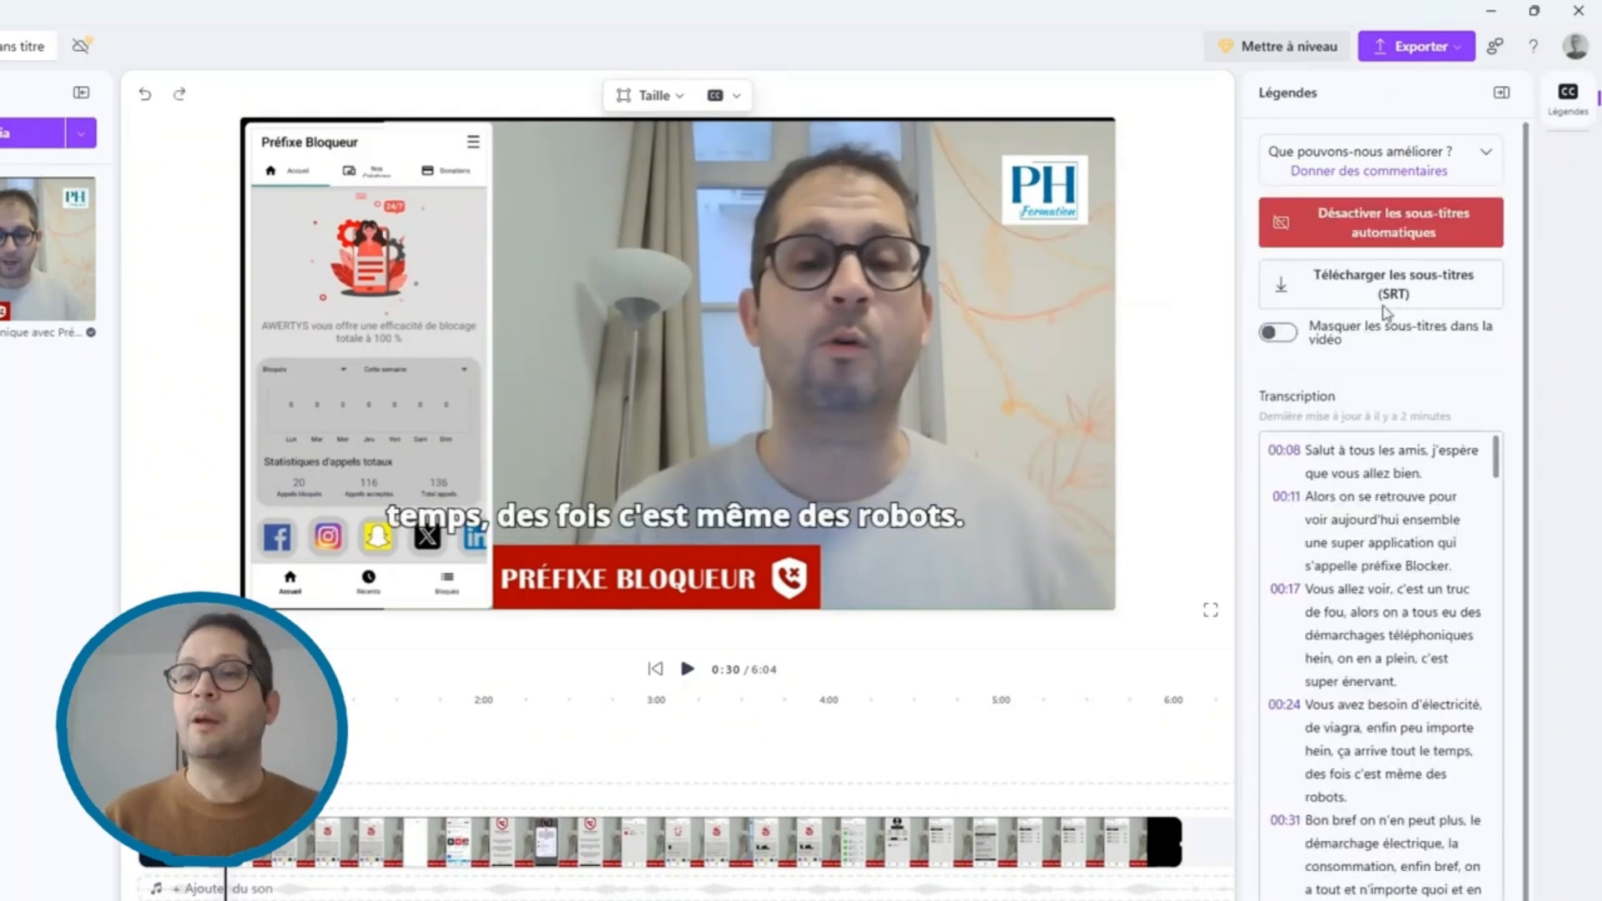
Step: Hide the subtitles in the video and look through the transcript
left_click(1291, 335)
scroll(1377, 729, "down", 10)
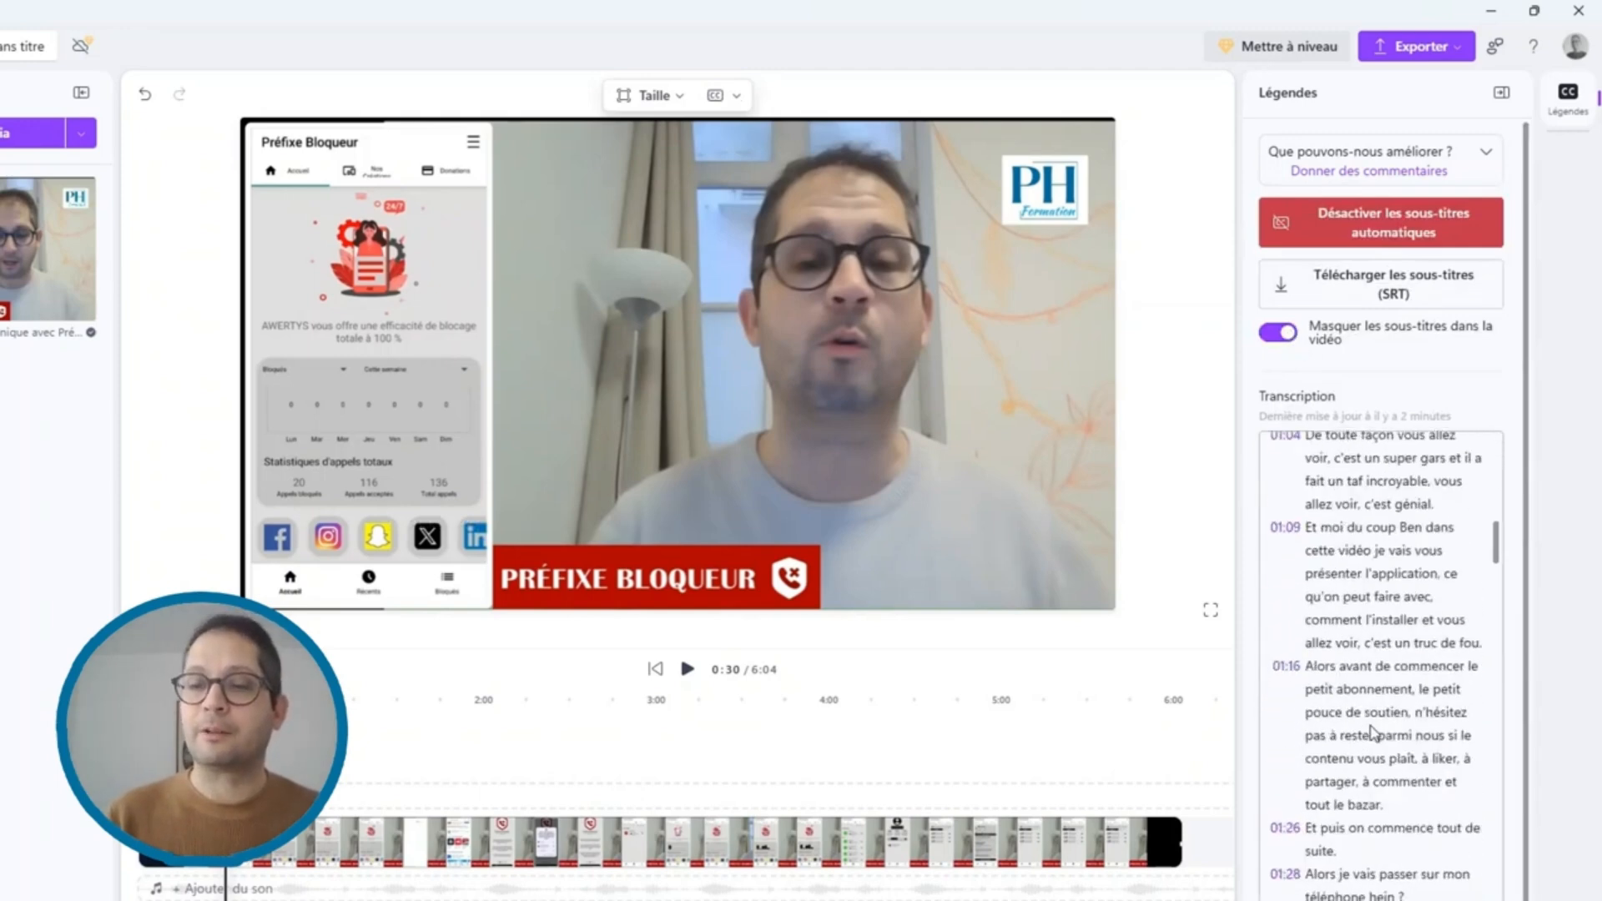
scroll(1377, 729, "up", 10)
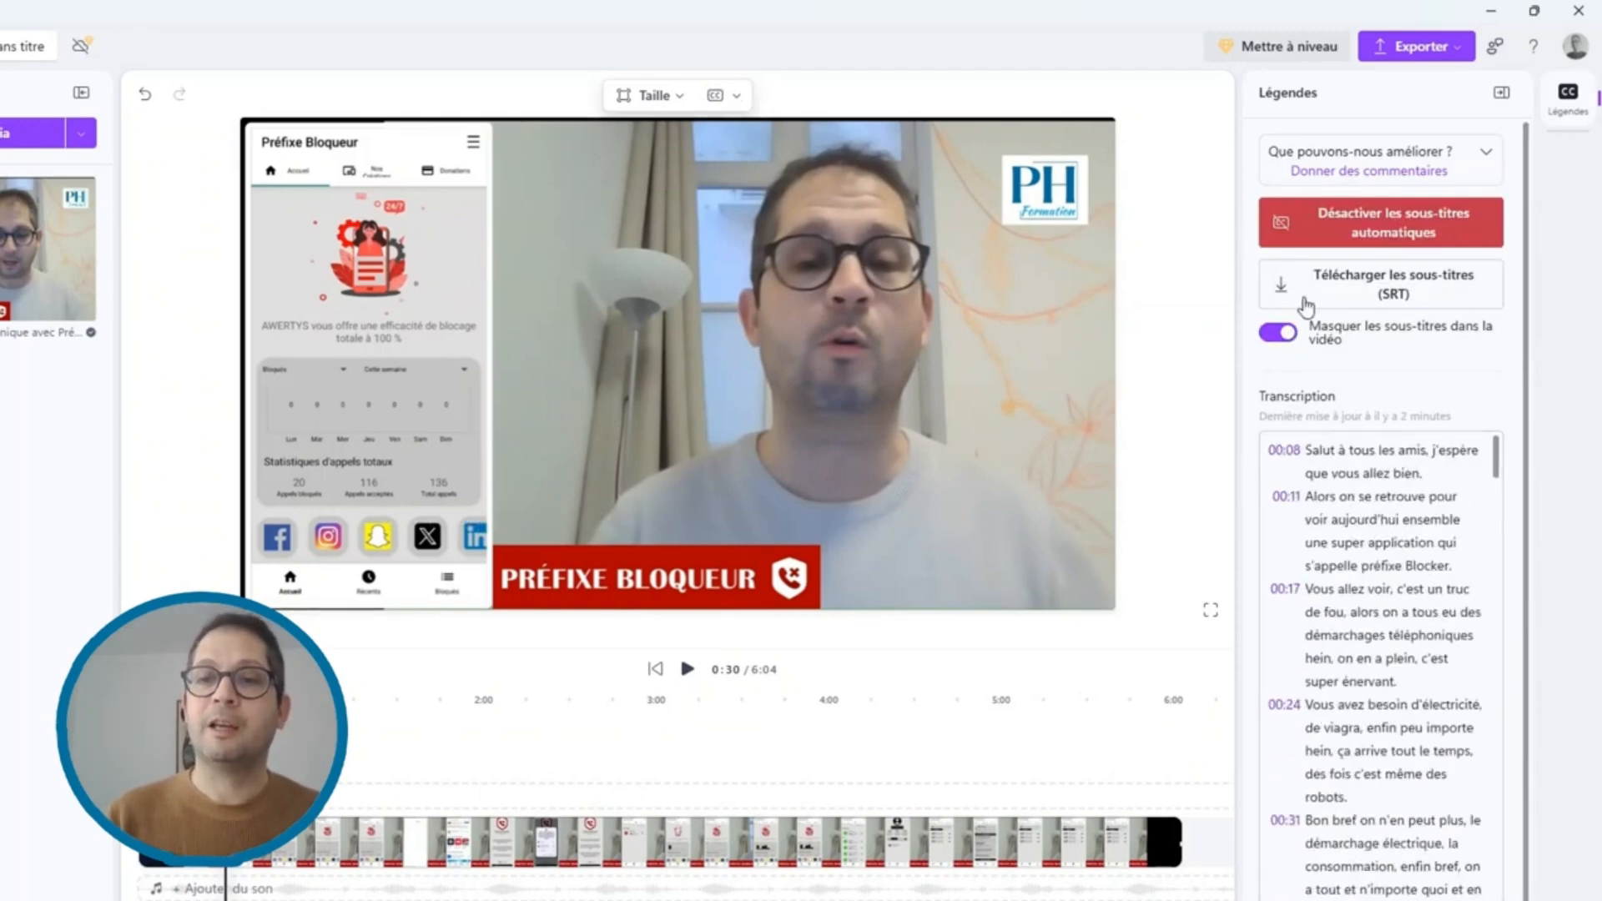